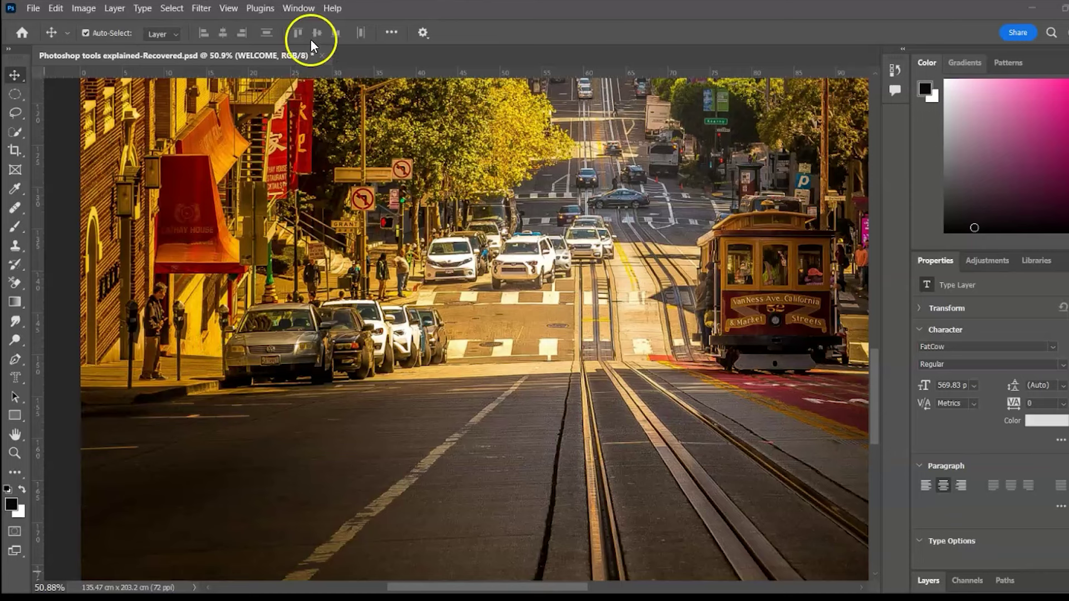
Step: Reset the workspace to its standard panel layout
click(298, 8)
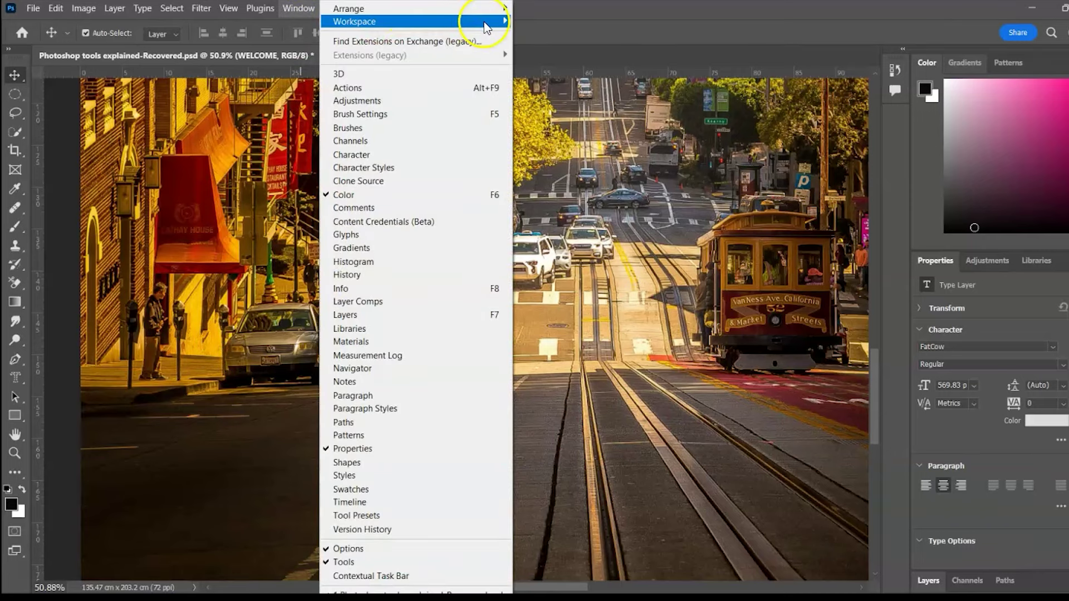
mouse_move(486, 25)
click(555, 107)
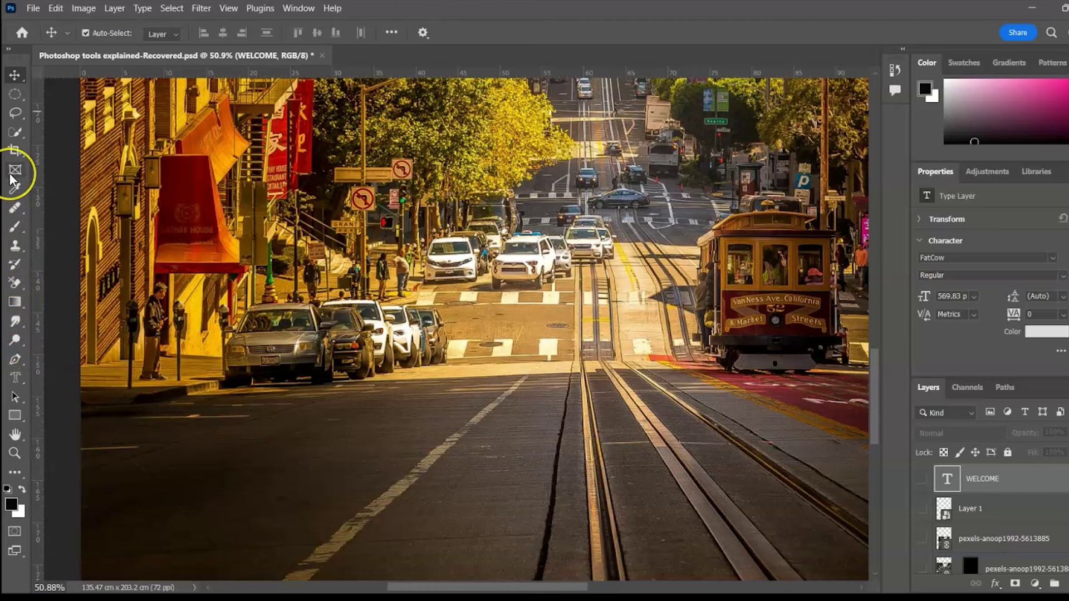
Step: Examine the tools grouped with the Healing Brush, then switch the toolbar to two columns and back to one
click(15, 247)
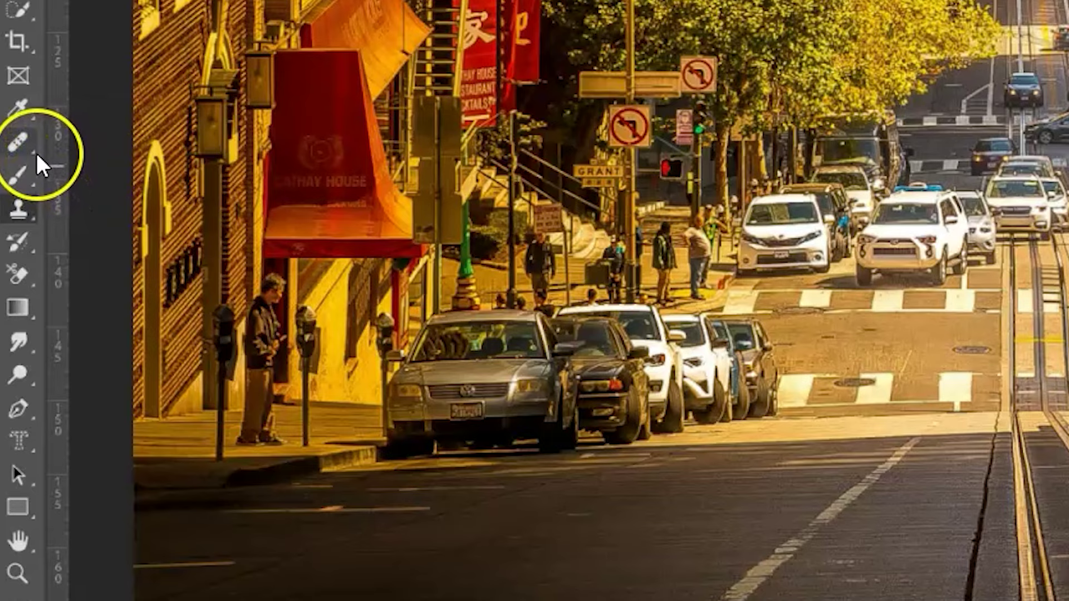
click(20, 211)
right_click(28, 149)
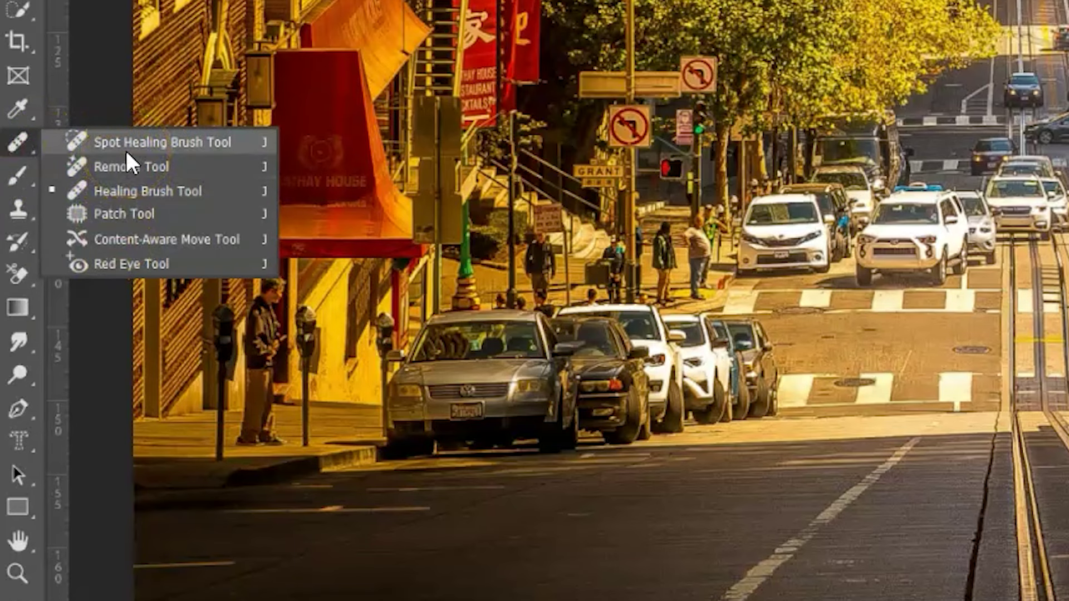
click(20, 76)
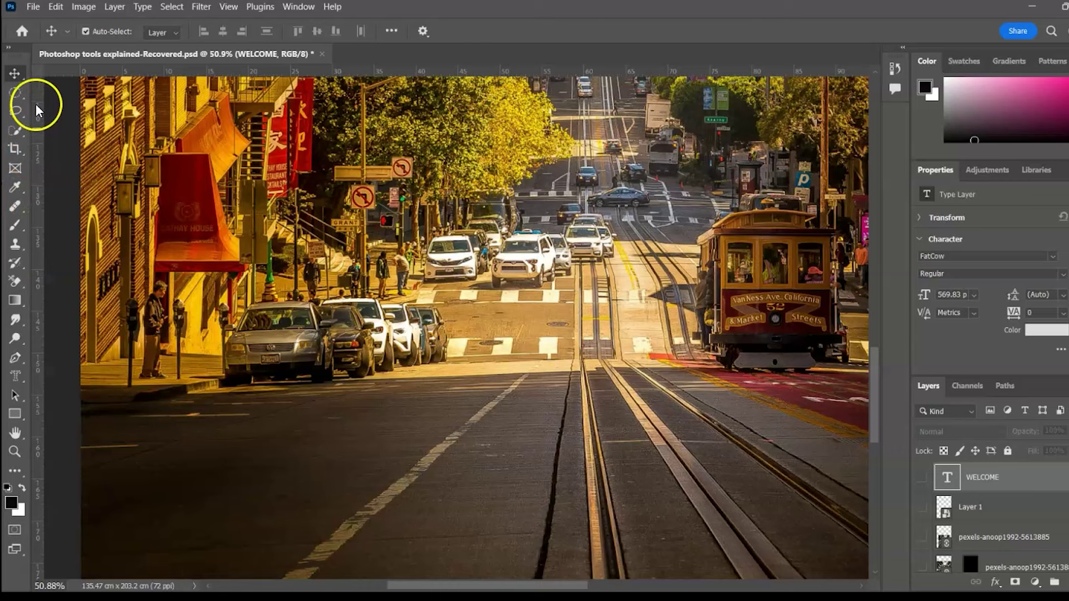
click(9, 49)
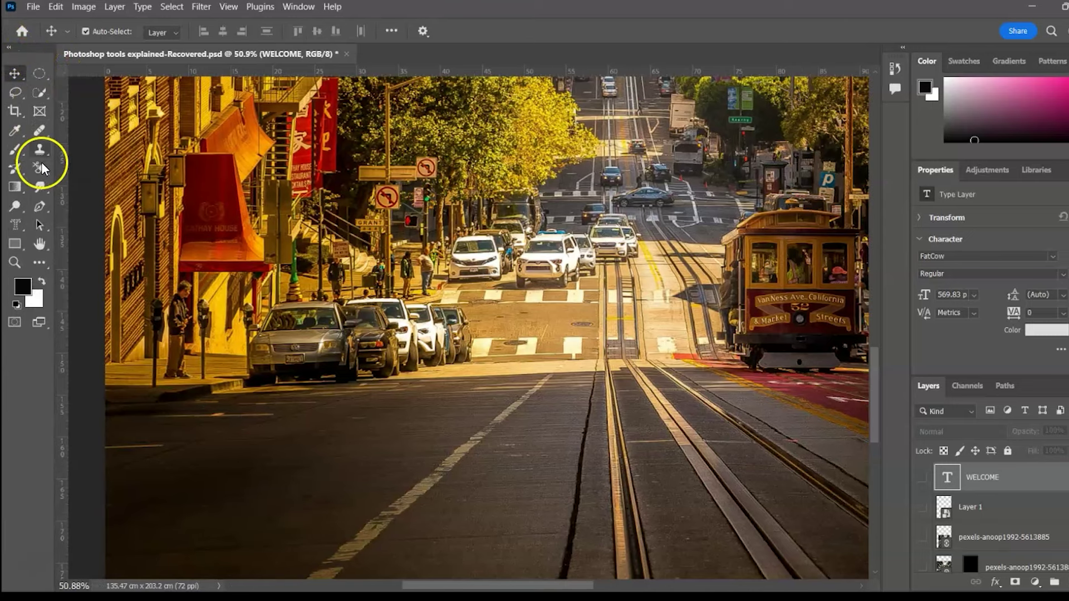
click(9, 48)
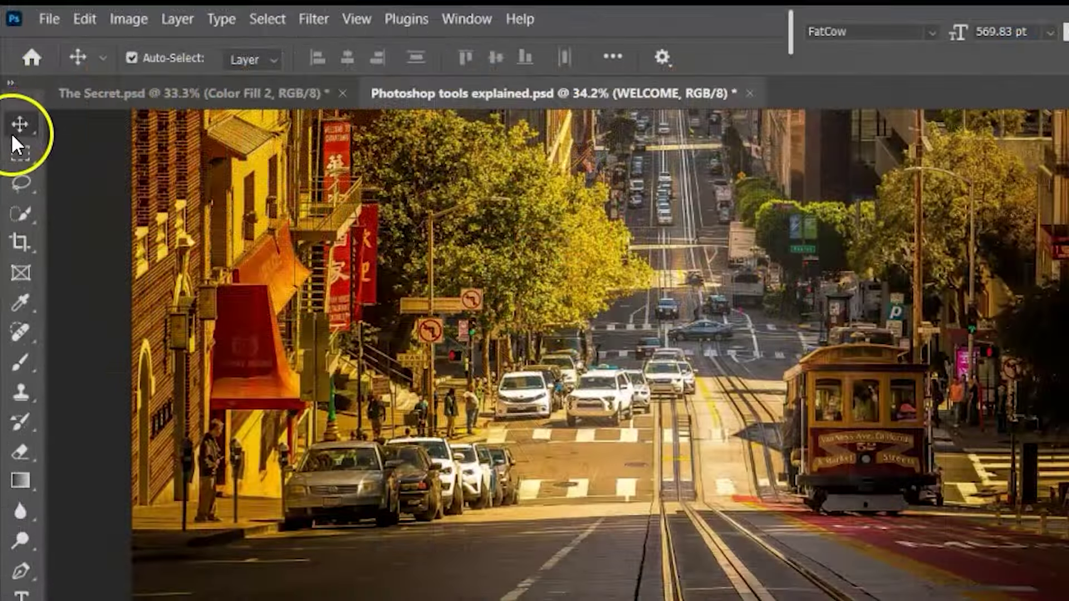
Step: Try to drag the locked Background photo with the Move tool
right_click(22, 129)
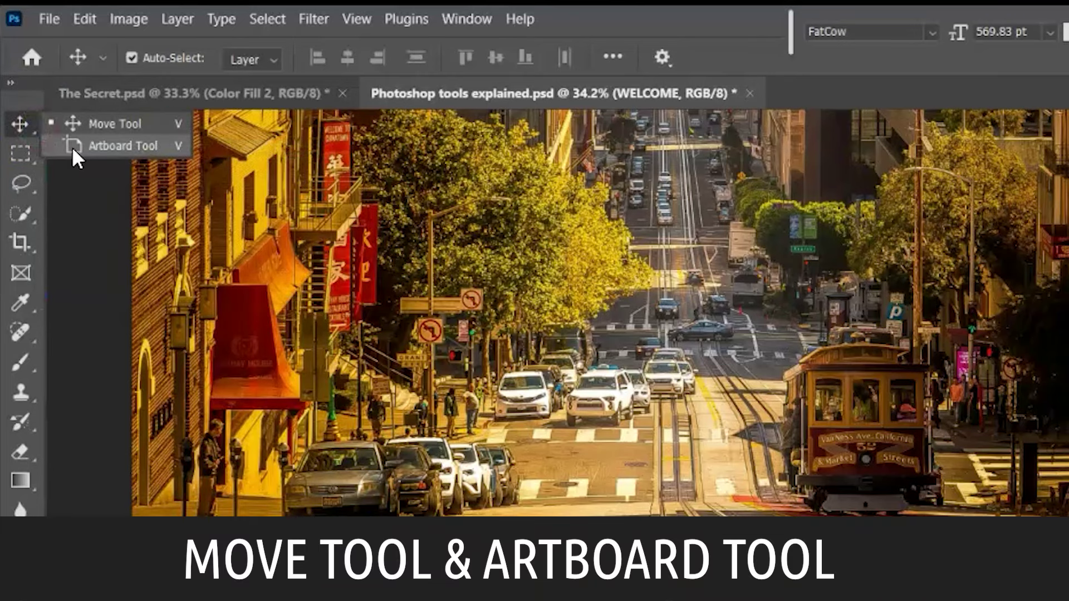
click(78, 122)
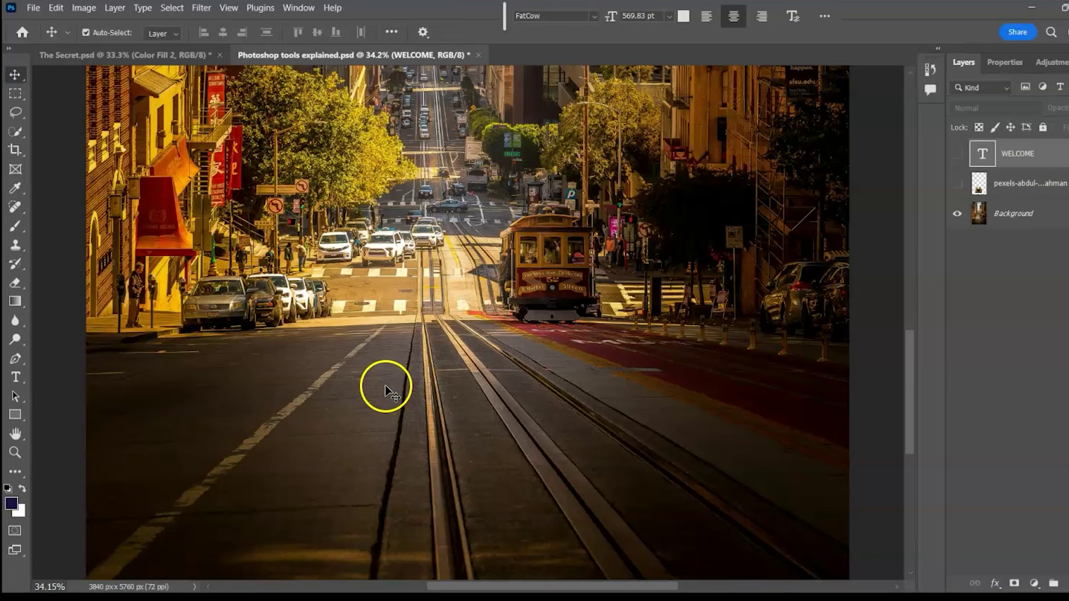
drag(386, 393, 449, 346)
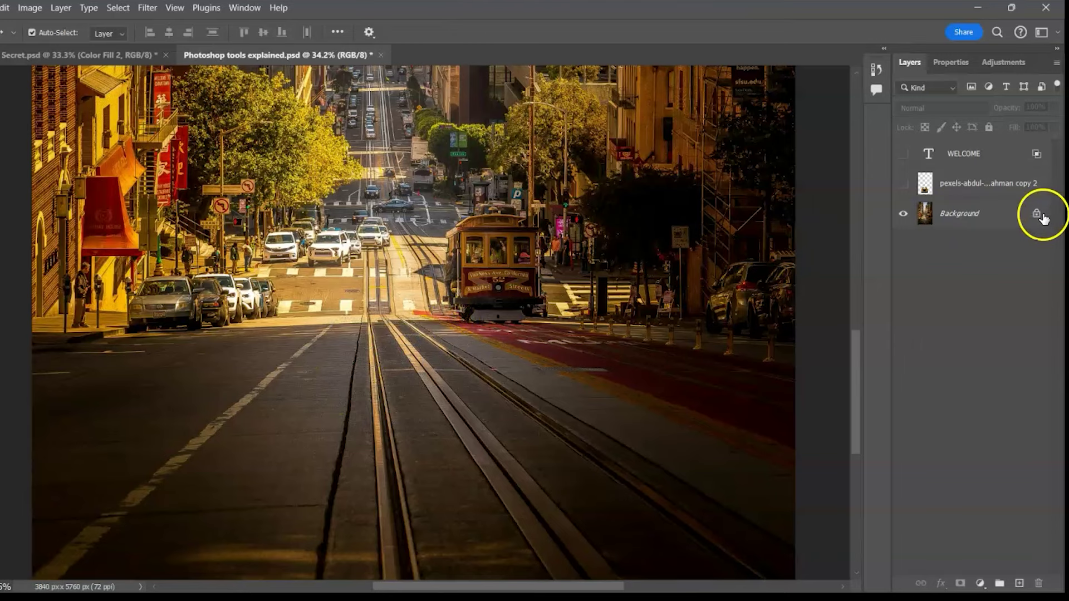
Step: Unlock the Background layer and drag the street photo around, ending back at its original position
click(1037, 214)
drag(346, 359, 366, 267)
drag(549, 251, 574, 337)
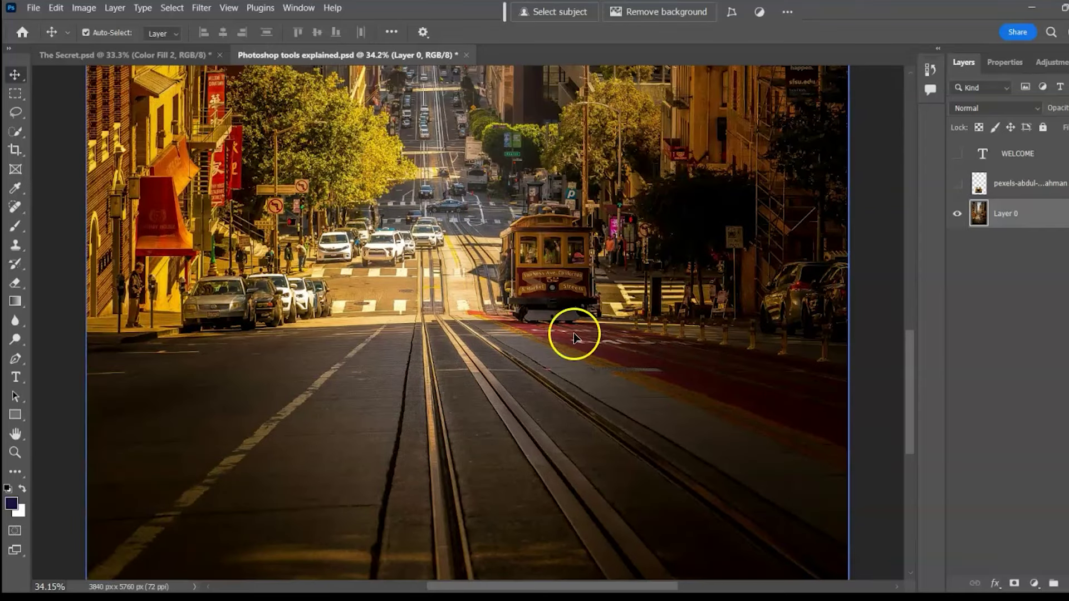
Step: Show the gold car layer and duplicate it
click(957, 184)
click(533, 393)
key(ctrl+j)
Step: Scale the duplicated car to about 70% and place it on the road over the tram tracks
key(ctrl+t)
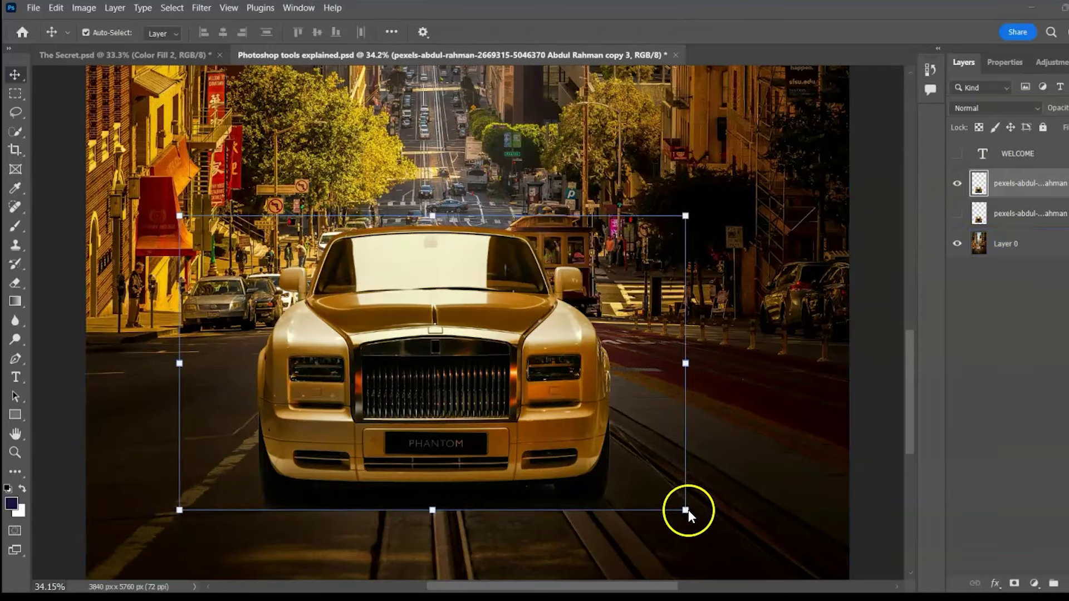
drag(688, 511, 533, 420)
drag(390, 305, 458, 361)
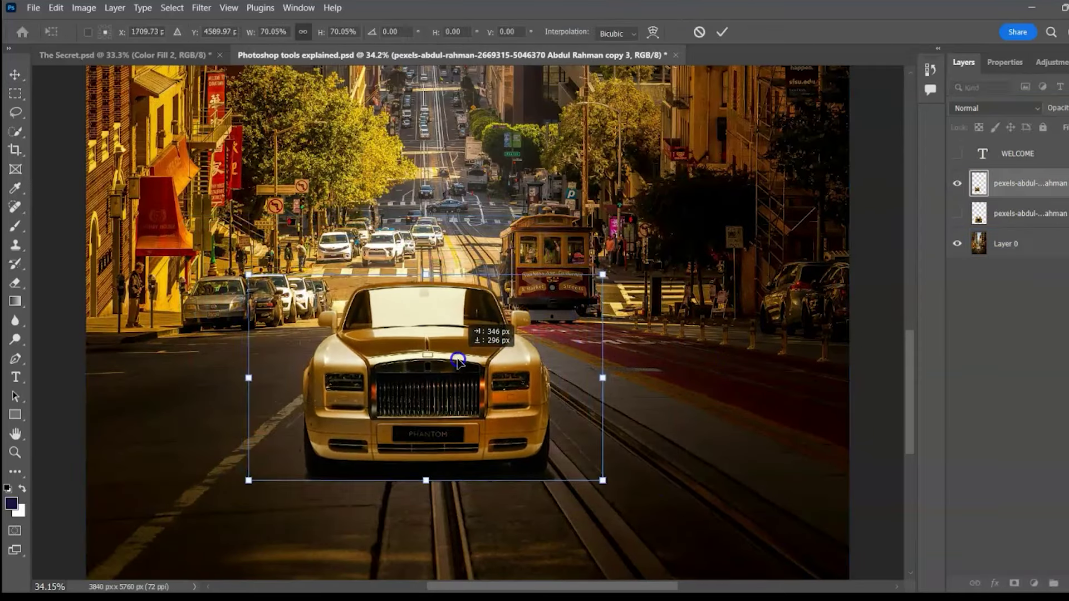
click(723, 32)
click(791, 362)
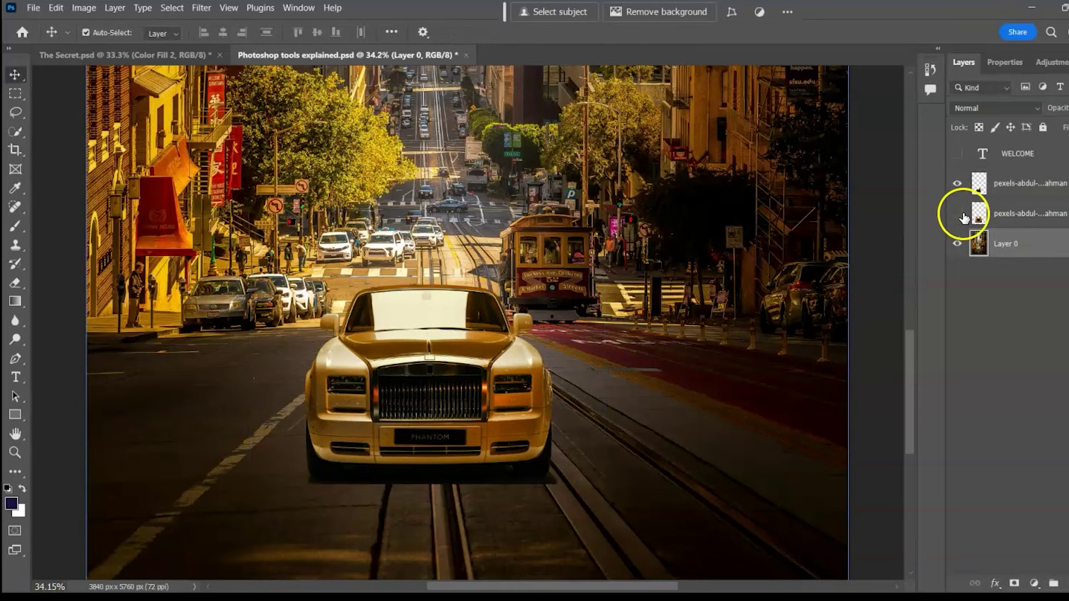
Step: Show the WELCOME text layer and transform it below the car, scaling it to about 96% and rotating it about 22°
click(957, 154)
click(668, 422)
drag(902, 382, 904, 405)
drag(556, 529, 510, 572)
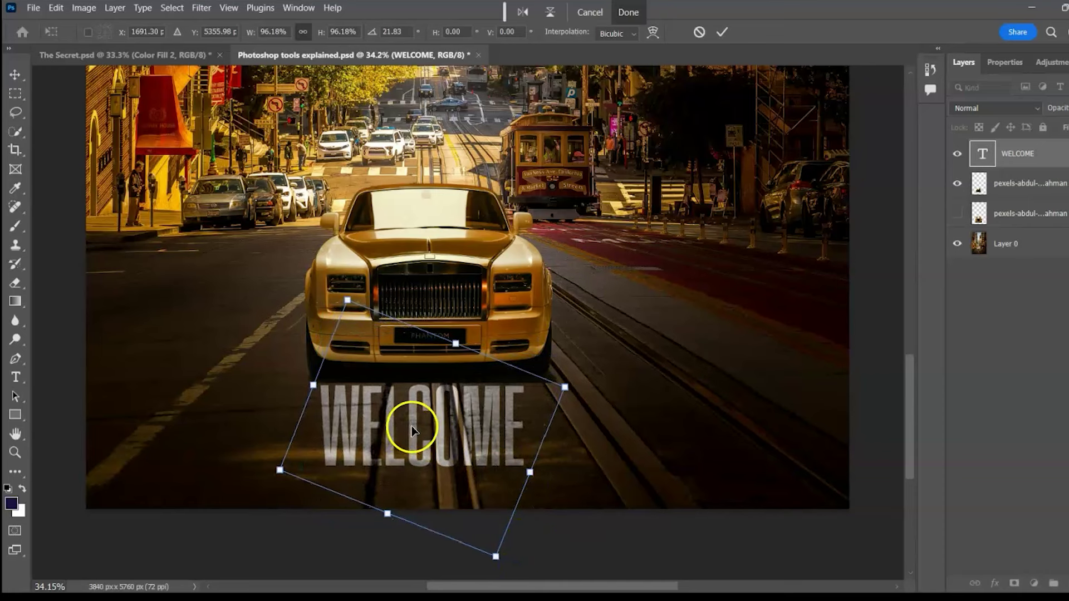
drag(413, 430, 420, 449)
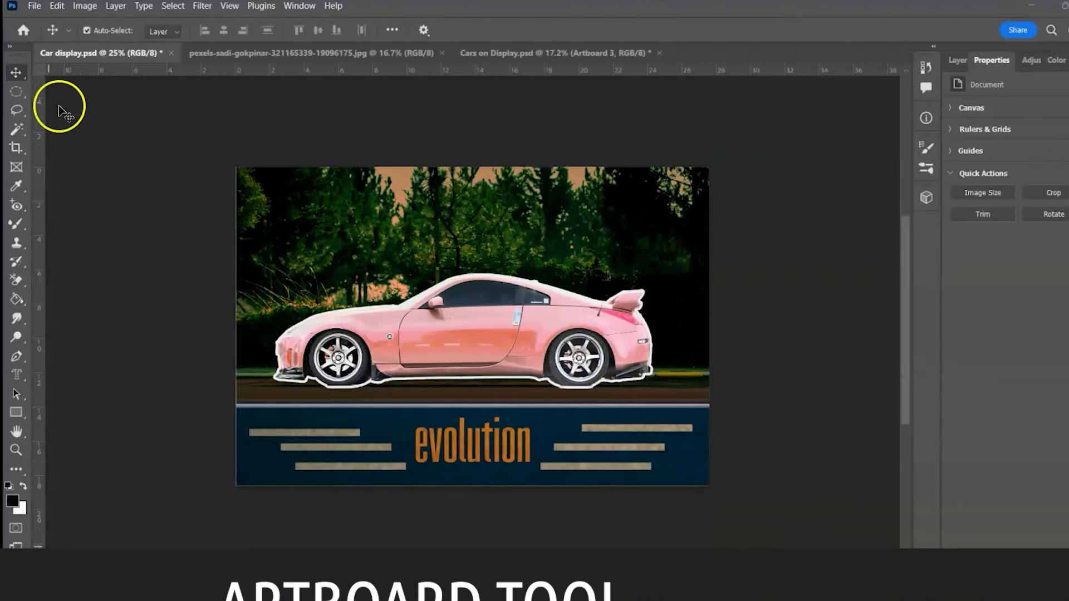
Step: Activate the Artboard tool in Car display.psd and briefly view the original orange car photo document
right_click(28, 77)
click(60, 90)
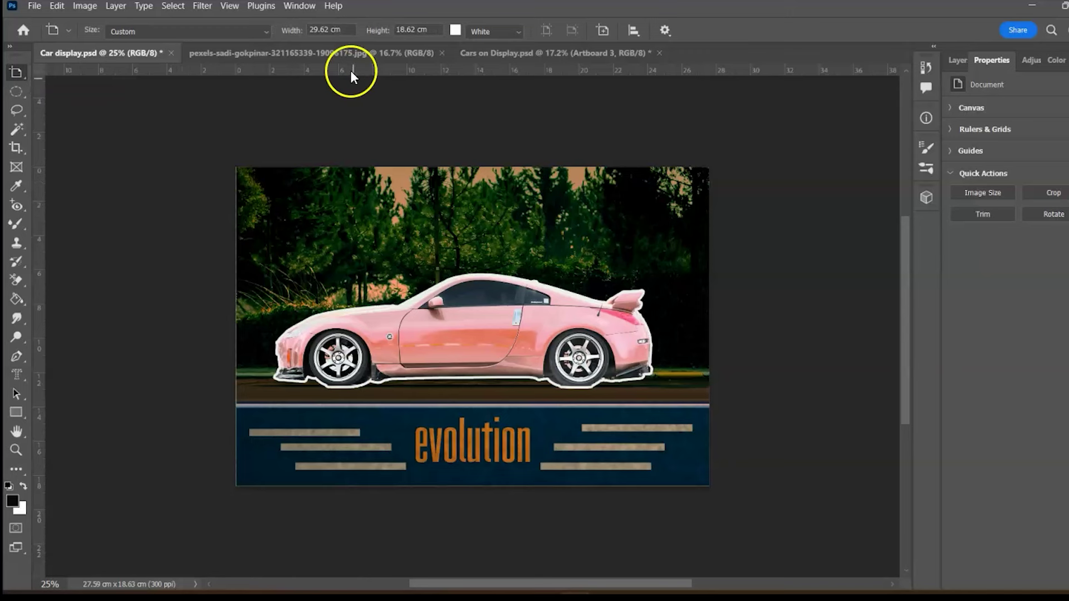
click(335, 52)
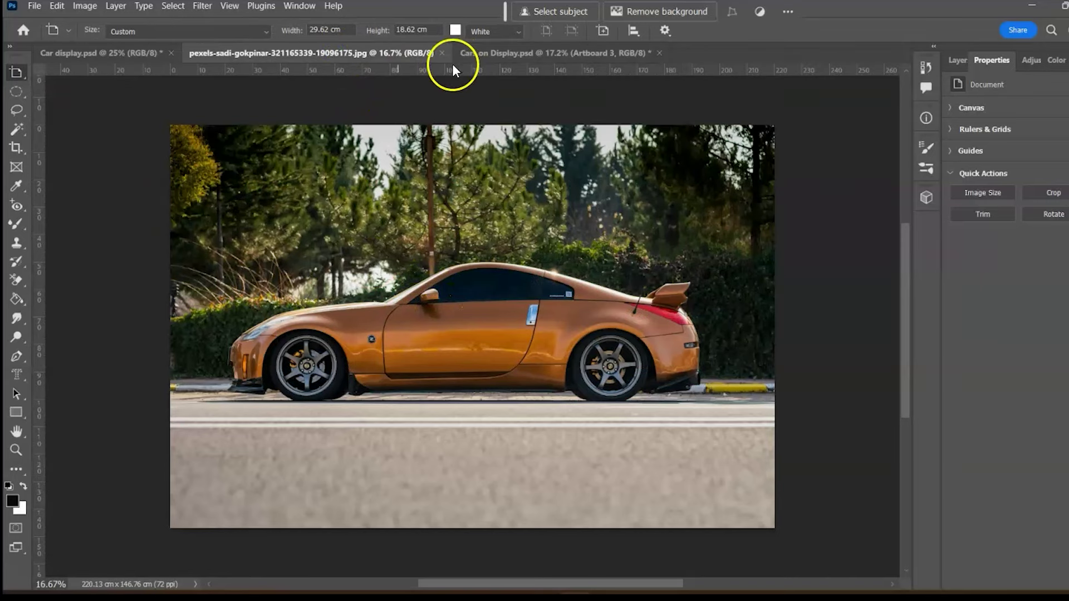
key(ctrl+shift+Tab)
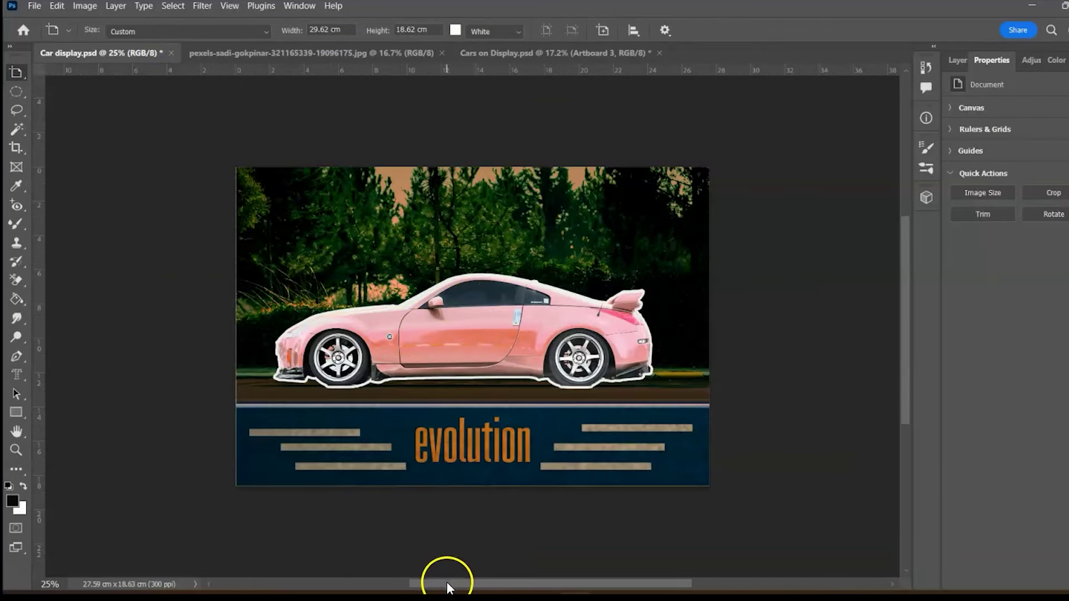
Step: Review the artboard size presets, keep Custom, and draw an artboard about 29.3 × 18.6 cm beside the car display
drag(448, 585, 510, 585)
click(265, 32)
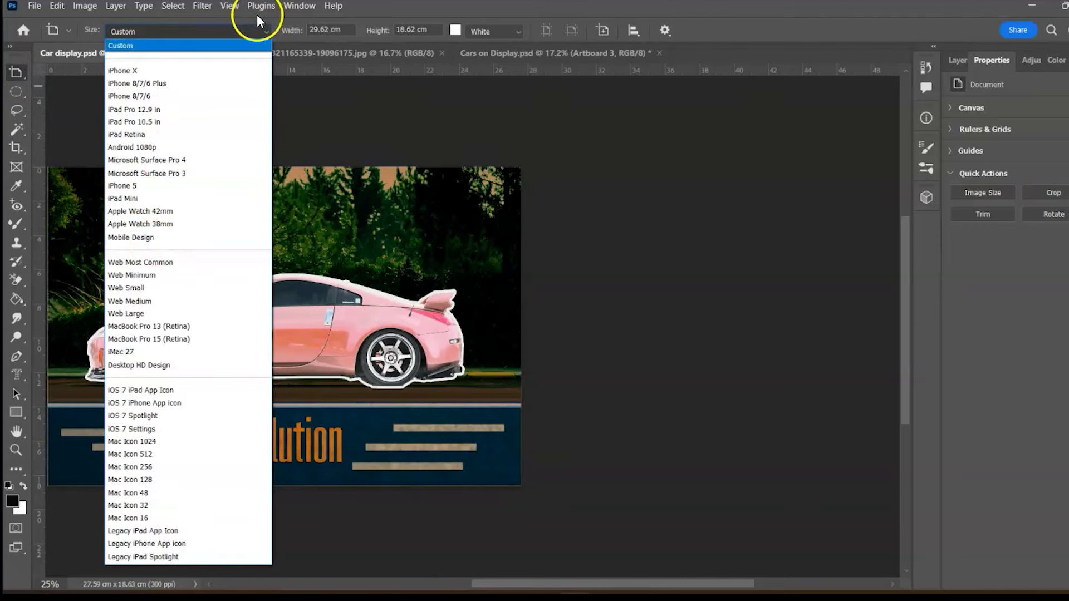
click(265, 32)
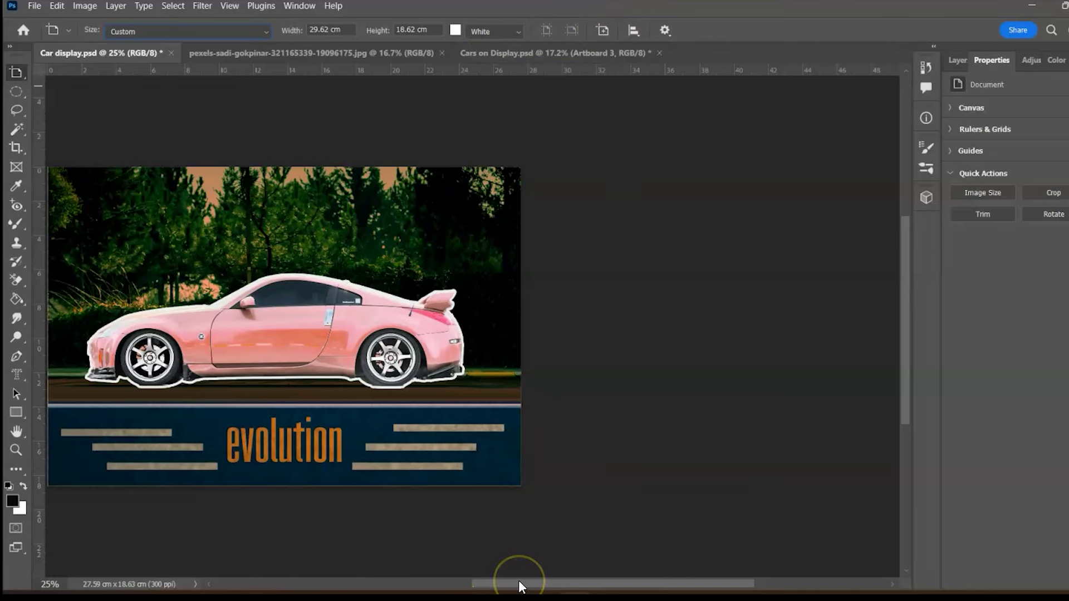
key(ctrl+minus)
drag(542, 221, 878, 433)
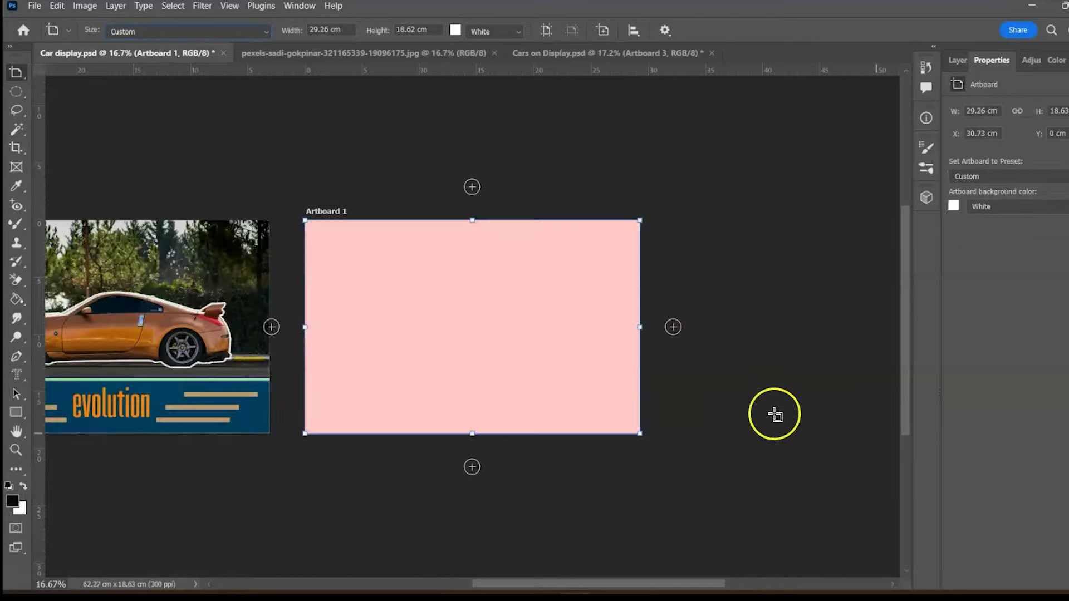
Step: Try adding an artboard above Artboard 1, undo it, and add two artboards to the right instead
click(472, 187)
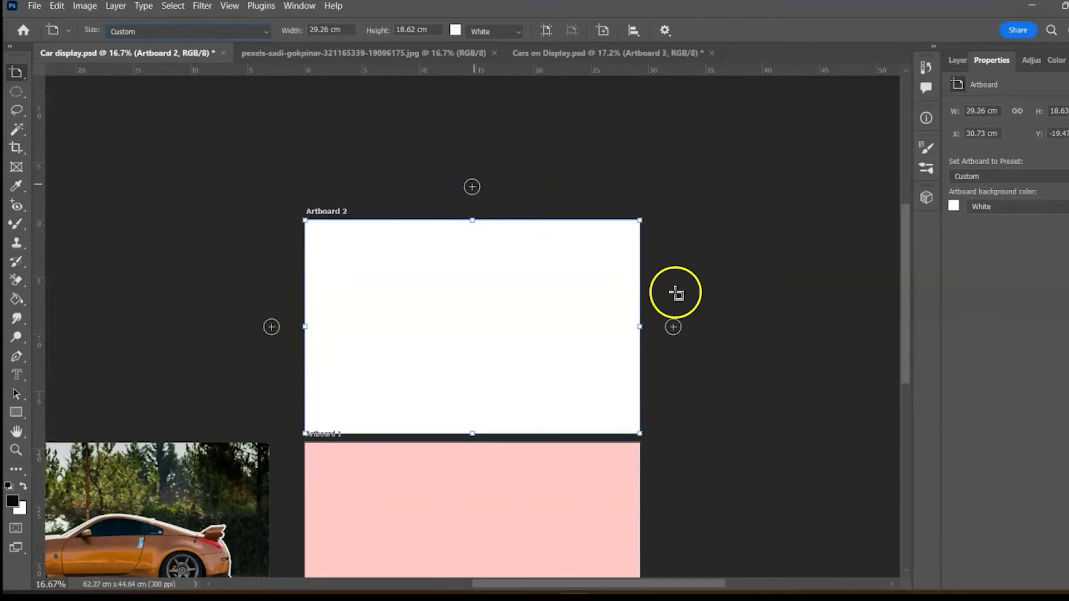
key(ctrl+z)
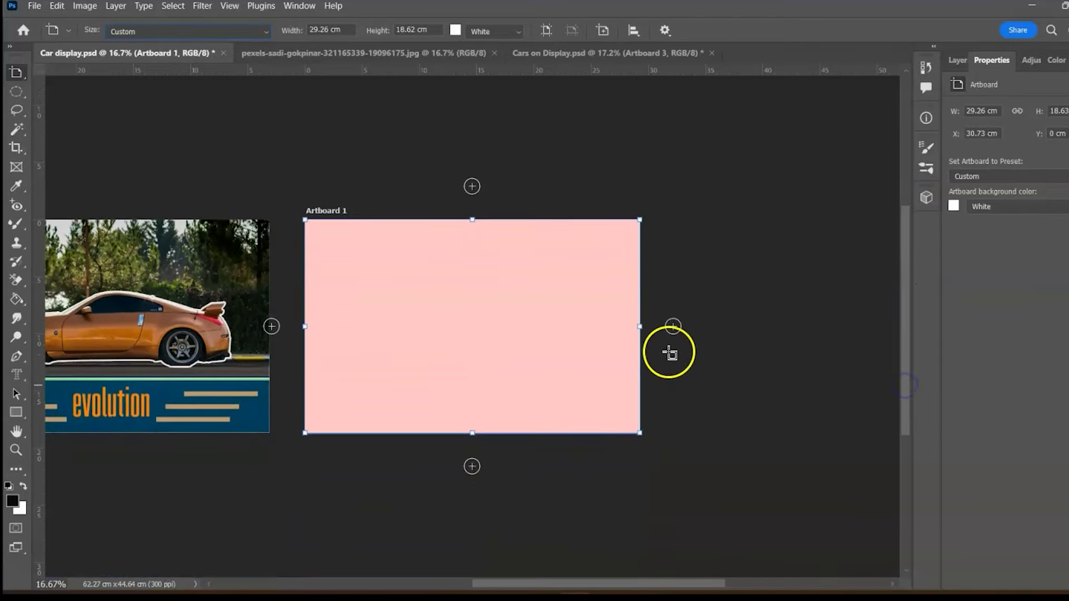
click(673, 327)
click(675, 325)
key(ctrl+0)
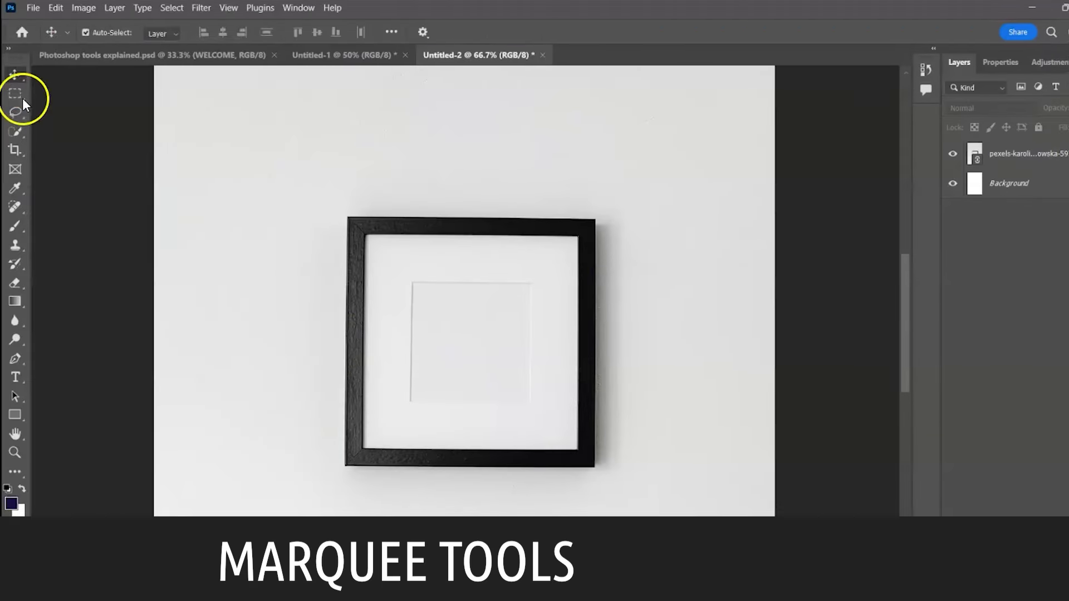
Step: Choose the Rectangular Marquee tool, draw a large practice selection across the frame photo, and deselect it
right_click(17, 96)
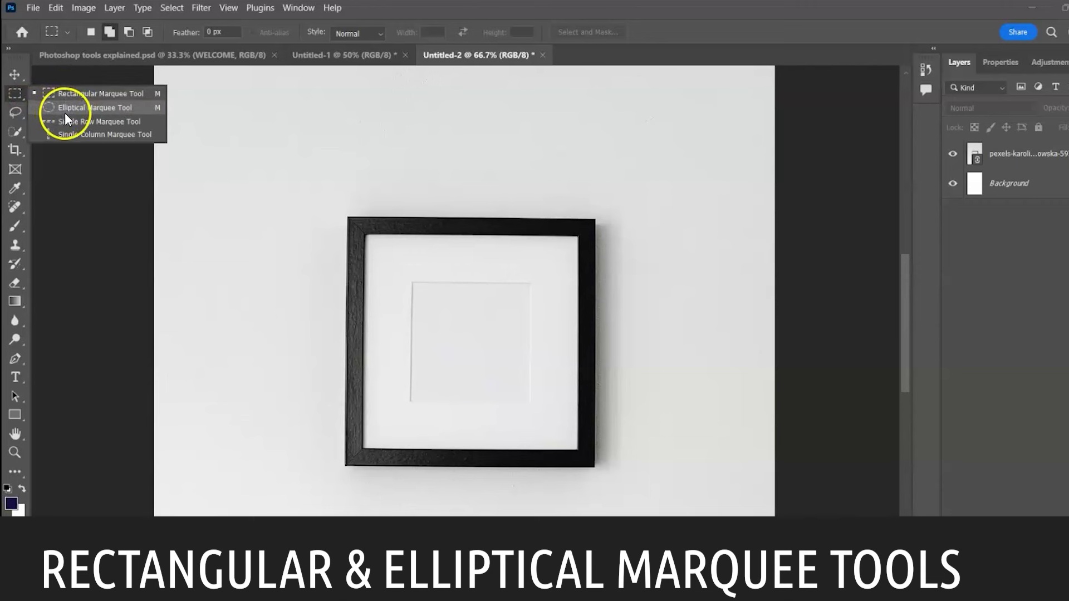
click(15, 93)
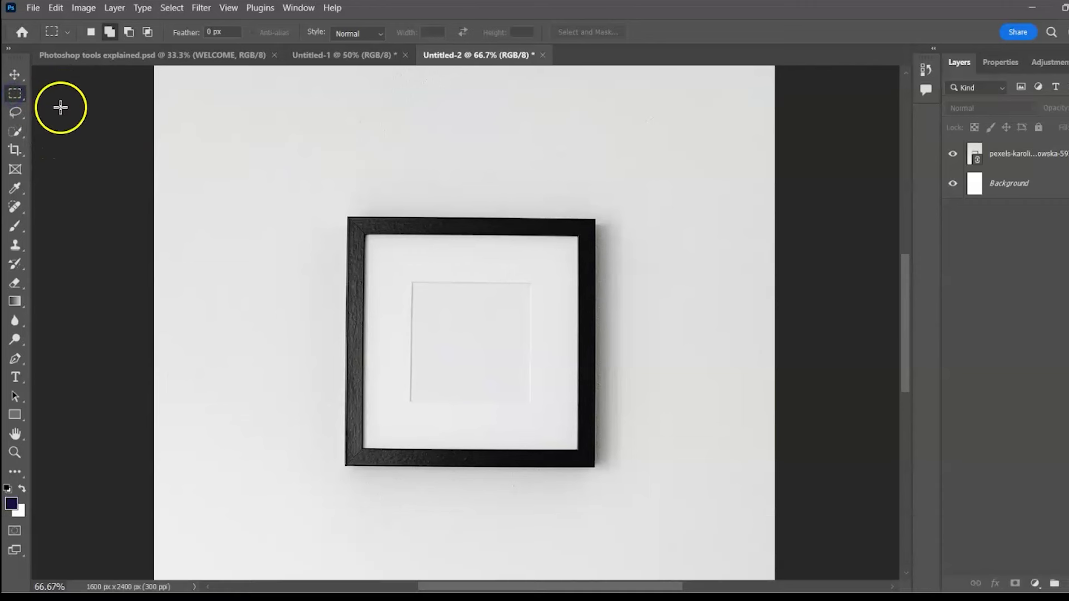
key(ctrl+minus)
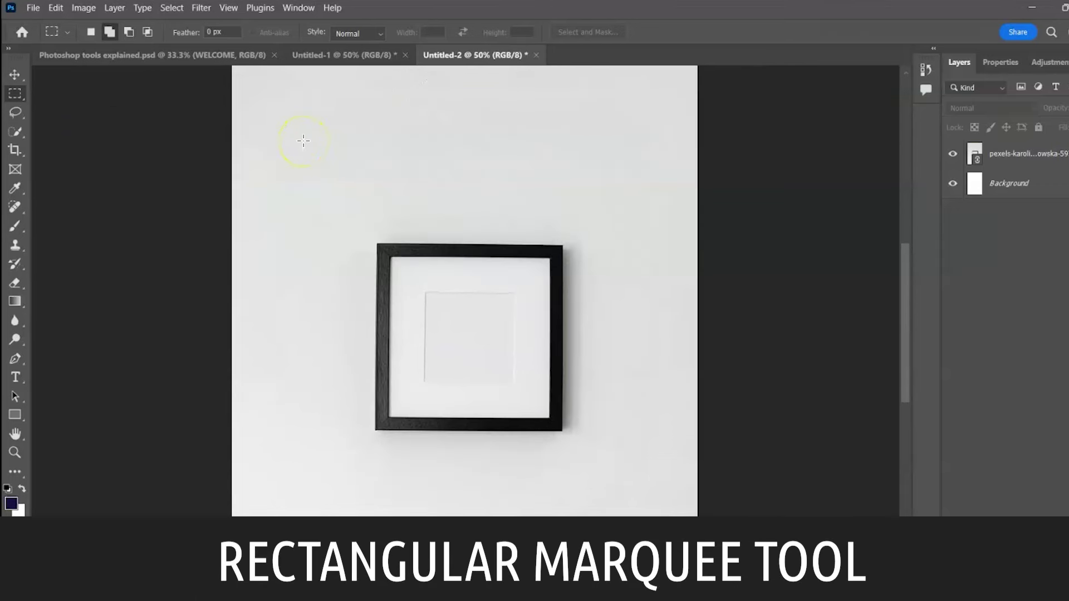
key(ctrl+minus)
drag(309, 91, 618, 465)
click(769, 323)
Step: Select the whole black picture frame with a rectangular marquee and make the photo layer active
key(ctrl+0)
key(ctrl+plus)
key(ctrl+plus)
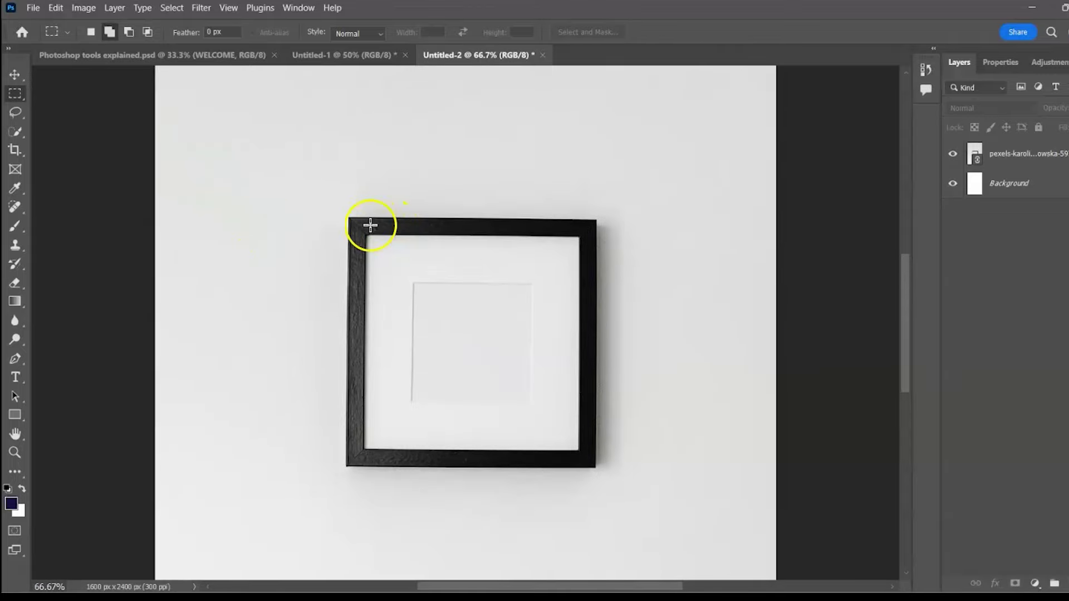
drag(347, 217, 597, 469)
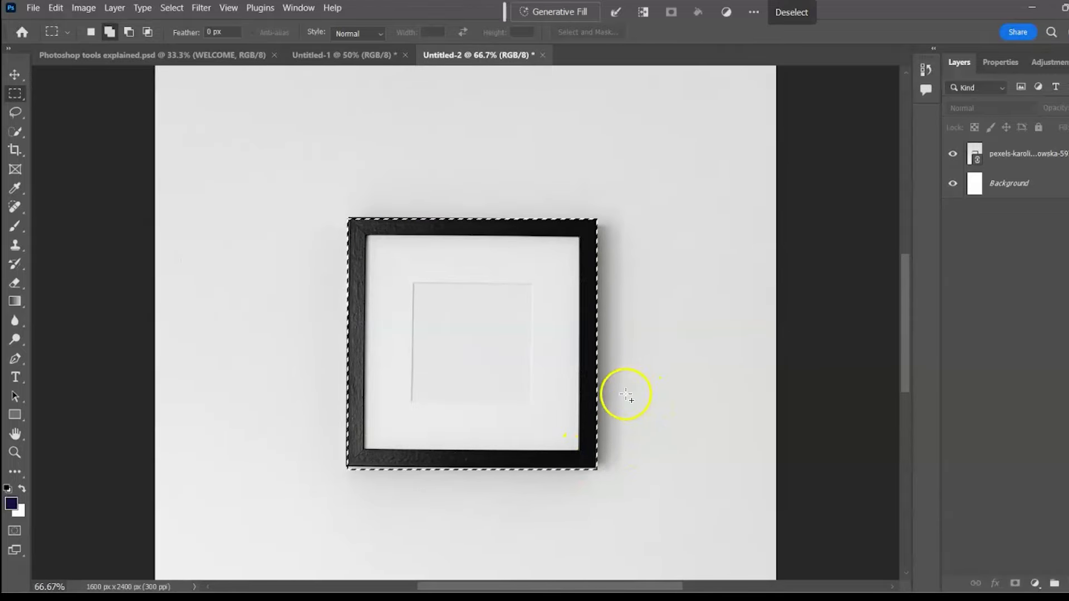
key(alt+period)
Step: Copy the selected picture frame and paste it onto a new layer
click(56, 7)
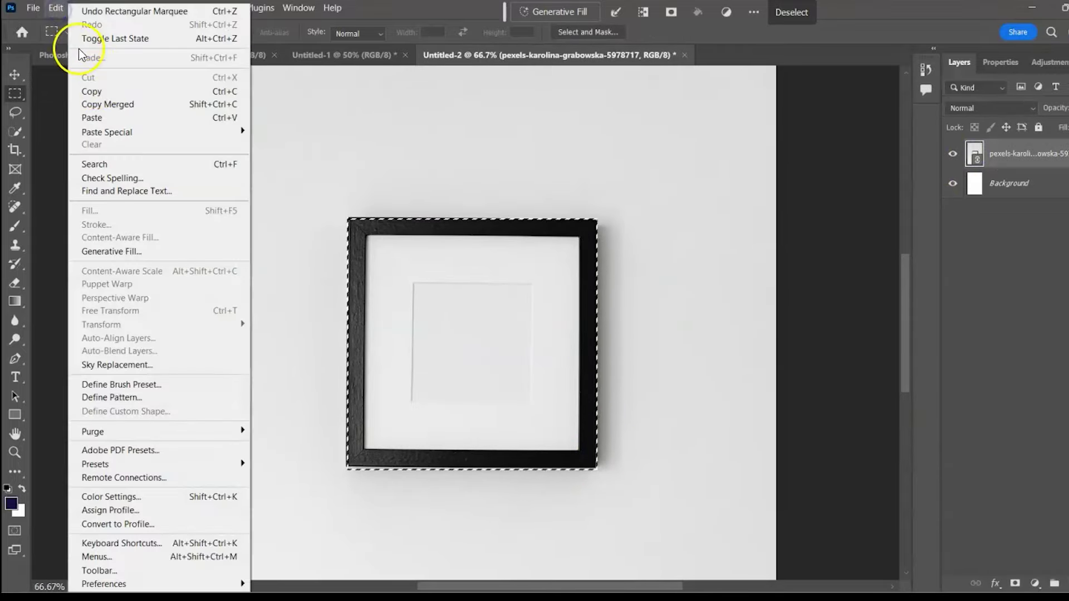
click(72, 88)
click(56, 7)
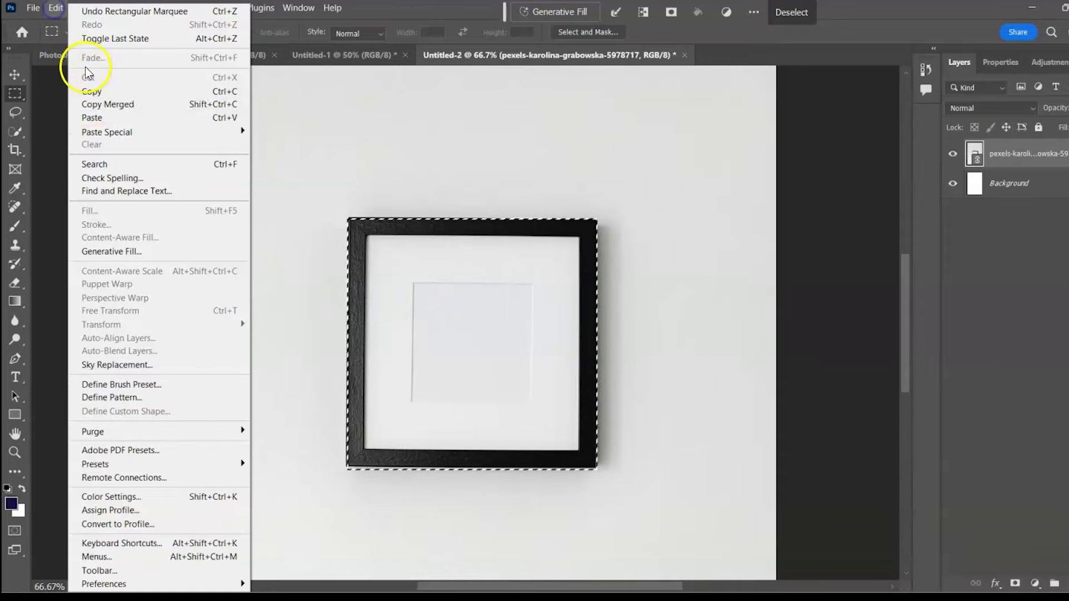
click(72, 117)
Step: Move the pasted frame to the photo's upper right and duplicate it to the lower left
click(15, 74)
drag(492, 315, 647, 180)
drag(616, 225, 318, 488)
Step: Delete both copied frame layers and return to the Rectangular Marquee tool
click(675, 257)
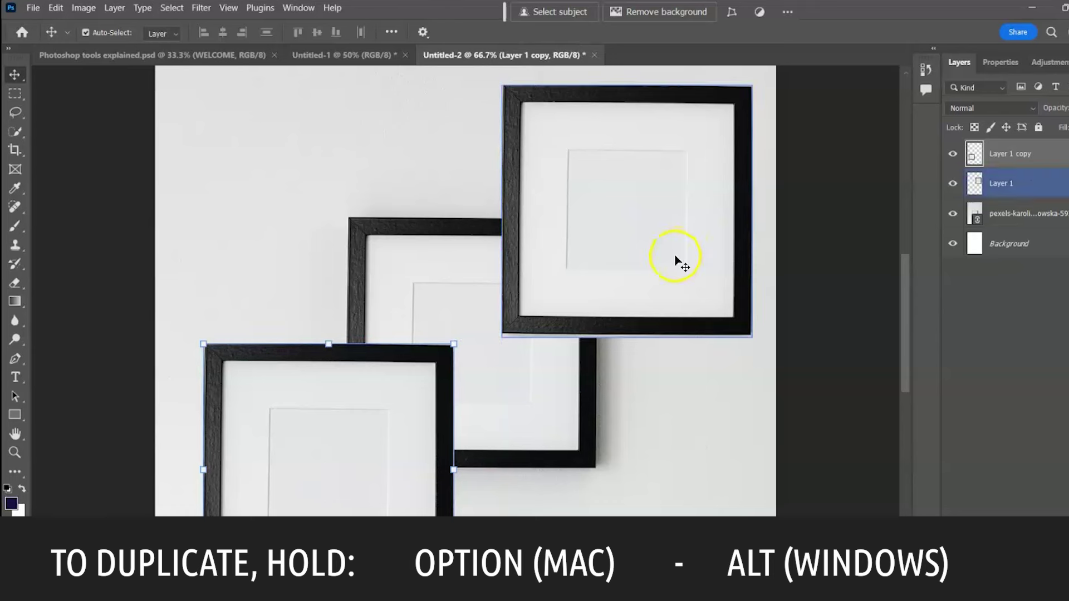
click(267, 183)
click(377, 373)
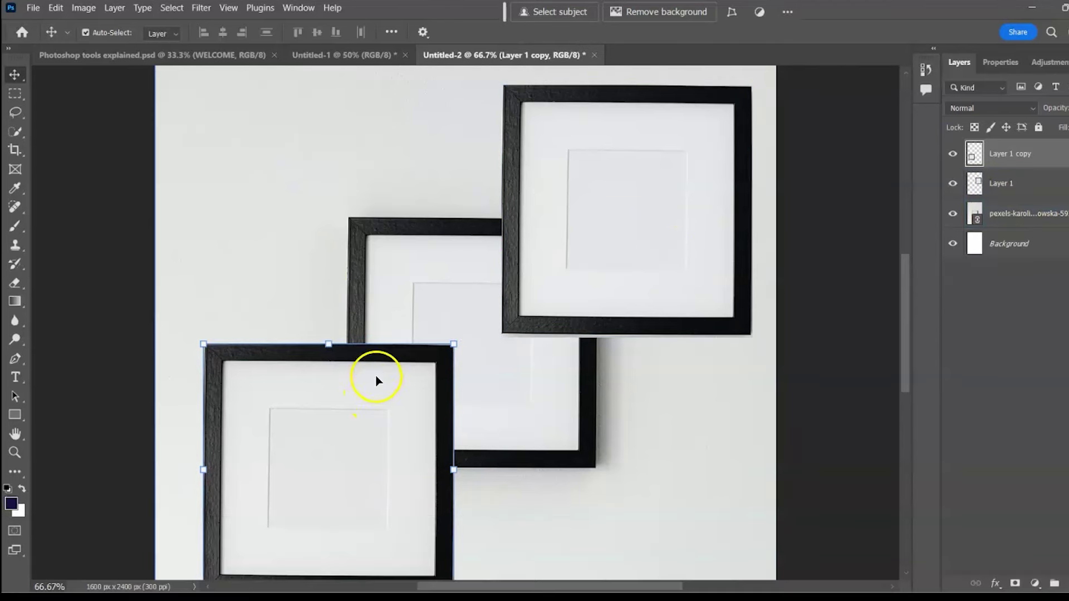
key(Delete)
click(581, 253)
key(Delete)
click(15, 93)
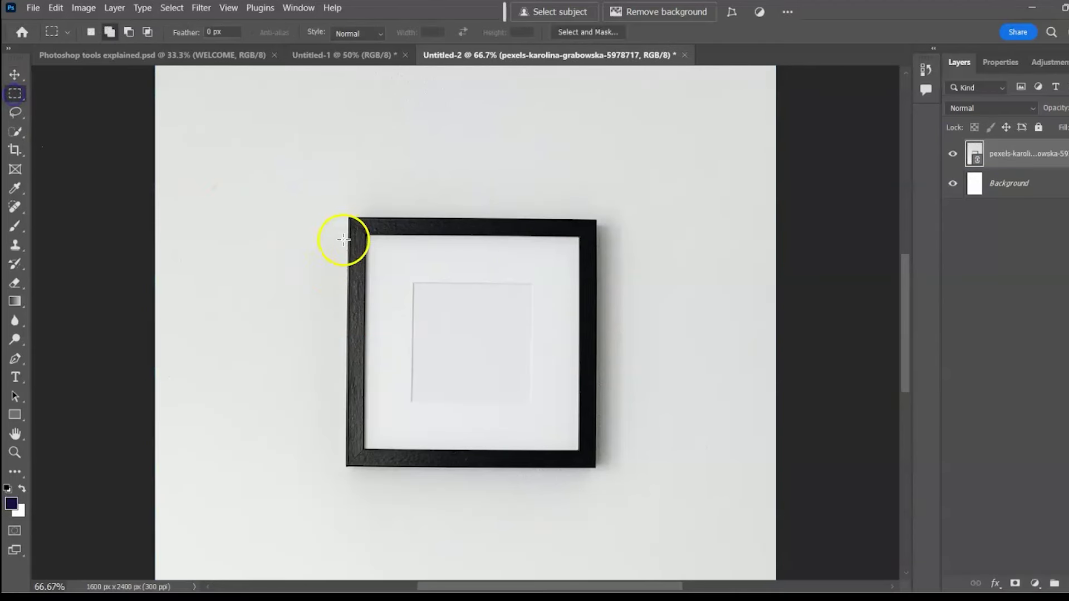
Step: Select the black picture frame on the wall with a rectangular marquee
drag(352, 199, 599, 469)
key(space)
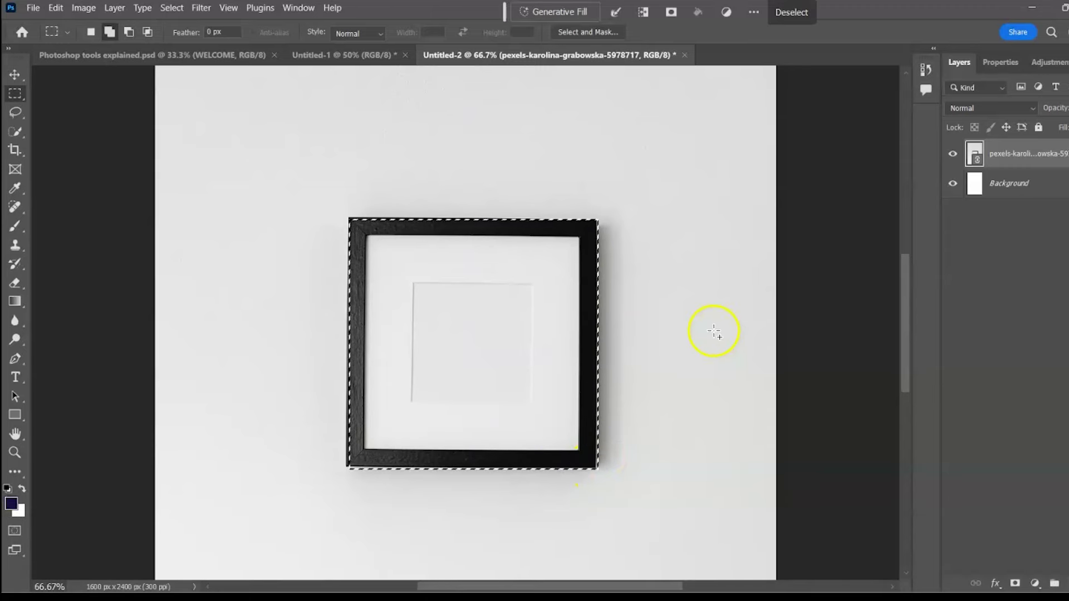
Step: Switch to the Untitled-1 shower photo and make its photo layer active with the Move tool
click(346, 55)
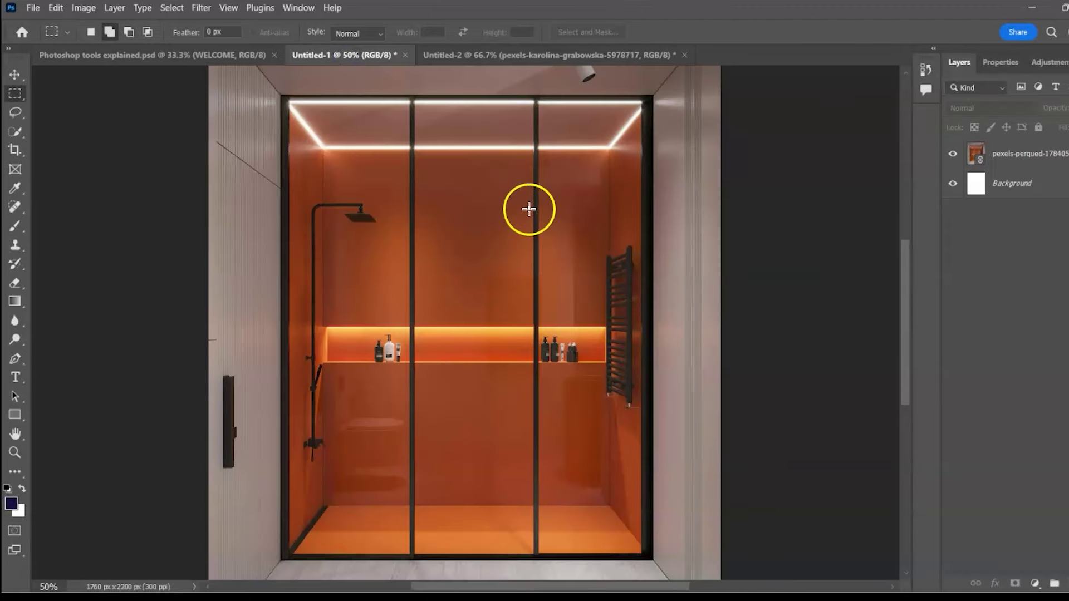
click(15, 75)
click(327, 149)
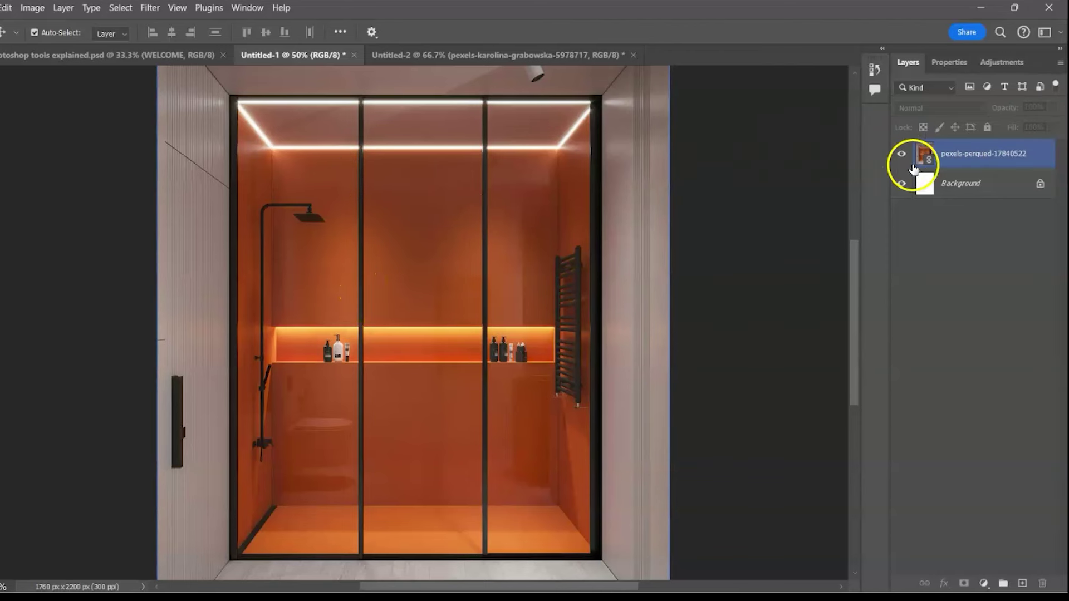
Step: Try a Curves adjustment on the whole shower photo and delete the adjustment layer again
click(1001, 62)
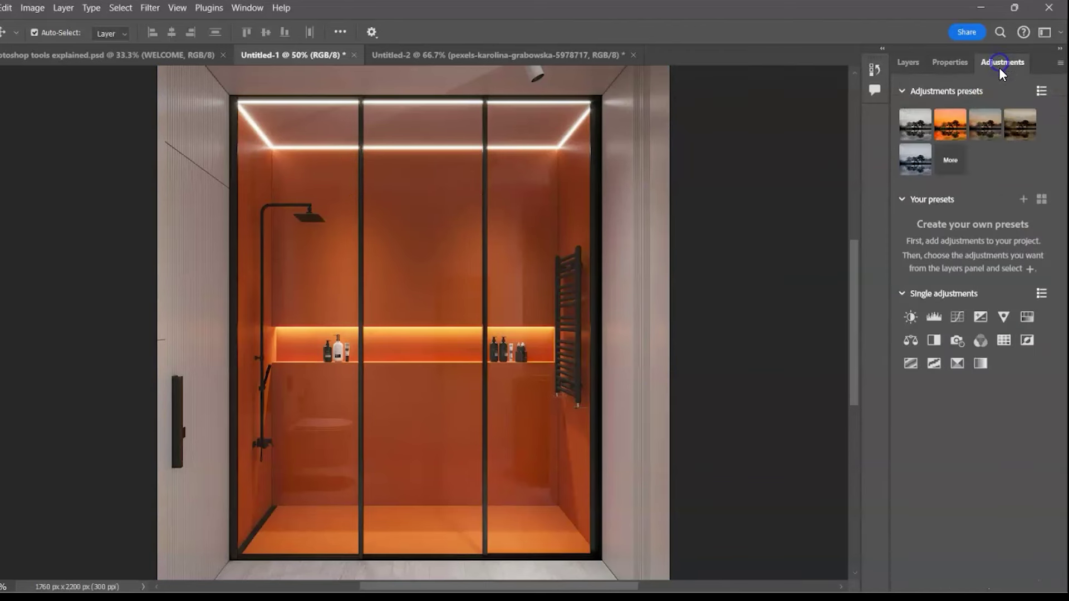
click(957, 317)
mouse_move(1043, 149)
mouse_down()
mouse_move(1027, 251)
mouse_move(1047, 137)
mouse_up()
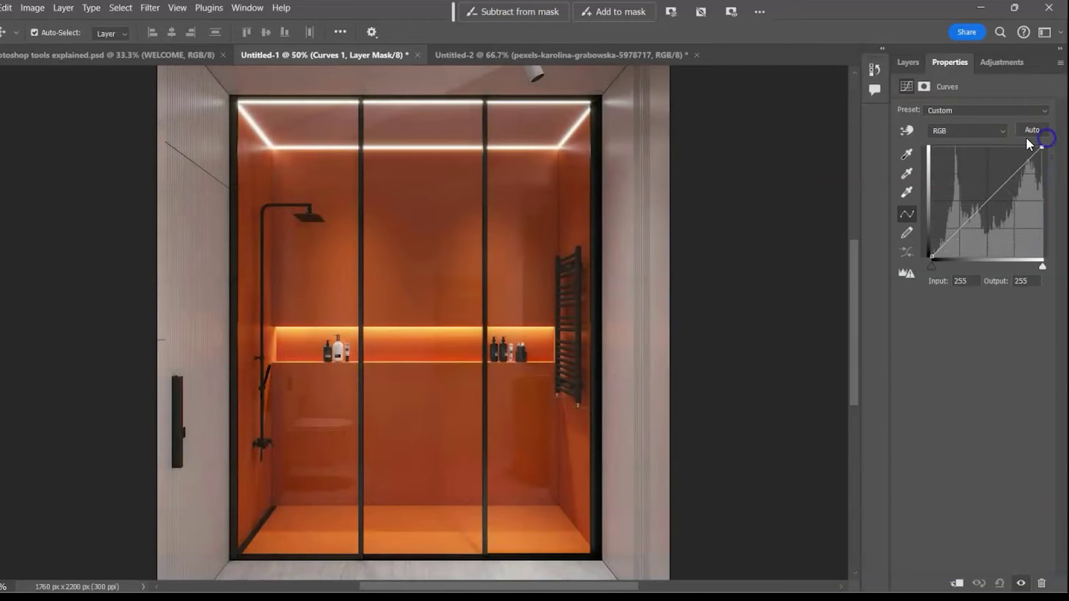
click(905, 63)
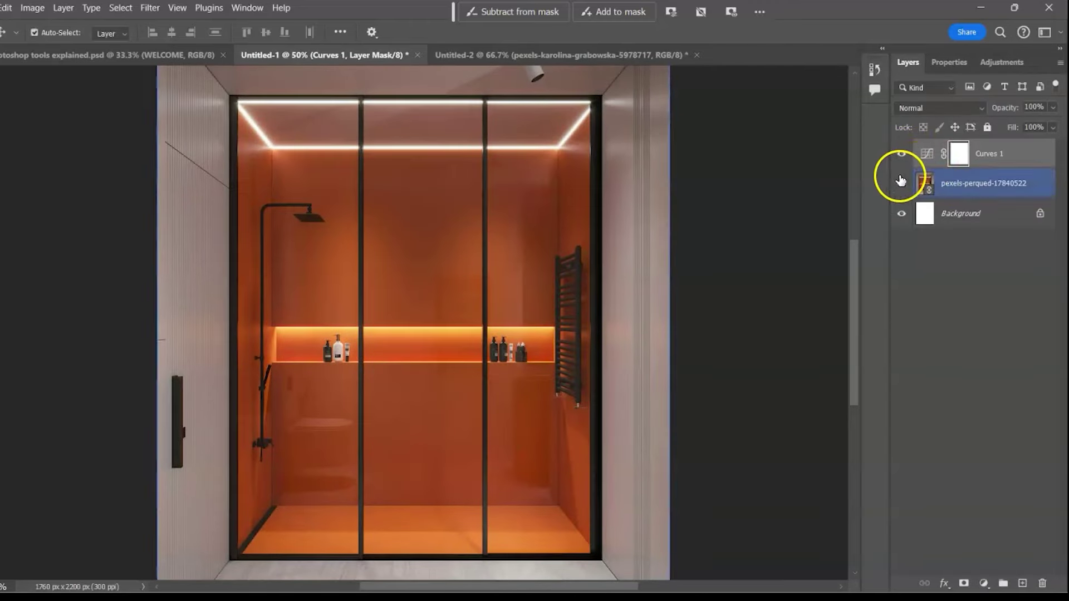
key(Delete)
click(184, 186)
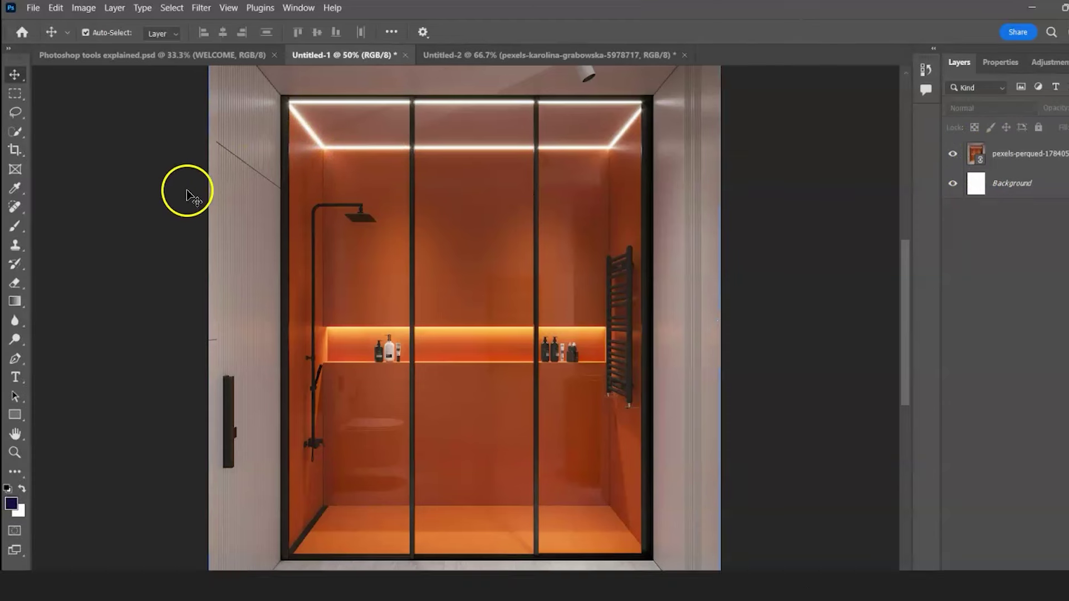
Step: Select the shower's middle glass panel with a rectangular marquee and add the left panel to the selection
click(16, 95)
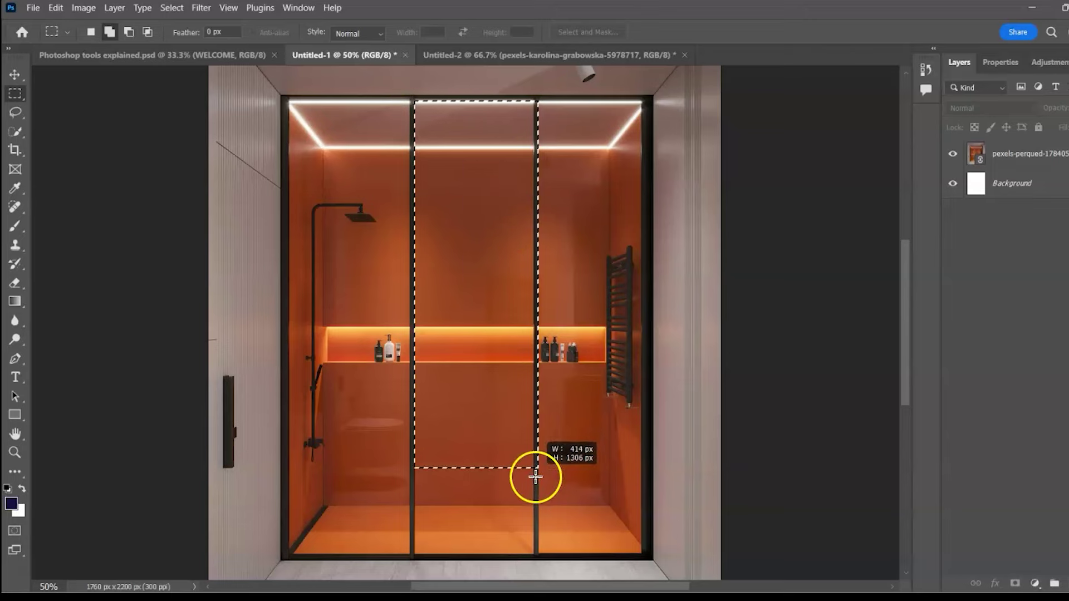
drag(535, 556, 534, 555)
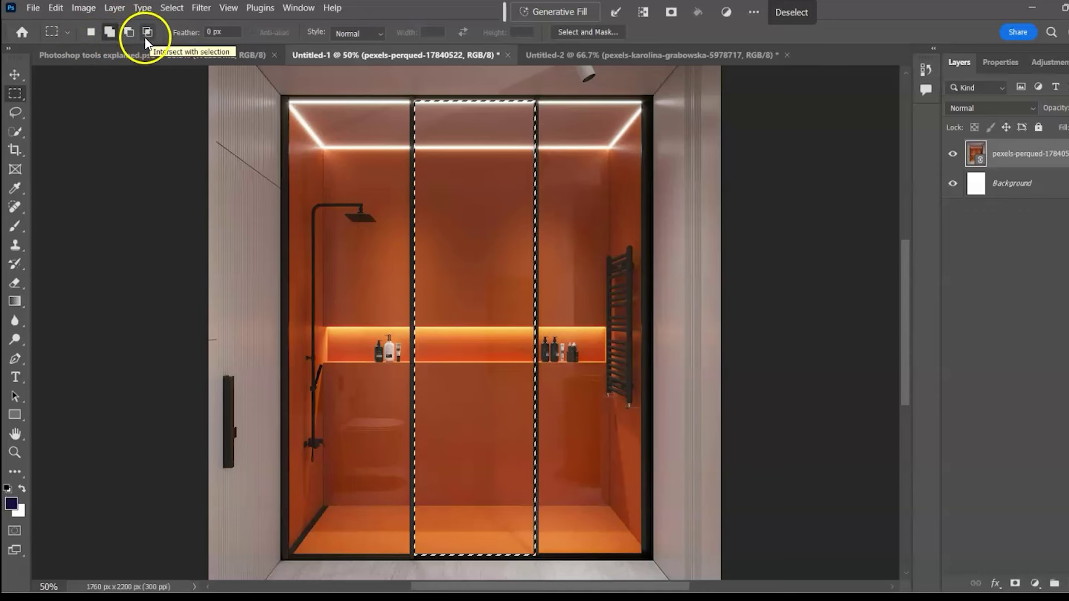
click(110, 31)
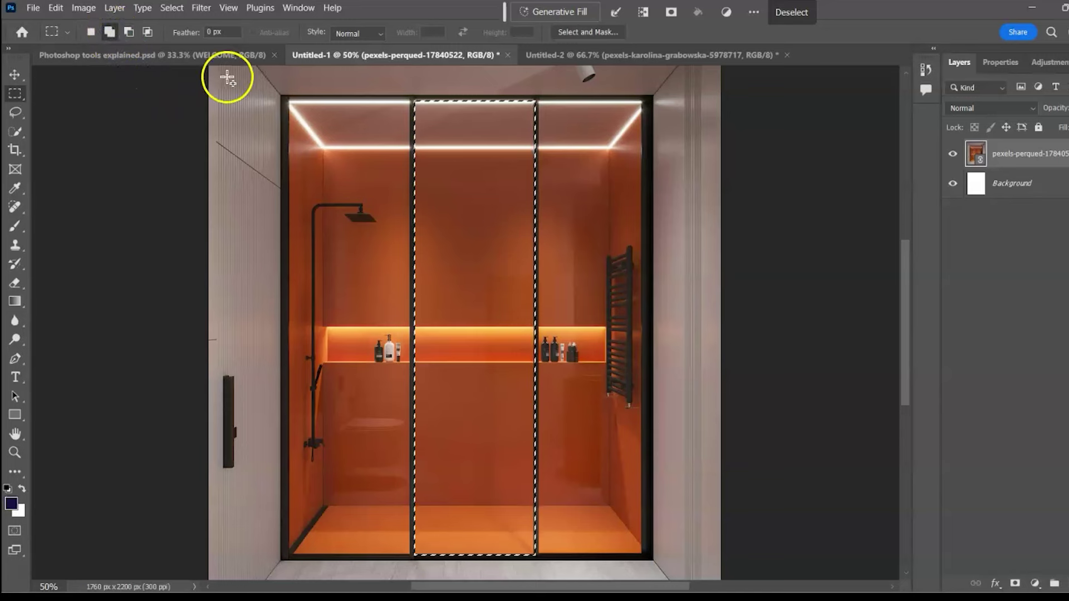
drag(289, 100, 411, 556)
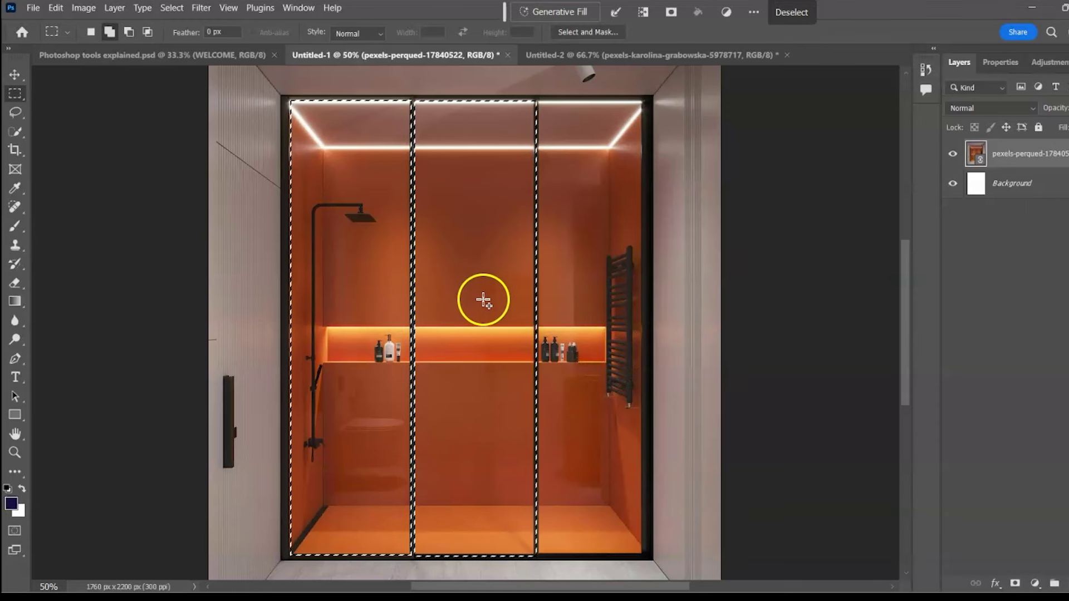
drag(417, 107, 461, 157)
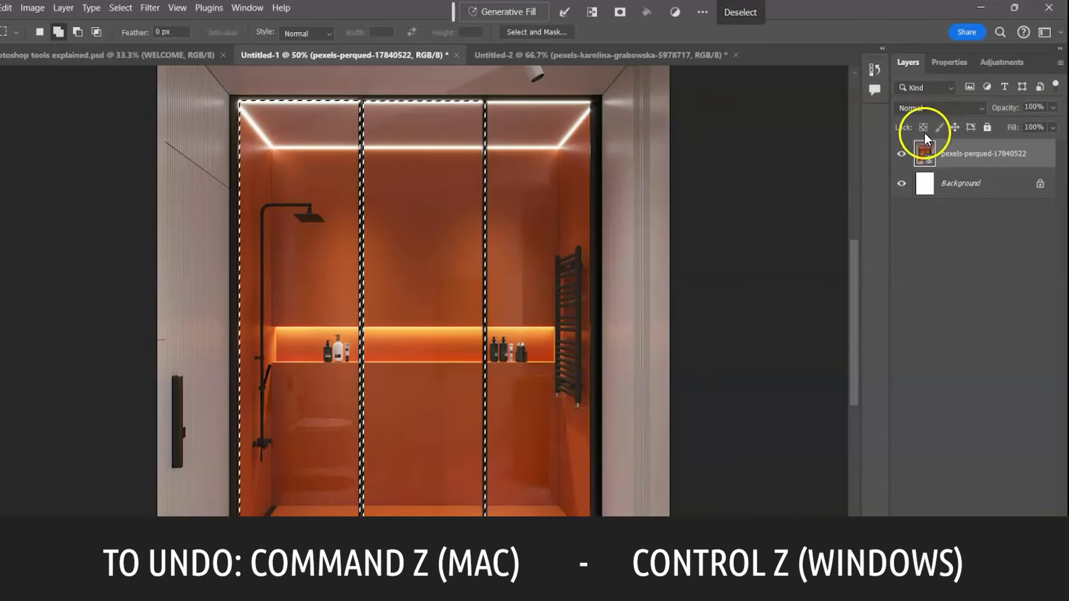
Step: Darken the two selected glass panels with a Curves adjustment, lowering the highlight point to input 241, output 86
click(1003, 62)
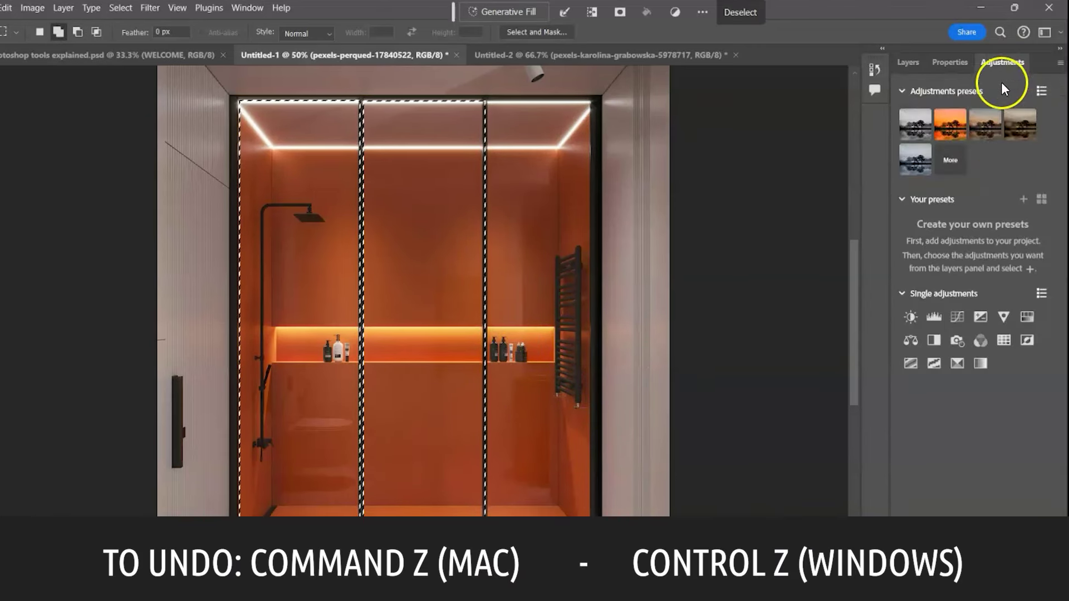
click(957, 317)
drag(1040, 146, 1036, 224)
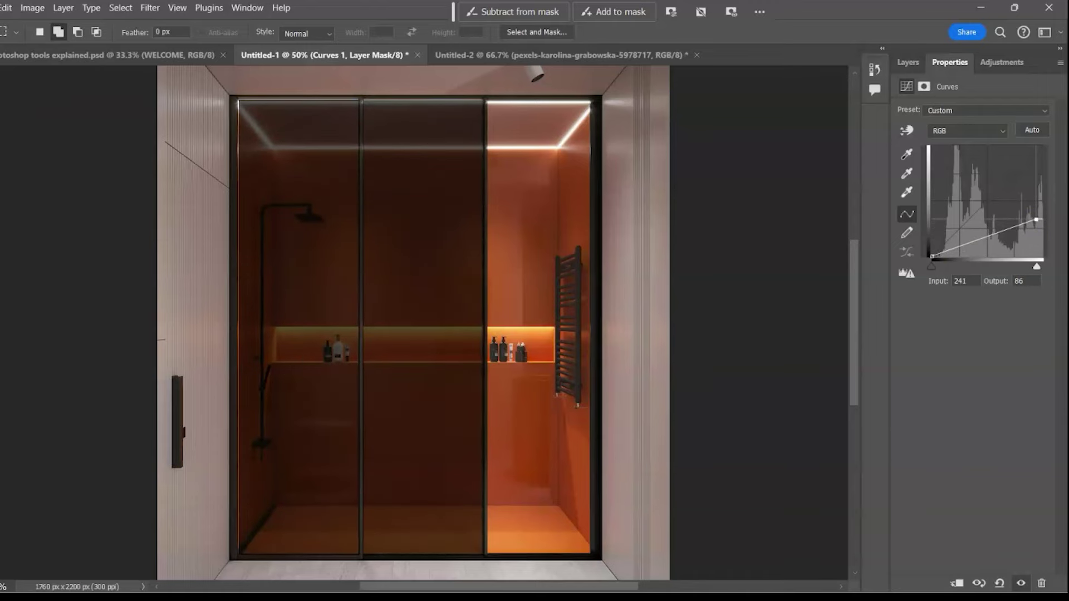
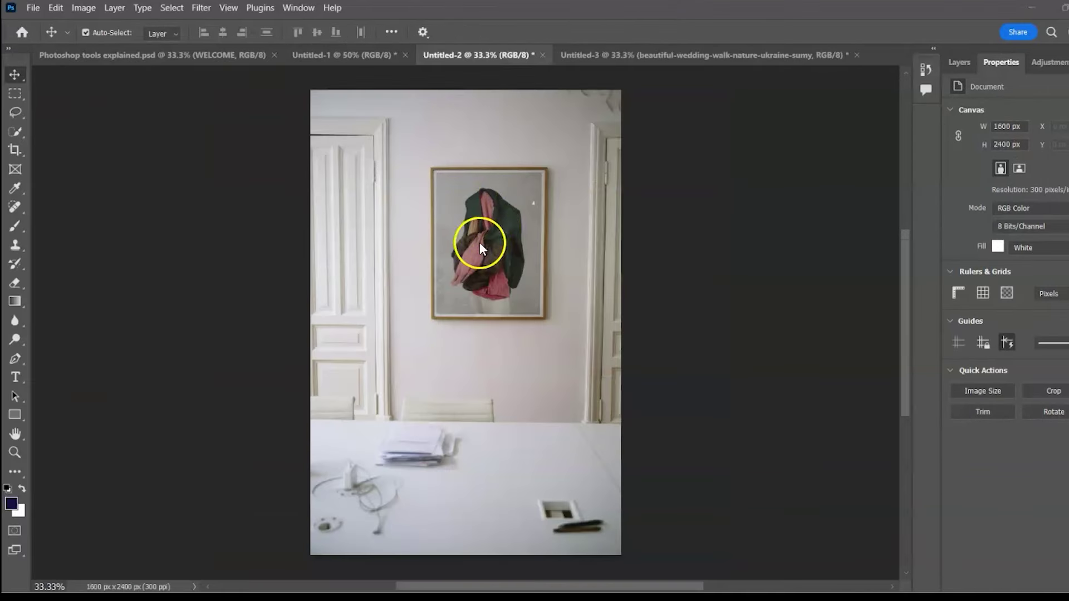
Step: Select the picture area inside the wooden frame on the Untitled-2 wall photo with a rectangular marquee
click(731, 55)
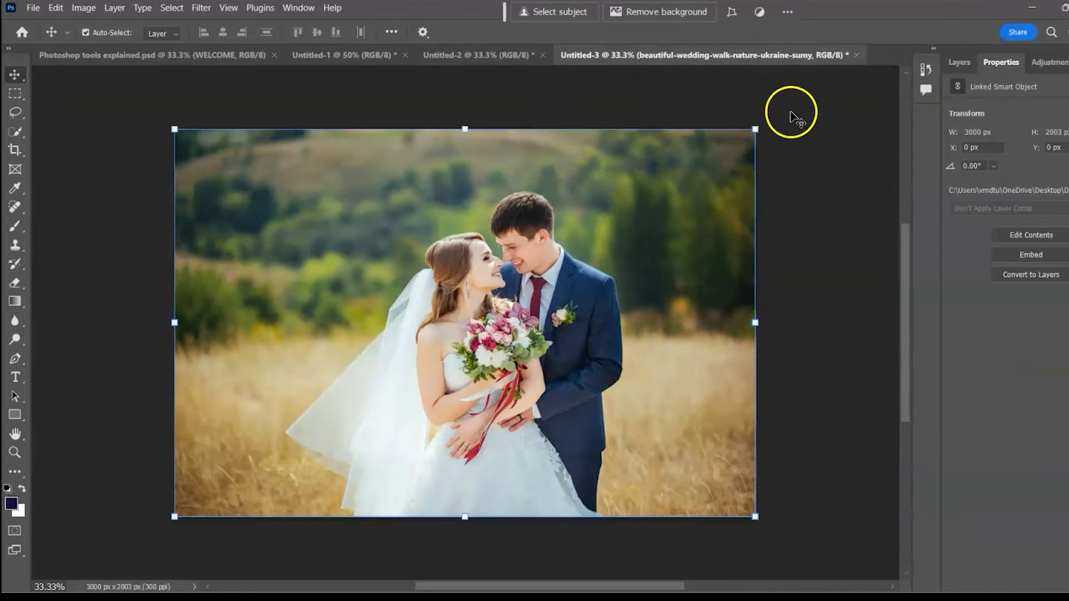
click(499, 58)
key(ctrl+plus)
key(ctrl+plus)
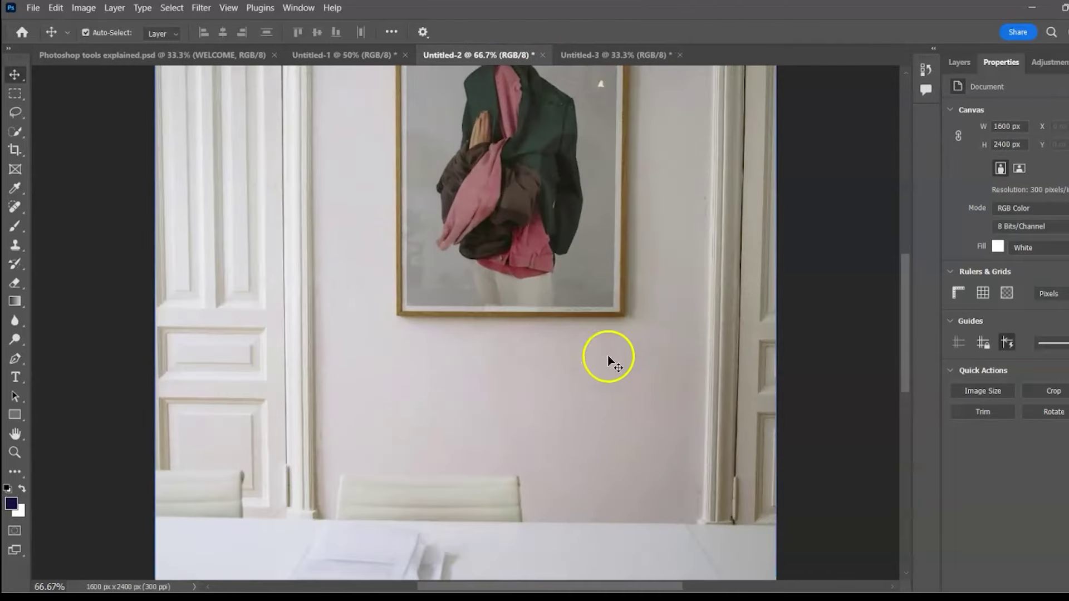
drag(597, 468, 594, 521)
key(ctrl+plus)
drag(752, 386, 671, 353)
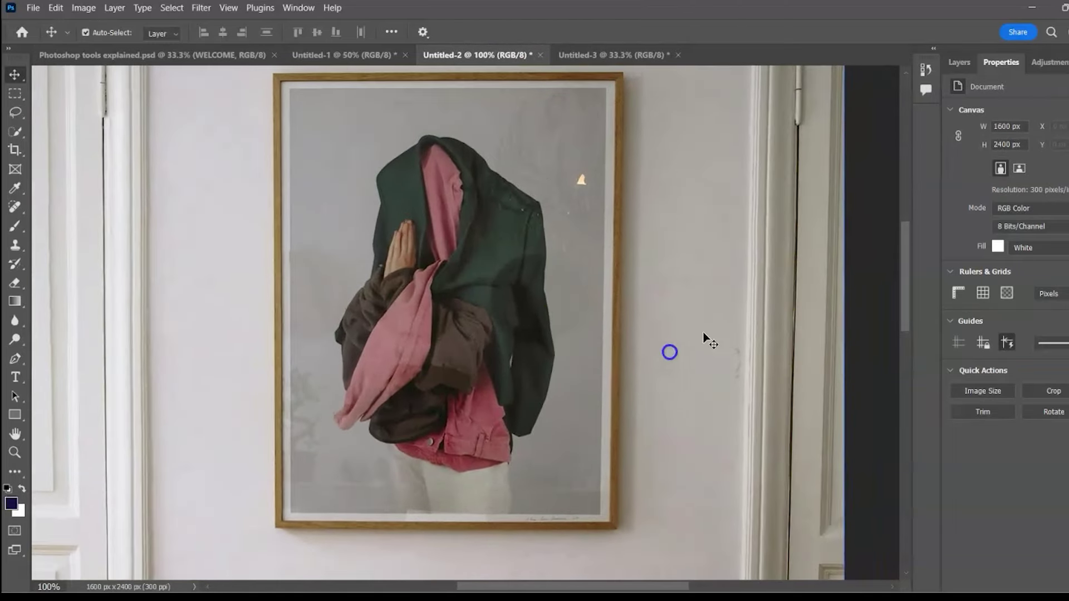
click(963, 61)
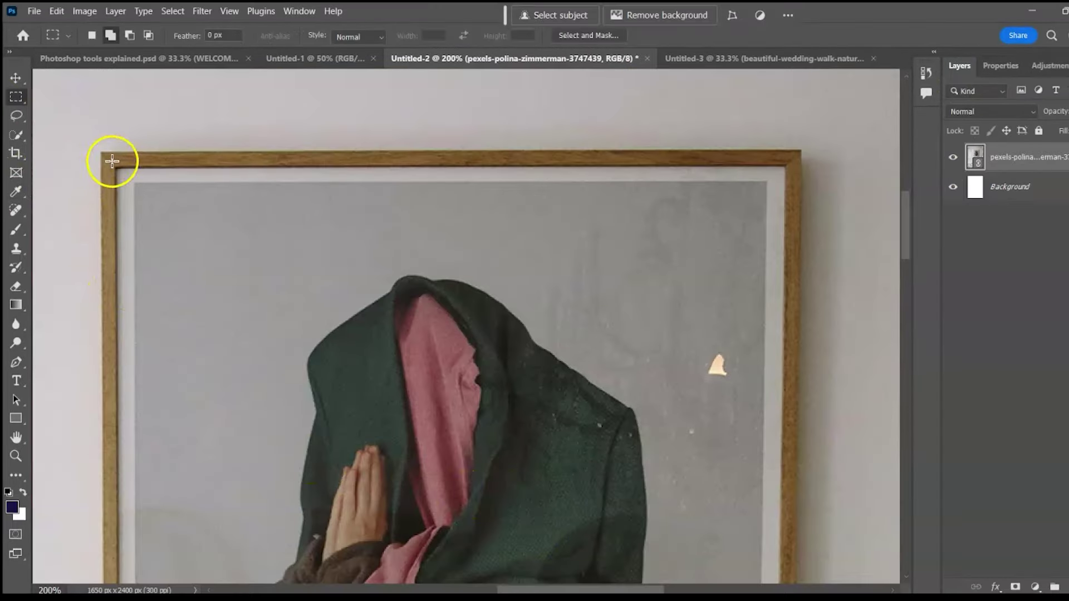
drag(112, 161, 783, 515)
key(ctrl+minus)
Step: Bring the wedding photo from Untitled-3 into Untitled-2 over the frame and mask it to the selected area
key(v)
click(763, 59)
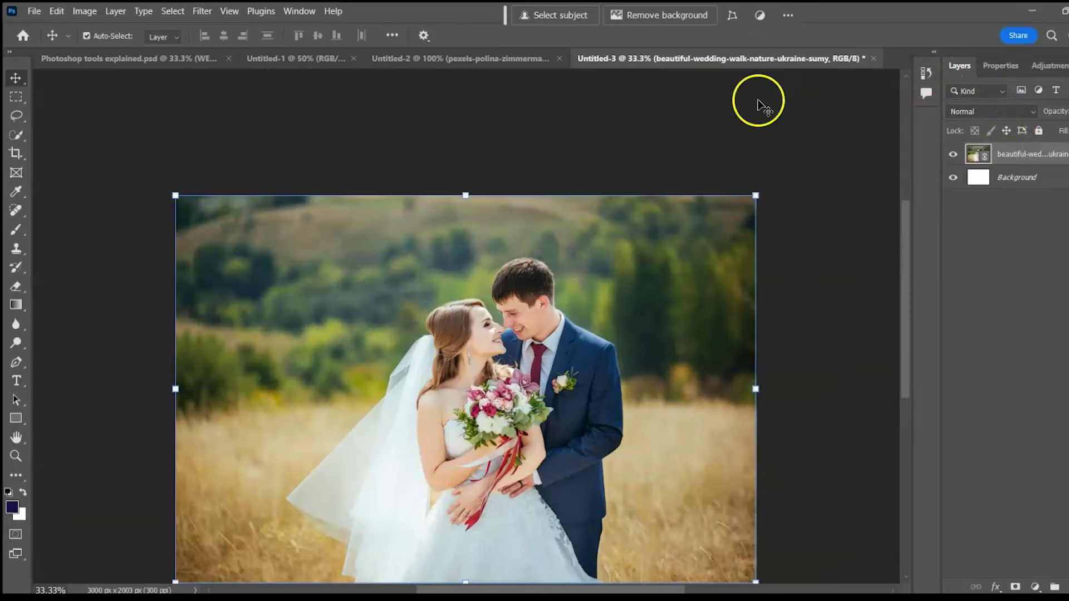
drag(906, 262, 907, 289)
drag(532, 312, 429, 466)
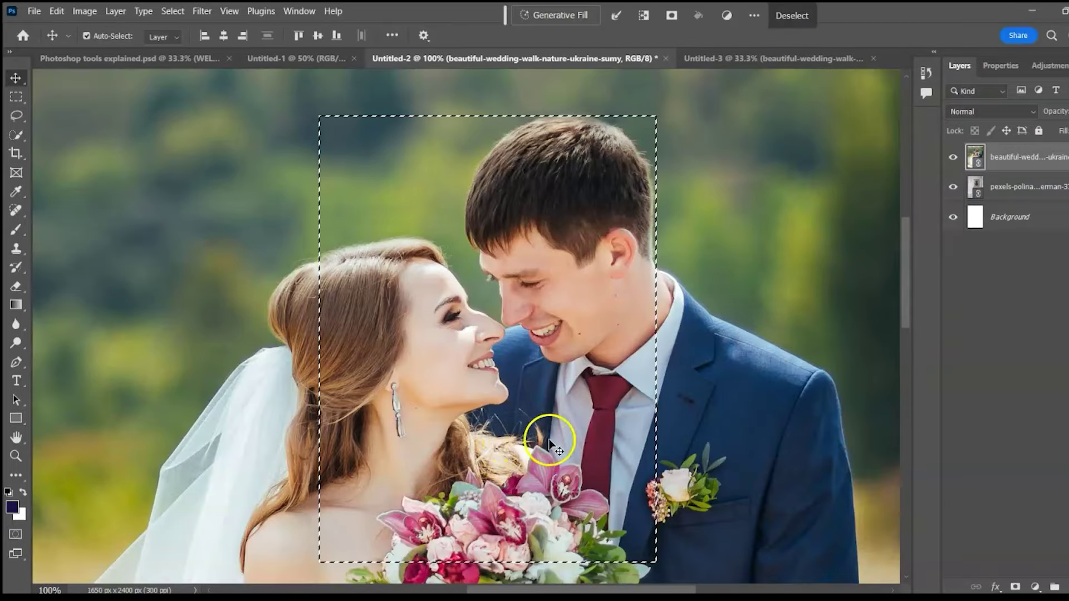
drag(1022, 156, 1015, 588)
click(1015, 588)
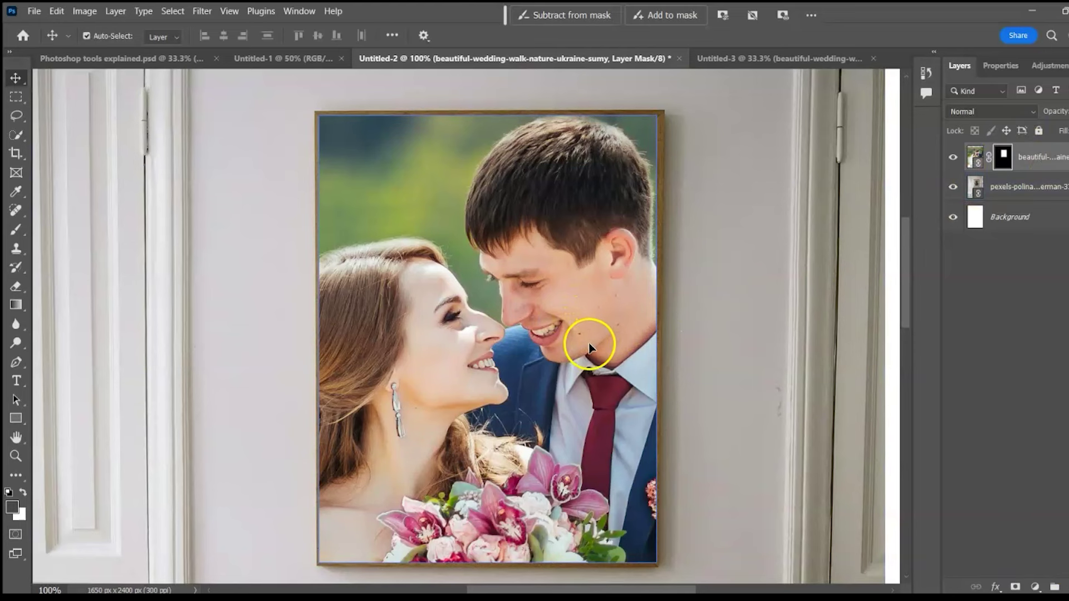
Step: Try moving the masked wedding photo out of the frame and undo the move
drag(584, 354, 553, 341)
key(ctrl+z)
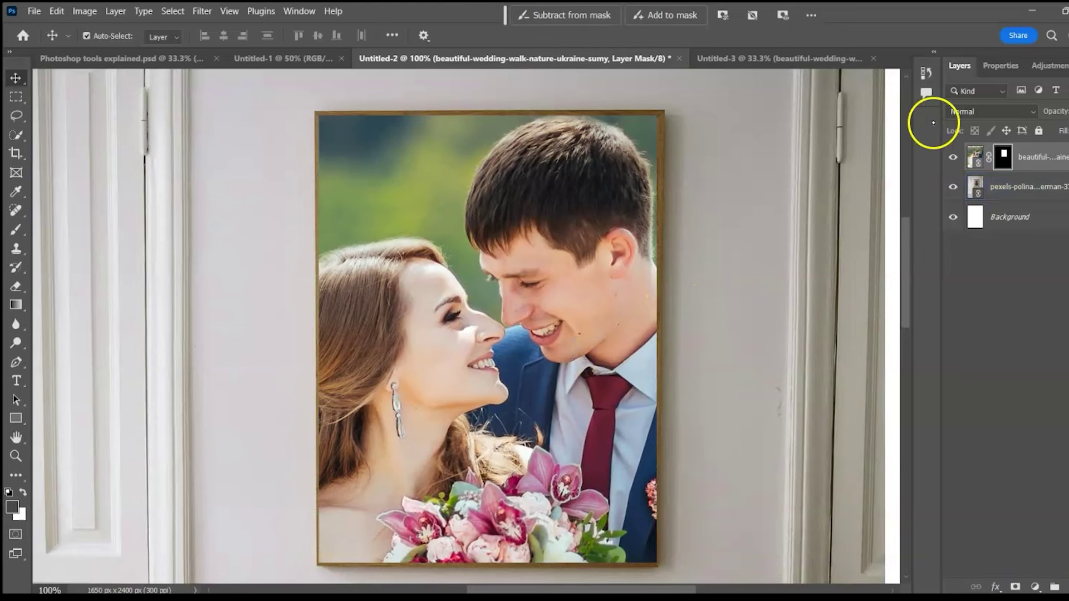
Step: Unlink the wedding photo from its mask, scale the photo to 71.58% and position the couple within the frame
click(990, 158)
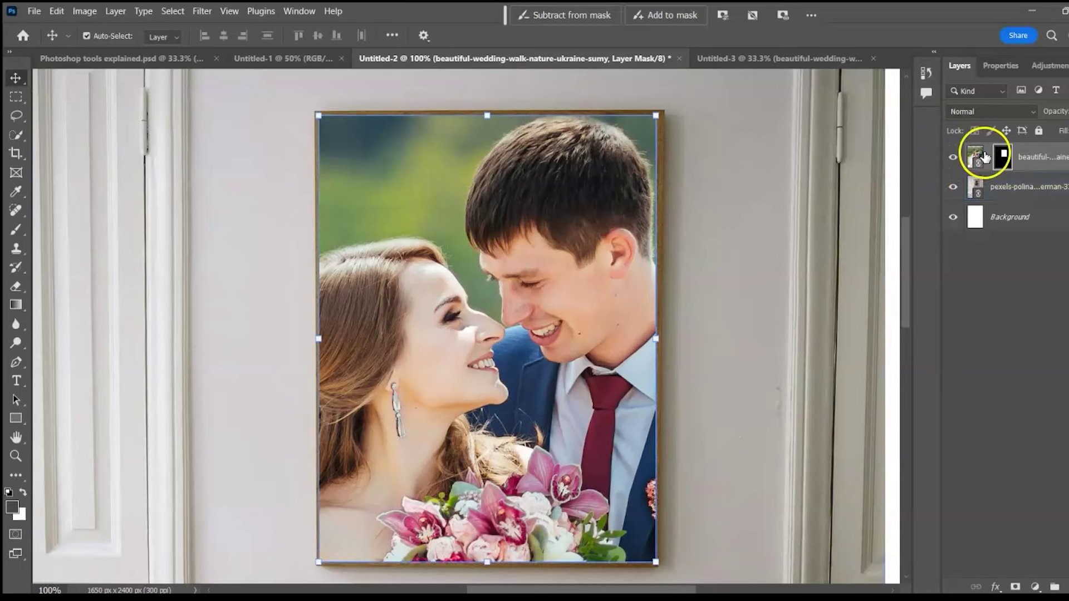
click(979, 156)
key(ctrl+t)
key(ctrl+minus)
key(ctrl+minus)
key(ctrl+minus)
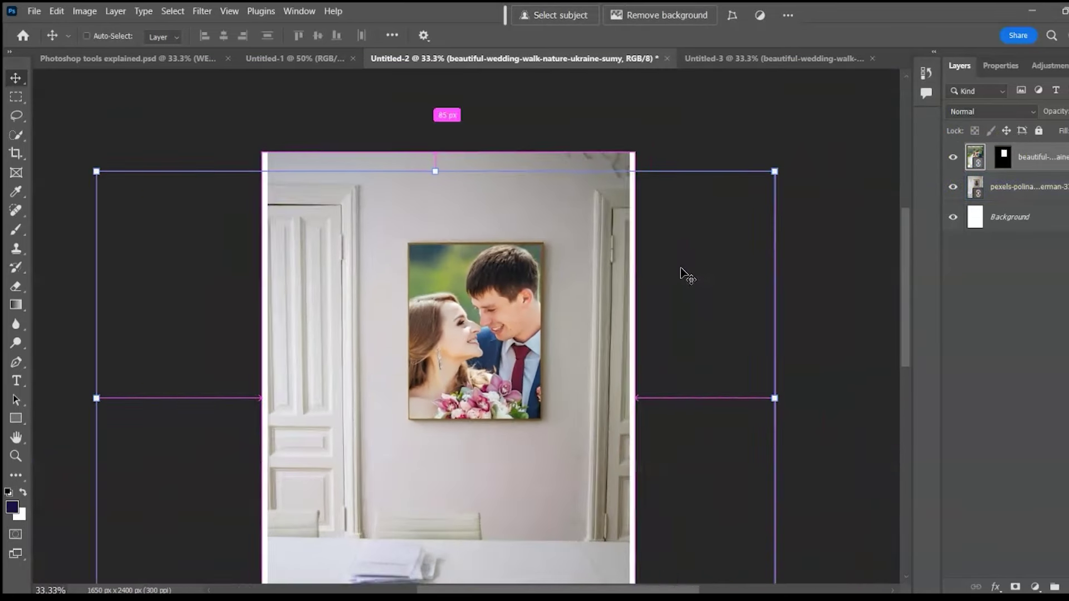
drag(731, 582, 573, 456)
drag(459, 354, 538, 372)
click(744, 34)
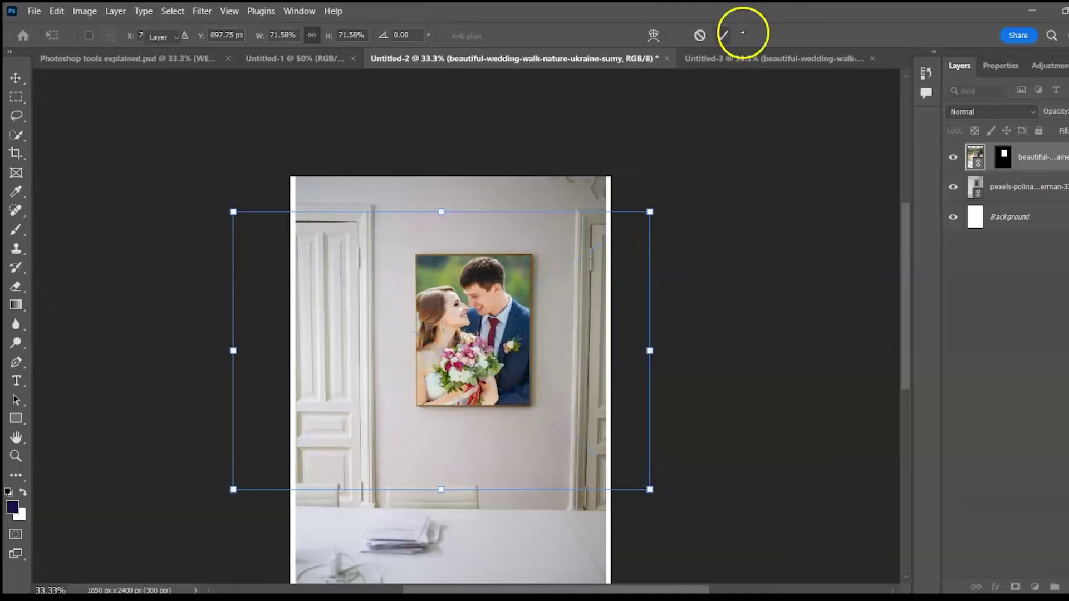
key(ctrl+plus)
key(ctrl+plus)
key(ctrl+plus)
drag(781, 337, 736, 578)
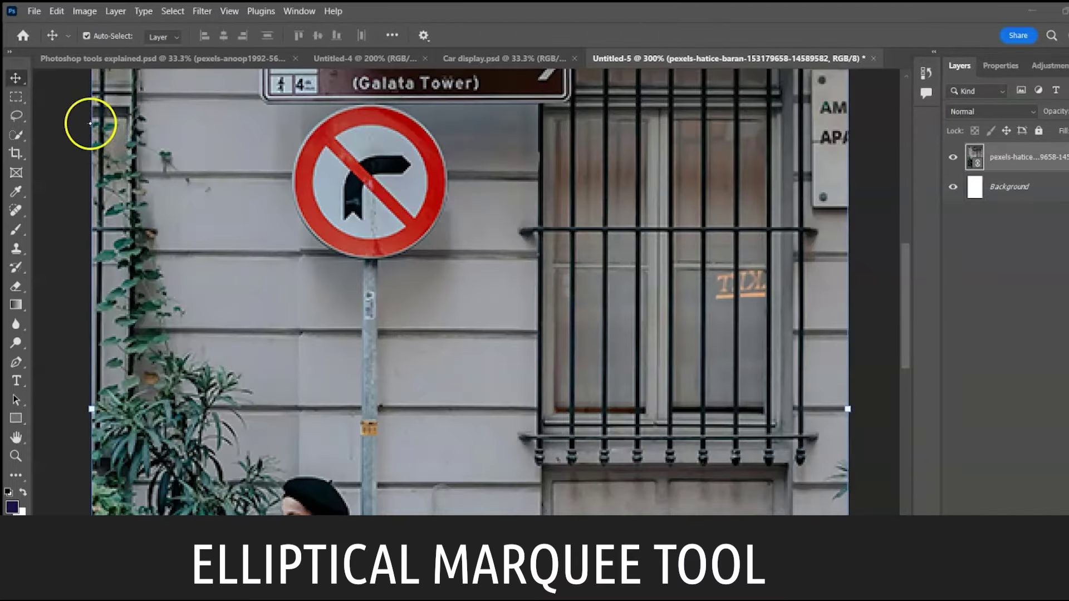
Step: Select the round no-right-turn sign in Untitled-5 with the Elliptical Marquee tool
right_click(16, 97)
click(53, 111)
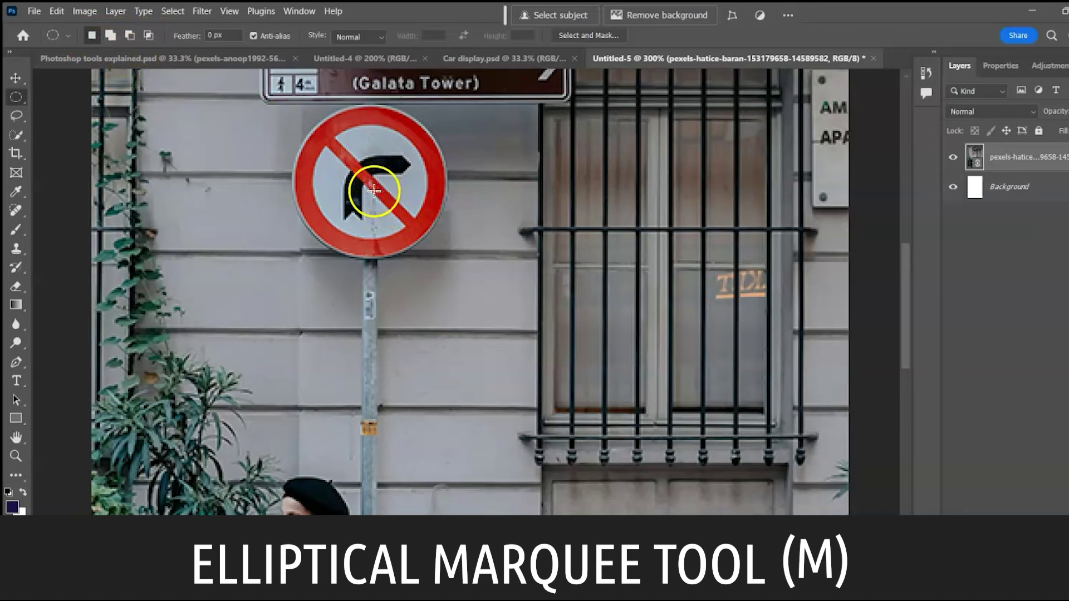
drag(365, 175, 448, 260)
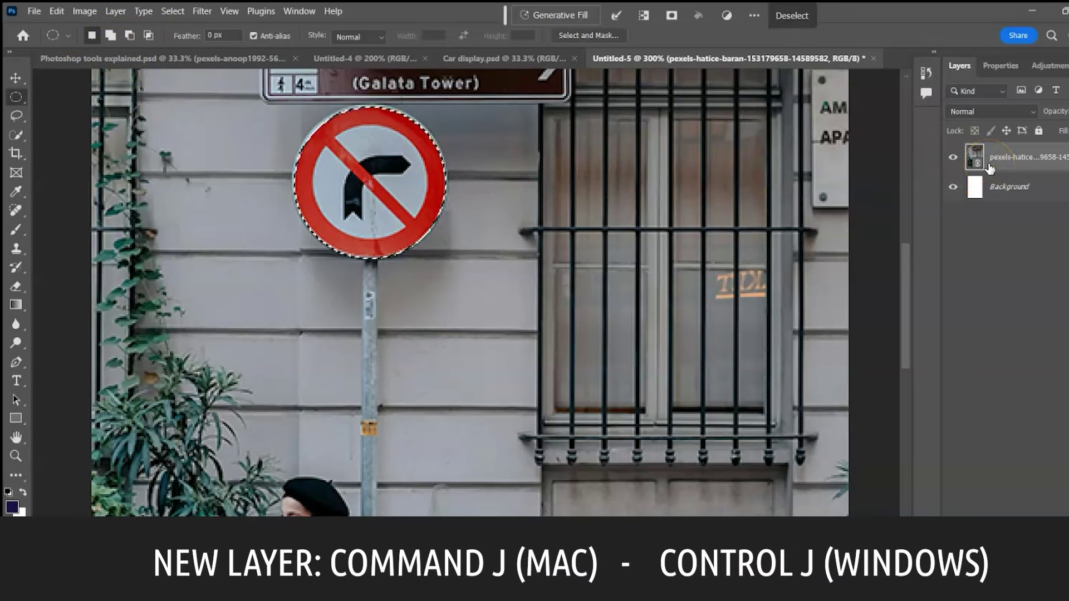
Step: Copy the selected road sign onto a new layer and hide the street photo layer
key(ctrl+j)
click(953, 188)
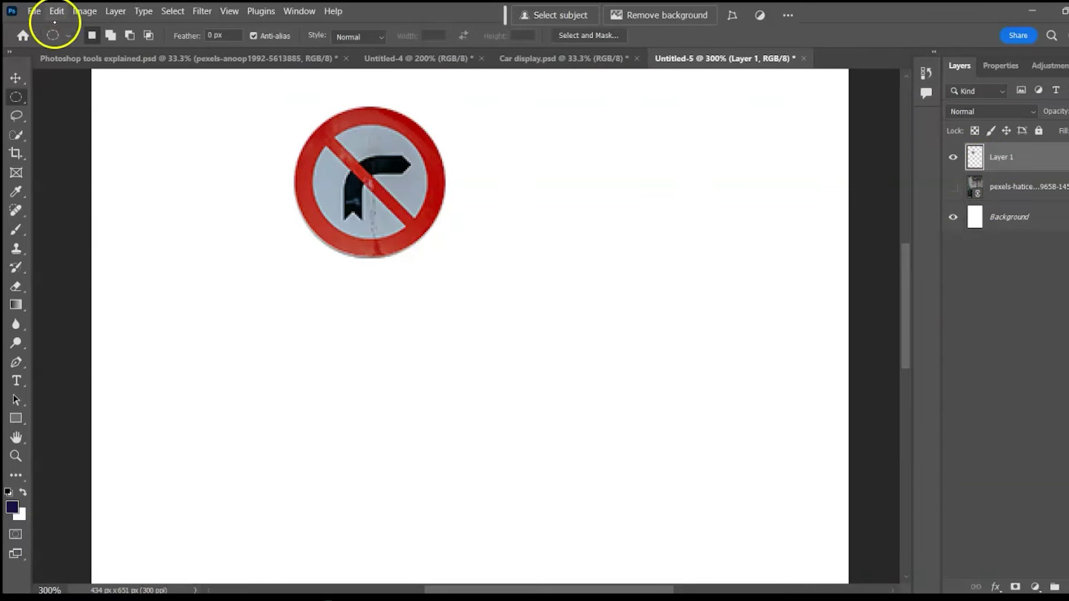
Step: Move the road sign into Photoshop tools explained.psd, scale it to 299.87% and place it right of the tram
click(16, 77)
drag(370, 179, 749, 278)
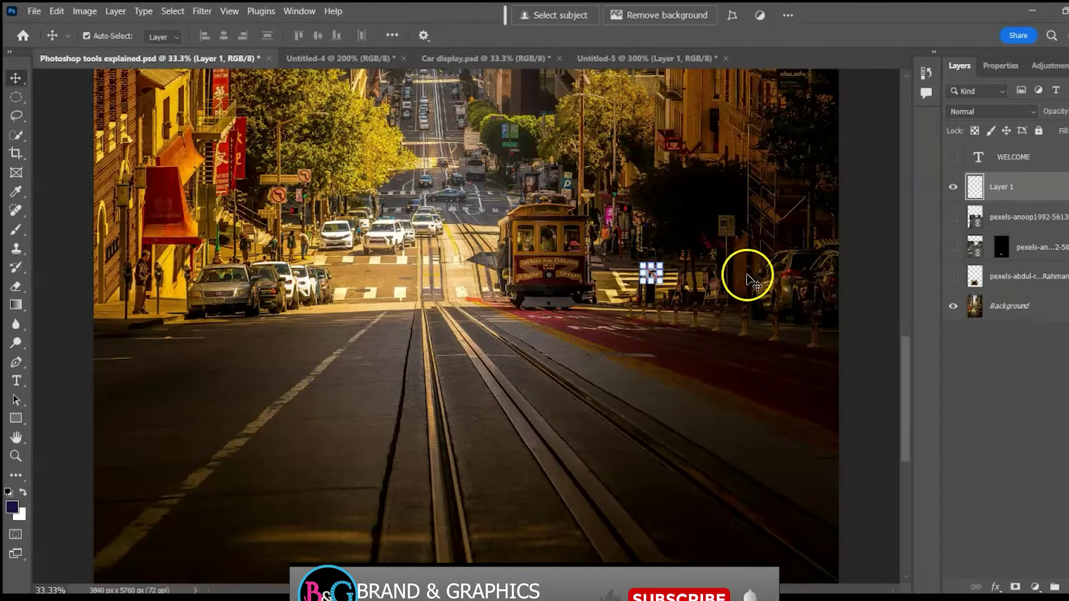
key(ctrl+t)
drag(662, 283, 727, 221)
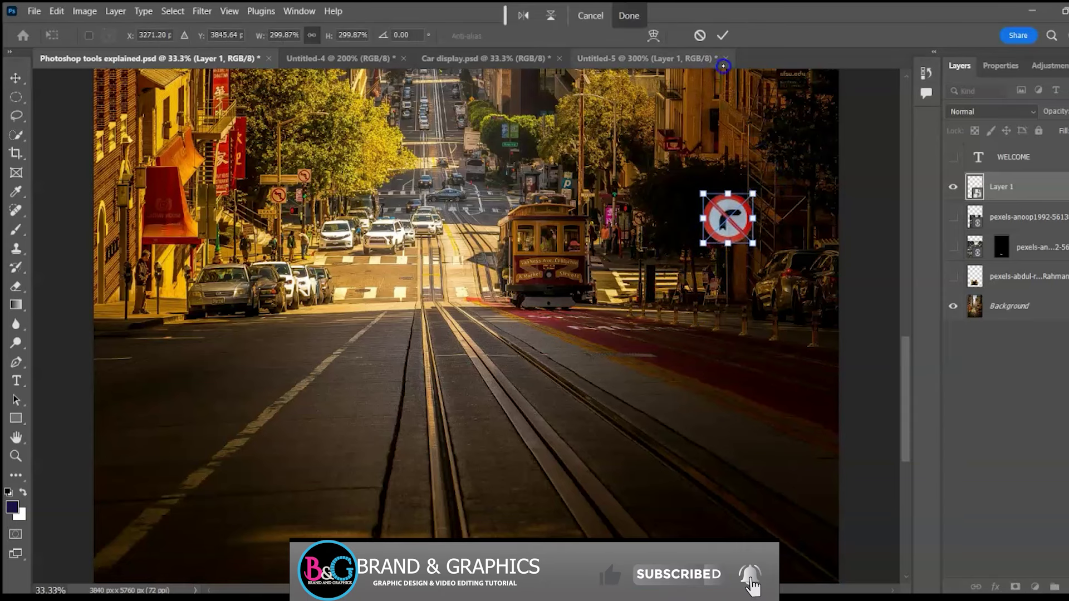
click(723, 36)
click(747, 350)
Step: Review the round logo in Untitled-4 and on the car in Car display.psd, and the plate in Photoshop tools explained.psd
key(ctrl+Tab)
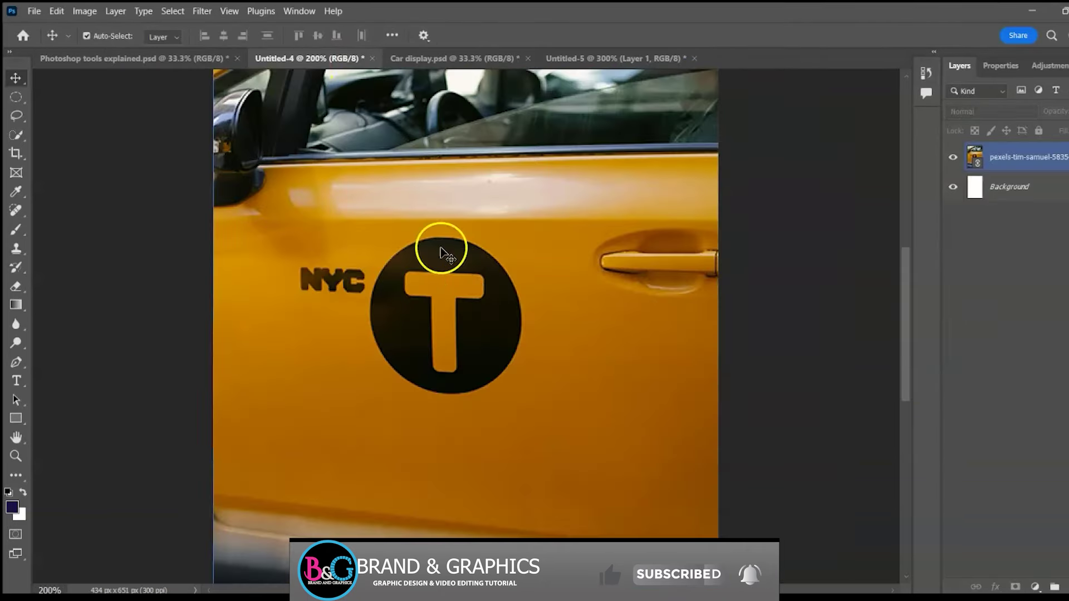
key(ctrl+Tab)
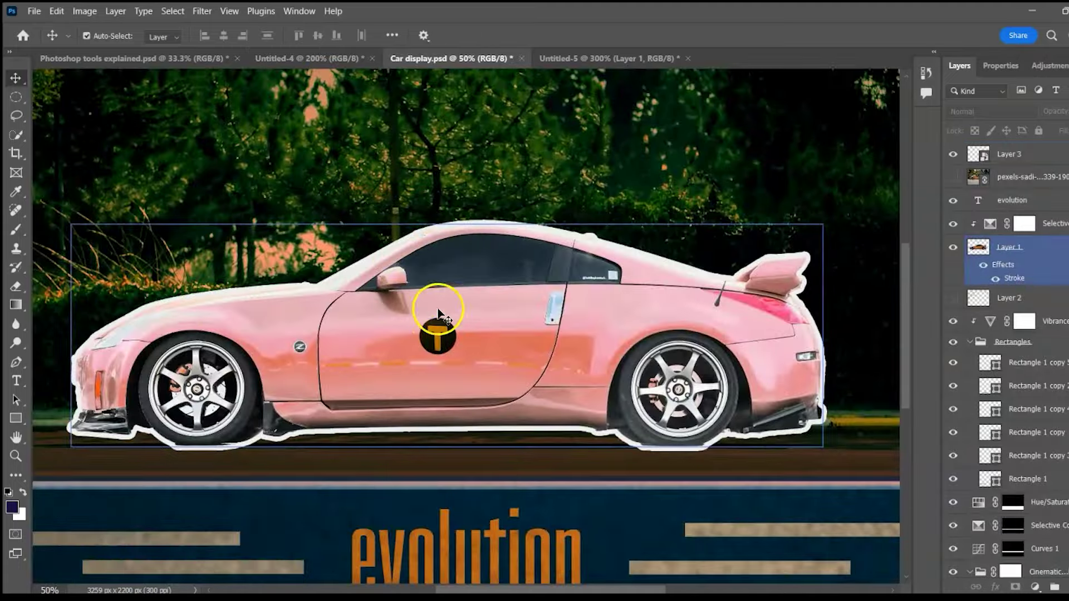
key(ctrl+Tab)
key(ctrl+Tab)
key(ctrl+comma)
click(415, 490)
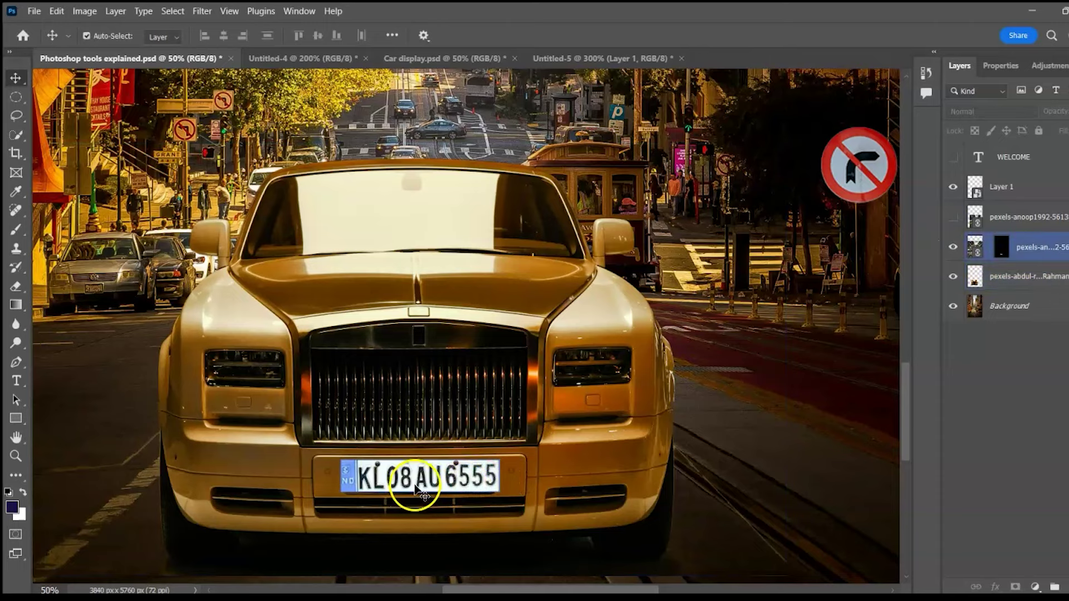
Step: Select a one-pixel row across the middle of the flower photo in Untitled-1 with the Single Row Marquee tool
click(143, 494)
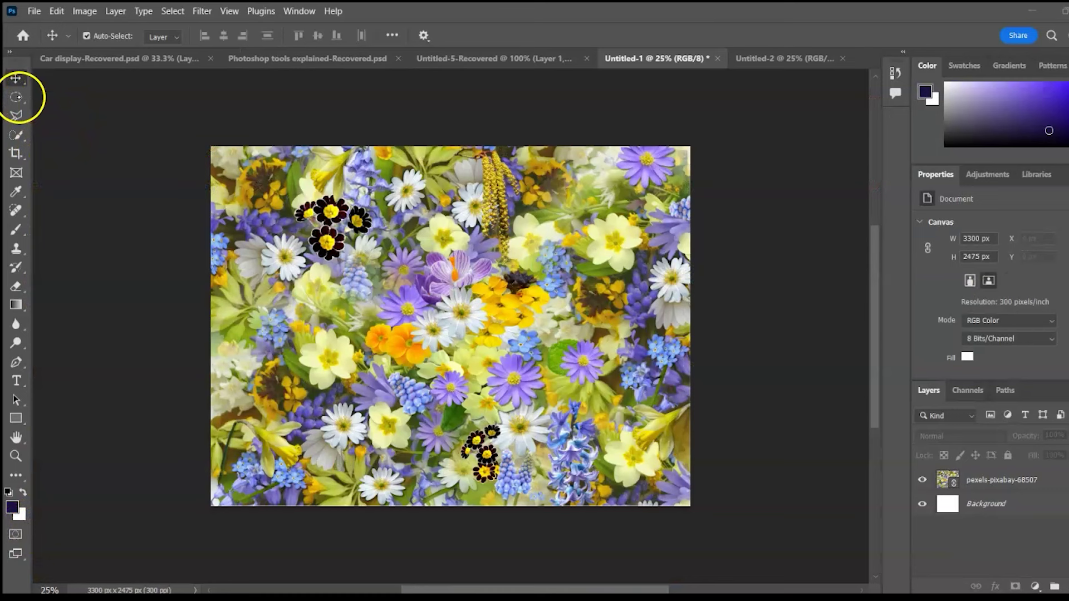
right_click(17, 97)
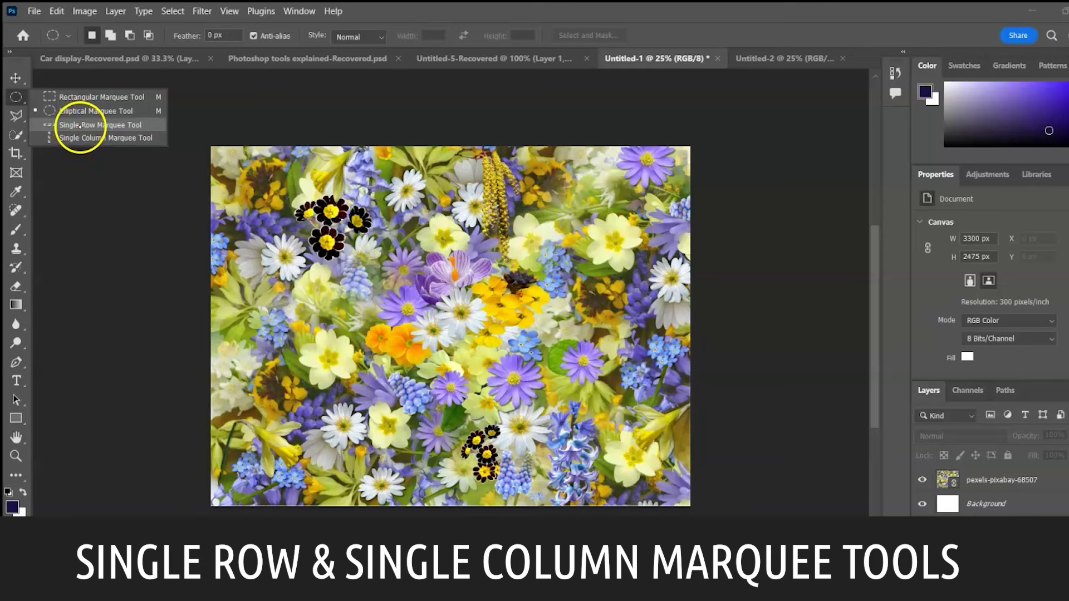
click(81, 125)
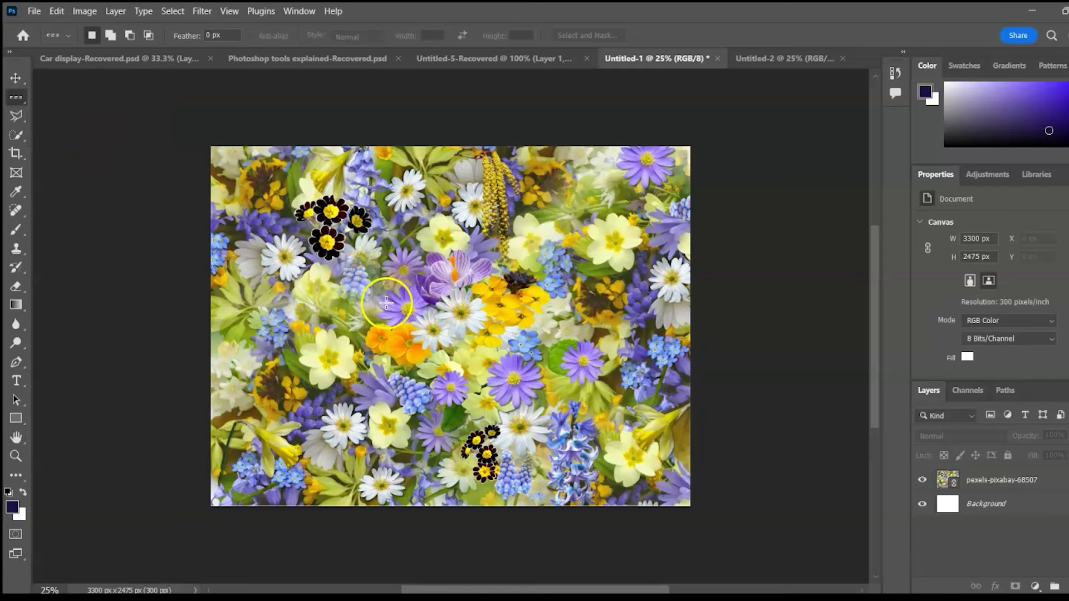
click(351, 304)
key(ctrl+plus)
key(alt+period)
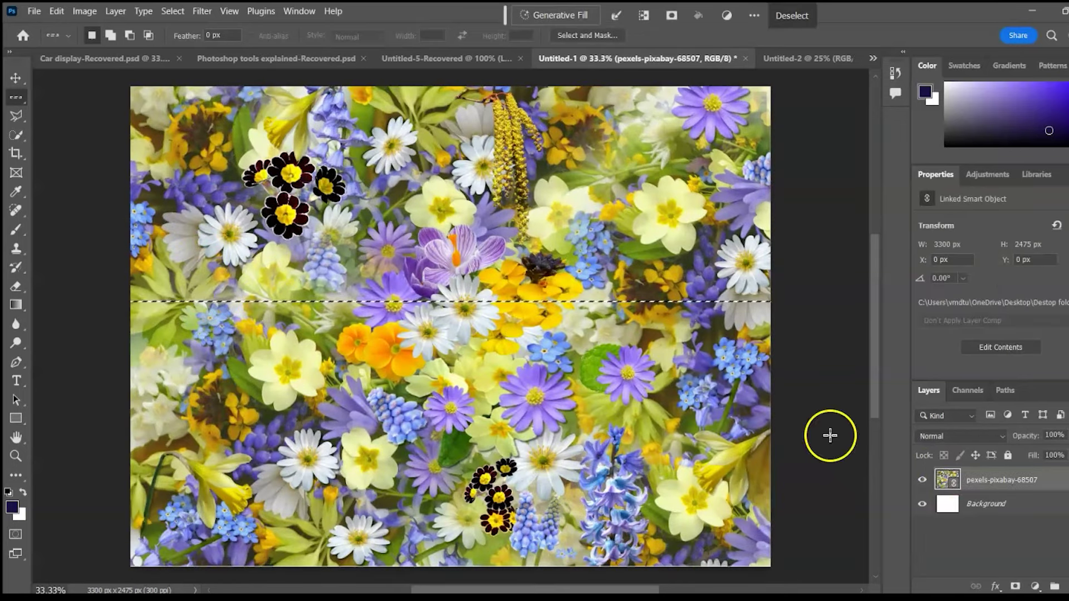
Step: Copy the selected pixel row and paste it into the blank Untitled-2 document
click(56, 11)
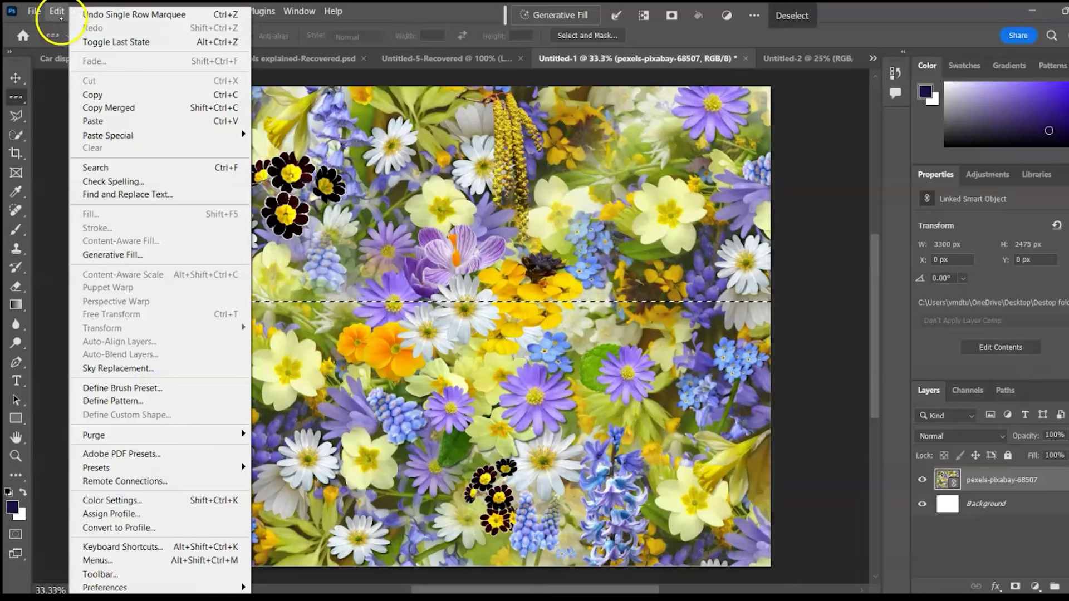
click(93, 96)
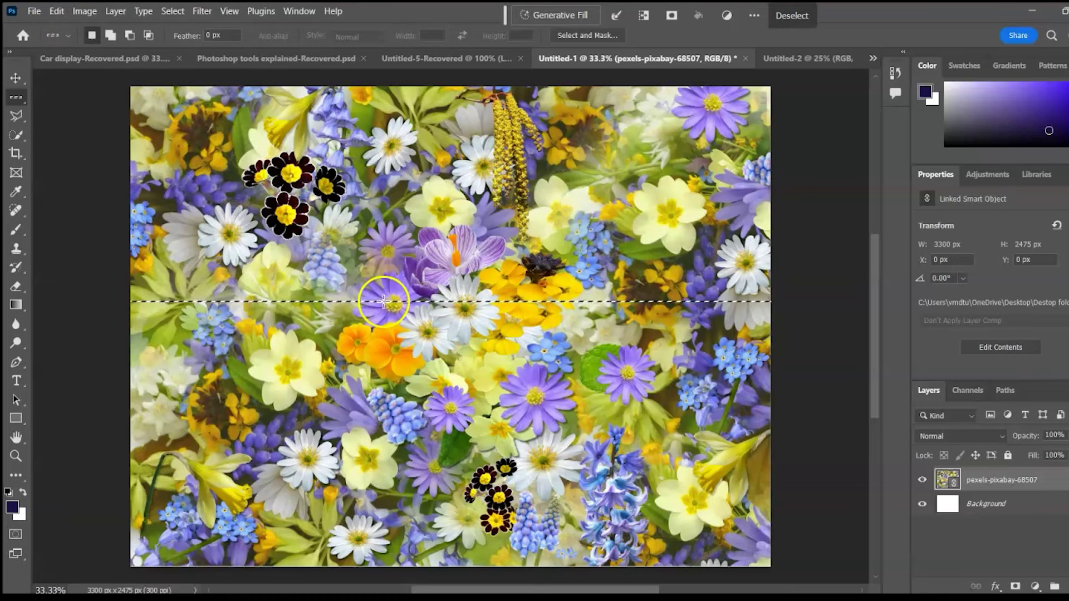
click(787, 57)
key(ctrl+plus)
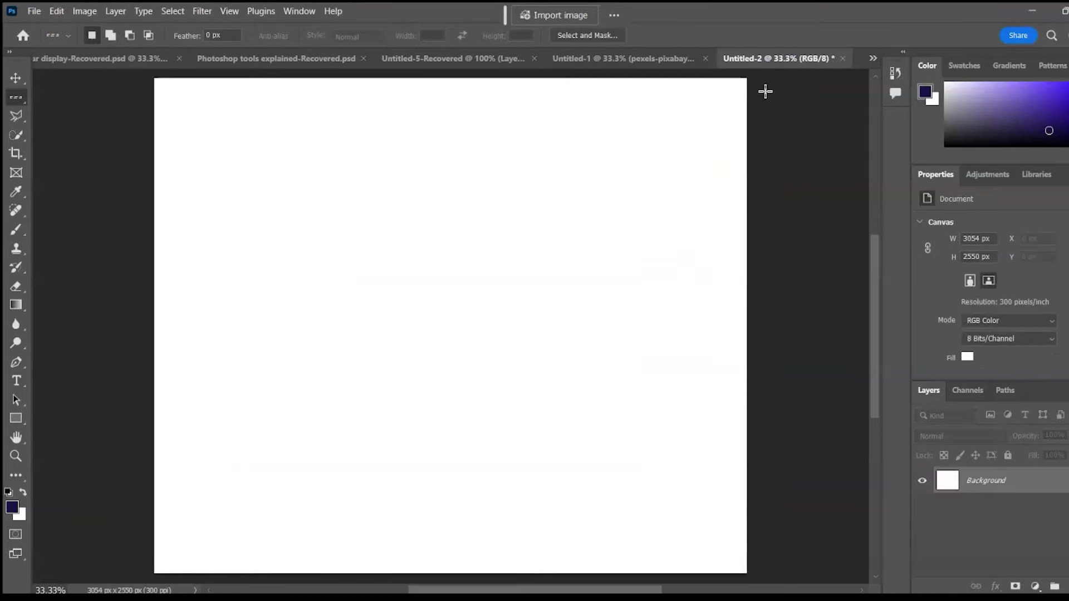
click(58, 12)
click(72, 120)
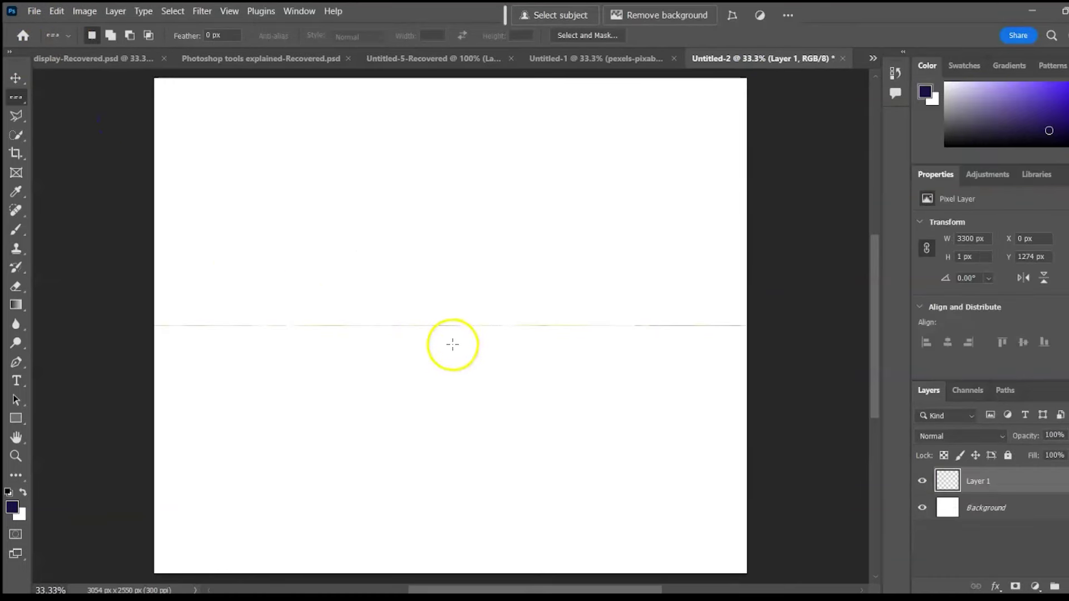
Step: Stretch the pasted pixel row vertically to the canvas's full 2550 px height, forming coloured vertical stripes
click(15, 78)
drag(794, 325, 747, 322)
drag(452, 323, 449, 513)
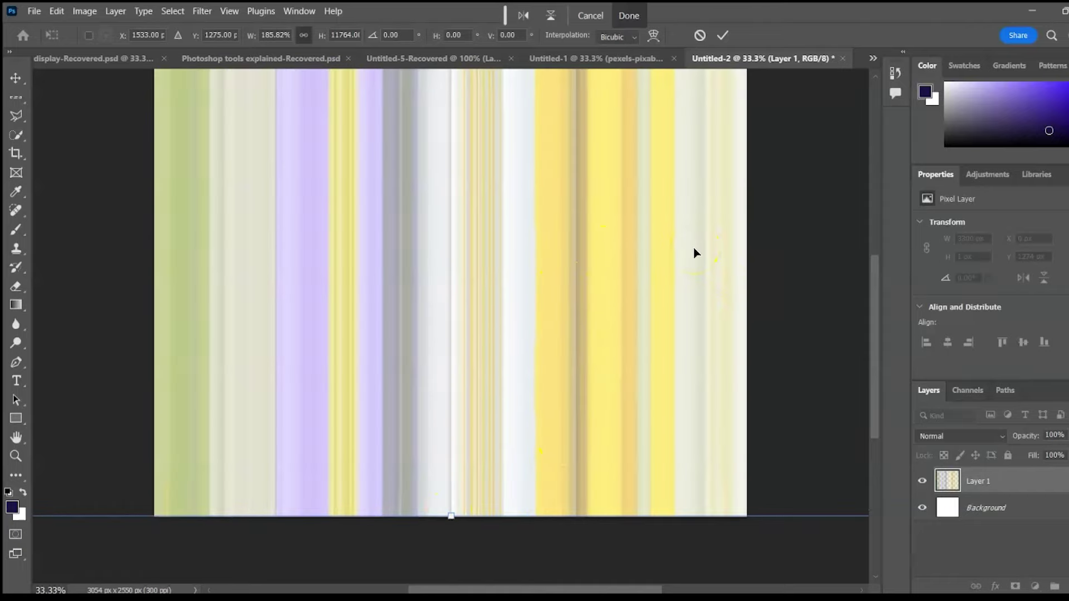
scroll(695, 251, down, 1)
key(Return)
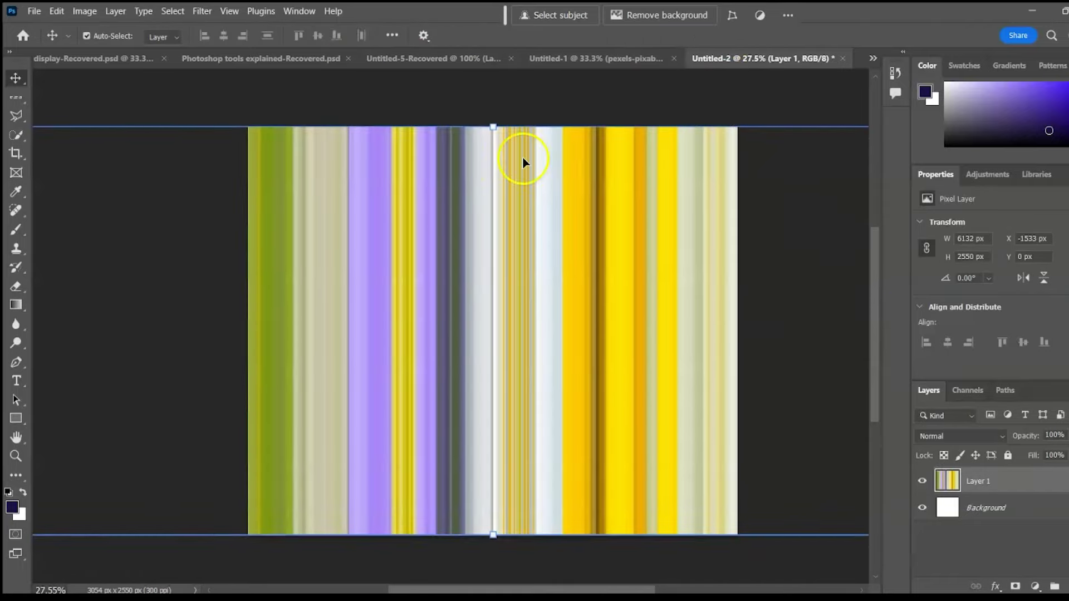
Step: Bring a one-pixel column from the flower photo into Untitled-2 with the Single Column Marquee tool and stretch it horizontally across the canvas
click(535, 58)
drag(24, 103, 64, 139)
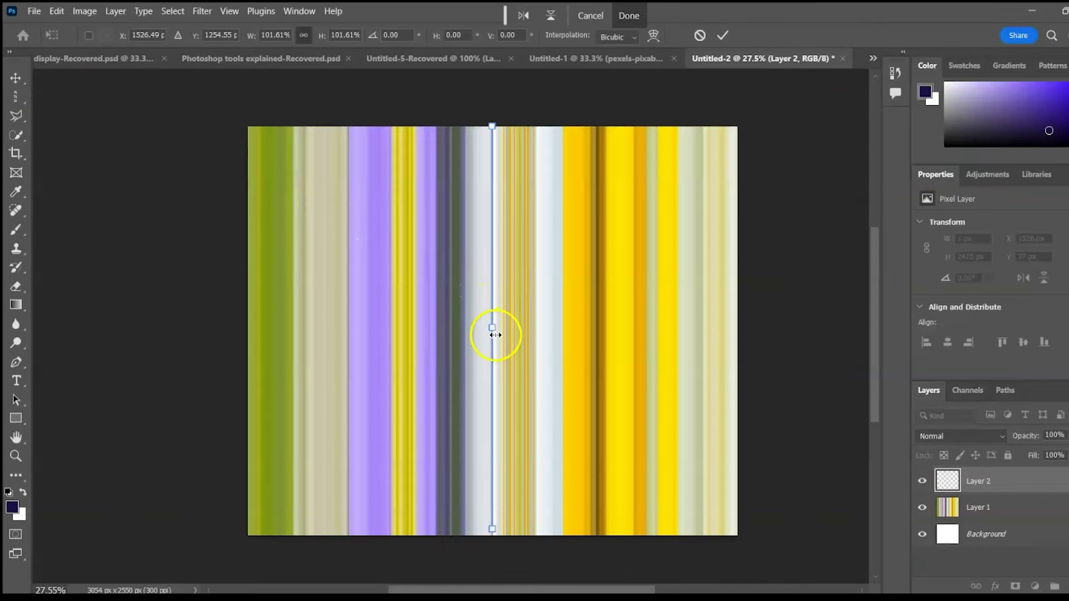
drag(496, 335, 736, 346)
drag(494, 329, 255, 306)
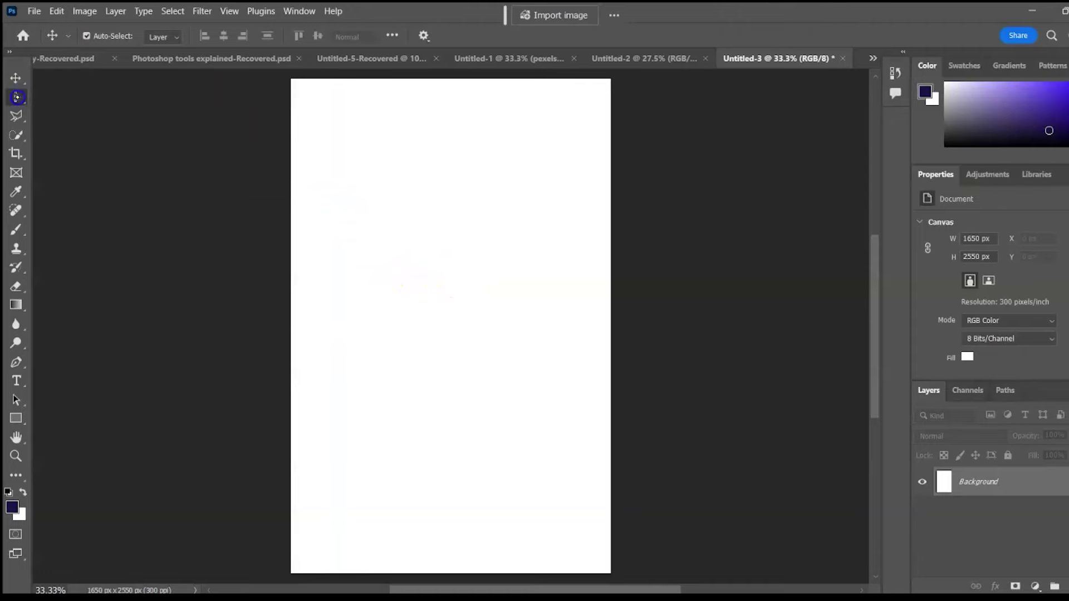
Step: Stroke a single-column selection near the left edge of Untitled-3 in dark blue, 30 px outside, and a single row near the bottom
click(15, 97)
click(315, 233)
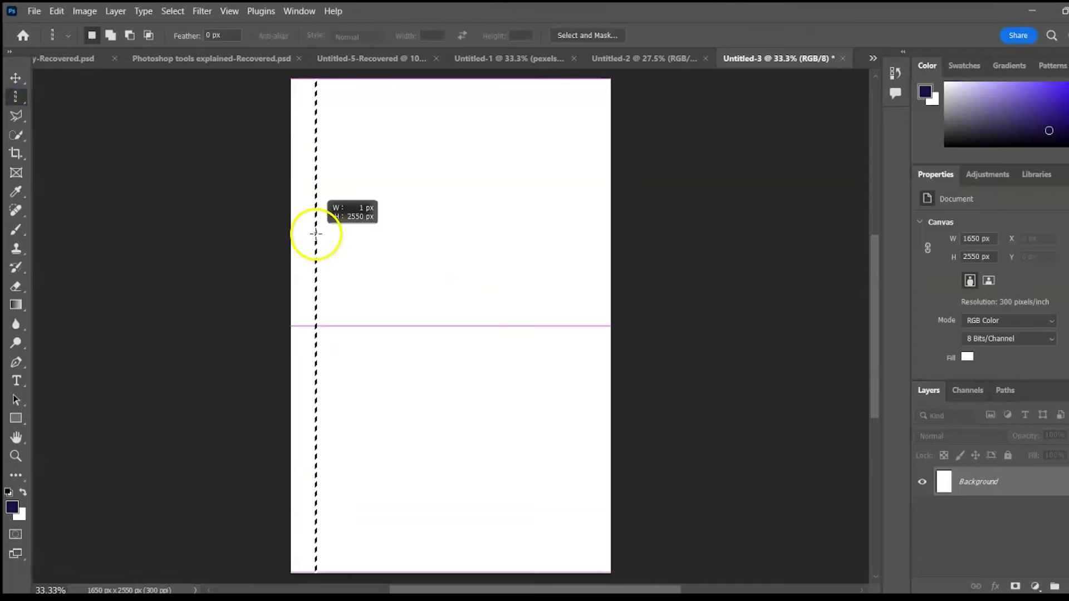
click(57, 11)
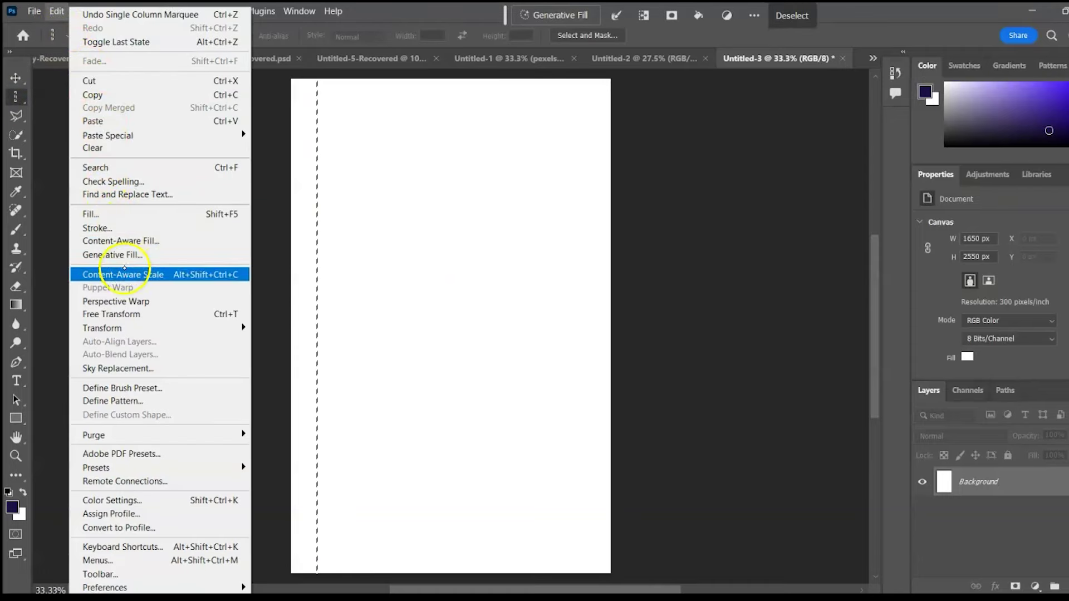
click(123, 226)
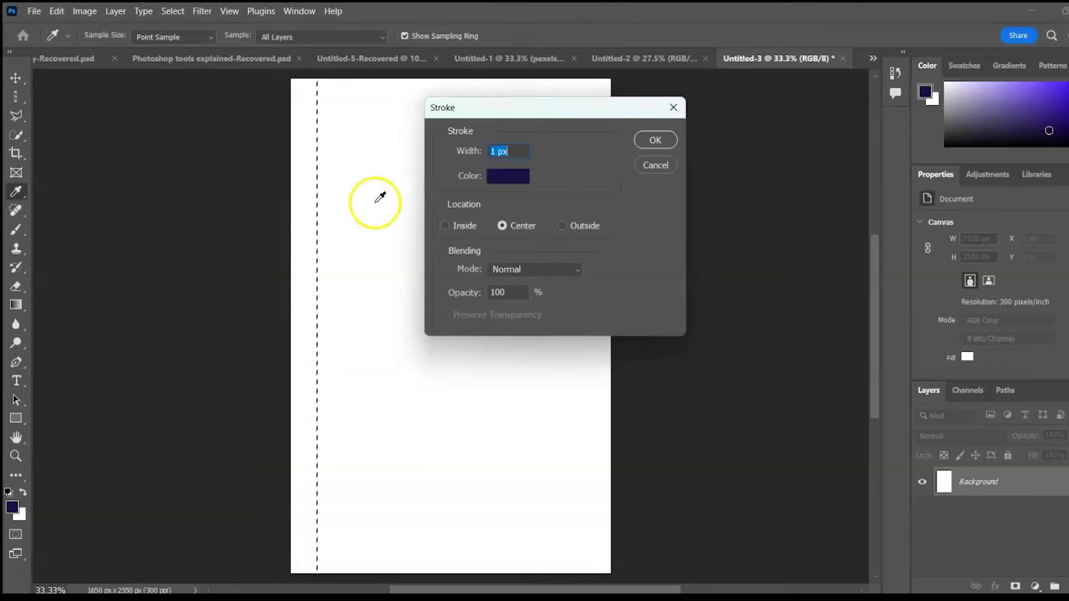
text(18)
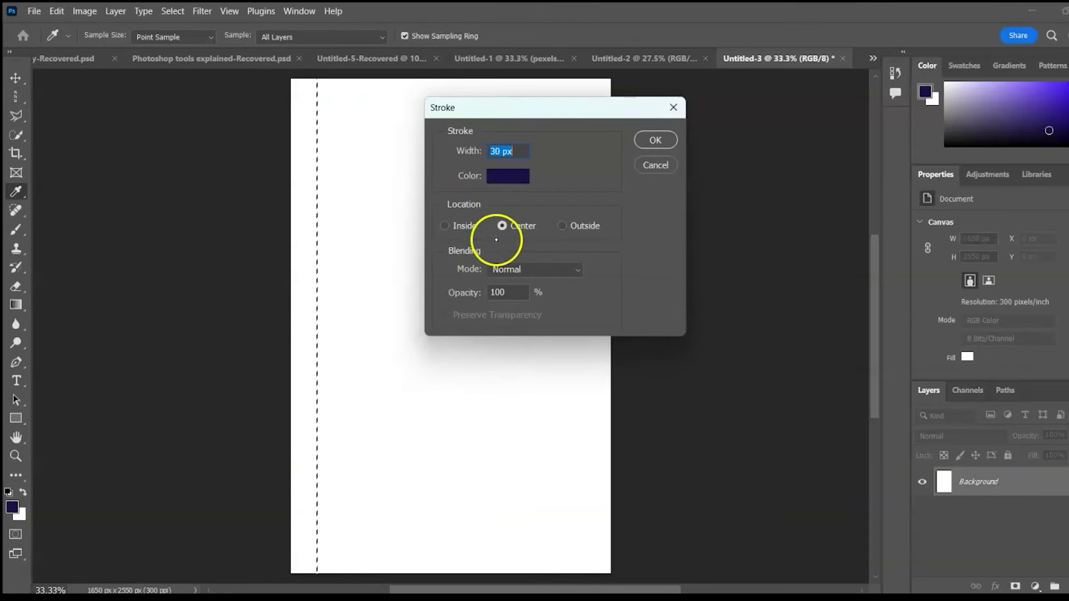
click(562, 226)
click(656, 143)
key(m)
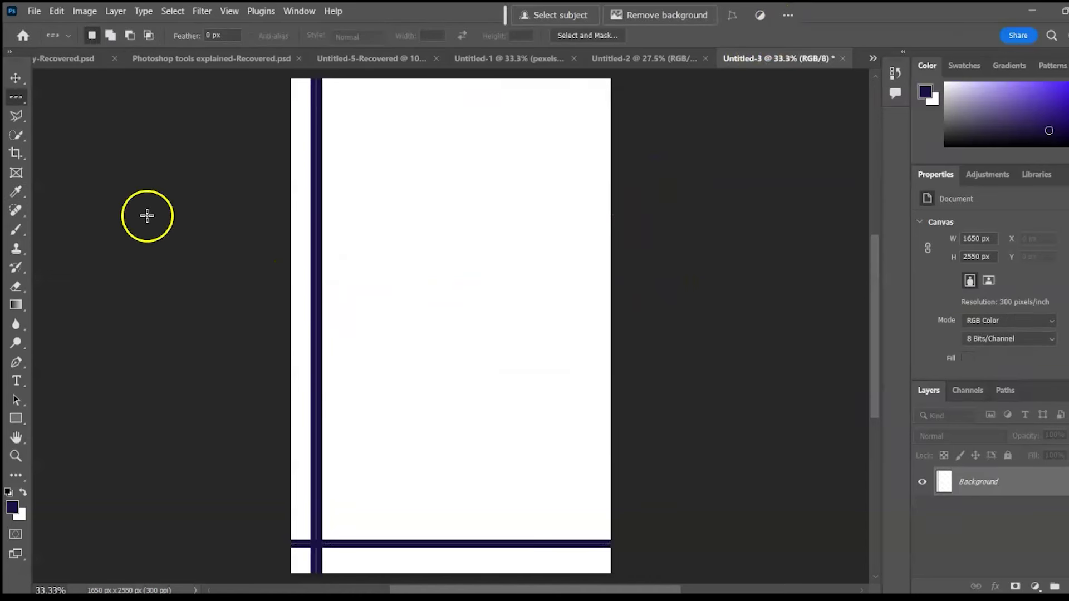
Step: Fill the narrow strip beside the vertical line in Untitled-3 with the Paint Bucket tool
click(15, 78)
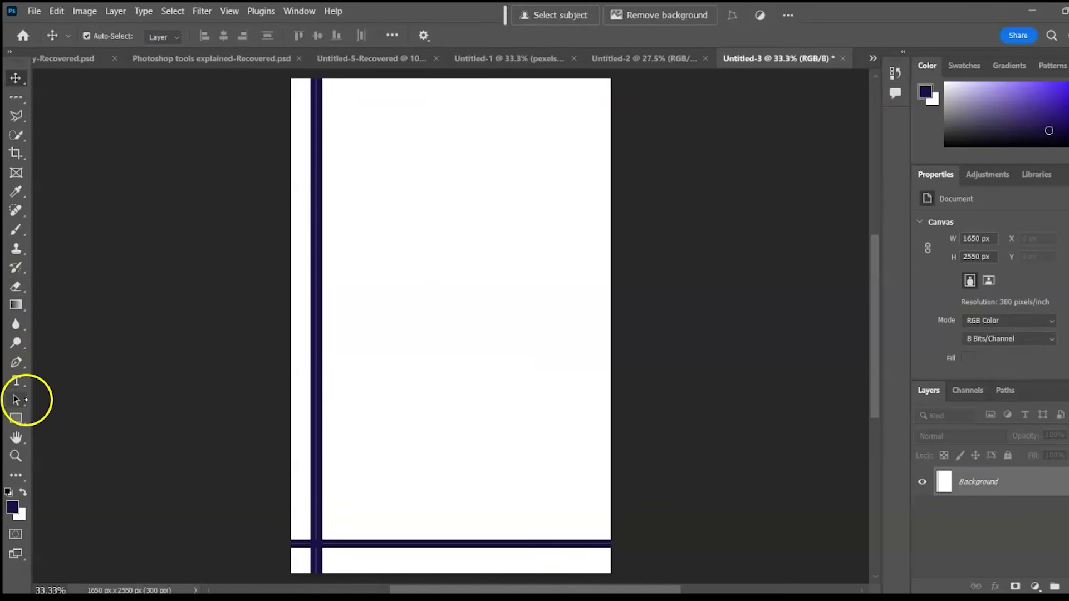
drag(16, 305, 67, 323)
click(292, 365)
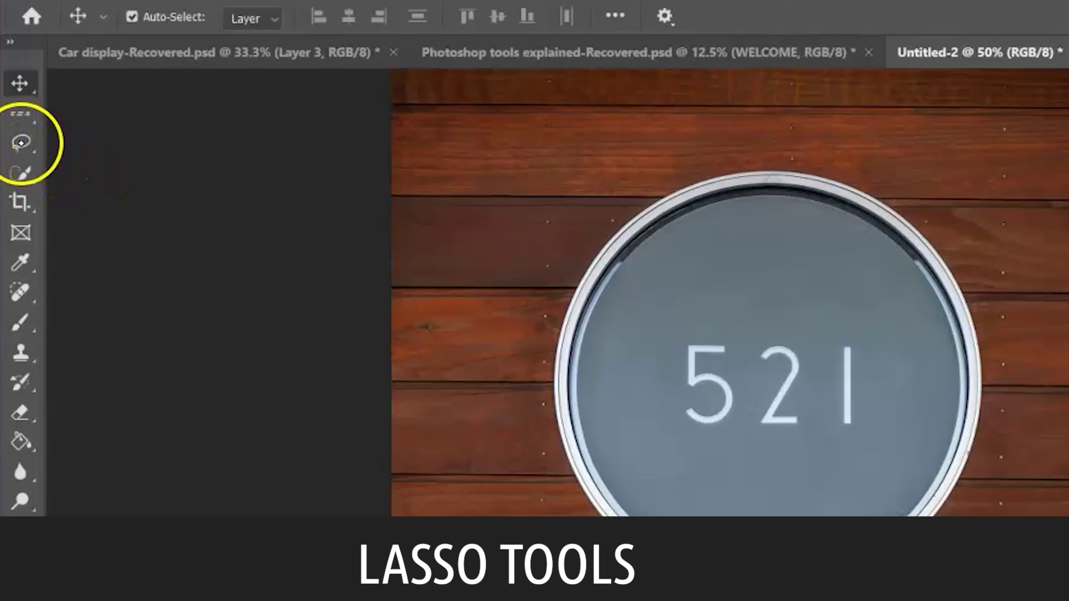
Step: Draw a freehand selection around the round 521 sign in Untitled-2 with the regular Lasso tool
drag(21, 143, 30, 155)
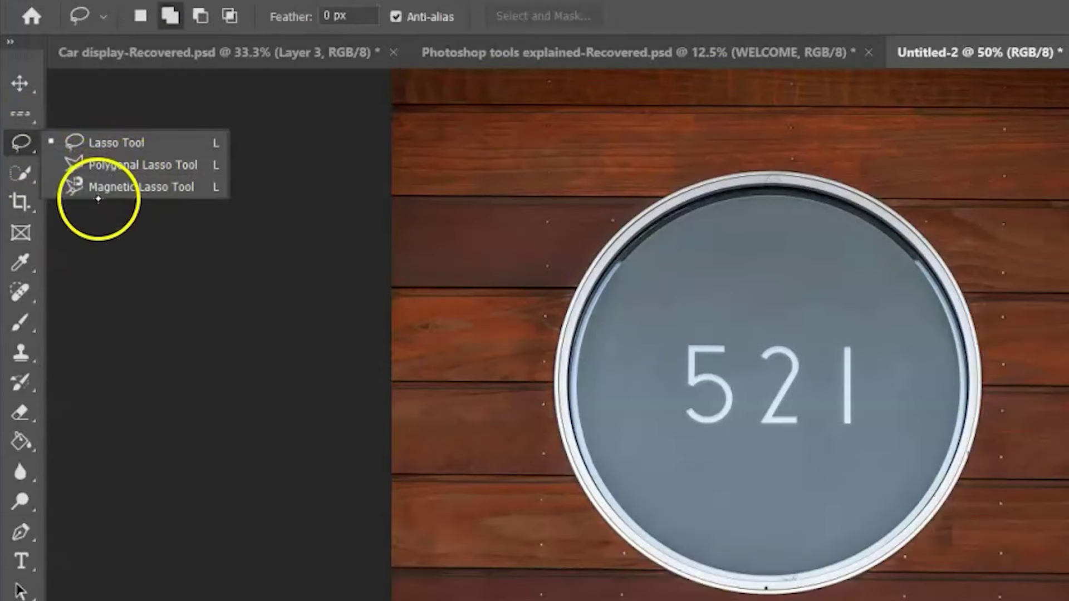
click(21, 142)
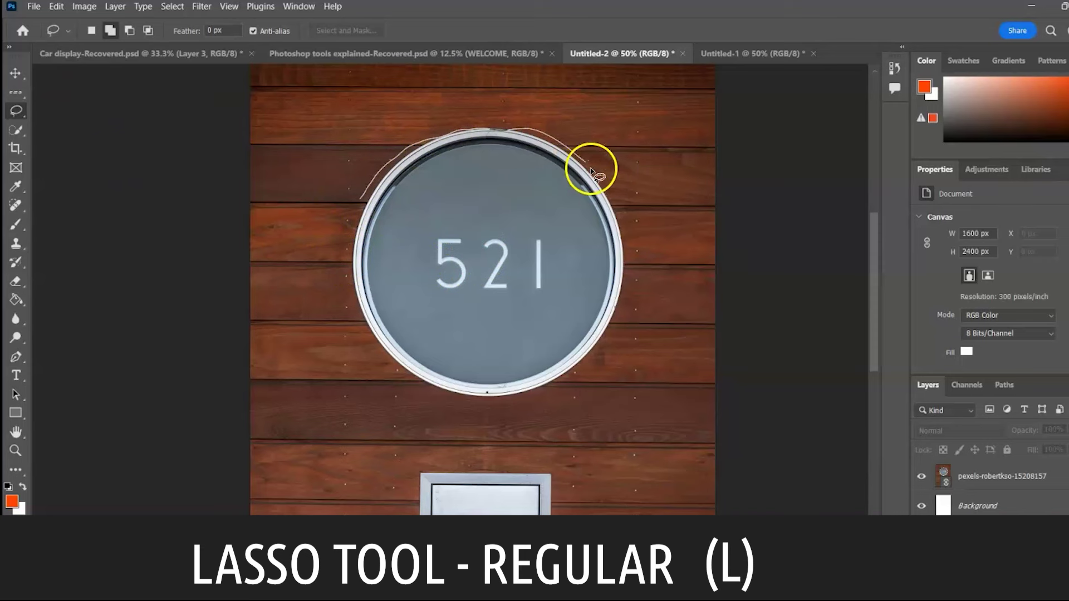
mouse_move(592, 169)
mouse_down()
mouse_move(616, 208)
mouse_move(626, 258)
mouse_up()
mouse_move(364, 340)
mouse_down()
mouse_move(377, 178)
mouse_move(393, 201)
mouse_up()
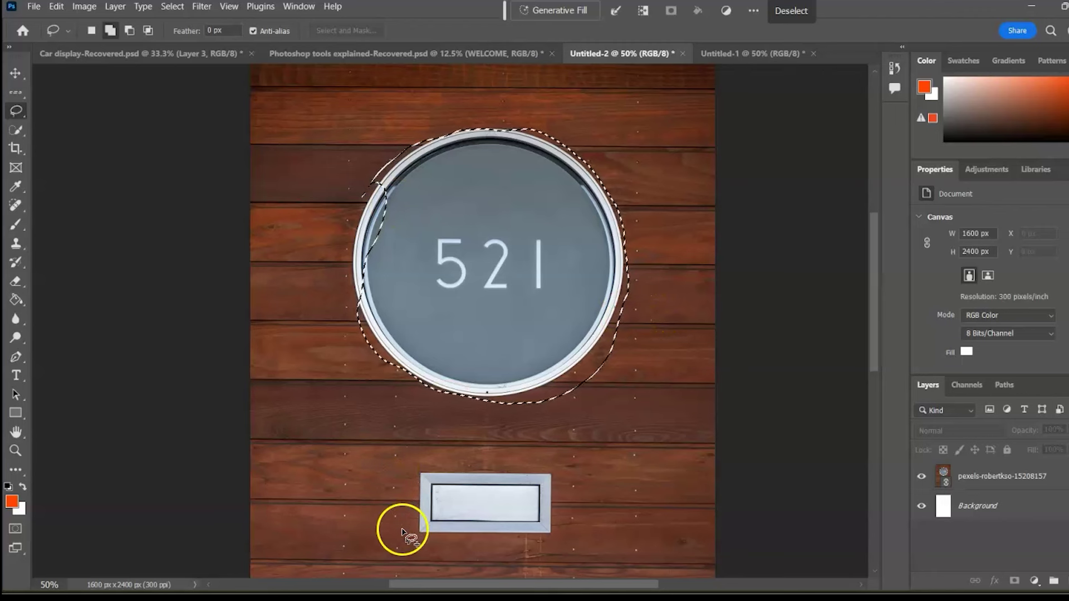
Step: Add the rectangular metal plate below the 521 sign to the selection by tracing its frame freehand
drag(416, 535, 420, 505)
mouse_move(528, 484)
mouse_down()
mouse_move(479, 473)
mouse_move(416, 518)
mouse_move(426, 485)
mouse_up()
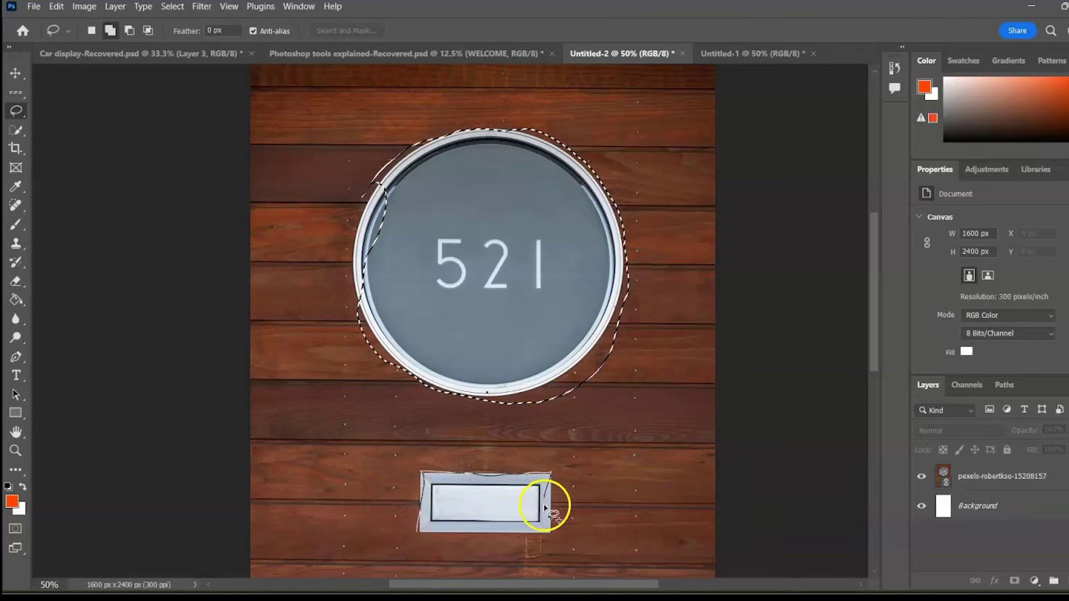
drag(546, 508, 548, 515)
click(16, 73)
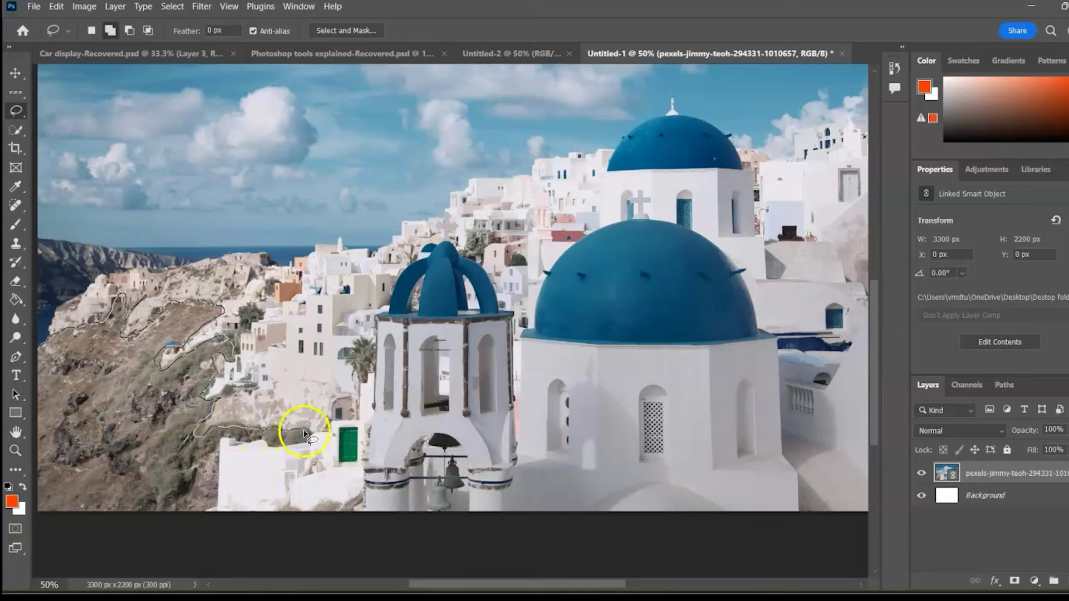
Step: Lasso the rocky hillside in Untitled-1 and darken it with a masked Curves adjustment by lowering the curve's highlight end
mouse_move(200, 512)
mouse_down()
mouse_move(79, 516)
mouse_move(39, 472)
mouse_move(40, 375)
mouse_move(84, 341)
mouse_up()
click(114, 30)
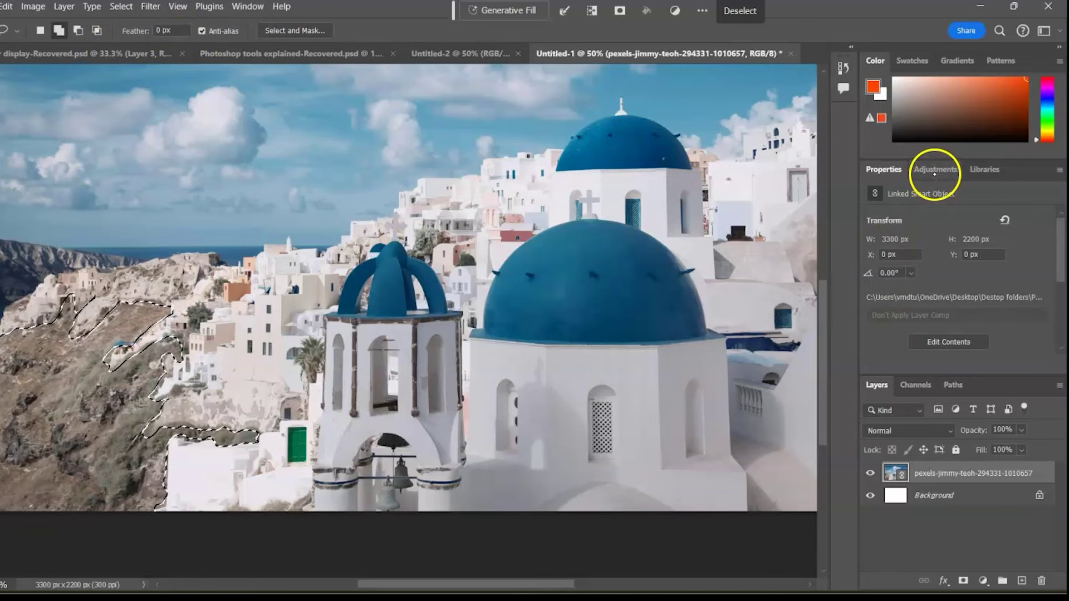
click(986, 169)
drag(1065, 273, 1064, 323)
click(919, 306)
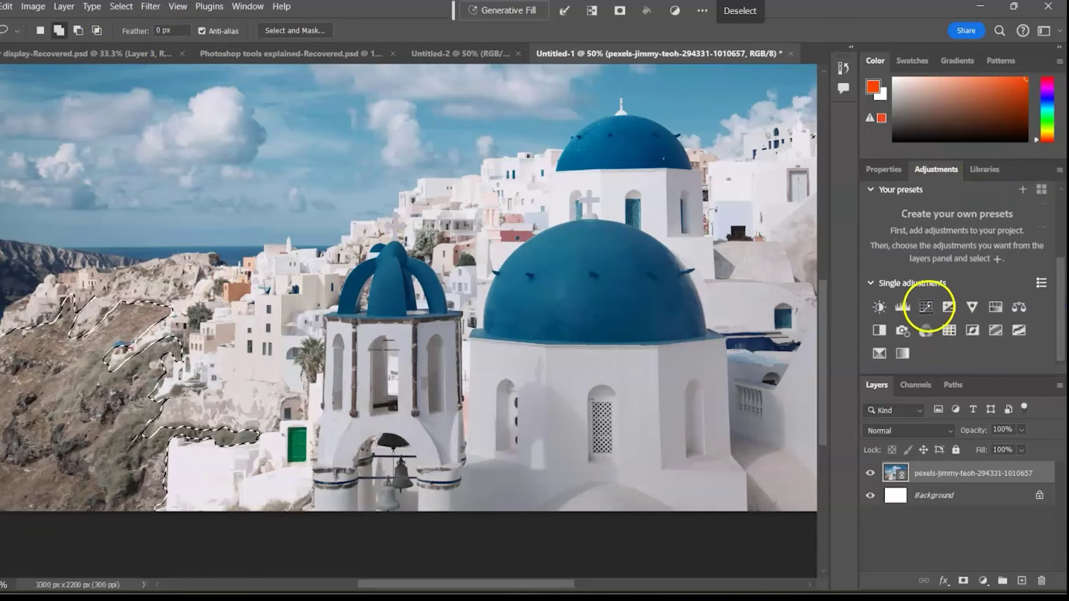
drag(1036, 261, 1047, 286)
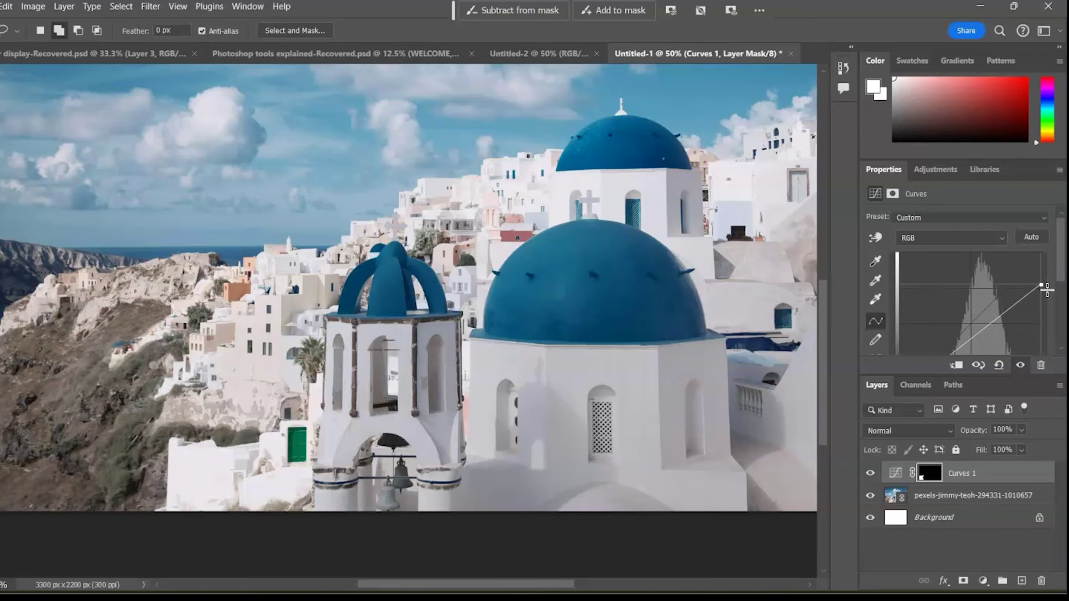
click(870, 473)
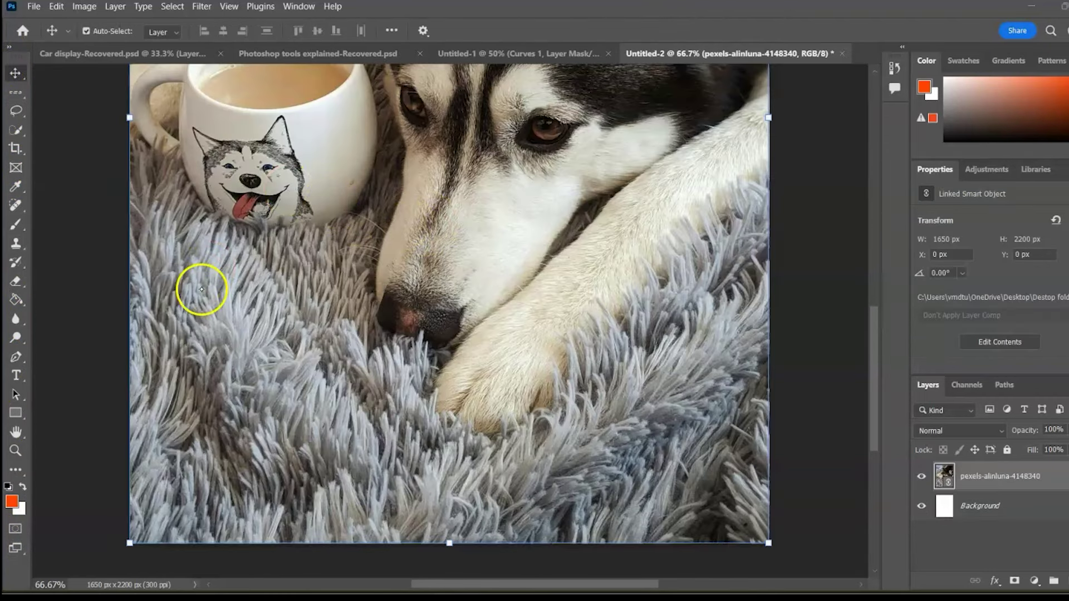
Step: Lasso a patch of the grey fur blanket below the dog mug and add a masked Curves adjustment to it
click(16, 111)
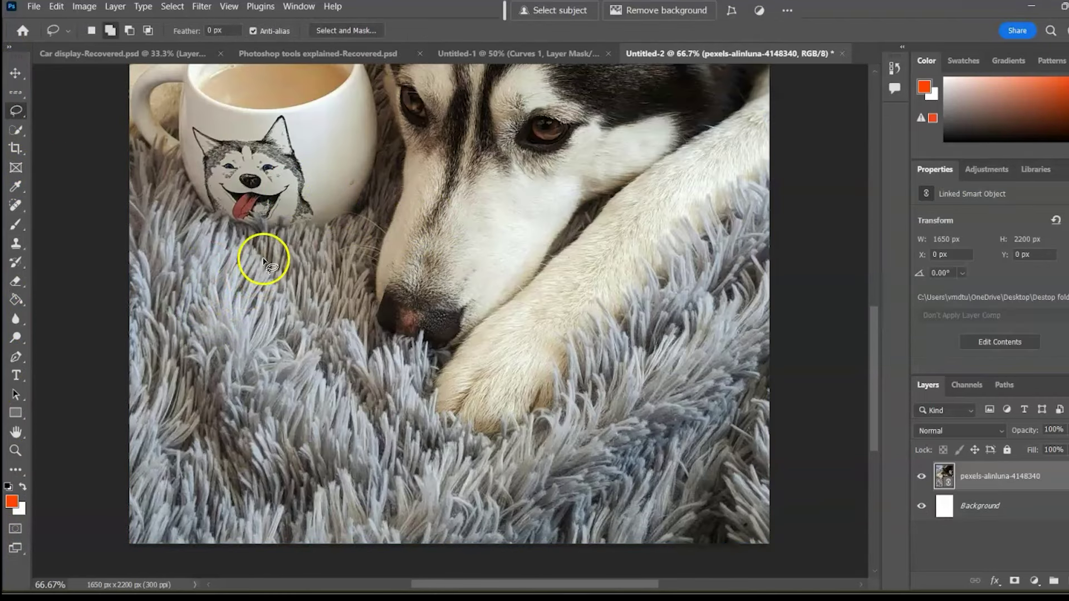
mouse_move(241, 234)
mouse_down()
mouse_move(260, 256)
mouse_move(302, 270)
mouse_move(355, 346)
mouse_move(353, 406)
mouse_move(379, 458)
mouse_move(328, 494)
mouse_move(192, 427)
mouse_move(182, 280)
mouse_move(223, 241)
mouse_move(213, 225)
mouse_move(240, 223)
mouse_up()
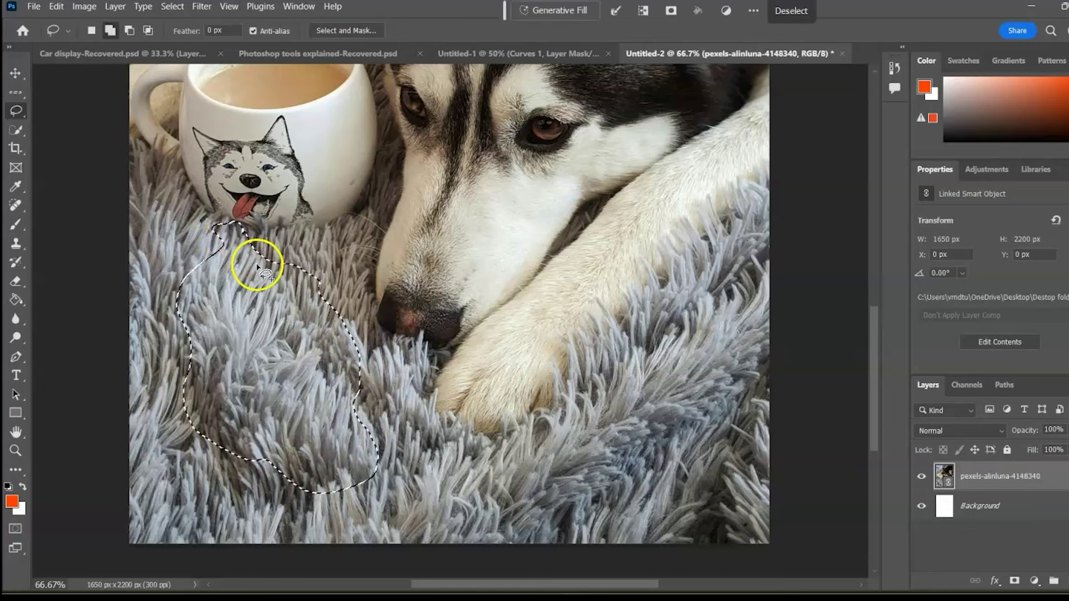
click(987, 169)
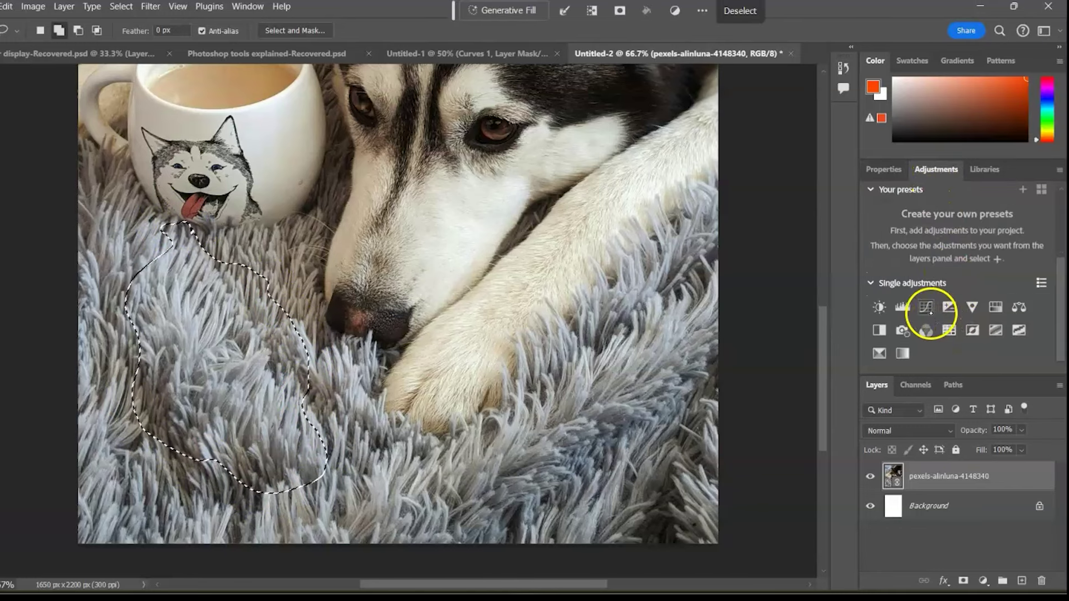
click(926, 308)
Step: Add a Selective Color adjustment above Curves 1, choose a colour range and shift its sliders
click(935, 169)
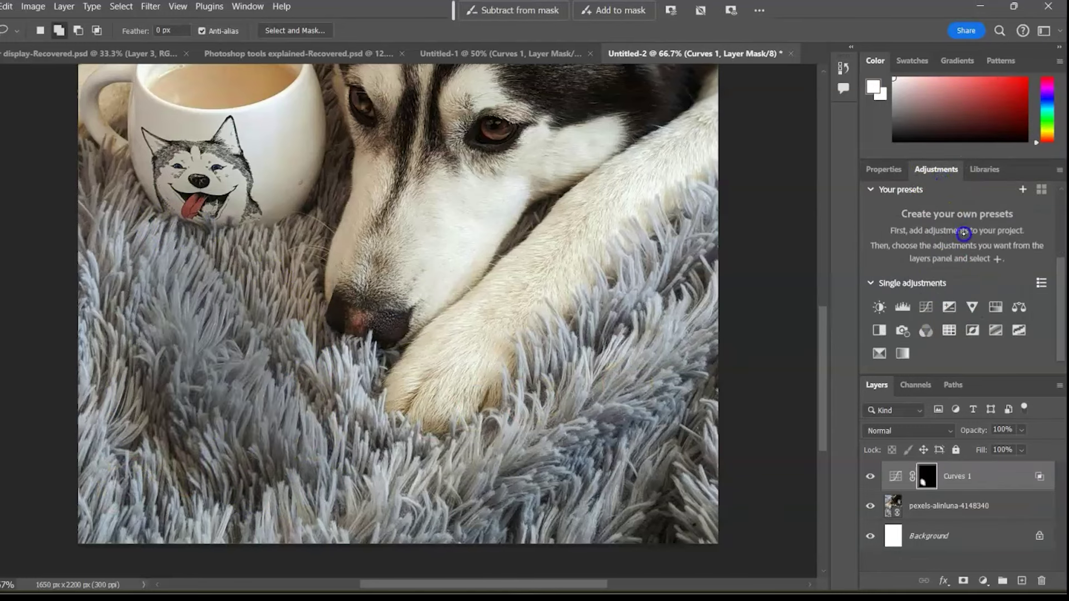
click(879, 354)
click(960, 366)
click(972, 233)
click(943, 303)
drag(957, 265, 908, 264)
drag(957, 321, 959, 350)
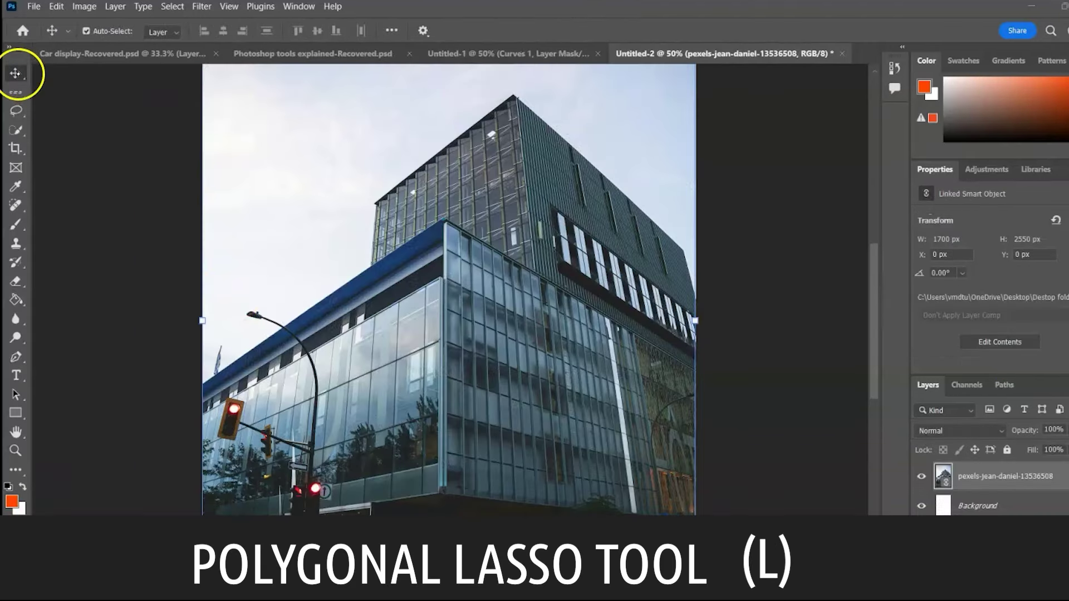
Step: Trace the building's roofline with the Polygonal Lasso tool, anchoring straight segments from the photo's left edge over the upper tower's corners
click(17, 111)
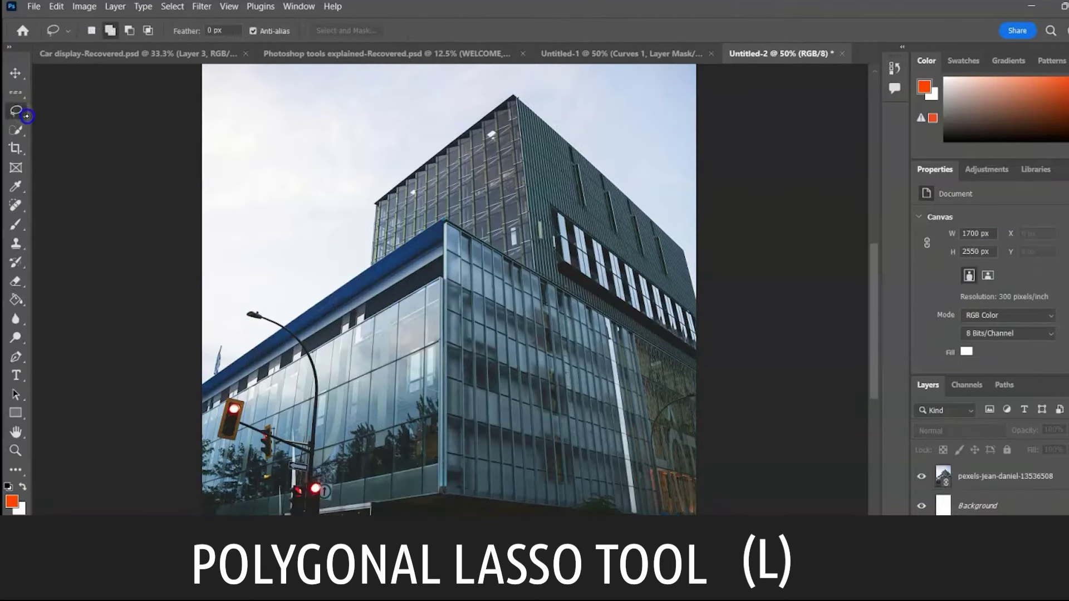
right_click(17, 111)
click(72, 123)
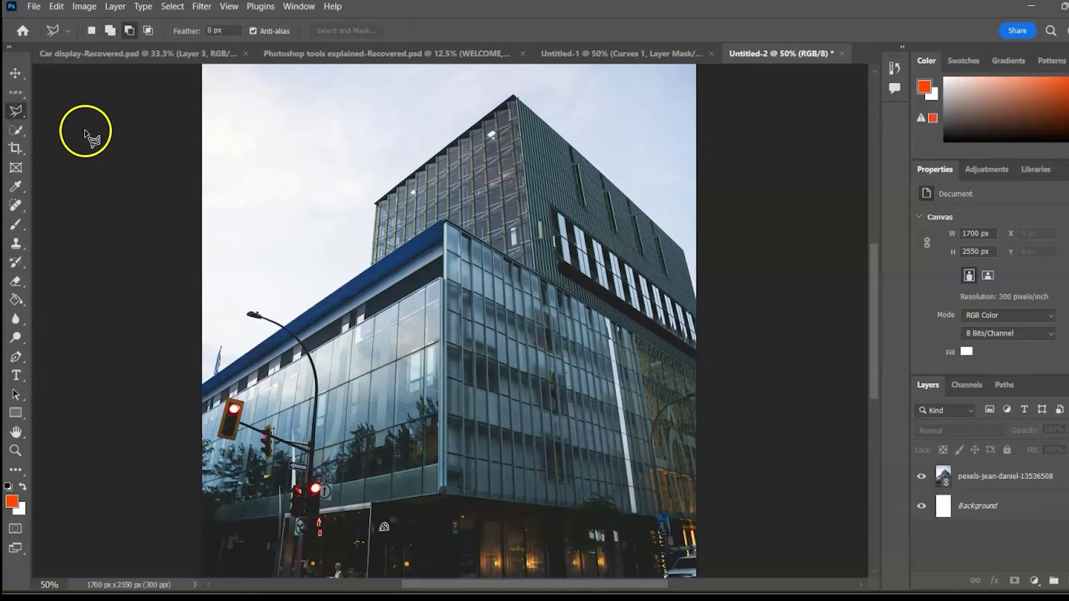
key(ctrl+plus)
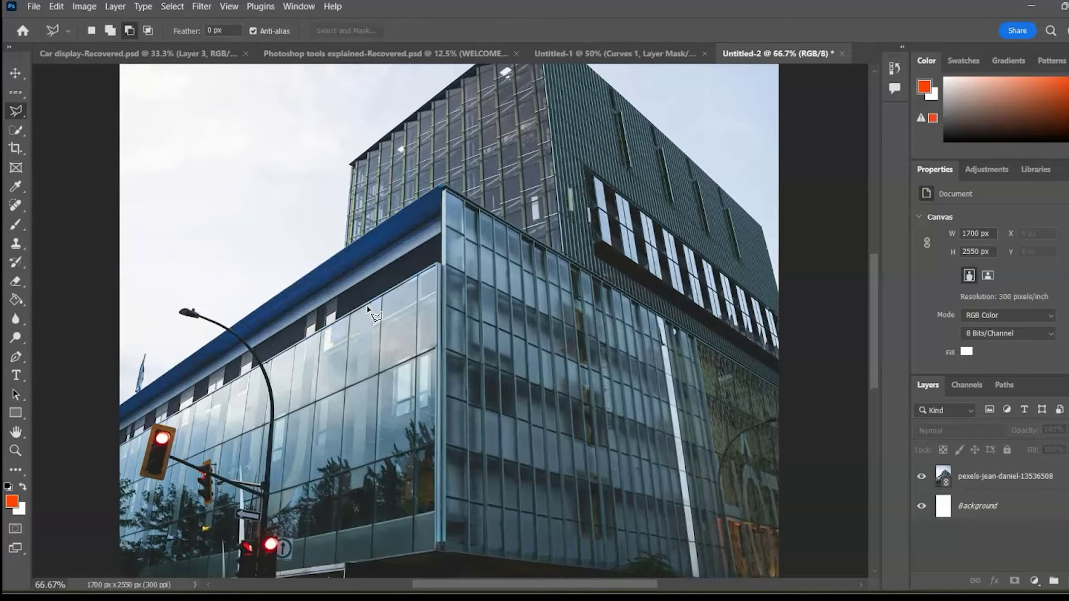
click(119, 409)
click(346, 245)
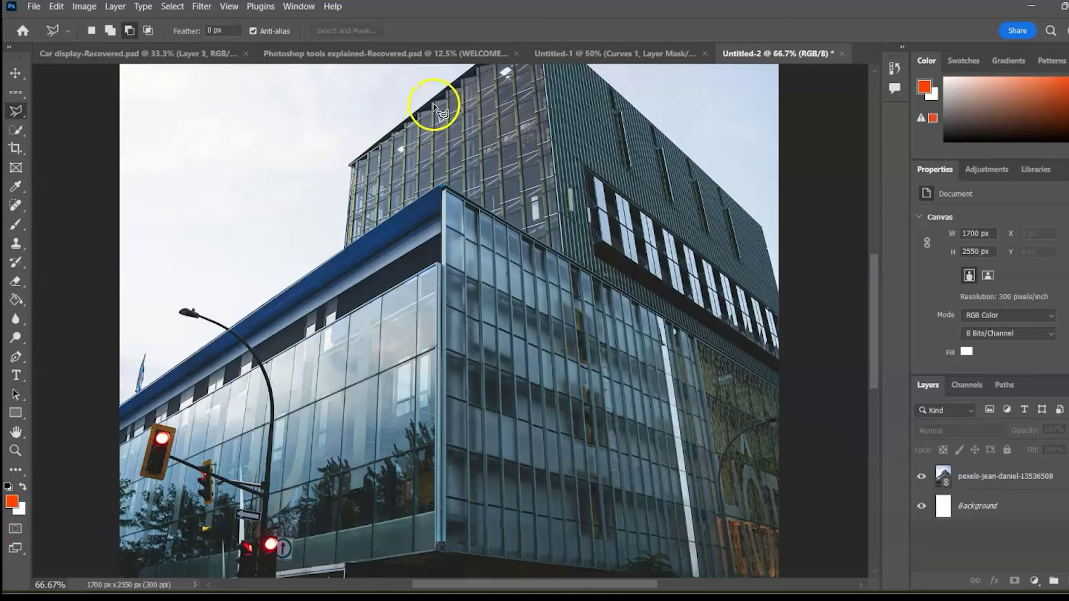
scroll(400, 135, up, 3)
scroll(400, 135, right, 2)
click(432, 164)
click(658, 369)
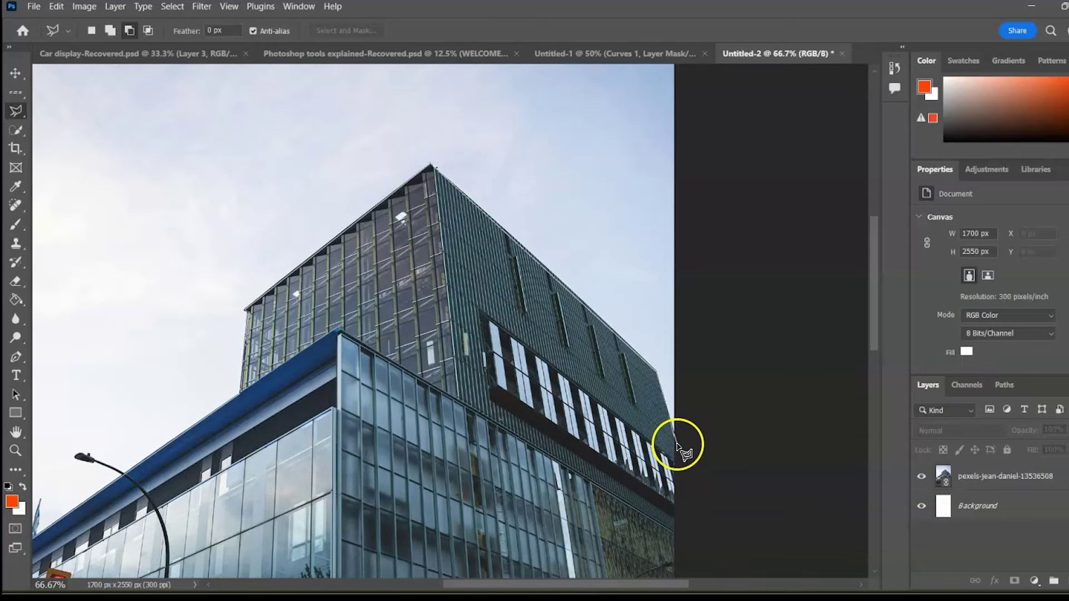
Step: Continue the polygonal outline along the photo's right, bottom and left edges and close it into a selection of the building and street
scroll(615, 446, down, 6)
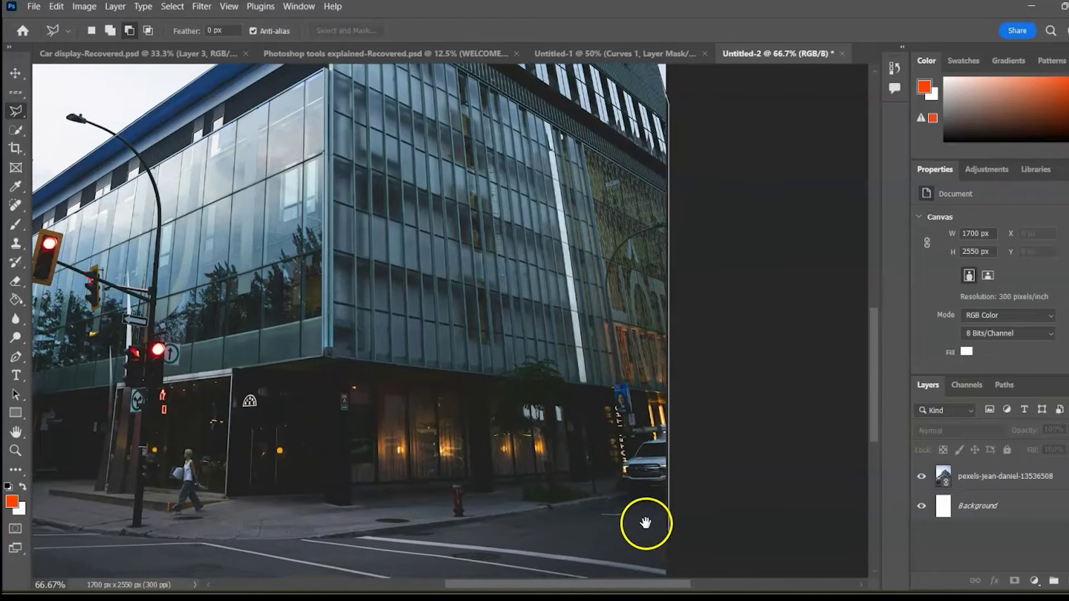
scroll(662, 474, down, 3)
click(675, 436)
scroll(423, 432, left, 3)
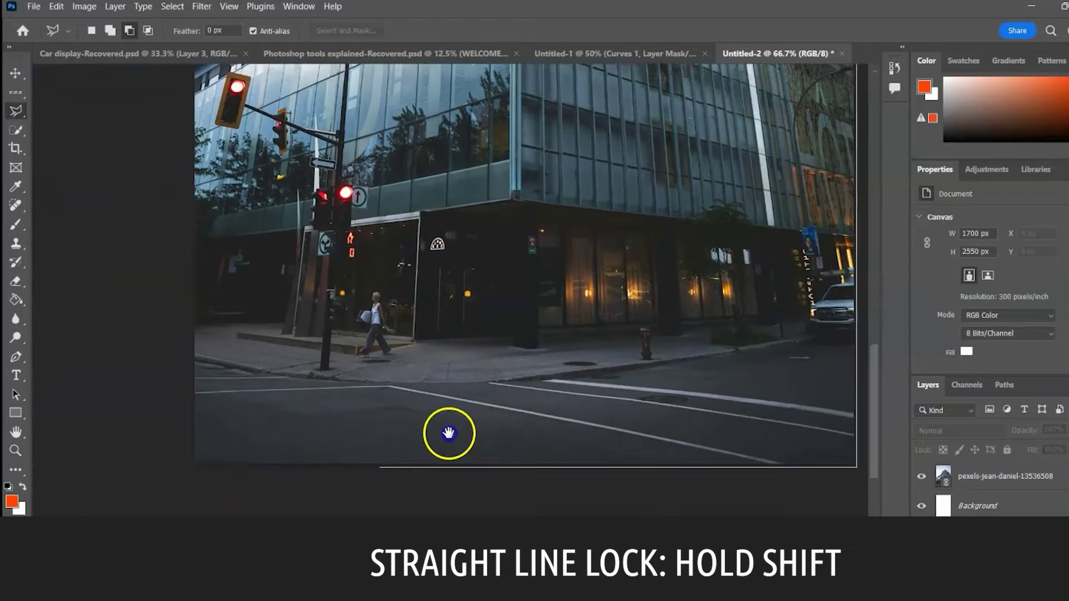
scroll(449, 433, left, 3)
scroll(423, 468, up, 1)
click(348, 495)
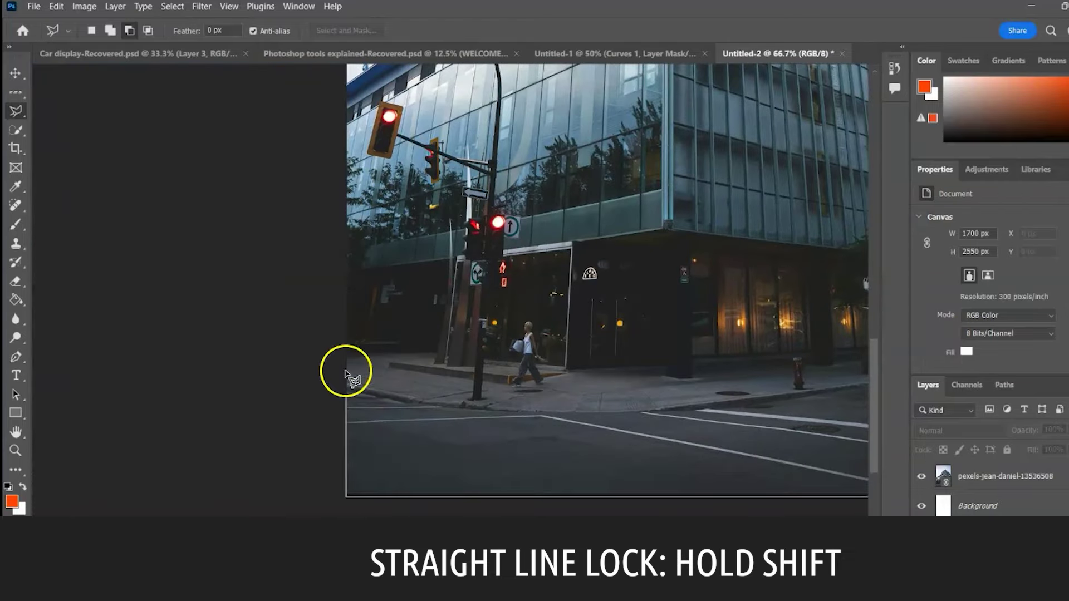
double_click(347, 88)
key(ctrl+minus)
drag(405, 278, 218, 345)
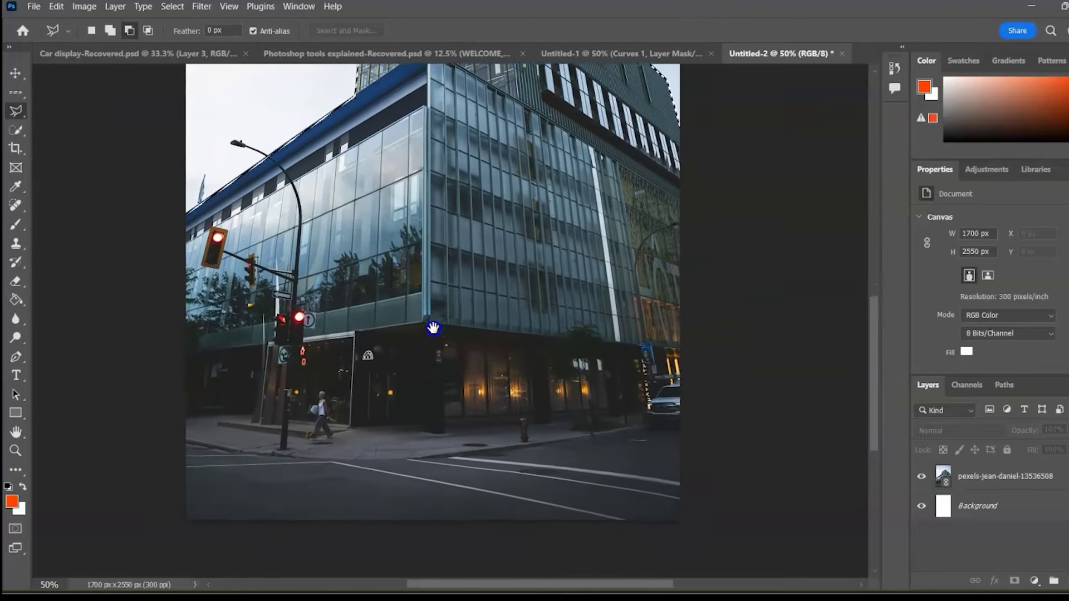
Step: Copy the selected building from the photo layer to a new layer and hide the photo and Background layers
click(941, 476)
drag(452, 266, 449, 343)
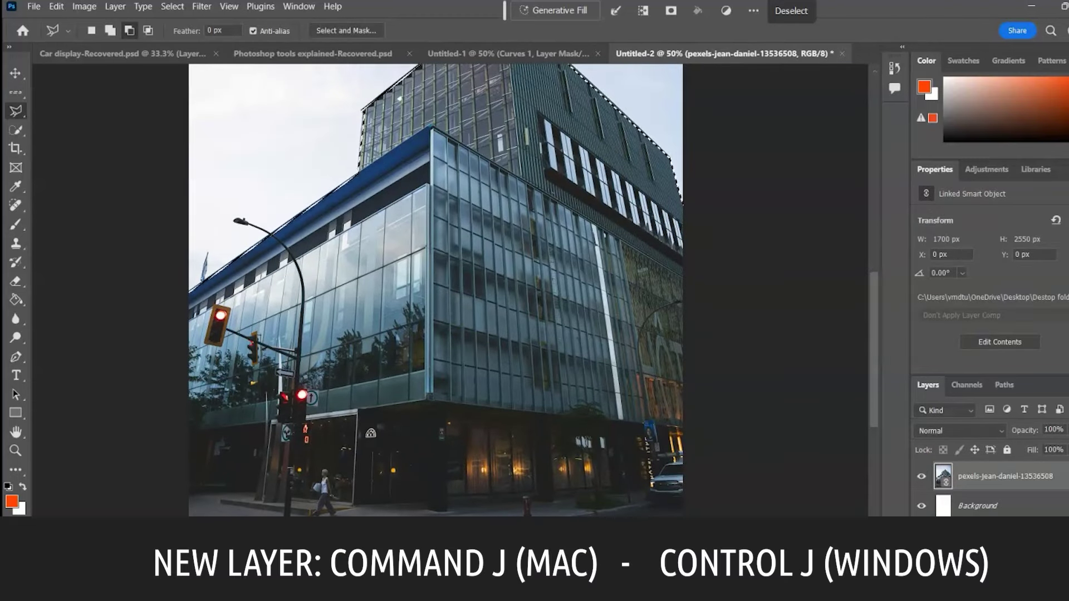
key(ctrl+j)
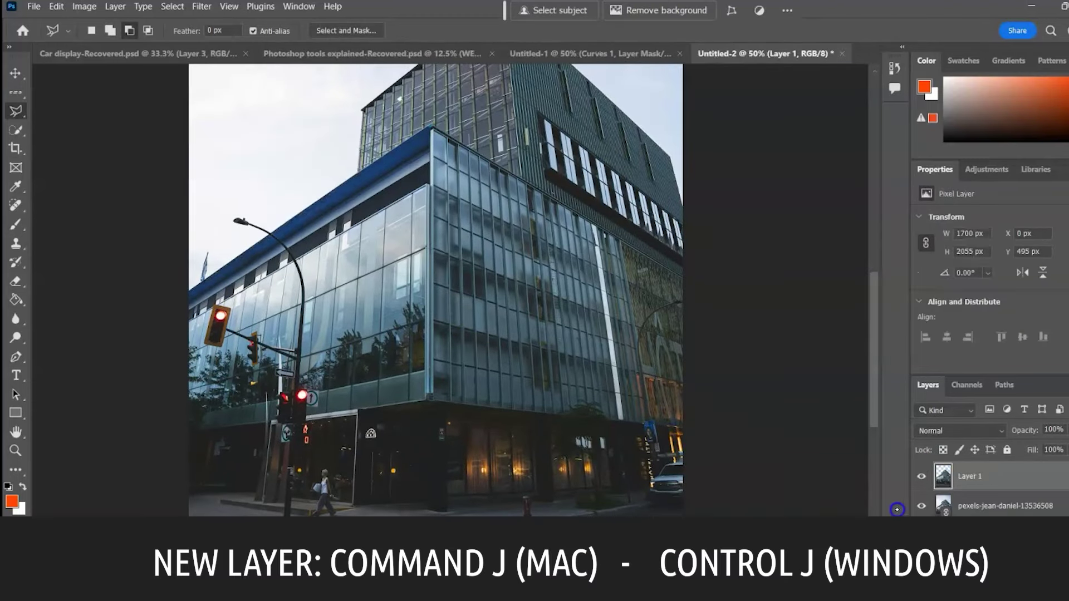
click(920, 507)
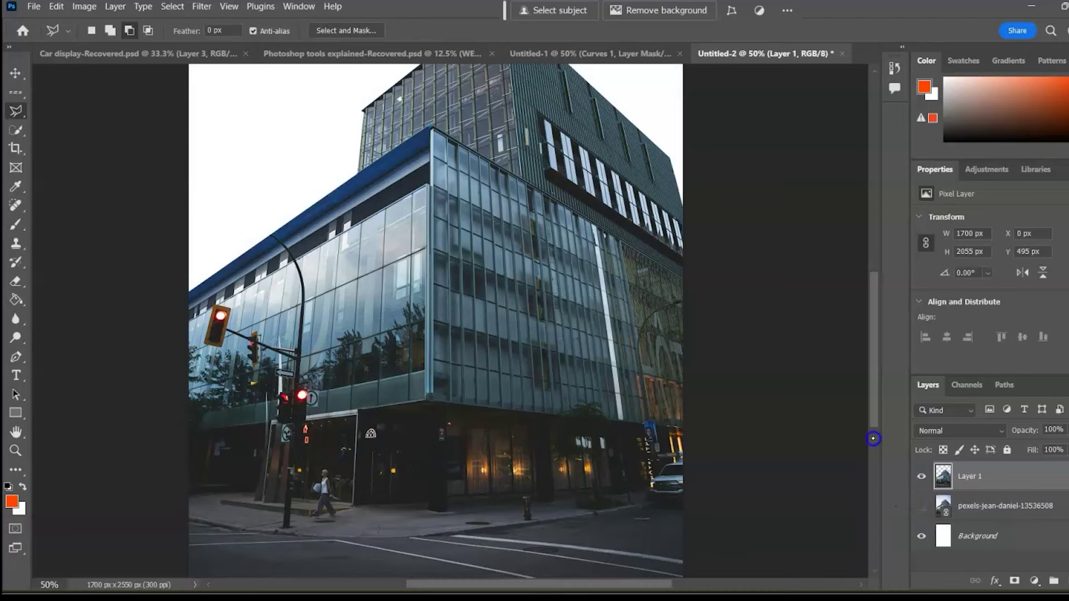
key(ctrl+minus)
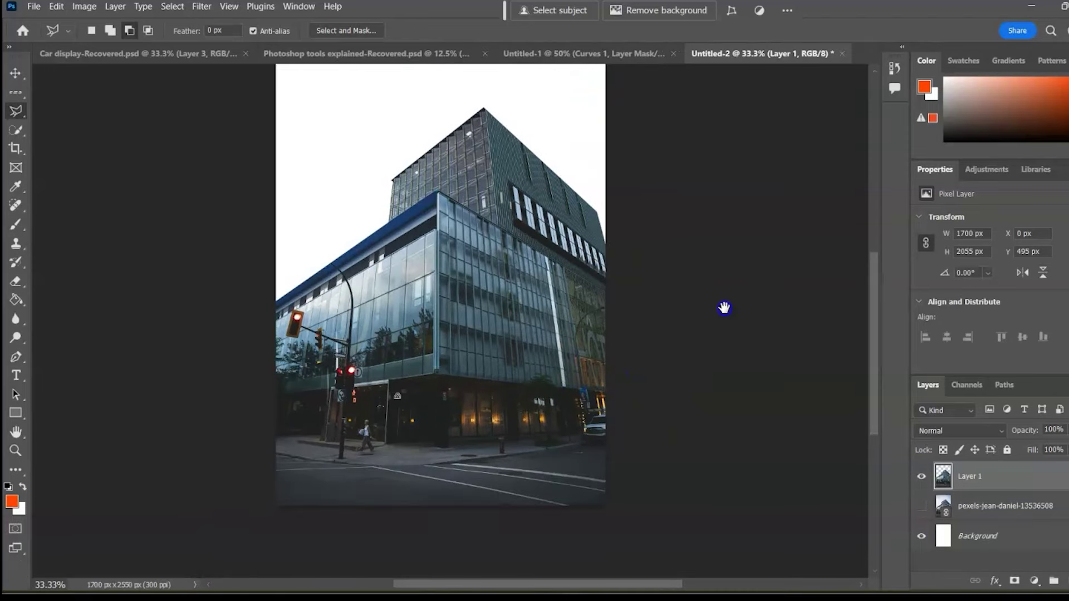
click(921, 536)
Step: Switch to the Untitled-1 document and activate the Magnetic Lasso tool for the blue domes
mouse_move(16, 111)
mouse_down()
mouse_move(53, 154)
mouse_move(62, 143)
mouse_up()
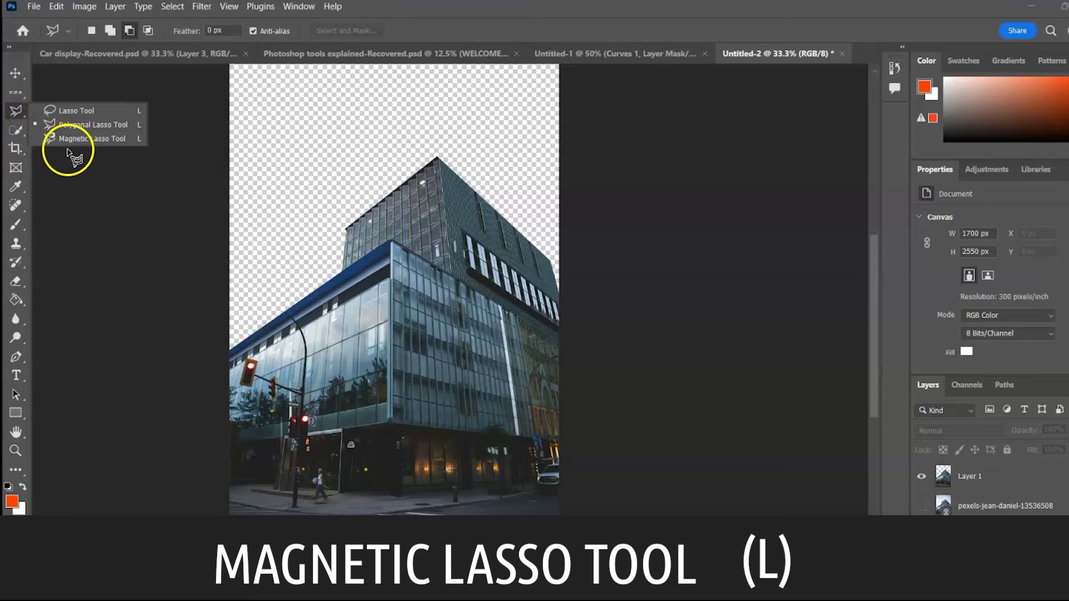
click(599, 54)
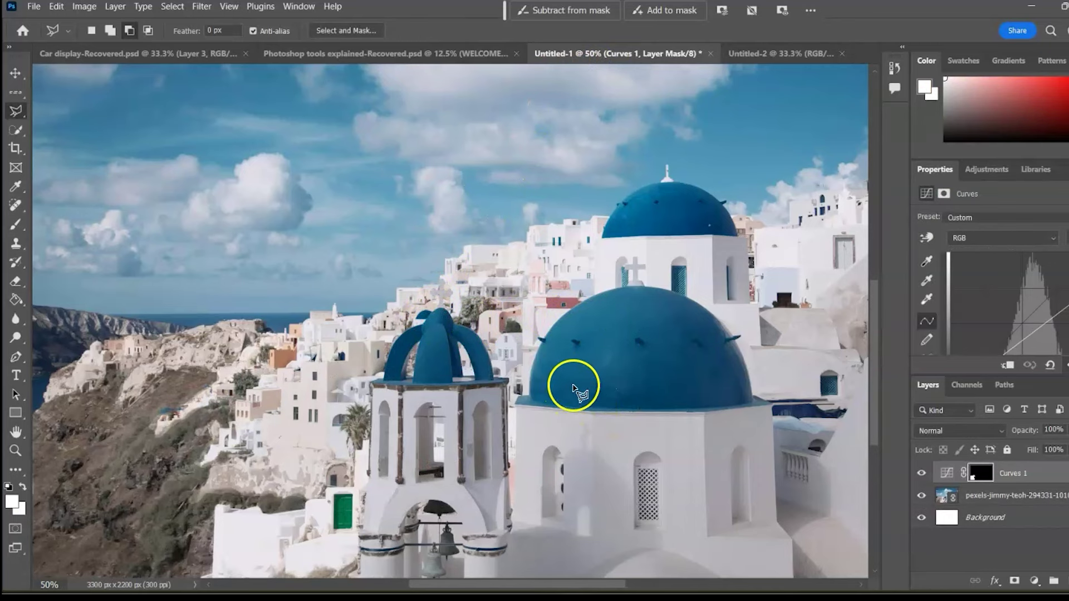
key(ctrl+plus)
scroll(398, 239, right, 5)
scroll(399, 239, down, 2)
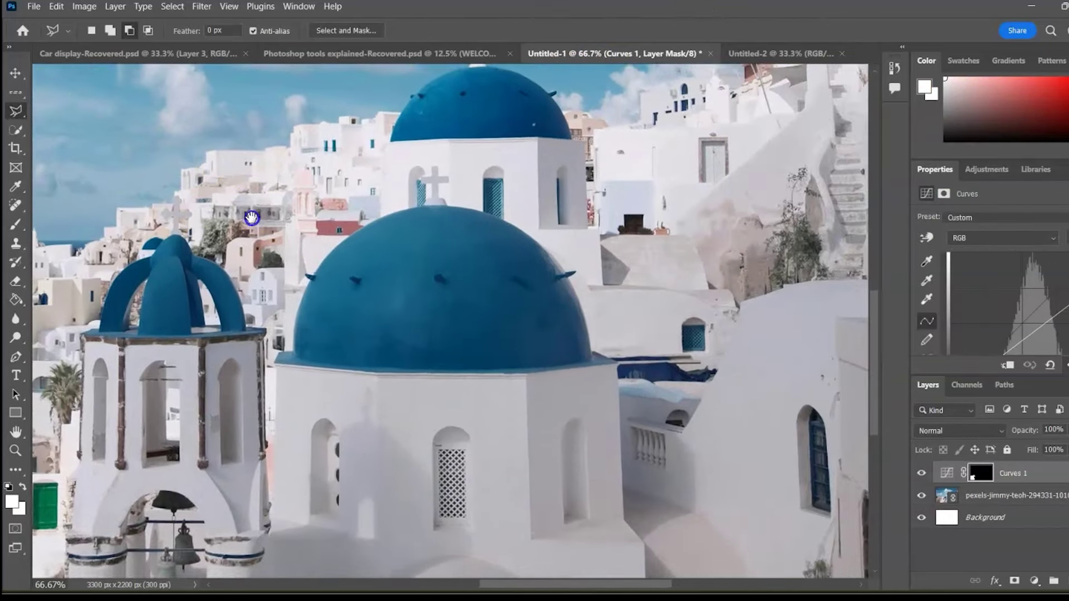
scroll(232, 158, up, 2)
right_click(21, 114)
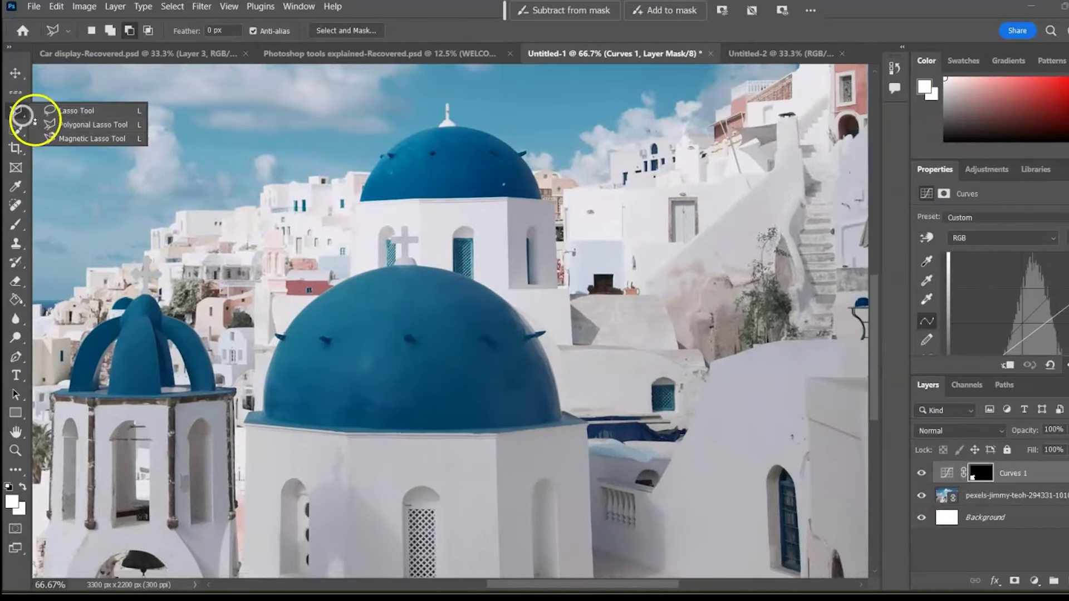
click(61, 139)
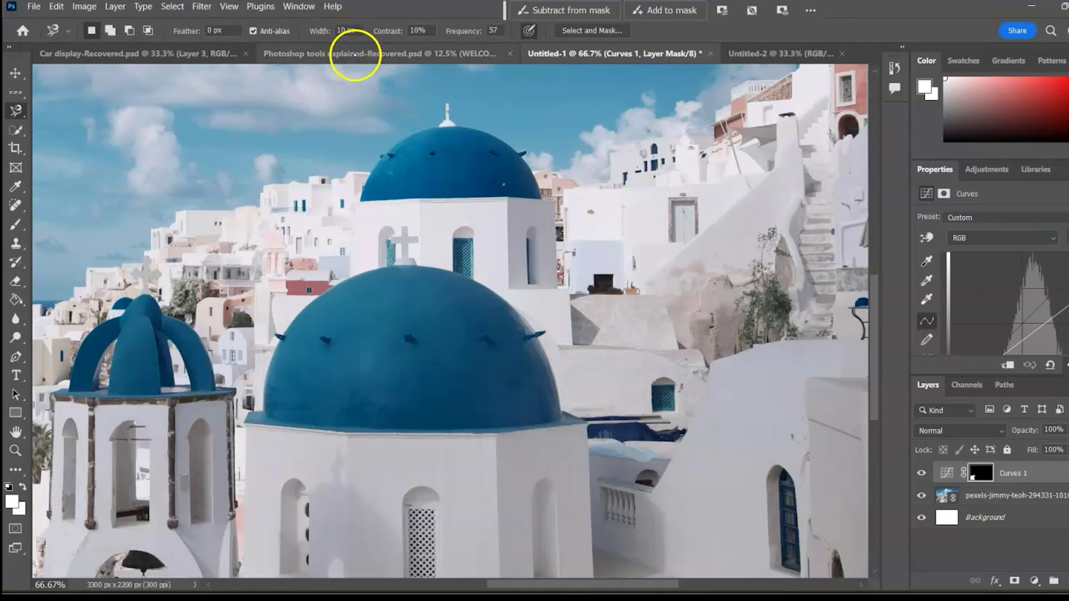
click(361, 200)
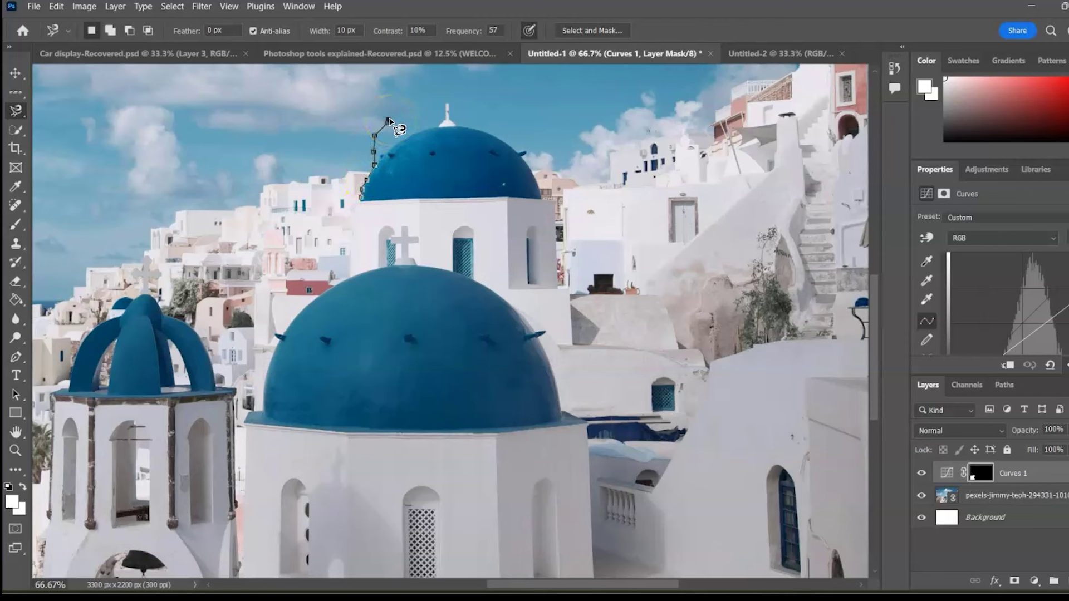
key(BackSpace)
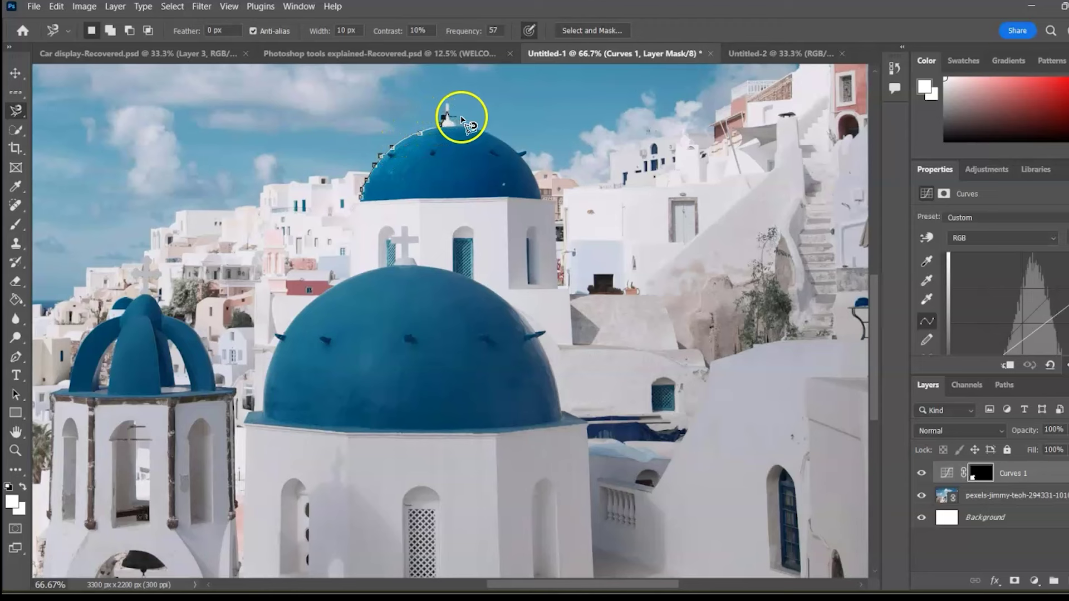
key(BackSpace)
key(BackSpace)
key(BackSpace)
key(BackSpace)
key(BackSpace)
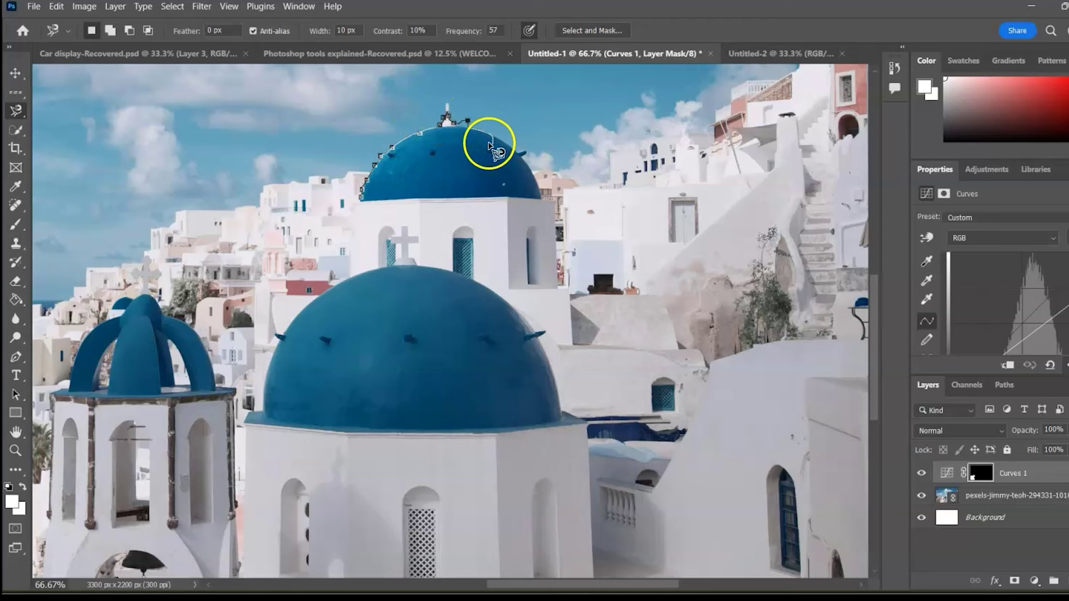
key(Escape)
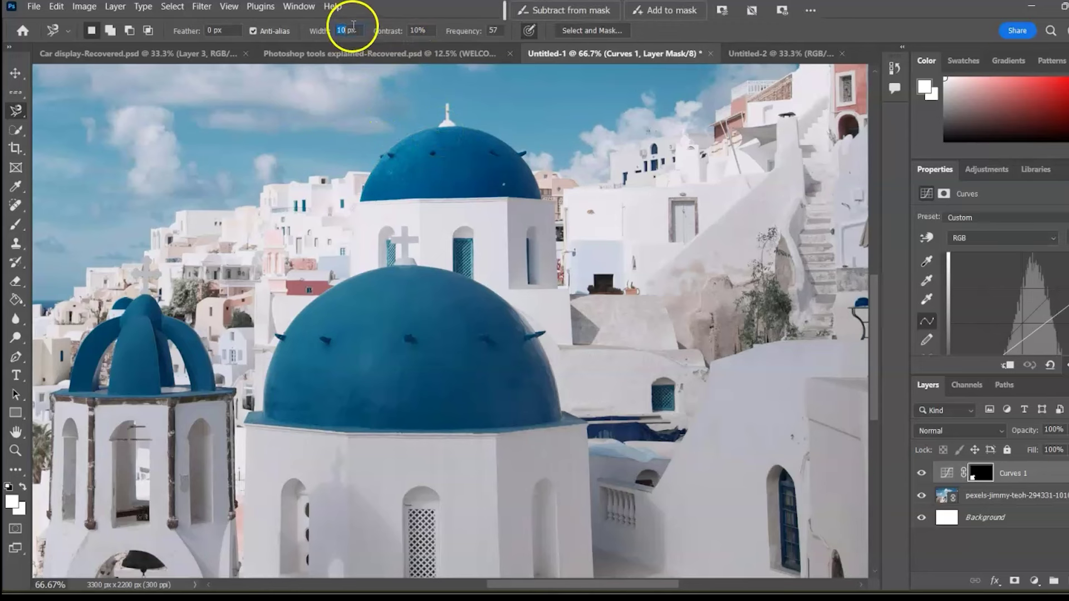
Step: Add a Hue/Saturation adjustment masked to the selected upper blue dome and shift its hue
click(15, 73)
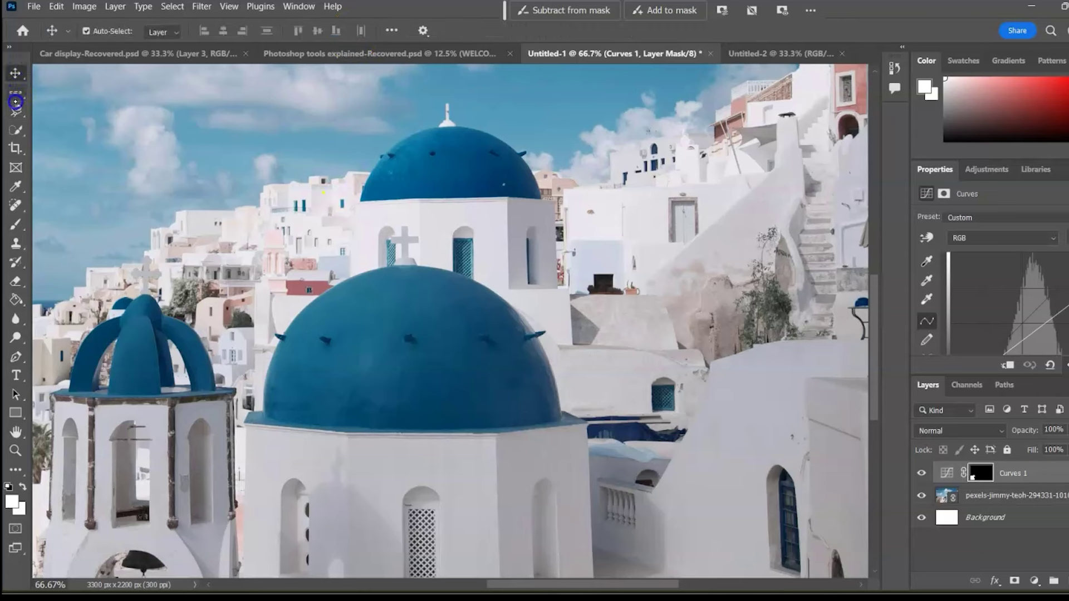
click(15, 111)
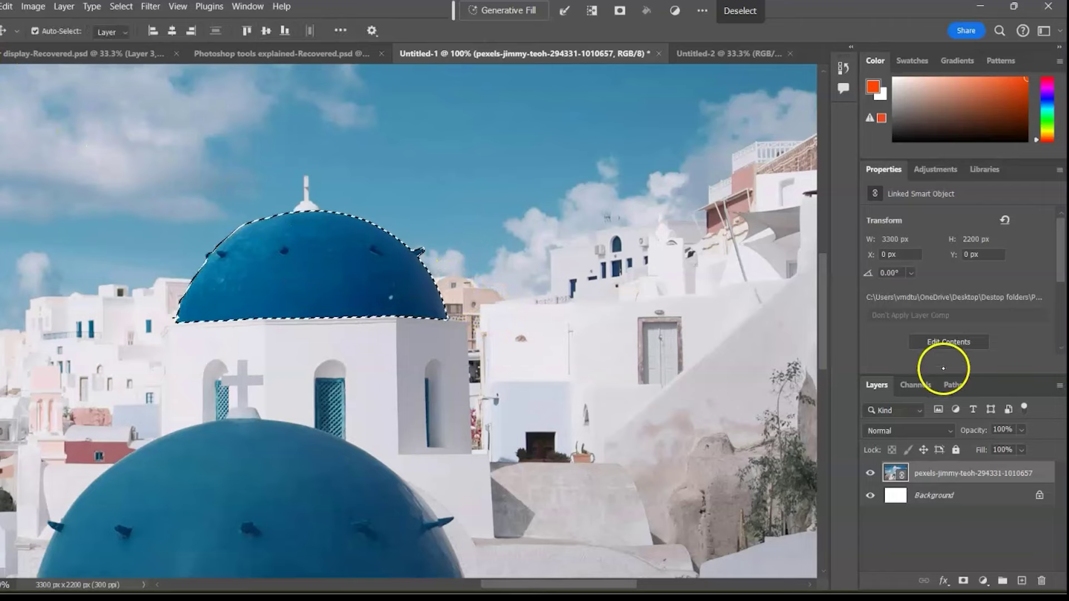
click(987, 169)
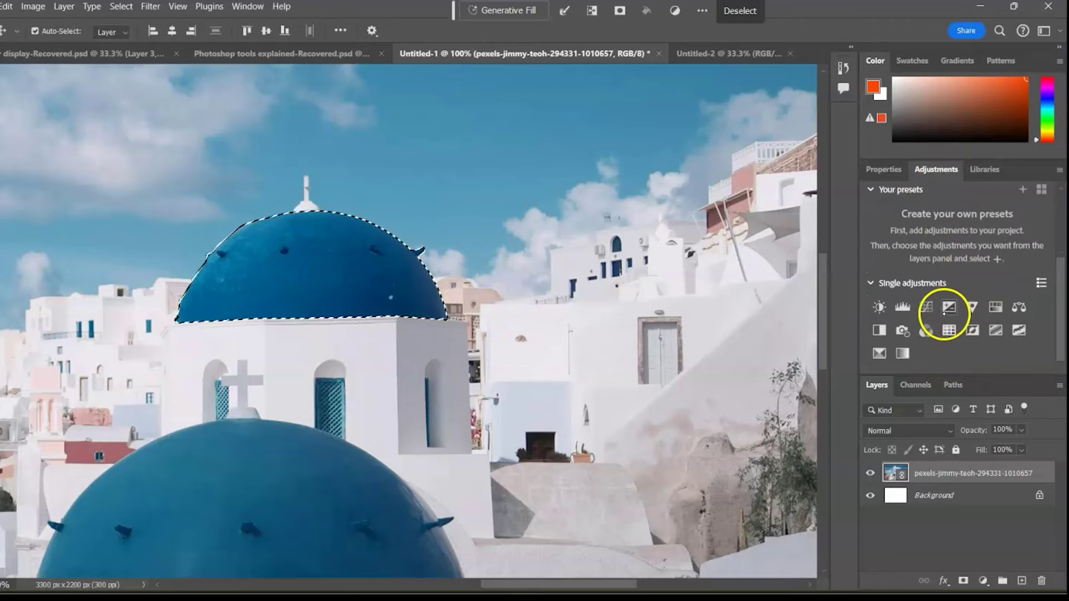
click(996, 307)
drag(1003, 281, 908, 277)
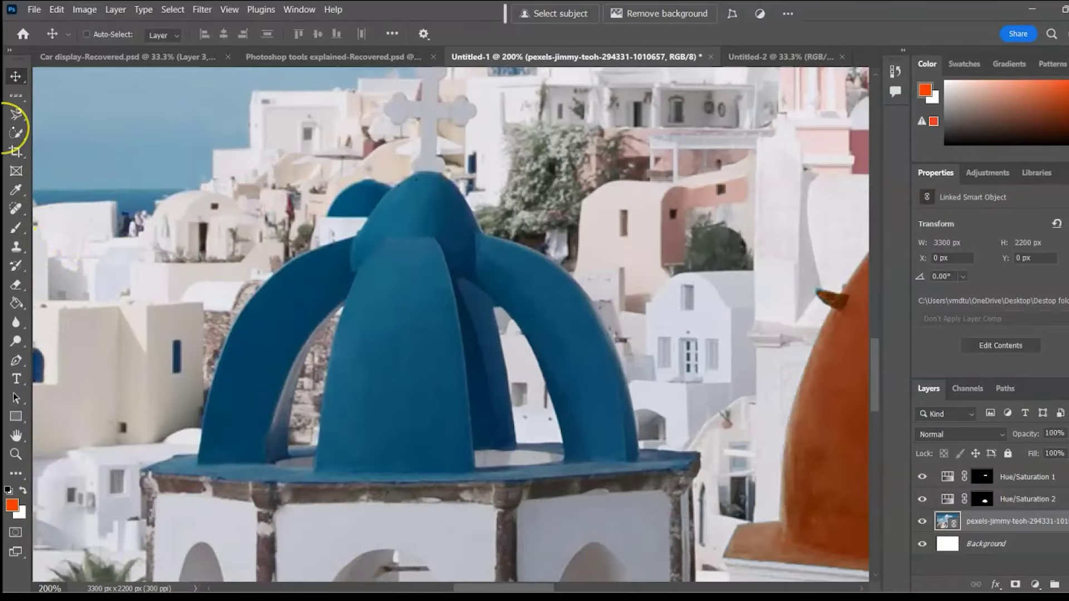
Step: Select the blue open-arched bell tower roof, including its base rim, by tracing its outer edge with the Magnetic Lasso at 50 px width
scroll(372, 327, up, 5)
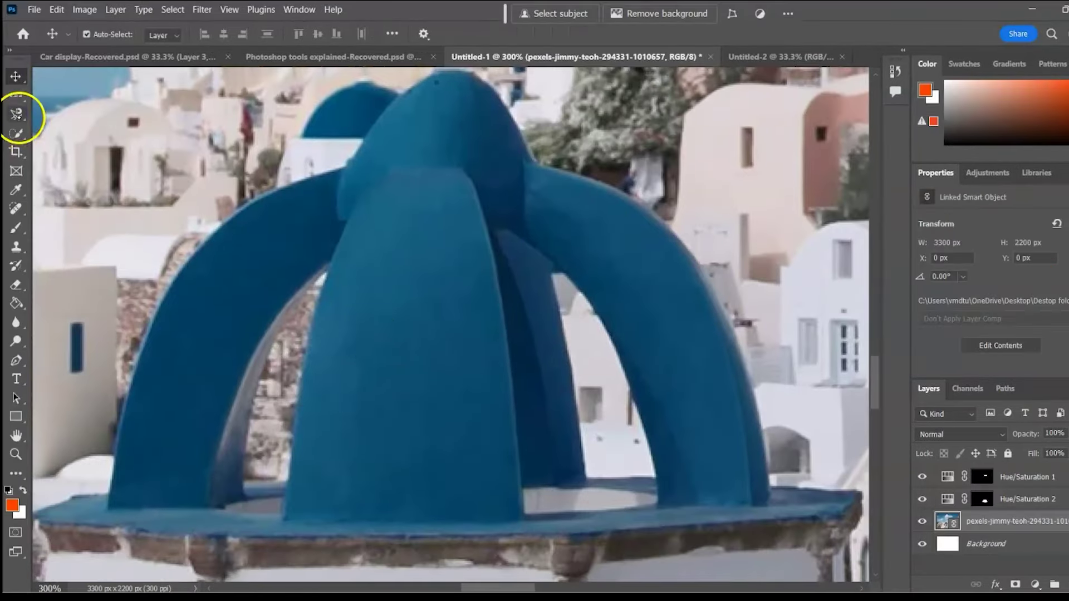
click(17, 117)
click(75, 493)
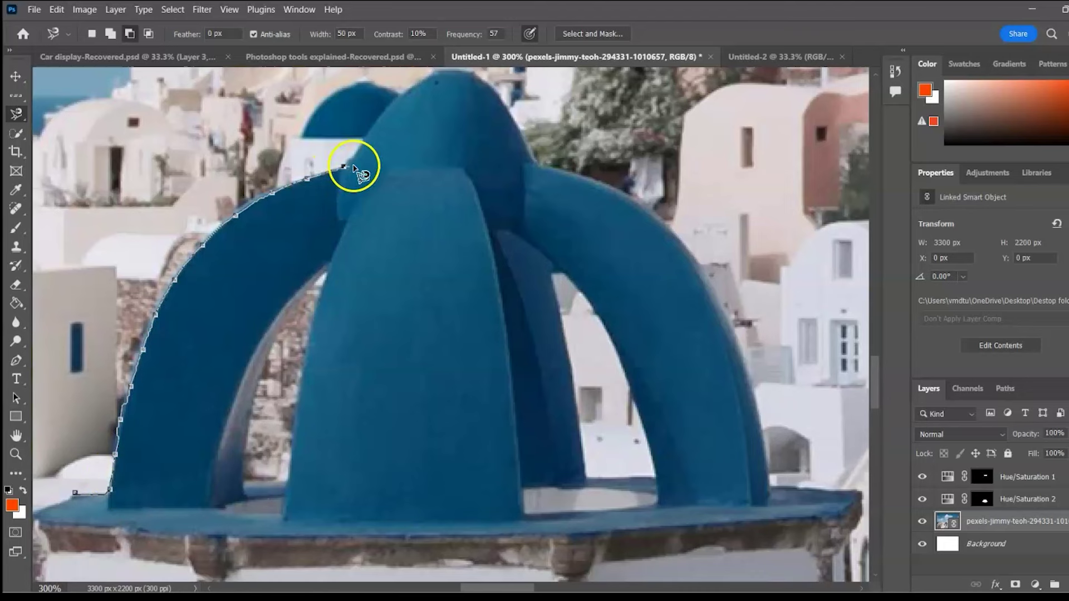
mouse_move(304, 145)
mouse_down()
mouse_move(475, 217)
mouse_move(537, 307)
mouse_move(719, 479)
mouse_move(706, 365)
mouse_move(798, 402)
mouse_move(749, 418)
mouse_move(400, 431)
mouse_move(482, 439)
mouse_move(88, 426)
mouse_move(299, 462)
mouse_move(220, 420)
mouse_up()
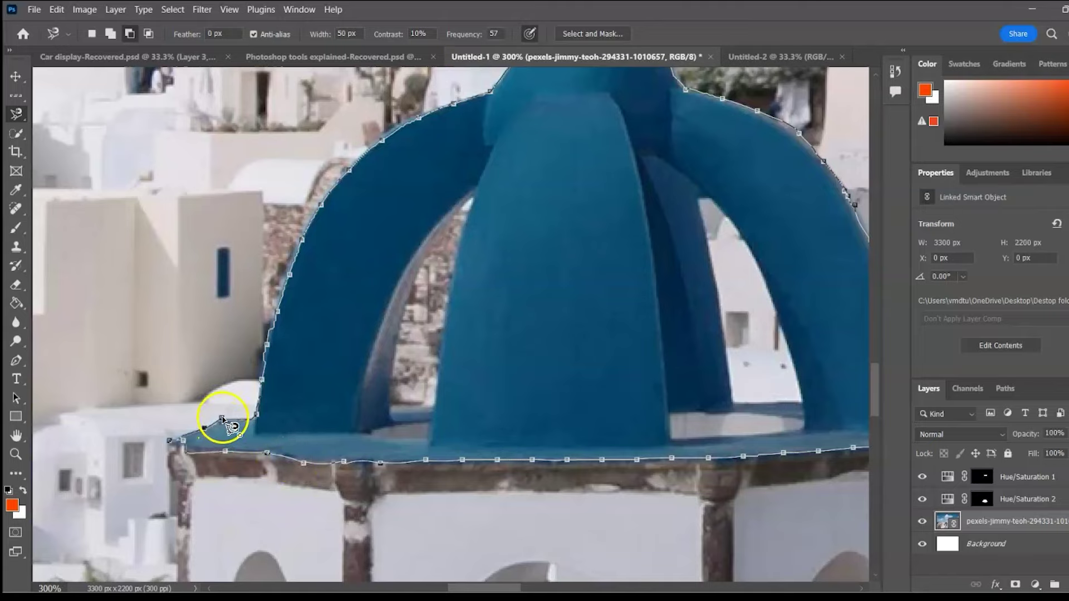
click(220, 420)
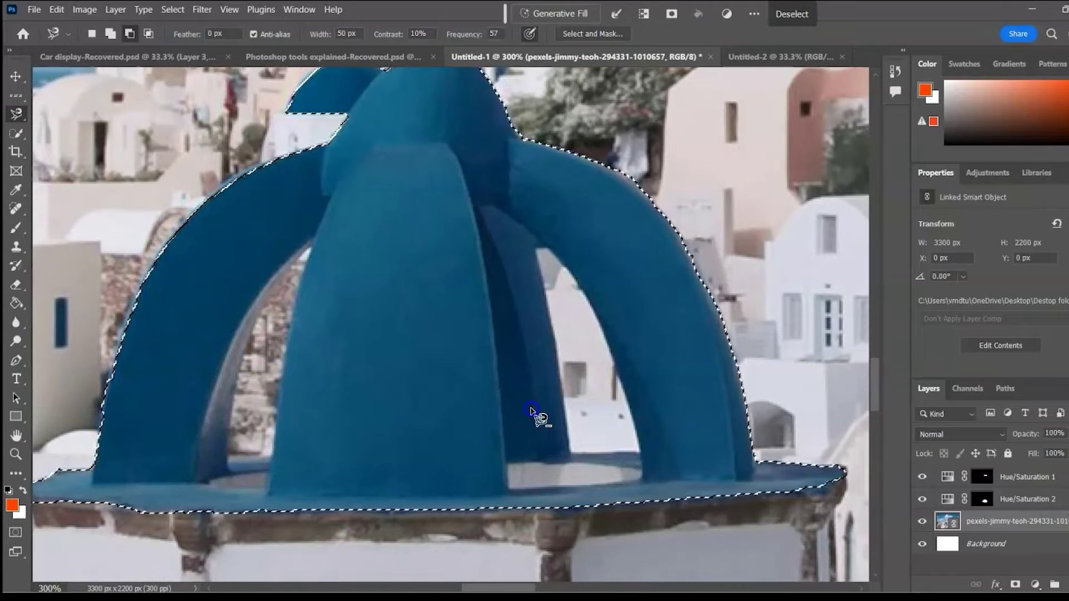
Step: Subtract the left arch opening of the bell tower roof from the selection with the Magnetic Lasso
click(134, 37)
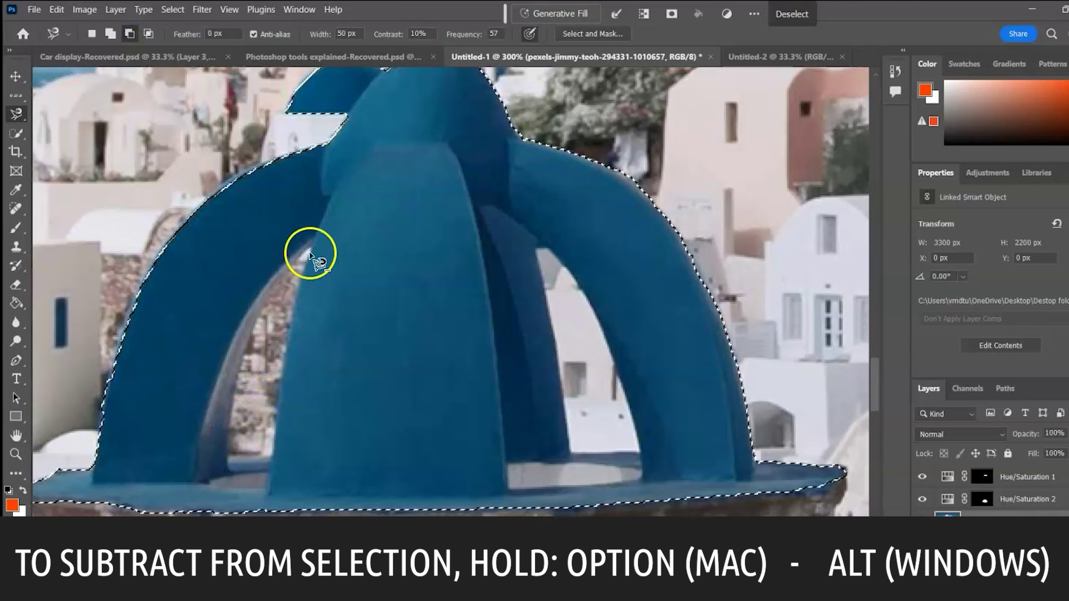
click(310, 244)
click(212, 481)
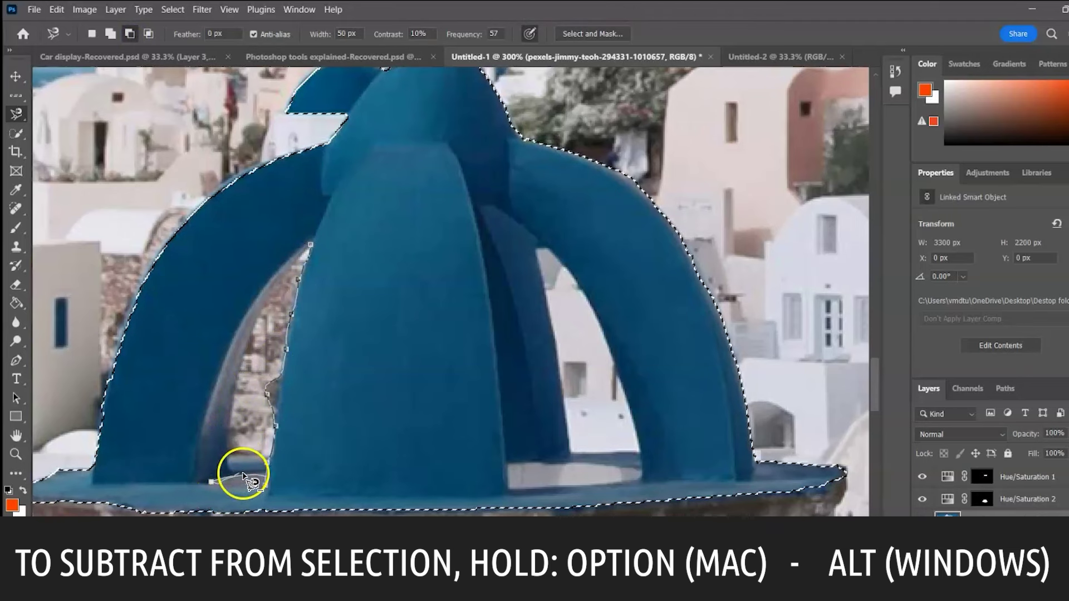
click(310, 244)
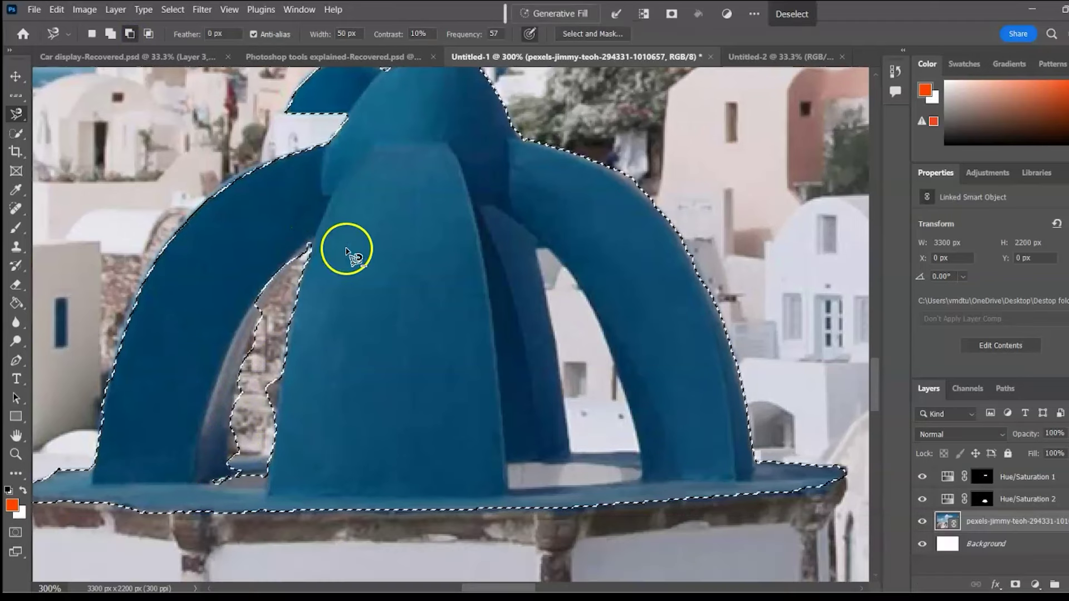
Step: Subtract the right arch opening and the pale gap at its base from the bell tower roof selection with the Magnetic Lasso
click(534, 250)
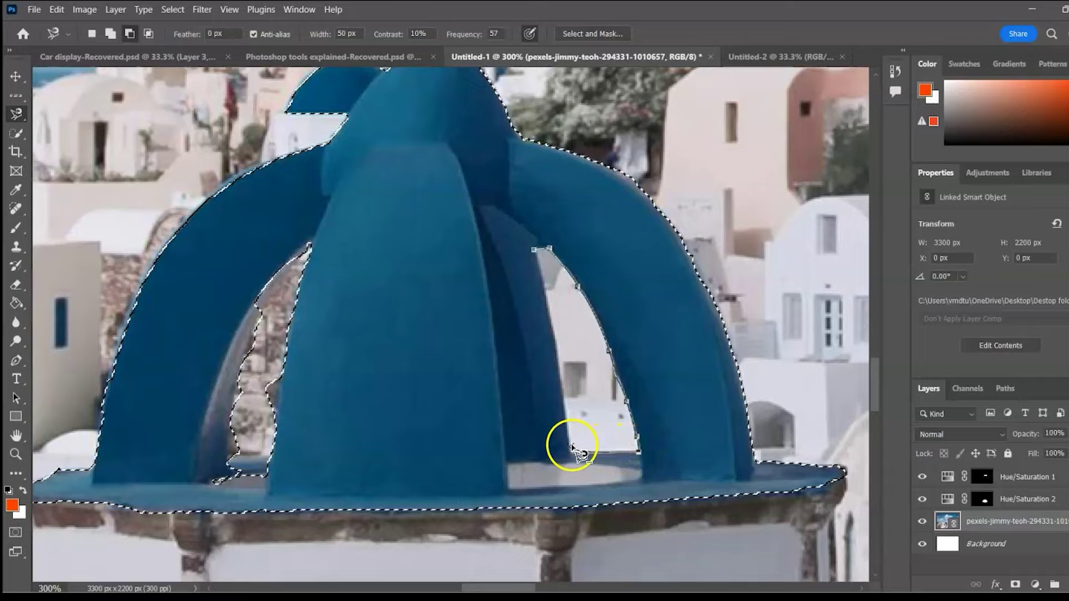
click(534, 251)
click(639, 469)
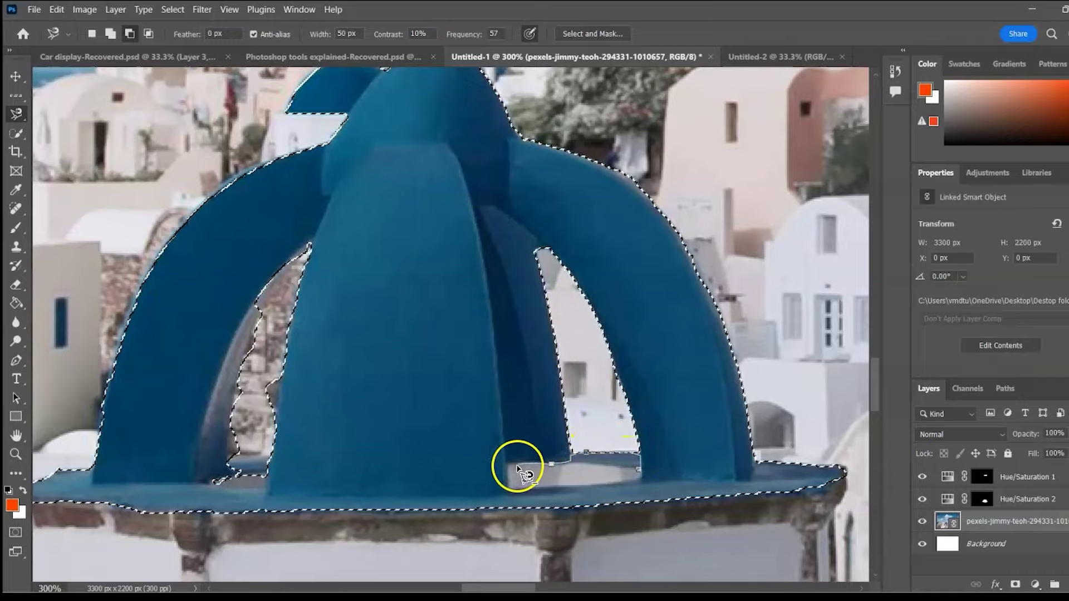
click(640, 470)
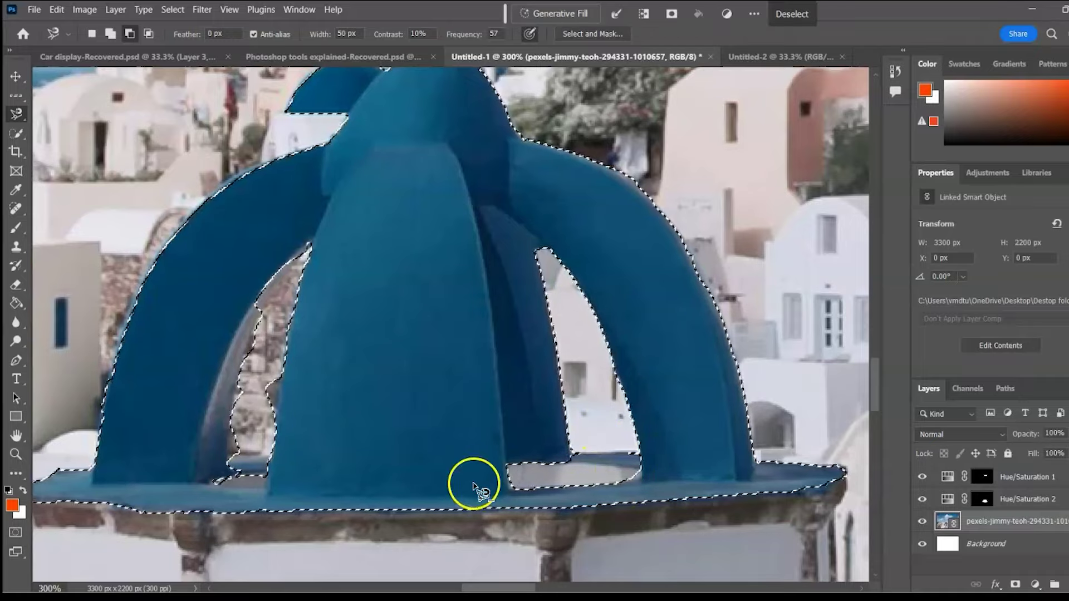
Step: Add a Hue/Saturation adjustment masked to the bell tower roof and shift its hue to orange-brown, matching the other domes
click(15, 75)
click(987, 173)
click(1026, 310)
drag(1009, 278, 926, 277)
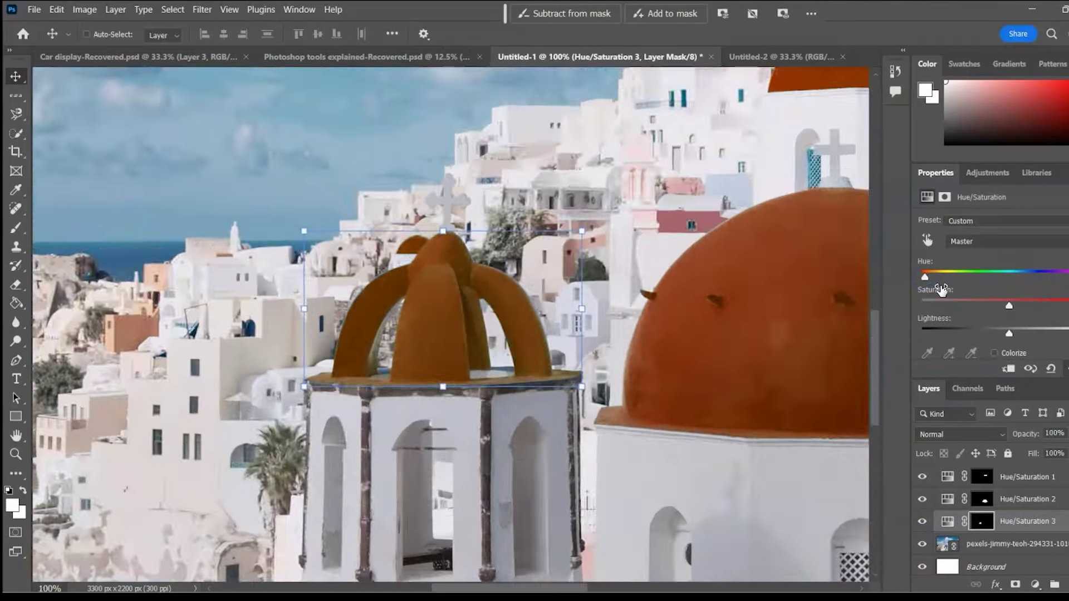
Step: Toggle the visibility of Group 1 in the dome image and in the scooter image to compare before and after
click(938, 475)
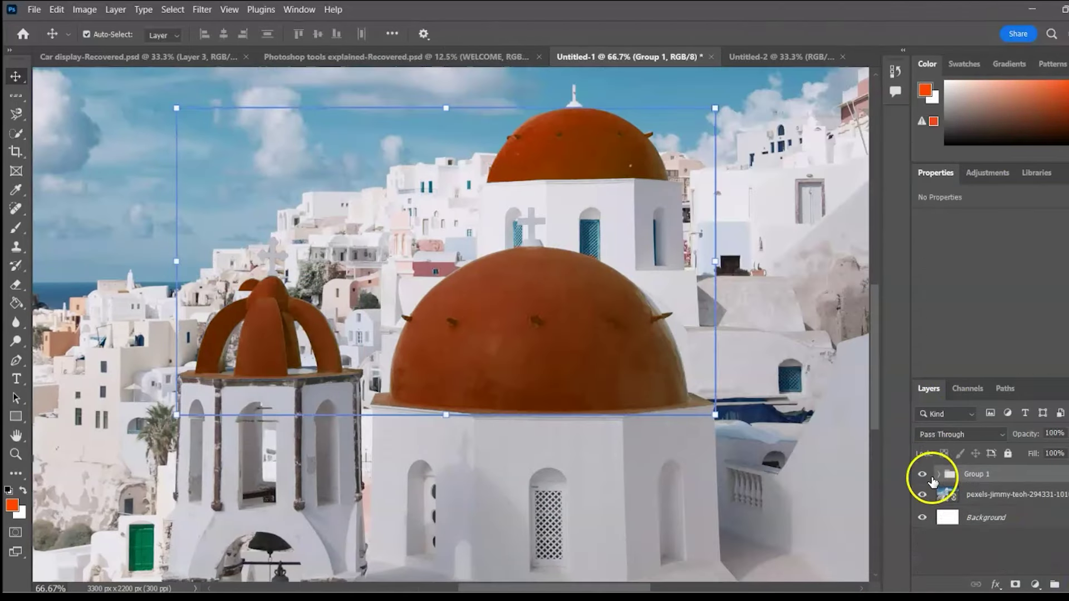
click(923, 475)
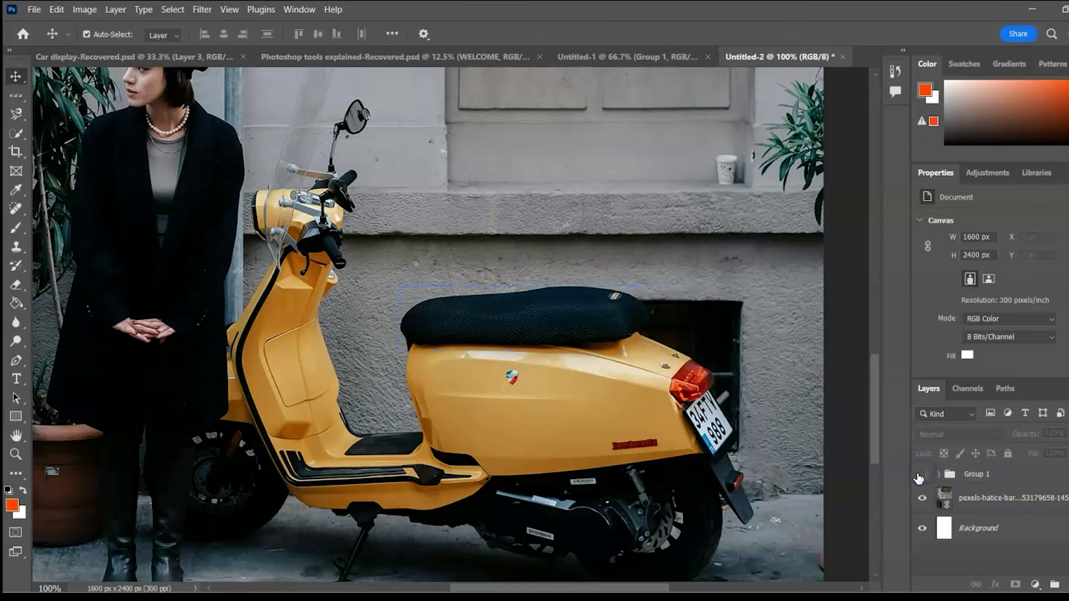
click(920, 477)
click(923, 477)
click(920, 477)
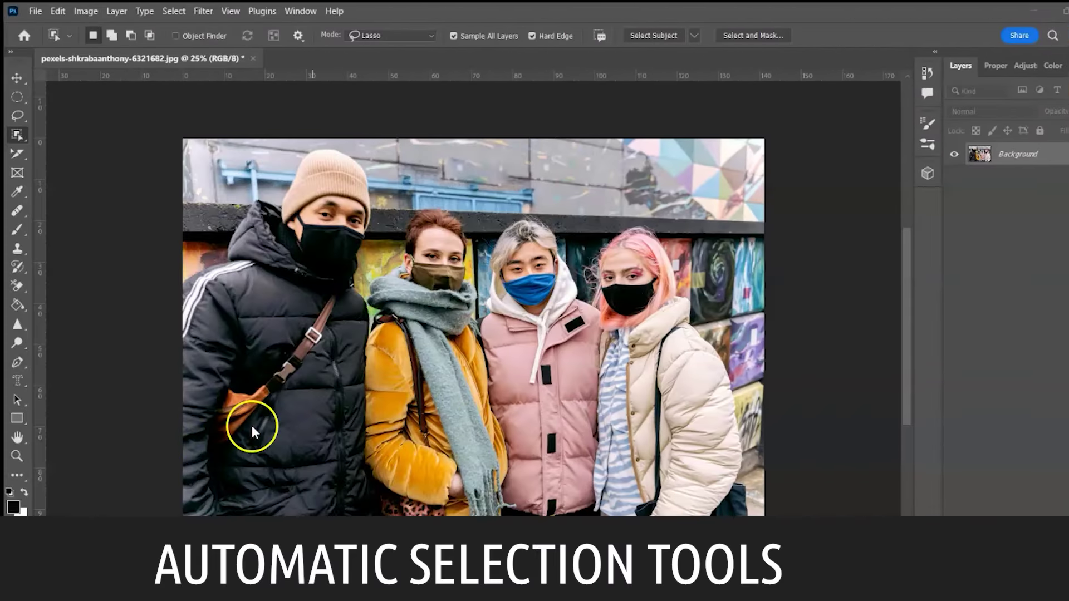
Step: Select the pink-haired person in the group photo using the Object Selection tool in Rectangle mode
click(17, 135)
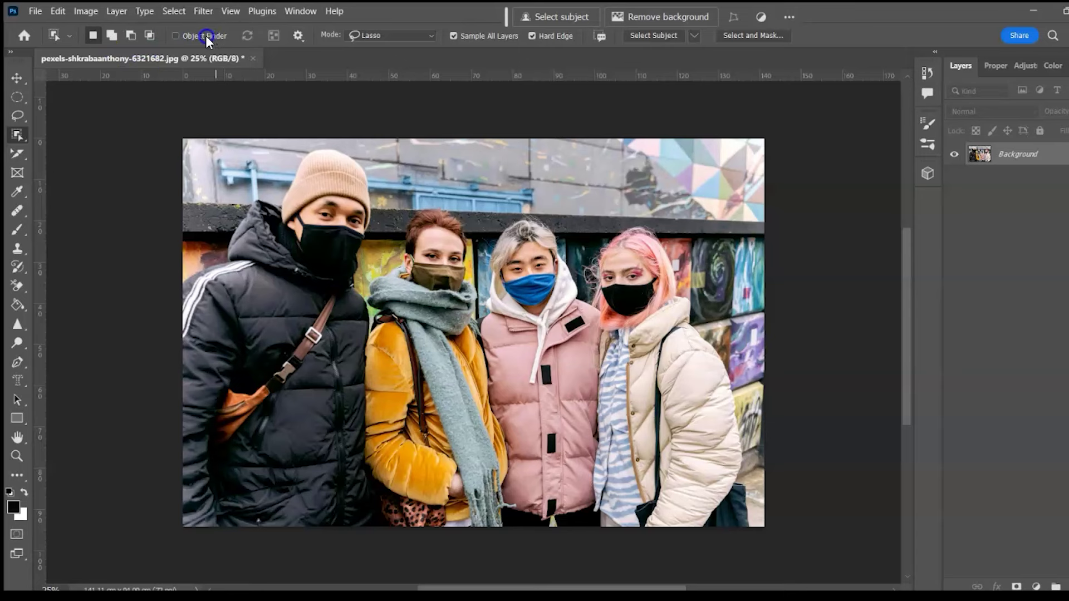
click(436, 34)
click(395, 47)
drag(582, 212, 746, 540)
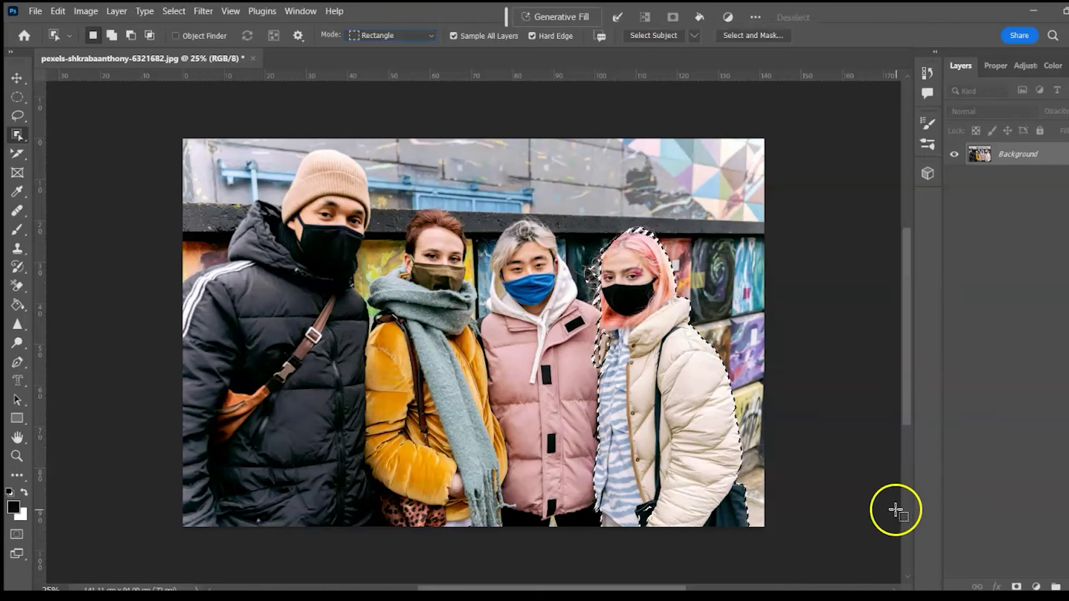
Step: Preview the pink-haired person's cutout with a layer mask, undo the mask and clear the selection
click(1016, 586)
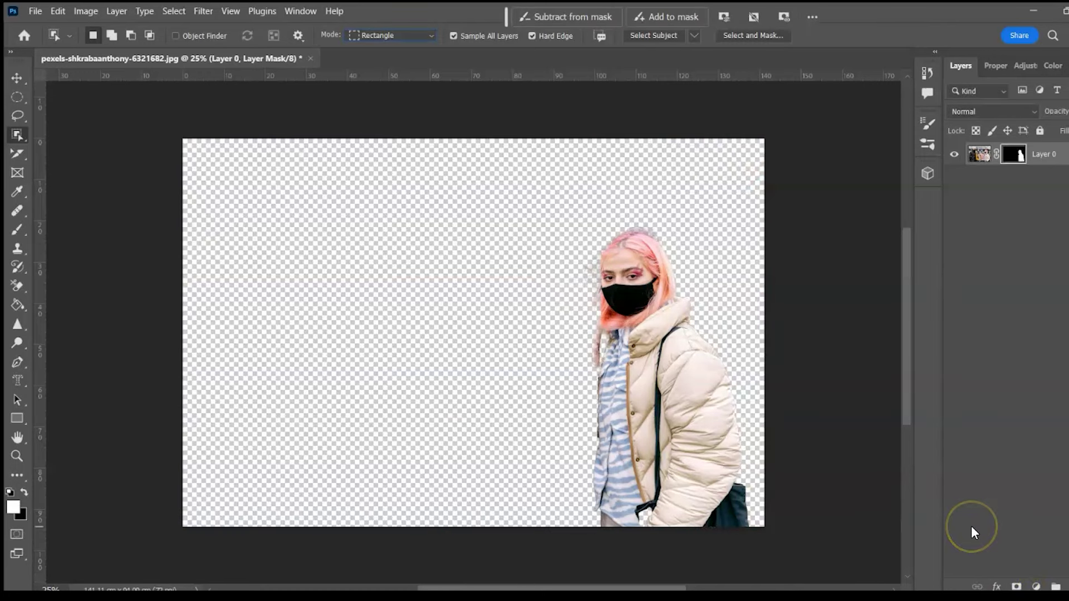
key(ctrl+z)
key(ctrl+d)
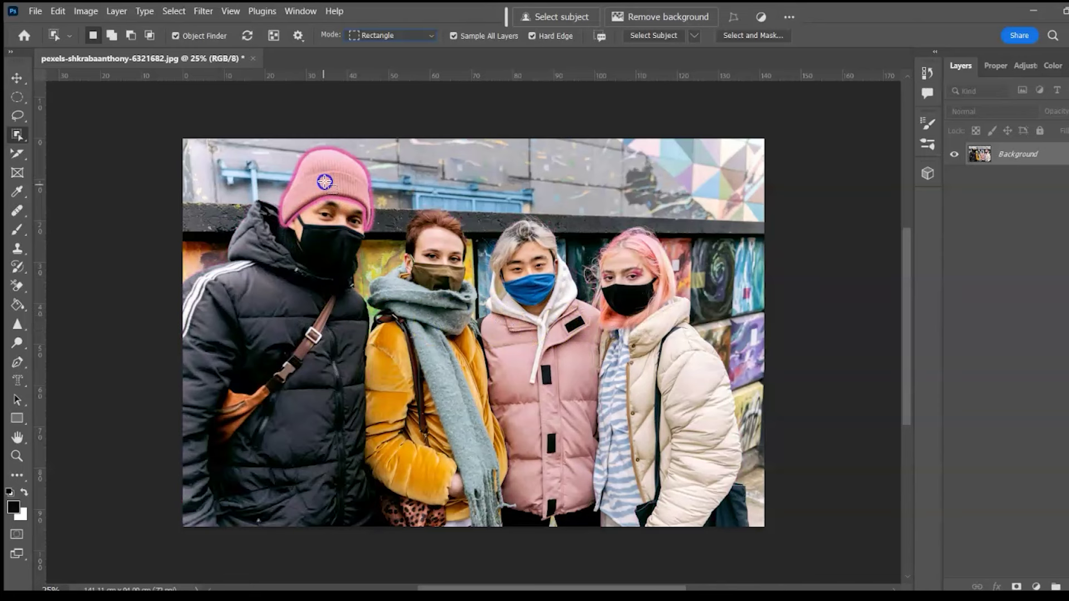
Step: Select the man in the black jacket with Object Finder and add his beige beanie to the selection
click(283, 330)
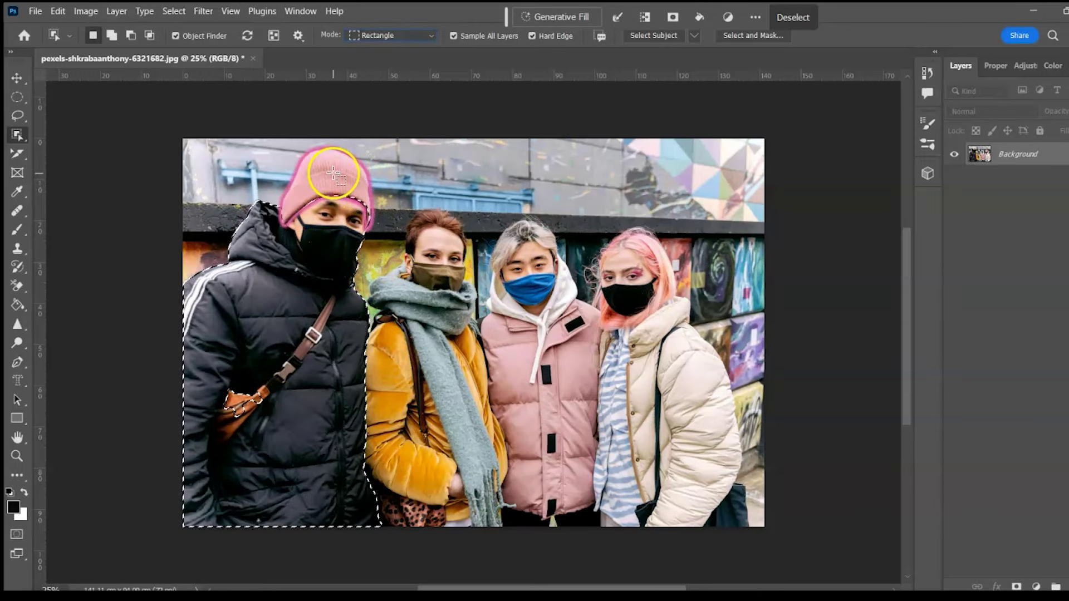
click(112, 35)
click(325, 167)
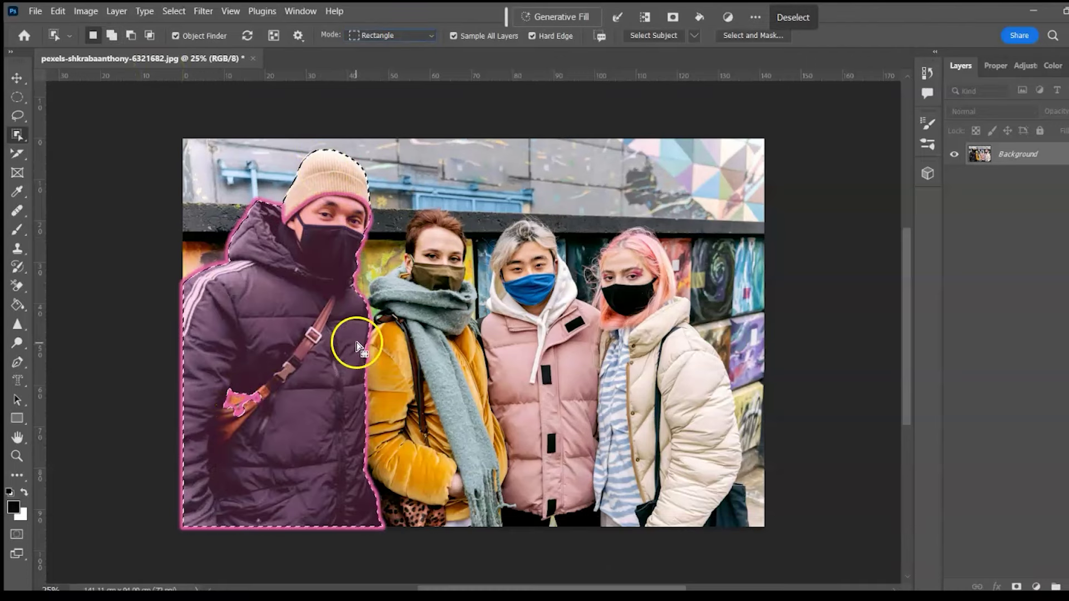
Step: Add the man's orange bag to the selection in Lasso mode, and preview the cutout with a layer mask that is undone
click(426, 35)
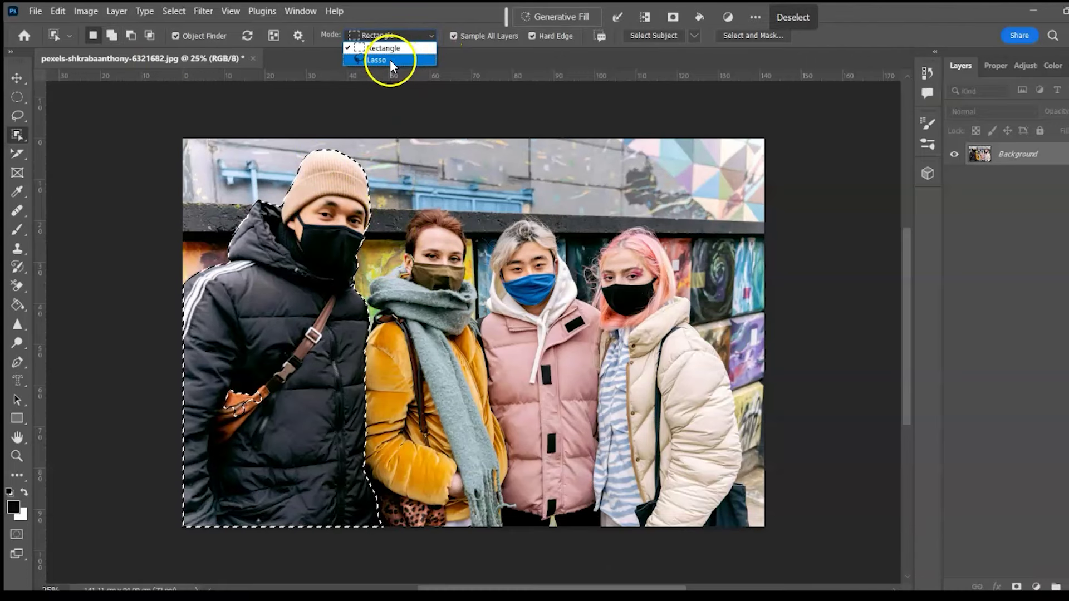
click(390, 60)
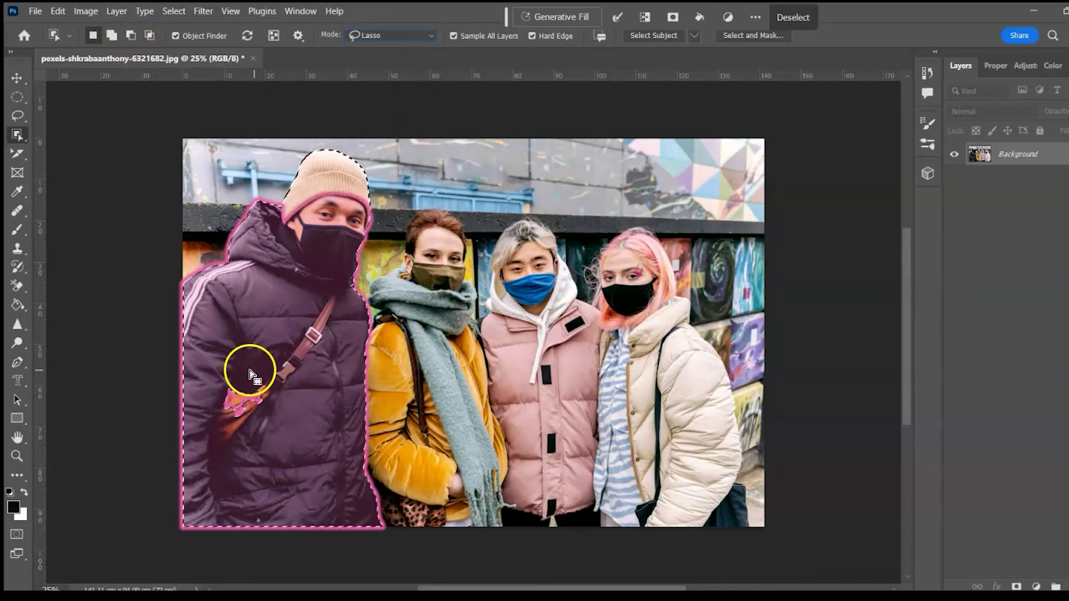
key(shift)
mouse_move(276, 411)
mouse_down()
mouse_move(234, 377)
mouse_move(251, 375)
mouse_up()
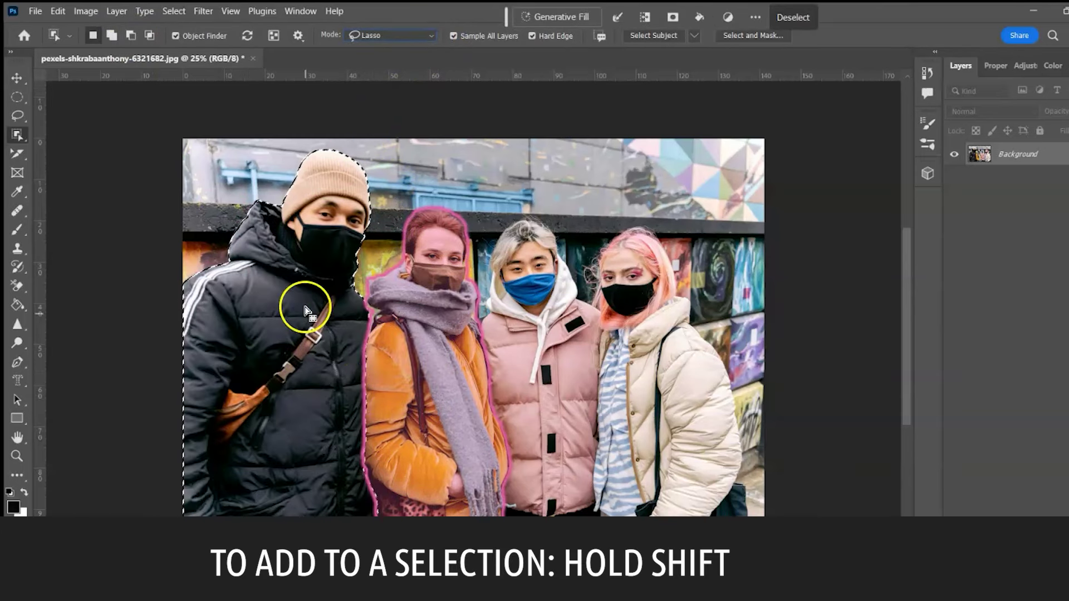
click(1014, 586)
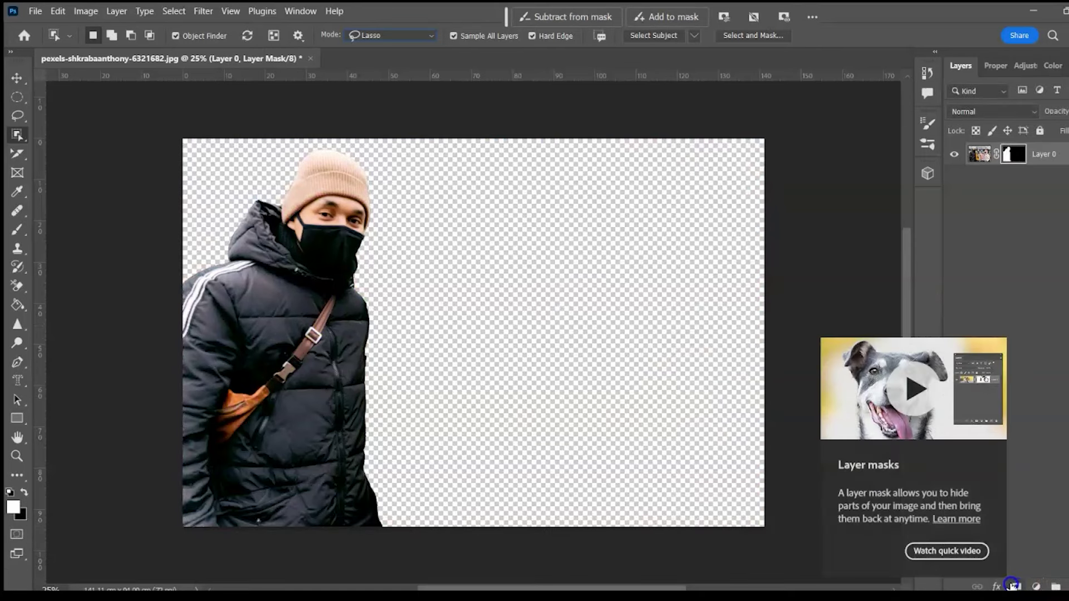
key(ctrl+z)
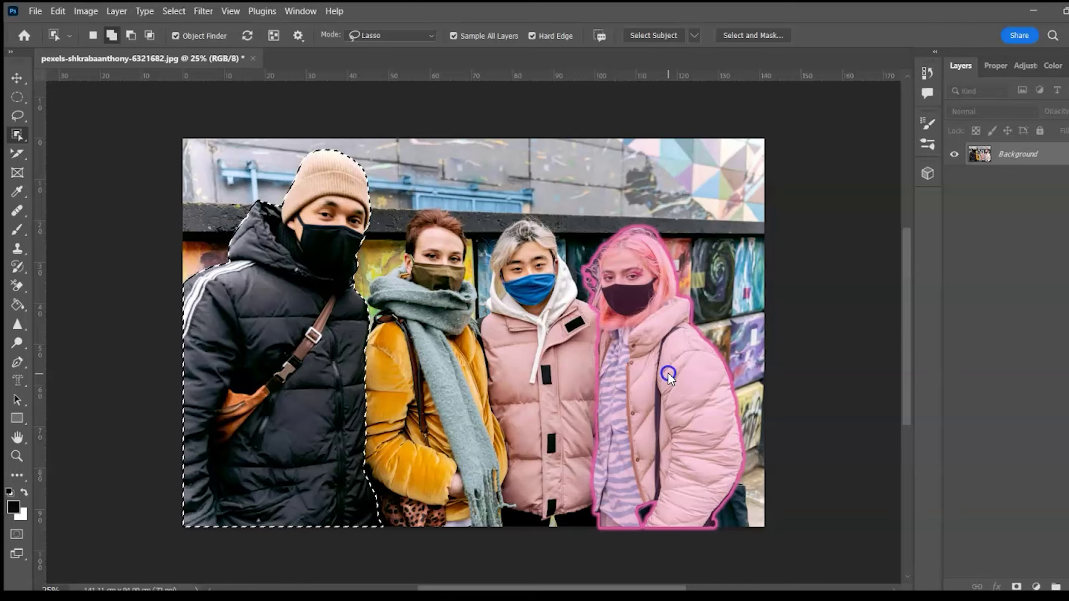
Step: Add the pink-haired person to the man's selection, and preview both with a layer mask that is undone
click(668, 374)
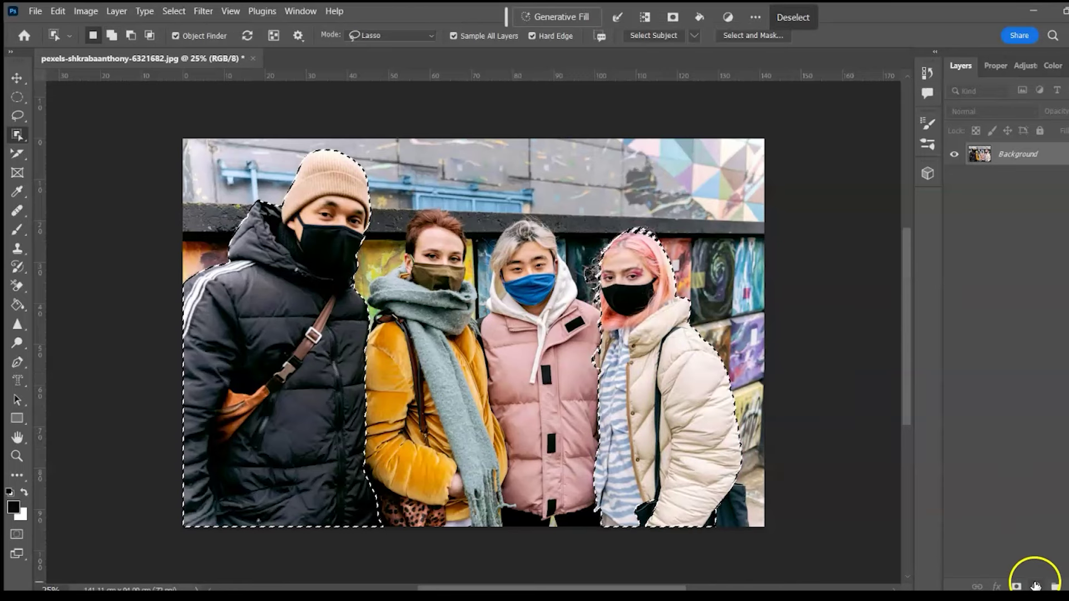
click(1020, 586)
key(ctrl+z)
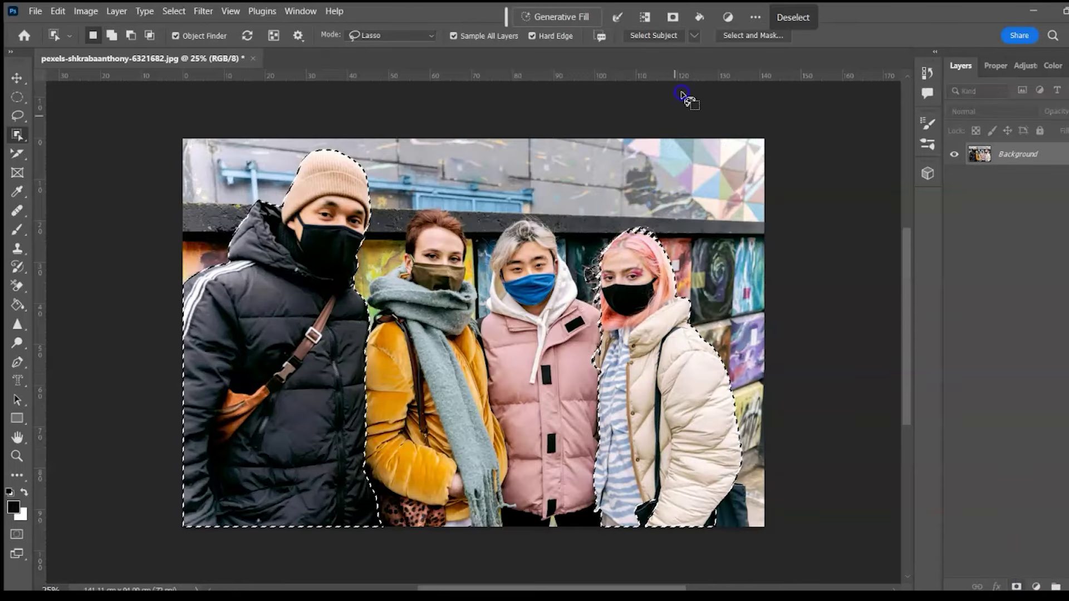
Step: Clear the selection and run Select Subject on the group photo
click(790, 19)
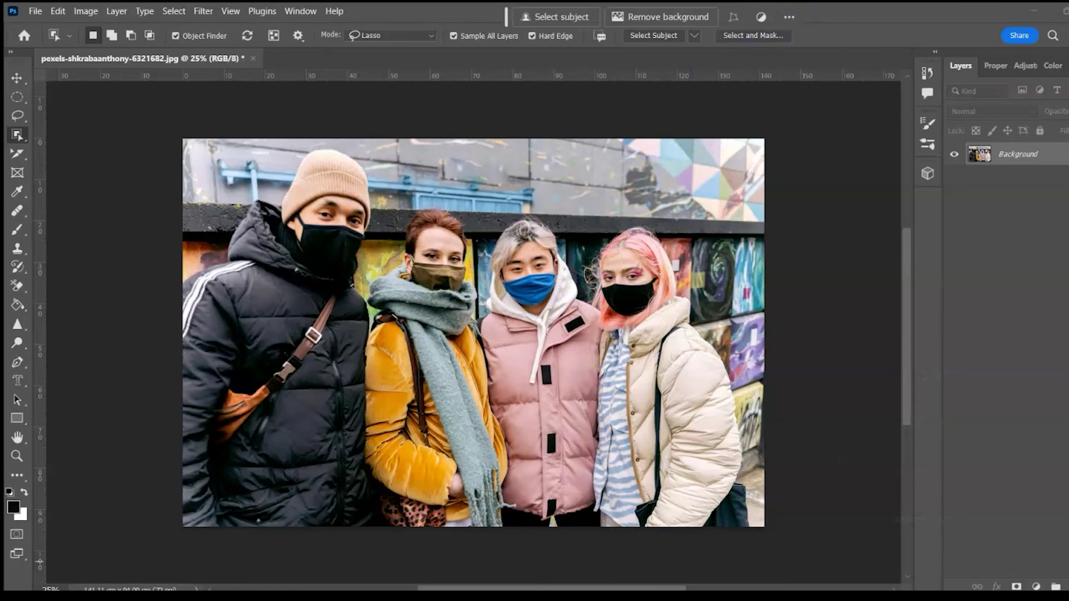
click(653, 35)
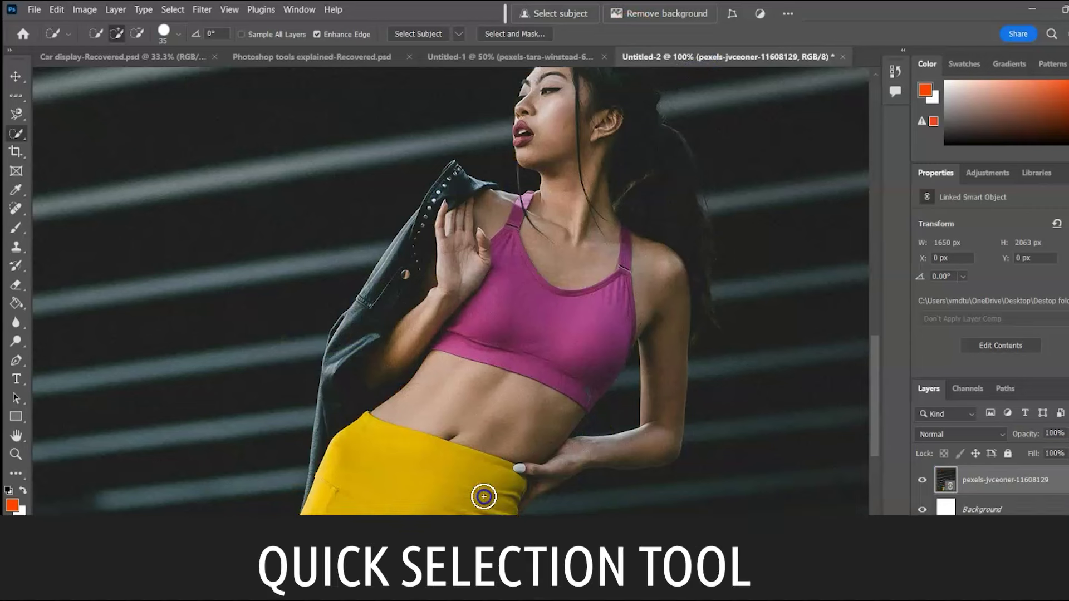
Step: Select the yellow leggings with the Quick Selection tool at brush size 35 and subtract the gap between the legs
drag(875, 379, 864, 405)
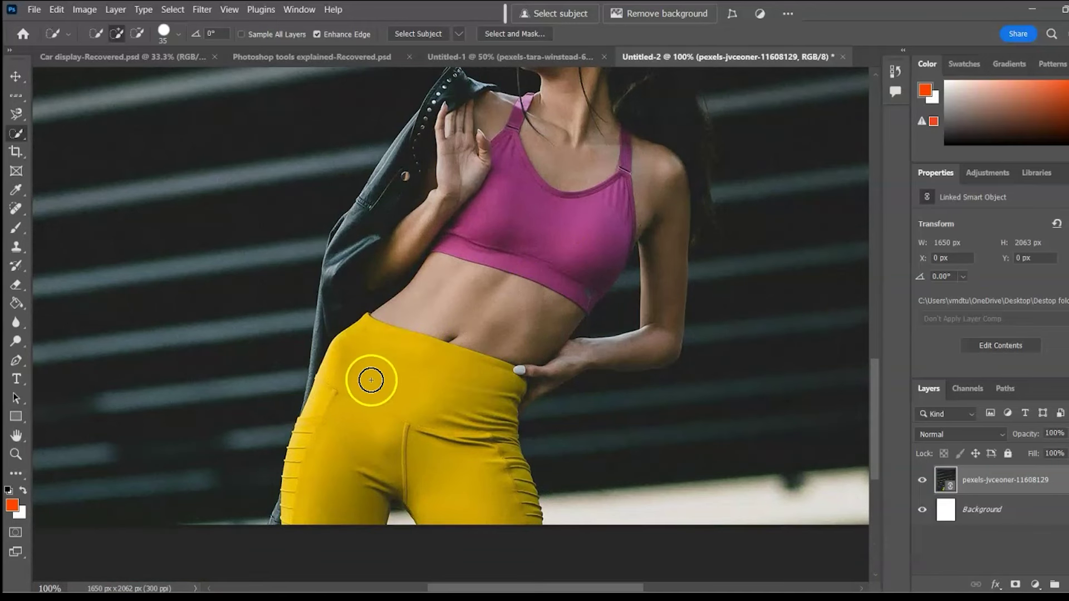
mouse_move(368, 351)
mouse_down()
mouse_move(386, 387)
mouse_move(415, 371)
mouse_up()
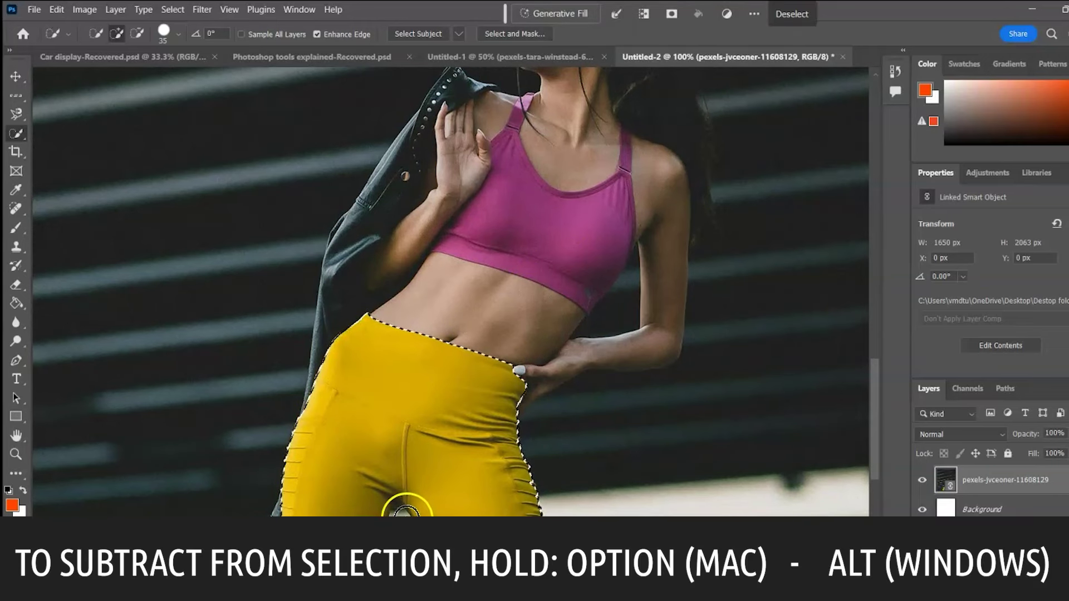
click(138, 33)
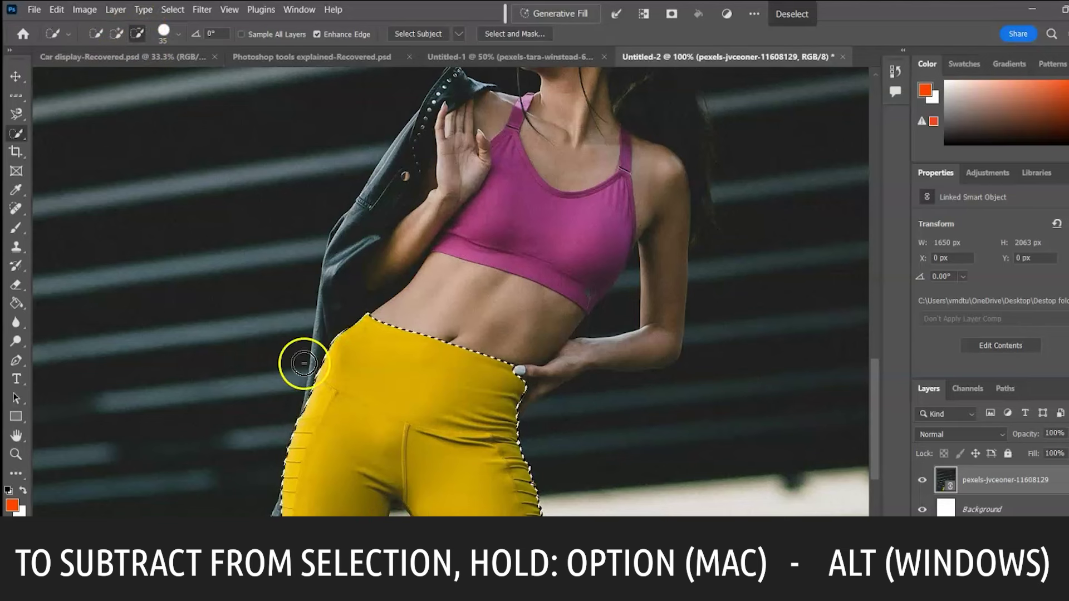
click(398, 522)
mouse_move(396, 521)
mouse_down()
mouse_move(498, 540)
mouse_move(398, 507)
mouse_up()
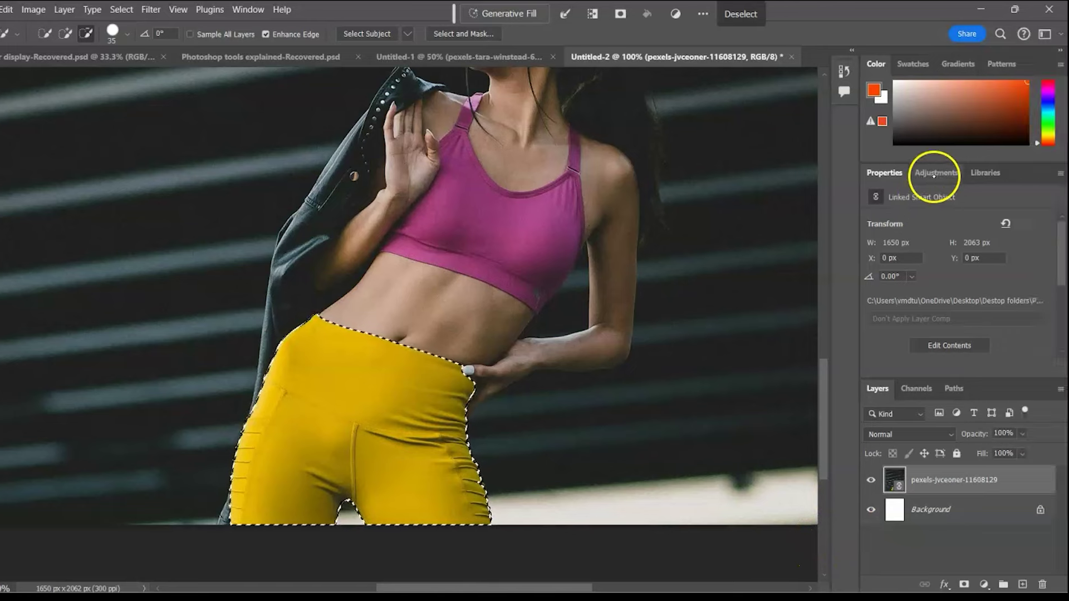
Step: Add a Hue/Saturation adjustment to the selected leggings, turn on Colorize and shift the hue
click(987, 173)
click(1050, 310)
click(943, 353)
drag(886, 277, 1024, 277)
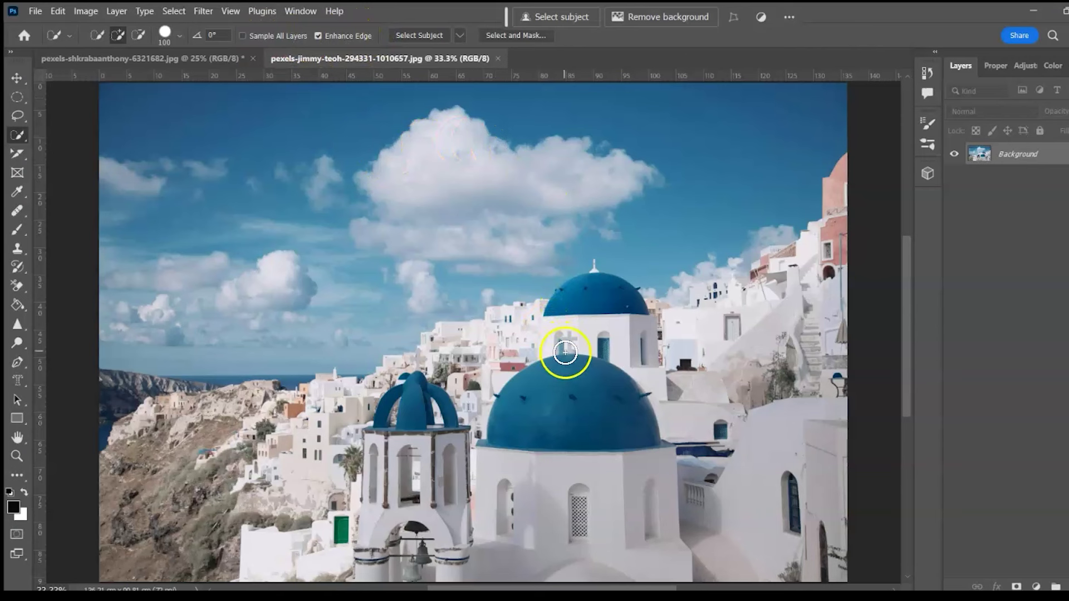
Step: Select the two round blue domes with the Quick Selection tool at brush size 100, and clear the selection
drag(552, 389, 554, 397)
click(597, 284)
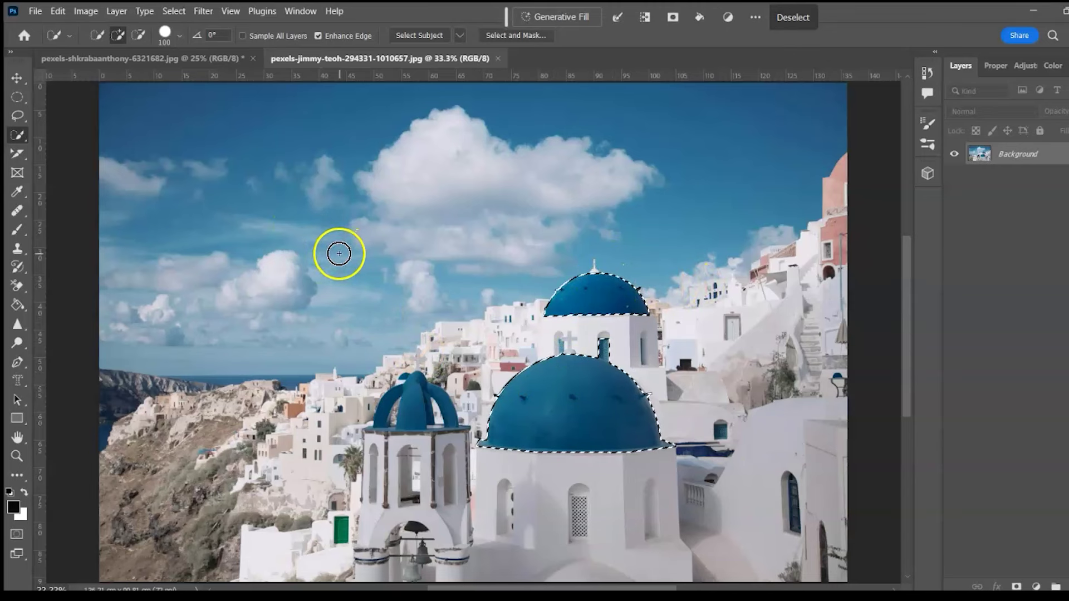
key(ctrl+d)
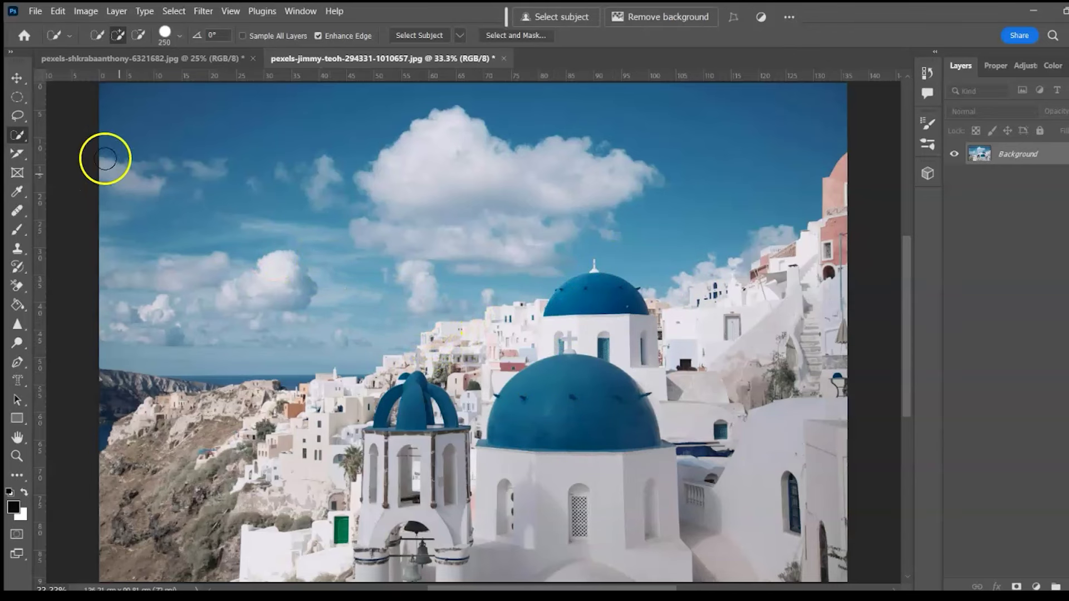
Step: Select the whole sky with the Quick Selection tool at brush size 250, and reduce the brush size to 125
mouse_move(121, 115)
mouse_down()
mouse_move(248, 267)
mouse_move(374, 299)
mouse_move(539, 215)
mouse_move(707, 143)
mouse_move(766, 131)
mouse_up()
key(bracketleft)
key(bracketleft)
key(bracketleft)
key(bracketleft)
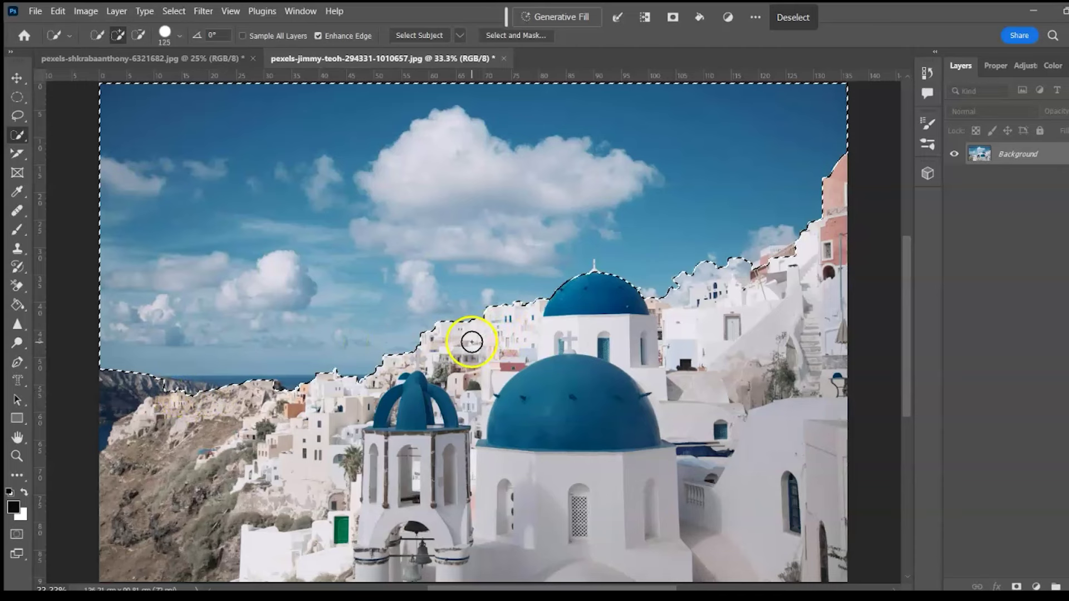
Step: Subtract the rocky hilltop along the horizon from the sky selection with the Quick Selection tool
scroll(471, 339, up, 2)
drag(471, 339, 556, 317)
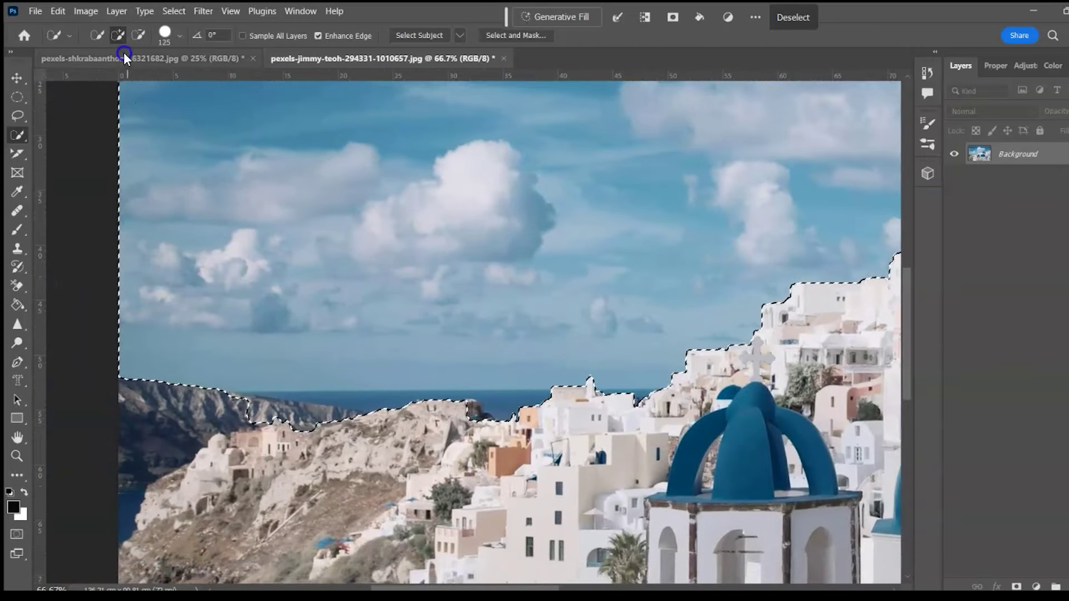
mouse_move(313, 430)
mouse_down()
mouse_move(241, 433)
mouse_move(274, 411)
mouse_move(353, 425)
mouse_move(468, 419)
mouse_up()
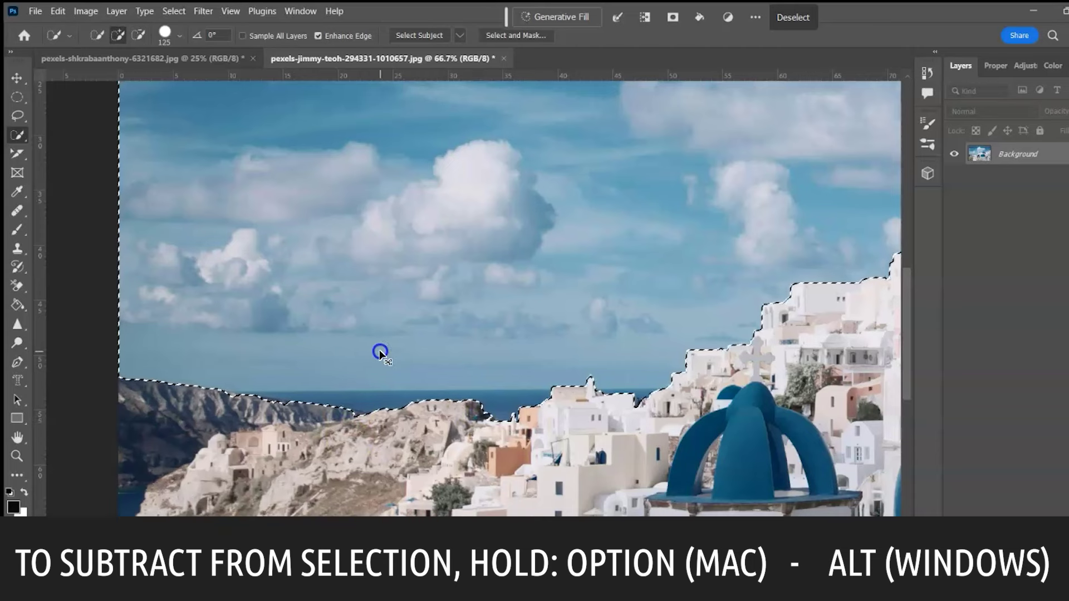
Step: Add a Curves adjustment masked to the selected sky and pull the curve down to darken it
key(ctrl+0)
drag(1042, 234, 1052, 217)
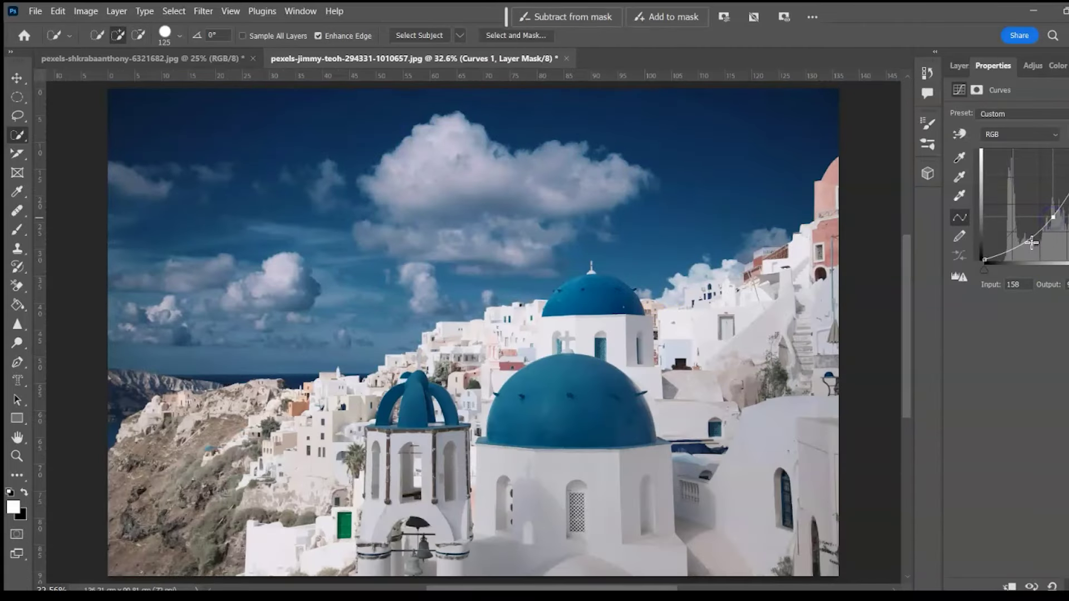
Step: Select the dark blue corner of the sky with the Magic Wand using Point Sample at tolerance 10, and clear the selection
click(18, 135)
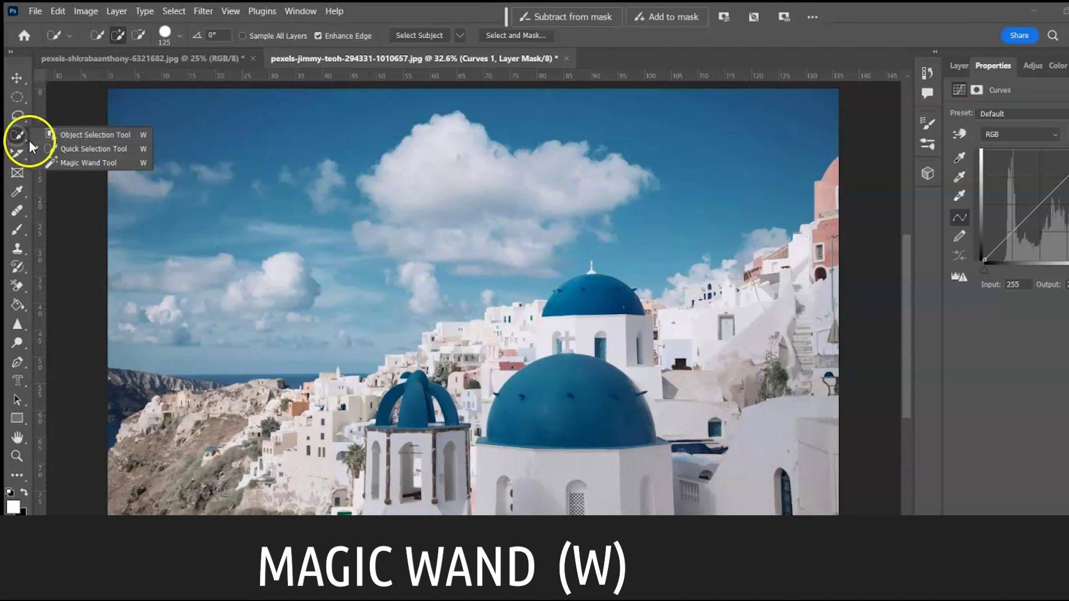
click(60, 163)
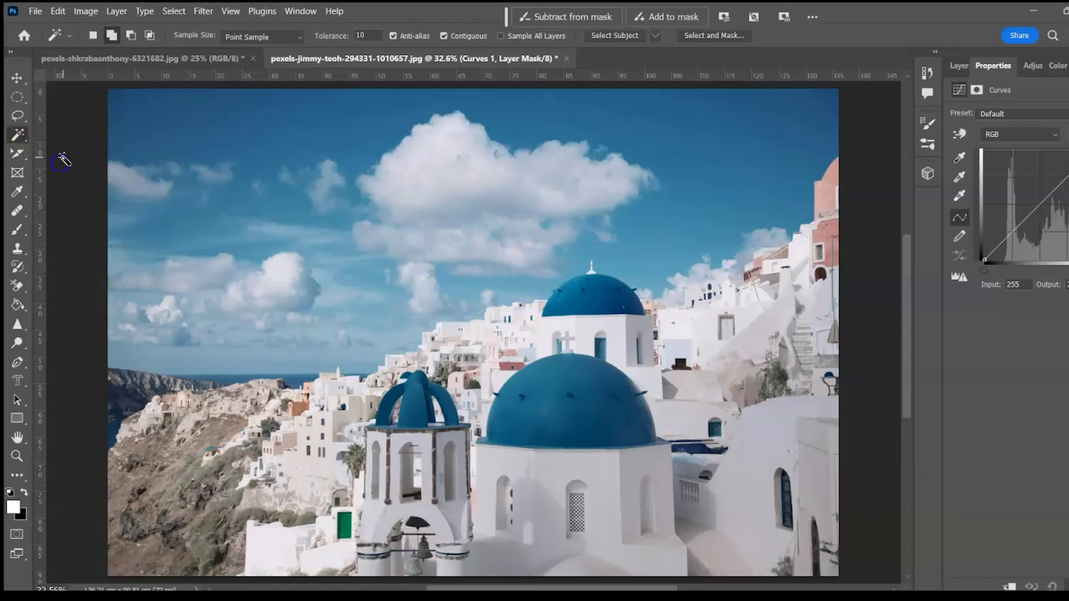
click(164, 113)
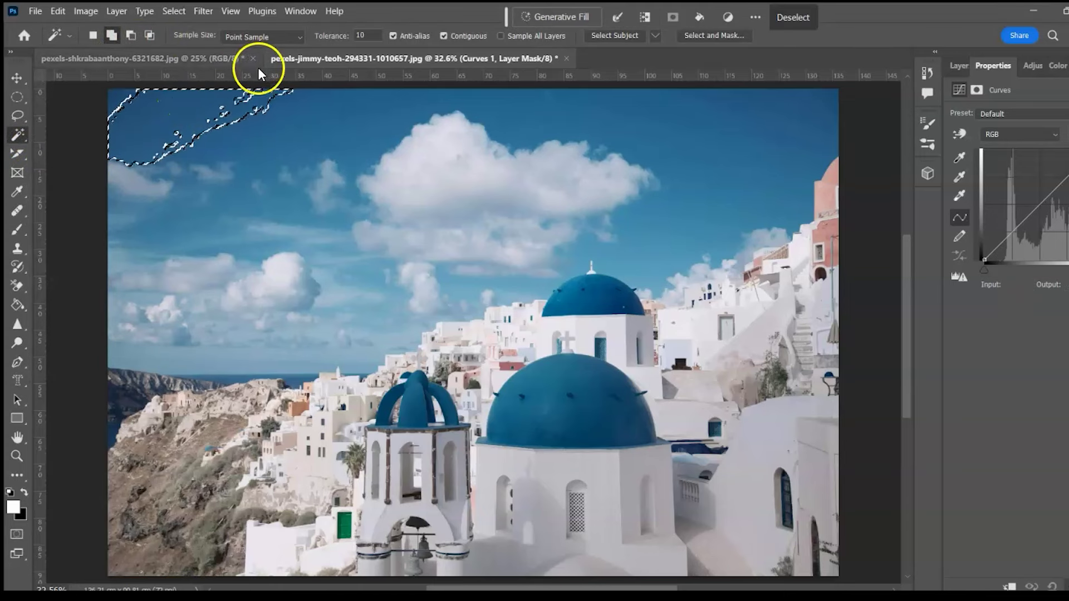
key(ctrl+d)
Step: Sample the upper sky with the Magic Wand at 3 by 3 Average and at 31 by 31 Average, clearing each selection
click(284, 37)
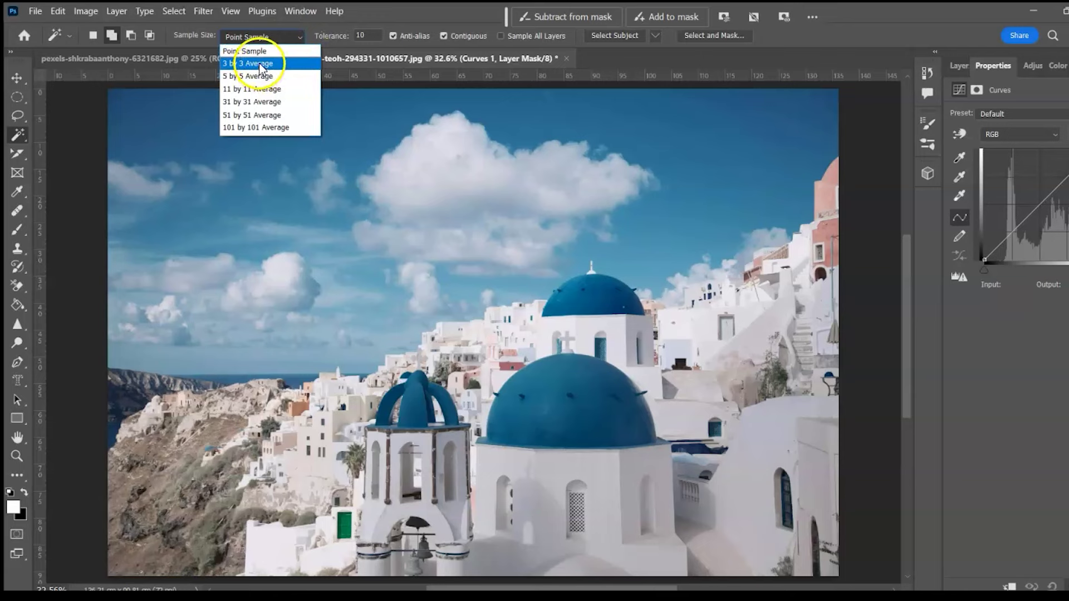
click(267, 64)
click(181, 116)
key(ctrl+d)
click(284, 37)
click(259, 98)
click(252, 118)
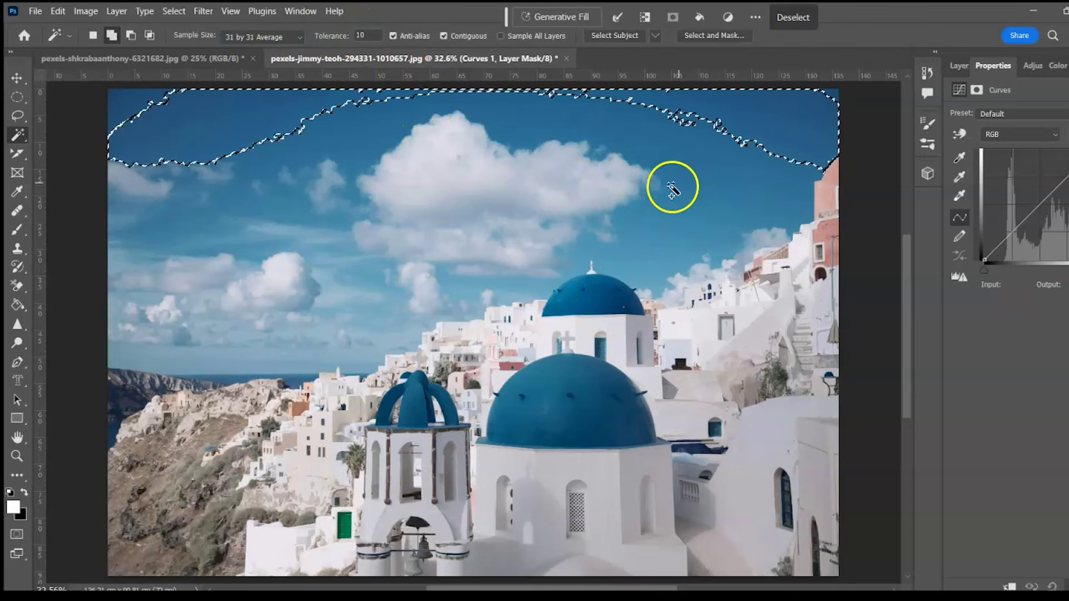
key(ctrl+d)
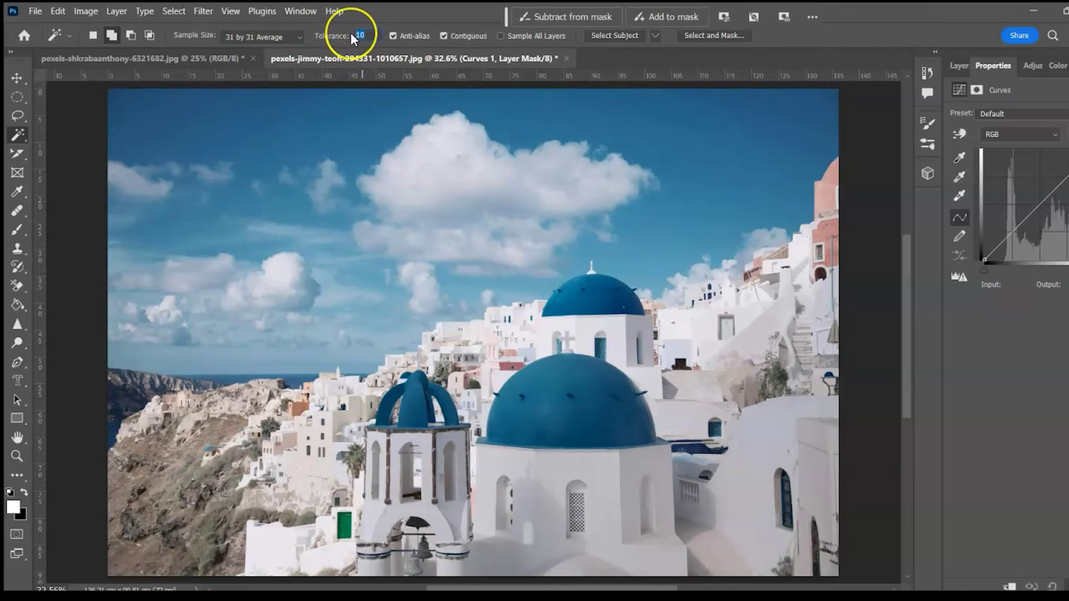
Step: Select the blue sky with the Magic Wand at tolerance 30, and sample it again with Contiguous turned off
click(213, 131)
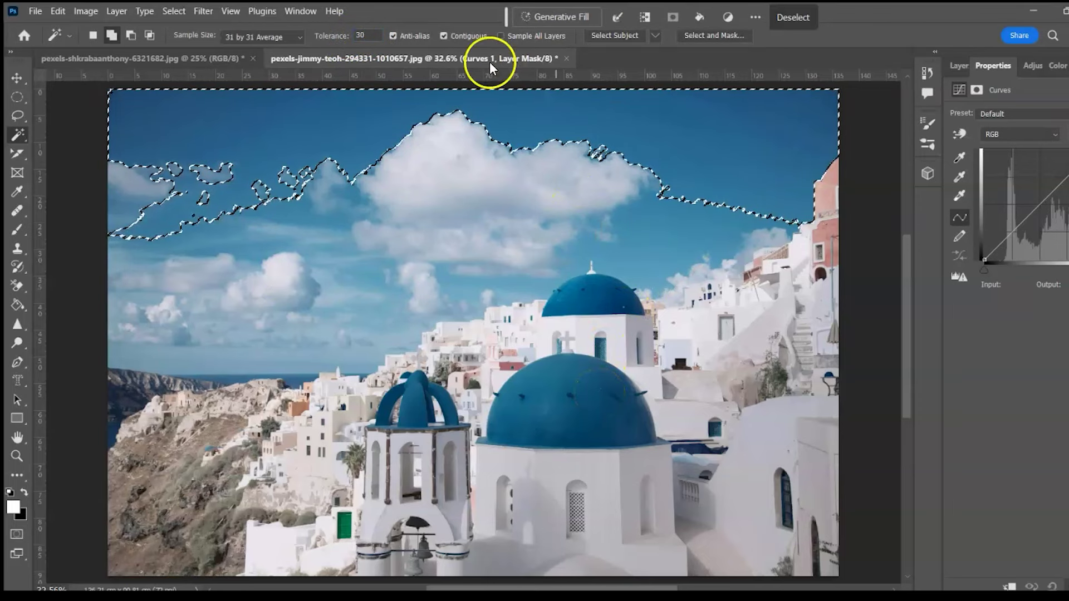
click(444, 35)
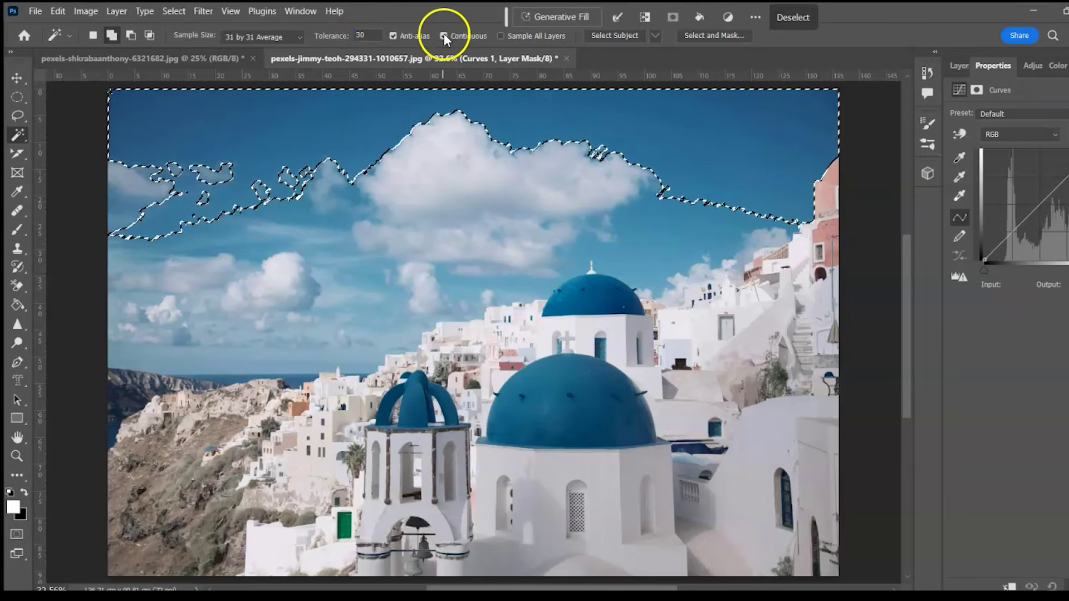
click(448, 84)
click(241, 116)
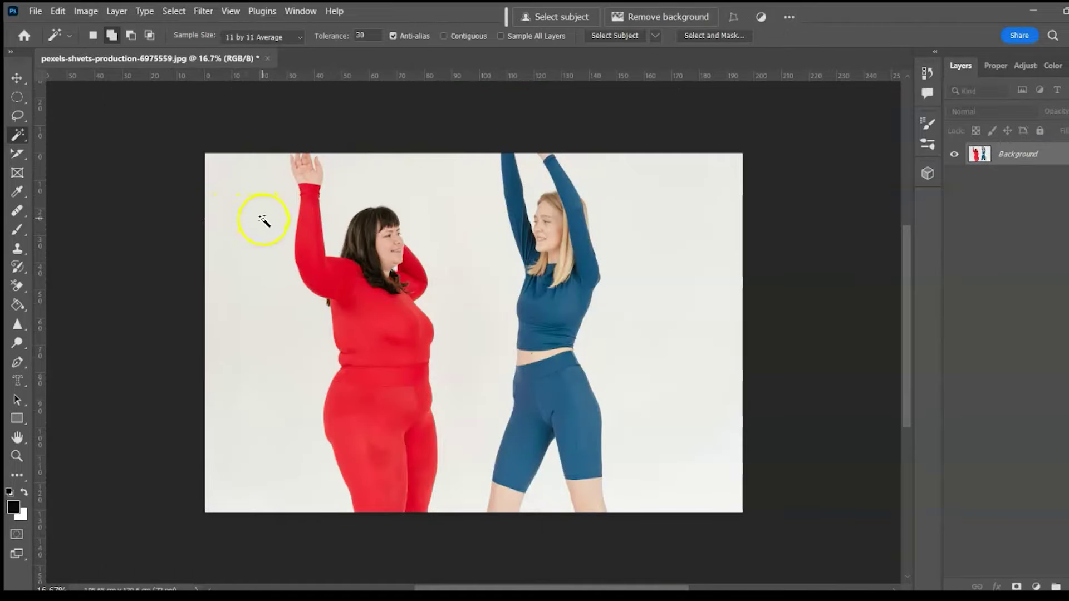
Step: Mask out the white background behind the two women by selecting it with the Magic Wand, inverting the selection and adding a layer mask
click(264, 225)
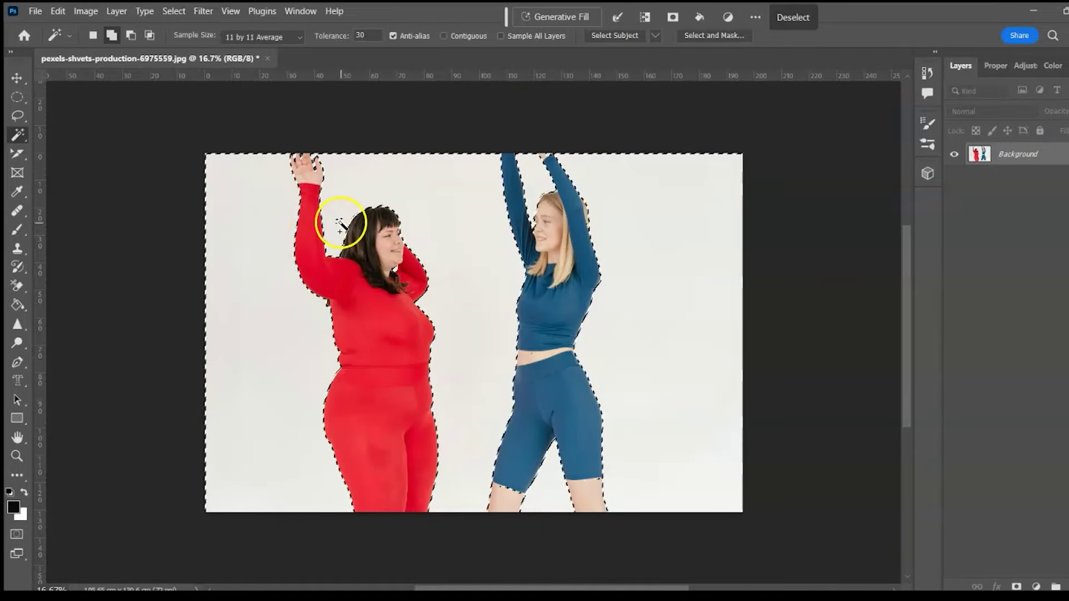
click(182, 18)
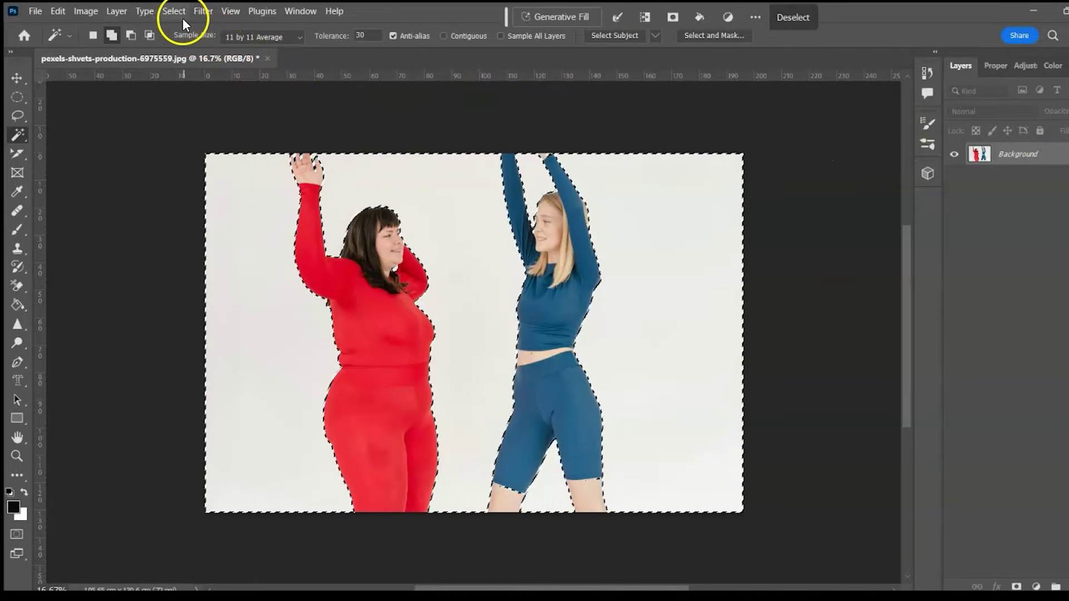
click(193, 64)
click(1023, 584)
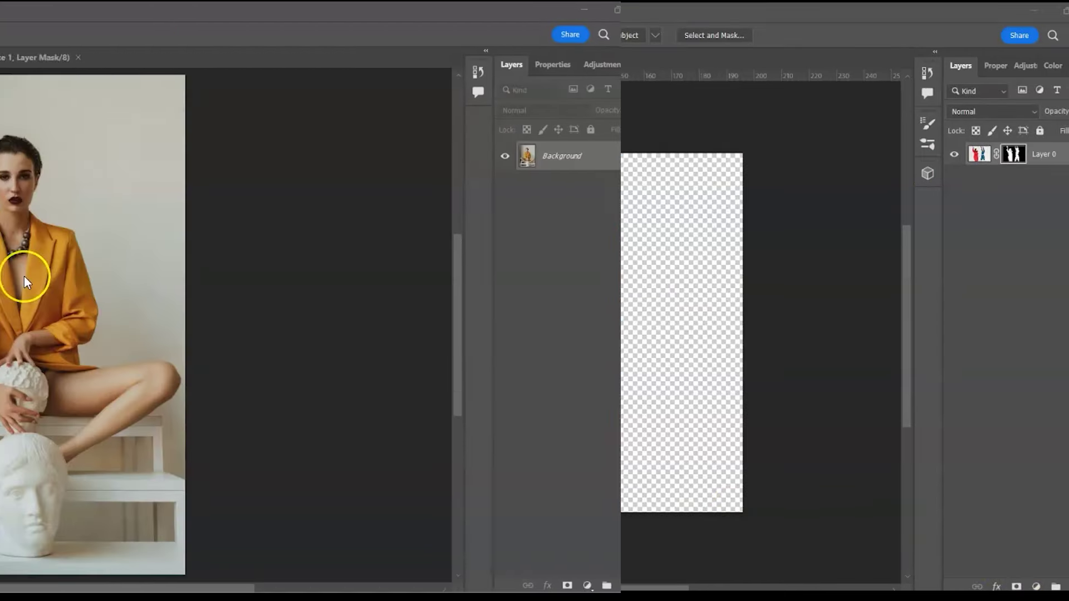
Step: Draw a crop box about 2041 × 2686 px around the head and shoulders of the woman in the yellow blazer
key(ctrl+plus)
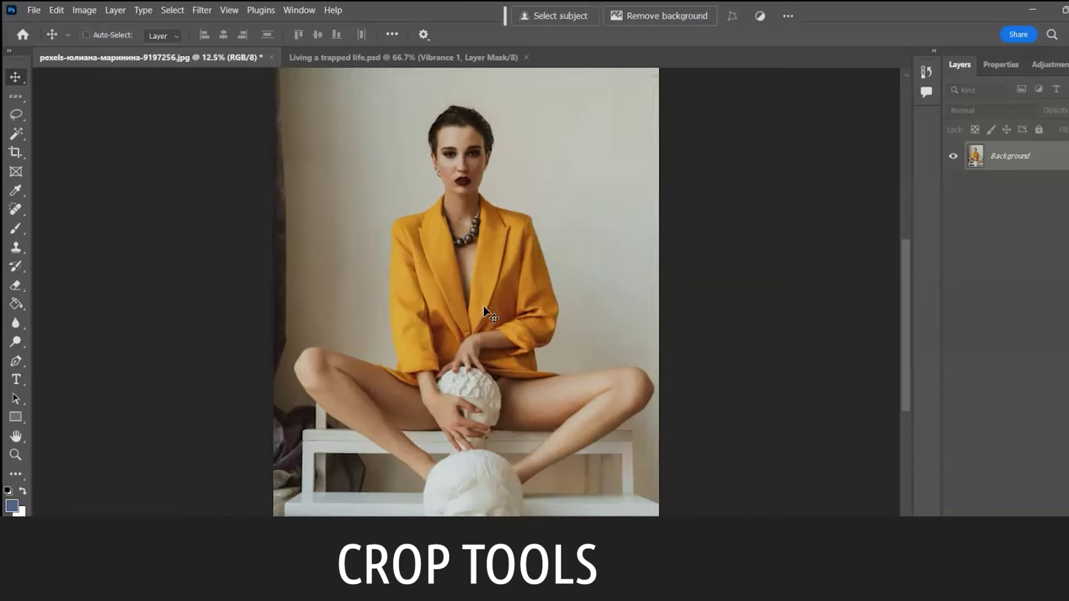
key(ctrl+plus)
drag(900, 289, 897, 266)
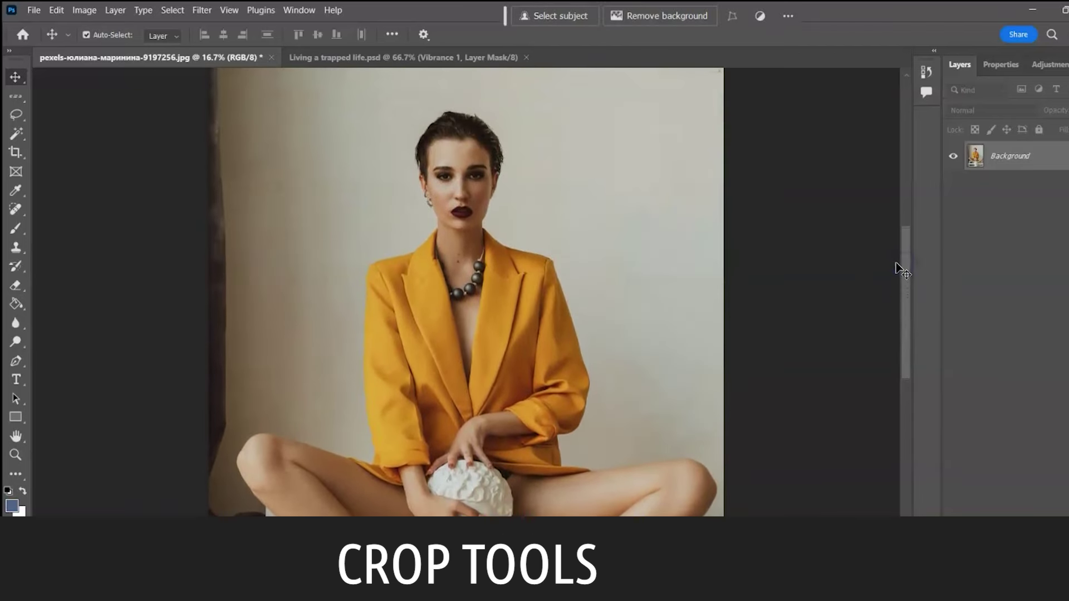
click(26, 153)
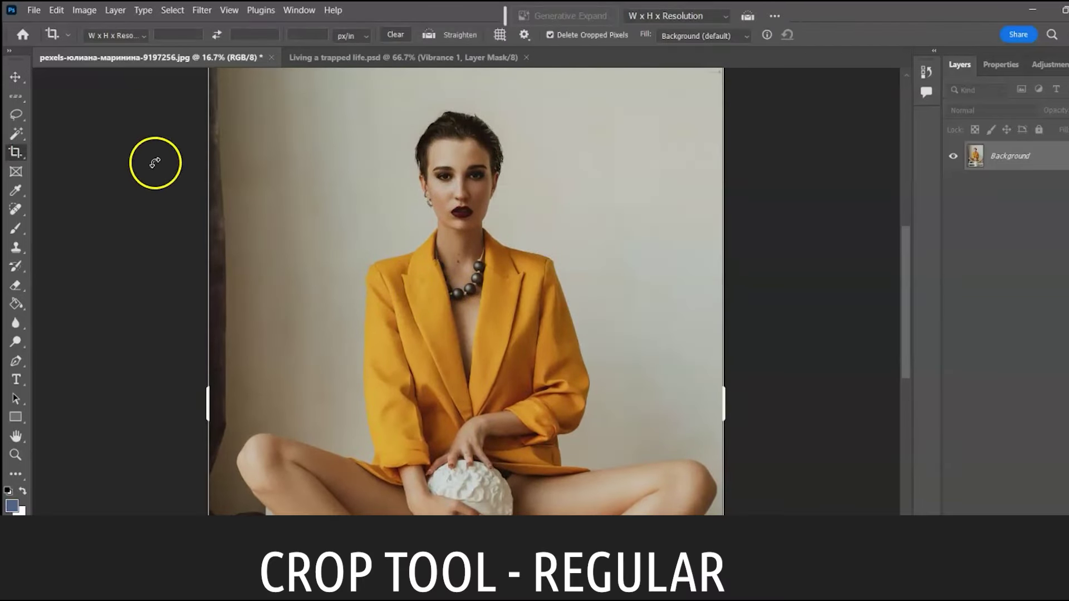
drag(356, 93, 559, 339)
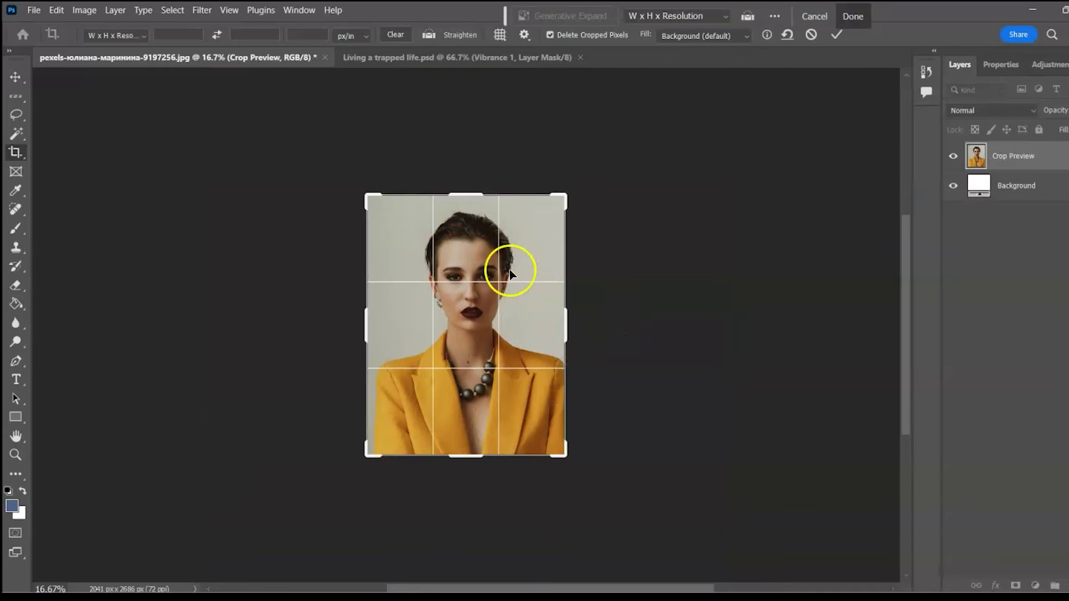
Step: Tighten the crop box on all four sides to about 1882 × 2470 px and apply the crop
mouse_move(462, 211)
mouse_down()
mouse_move(470, 250)
mouse_move(464, 199)
mouse_up()
drag(370, 325, 375, 325)
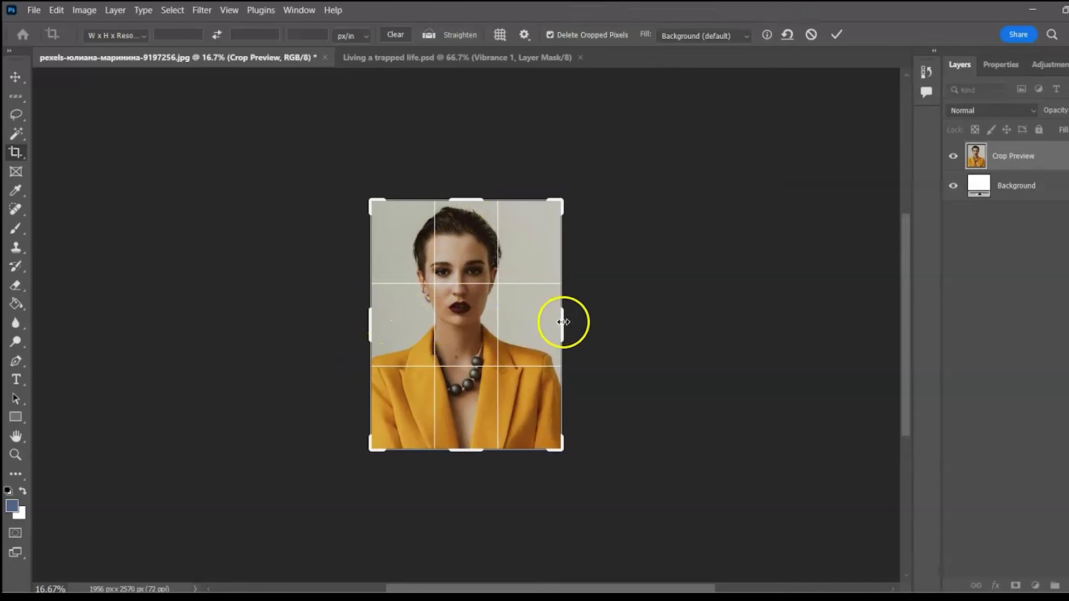
drag(570, 317, 559, 318)
drag(478, 457, 477, 446)
click(837, 35)
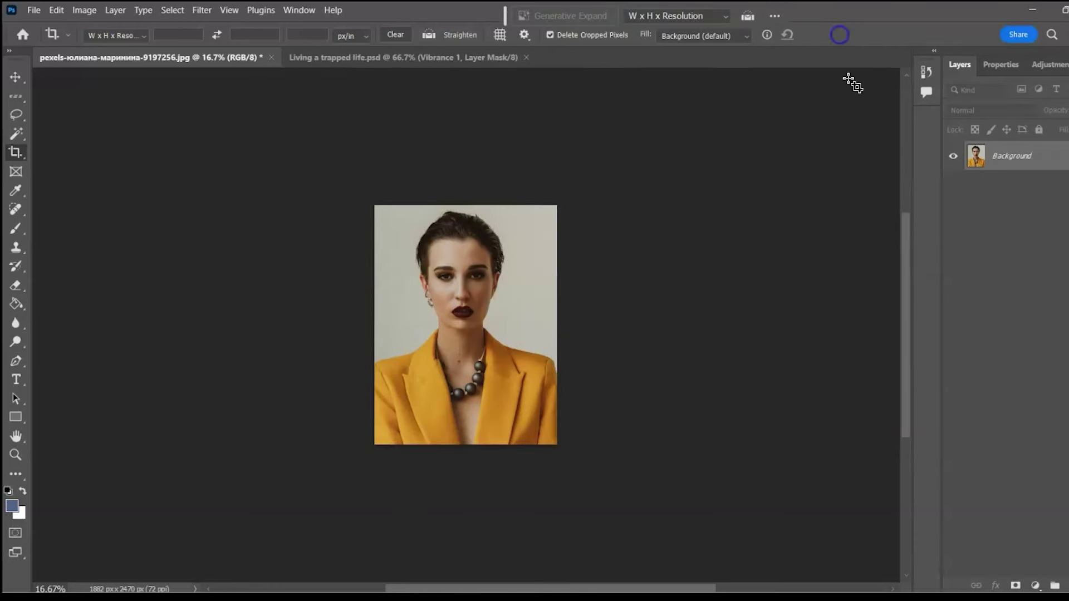
key(ctrl+0)
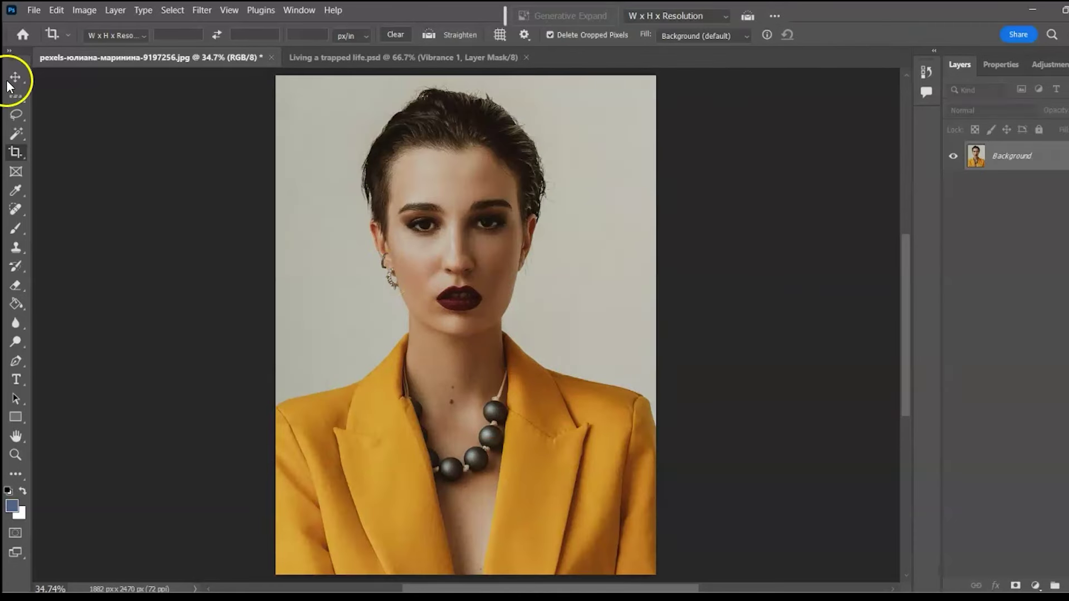
Step: Extend the crop box beyond the portrait's side edges with the Crop tool, adjust its vertical framing and apply it
click(17, 151)
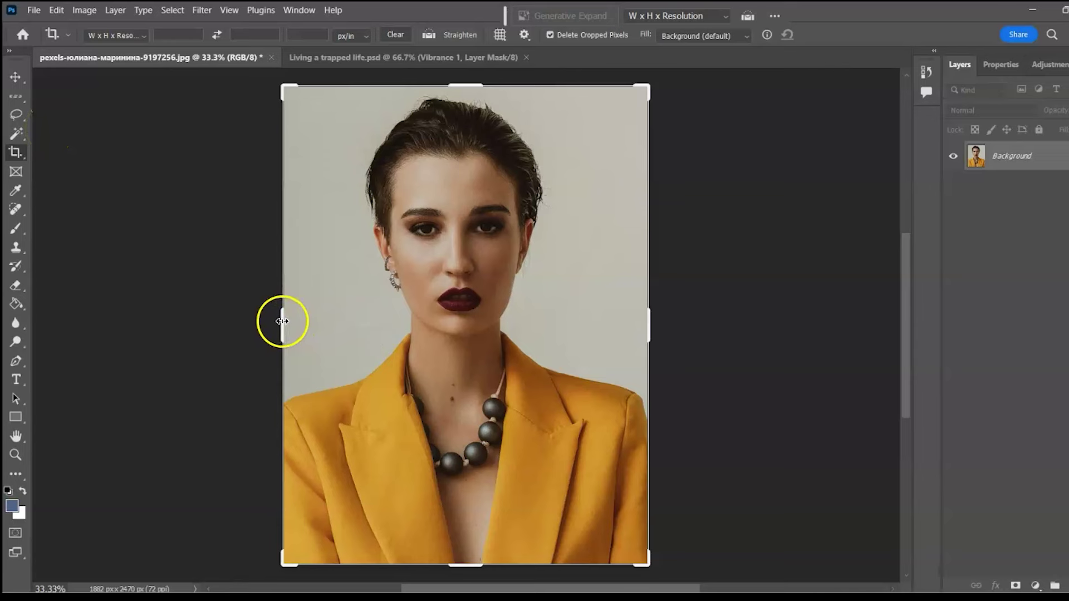
drag(282, 320, 272, 320)
drag(657, 318, 666, 318)
drag(465, 146, 462, 136)
drag(468, 509, 489, 485)
click(853, 17)
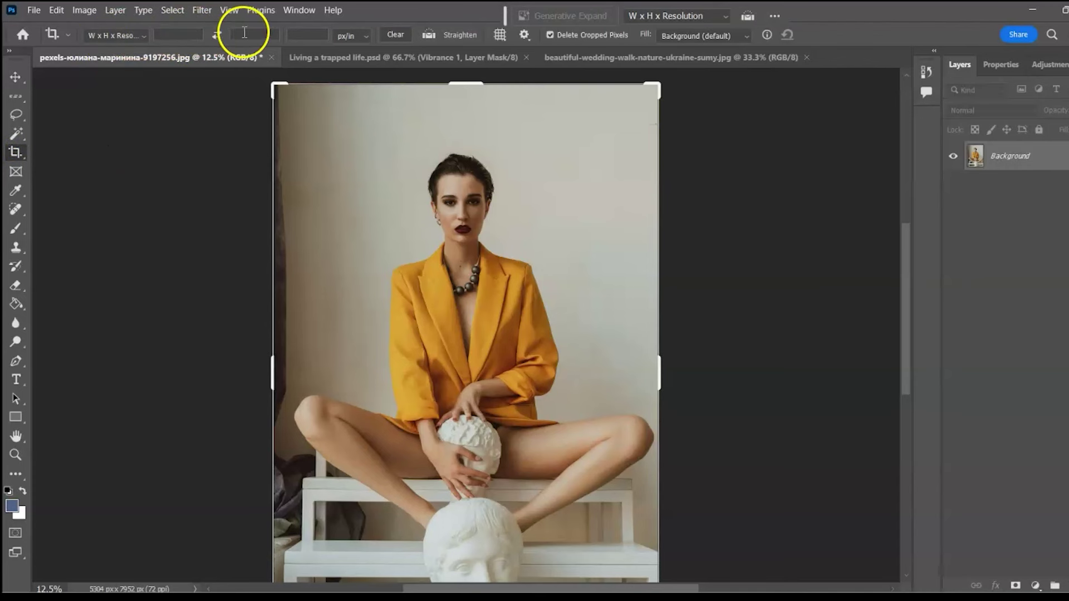
Step: Load the front image's dimensions into the crop settings and set the crop to 1080 × 1080 px at 300 px/in
click(142, 35)
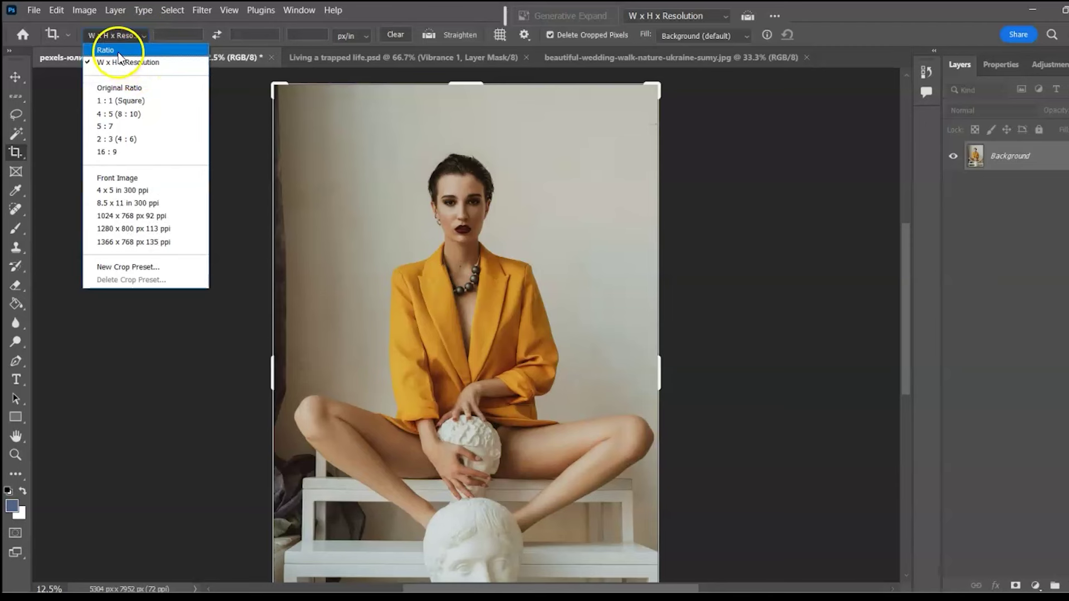
click(118, 50)
click(134, 35)
click(122, 175)
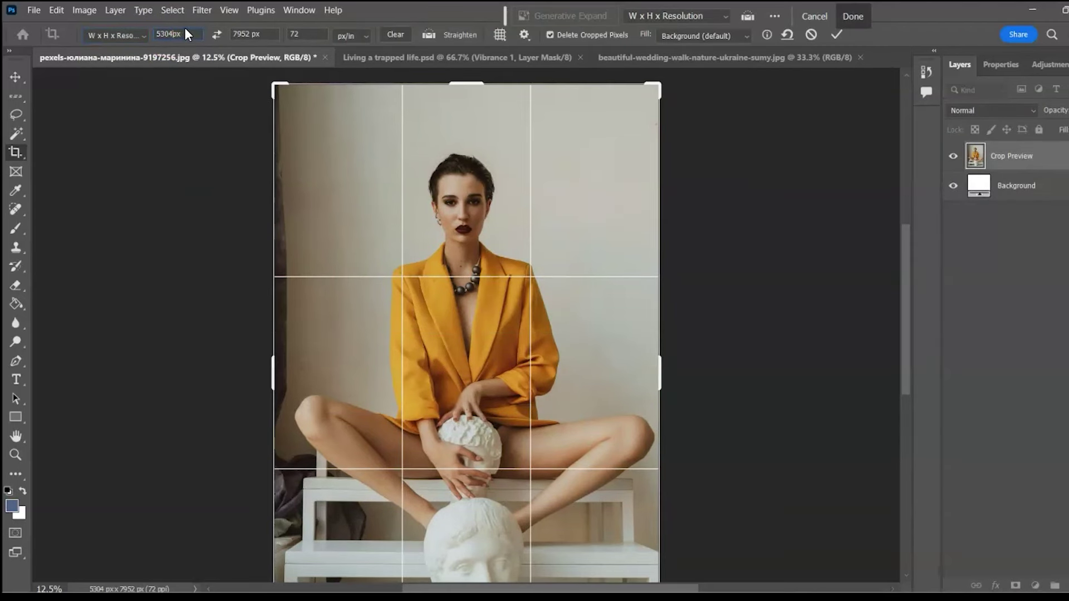
text(1080px)
click(269, 34)
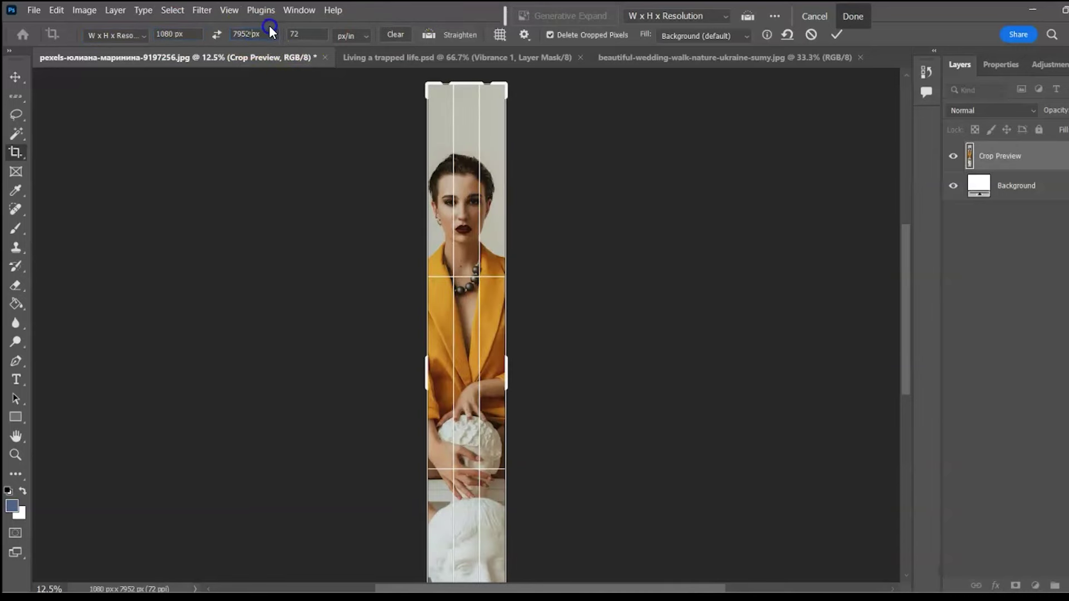
text(1080px)
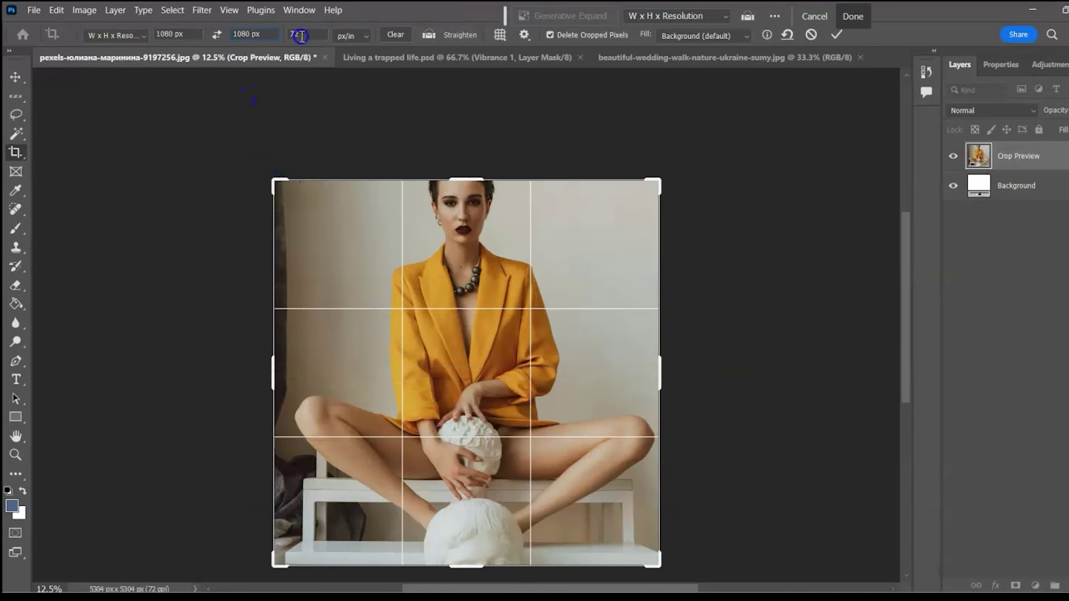
text(300)
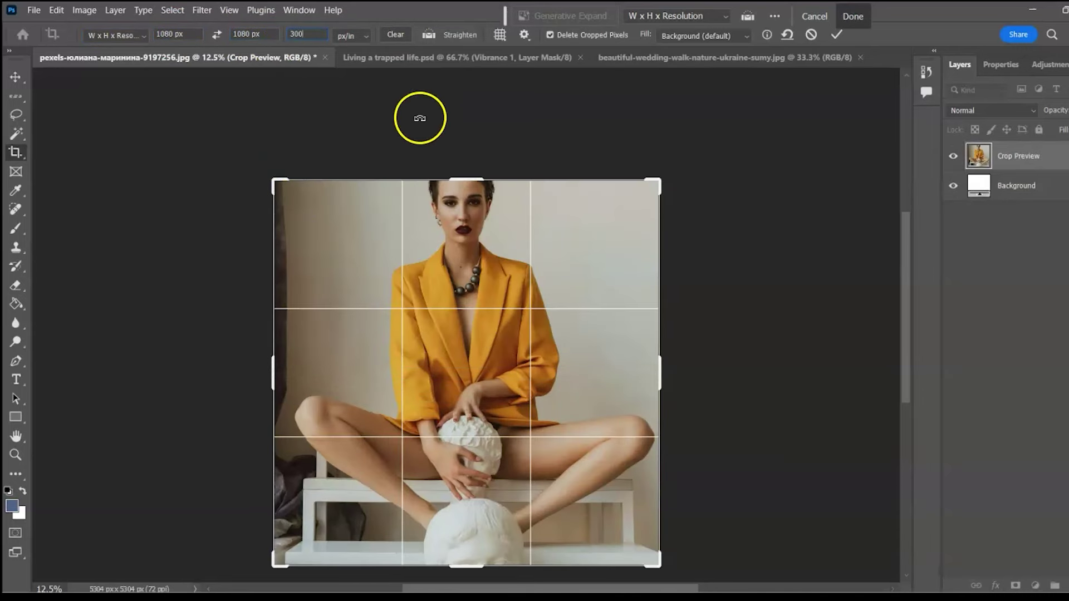
Step: Reposition the square crop to include the woman's whole head, narrow it slightly and apply the crop
drag(469, 260, 477, 231)
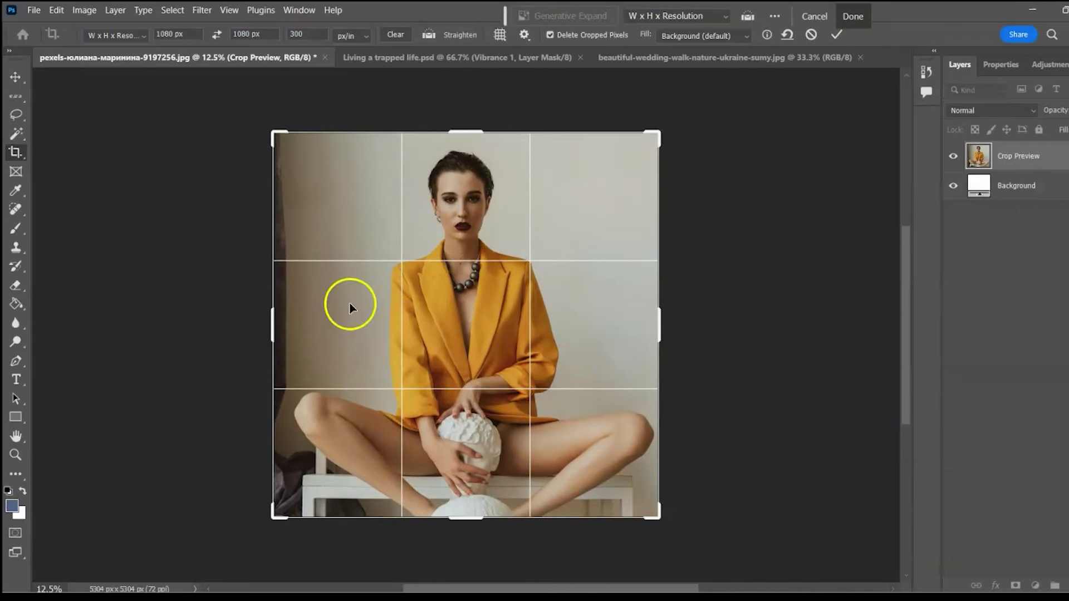
drag(272, 333, 280, 329)
click(837, 34)
Step: Switch to the wedding photo document and set the Crop tool's fill to Content-Aware Fill
key(ctrl+Tab)
key(Escape)
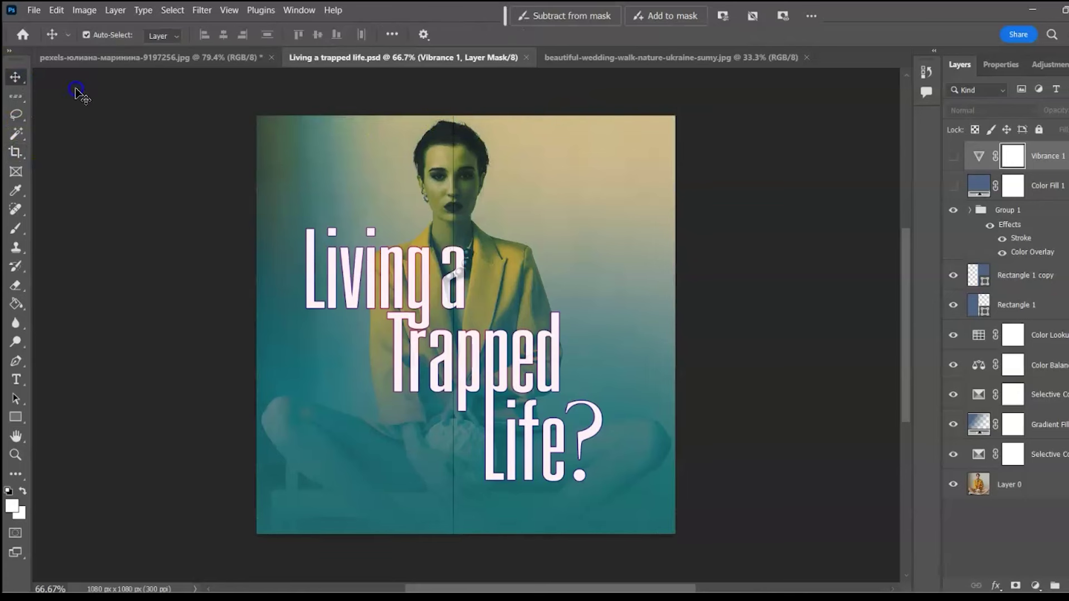
key(ctrl+Tab)
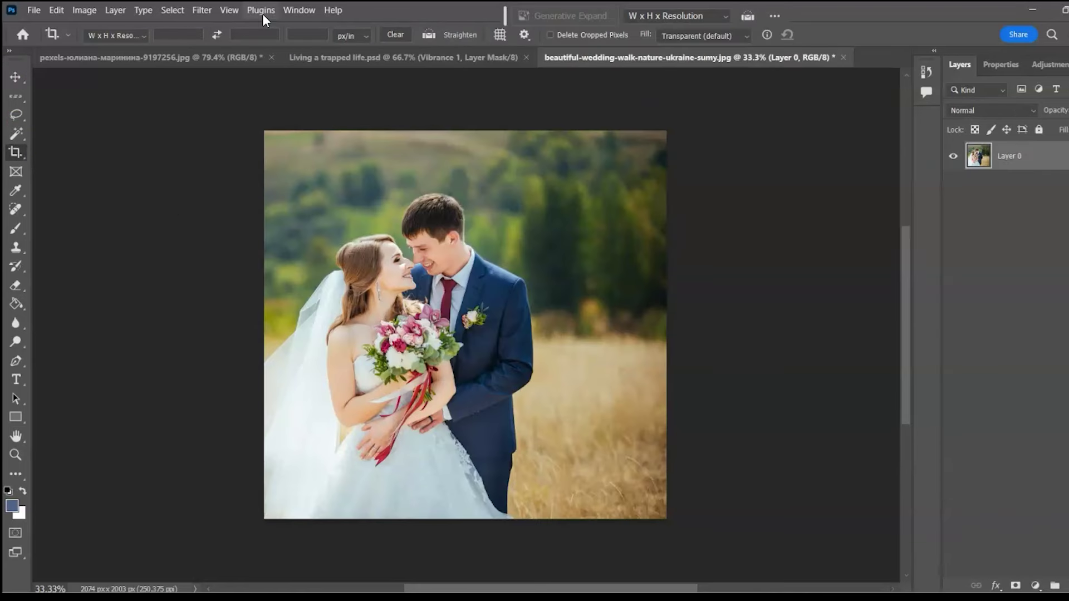
click(703, 35)
click(712, 78)
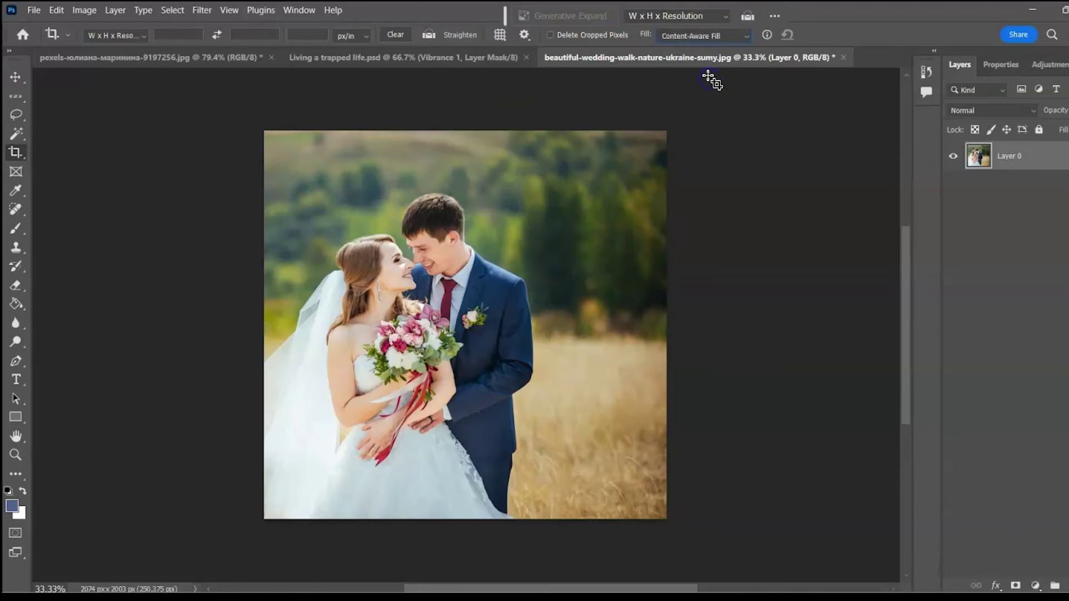
Step: Extend the crop box past the wedding photo's right edge and apply it to fill the added area
click(16, 152)
drag(682, 327, 734, 305)
click(854, 16)
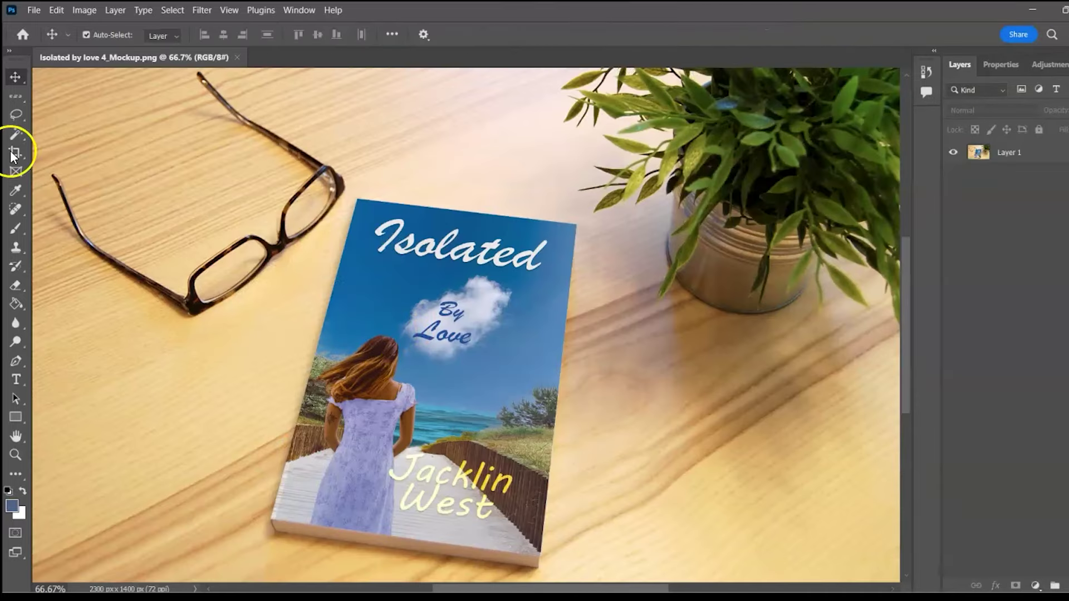
Step: Crop the book mockup to about 520 × 930 px around the cover with the regular Crop tool, and undo the crop
click(15, 153)
drag(348, 189, 555, 547)
click(837, 35)
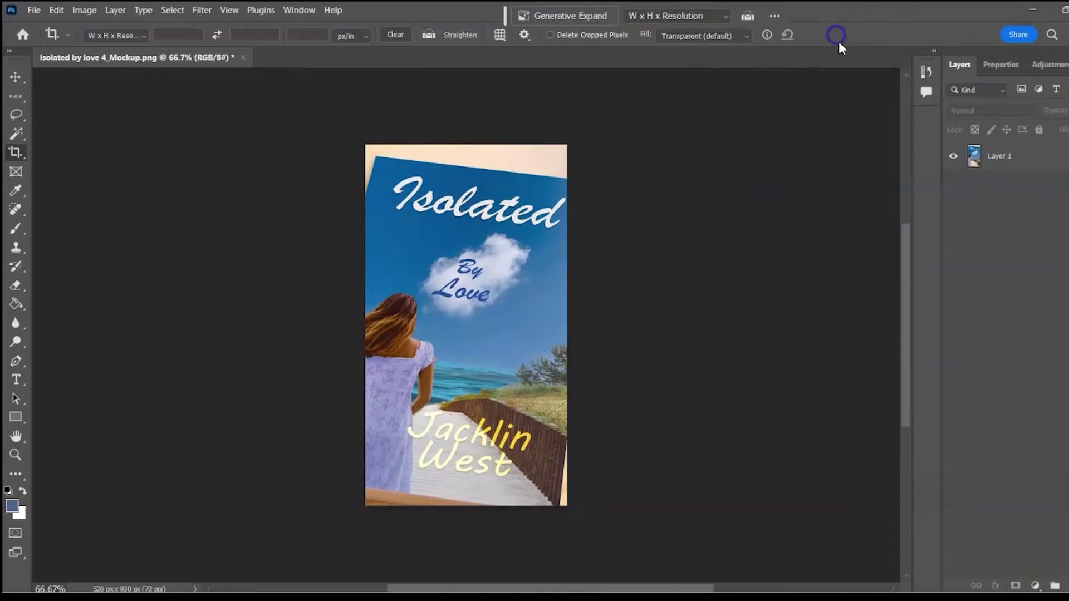
key(ctrl+z)
key(ctrl+0)
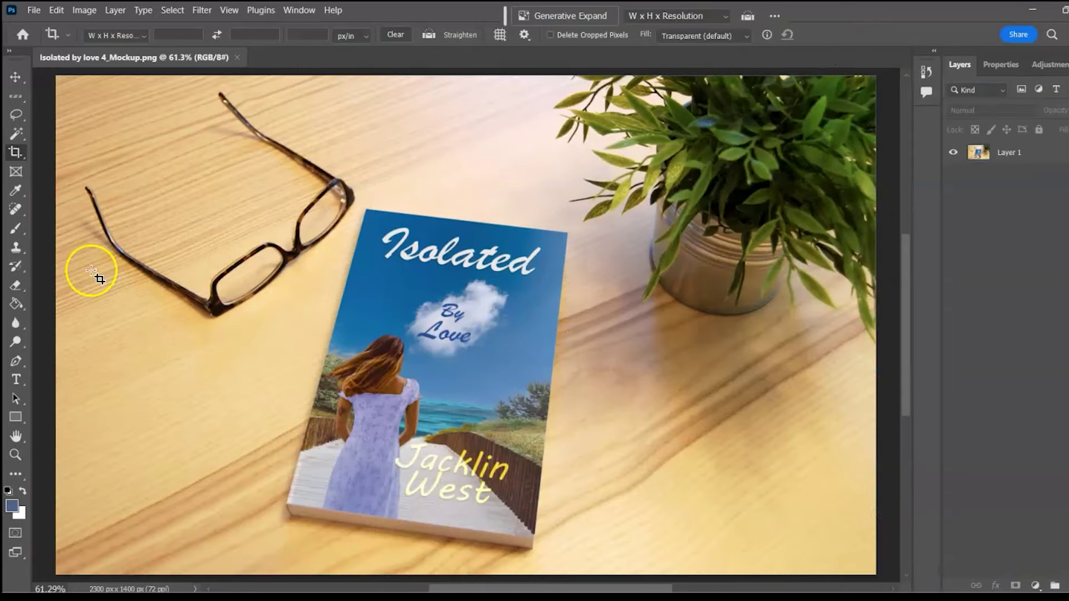
Step: Use the Perspective Crop tool to mark the four corners of the tilted book cover in the mockup image
right_click(15, 152)
click(50, 163)
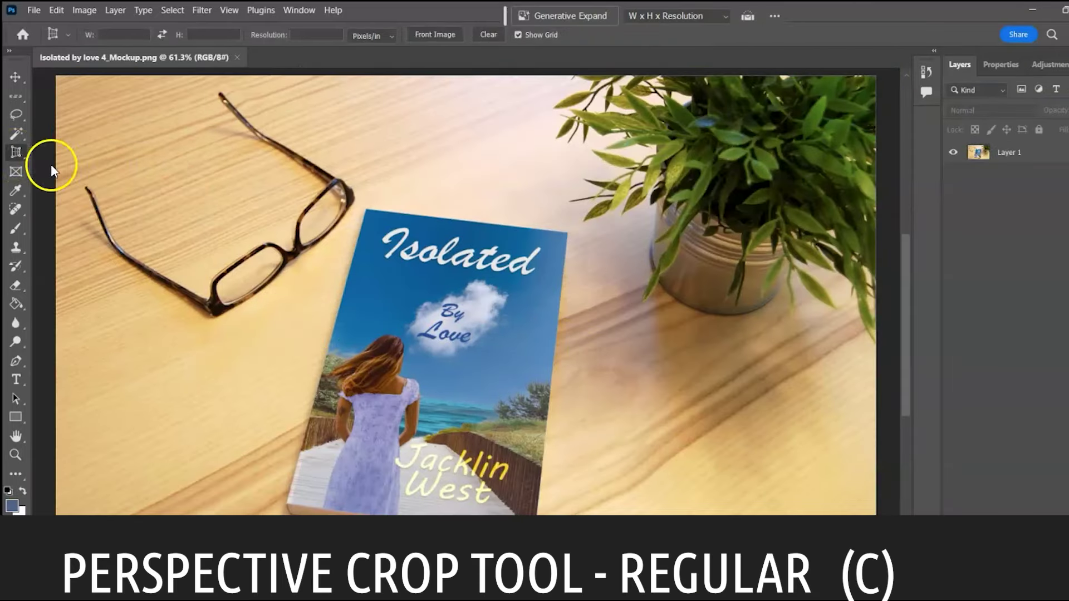
click(366, 208)
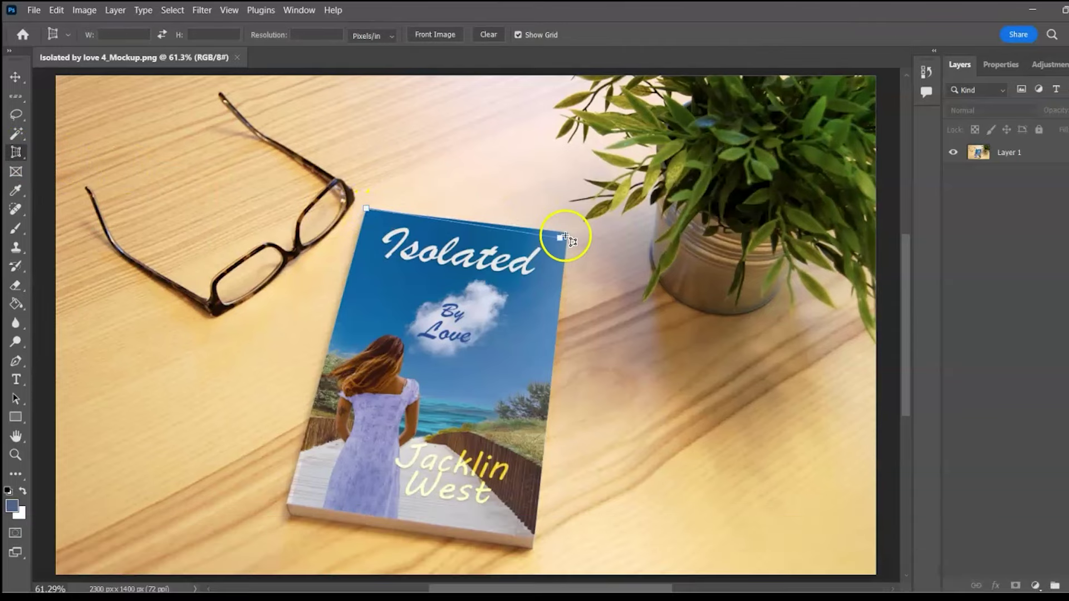
click(566, 234)
click(533, 540)
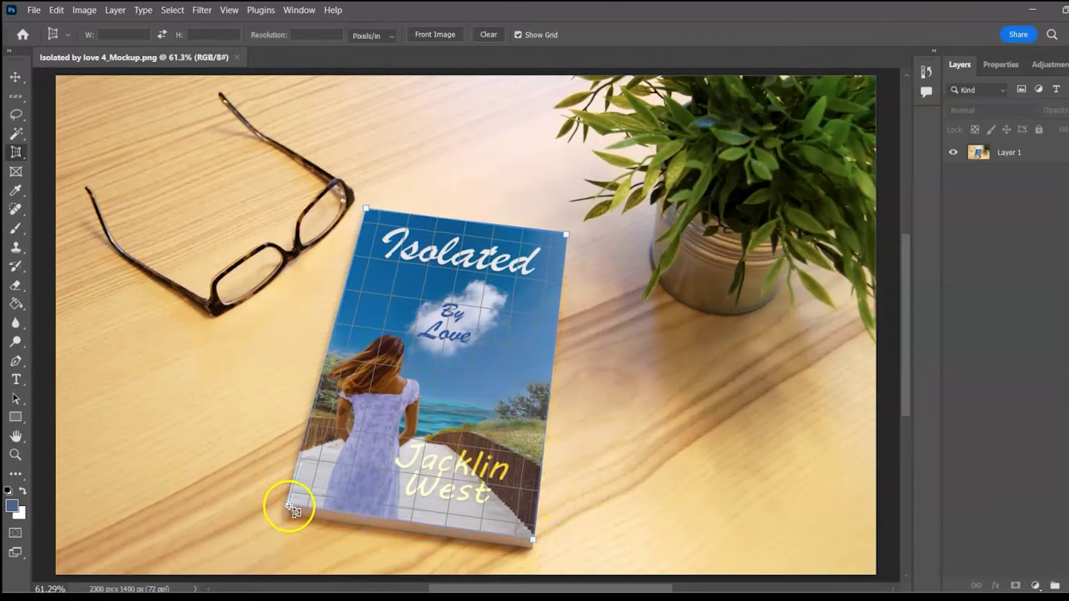
click(288, 505)
Step: Fine-tune the perspective crop corners to match the cover's corners exactly and apply the crop
key(ctrl+1)
drag(630, 180, 629, 175)
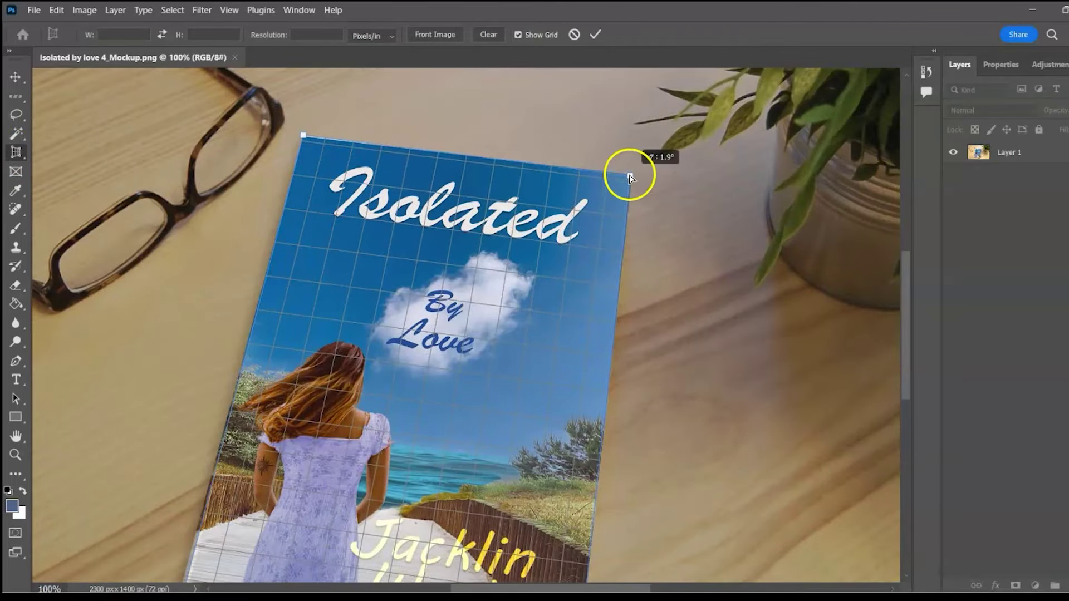
drag(304, 137, 303, 137)
scroll(200, 306, down, 3)
drag(208, 473, 208, 472)
drag(607, 529, 607, 529)
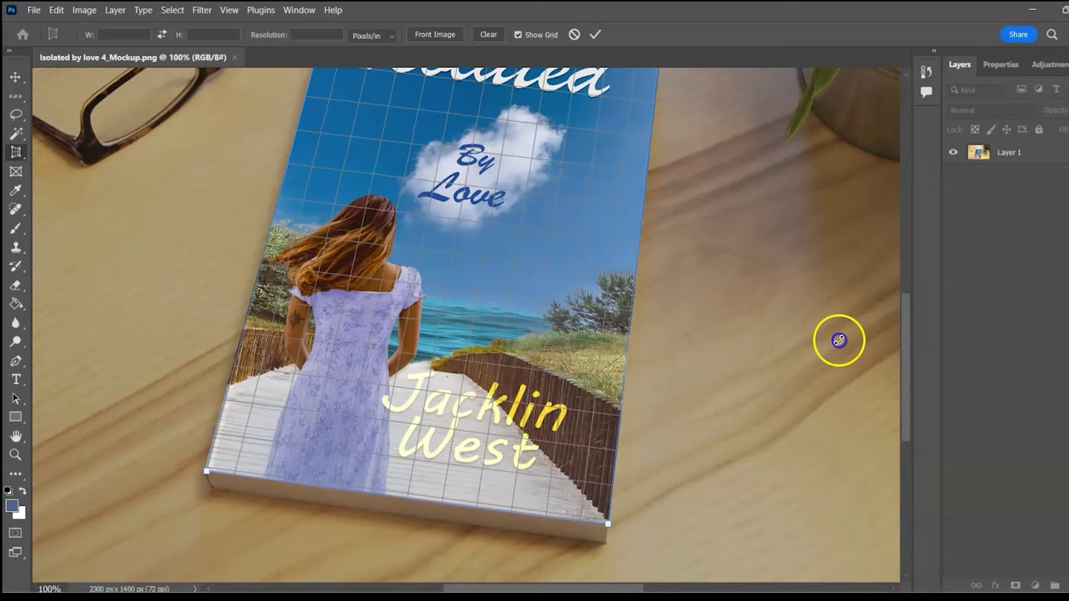
scroll(630, 397, up, 3)
scroll(907, 327, up, 2)
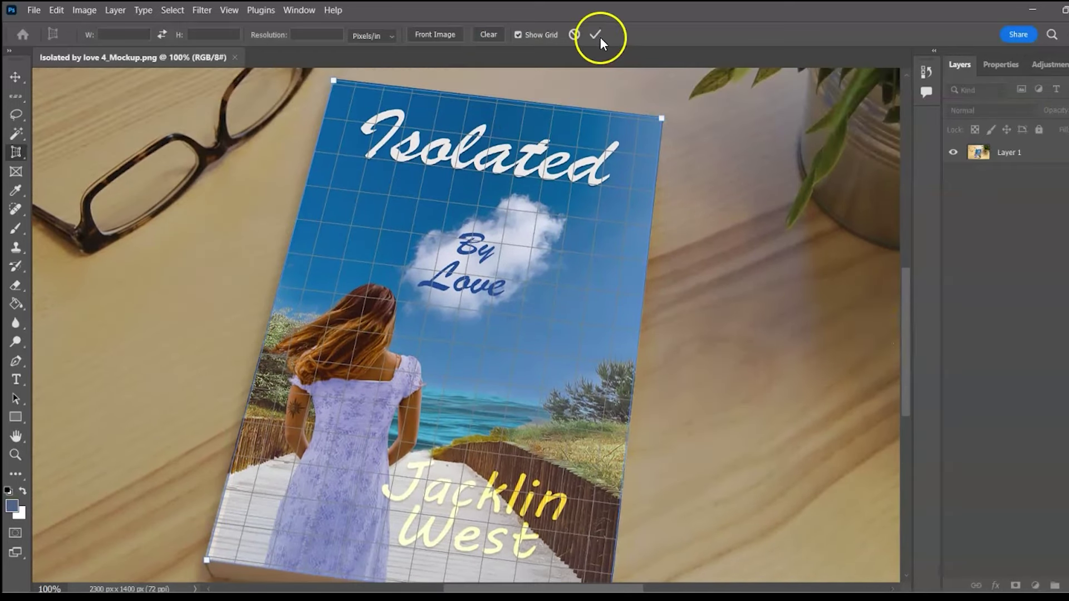
click(592, 34)
key(ctrl+0)
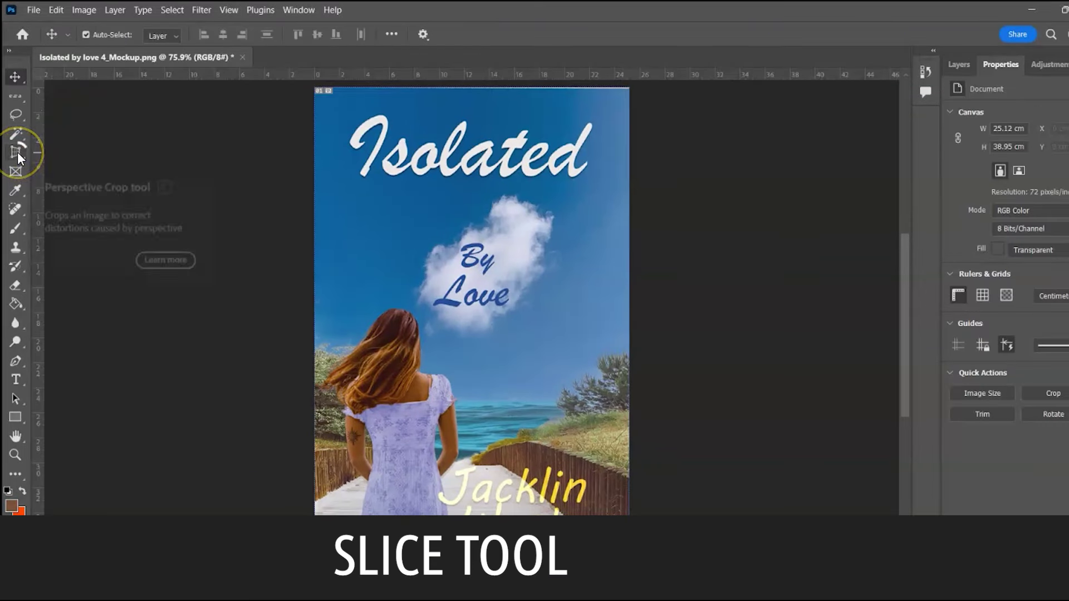
Step: Draw a slice about 16 × 10 cm around the By Love text on the cover with the Slice tool
click(17, 152)
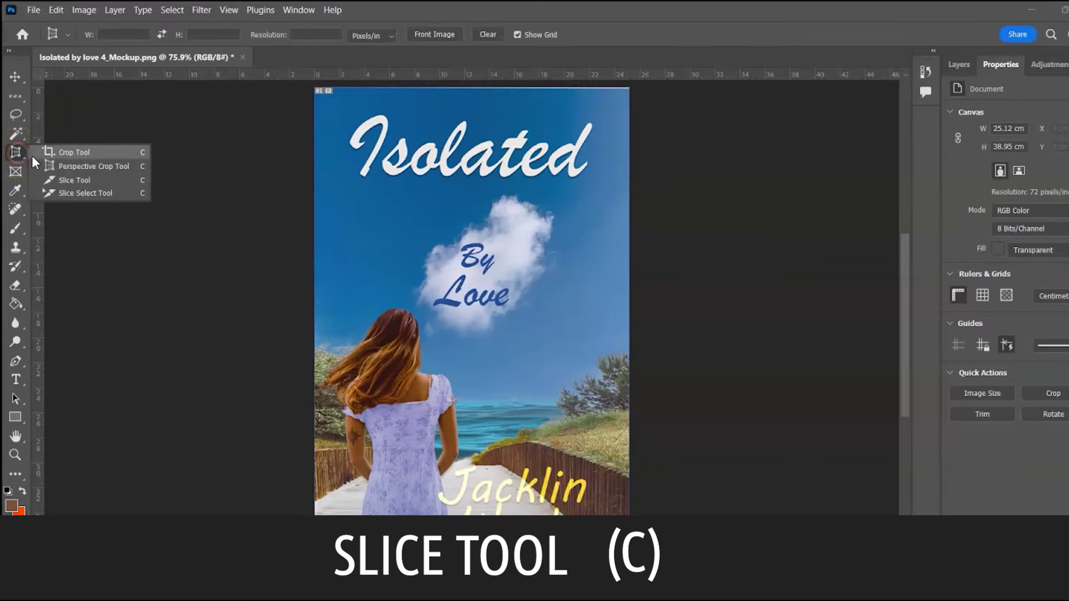
click(64, 180)
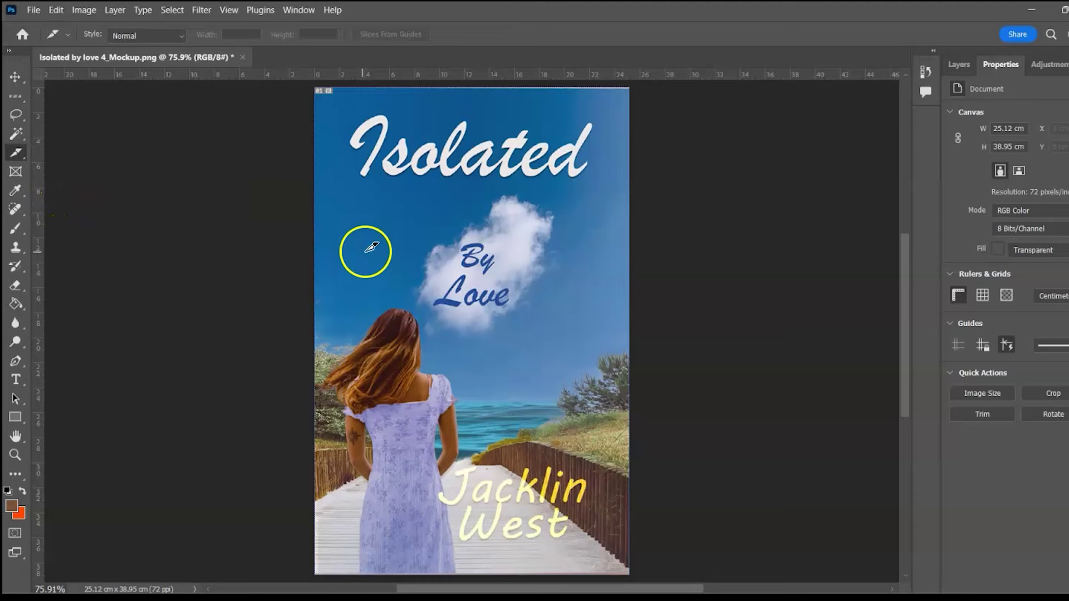
drag(381, 250, 579, 370)
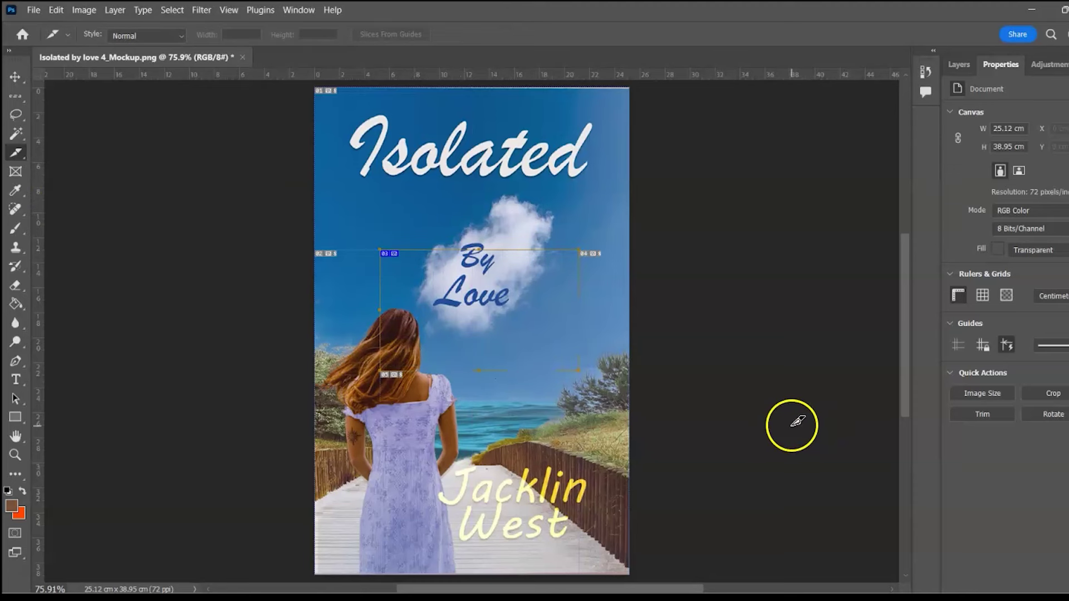
Step: Open the sliced cover in Save for Web (Legacy) and examine the format choices for saving the optimized images
key(ctrl+1)
click(33, 10)
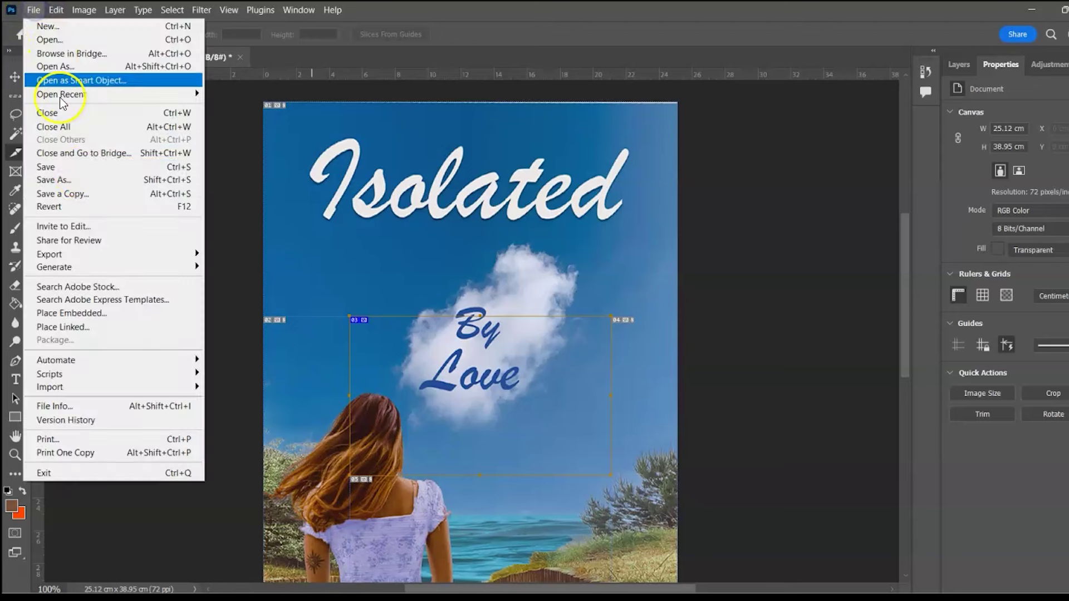
mouse_move(146, 254)
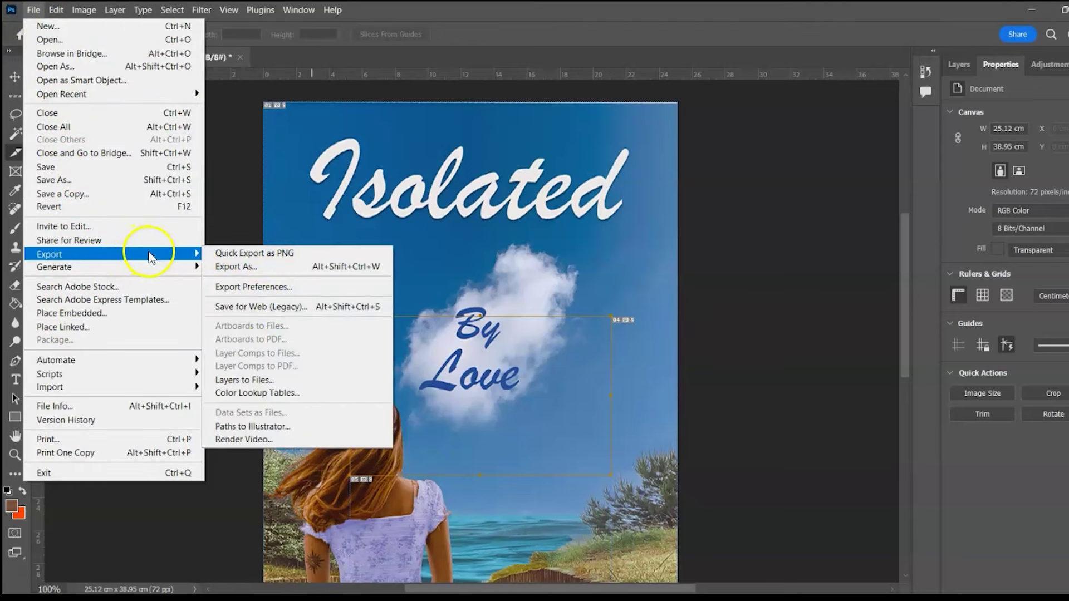
click(261, 308)
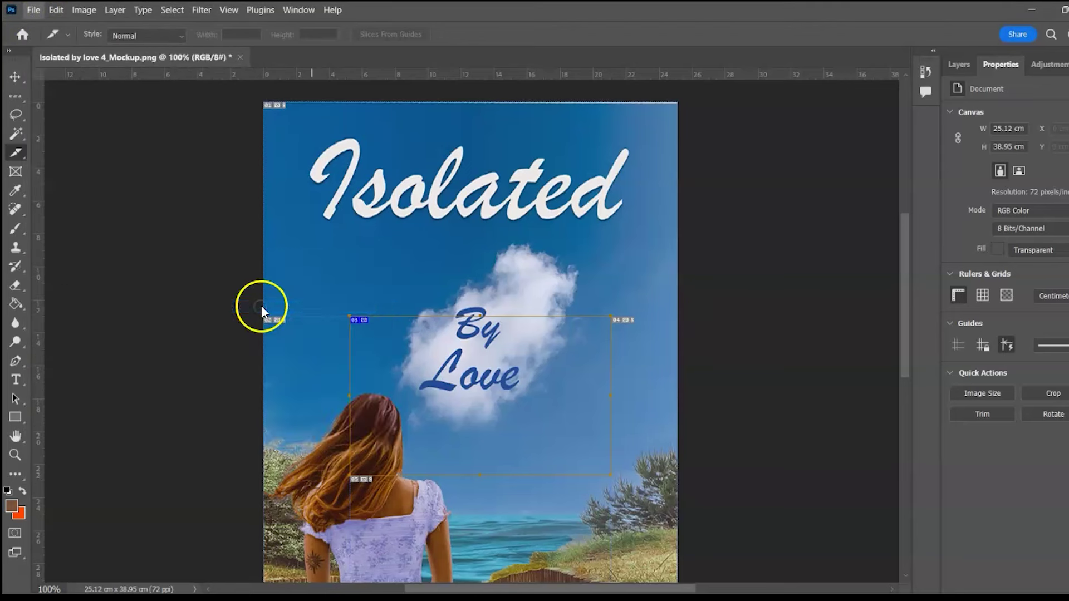
click(679, 557)
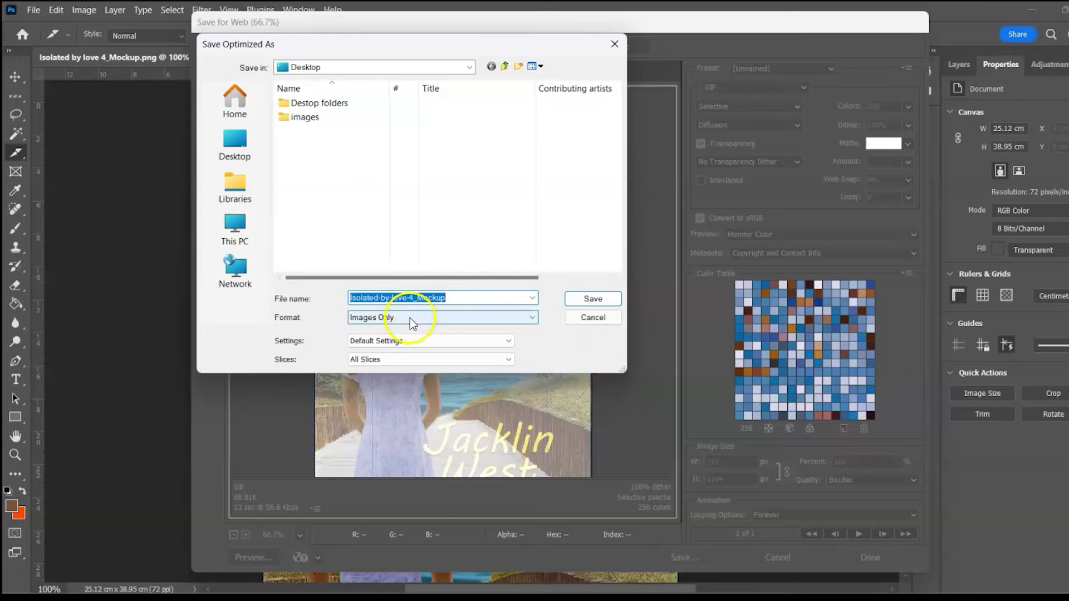
click(532, 317)
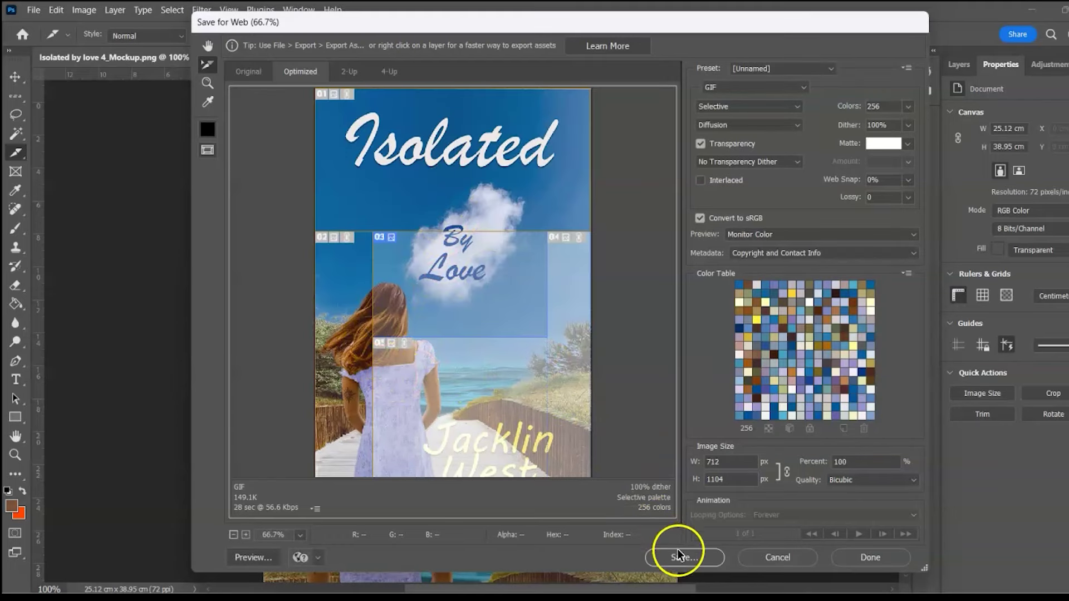
Step: Save all slices as images only to the desktop under the name Isolated-by-love-4_Mockup2, and minimize the window to check the exported files
click(678, 554)
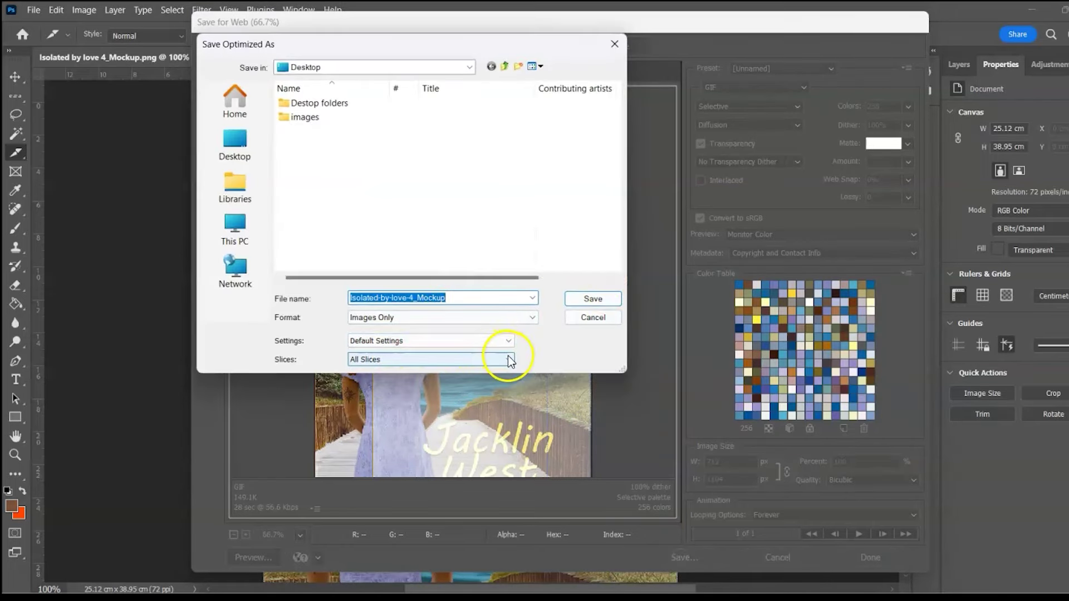
click(508, 359)
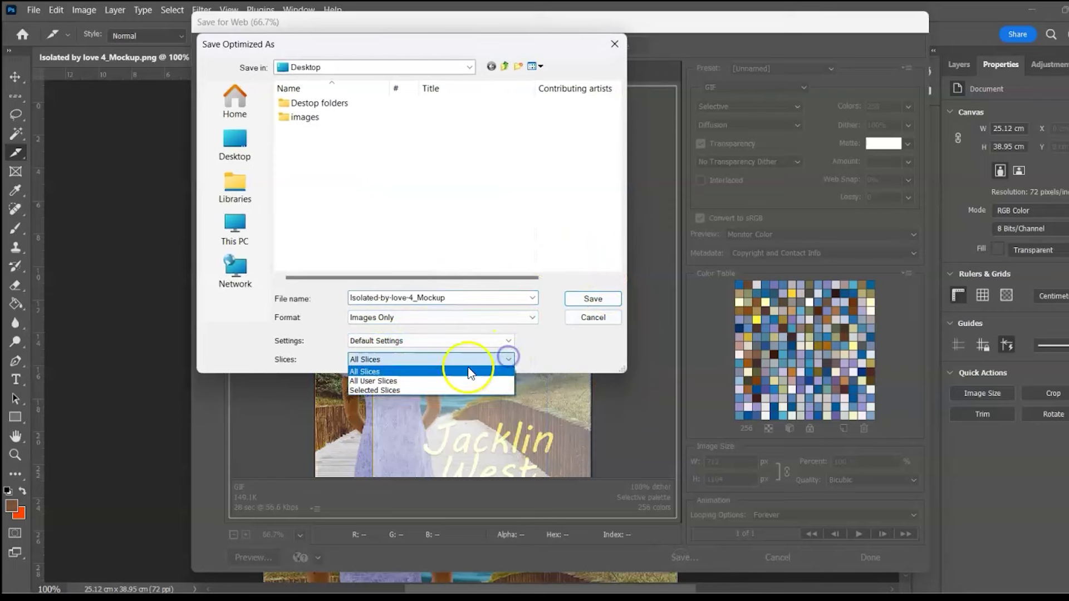
click(396, 372)
click(476, 300)
text(2)
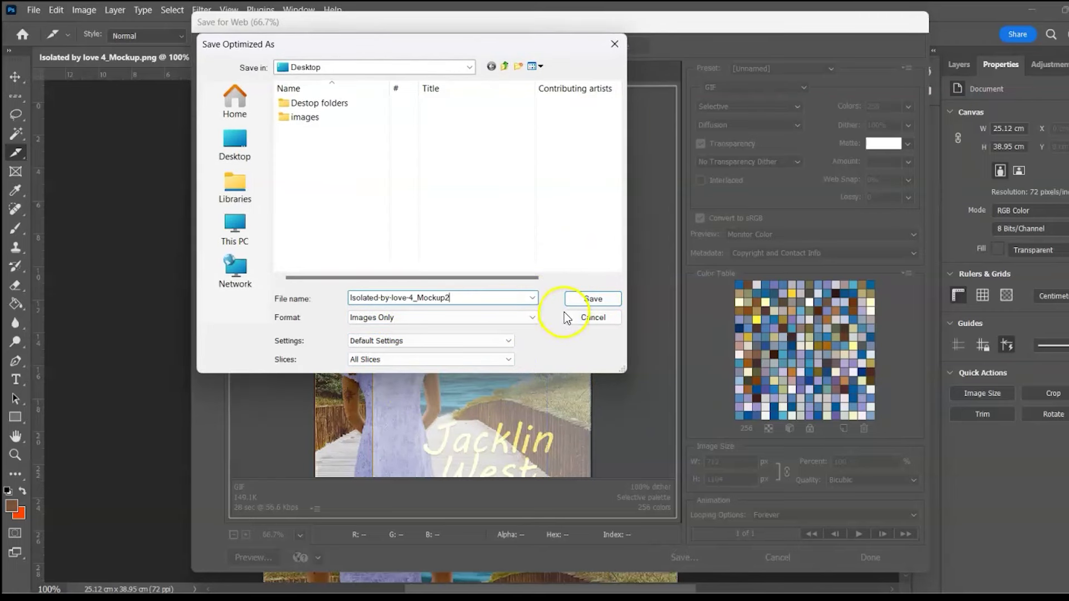
click(592, 299)
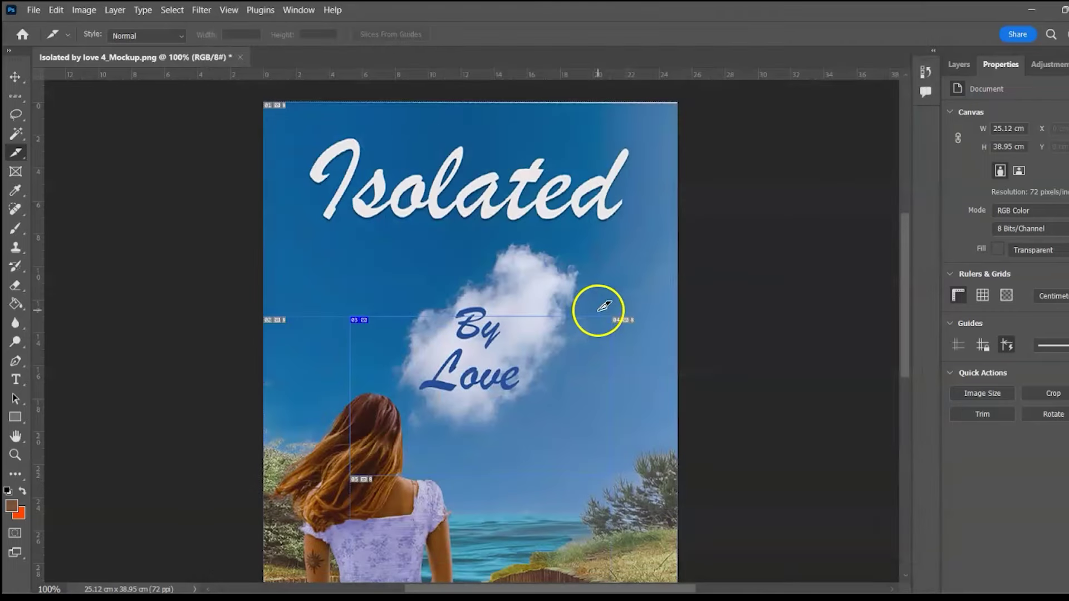
click(1030, 11)
double_click(85, 167)
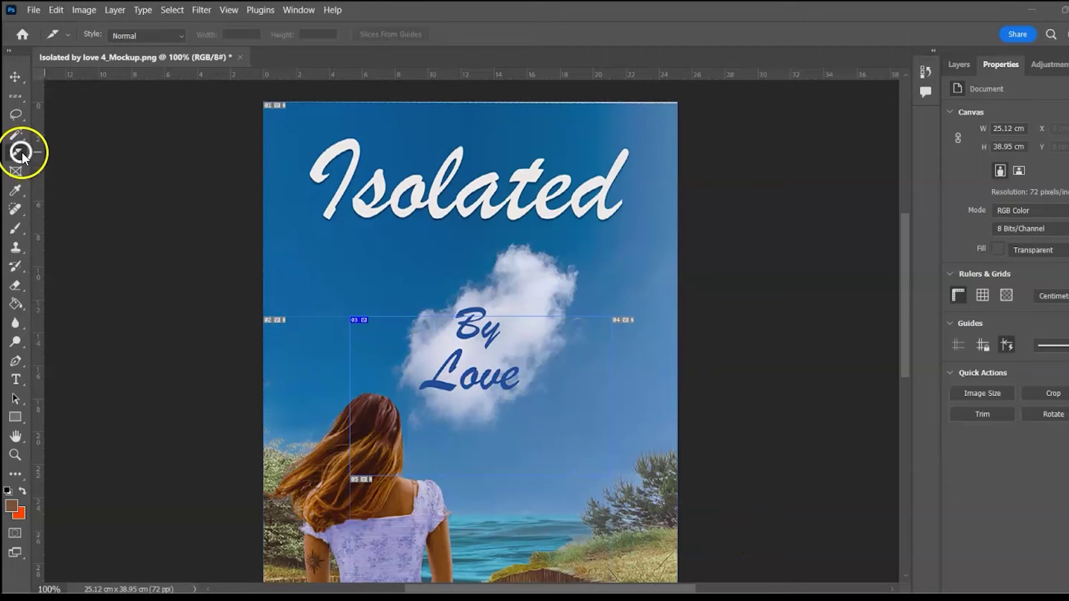
Step: Move the By Love slice slightly down and right with the Slice Select tool and adjust its left edge
right_click(20, 152)
click(51, 191)
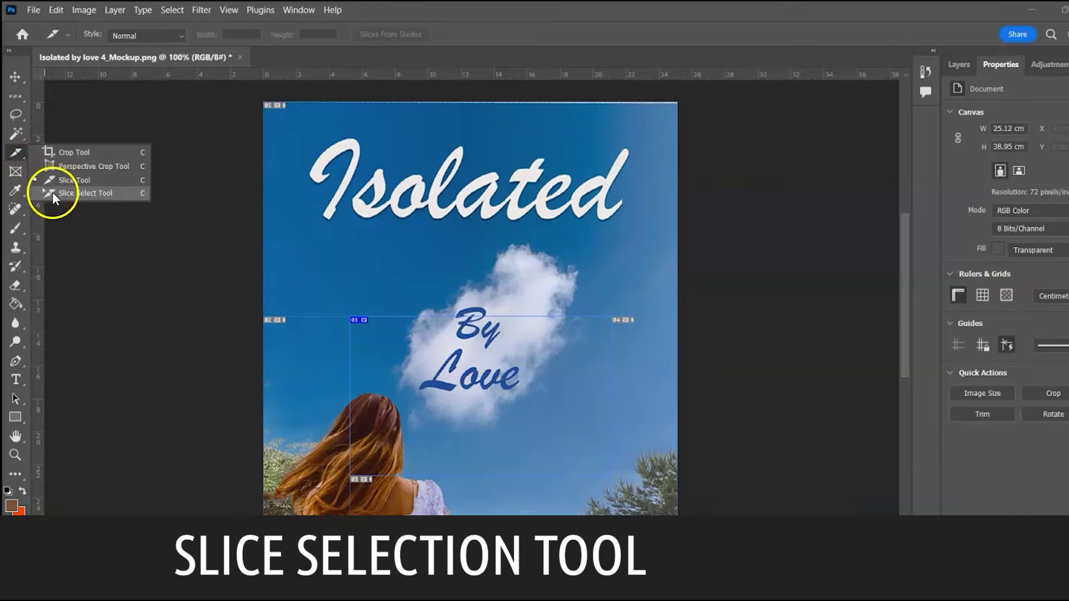
drag(465, 470, 494, 470)
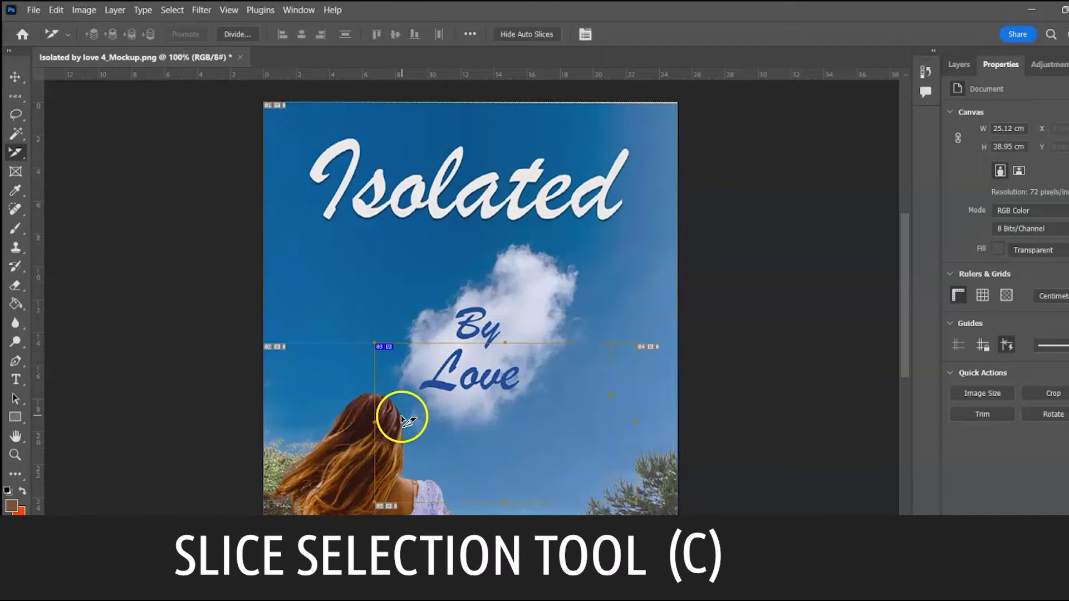
drag(374, 425, 482, 152)
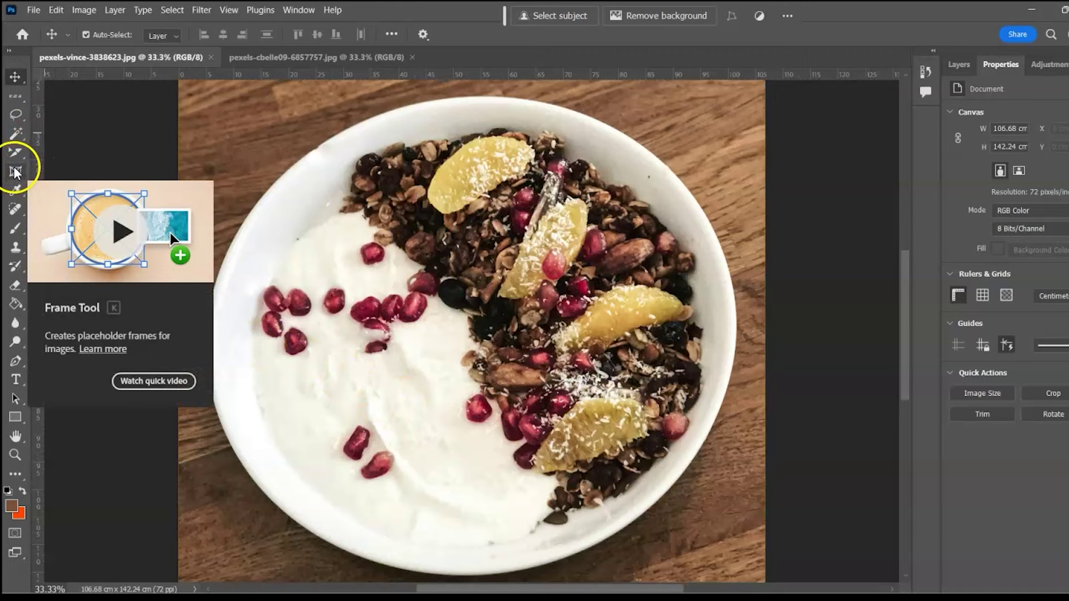
Step: Draw an elliptical frame with the Frame tool and fit it to the bowl's inner rim at about 85 × 78 cm
click(16, 168)
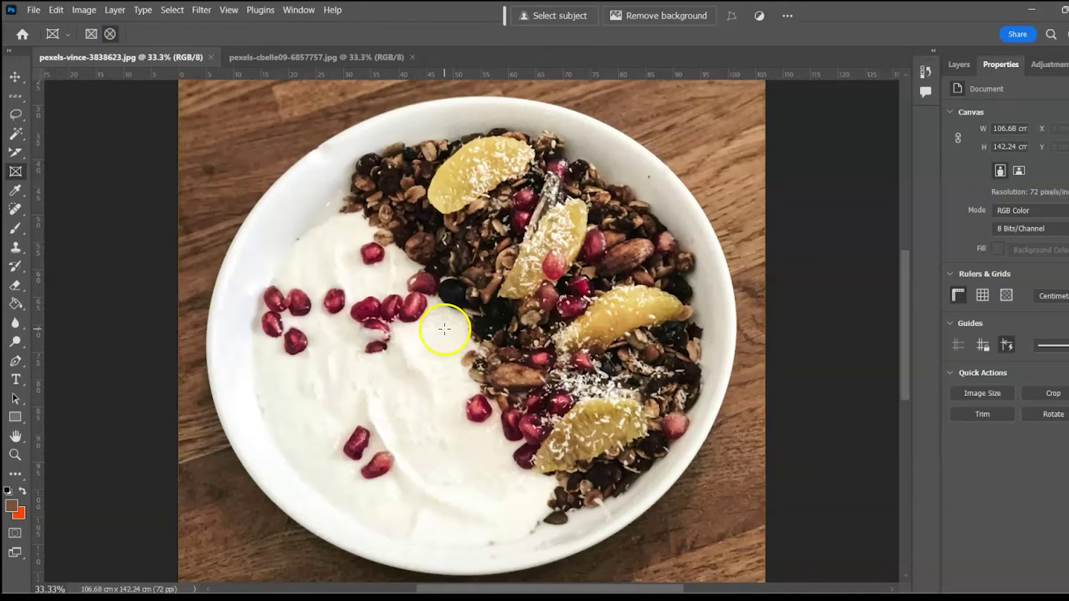
drag(447, 329, 663, 485)
mouse_move(557, 412)
mouse_down()
mouse_move(474, 390)
mouse_move(421, 298)
mouse_up()
mouse_move(544, 389)
mouse_down()
mouse_move(657, 514)
mouse_move(714, 546)
mouse_up()
drag(714, 215, 715, 137)
drag(239, 119, 252, 137)
drag(485, 137, 495, 116)
drag(488, 280, 482, 287)
drag(709, 337, 716, 338)
Step: Bring the hippo photo from the other open document into the elliptical frame using the Move tool
click(959, 65)
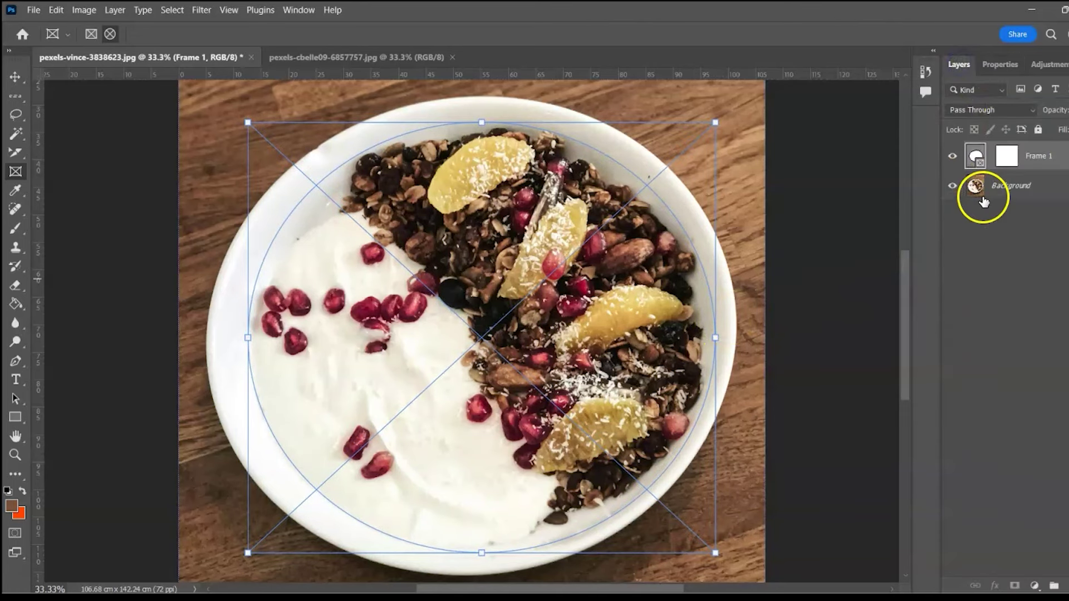
click(410, 56)
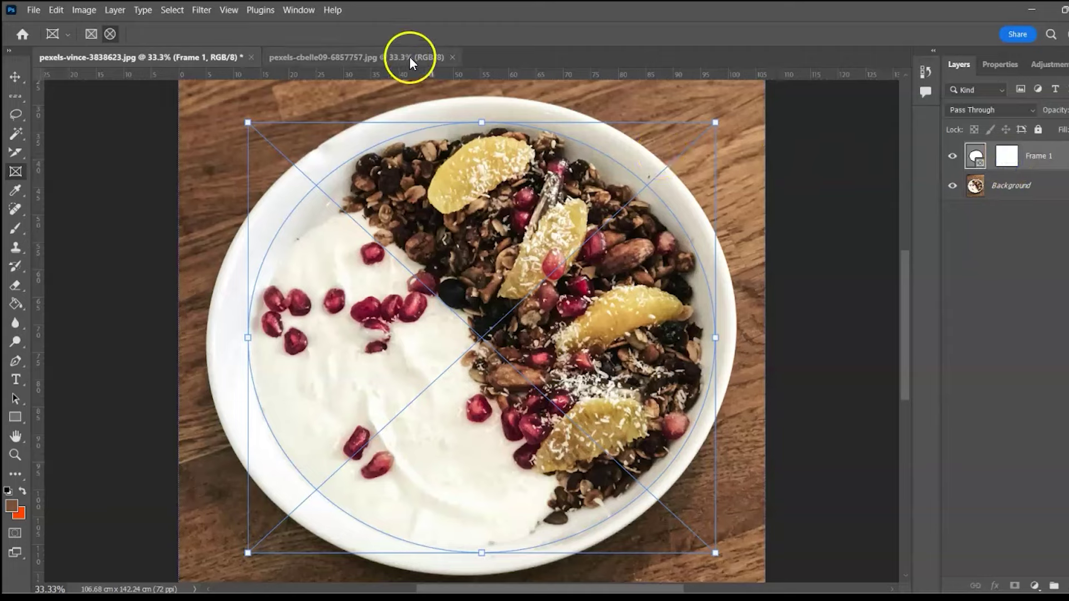
key(v)
drag(555, 305, 535, 346)
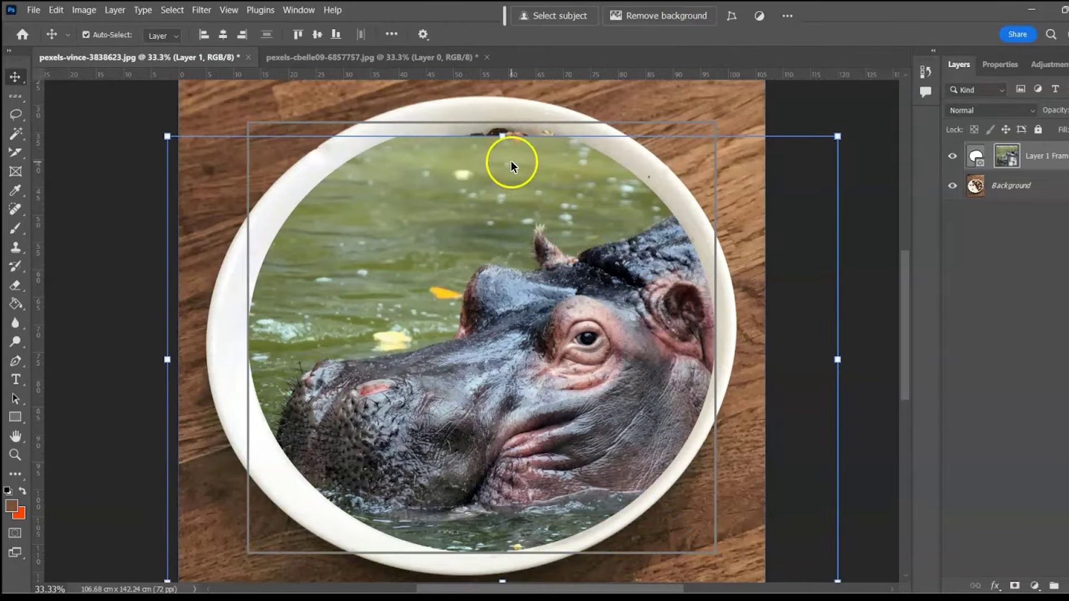
Step: Scale the framed hippo photo to 103.17%, move it up to fill the frame and apply the transform
drag(502, 136, 501, 121)
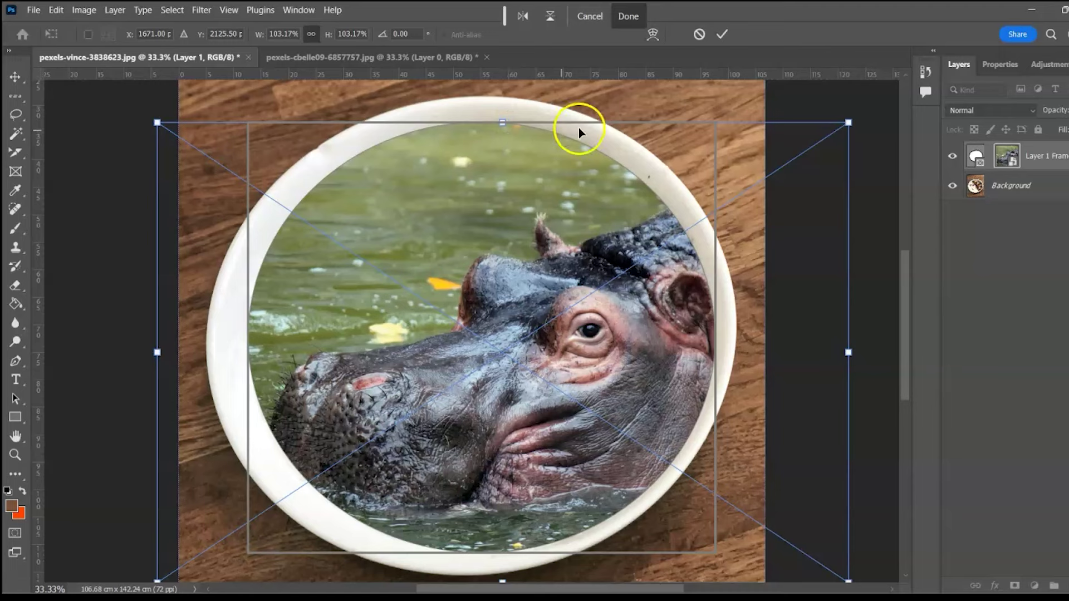
drag(509, 258, 529, 246)
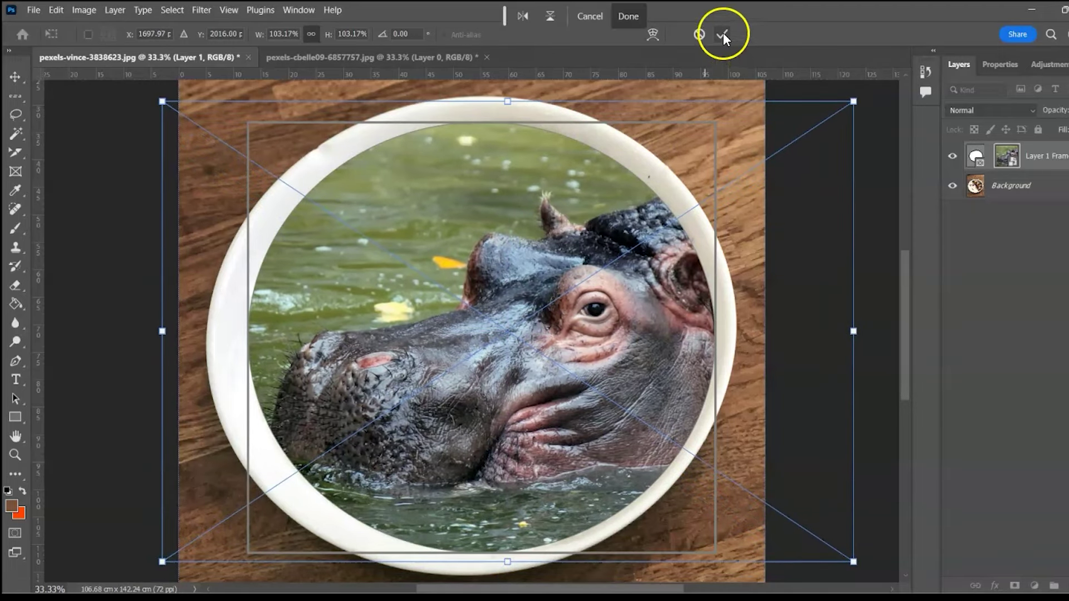
click(723, 34)
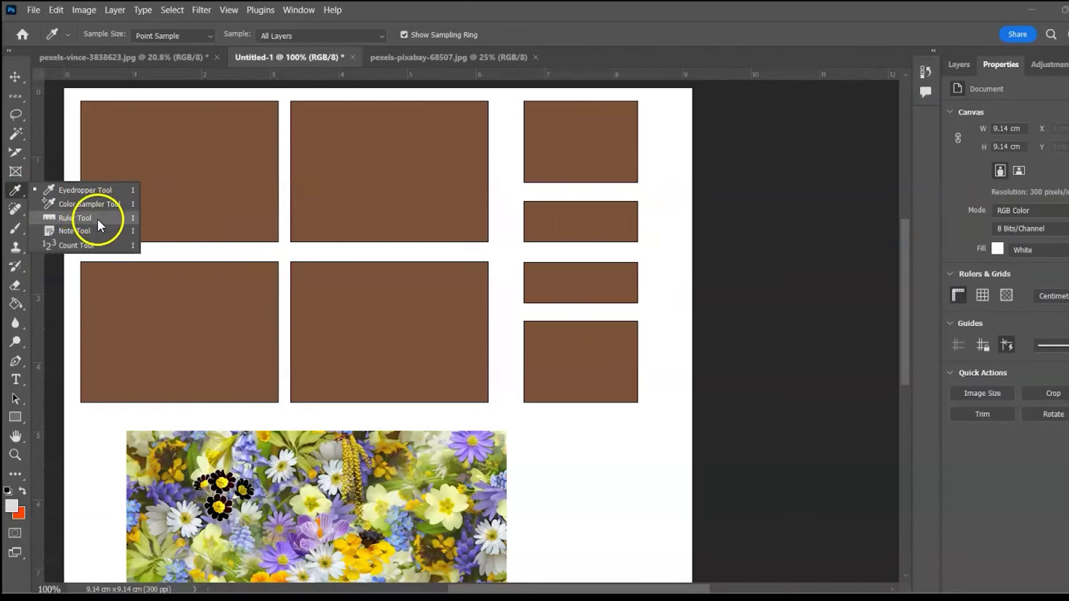
Step: Recolor the lower-left large rectangle with orange and the one beside it with violet, both sampled from the flower photo using the Eyedropper
click(56, 190)
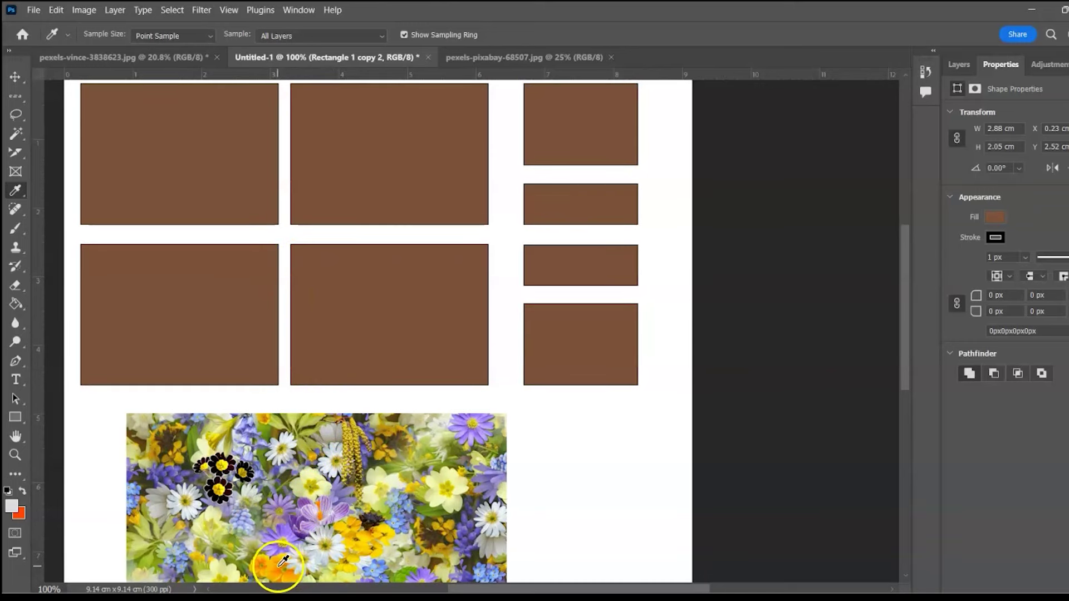
click(279, 565)
key(v)
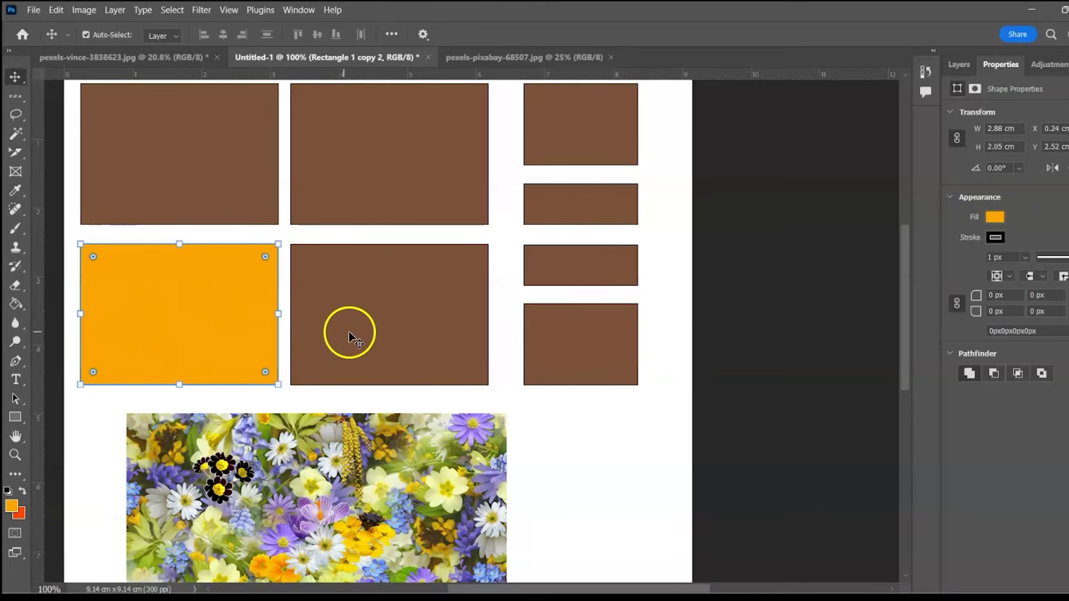
click(372, 320)
key(i)
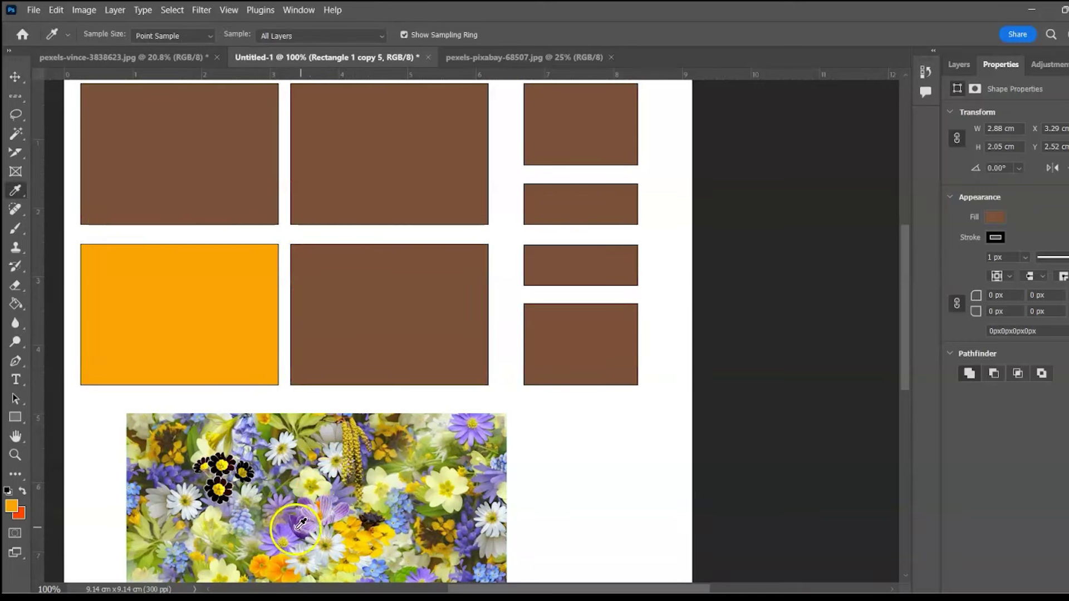
drag(289, 532, 304, 516)
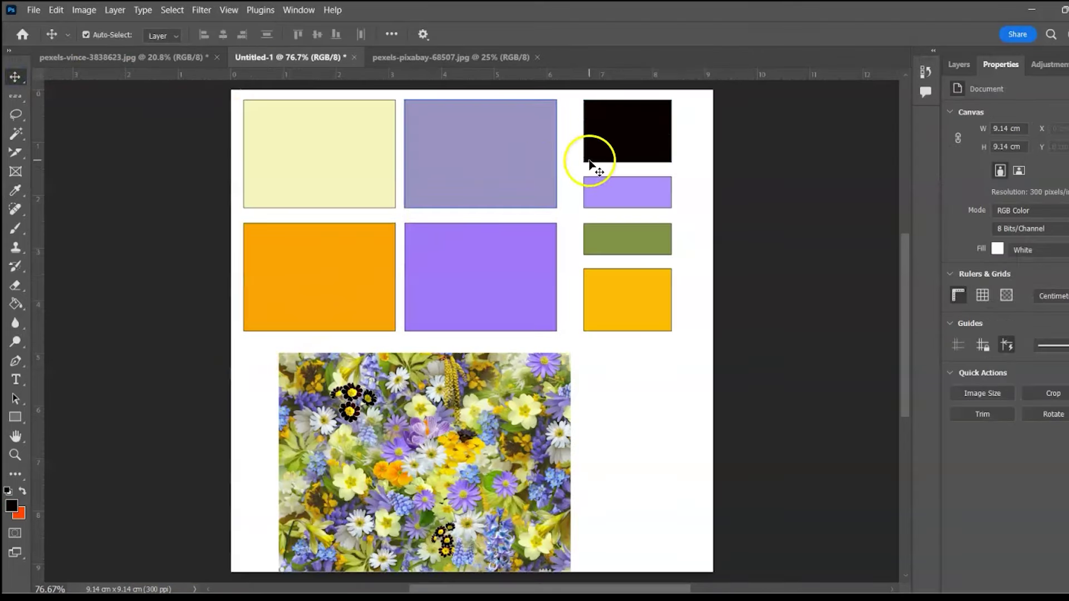
click(440, 273)
click(58, 228)
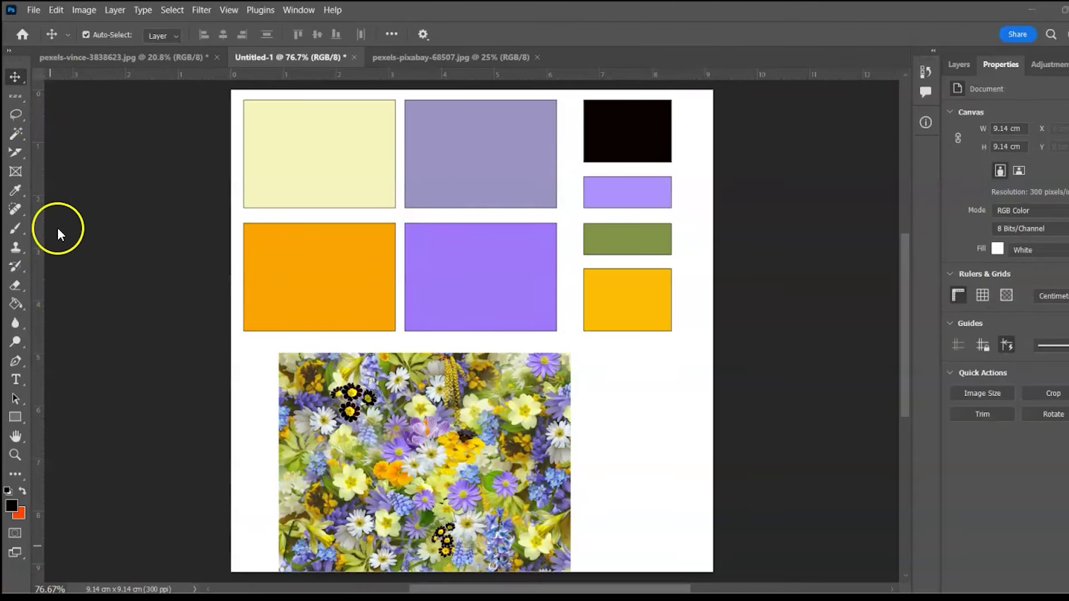
Step: Place Color Sampler points on the large orange, cream and lavender rectangles and on the four small swatches beside them
right_click(18, 190)
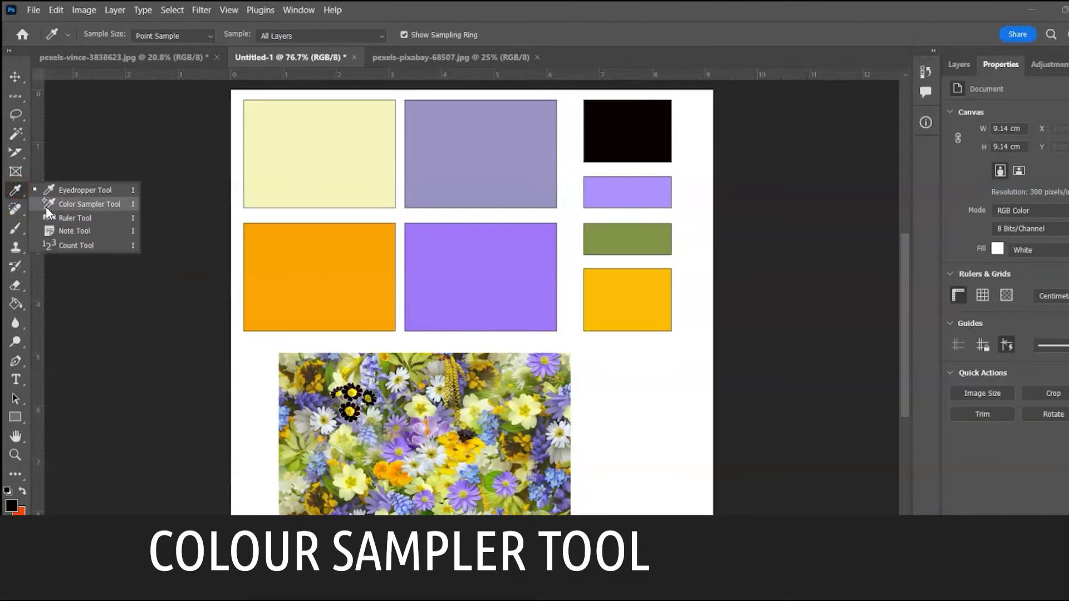
click(50, 206)
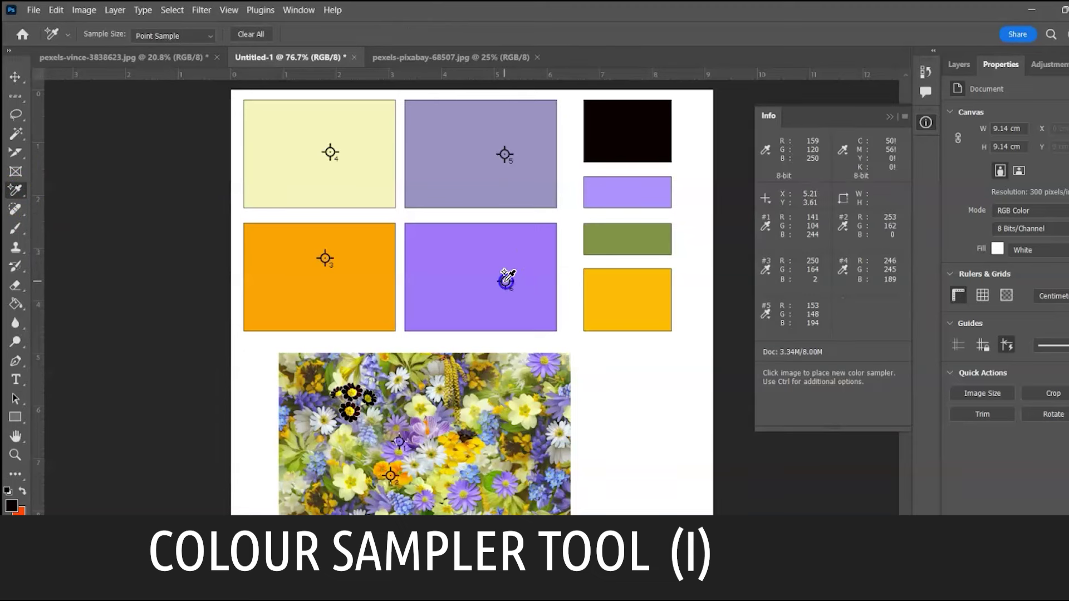
click(639, 143)
click(627, 191)
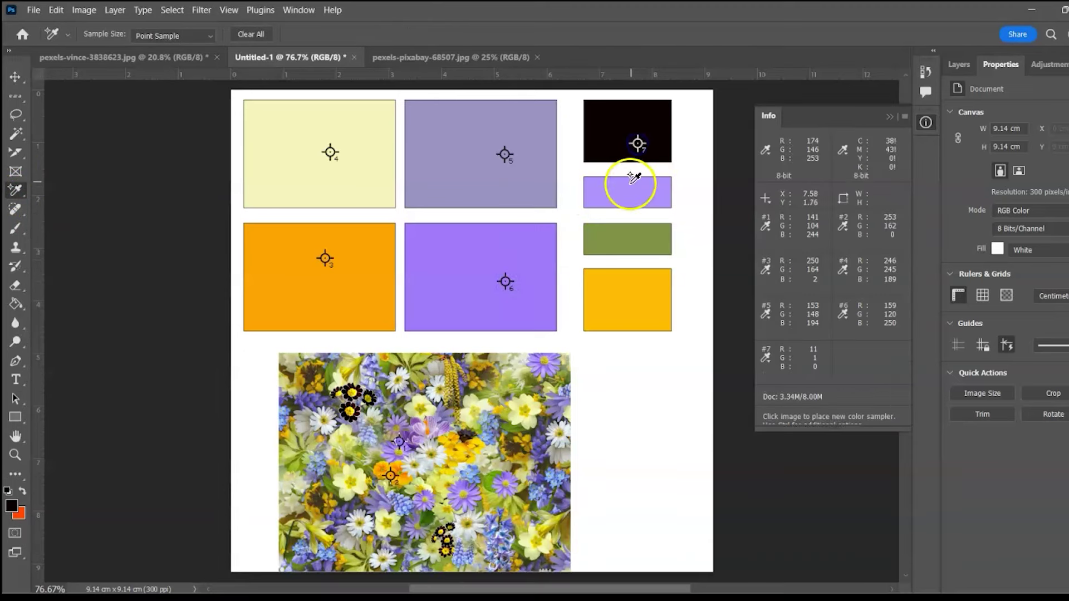
click(611, 243)
click(633, 300)
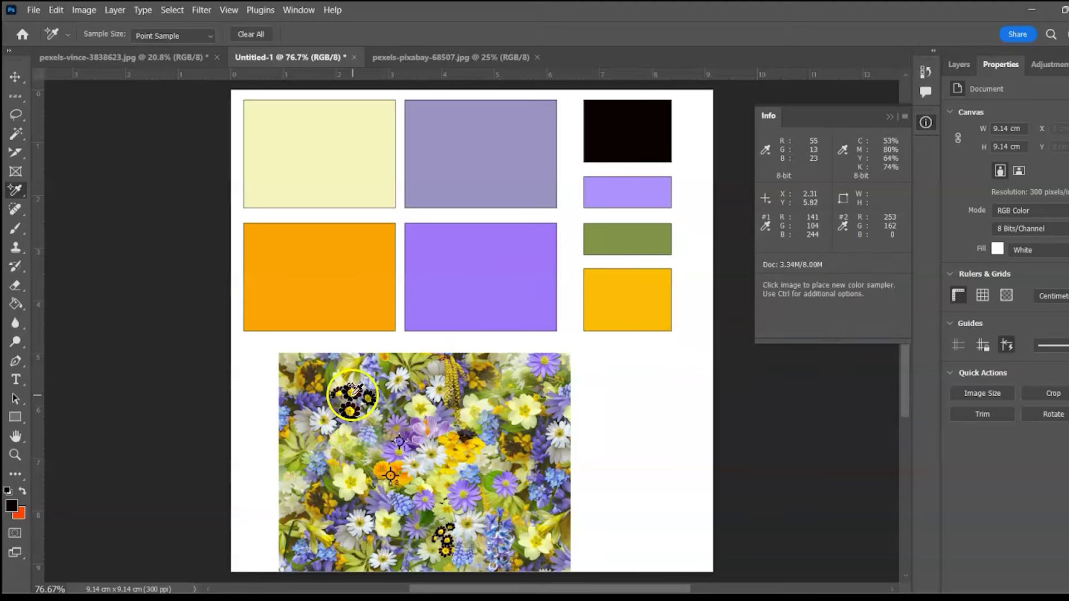
click(326, 259)
click(330, 152)
click(505, 155)
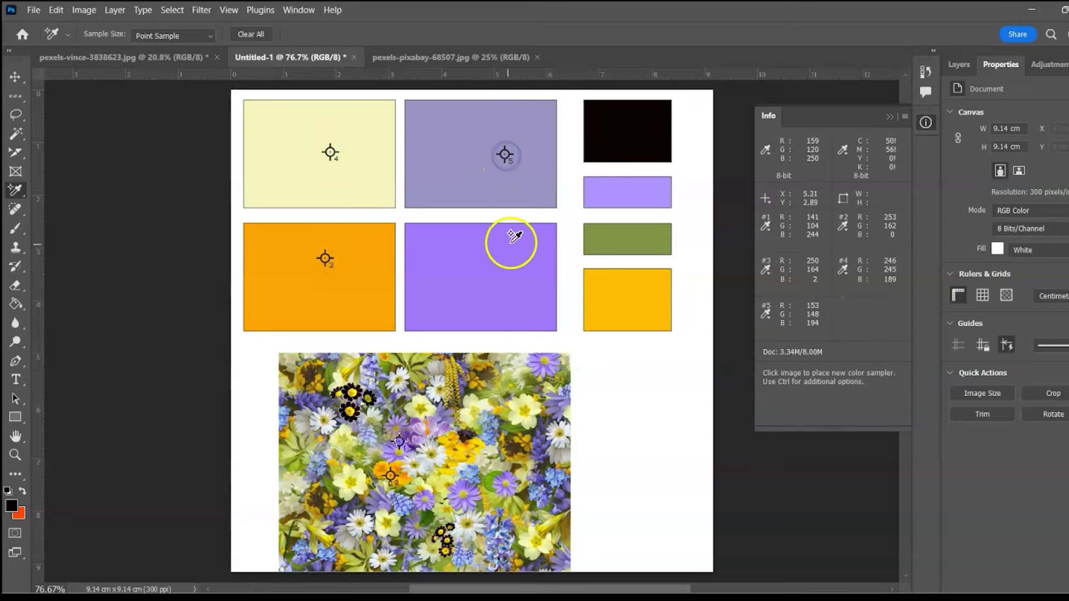
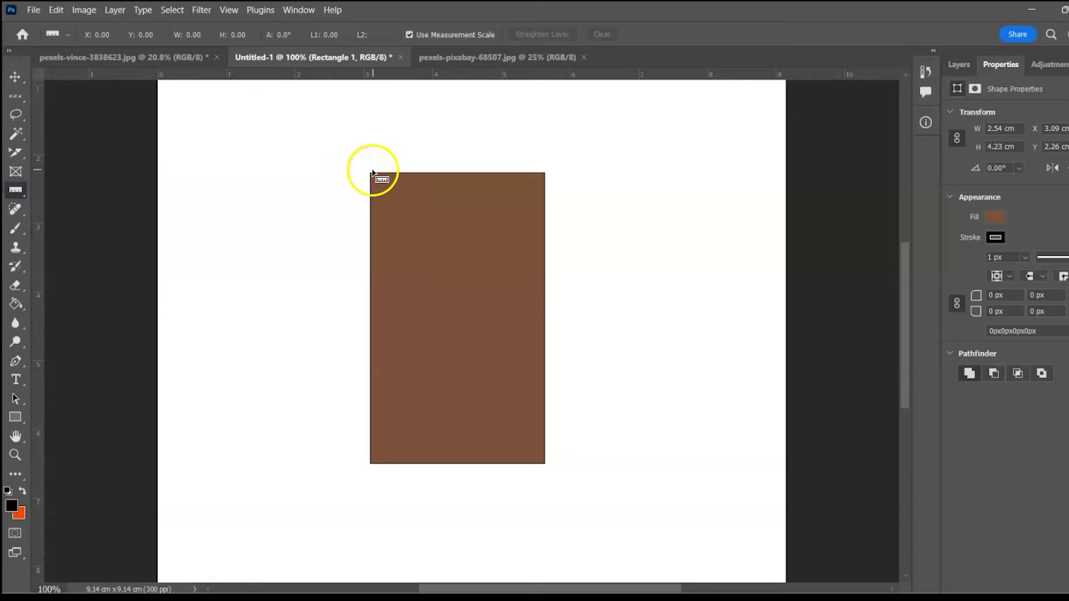
Step: Measure the width of the brown rectangle along its top edge with the Ruler tool, from corner to corner
key(ctrl+plus)
key(ctrl+plus)
drag(426, 195, 451, 529)
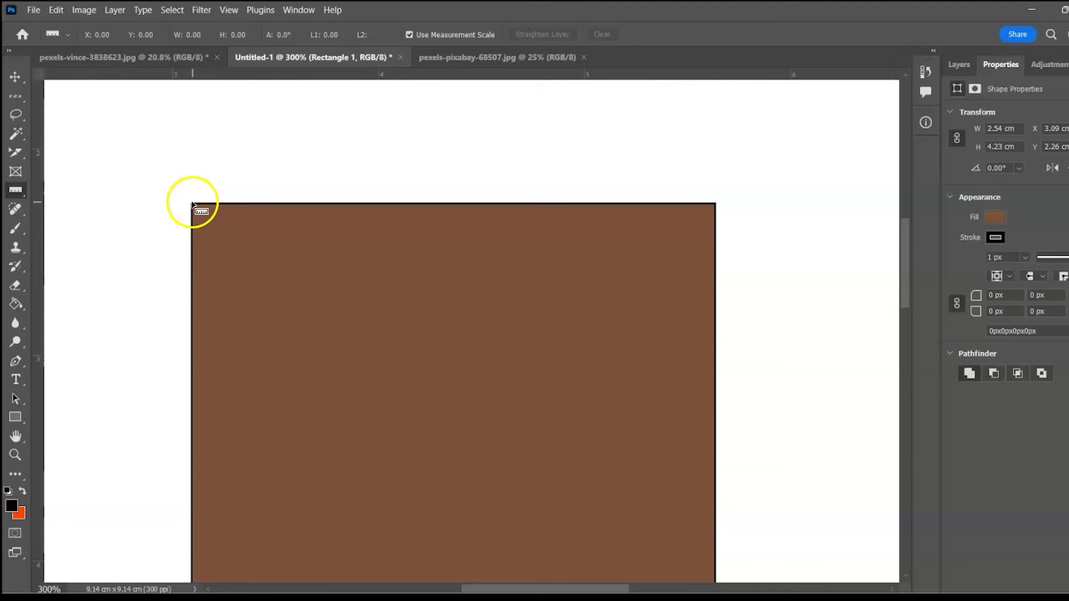
drag(192, 204, 583, 222)
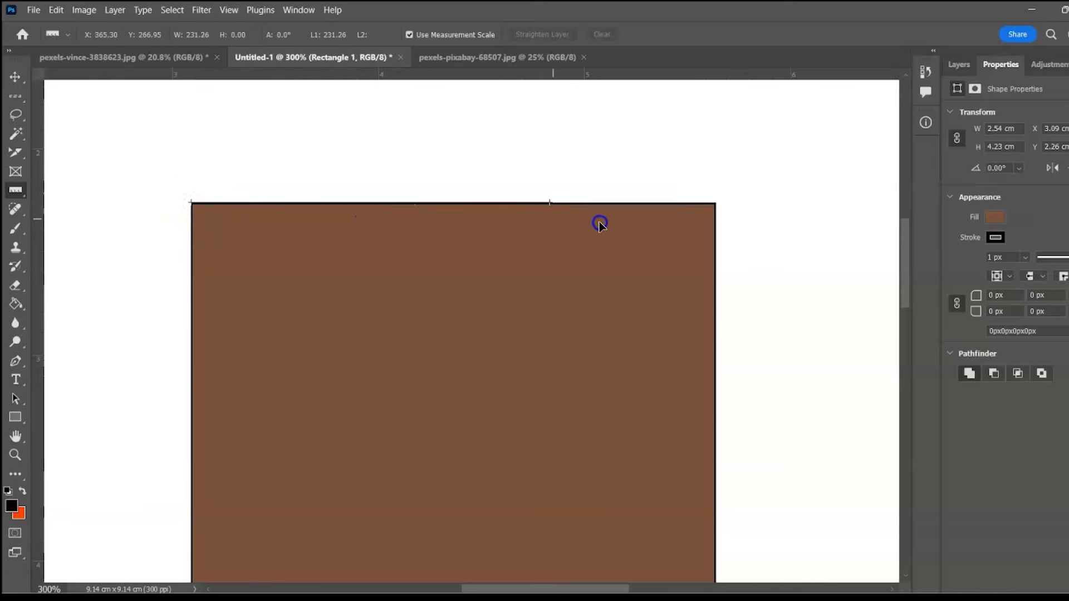
drag(717, 204, 717, 204)
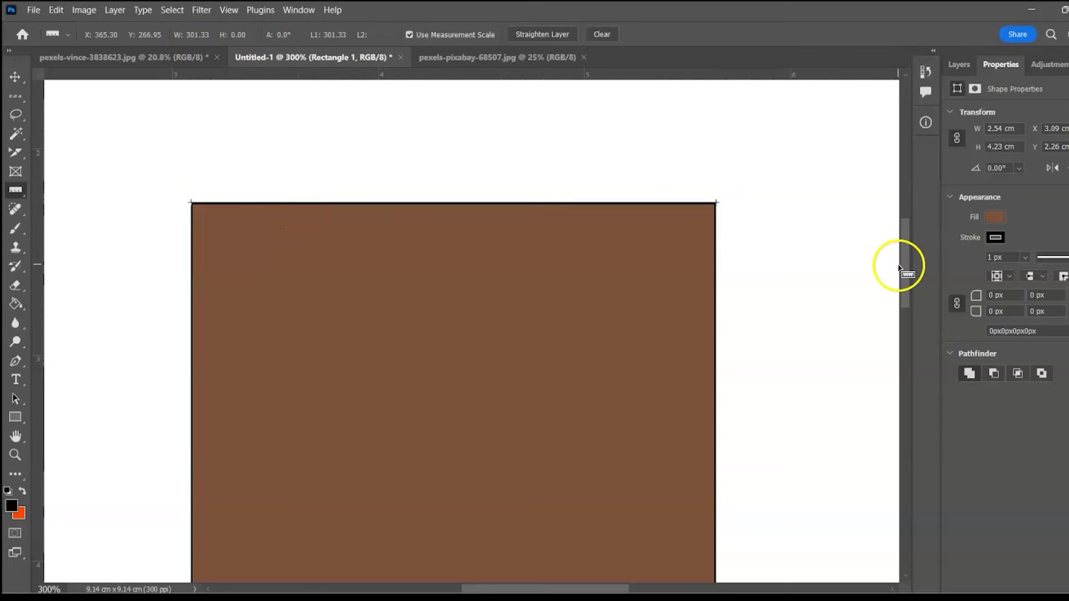
Step: Measure the brown rectangle's height with a vertical Ruler line from its bottom edge to its top edge
drag(903, 267, 902, 306)
key(ctrl+minus)
key(ctrl+minus)
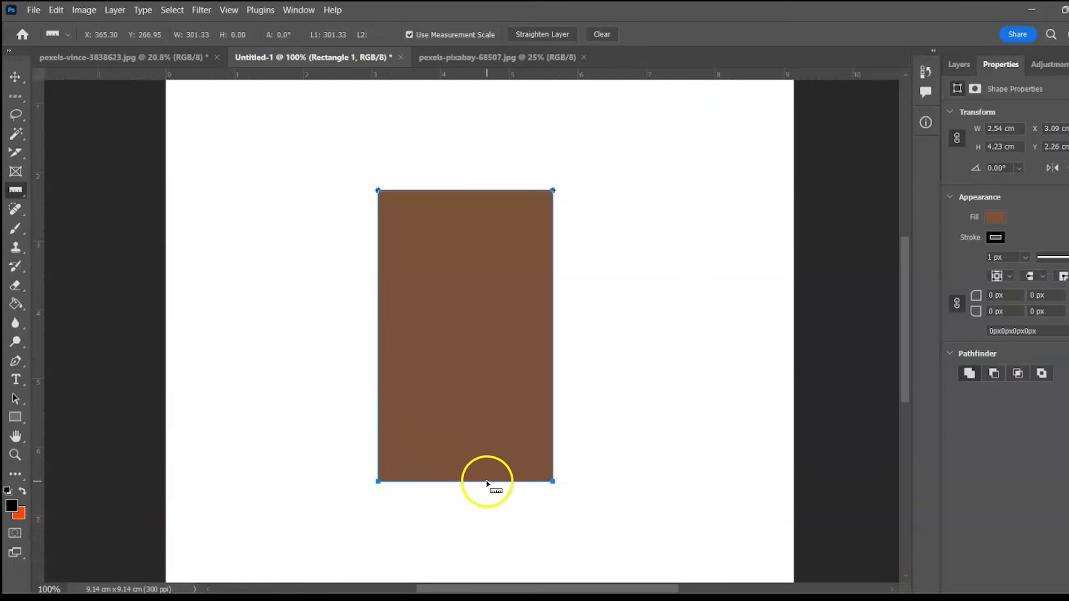
drag(476, 484, 483, 269)
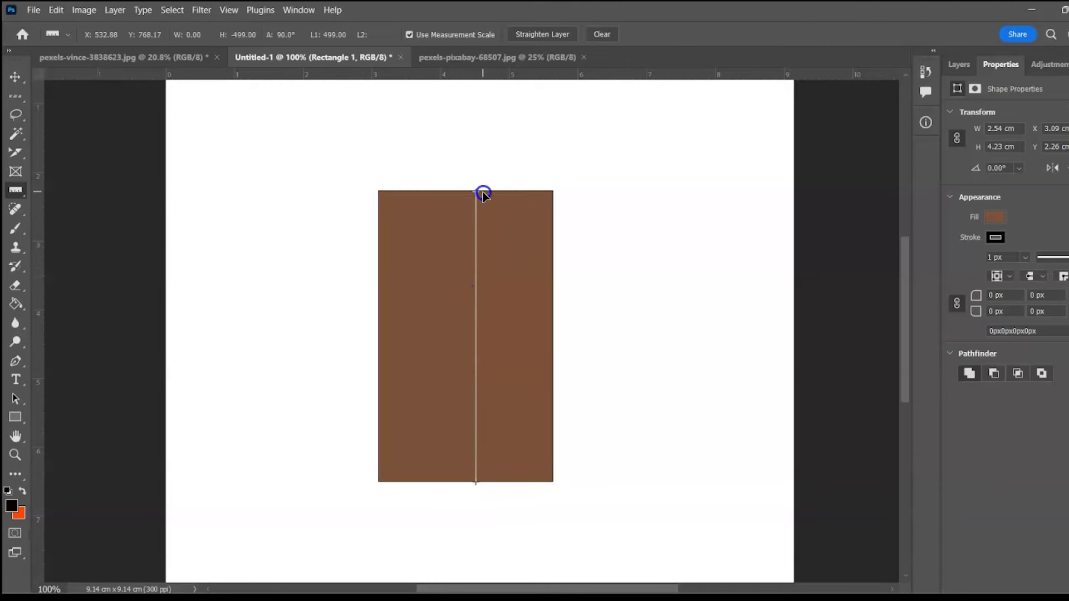
drag(482, 184, 482, 185)
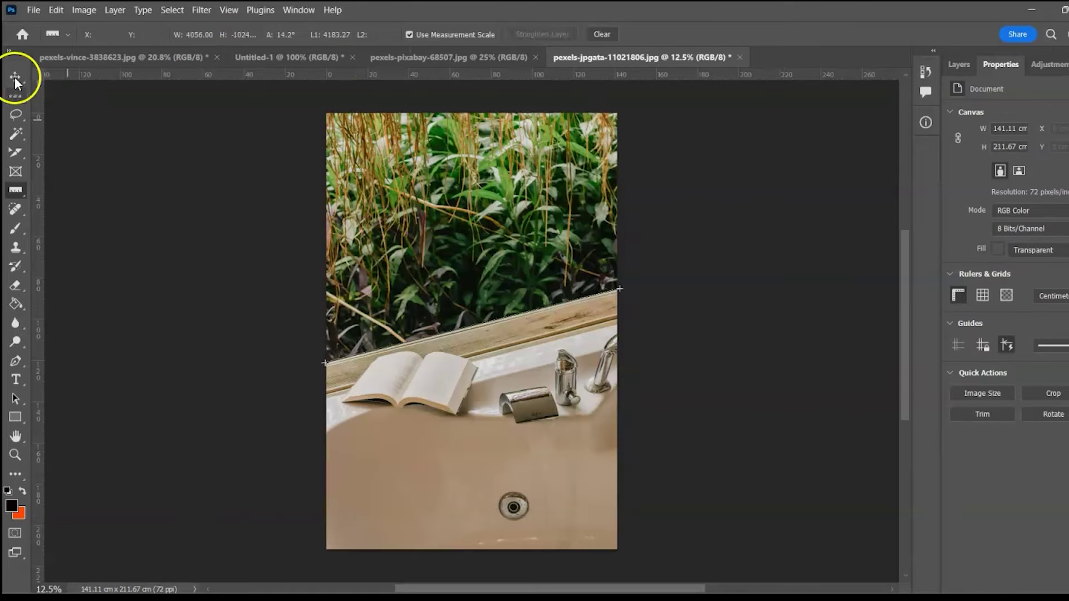
Step: Straighten the bathtub photo's layer using a Ruler line drawn along the slanted wooden ledge behind the book
click(15, 77)
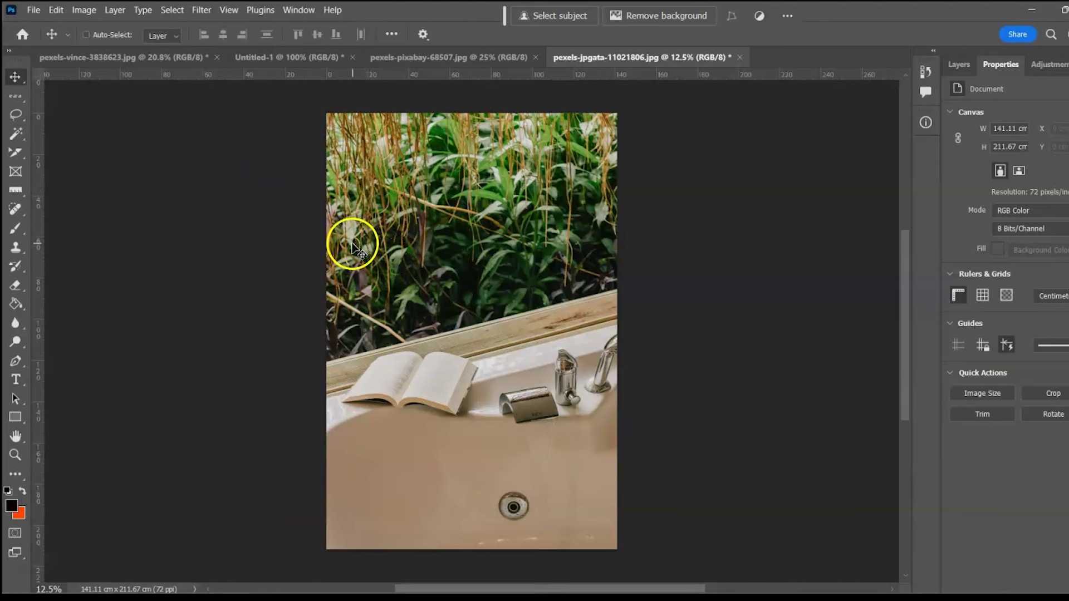
click(15, 190)
drag(325, 366, 619, 290)
click(538, 35)
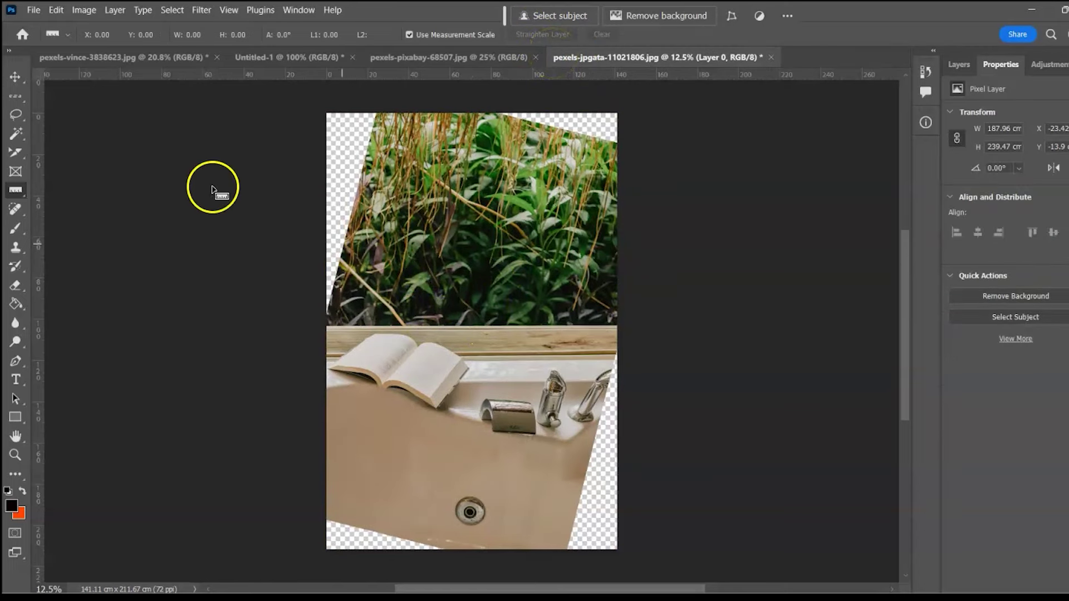
Step: Enlarge the straightened bathtub photo with Free Transform to cover the transparent corners of the canvas
key(ctrl+t)
drag(668, 331, 729, 339)
drag(278, 331, 212, 330)
click(724, 59)
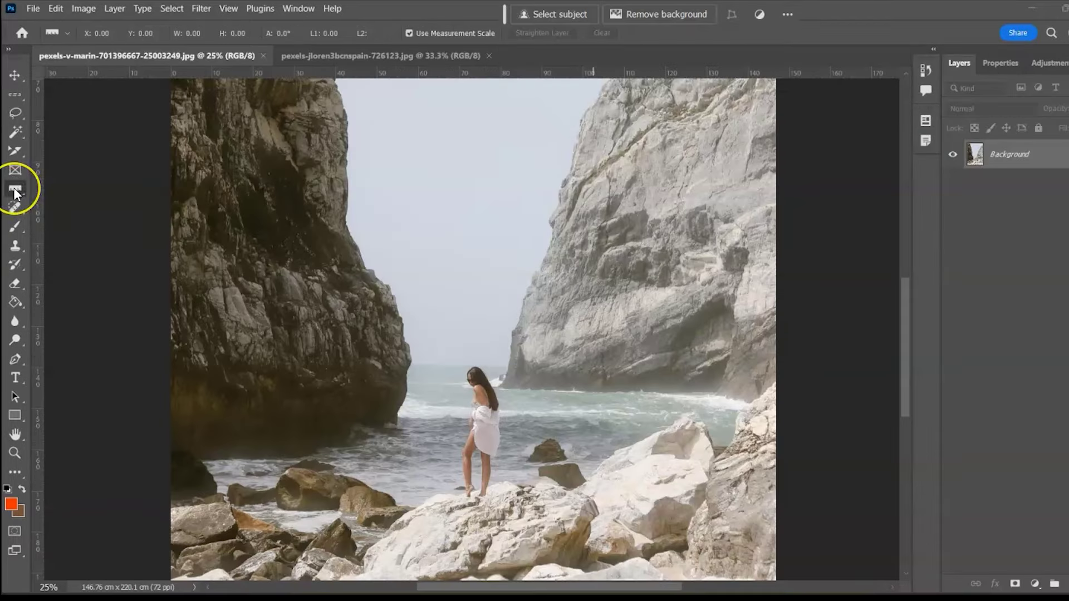
Step: Pin a note on the sky asking for a darker replacement, "Darken a little" on the right cliff and "Remove" on the woman, and browse the notes
click(15, 188)
click(49, 230)
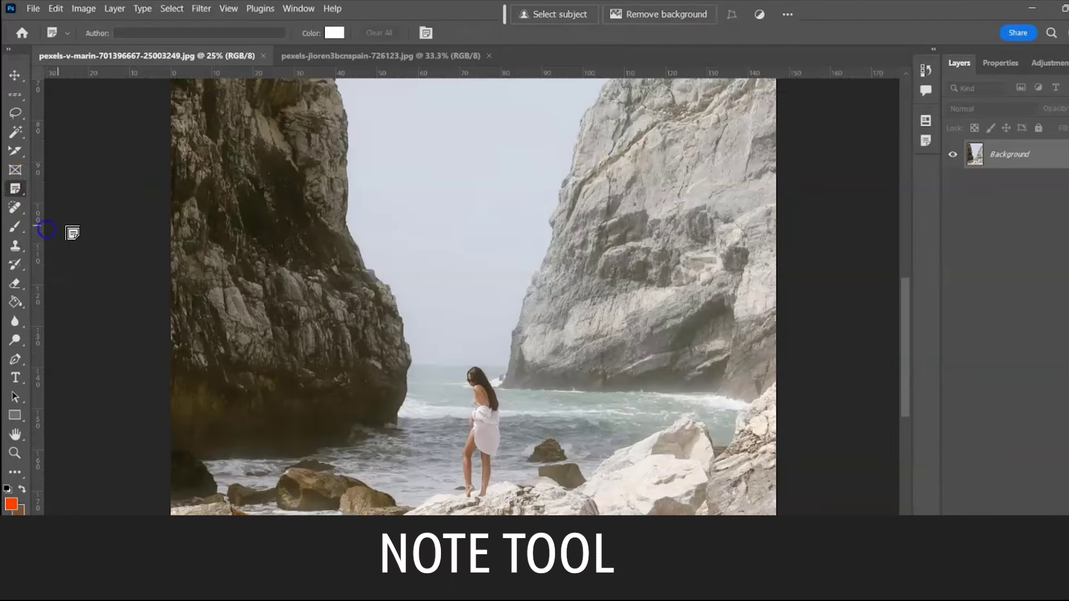
click(427, 201)
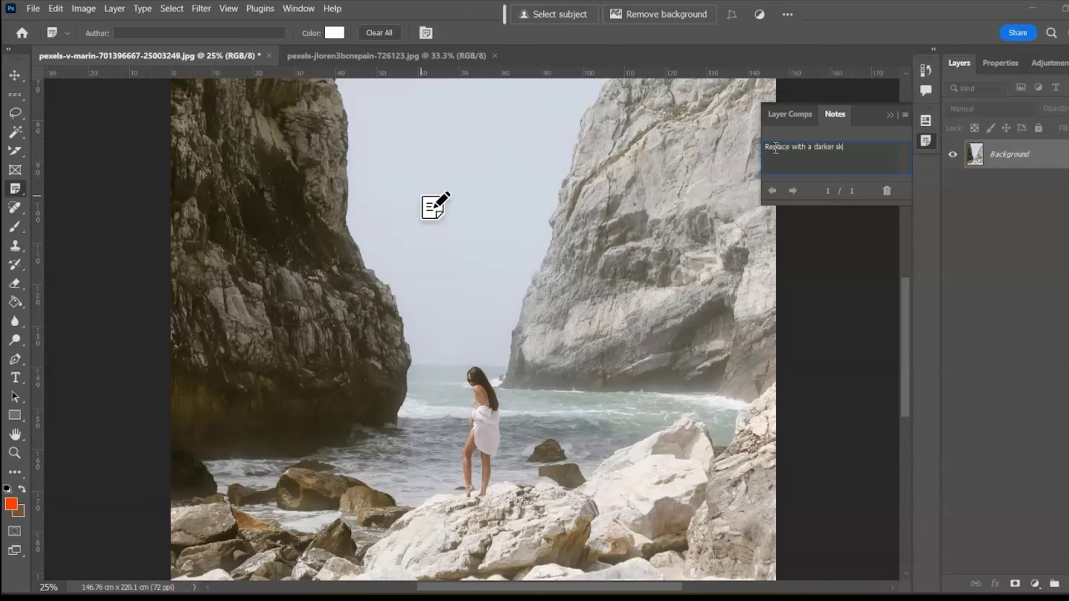
click(617, 275)
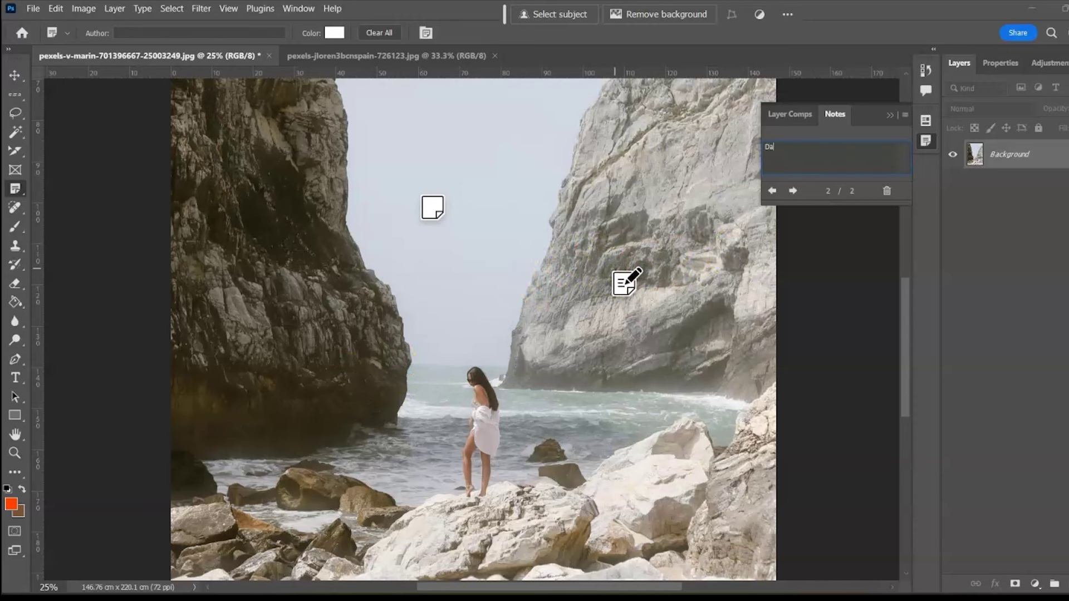
click(484, 406)
text(Remove)
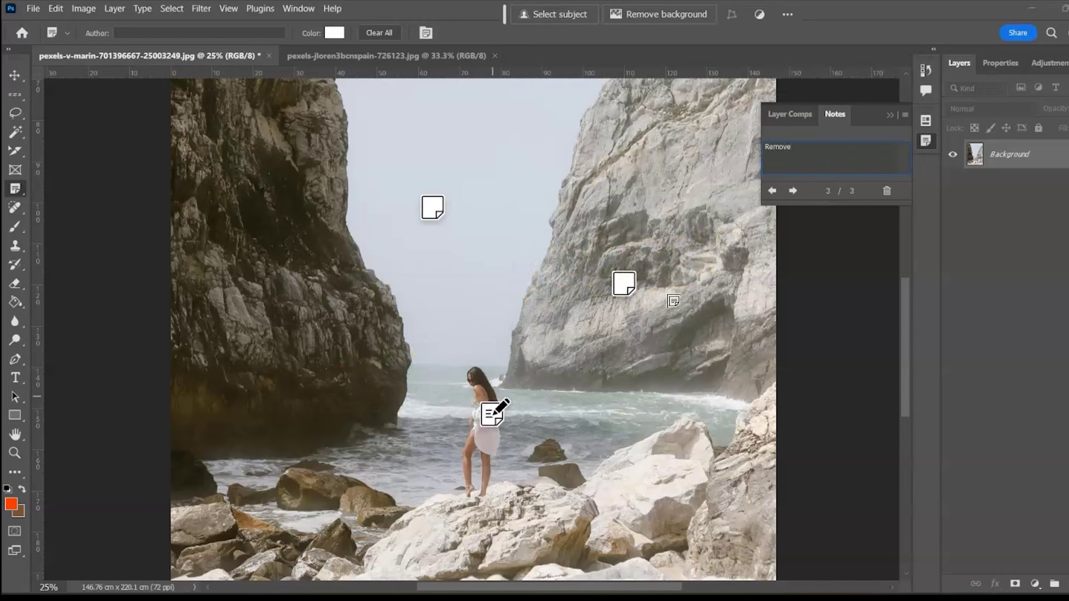
click(793, 192)
click(792, 192)
click(792, 191)
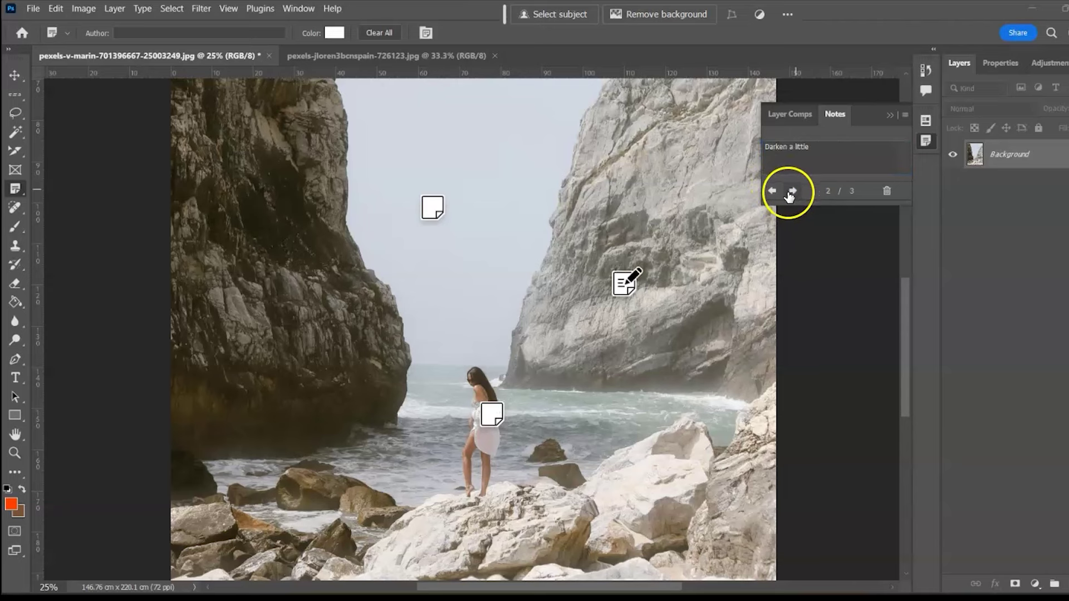
click(791, 191)
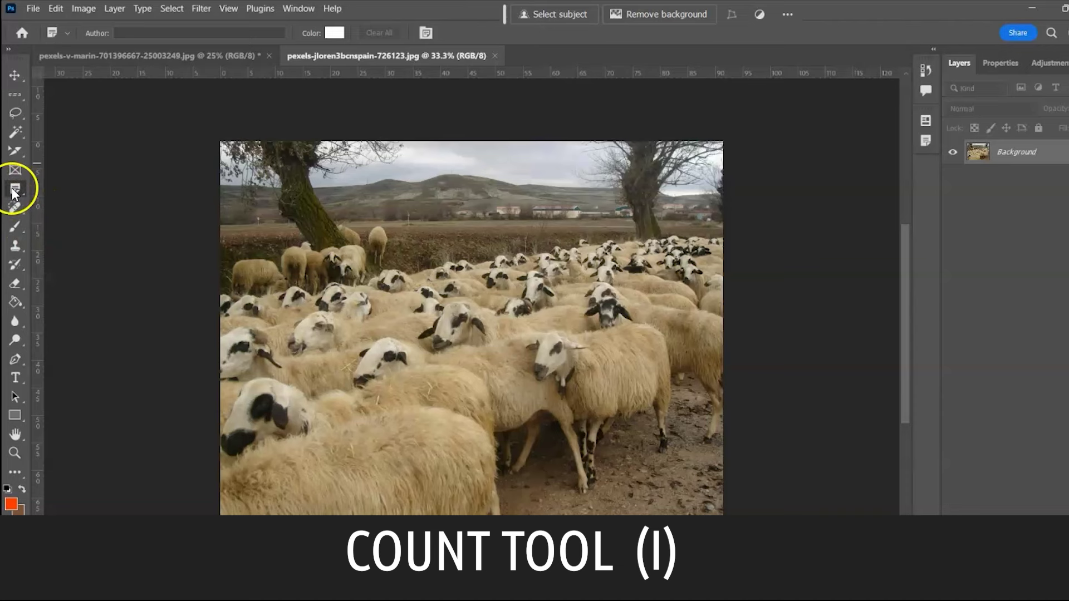
Step: Set up the Count tool for the sheep photo with marker size 10 and label size 30
right_click(14, 190)
click(68, 241)
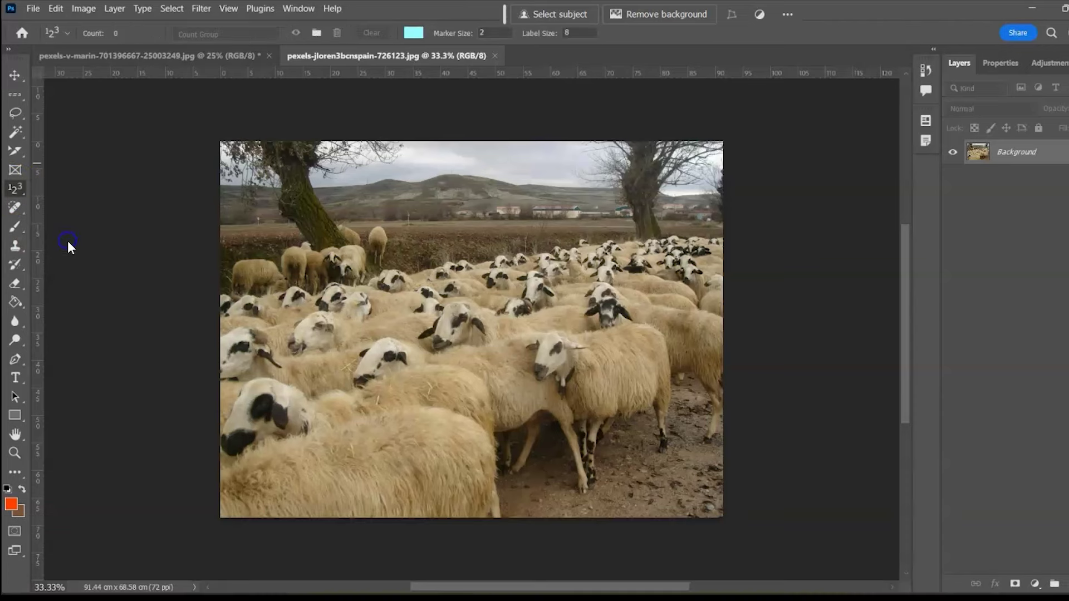
key(ctrl+plus)
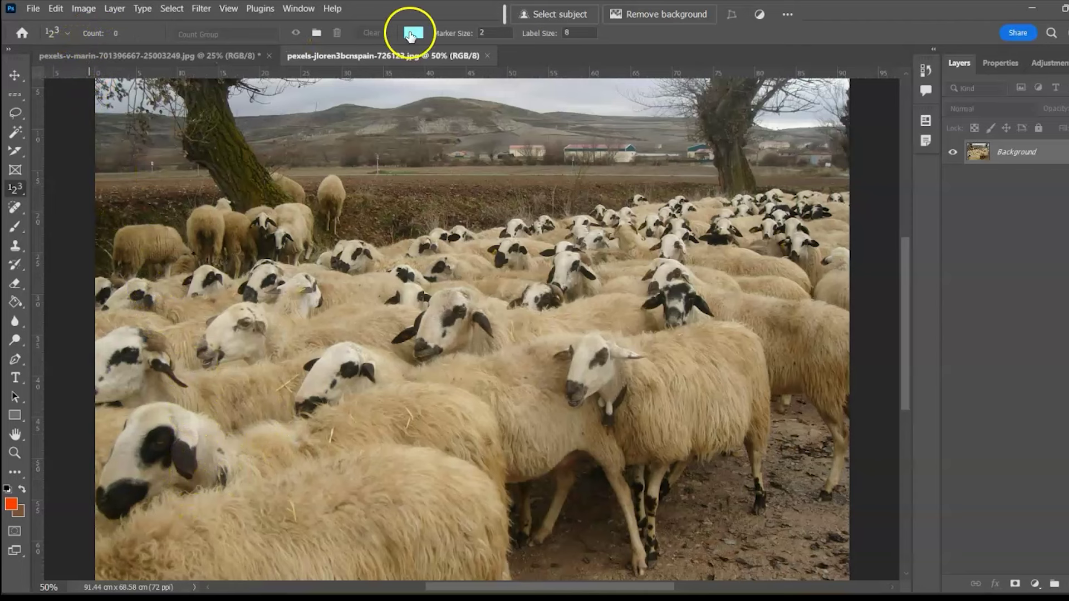
click(490, 32)
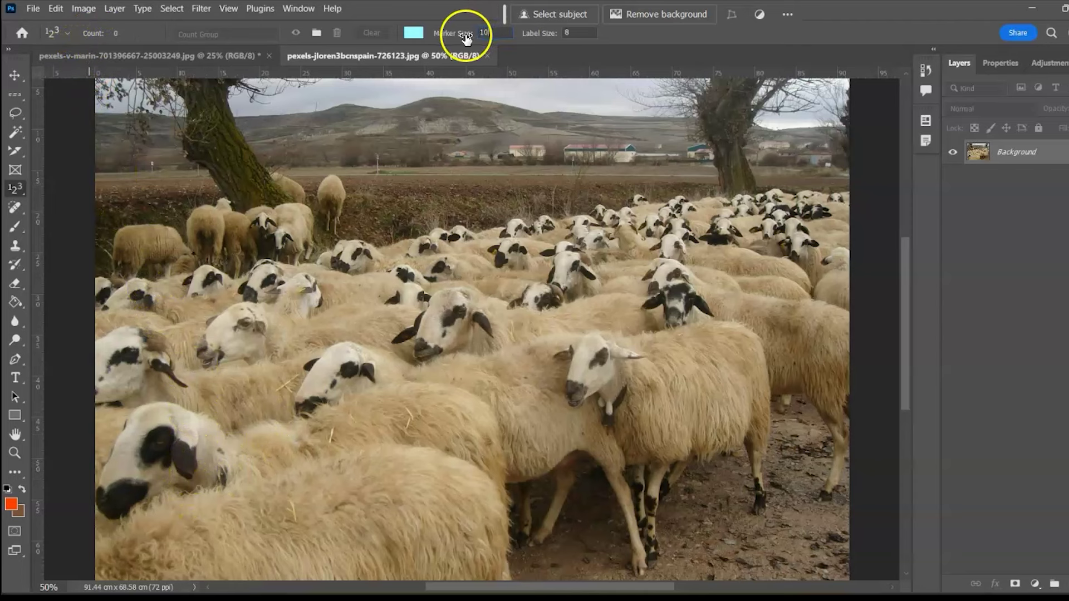
click(582, 32)
text(30)
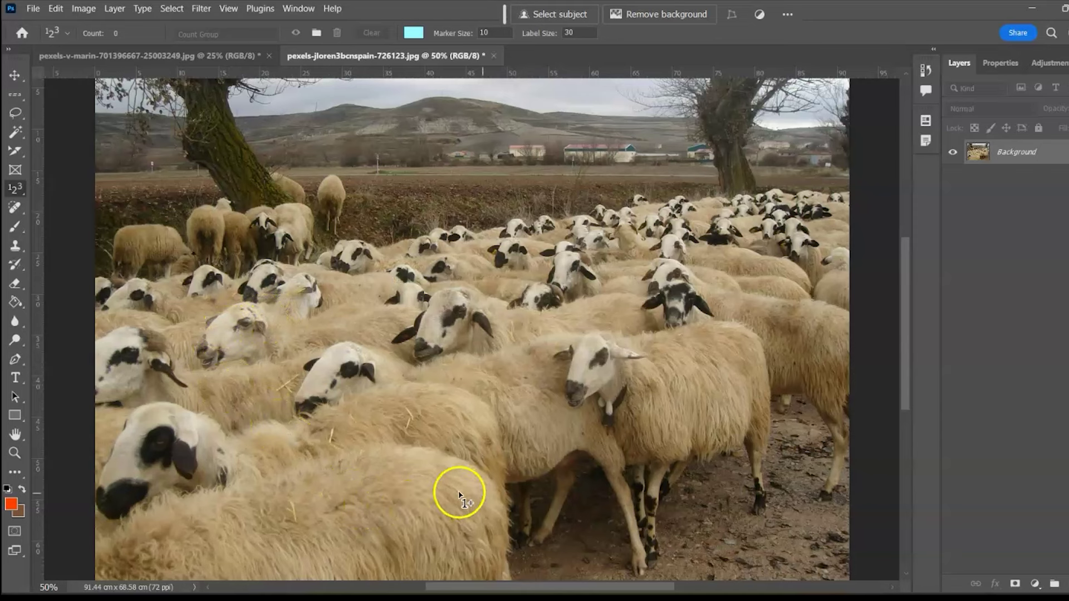
Step: Count eleven sheep by placing numbered markers from the foreground animal up to those standing by the left tree
click(242, 526)
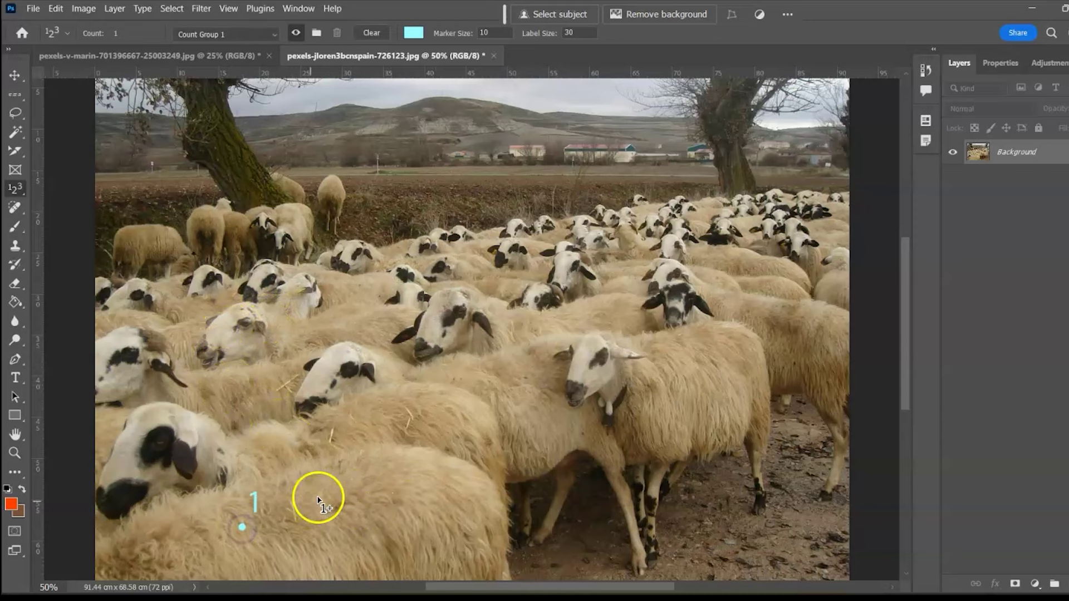
click(159, 443)
click(121, 341)
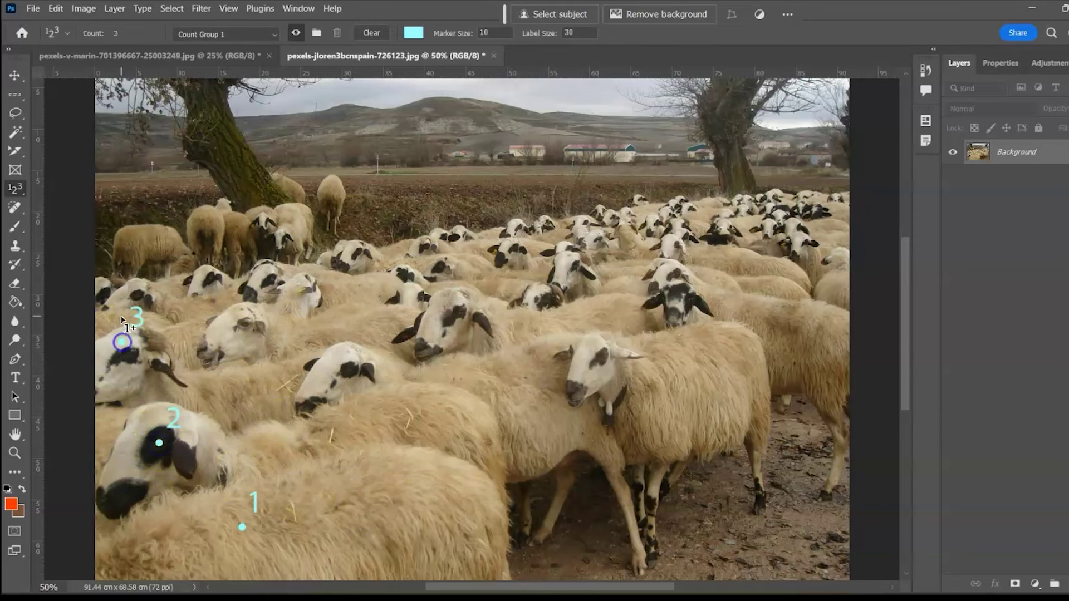
click(131, 286)
click(100, 285)
click(140, 241)
click(216, 214)
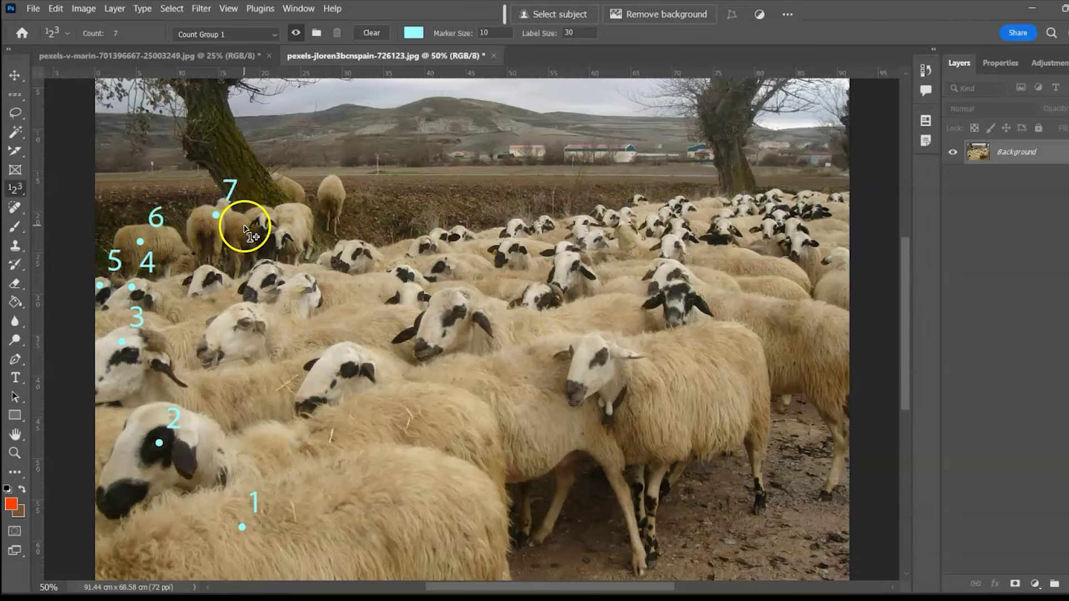
click(257, 225)
click(299, 218)
click(329, 193)
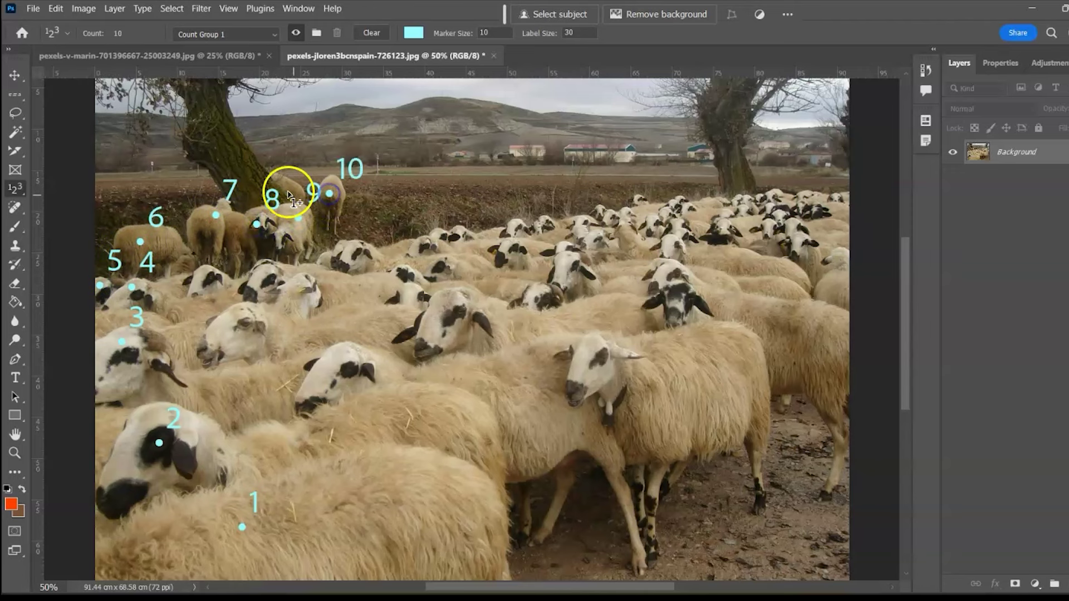
click(286, 184)
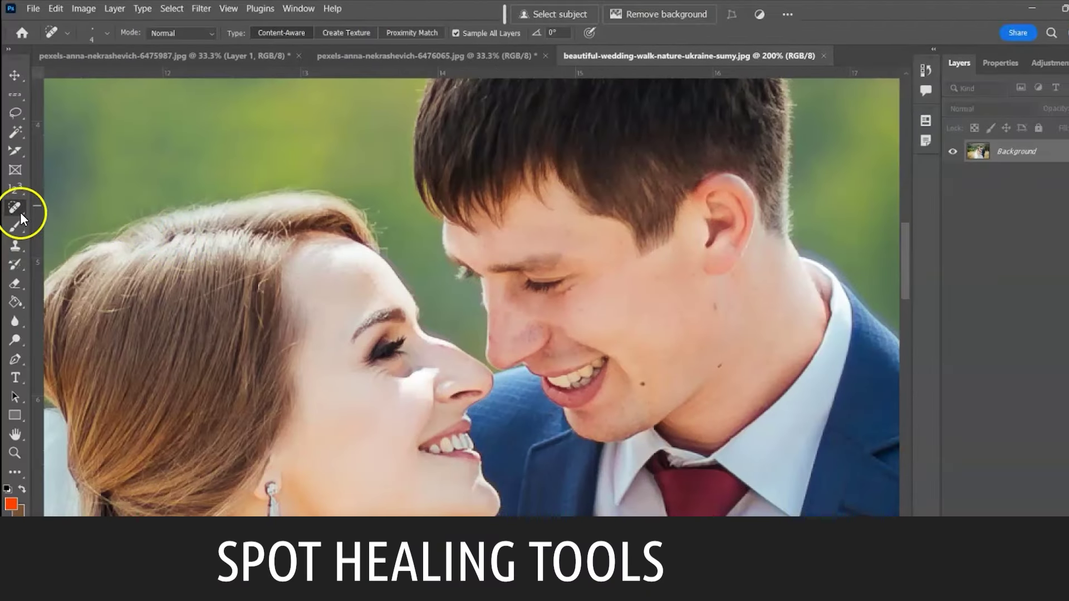
Step: Remove the mole beside the man's mouth and the spot below his ear with the content-aware Spot Healing Brush
right_click(21, 214)
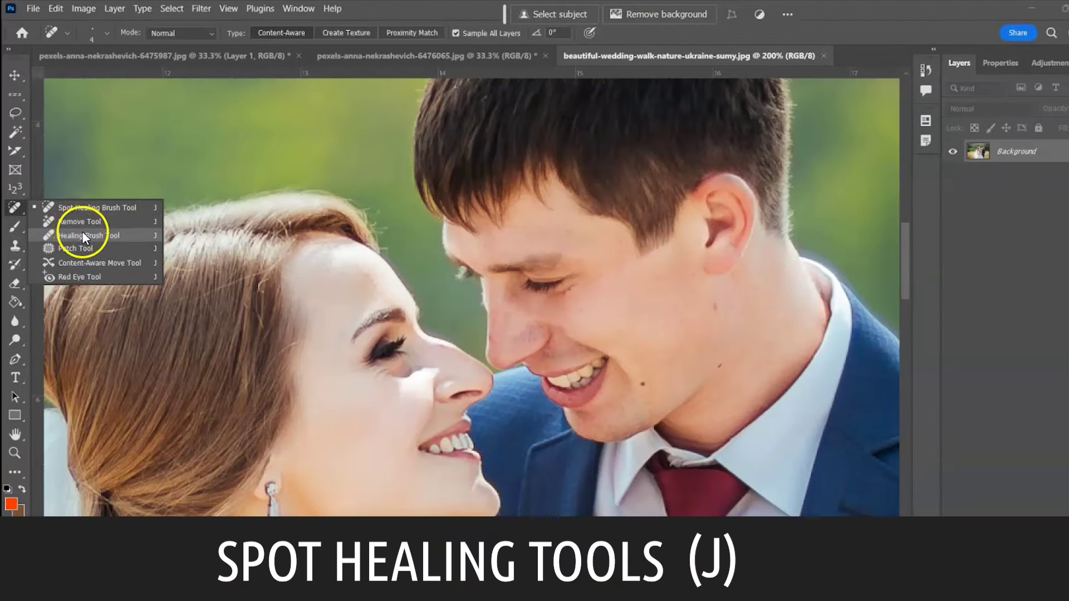
click(17, 210)
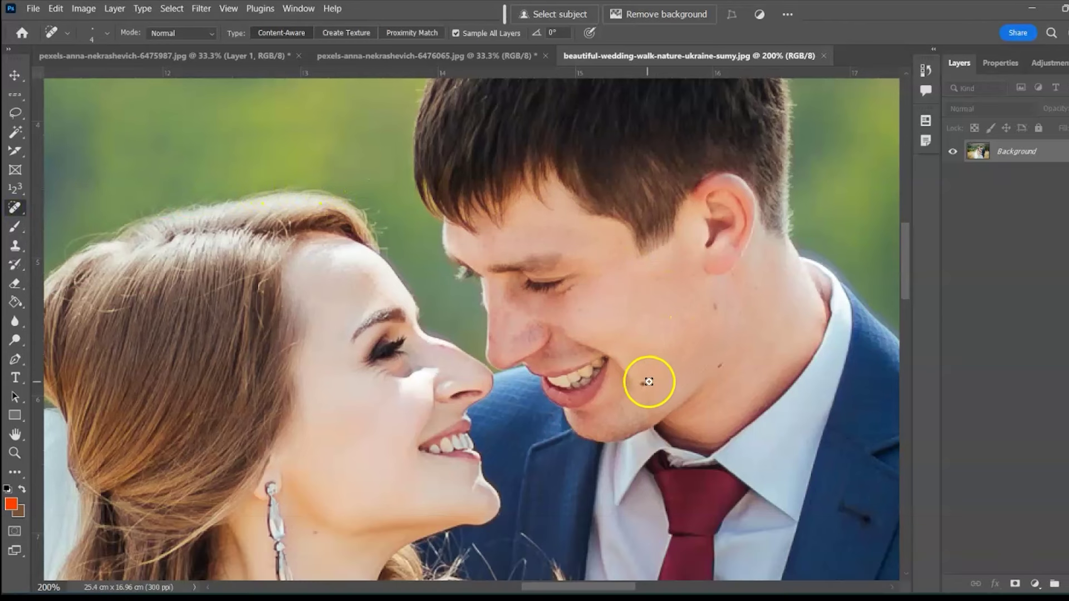
click(643, 388)
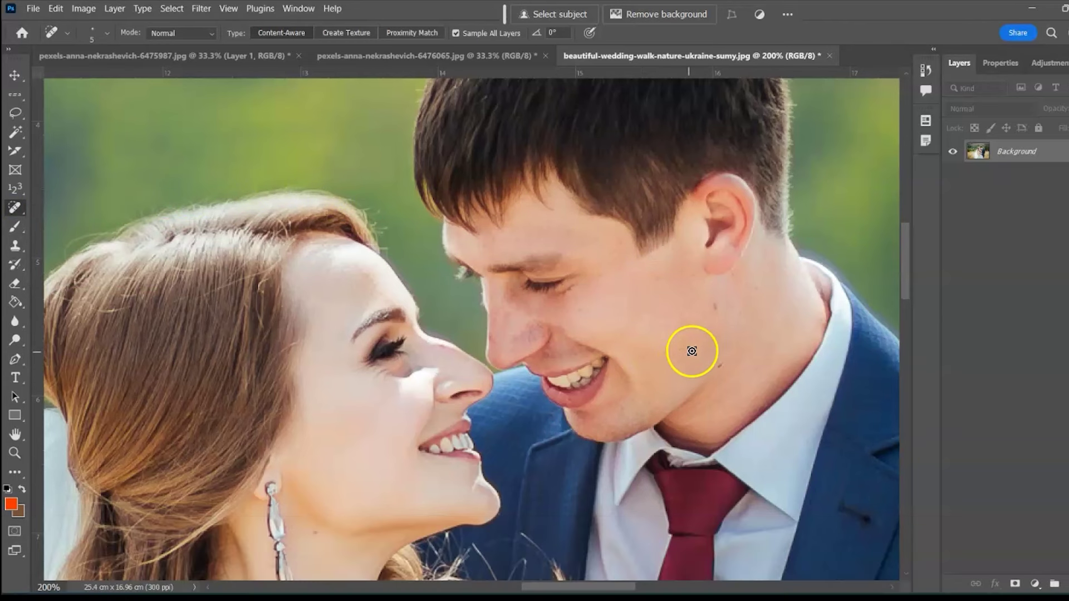
click(715, 306)
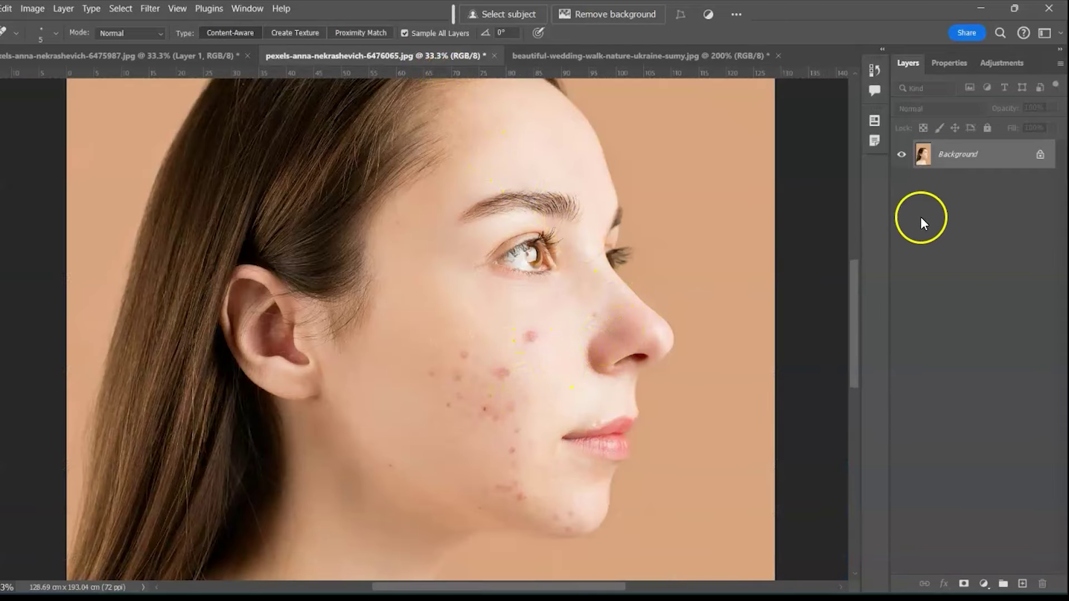
Step: Add a layer to the profile portrait and heal the blemishes on the woman's cheek and chin with the Spot Healing Brush, sampling all layers
click(1016, 579)
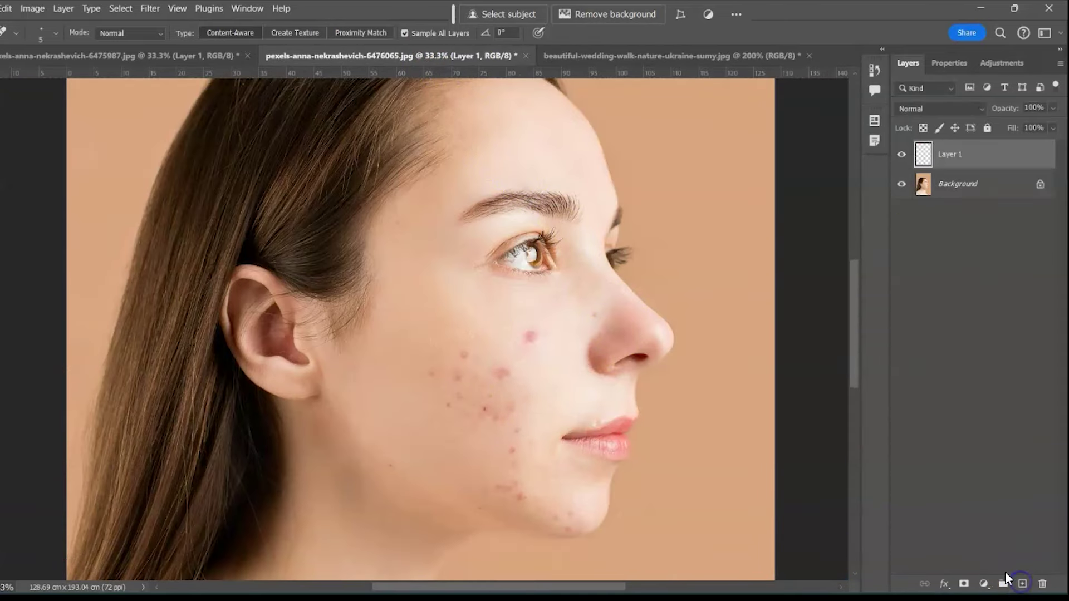
click(429, 34)
key(bracketright)
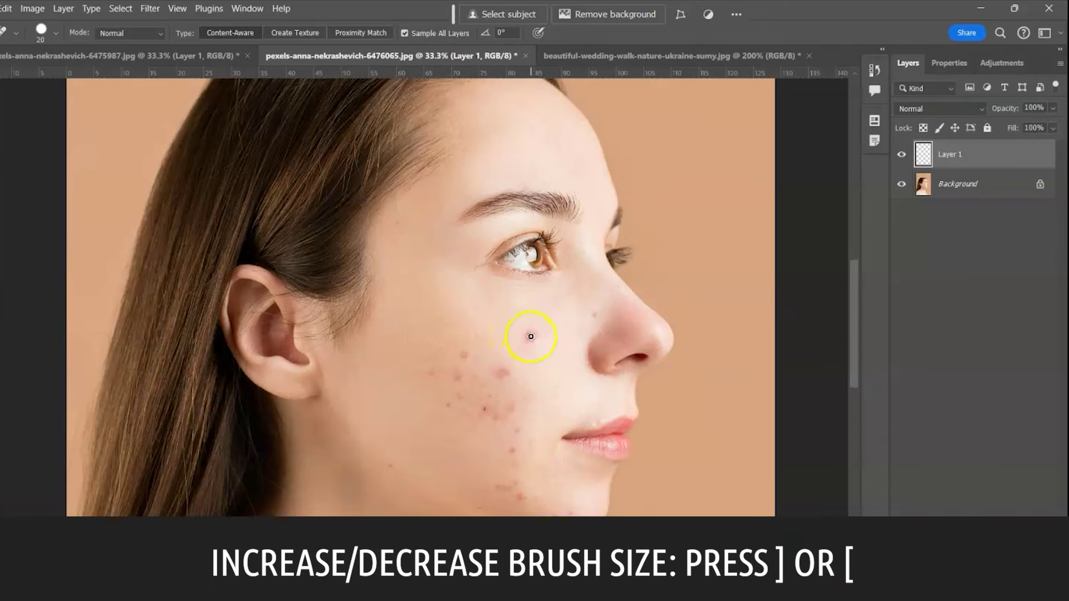
drag(528, 337, 525, 339)
drag(523, 378, 499, 379)
click(462, 357)
click(467, 359)
click(477, 422)
click(513, 454)
click(522, 493)
click(578, 531)
click(529, 454)
click(493, 492)
click(486, 365)
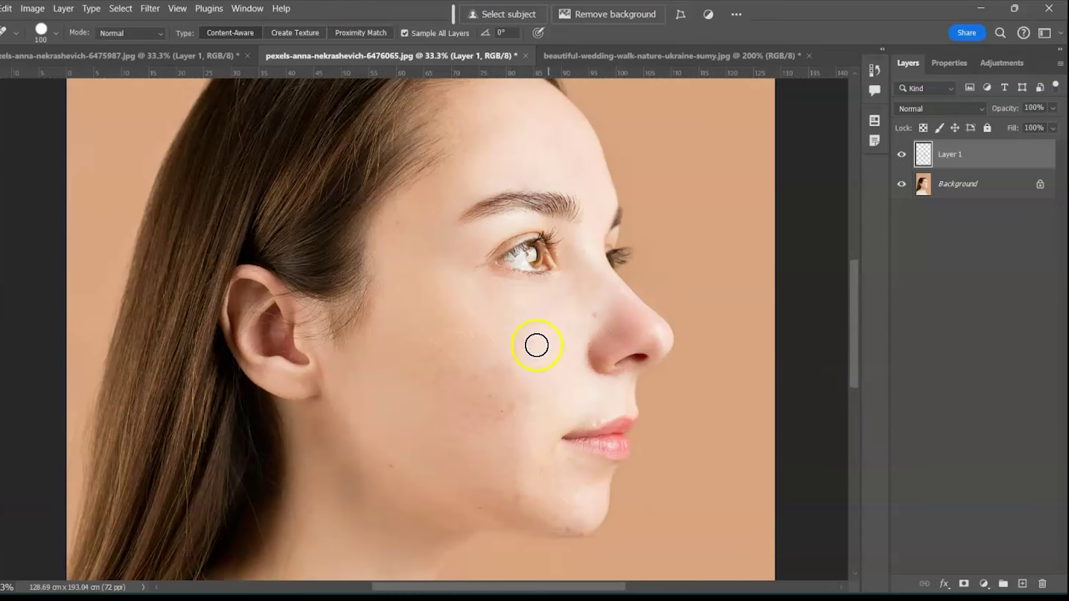
Step: Compare both portraits before and after healing by hiding and showing their retouching layers
click(902, 156)
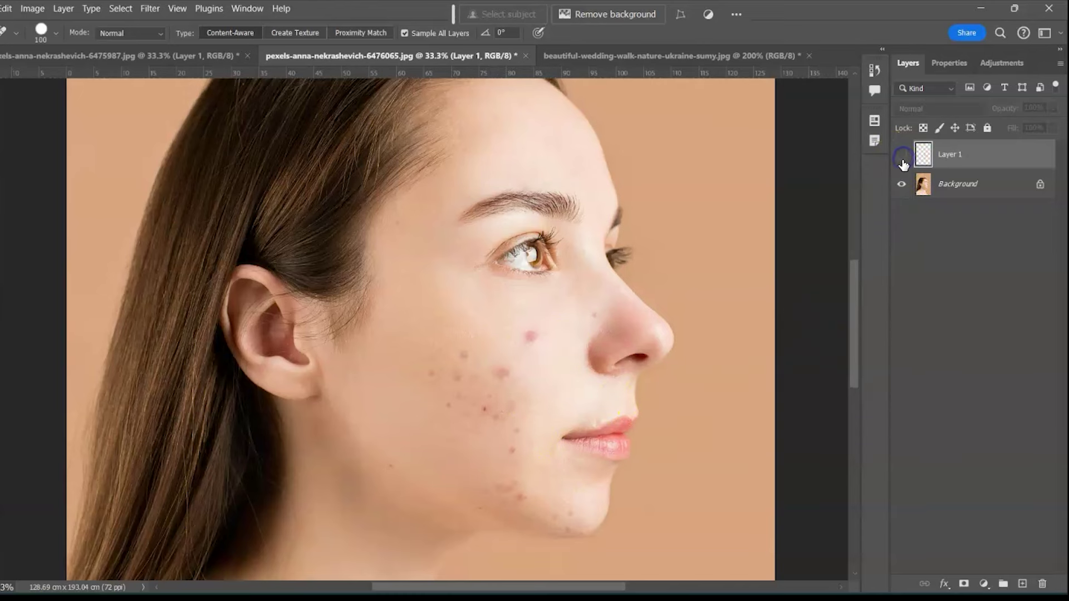
click(902, 157)
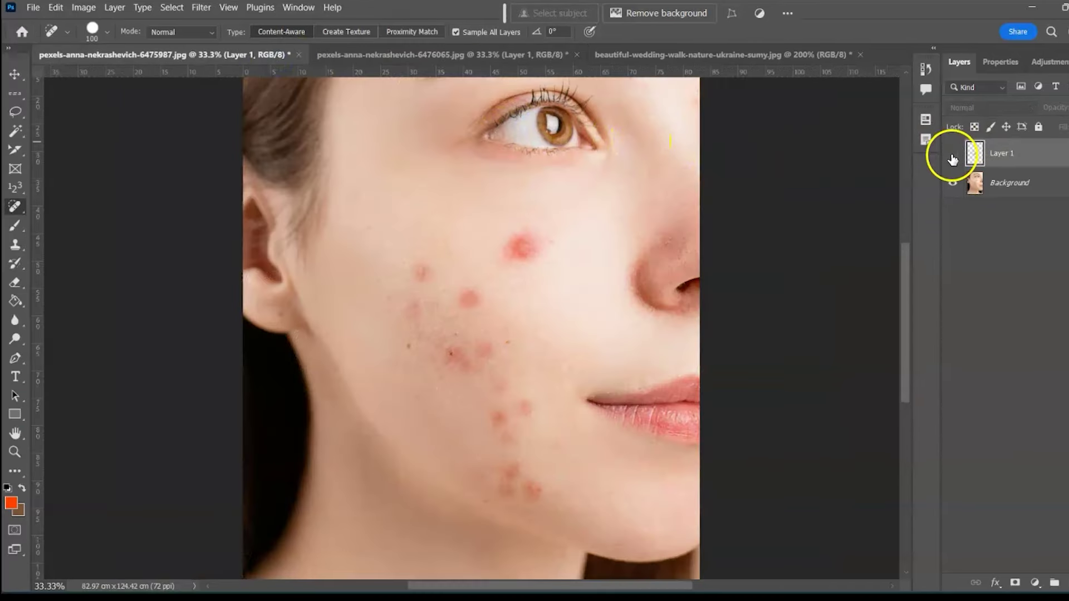
click(953, 156)
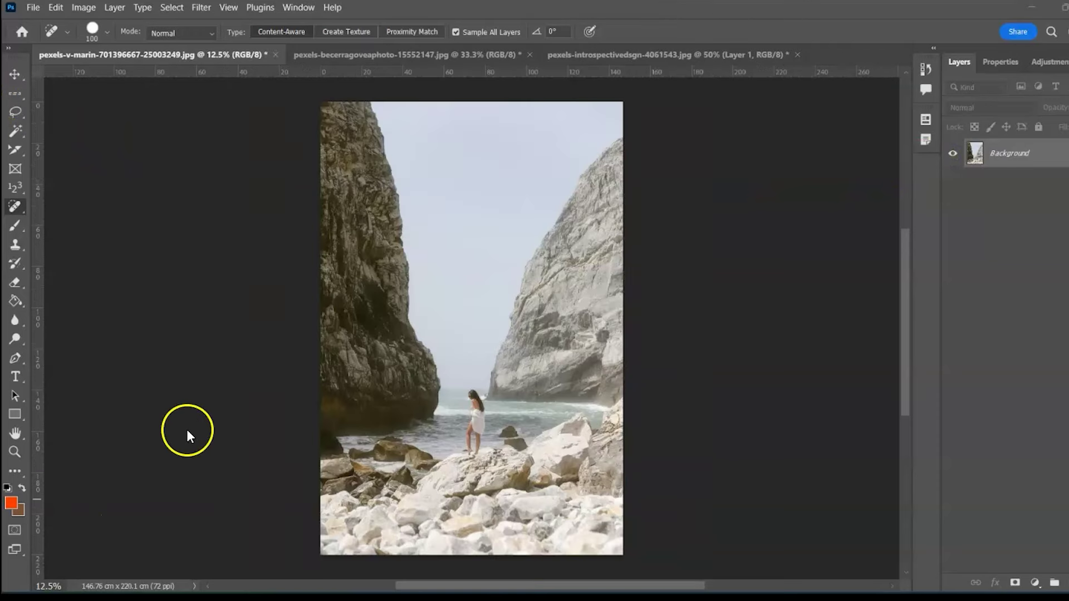
Step: Set up the Remove tool at size 500 for the beach photo and add an empty layer above the background
right_click(15, 207)
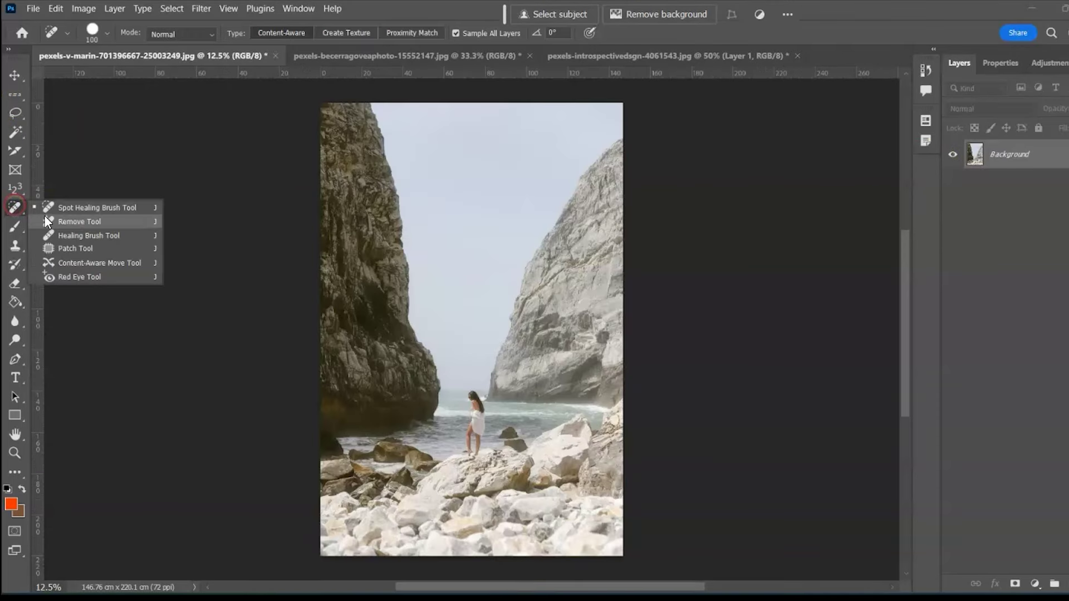
click(73, 221)
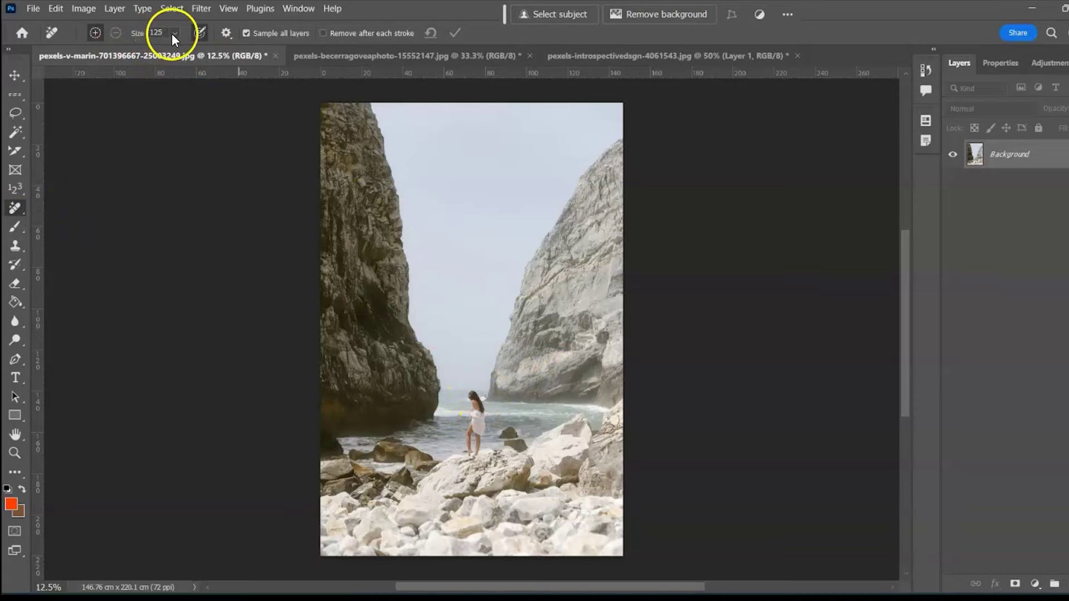
key(bracketright)
key(bracketright)
key(bracketright)
key(bracketright)
key(bracketright)
key(bracketright)
key(bracketright)
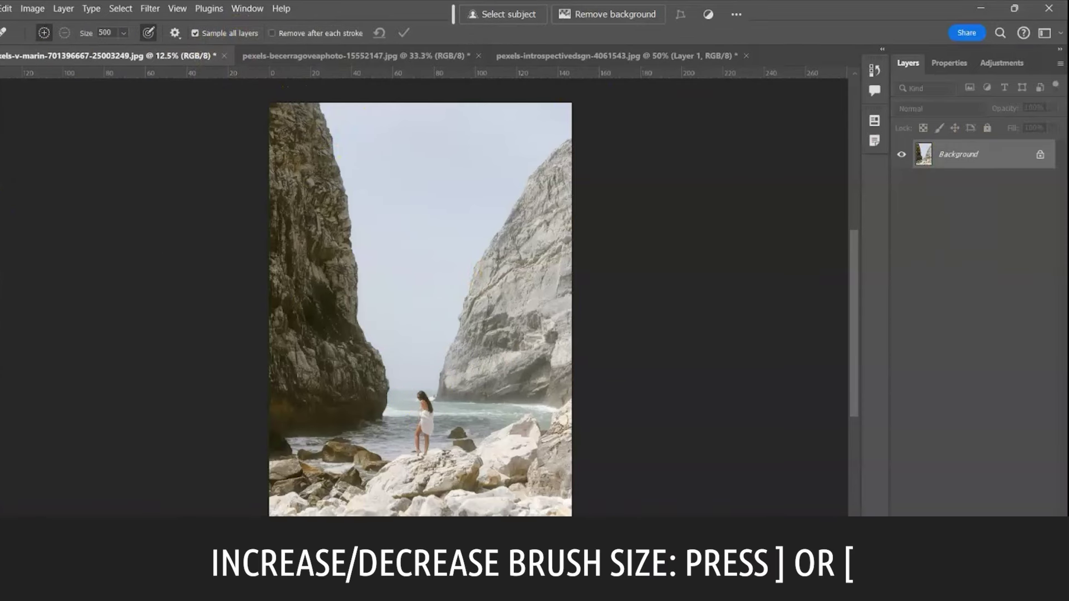
key(ctrl+shift+alt+n)
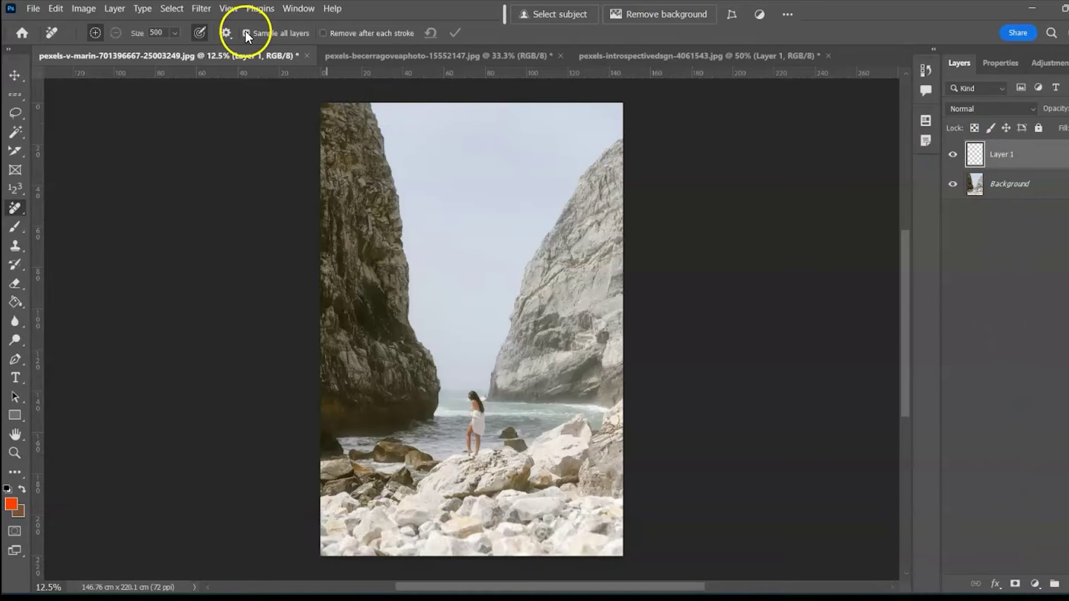
Step: Try to remove the woman on the rocks with the Remove tool while sampling of all layers is turned off
click(245, 33)
drag(472, 395, 481, 430)
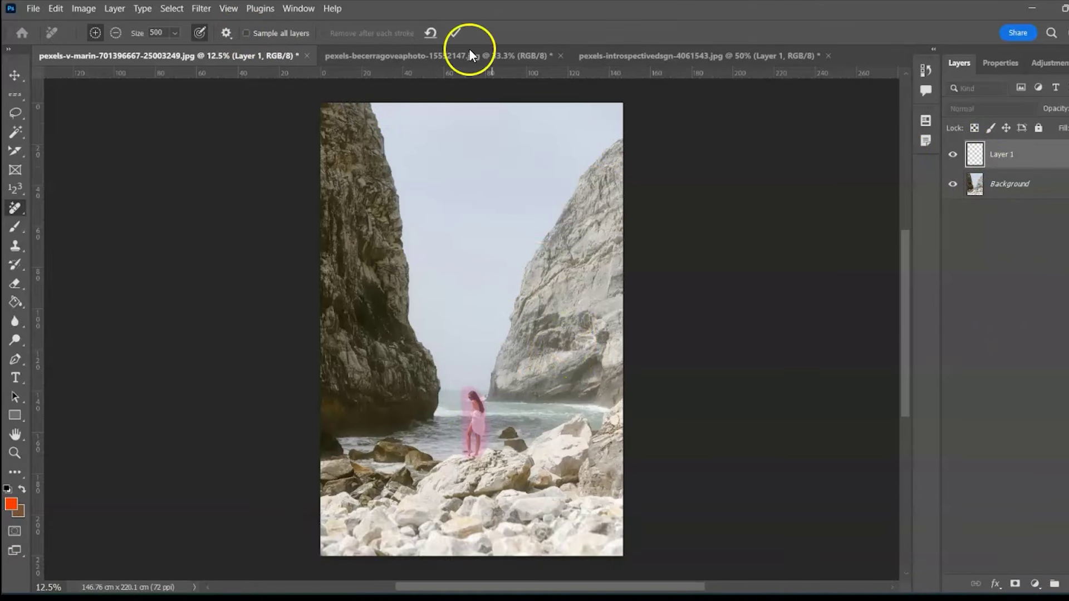
click(455, 33)
Step: Remove the woman on the rocks with the Remove tool, sampling all layers
click(573, 240)
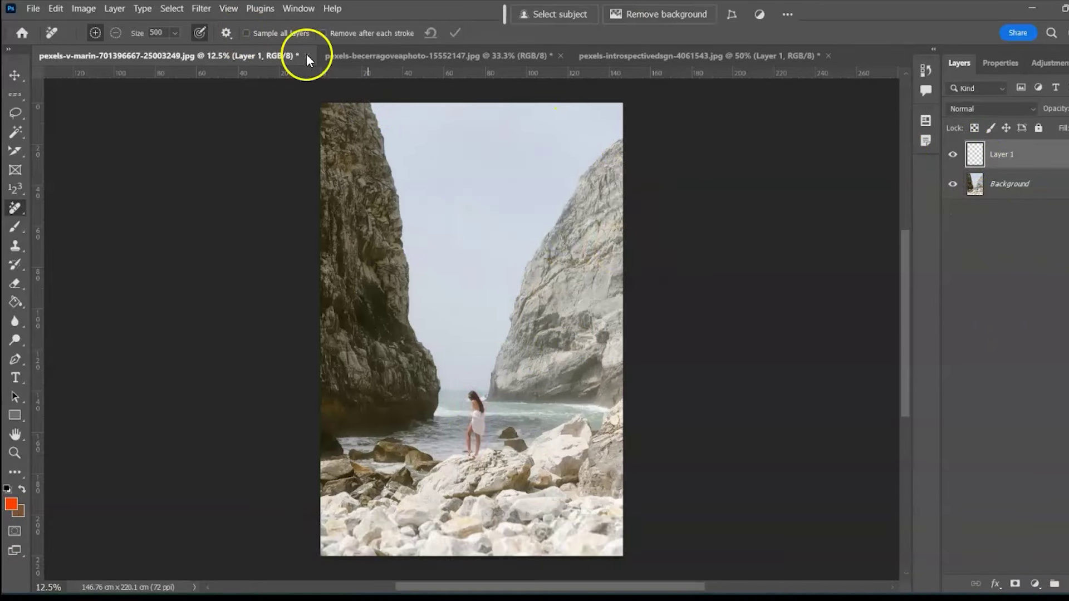
mouse_move(473, 396)
mouse_down()
mouse_move(472, 459)
mouse_move(472, 397)
mouse_move(484, 415)
mouse_up()
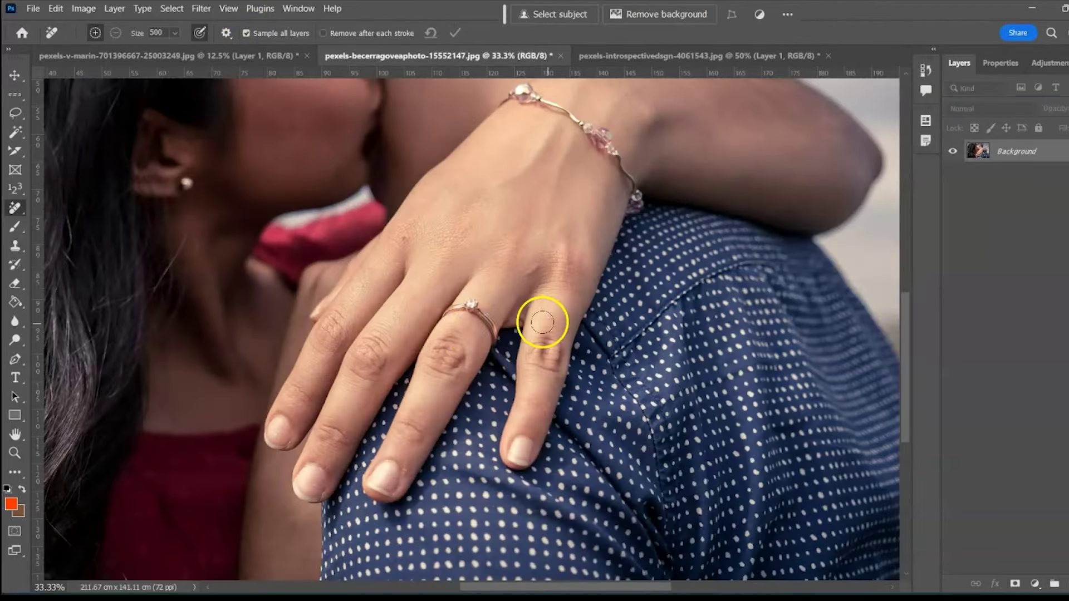
Step: On a new layer in the photo of the couple, remove the ring from the finger with the Remove tool at size 150
key(ctrl+Tab)
mouse_move(473, 330)
mouse_down()
mouse_move(461, 309)
mouse_move(446, 310)
mouse_move(482, 317)
mouse_move(496, 342)
mouse_up()
key(Escape)
key(ctrl+shift+alt+n)
key(bracketleft)
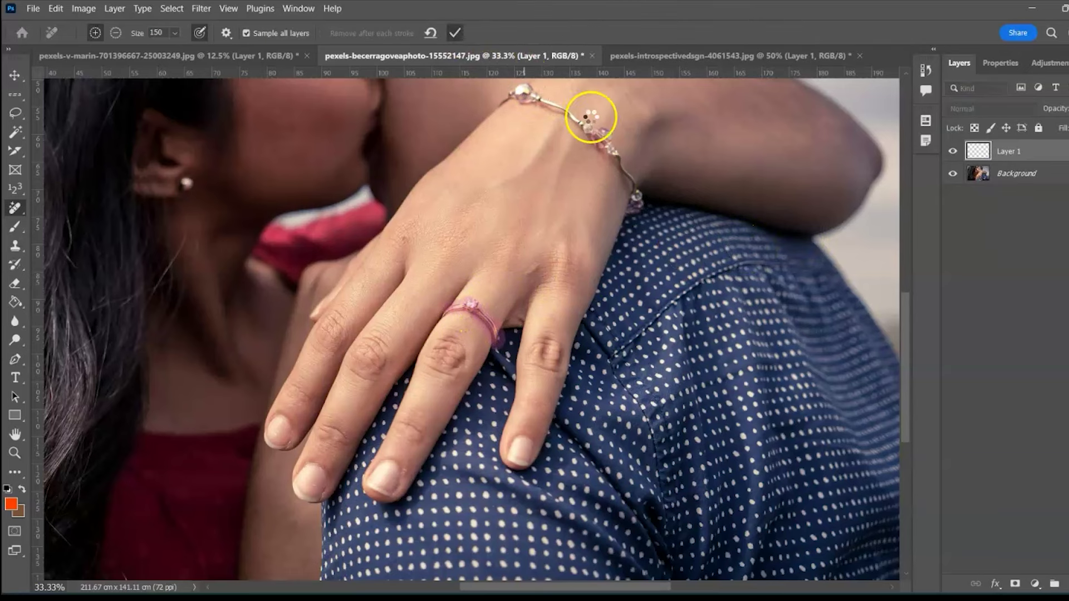
key(Return)
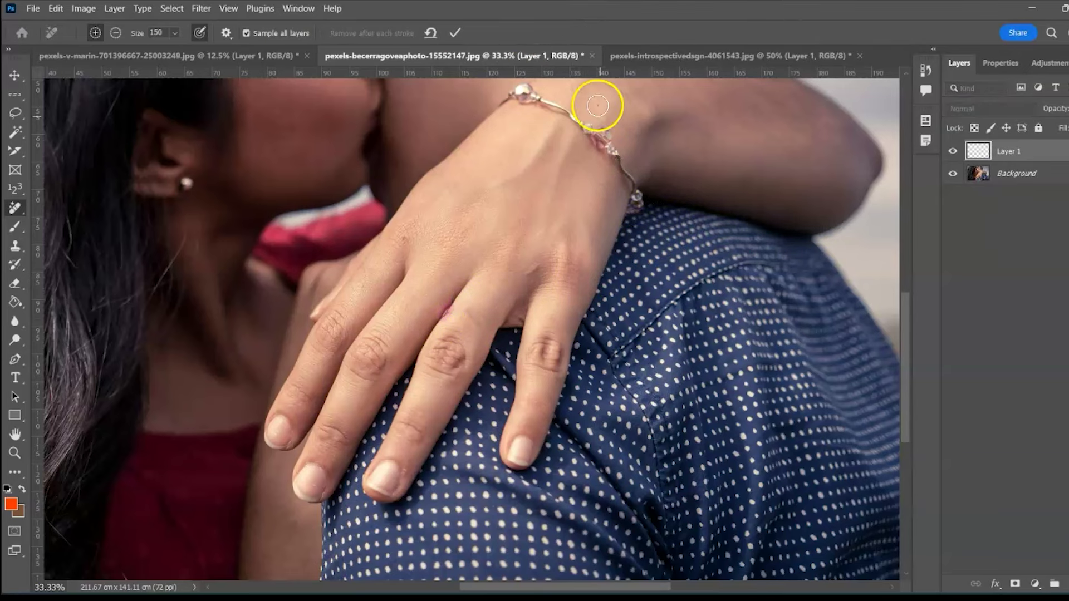
Step: Switch to the bearded man's photo and show its hidden retouching layer to compare the result
key(ctrl+Tab)
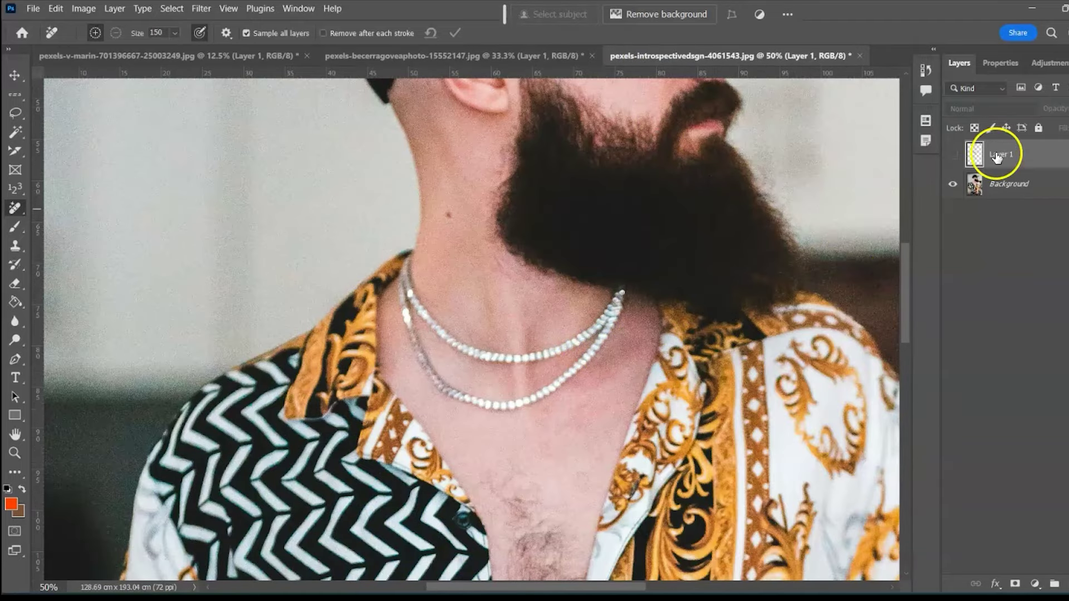
click(955, 159)
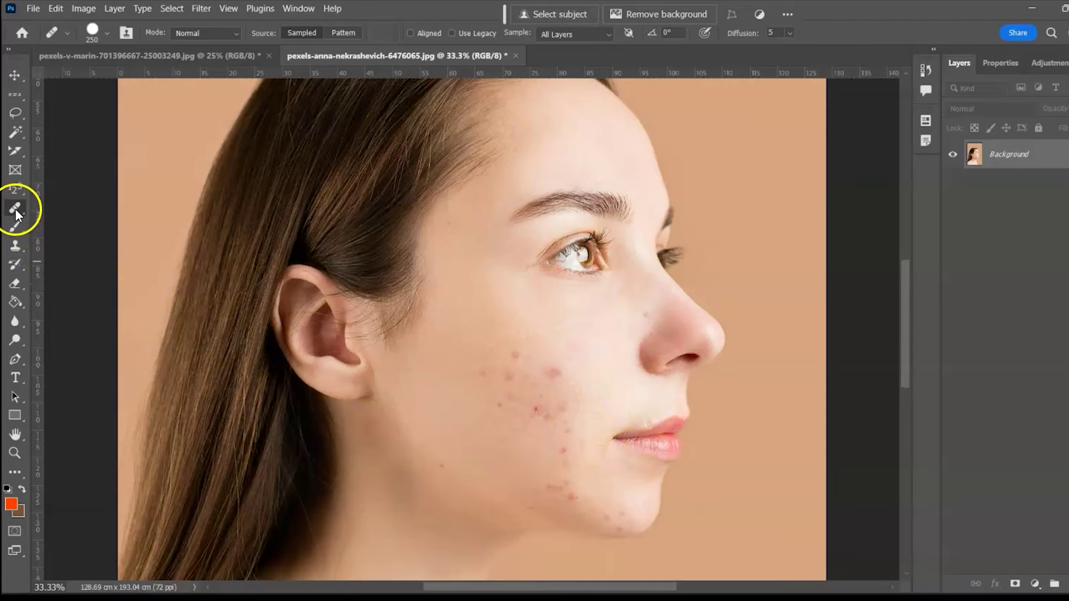
Step: Heal the blemishes on the woman's cheek with the Healing Brush on a new layer, sampling all layers
click(15, 208)
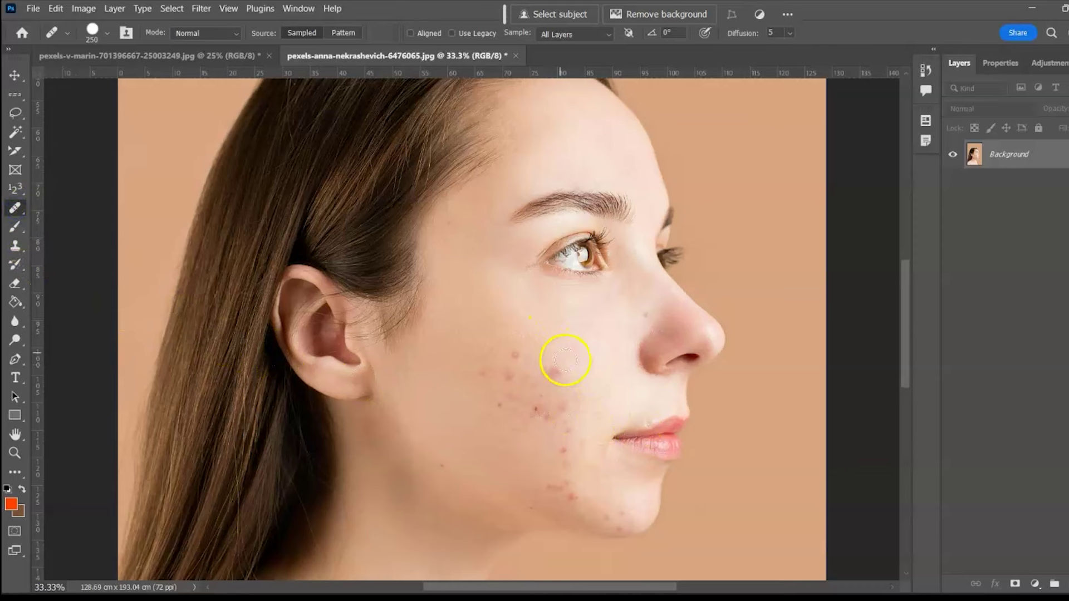
click(552, 35)
click(1056, 583)
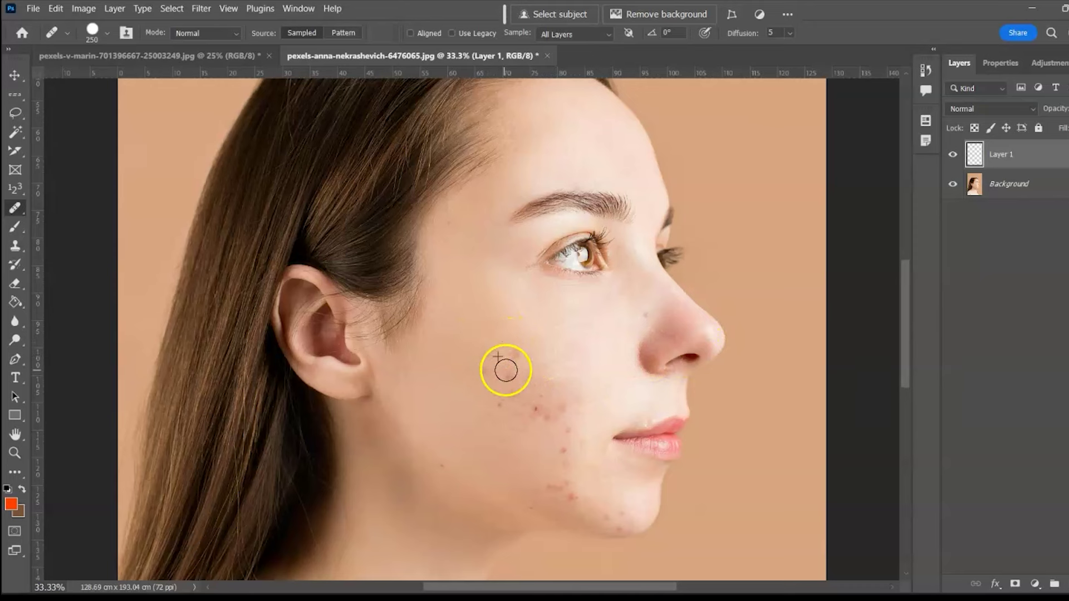
mouse_move(527, 383)
mouse_down()
mouse_move(563, 401)
mouse_move(549, 413)
mouse_up()
click(573, 539)
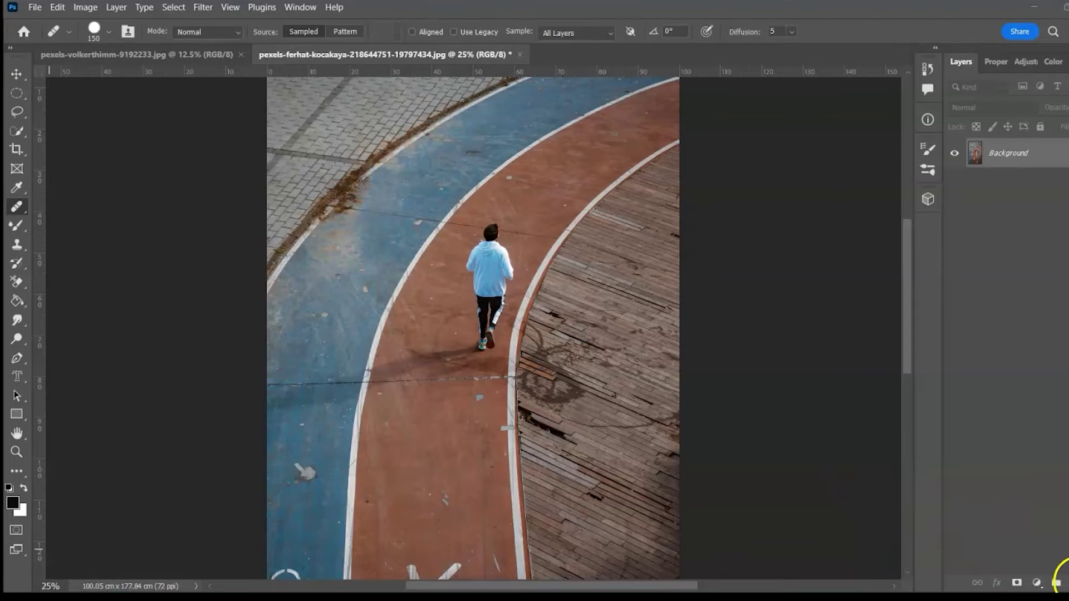
Step: Duplicate the runner onto a new layer with the Healing Brush, then enlarge the copy to 153.27% and place it lower on the red track
click(1054, 587)
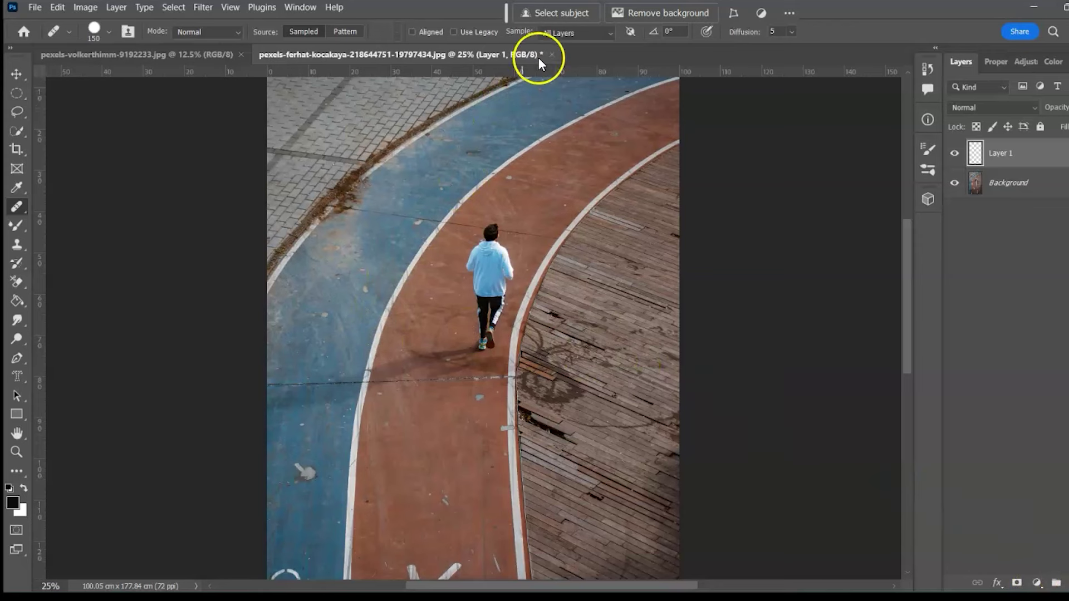
alt+click(490, 263)
mouse_move(446, 398)
mouse_down()
mouse_move(433, 480)
mouse_move(445, 414)
mouse_move(453, 445)
mouse_move(441, 409)
mouse_move(430, 413)
mouse_move(440, 391)
mouse_move(424, 427)
mouse_move(455, 482)
mouse_move(446, 504)
mouse_up()
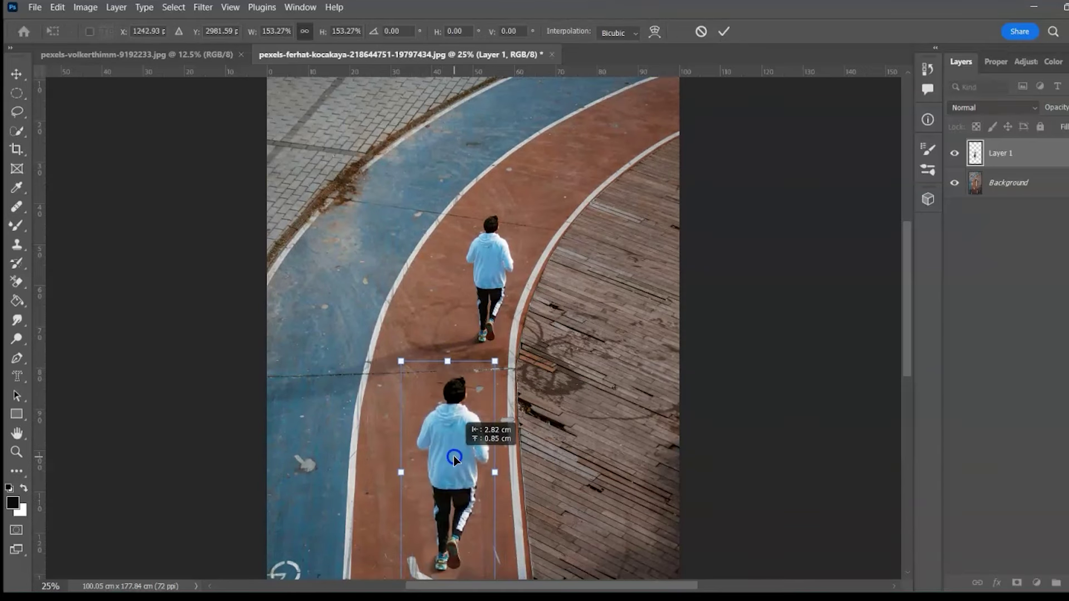
drag(454, 457, 453, 456)
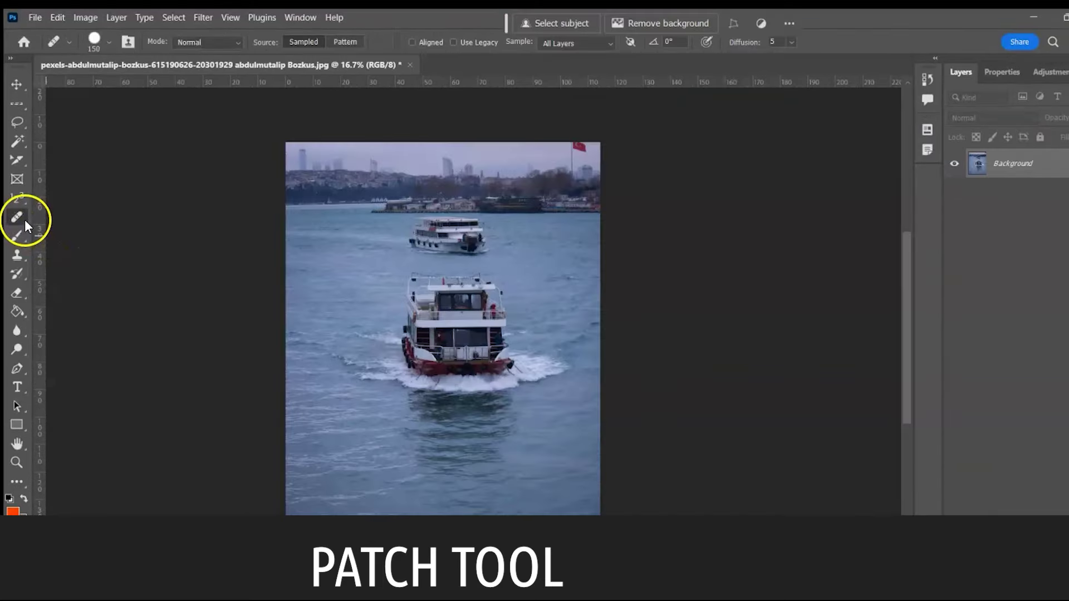
Step: Outline the large boat with its wake and reflection using the Patch tool in Source mode, and replace it with open water
click(25, 220)
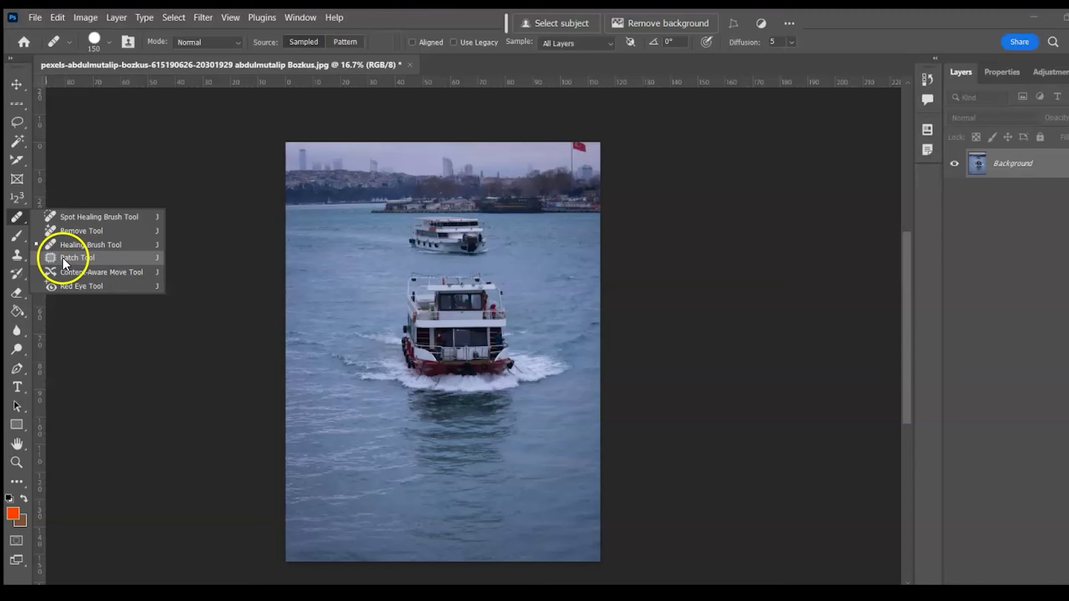
click(62, 257)
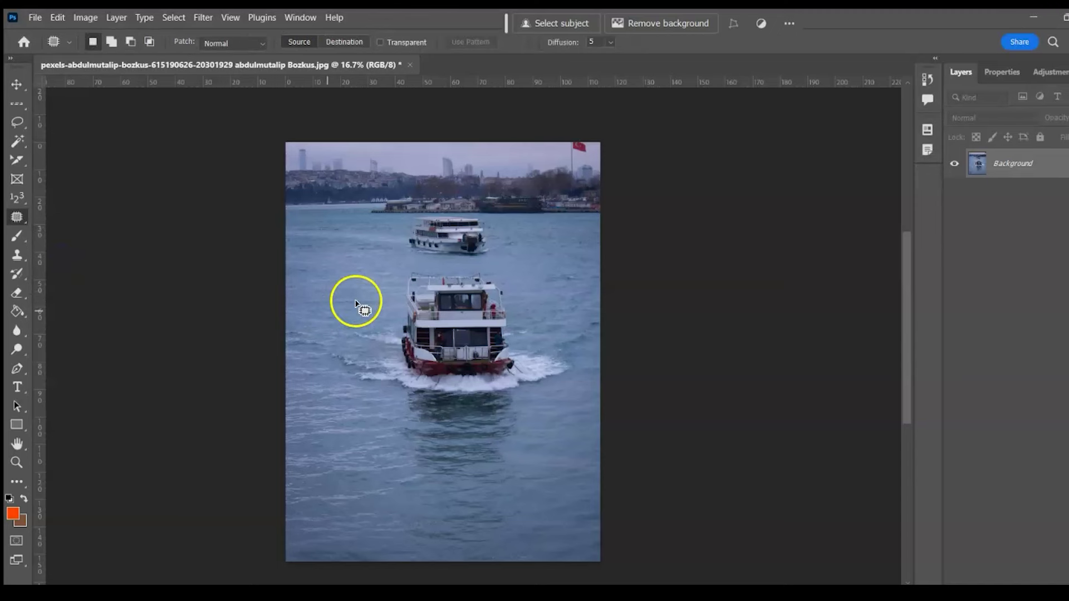
mouse_move(399, 308)
mouse_down()
mouse_move(492, 269)
mouse_move(510, 344)
mouse_move(577, 359)
mouse_move(508, 393)
mouse_move(510, 461)
mouse_move(400, 437)
mouse_move(327, 354)
mouse_move(390, 326)
mouse_up()
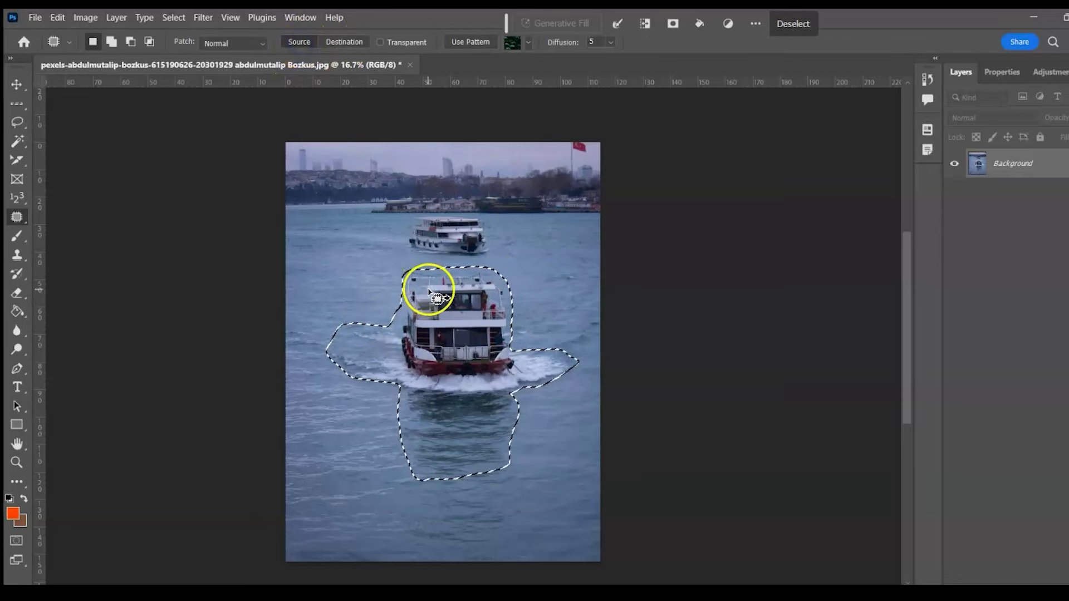
drag(466, 332, 339, 470)
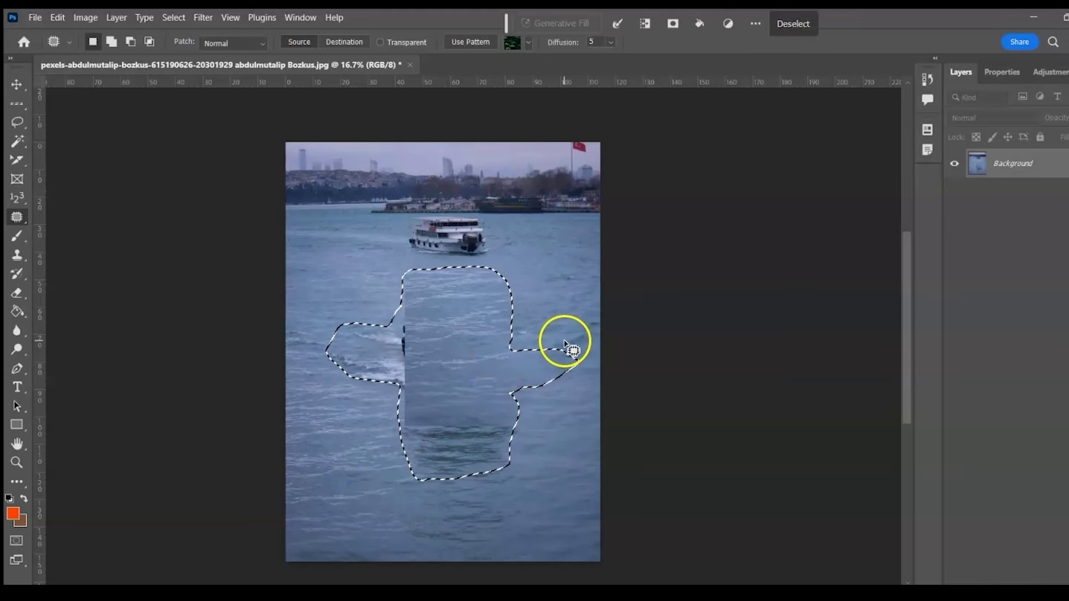
click(793, 23)
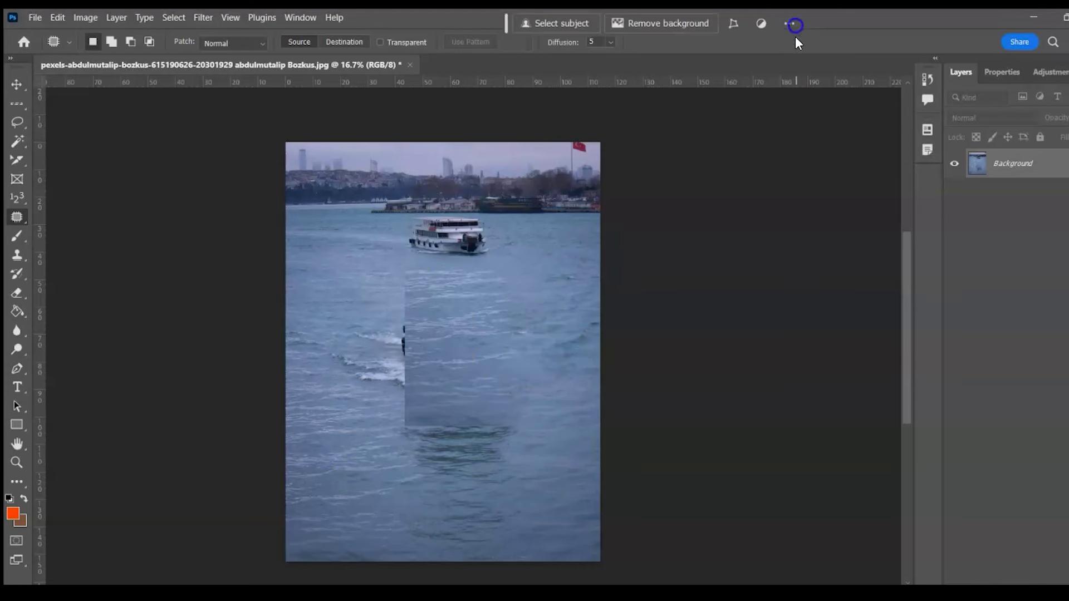
Step: Patch the leftover boat edge, wake and reflection with clean water and deselect
drag(414, 292, 410, 276)
mouse_move(413, 295)
mouse_down()
mouse_move(447, 351)
mouse_move(417, 375)
mouse_move(435, 384)
mouse_up()
drag(520, 418, 515, 413)
key(ctrl+d)
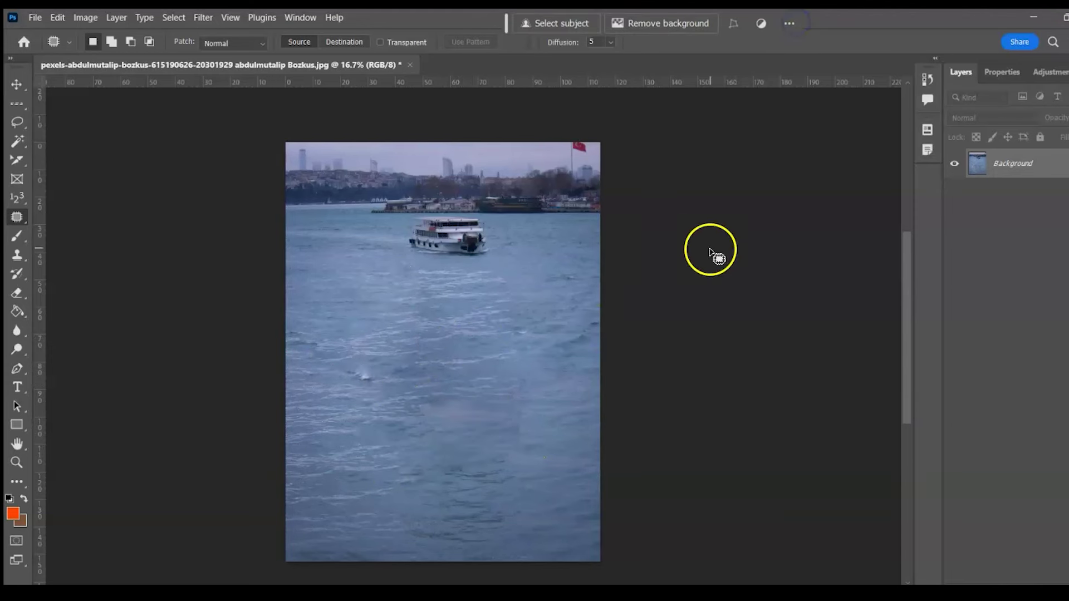
Step: Outline the remaining distant boat with the Patch tool and set the patch mode to Destination
mouse_move(480, 259)
mouse_down()
mouse_move(411, 257)
mouse_move(403, 237)
mouse_move(411, 221)
mouse_move(437, 213)
mouse_move(498, 241)
mouse_move(446, 322)
mouse_move(452, 385)
mouse_move(547, 234)
mouse_up()
click(344, 42)
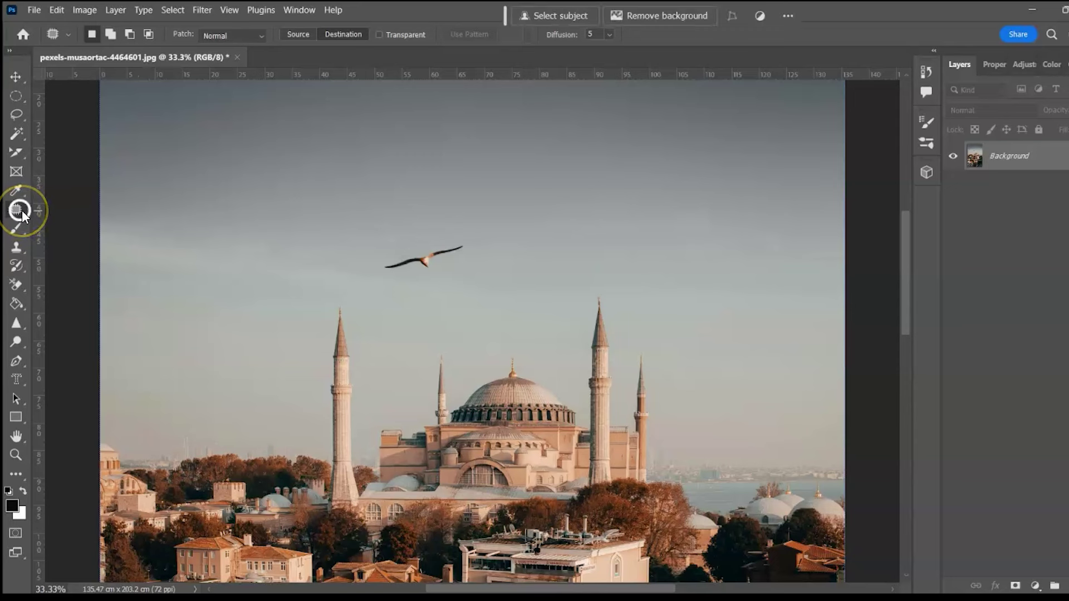
Step: Activate the Content-Aware Move tool for the photo of the bird above the mosque
right_click(17, 209)
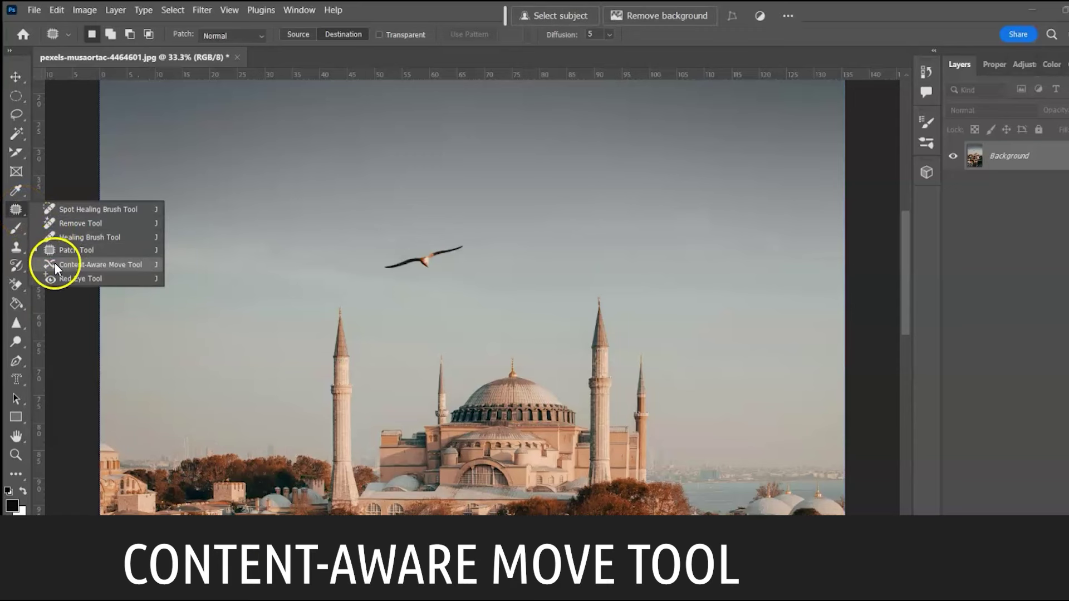
click(67, 265)
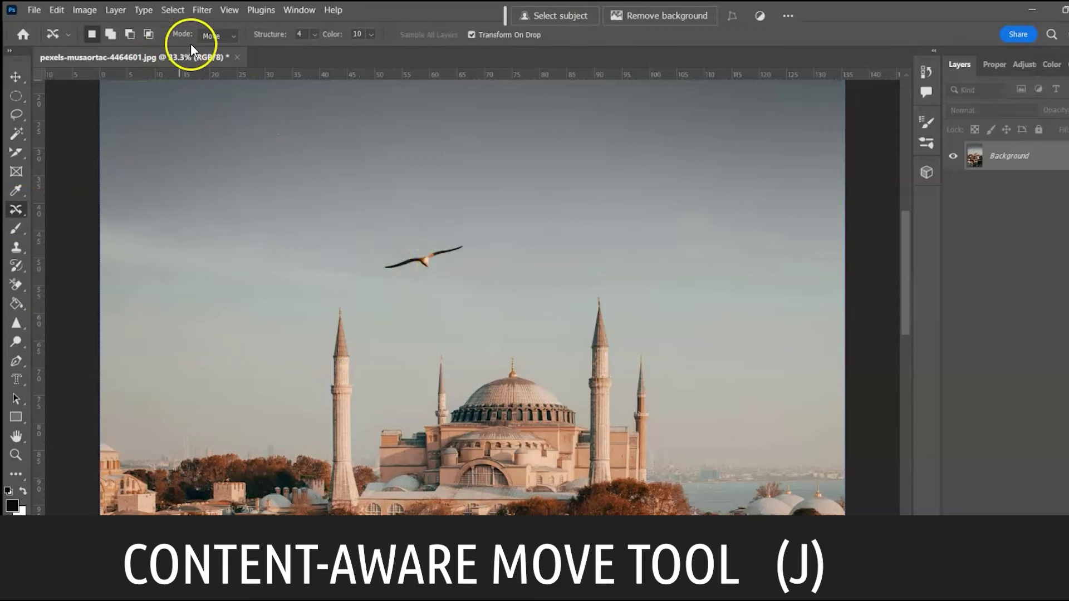
Step: Set the Content-Aware Move tool to Move mode with a Color value of 0 and draw a selection around the bird
click(234, 35)
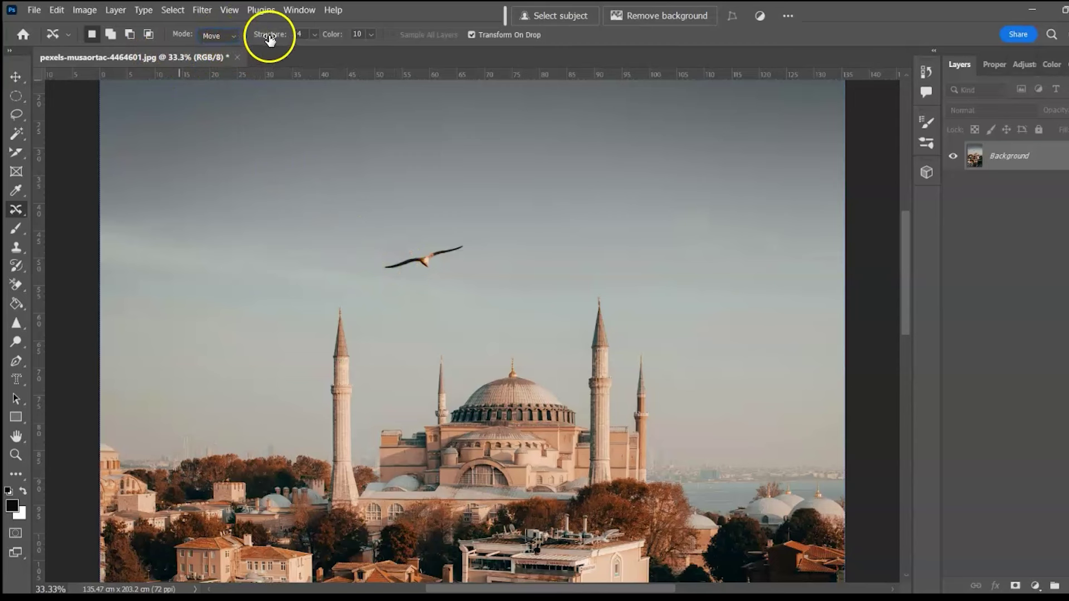
click(371, 34)
drag(383, 49, 299, 58)
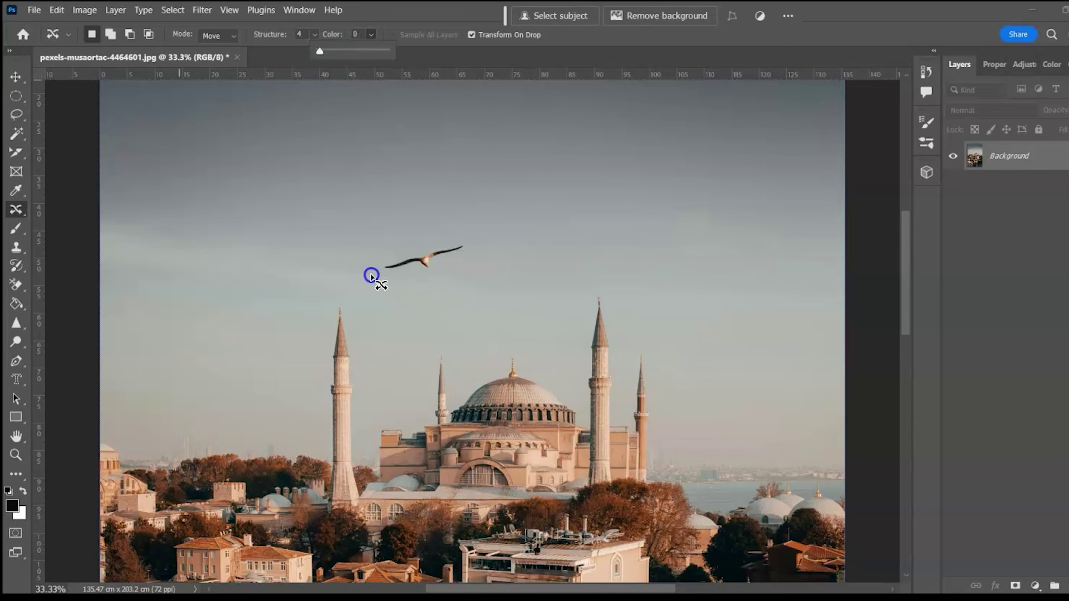
mouse_move(366, 267)
mouse_down()
mouse_move(423, 248)
mouse_move(499, 246)
mouse_up()
drag(366, 260, 365, 263)
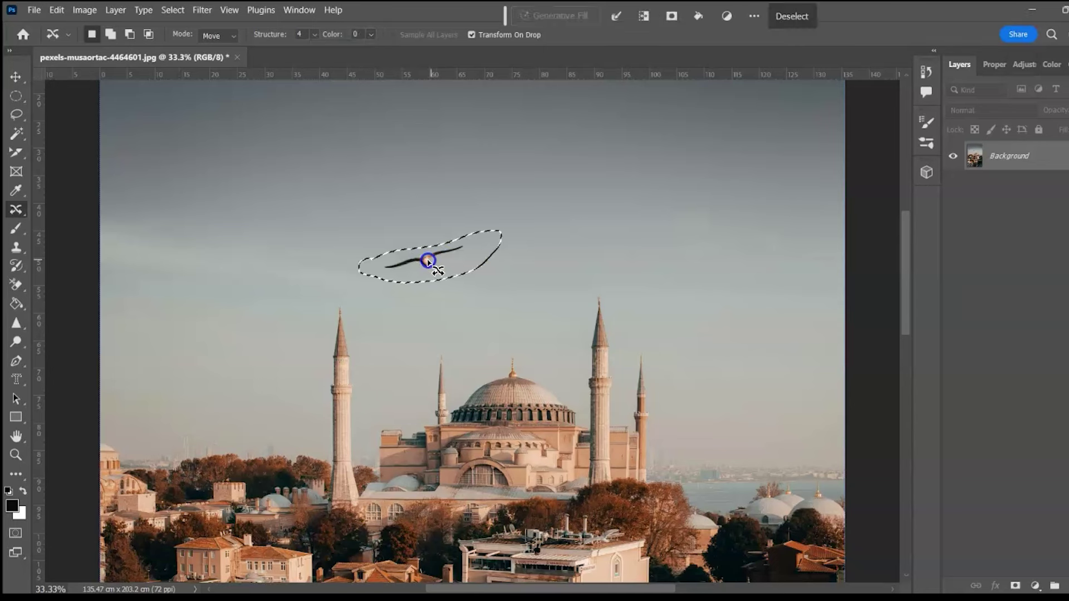
Step: Try moving the selected bird down to the sky left of the left minaret, then undo the move
mouse_move(429, 261)
mouse_down()
mouse_move(222, 358)
mouse_move(226, 366)
mouse_up()
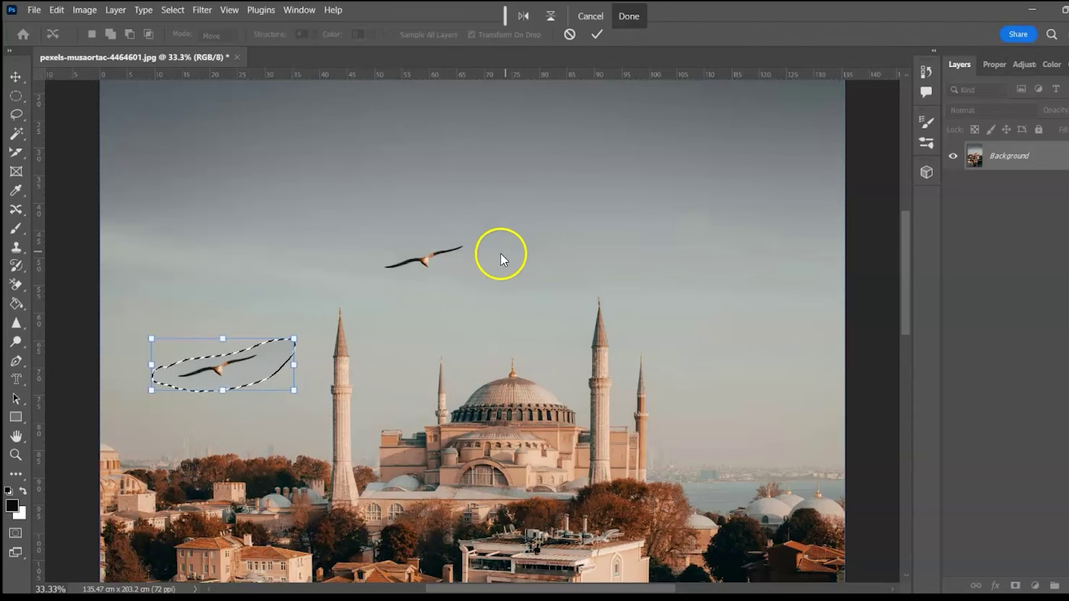
click(628, 16)
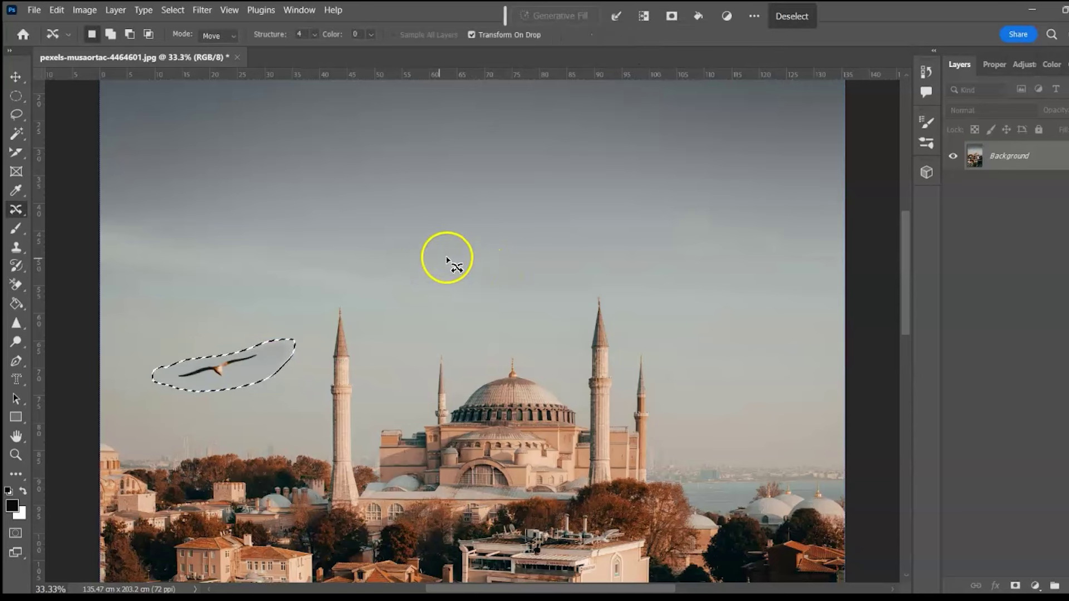
click(792, 16)
key(ctrl+z)
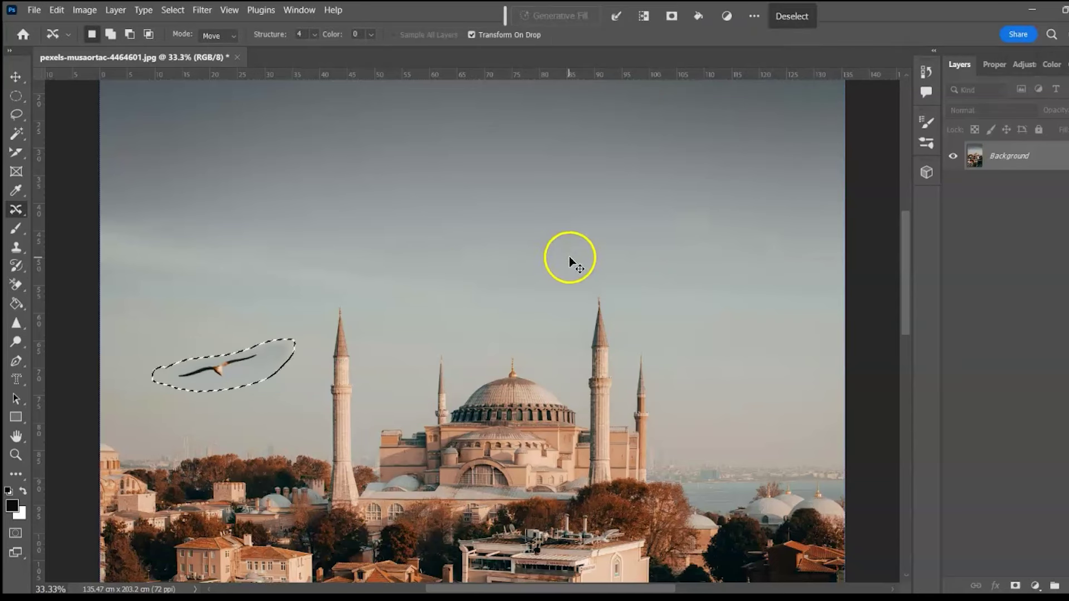
key(ctrl+z)
Step: Set the Color value to 10, move the selected bird to the sky left of the left minaret and deselect
click(372, 34)
drag(375, 52, 440, 51)
drag(440, 260, 228, 382)
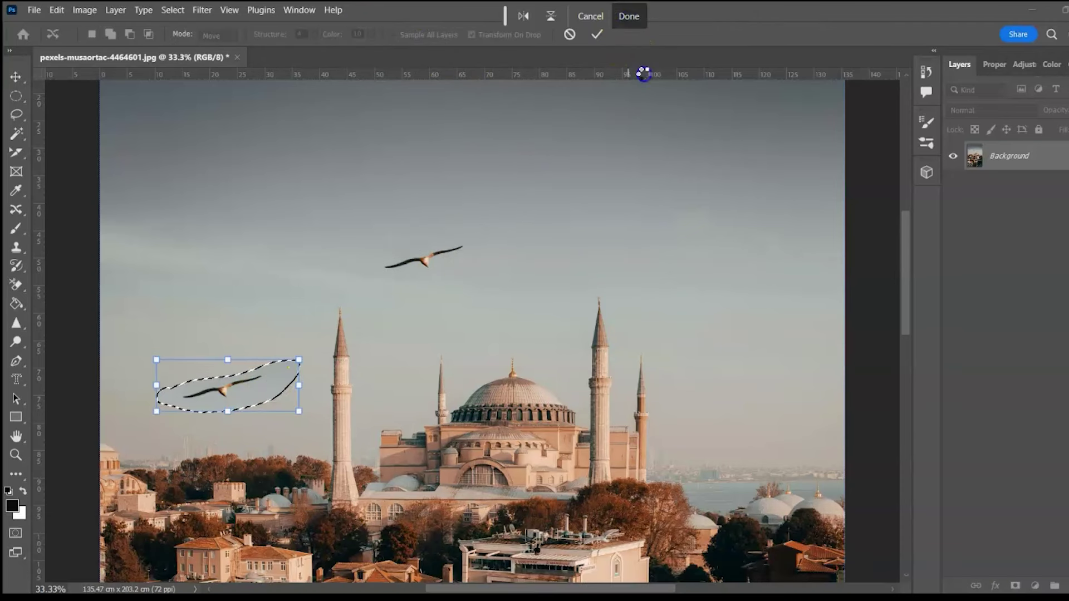
key(Return)
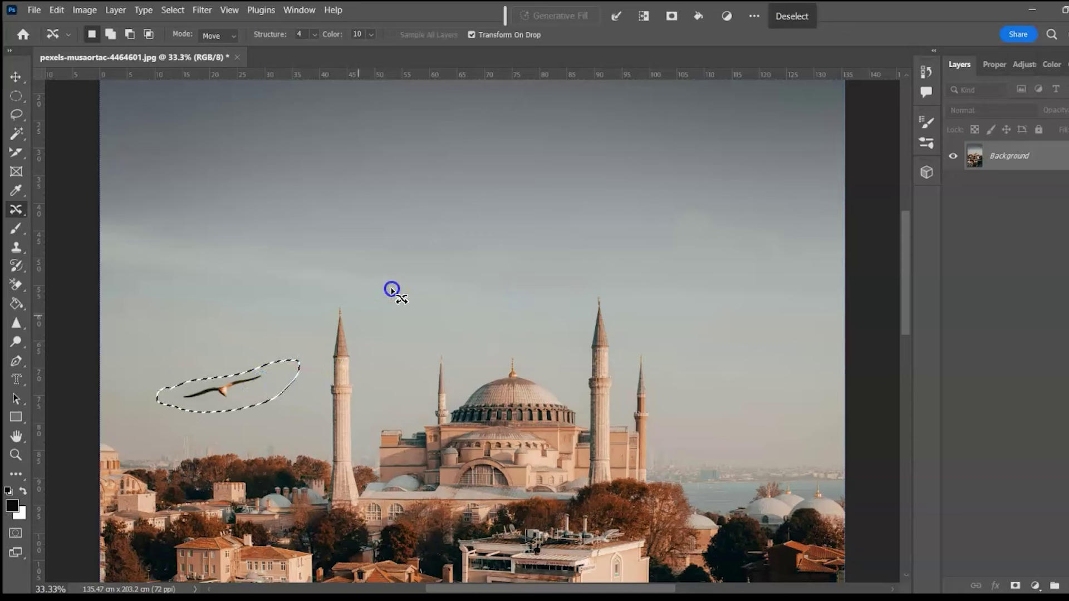
click(792, 15)
Step: Switch to Extend mode, select the bird and place a scaled-down copy in the upper sky
click(226, 35)
click(223, 59)
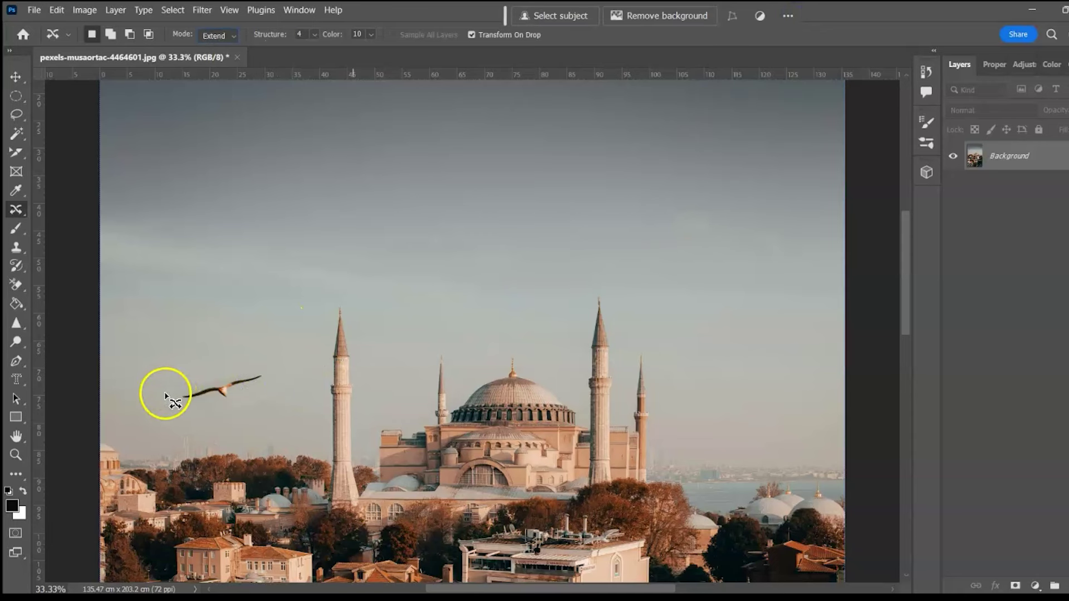
mouse_move(167, 395)
mouse_down()
mouse_move(270, 346)
mouse_move(256, 402)
mouse_move(160, 397)
mouse_up()
drag(224, 390, 438, 167)
drag(503, 199, 440, 162)
click(631, 24)
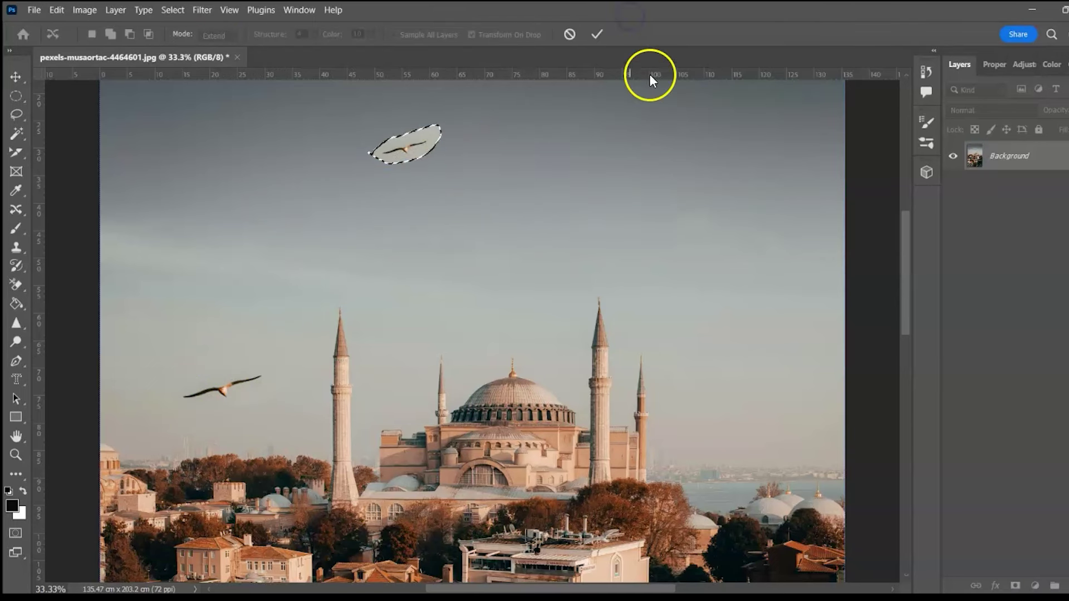
Step: Copy the small bird to a second spot farther right in the upper sky and deselect
drag(408, 150, 582, 189)
click(623, 25)
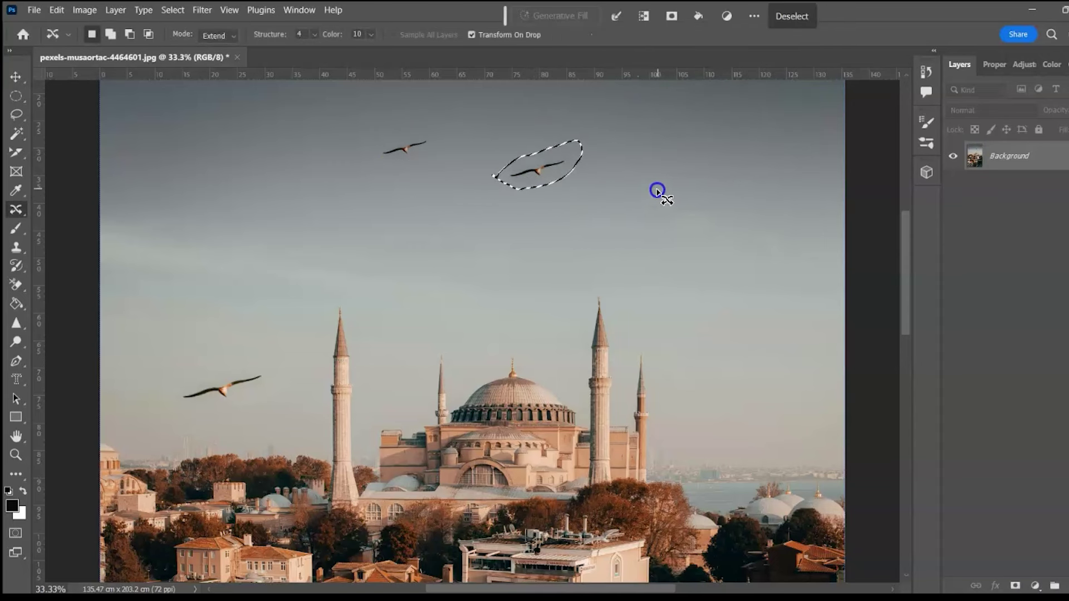
click(792, 17)
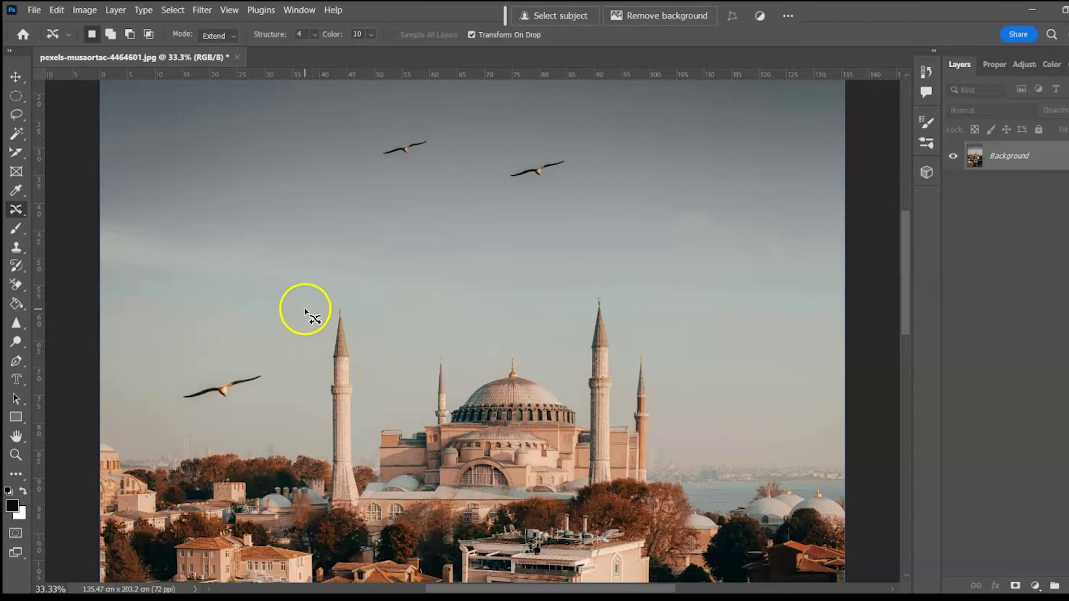
Step: Select the upper part of the left minaret, shift it straight up to make the tower taller, and deselect
mouse_move(318, 315)
mouse_down()
mouse_move(363, 449)
mouse_move(317, 383)
mouse_move(316, 333)
mouse_up()
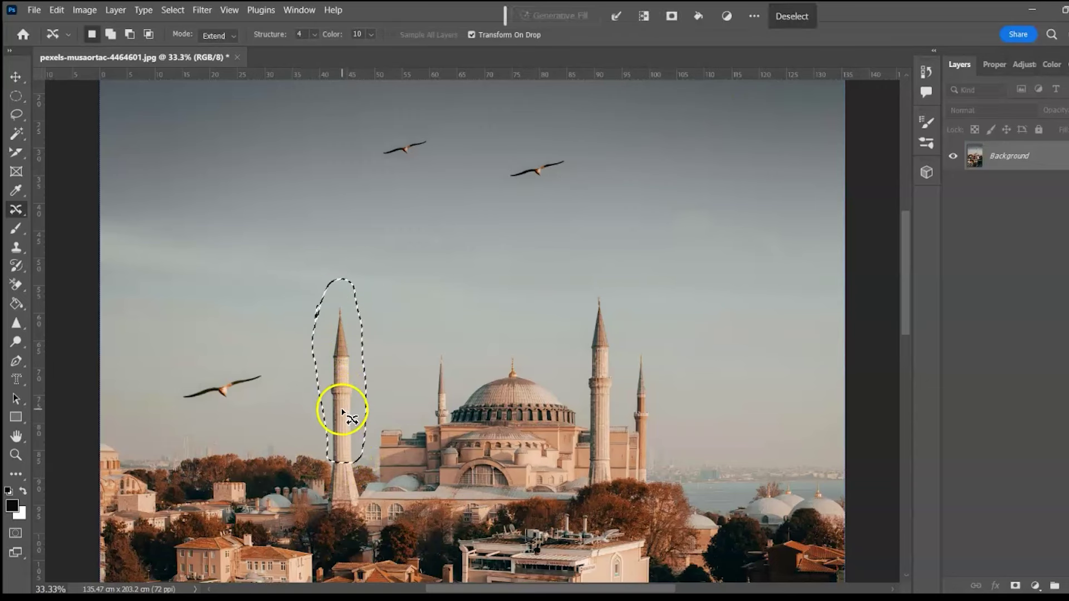
drag(342, 412, 342, 340)
click(628, 15)
key(ctrl+d)
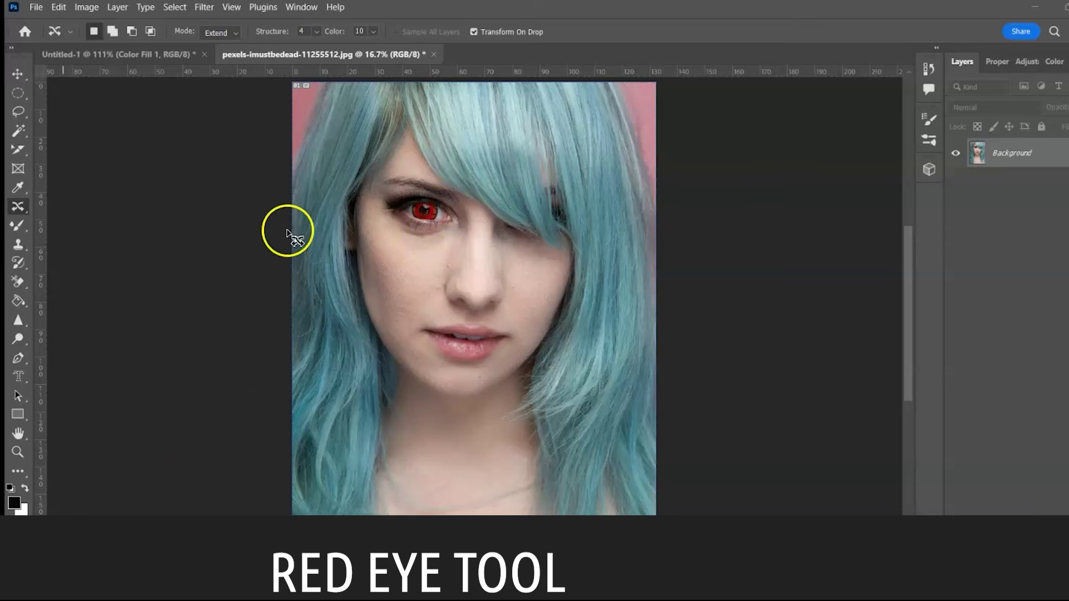
Step: Set the Red Eye tool's Pupil Size to 100%, adjust its Darken Amount and correct the portrait's red eye
right_click(27, 210)
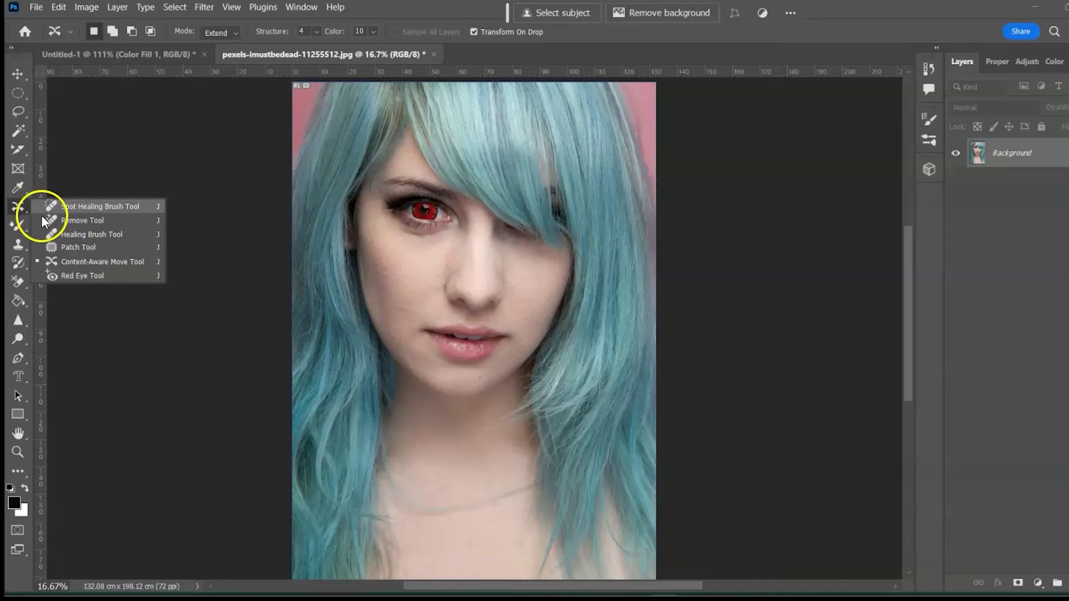
click(64, 275)
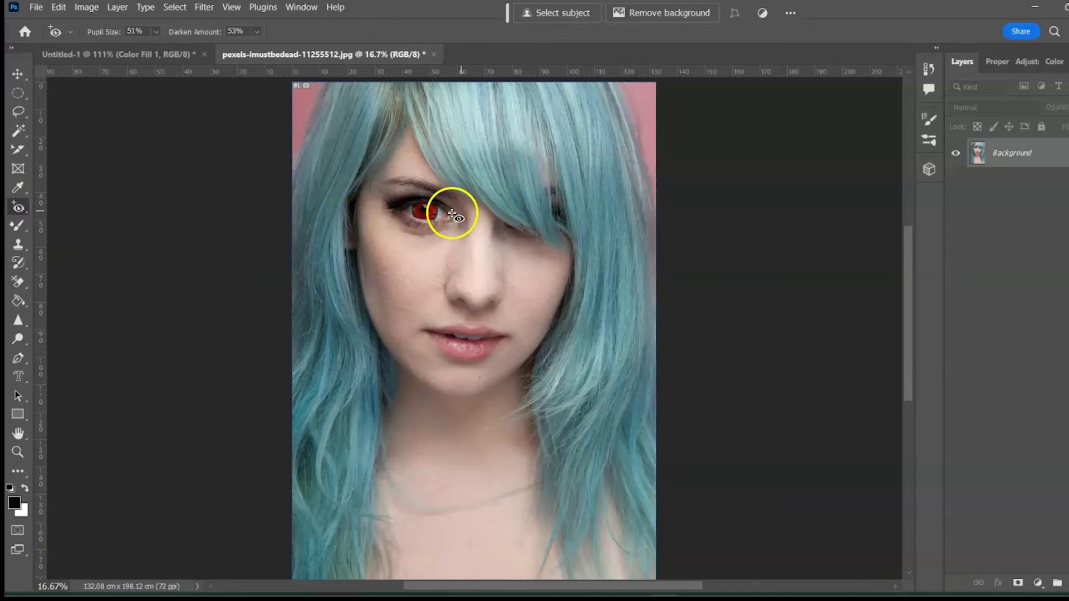
click(156, 31)
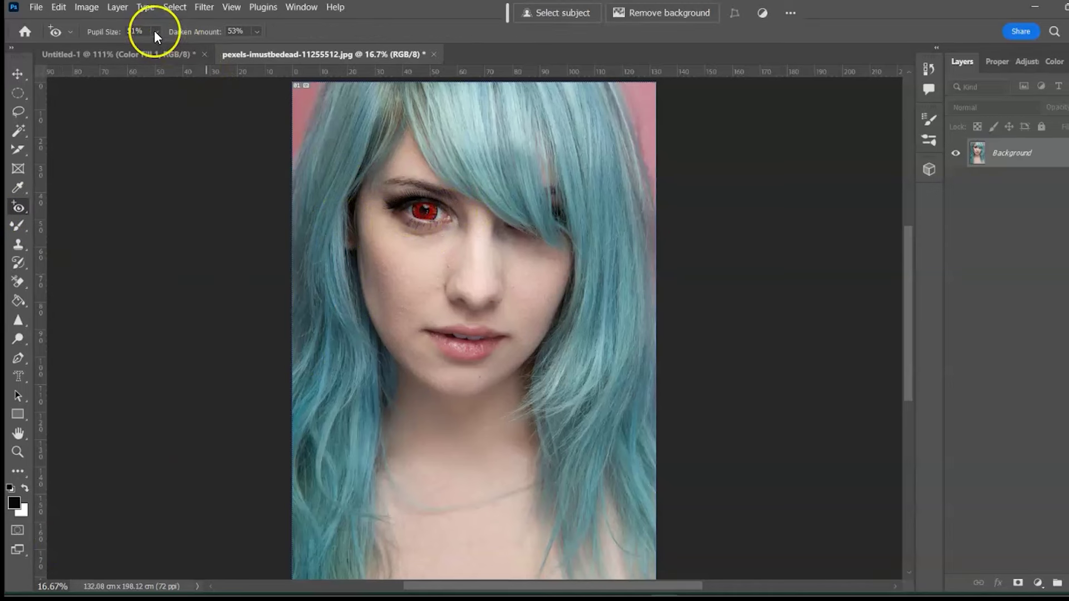
click(257, 31)
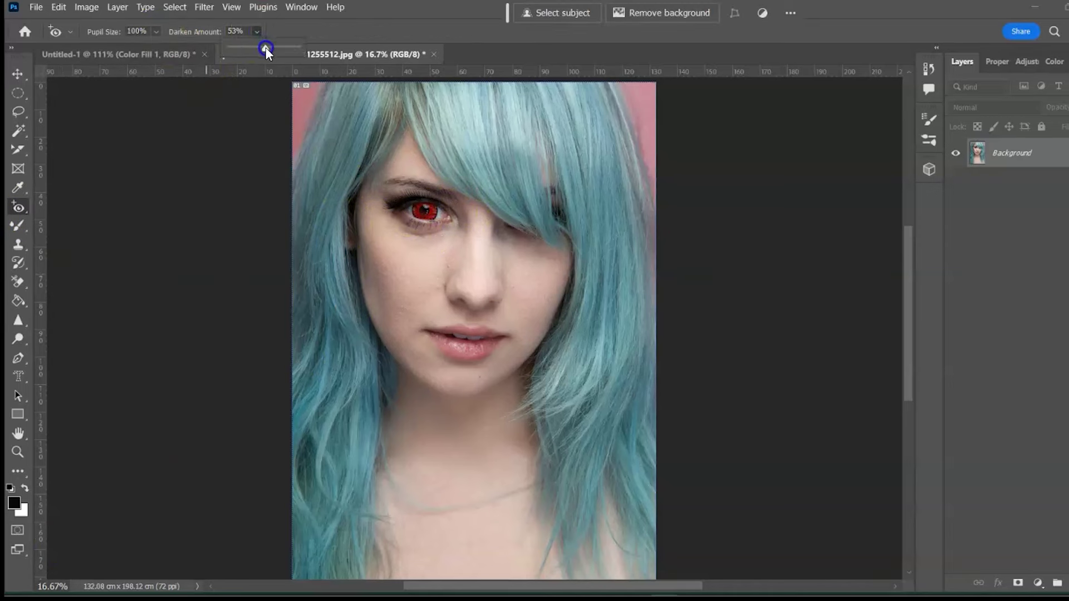
click(420, 213)
click(426, 210)
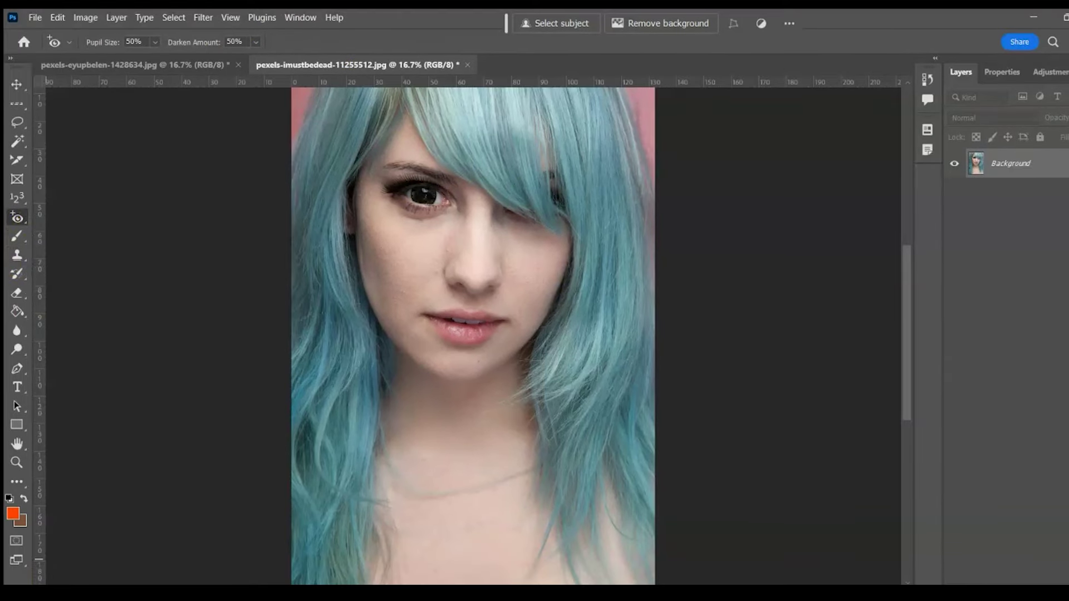
Step: Choose the Brush tool with the Soft Round preset from General Brushes and set its size to 700 px
click(22, 236)
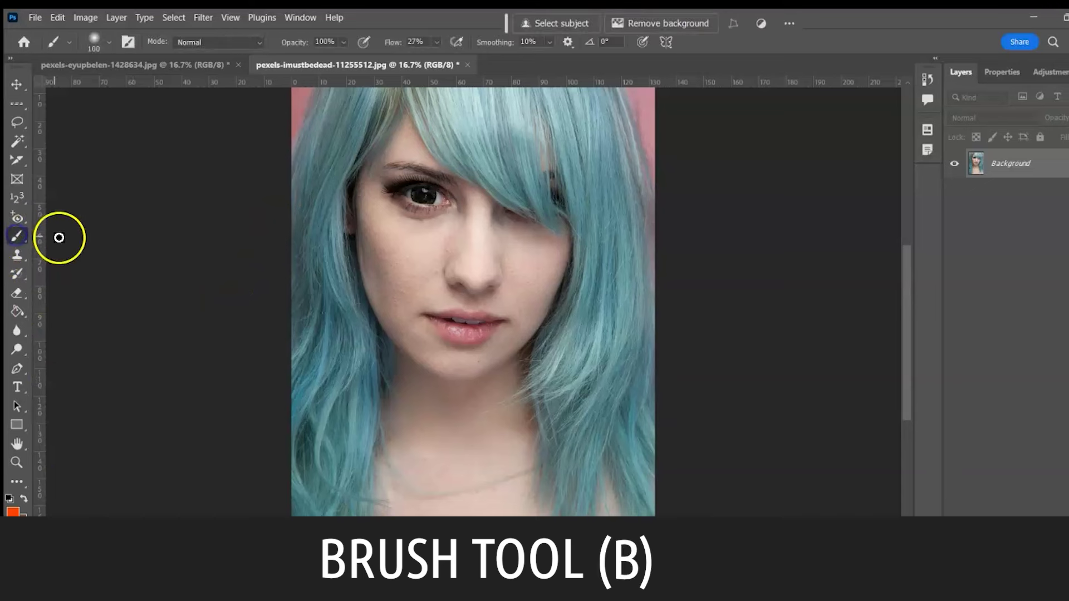
click(109, 42)
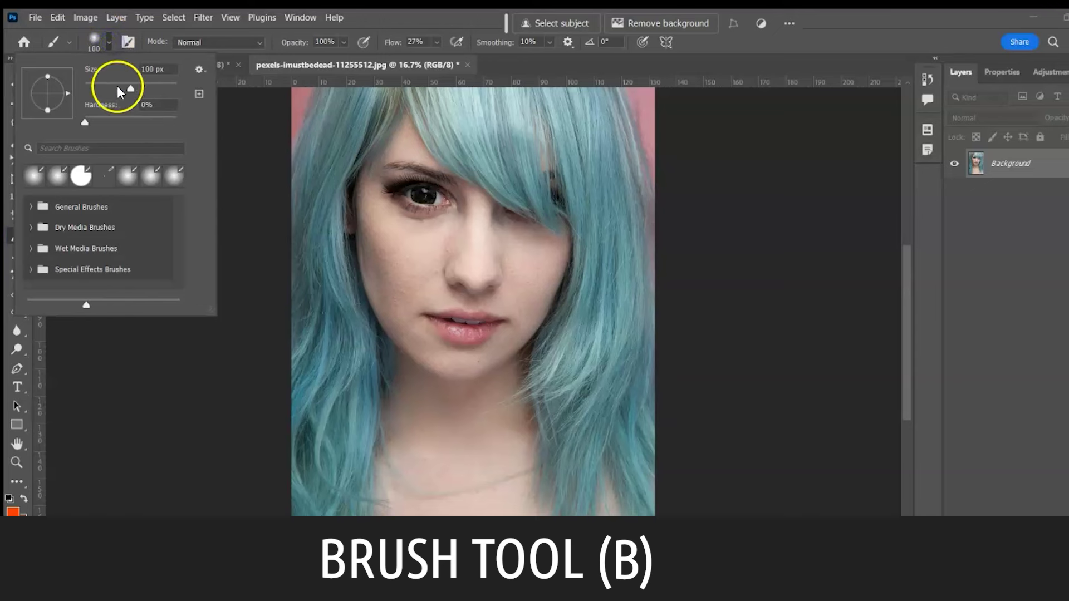
click(30, 207)
scroll(179, 227, down, 2)
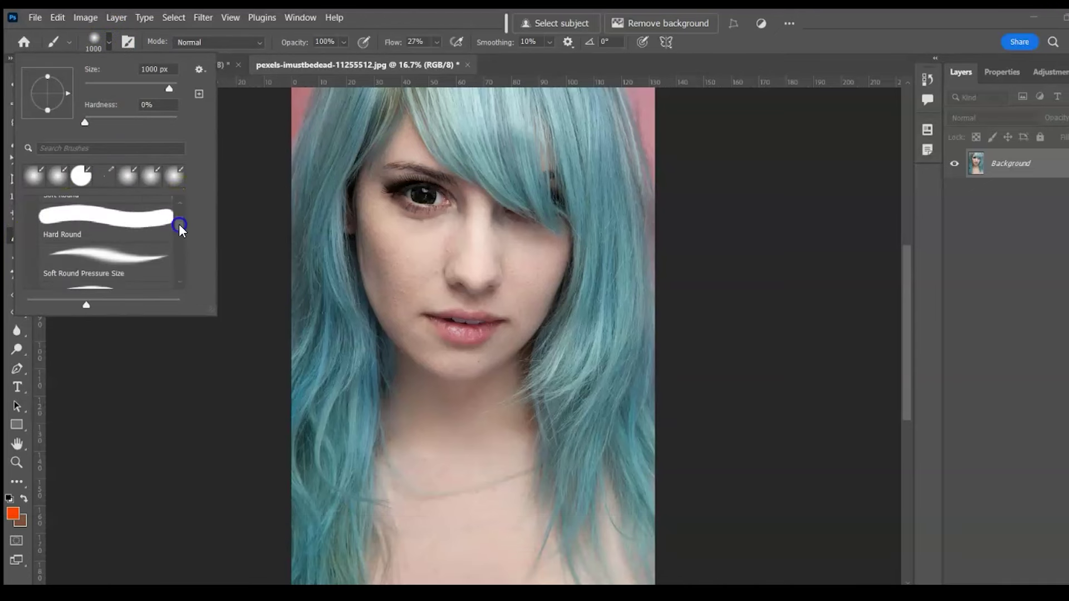
click(112, 216)
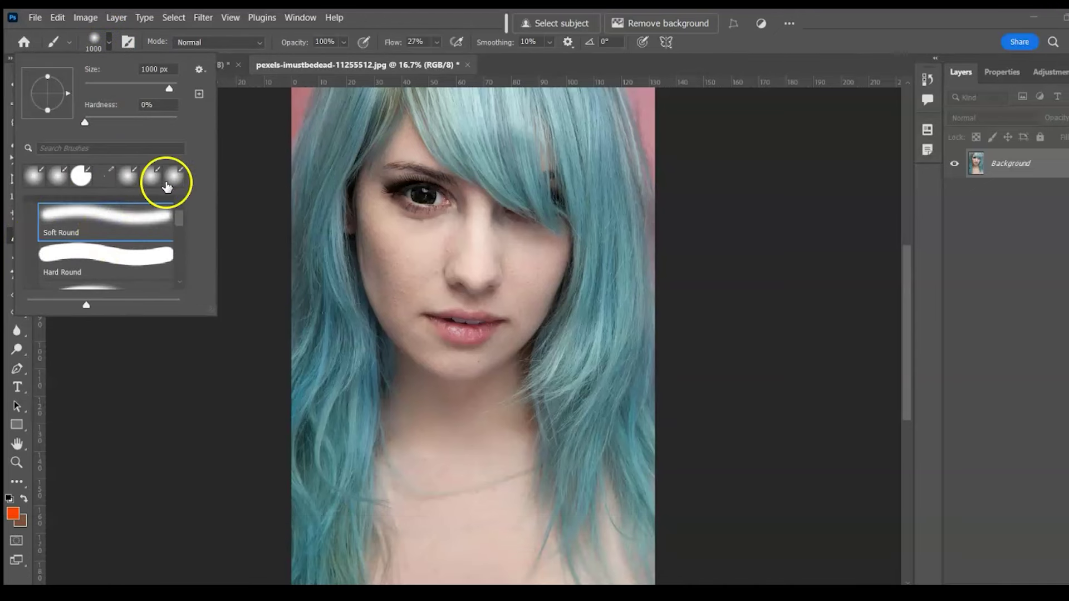
key(bracketleft)
key(bracketleft)
key(bracketleft)
click(512, 301)
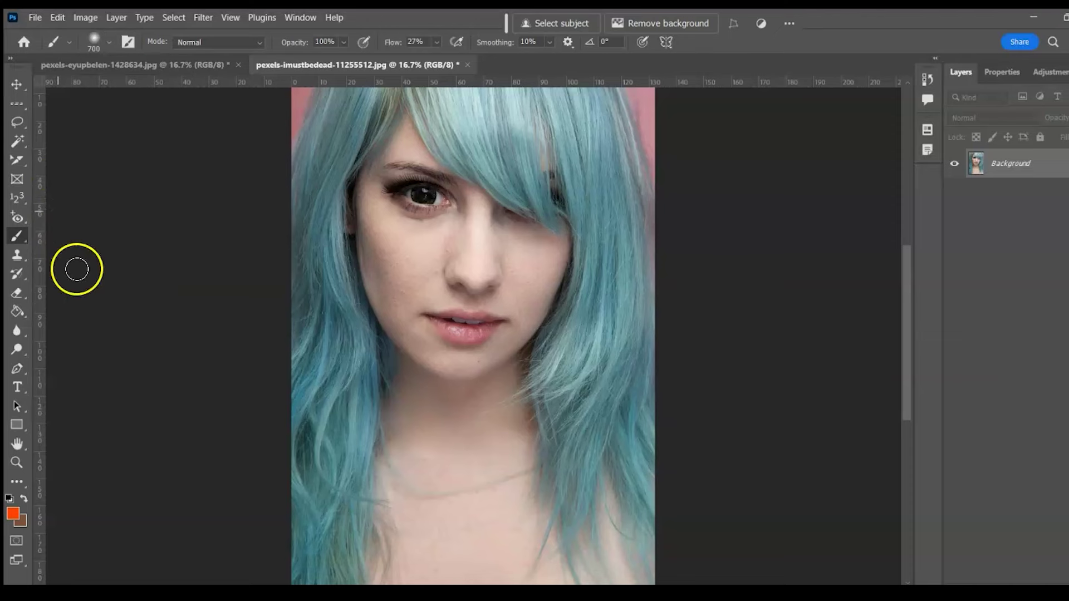
Step: Set the foreground color to yellow fbe70d, try a brush dab on the lower left hair and undo it
click(13, 515)
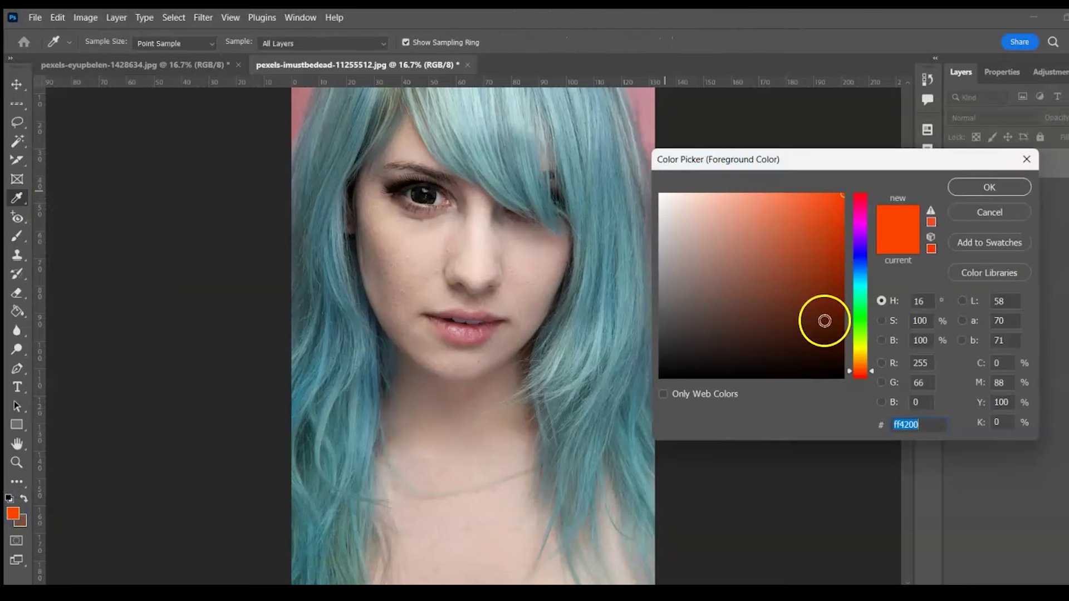
click(861, 351)
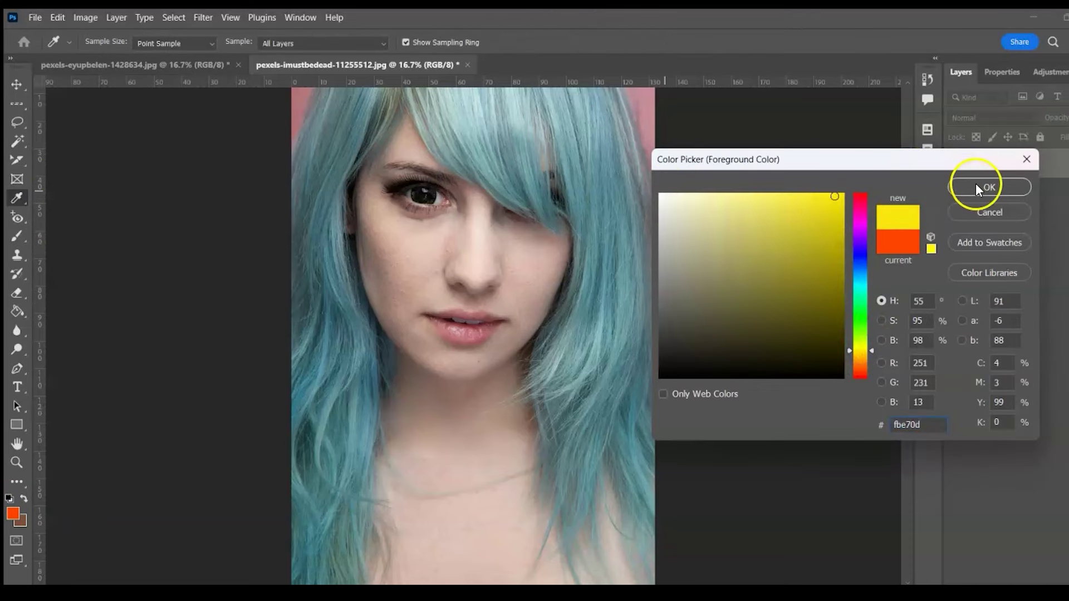
click(989, 187)
click(341, 456)
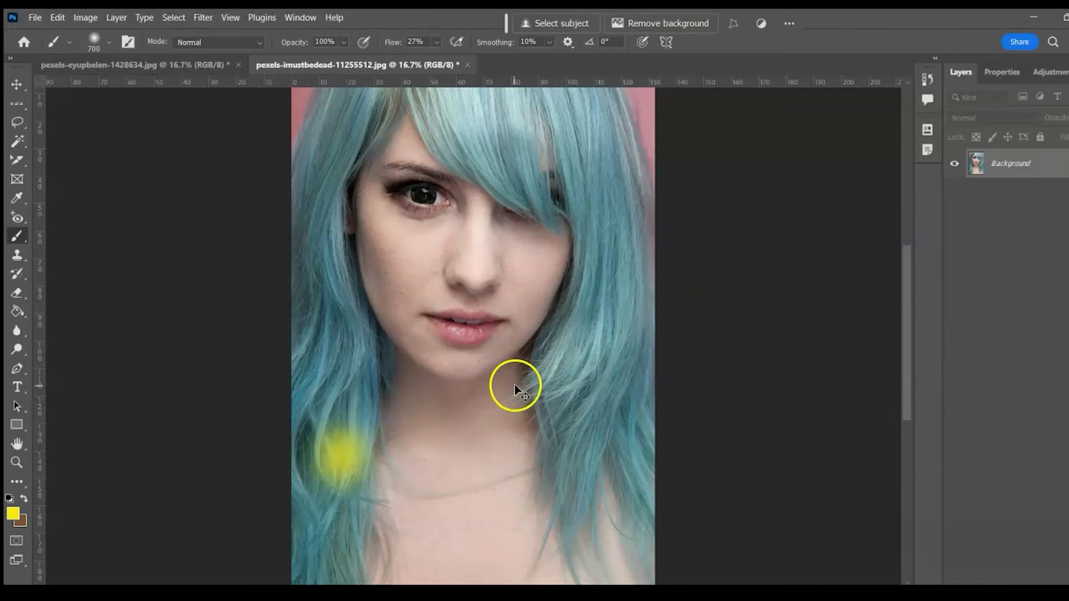
key(ctrl+z)
Step: Sample the lip color from the portrait and change the foreground color to a brighter, more saturated red
click(17, 198)
click(476, 334)
click(13, 511)
click(818, 200)
click(986, 186)
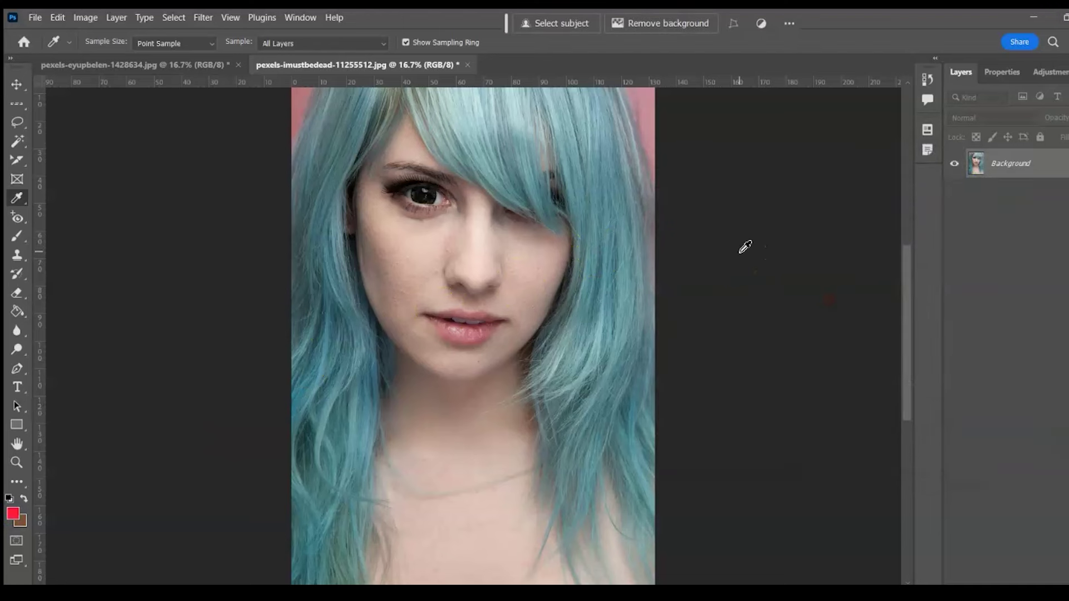
Step: Add a new layer, paint the lips red with a 150 px brush and change the layer's blend mode to blend the color in
click(1028, 572)
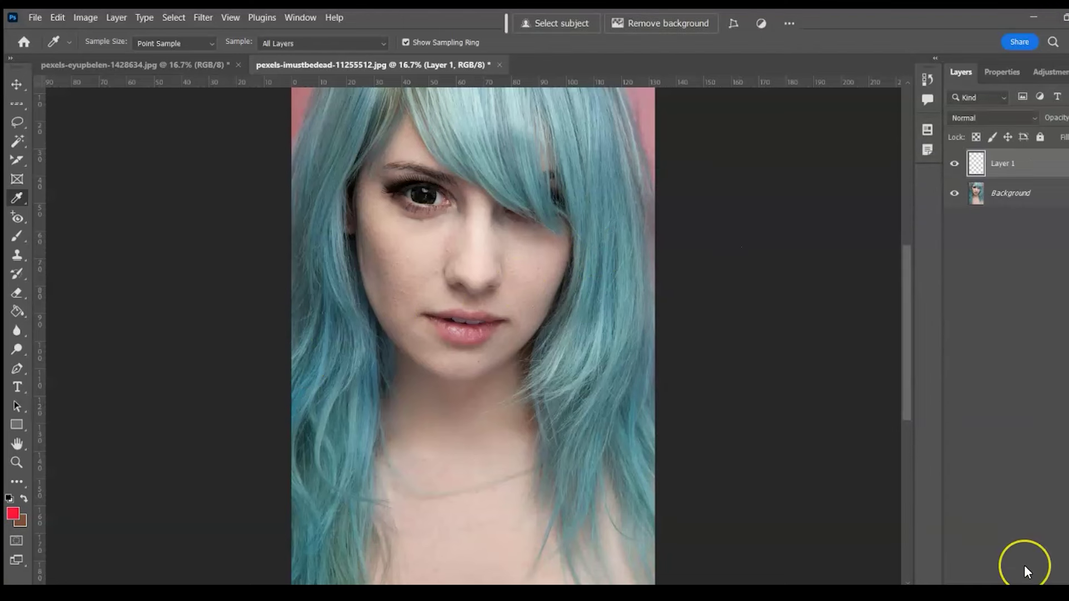
key(ctrl+plus)
key(b)
mouse_move(427, 317)
mouse_down()
mouse_move(453, 334)
mouse_move(441, 322)
mouse_move(475, 306)
mouse_move(524, 314)
mouse_up()
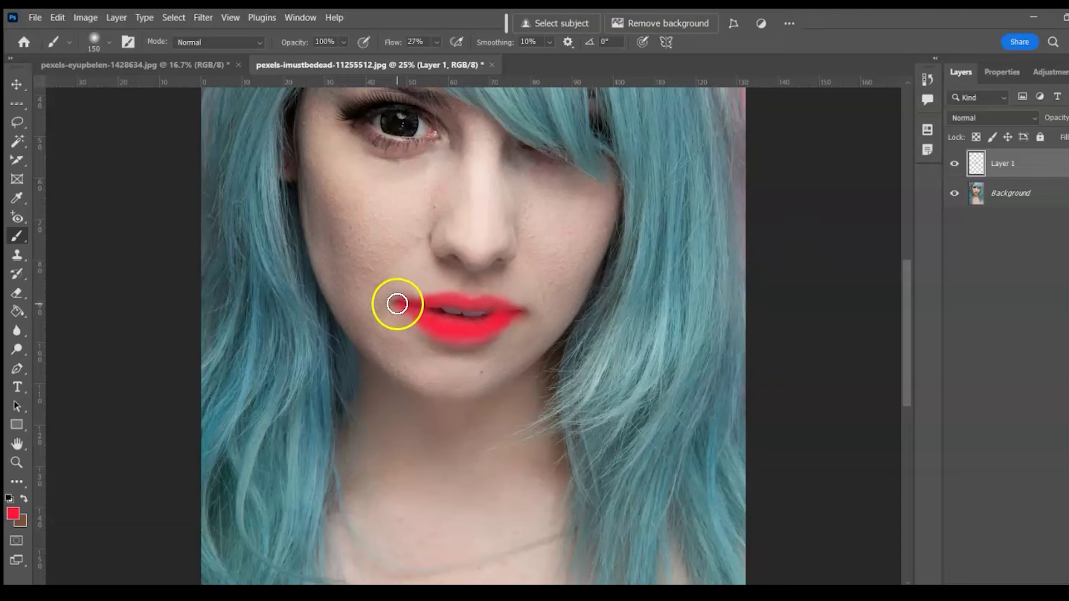
click(1029, 117)
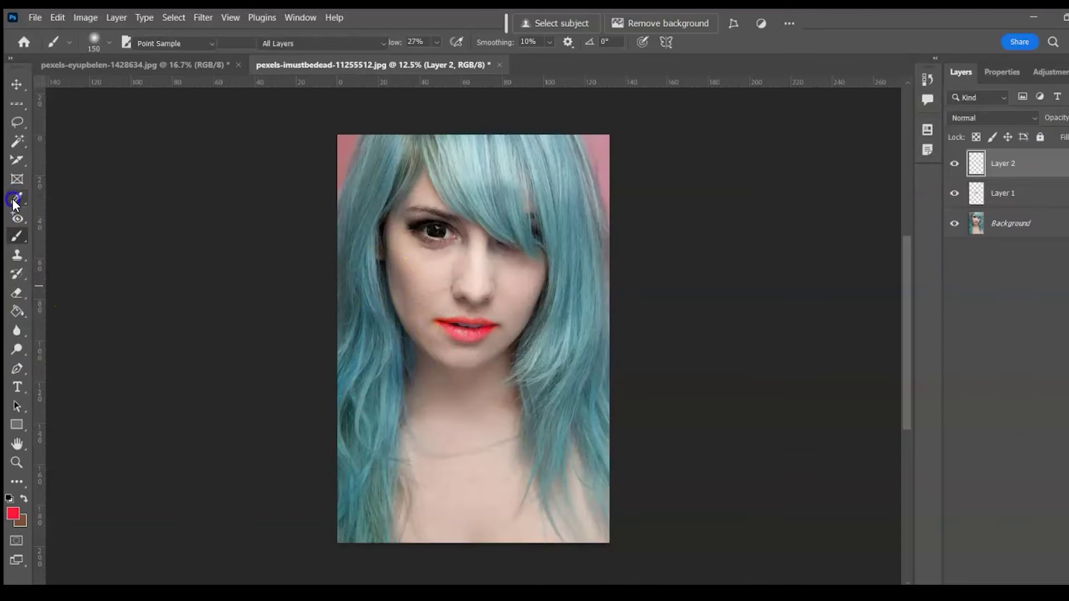
Step: Sample the teal hair color, enlarge the brush to 1800 px and paint over the left side of the hair on Layer 2
alt+click(389, 341)
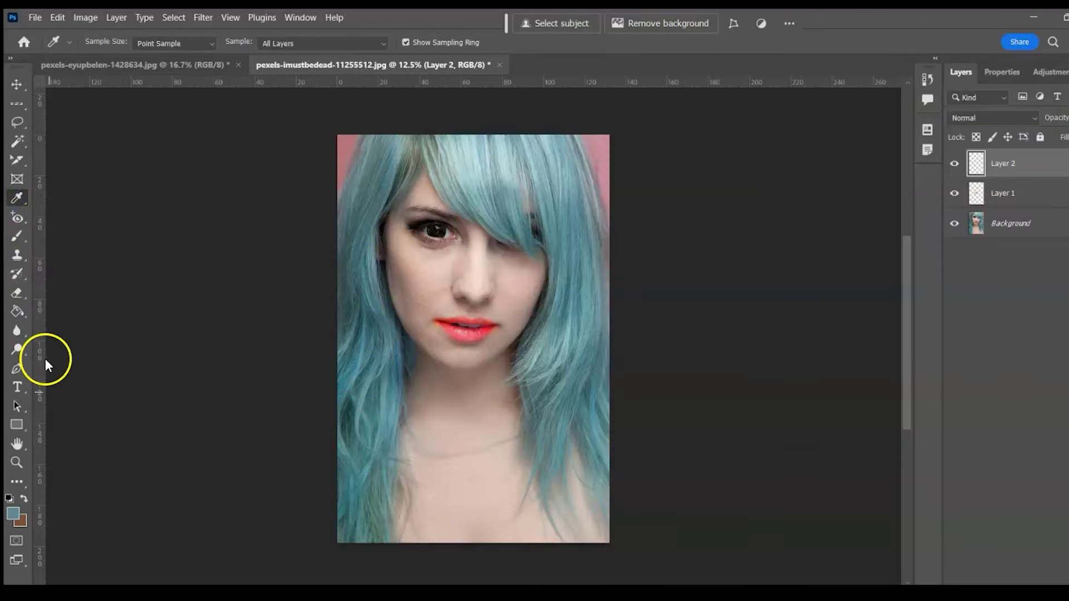
key(bracketright)
key(bracketright)
key(bracketright)
key(bracketright)
key(bracketright)
key(bracketright)
key(bracketright)
key(bracketright)
key(bracketright)
key(bracketright)
key(bracketright)
key(bracketright)
key(bracketright)
key(bracketright)
key(bracketright)
key(bracketright)
key(bracketright)
key(bracketright)
key(bracketright)
key(bracketright)
mouse_move(361, 339)
mouse_down()
mouse_move(442, 489)
mouse_move(275, 478)
mouse_up()
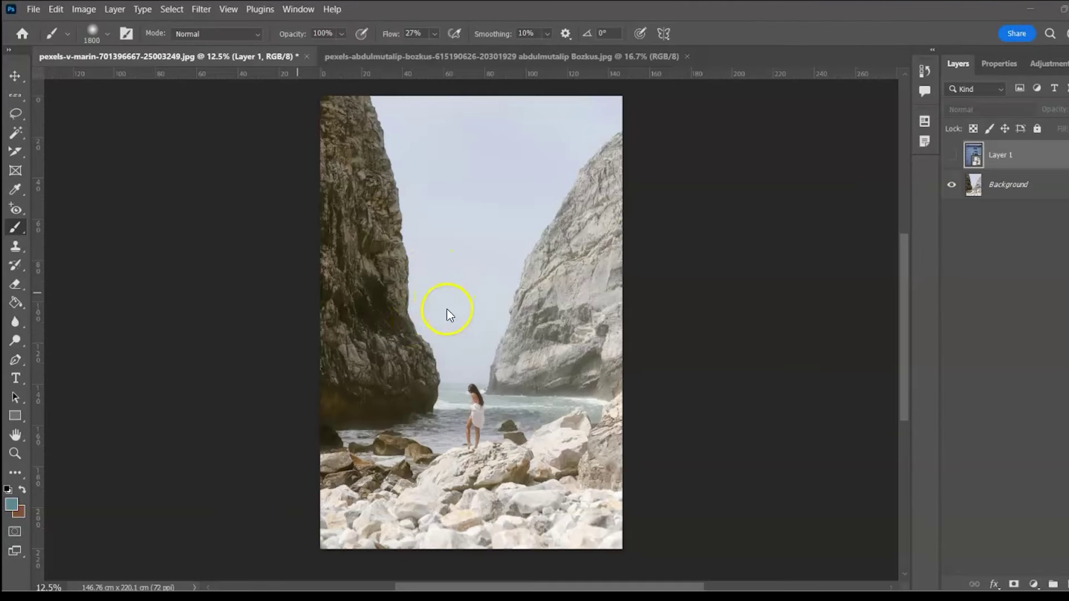
Step: Show Layer 1, reset the default colors and add a white layer mask to it, with the brush opacity at 65%
click(950, 157)
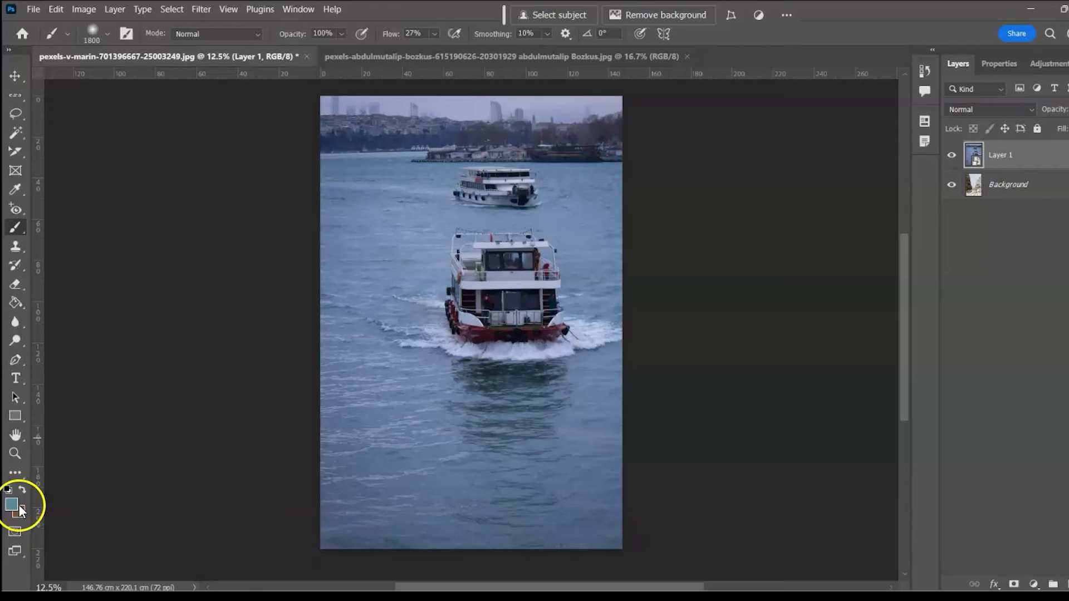
key(d)
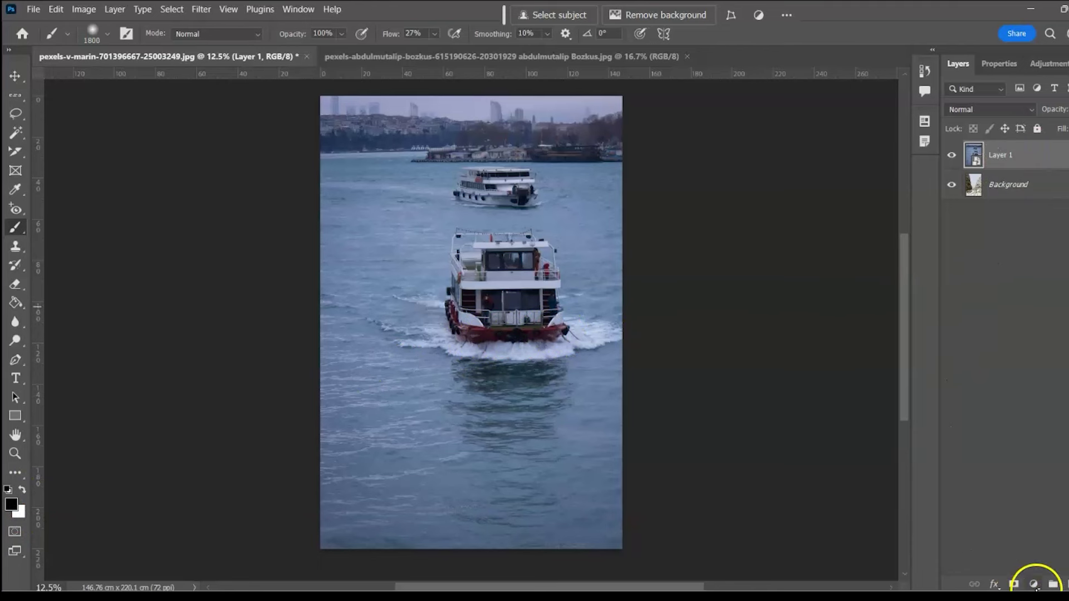
click(1015, 584)
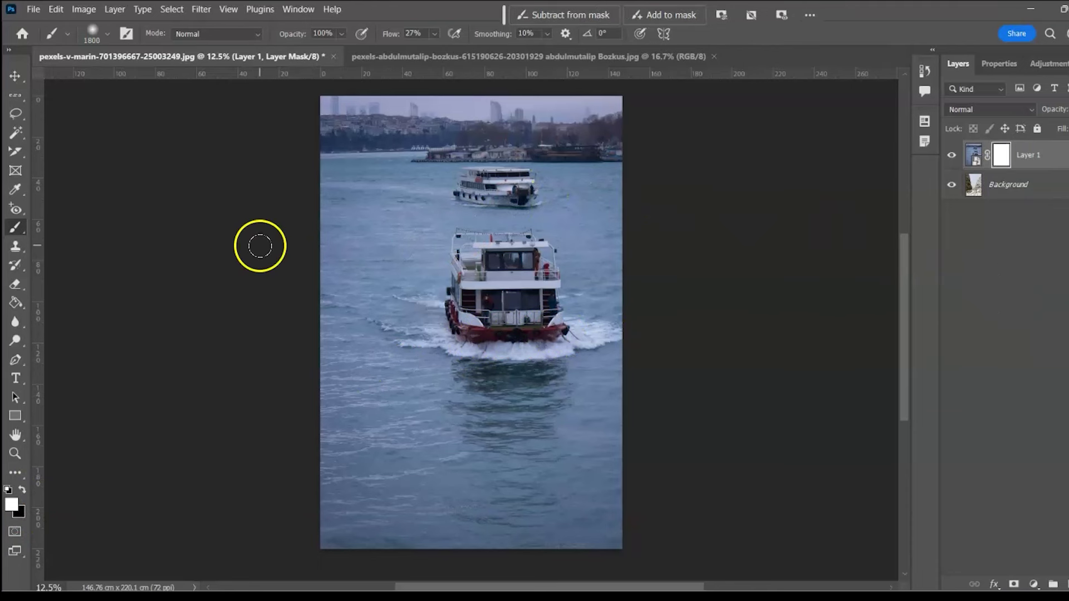
key(6)
key(5)
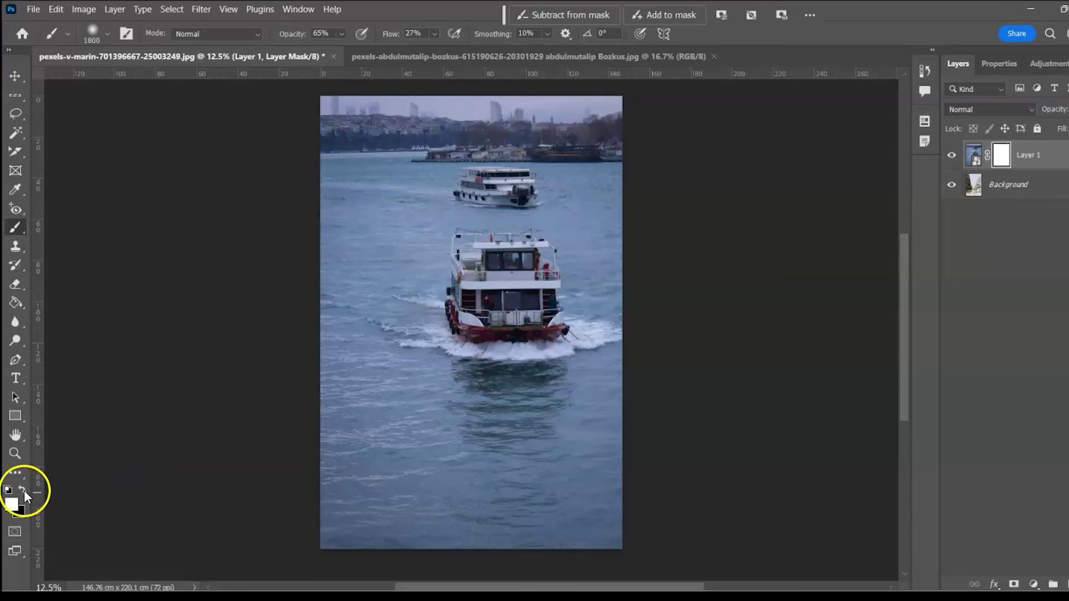
Step: Paint black on Layer 1's mask over the lower area and the left side to reveal the rocks and cliff
mouse_move(489, 480)
mouse_down()
mouse_move(485, 426)
mouse_move(456, 448)
mouse_move(453, 434)
mouse_move(405, 440)
mouse_move(553, 440)
mouse_up()
mouse_move(384, 406)
mouse_down()
mouse_move(348, 398)
mouse_move(319, 100)
mouse_move(353, 154)
mouse_move(323, 201)
mouse_move(360, 353)
mouse_move(325, 470)
mouse_move(472, 486)
mouse_move(437, 449)
mouse_move(604, 458)
mouse_move(311, 529)
mouse_up()
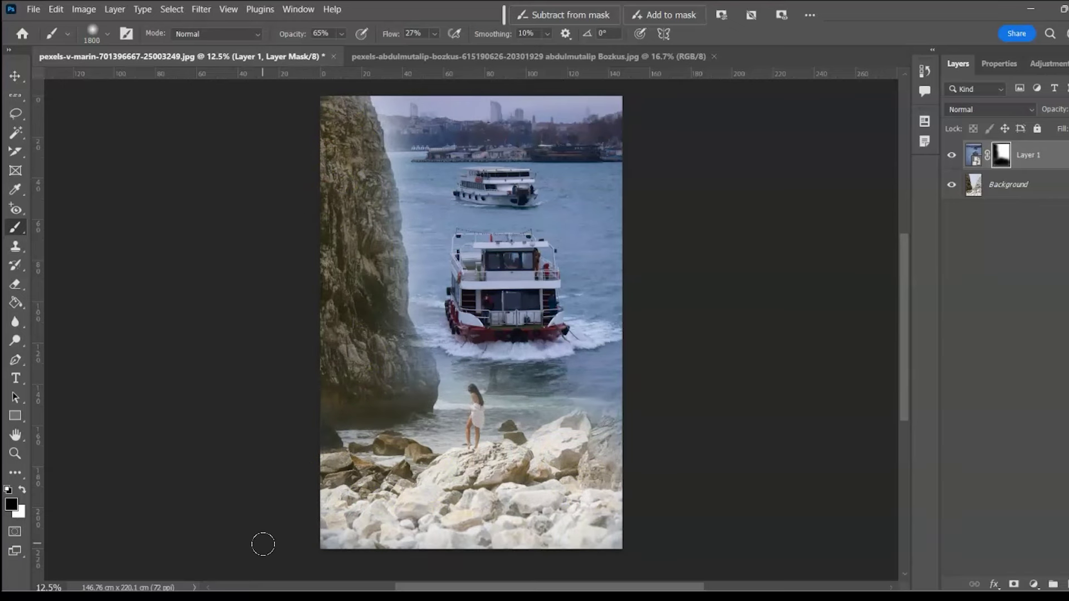
click(318, 458)
Step: Paint white on the mask across the bottom rocks with a 1000 px brush, then adjust the brush opacity and paint there again
key(bracketleft)
key(bracketleft)
key(bracketleft)
key(bracketleft)
key(bracketleft)
key(bracketleft)
key(bracketleft)
key(bracketleft)
key(bracketleft)
key(bracketleft)
key(bracketleft)
key(bracketleft)
key(bracketleft)
key(bracketleft)
key(bracketleft)
key(bracketleft)
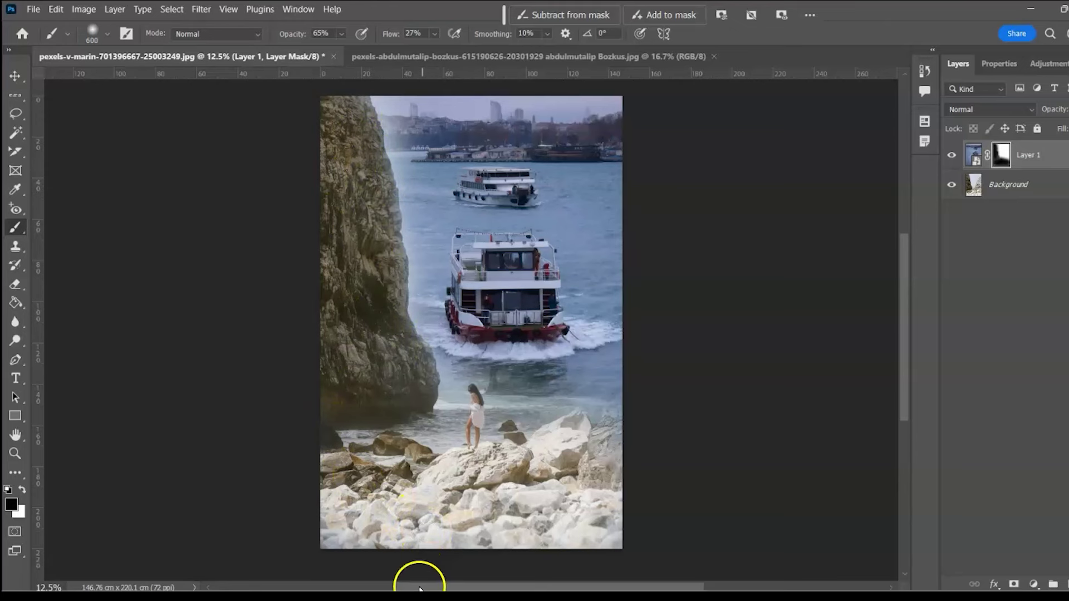
click(22, 490)
drag(346, 520, 573, 513)
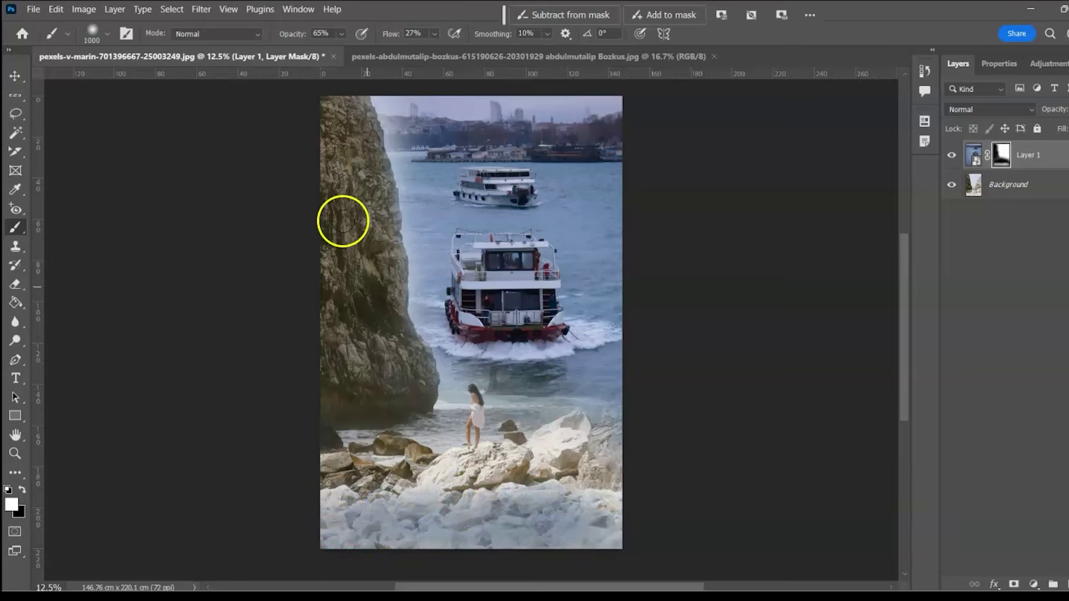
drag(342, 34, 384, 51)
mouse_move(446, 502)
mouse_down()
mouse_move(427, 474)
mouse_move(472, 491)
mouse_move(529, 489)
mouse_up()
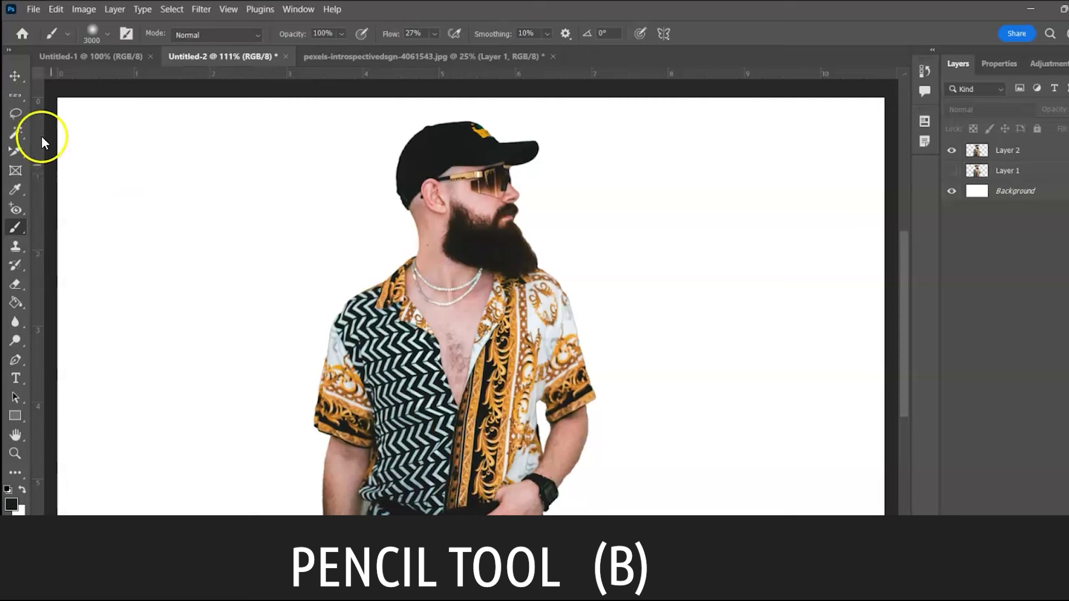
Step: Switch to the Pencil tool and draw a thin line on Layer 2 in the white space beside the man's back
key(v)
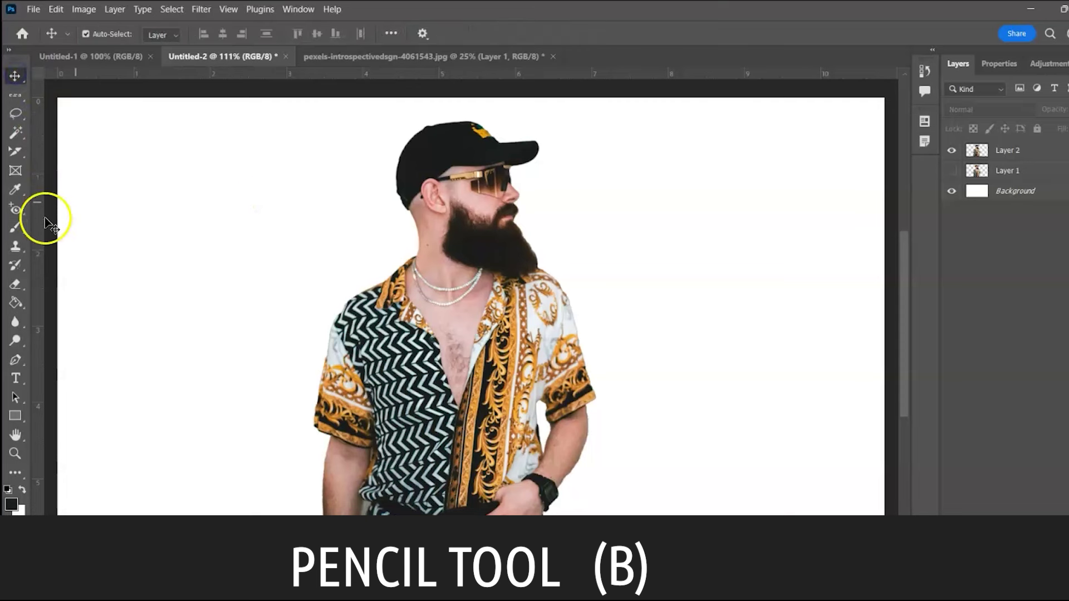
click(22, 230)
click(59, 231)
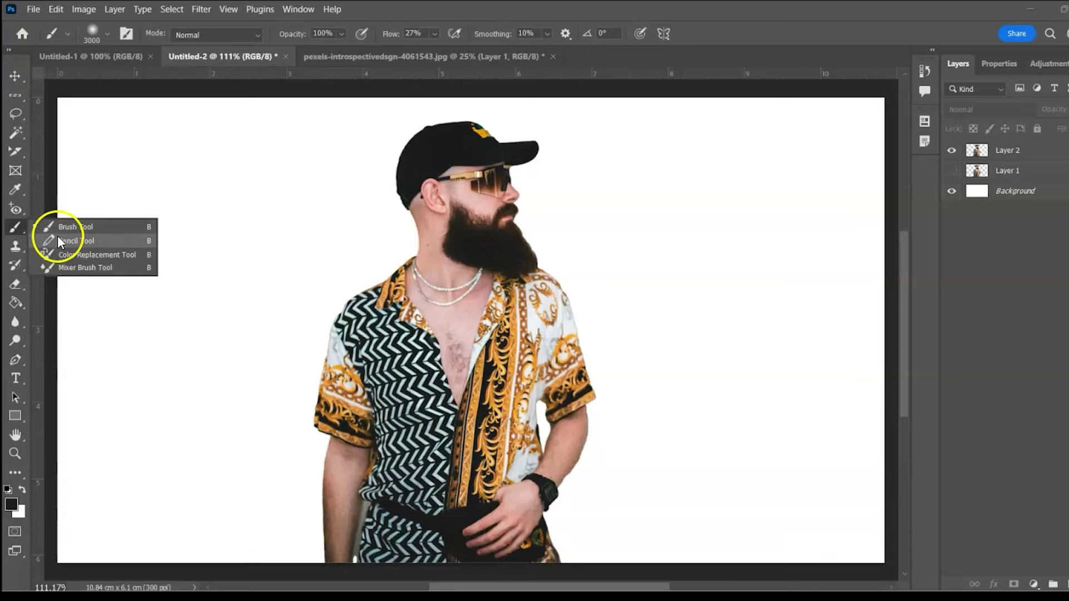
key(shift+b)
click(107, 34)
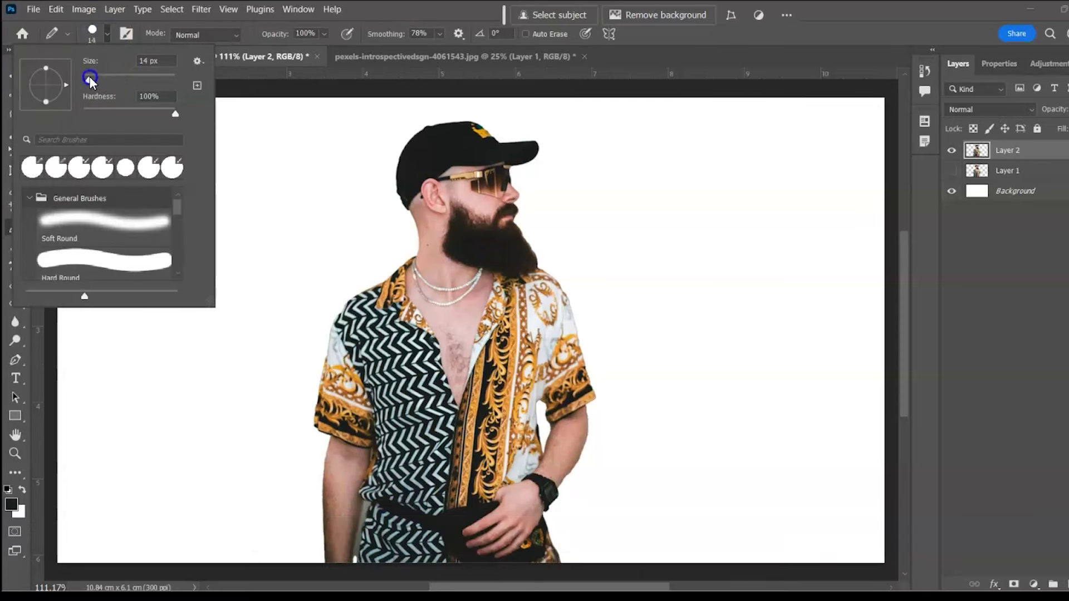
drag(259, 177, 301, 232)
Step: Set the pencil size to 81 px and draw a thick looping stroke around the thin line
click(107, 35)
drag(83, 80, 122, 80)
mouse_move(245, 260)
mouse_down()
mouse_move(298, 268)
mouse_move(215, 231)
mouse_move(186, 244)
mouse_up()
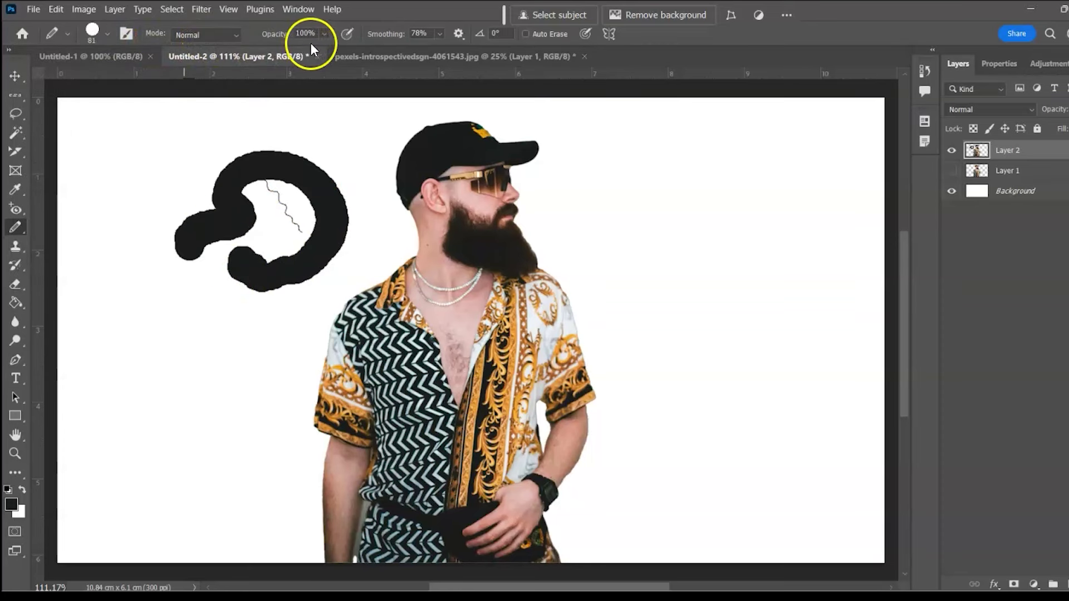
Step: Draw a pencil stroke in the white space in front of the man, adjust the smoothing and draw a second stroke lower down
mouse_move(620, 218)
mouse_down()
mouse_move(769, 255)
mouse_move(770, 231)
mouse_up()
click(440, 33)
drag(409, 50, 520, 54)
mouse_move(654, 408)
mouse_down()
mouse_move(804, 490)
mouse_move(786, 384)
mouse_up()
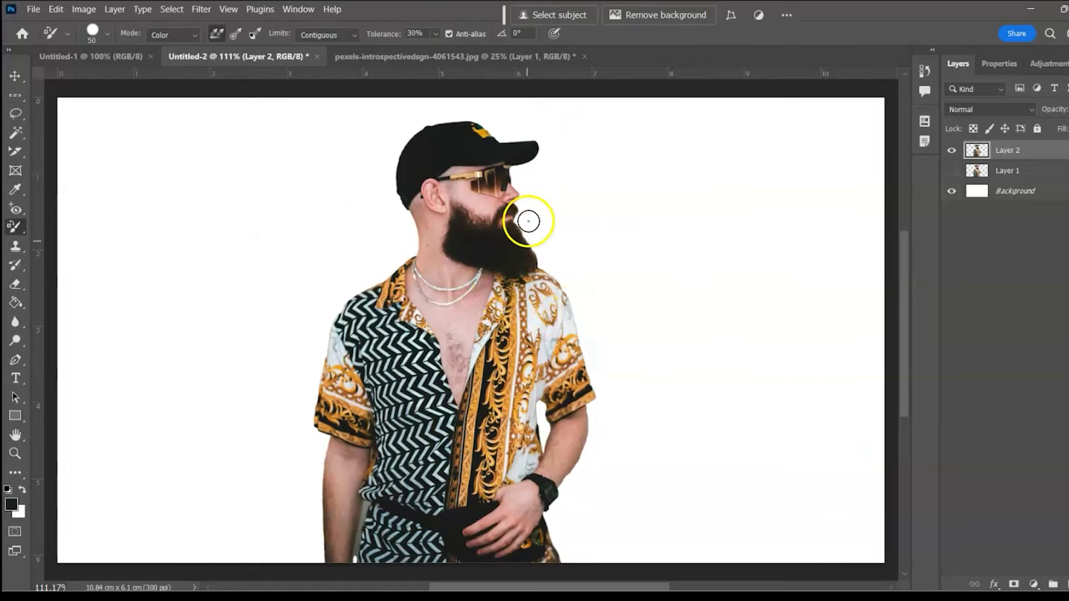
Step: Paint over the man's black cap with the peach foreground color, using the Color Replacement tool in Color mode at 50 px
key(ctrl+plus)
key(ctrl+plus)
drag(903, 322, 913, 236)
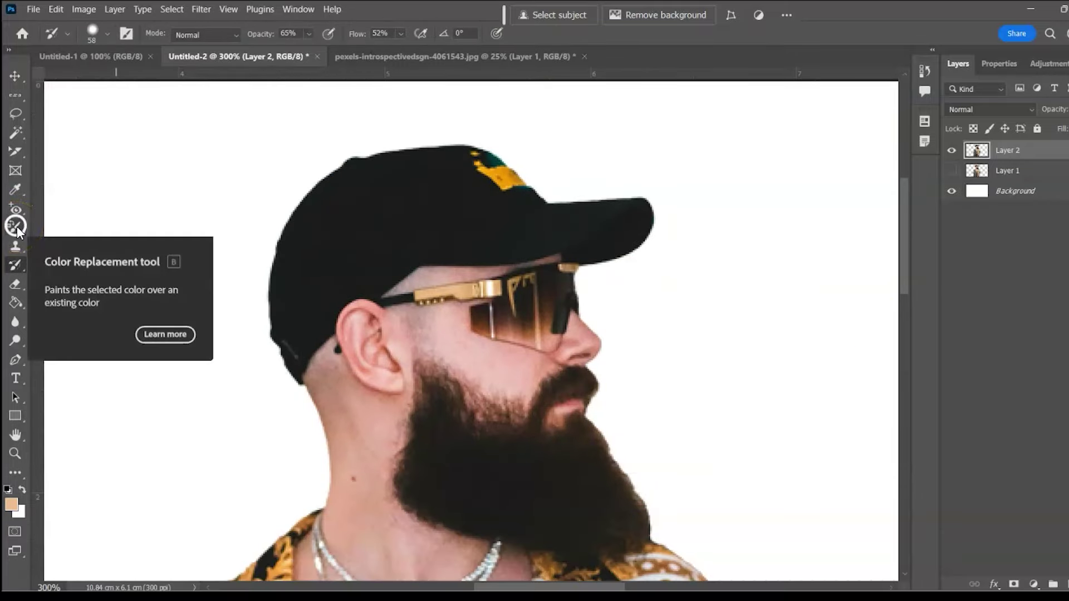
mouse_move(17, 226)
mouse_down()
mouse_move(51, 259)
mouse_move(71, 256)
mouse_up()
click(107, 35)
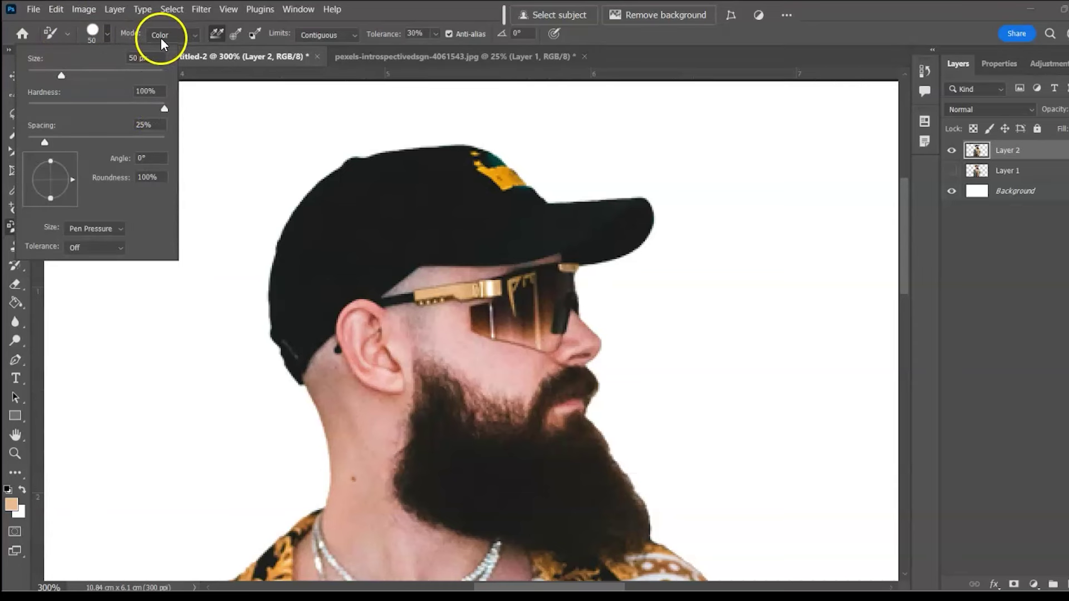
click(192, 37)
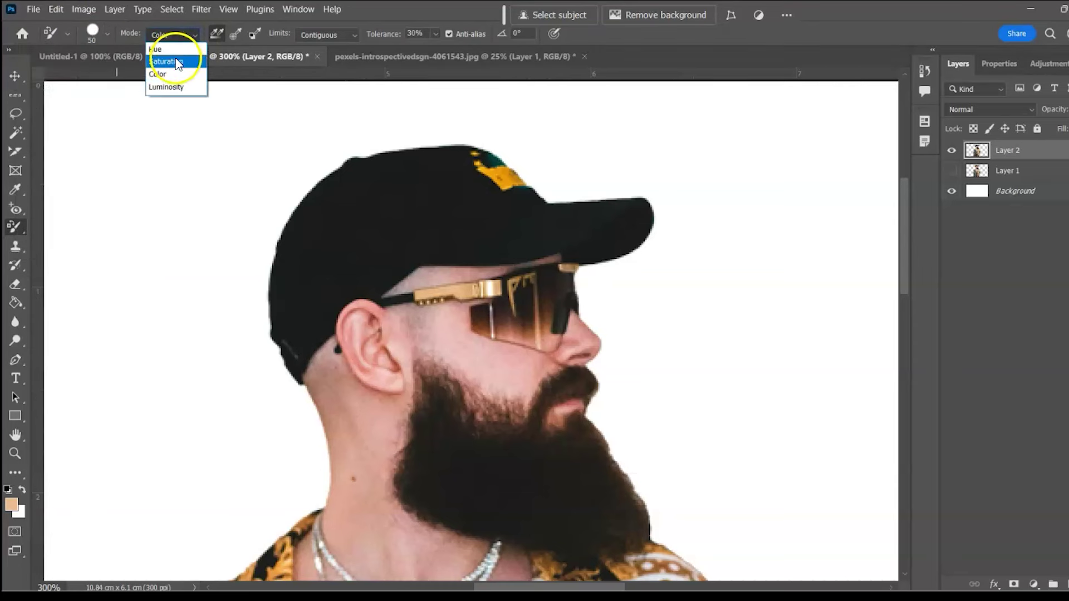
click(168, 72)
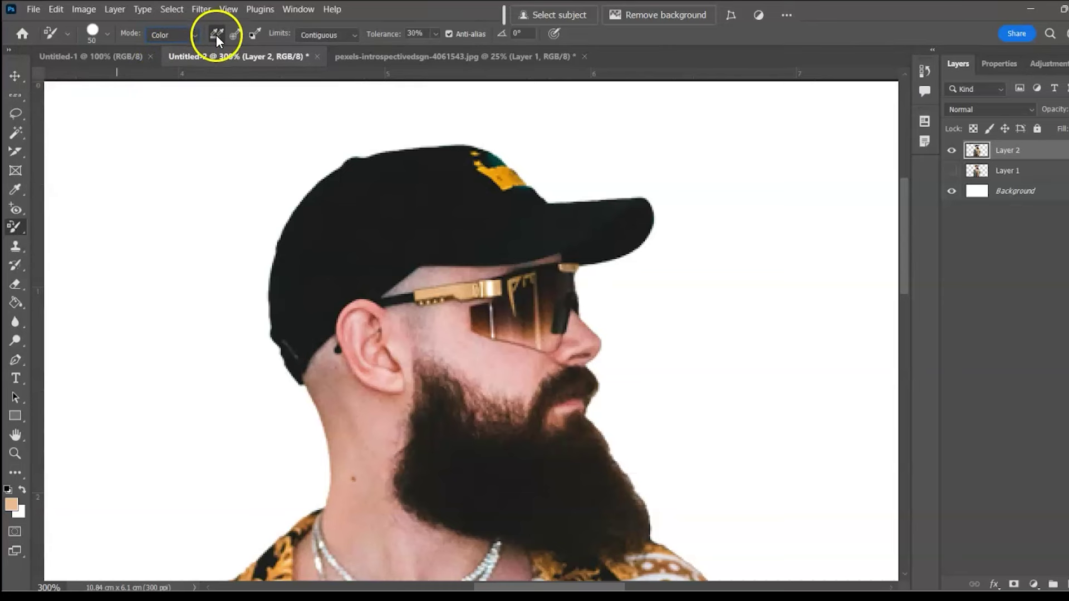
mouse_move(389, 215)
mouse_down()
mouse_move(319, 270)
mouse_move(302, 334)
mouse_move(355, 195)
mouse_move(422, 161)
mouse_move(315, 199)
mouse_move(353, 255)
mouse_move(308, 339)
mouse_move(440, 209)
mouse_move(395, 210)
mouse_move(424, 255)
mouse_move(515, 242)
mouse_move(515, 256)
mouse_move(598, 260)
mouse_move(645, 232)
mouse_move(606, 205)
mouse_move(574, 218)
mouse_move(583, 255)
mouse_move(574, 211)
mouse_move(461, 175)
mouse_move(489, 158)
mouse_move(499, 165)
mouse_move(421, 160)
mouse_move(285, 287)
mouse_move(279, 335)
mouse_move(295, 370)
mouse_move(437, 179)
mouse_move(253, 483)
mouse_up()
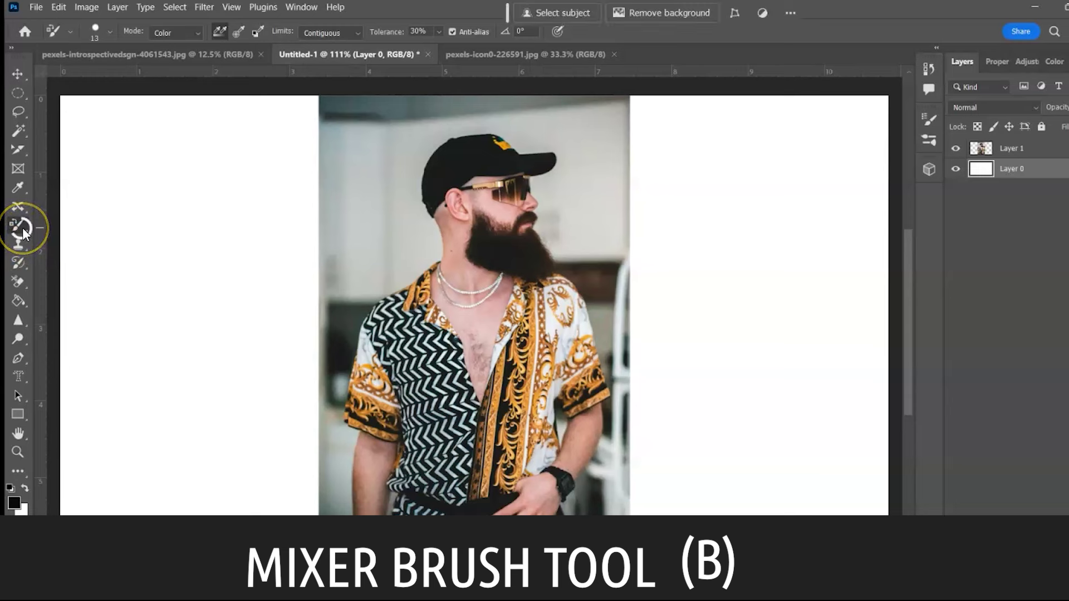
Step: Choose the Mixer Brush tool and cut the man out of Layer 1 using Select Subject and a layer mask, then apply the mask
right_click(22, 227)
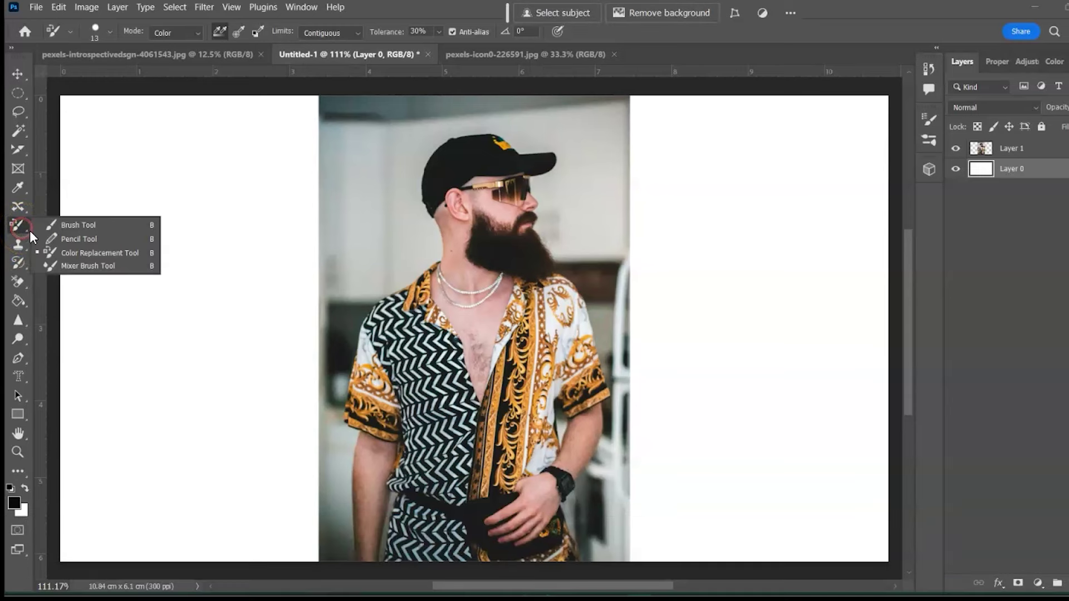
click(84, 266)
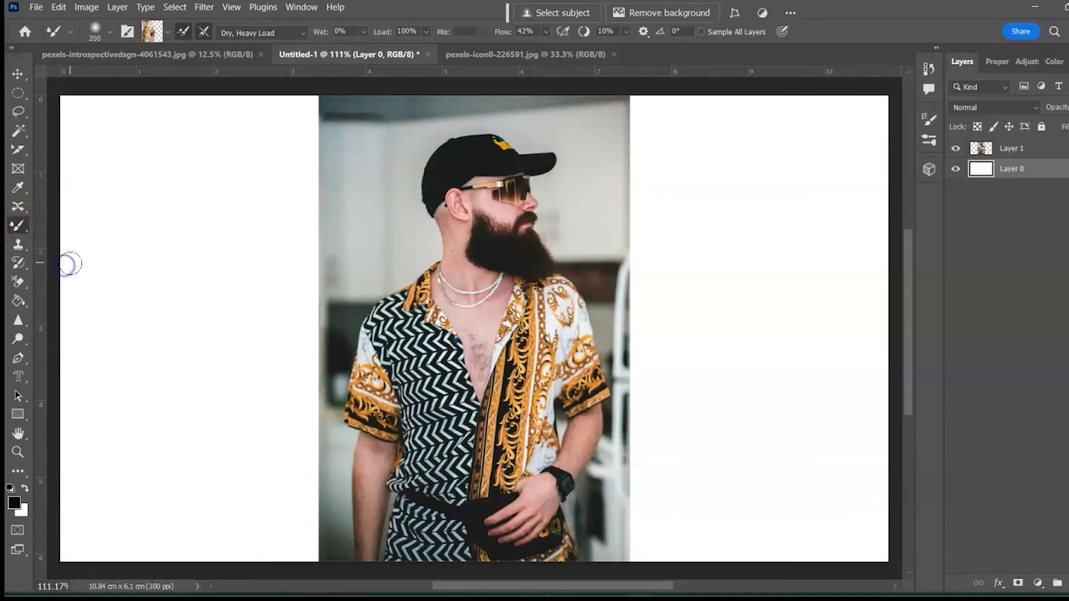
click(981, 148)
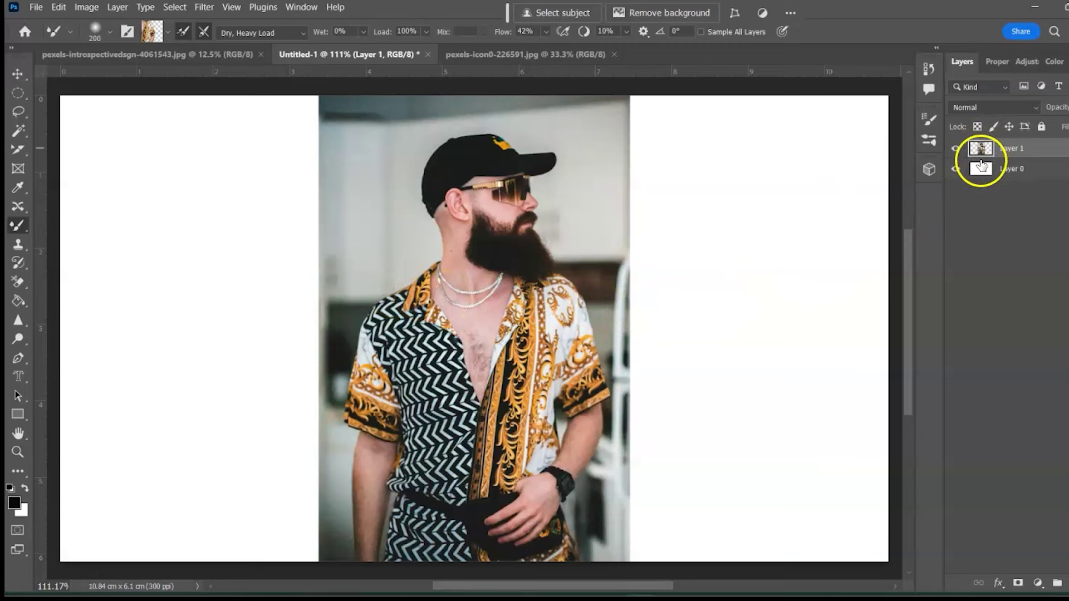
click(176, 7)
click(201, 170)
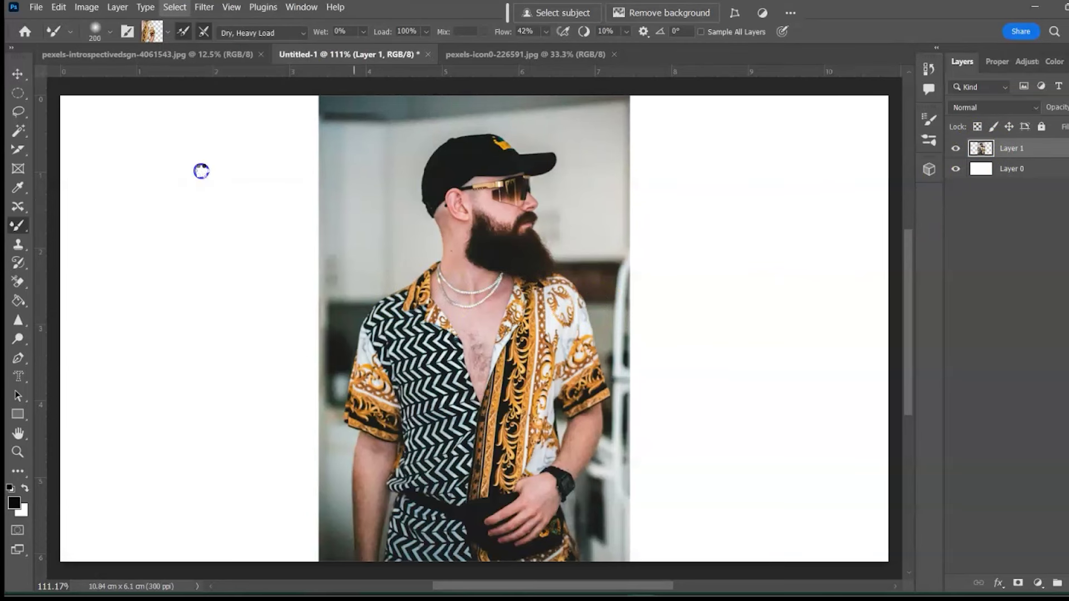
click(1016, 581)
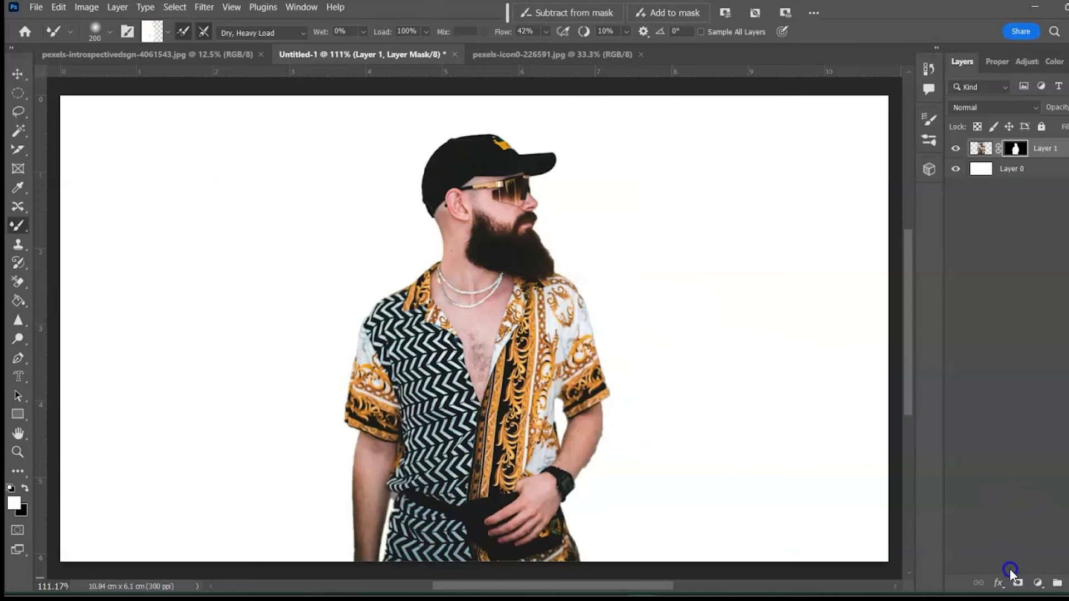
drag(1016, 154, 1061, 583)
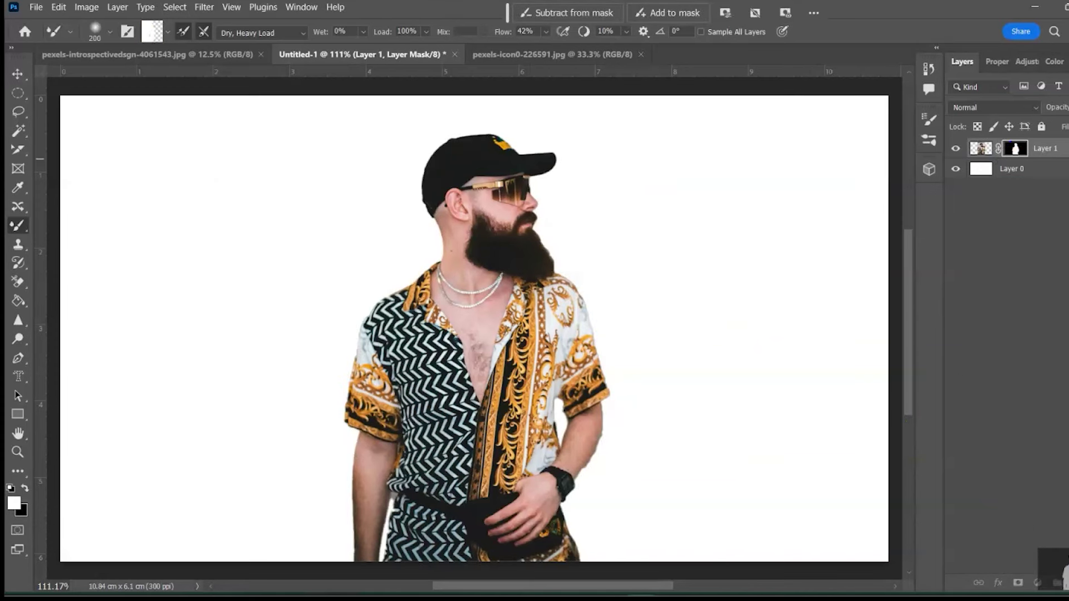
click(535, 237)
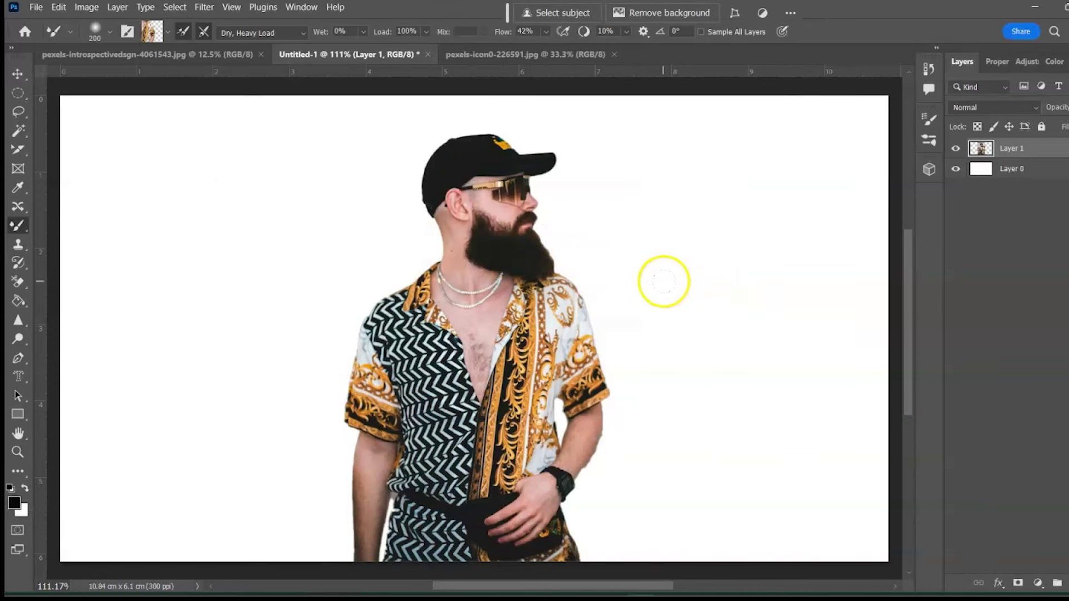
Step: Add a Solid Color fill layer in pink fa97c8 above Layer 0
click(1027, 168)
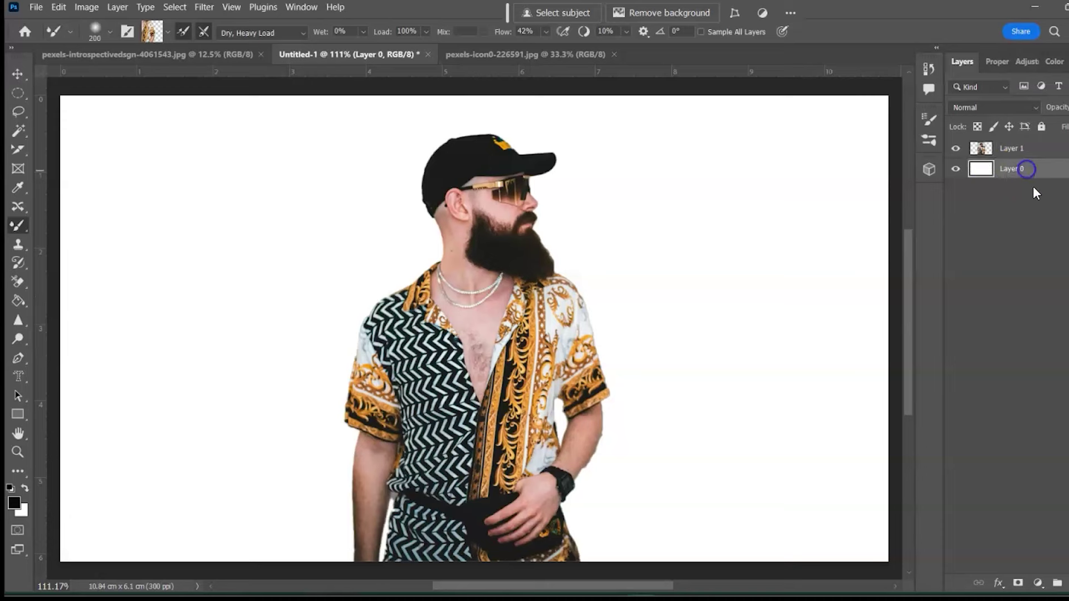
click(1044, 588)
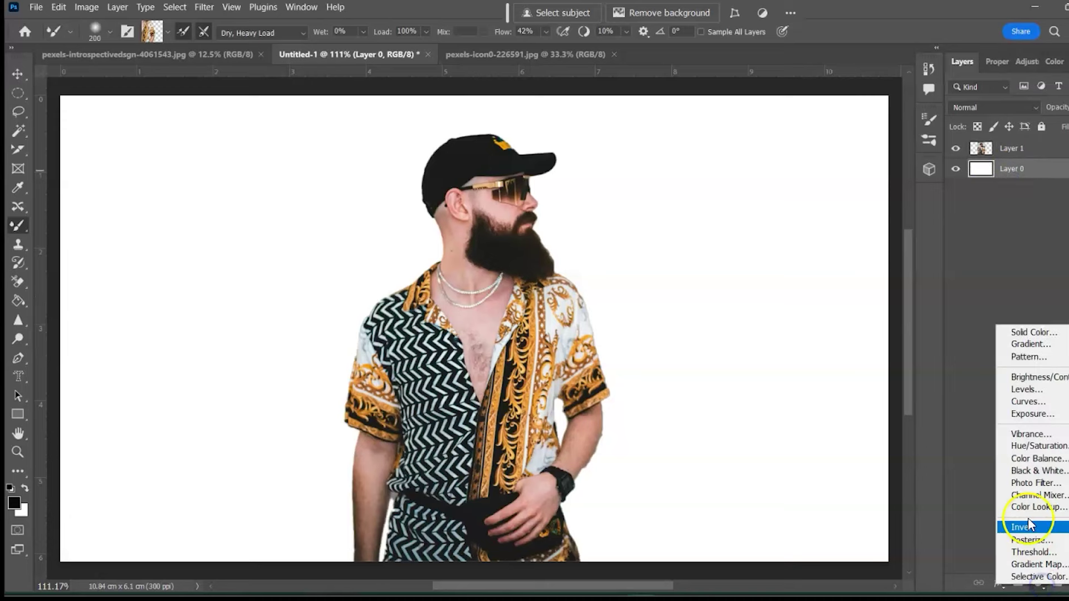
click(1021, 330)
text(fa97c8)
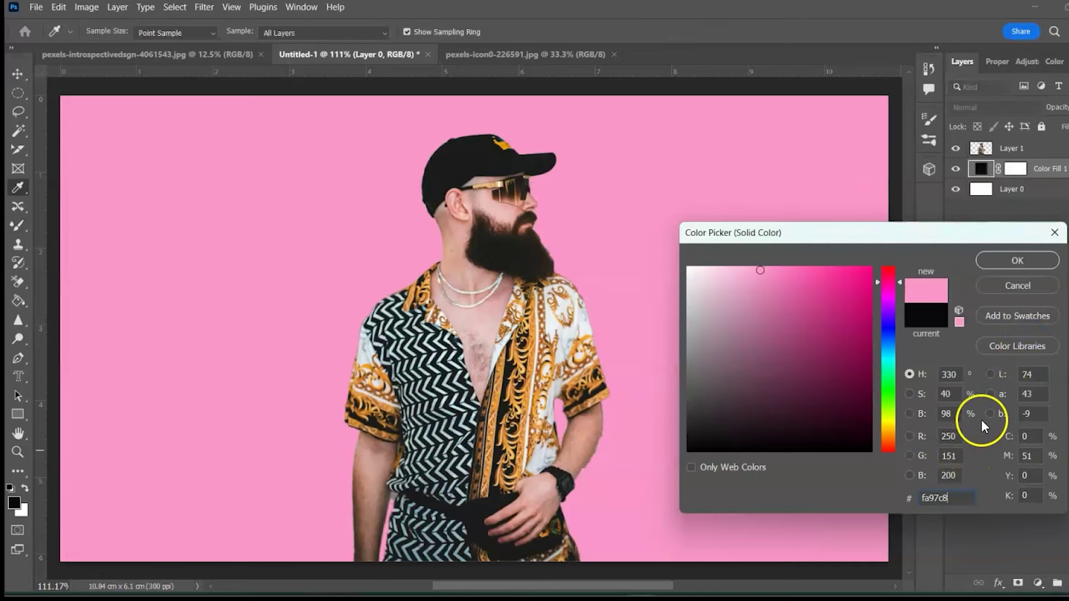
click(1022, 265)
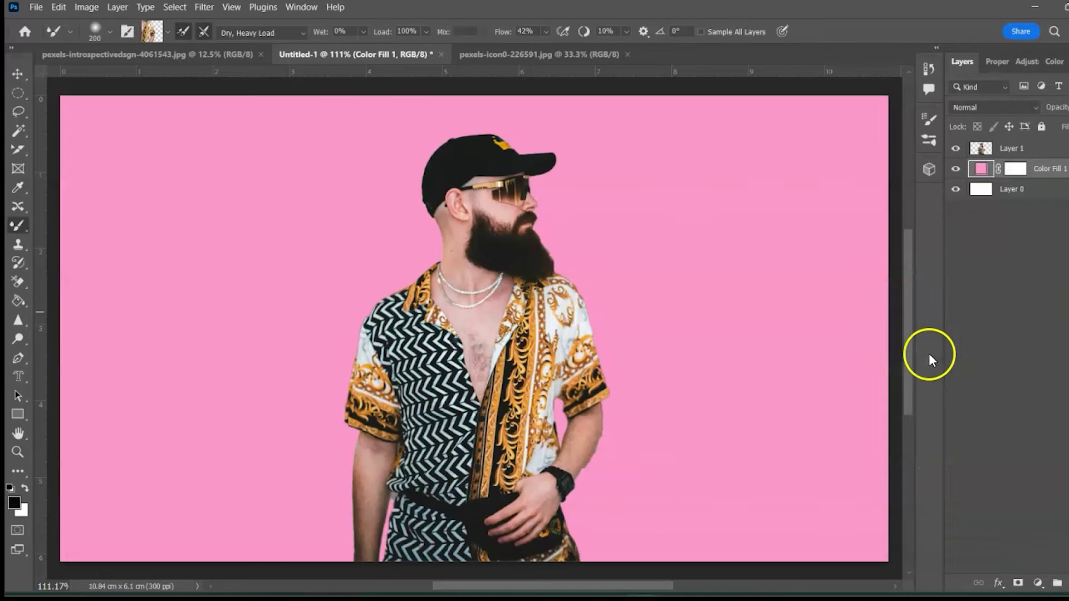
Step: Duplicate Layer 1 and select the original Layer 1 beneath the copy
click(1008, 148)
key(ctrl+j)
click(1008, 168)
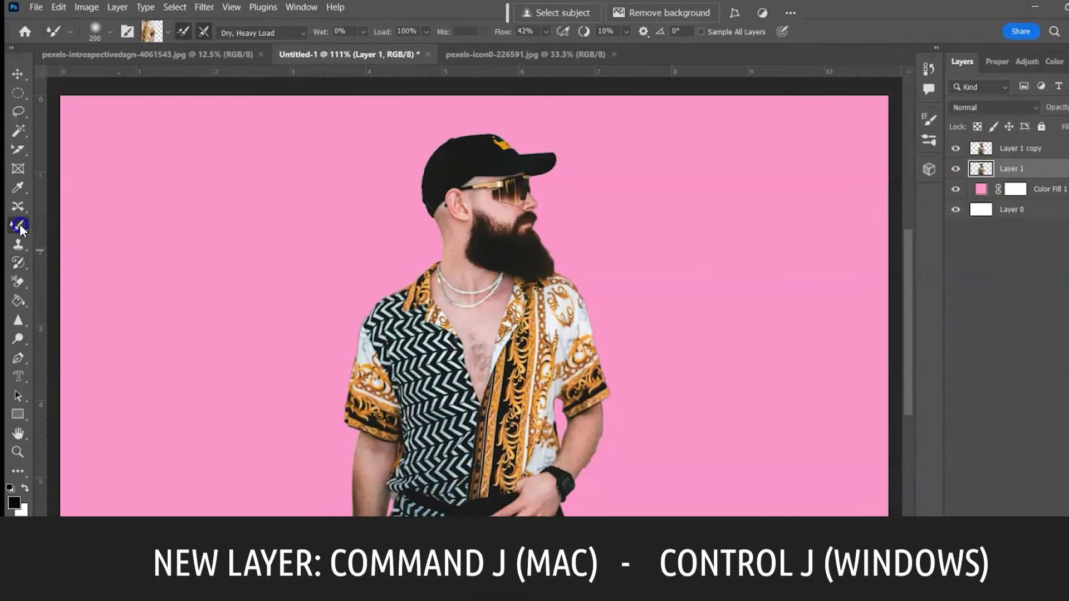
Step: Set the Mixer Brush to the Hard Round tip at 200 px with the Dry, Heavy Load preset
click(110, 31)
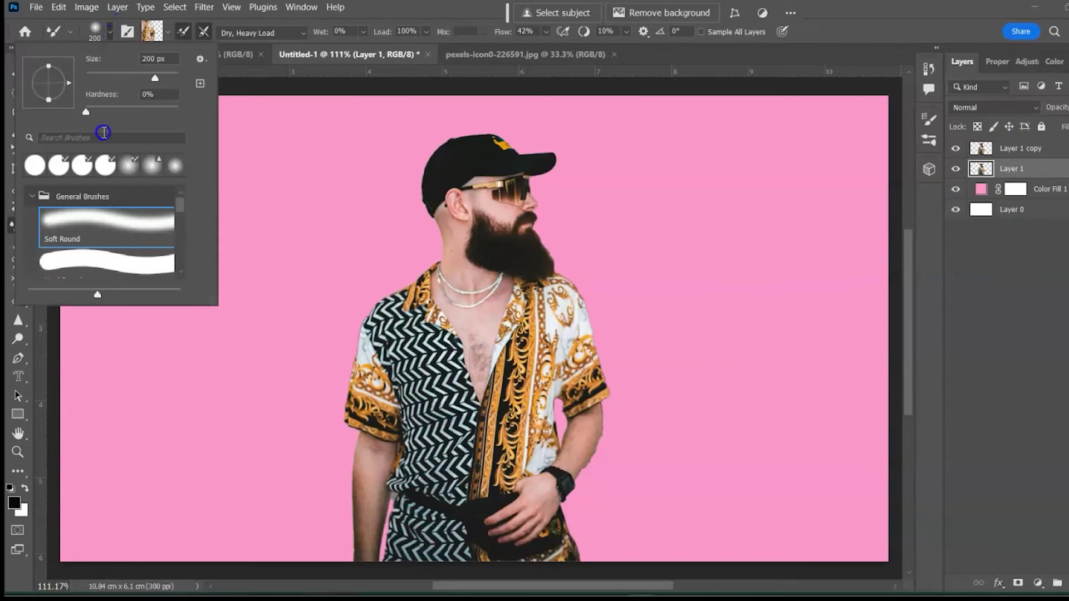
click(102, 262)
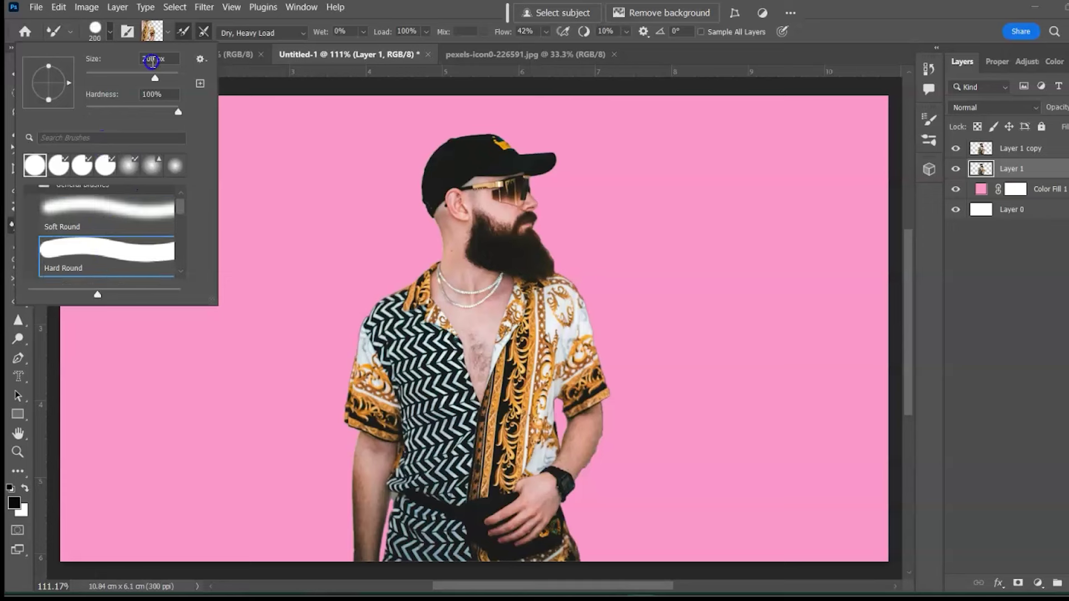
click(306, 33)
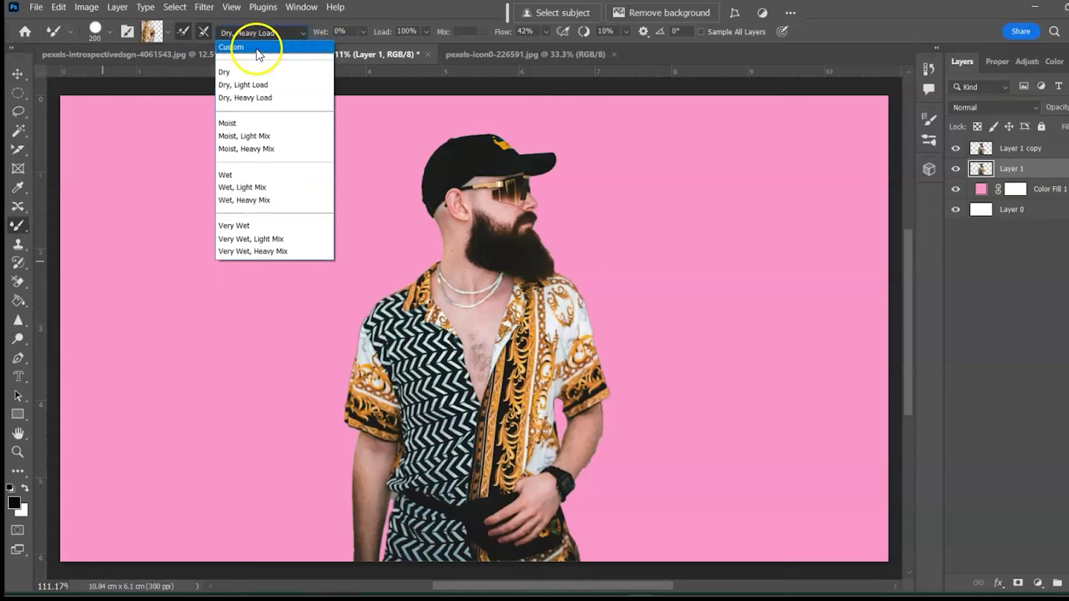
click(258, 44)
click(306, 33)
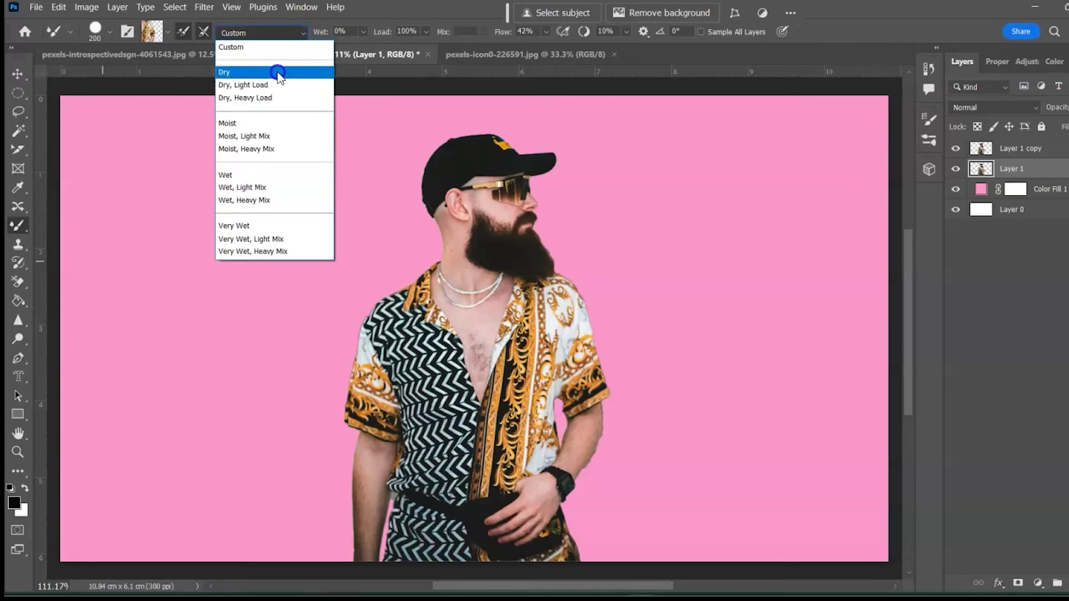
click(265, 98)
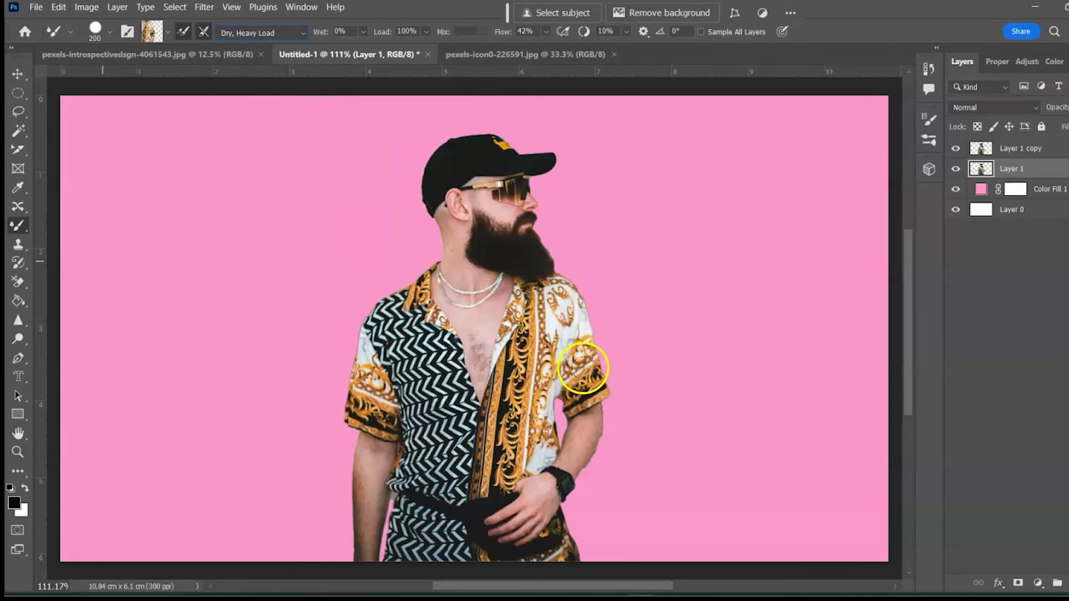
Step: Paint wavy Mixer Brush strokes on Layer 1 from each shirt sleeve out to the canvas edges
mouse_move(586, 378)
mouse_down()
mouse_move(567, 364)
mouse_move(676, 345)
mouse_move(769, 344)
mouse_move(870, 138)
mouse_move(936, 164)
mouse_up()
mouse_move(425, 376)
mouse_down()
mouse_move(167, 389)
mouse_move(46, 580)
mouse_up()
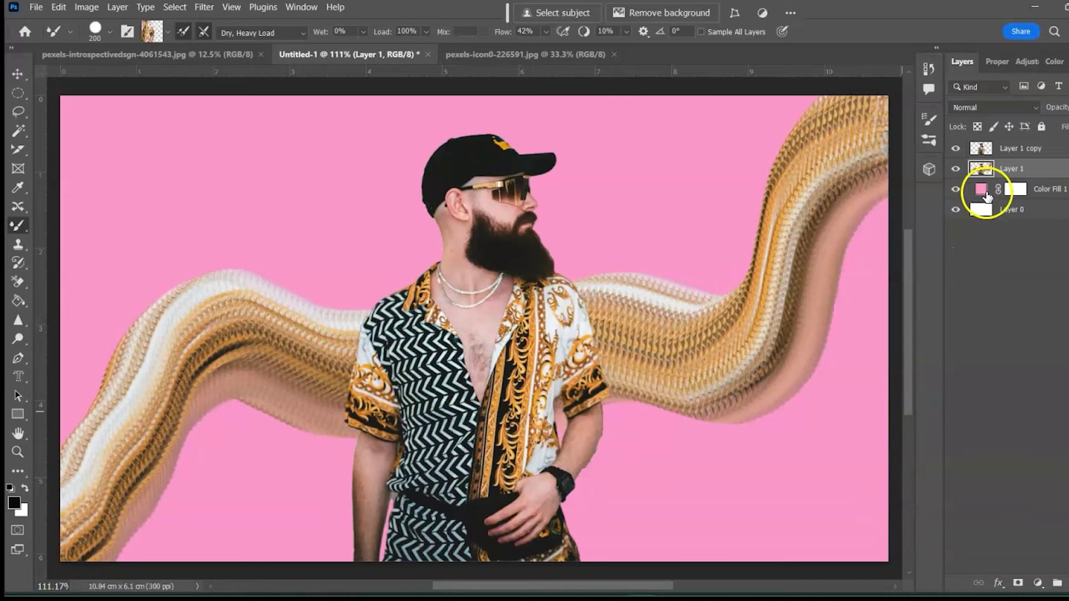
Step: Recolor the solid color fill layer to dark plum 2f1f27
double_click(981, 192)
click(806, 273)
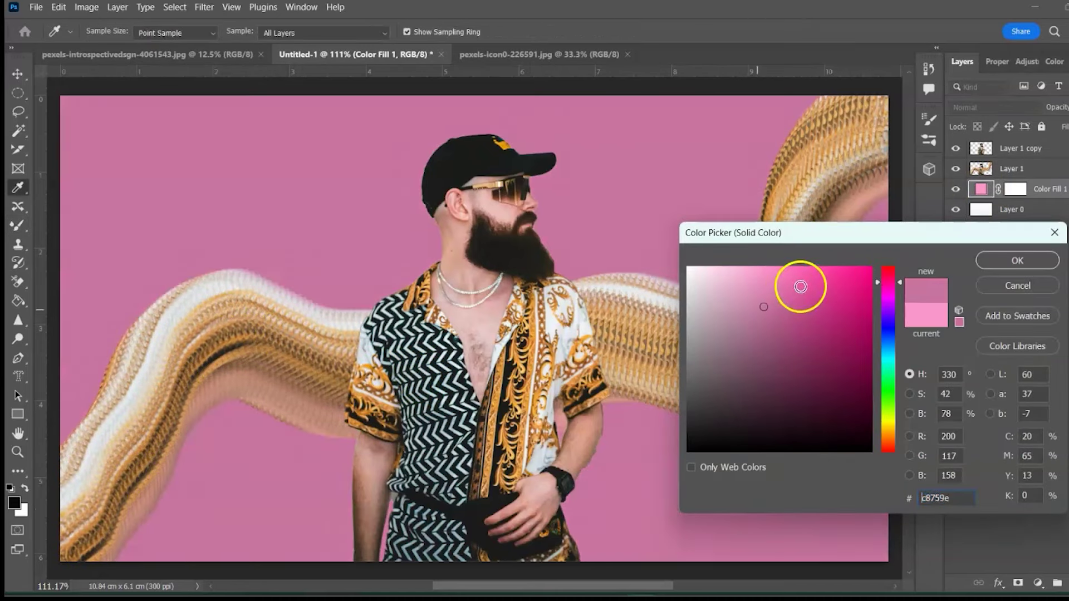
click(763, 375)
click(749, 419)
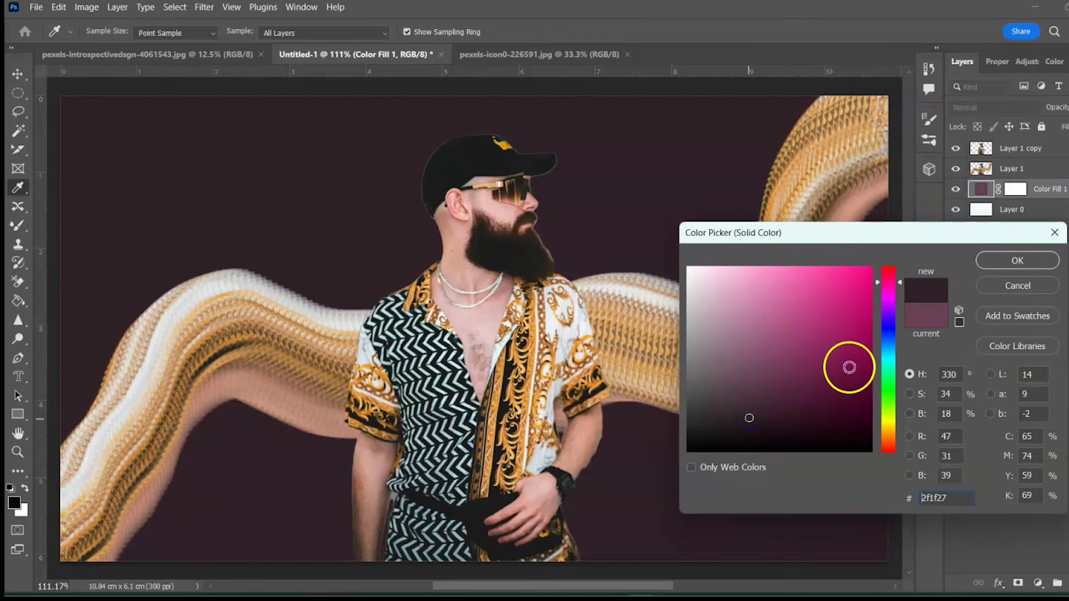
click(1004, 272)
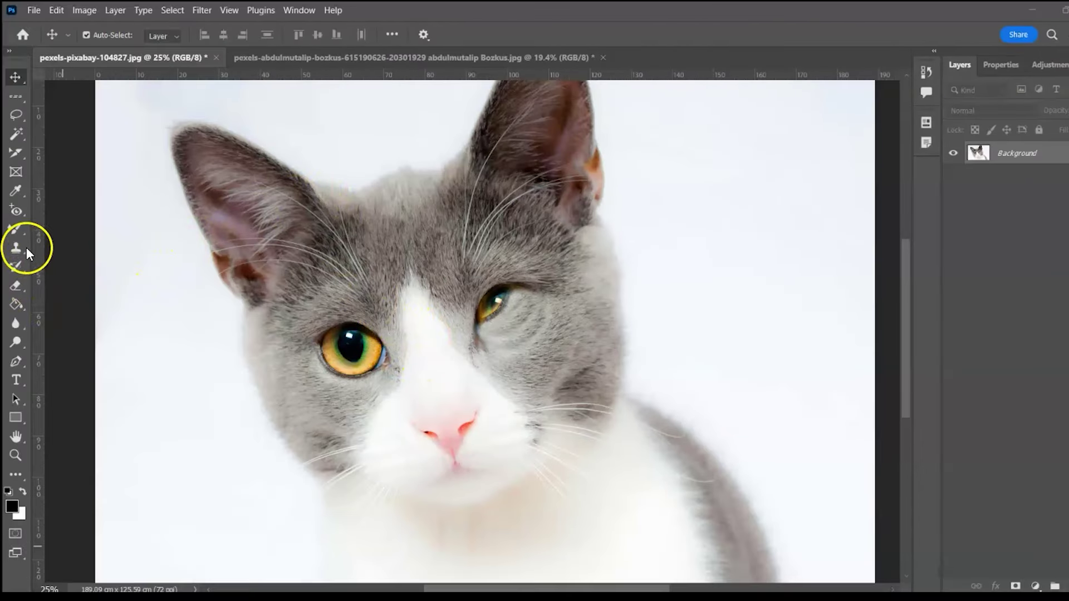
Step: Choose the Clone Stamp tool, try stamping the sampled half-closed eye elsewhere on the cat's face, and undo the test stamps
click(16, 252)
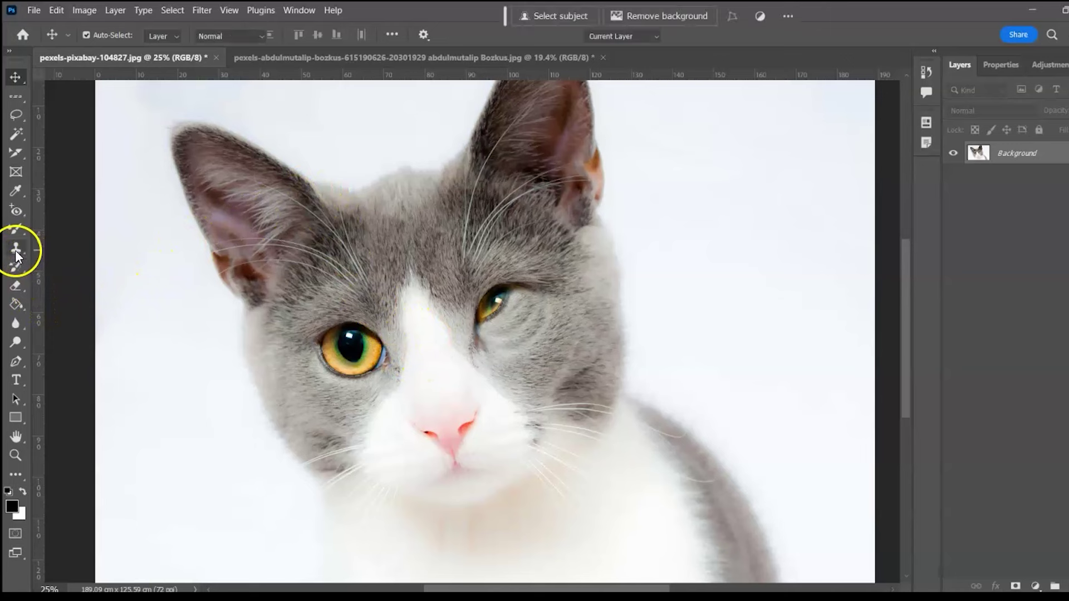
alt+click(509, 303)
click(336, 368)
key(ctrl+z)
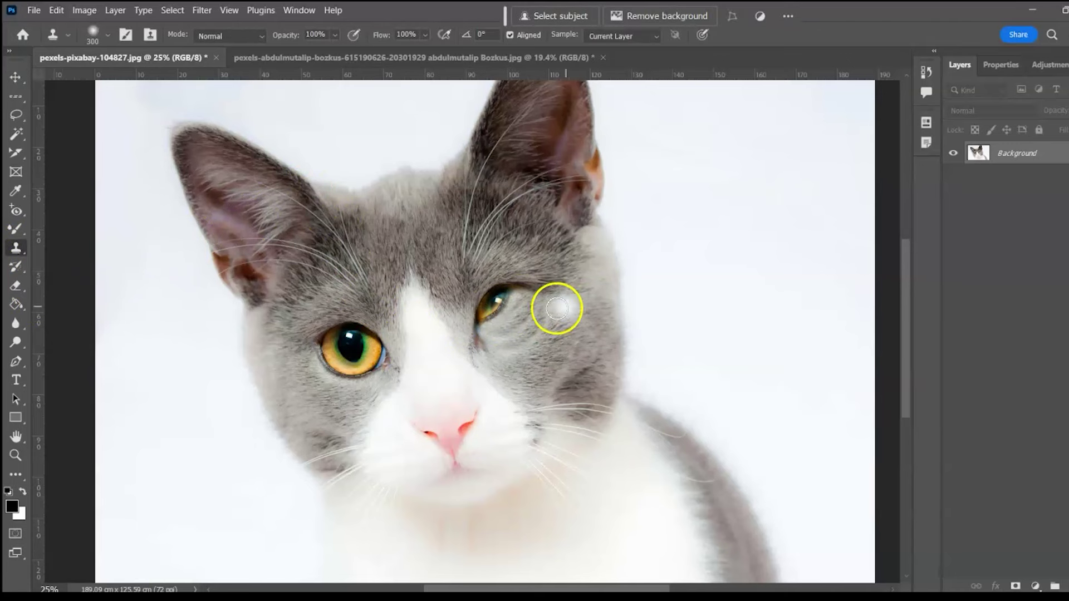
click(336, 241)
key(ctrl+z)
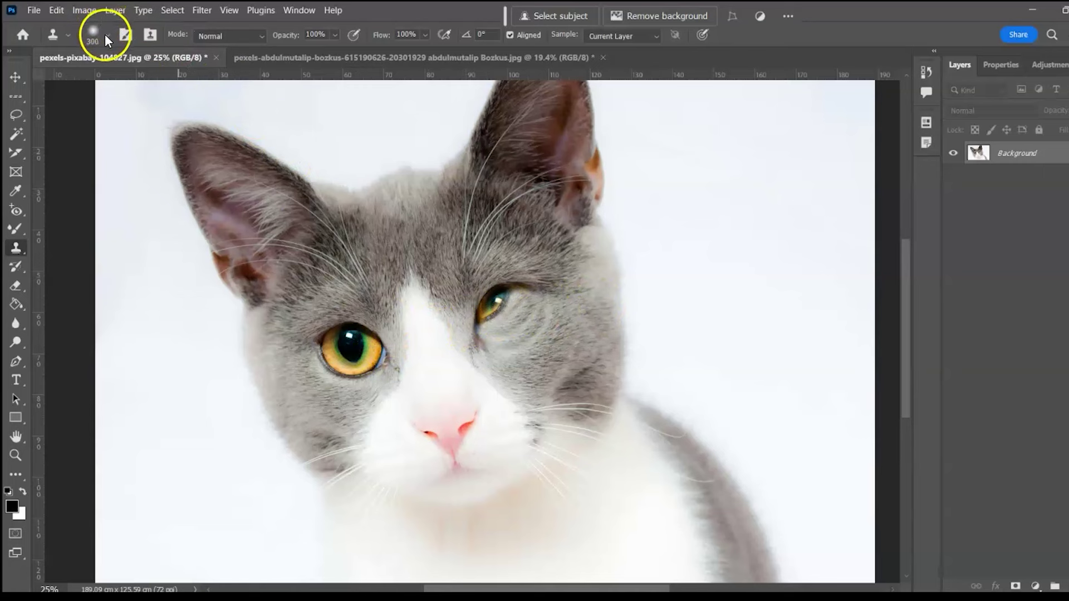
Step: Set the Clone Stamp size to 149 px in Normal mode and clone the cat's wide-open eye over the half-closed one
click(108, 33)
drag(147, 81, 135, 83)
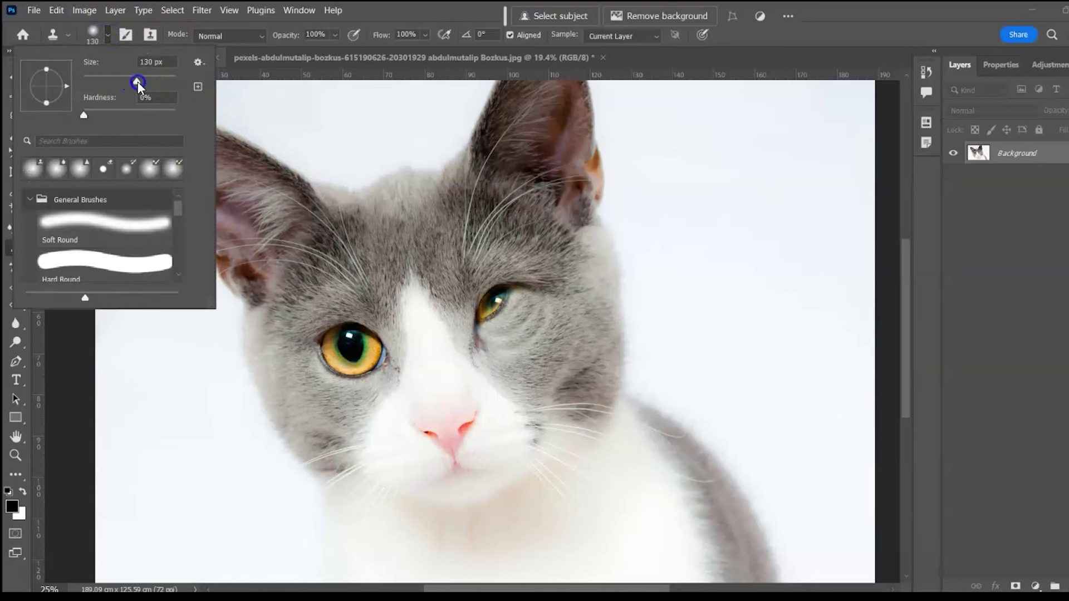
click(260, 35)
click(262, 35)
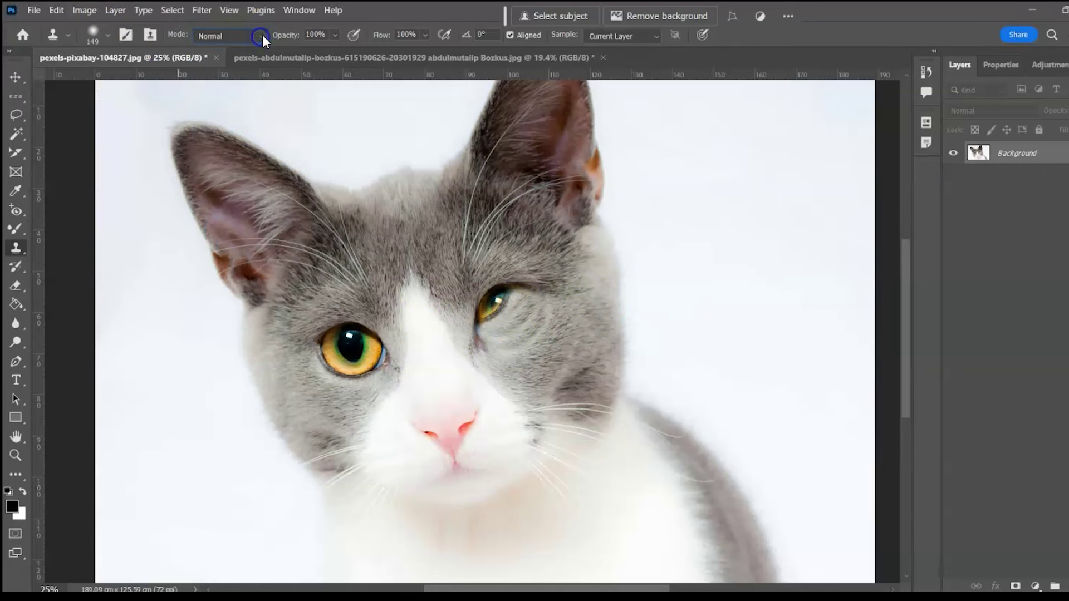
alt+click(350, 346)
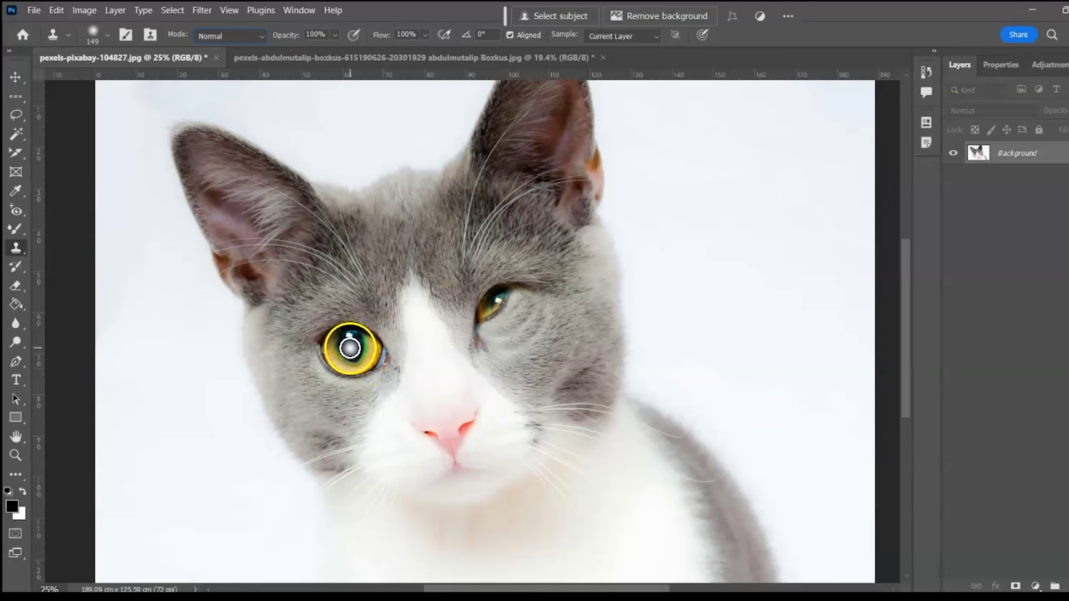
click(516, 302)
mouse_move(514, 303)
mouse_down()
mouse_move(499, 318)
mouse_move(512, 325)
mouse_move(511, 308)
mouse_move(519, 310)
mouse_move(499, 323)
mouse_move(521, 308)
mouse_up()
Step: Clone sampled areas over other parts of the photos, including sky over the red flag in the ferry photo
alt+click(258, 195)
mouse_move(731, 302)
mouse_down()
mouse_move(695, 242)
mouse_move(772, 290)
mouse_move(817, 366)
mouse_up()
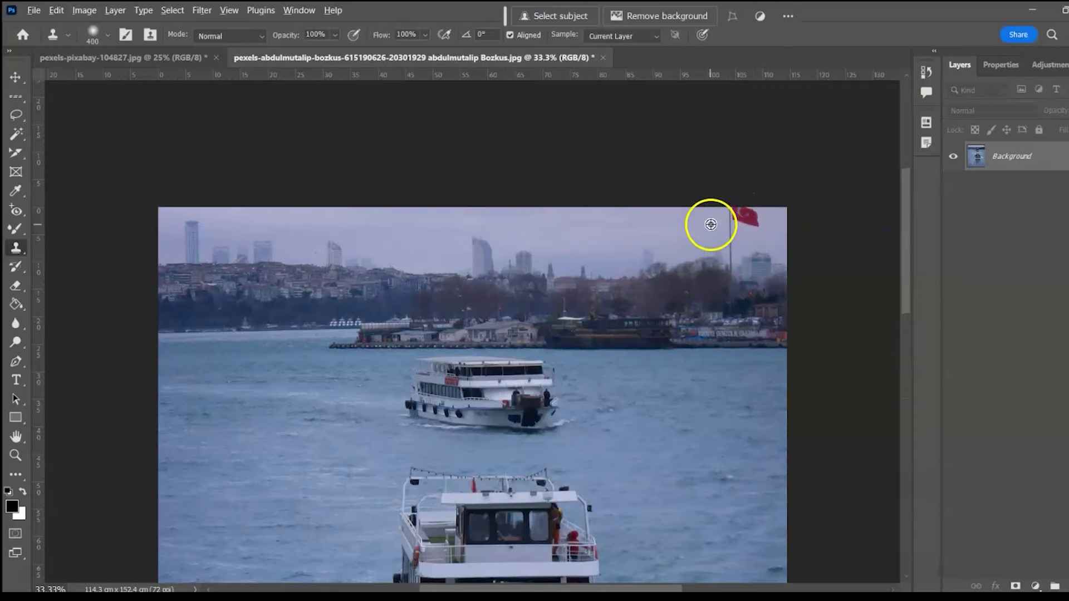
drag(751, 221, 734, 219)
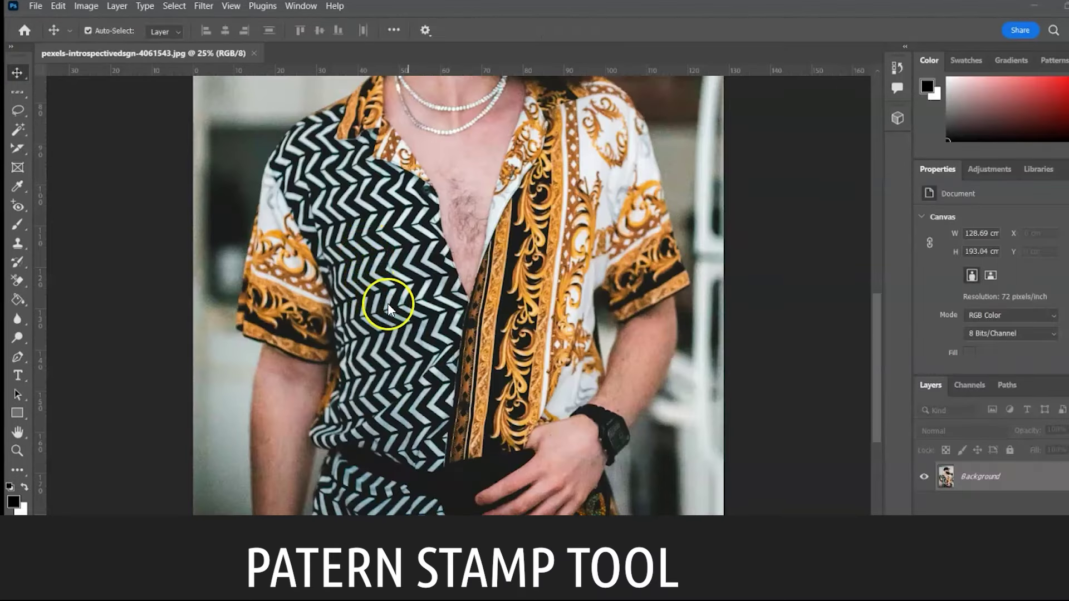
Step: Choose the Pattern Stamp tool and select the yellow autumn trees pattern from the Trees group
click(376, 301)
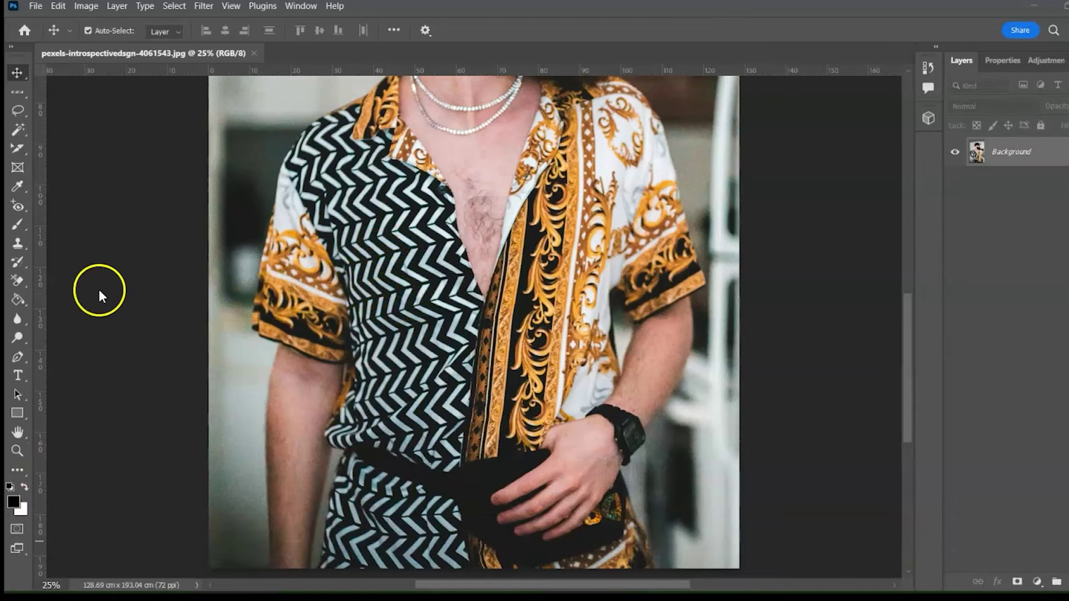
click(25, 248)
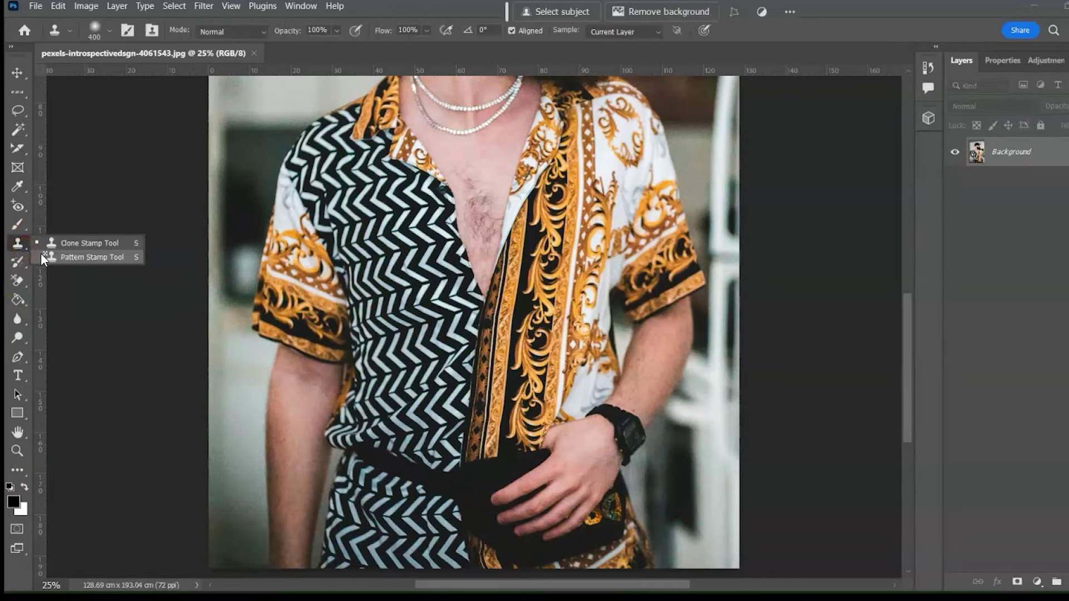
click(43, 257)
click(518, 31)
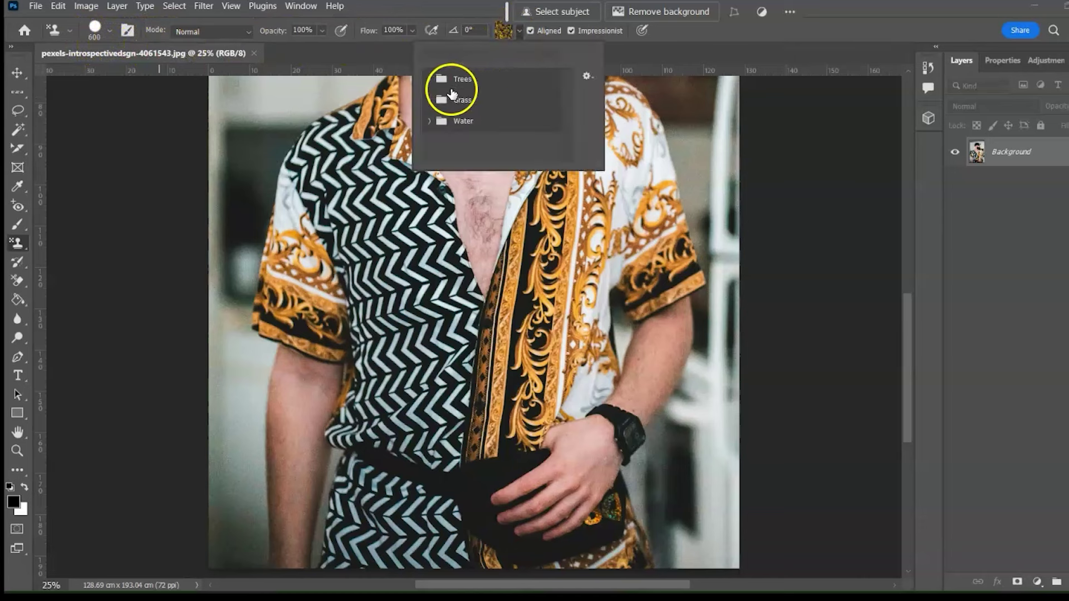
click(437, 79)
click(481, 106)
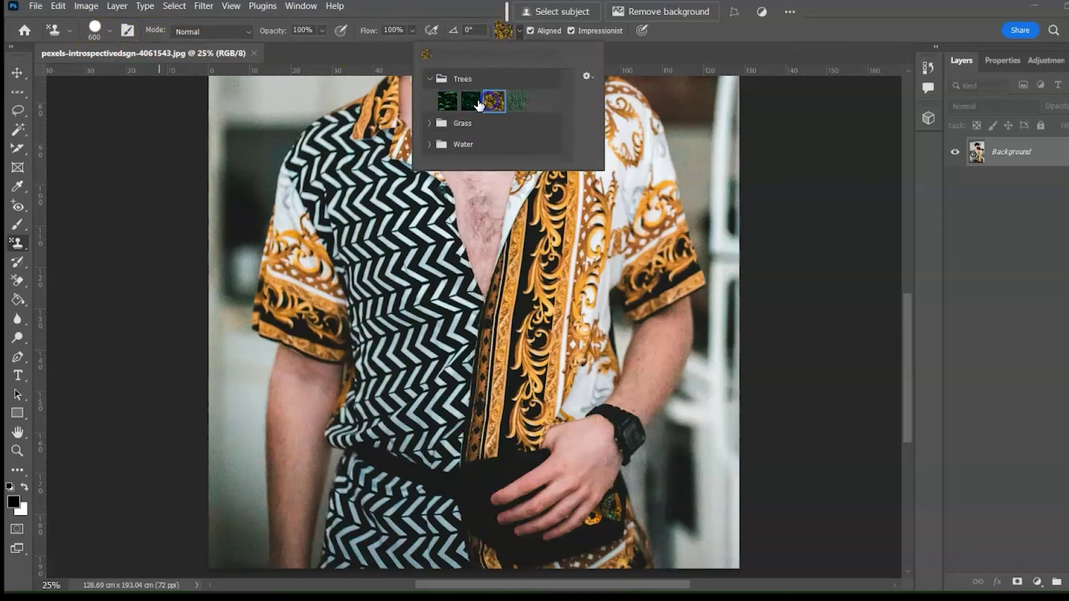
Step: Set a Hard Round tip at 600 px, 53% hardness and 28% spacing, then paint a tree band along the photo's lower edge
click(126, 31)
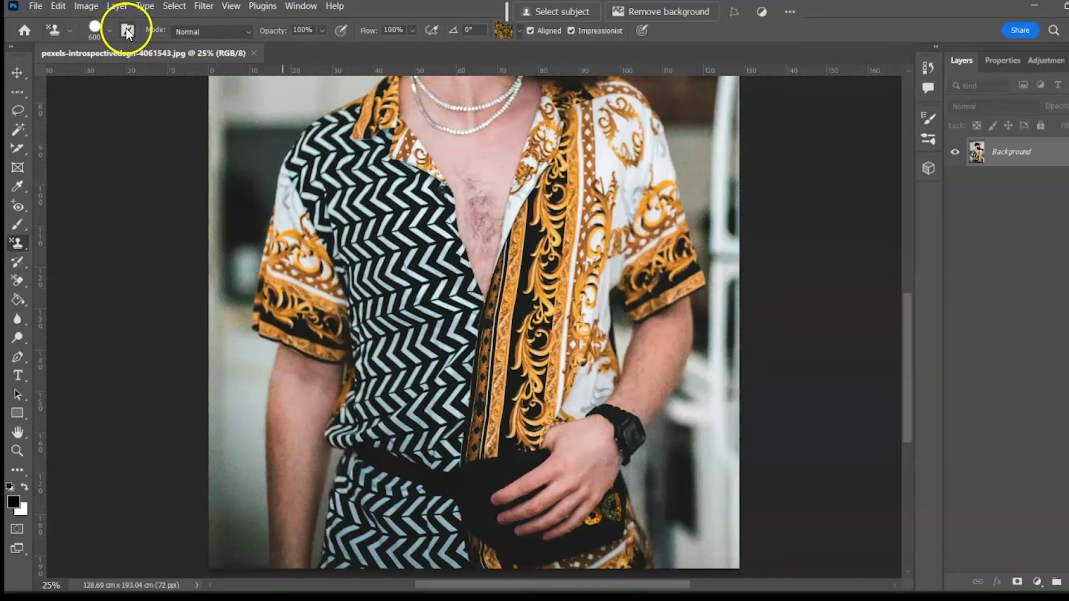
drag(808, 359, 768, 354)
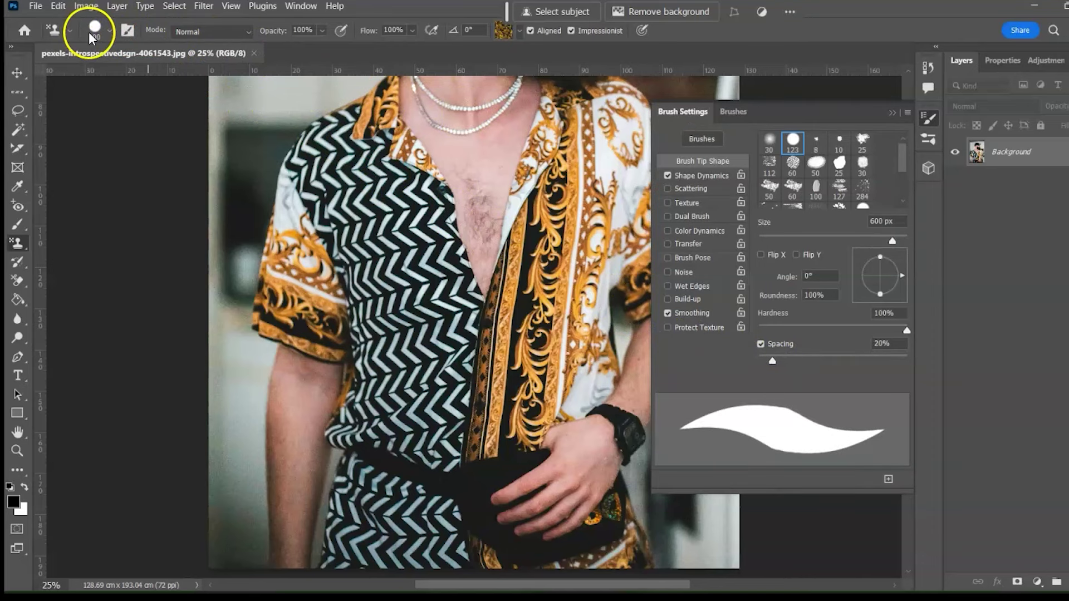
click(99, 31)
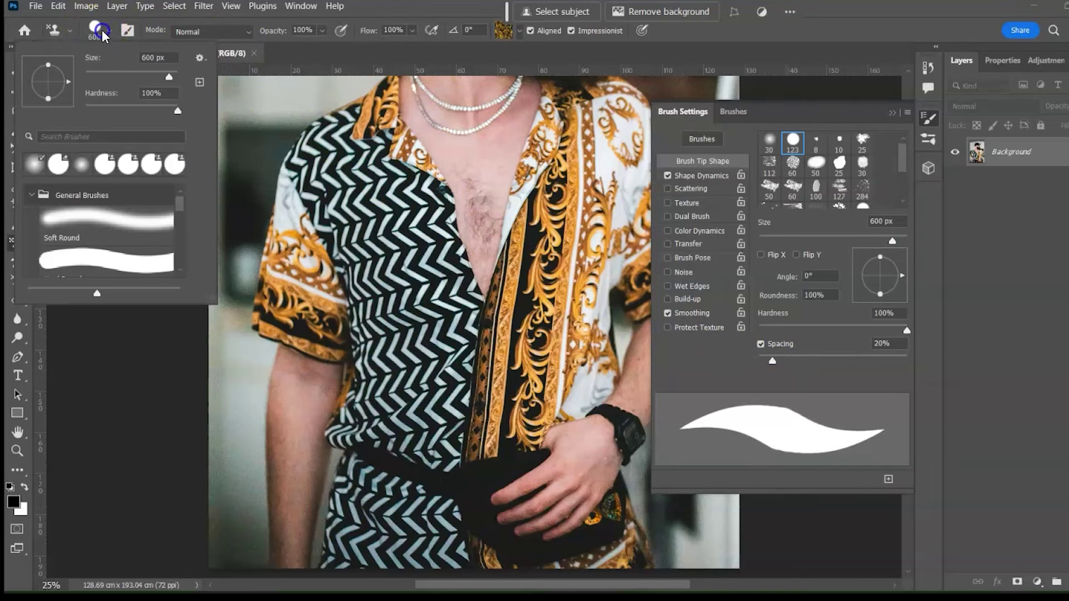
click(98, 261)
scroll(184, 215, down, 1)
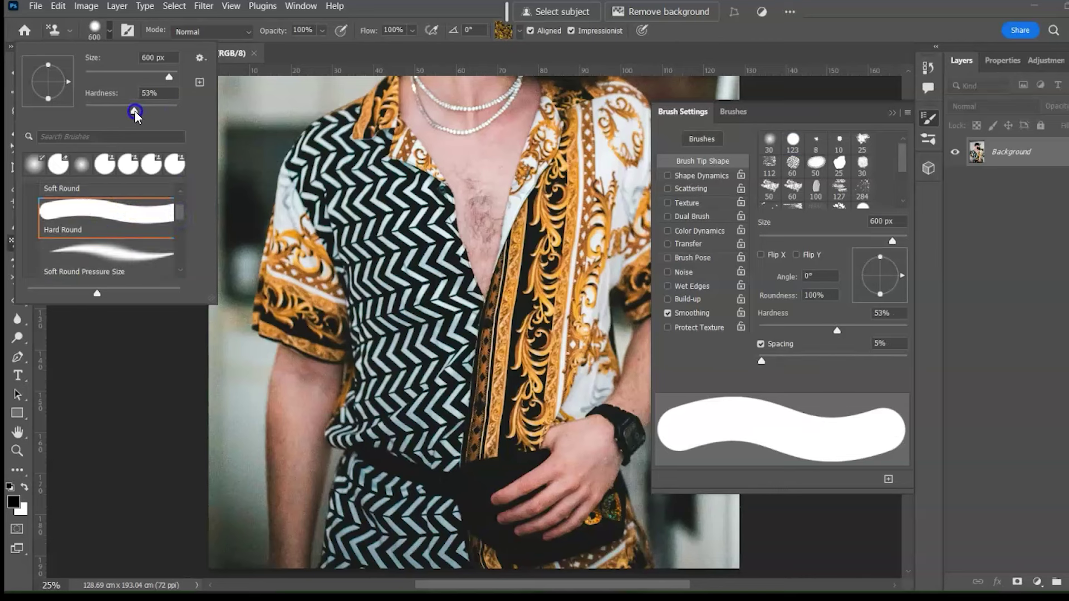
key(Return)
mouse_move(218, 533)
mouse_down()
mouse_move(576, 562)
mouse_move(724, 560)
mouse_up()
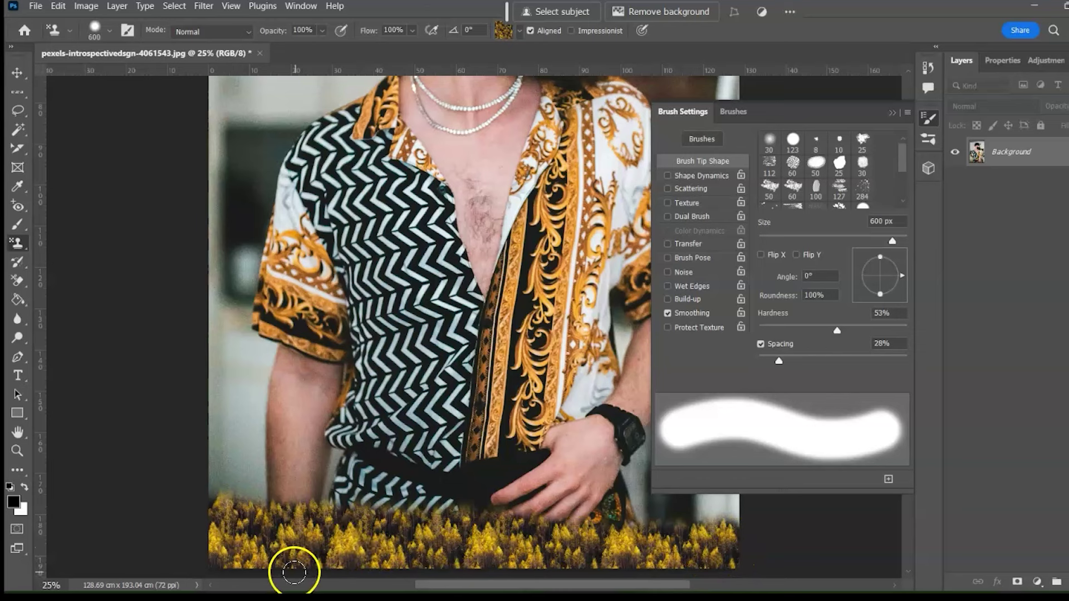
Step: Set the brush spacing to 114% and stamp two rows of separated tree patches above the band, the upper one at 400 px
drag(778, 361, 839, 364)
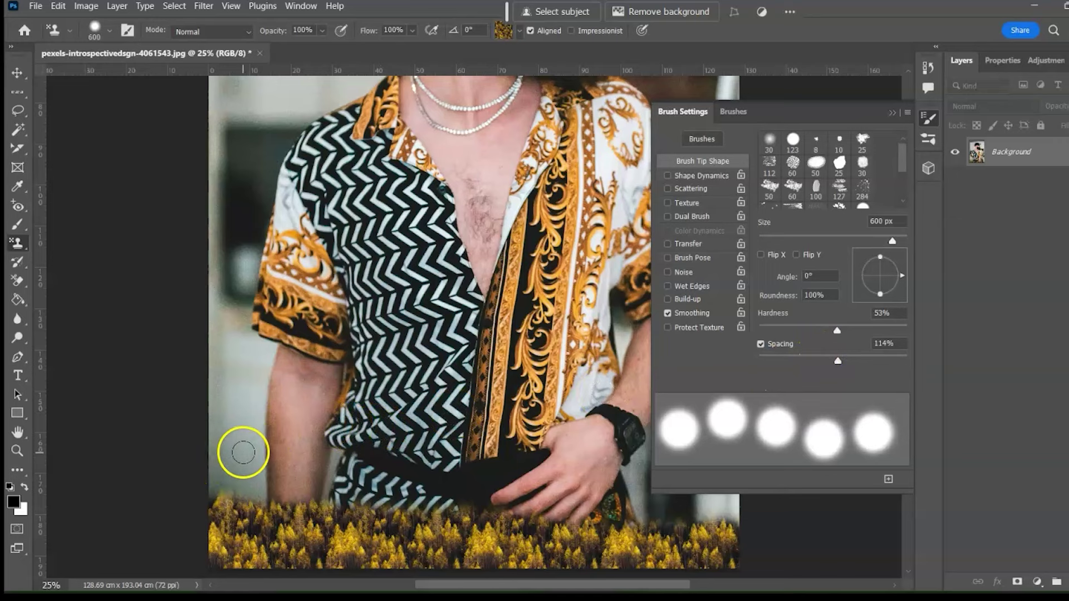
mouse_move(243, 455)
mouse_down()
mouse_move(215, 468)
mouse_move(377, 473)
mouse_move(616, 508)
mouse_move(751, 486)
mouse_up()
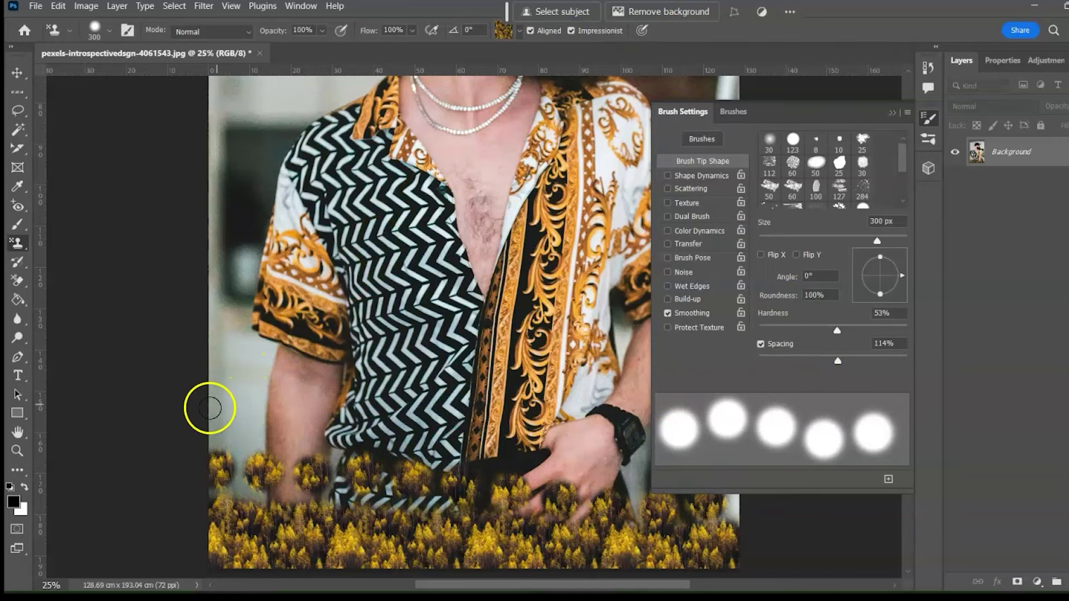
key(bracketright)
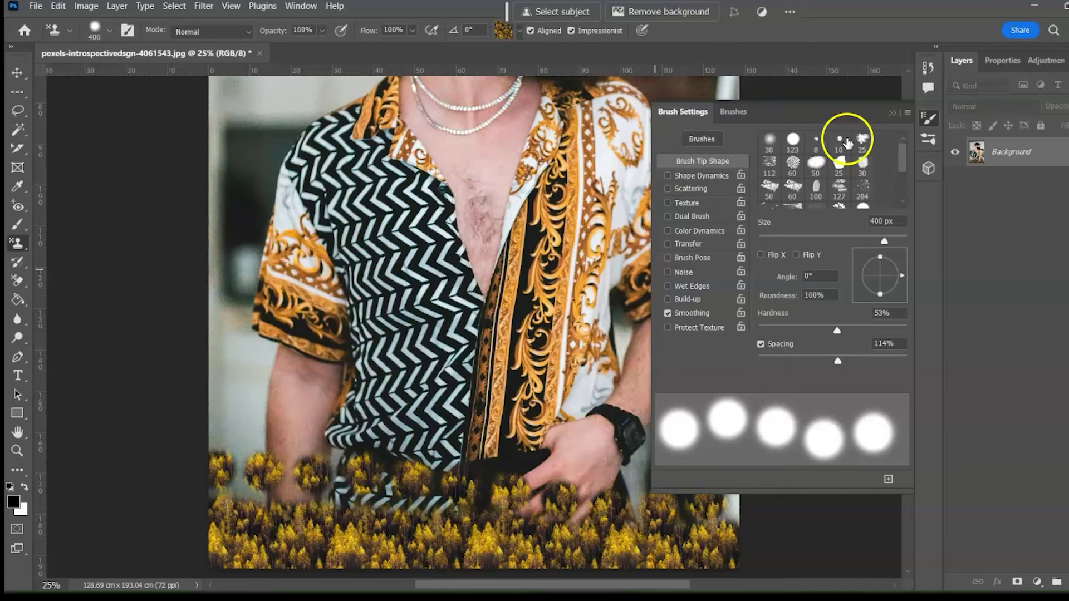
click(891, 113)
drag(228, 398, 749, 401)
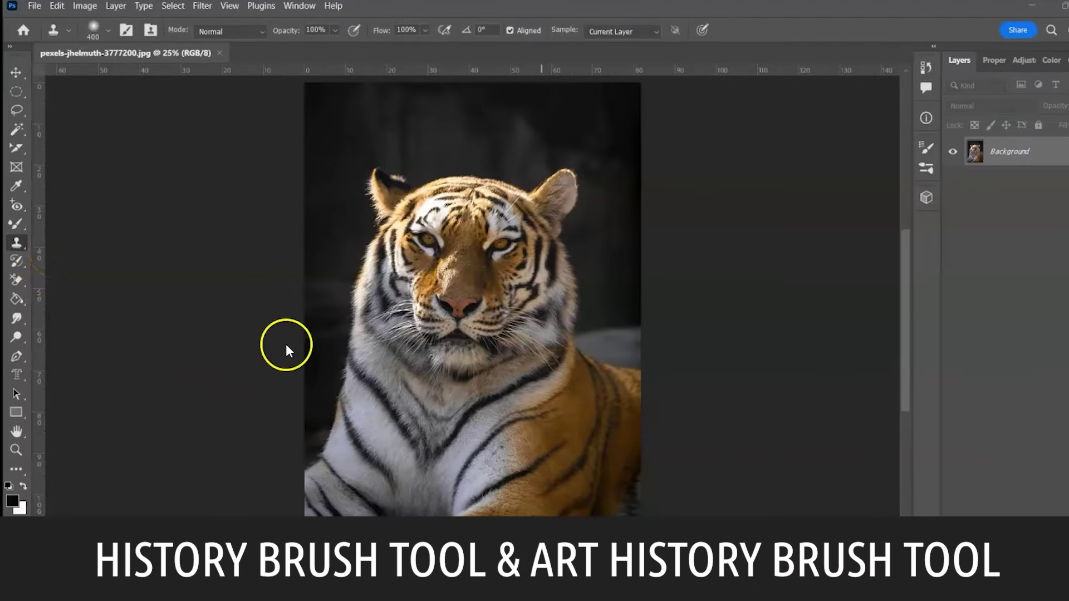
Step: Choose the Art History Brush tool and add a new empty layer above the tiger photo's Background
key(ctrl+plus)
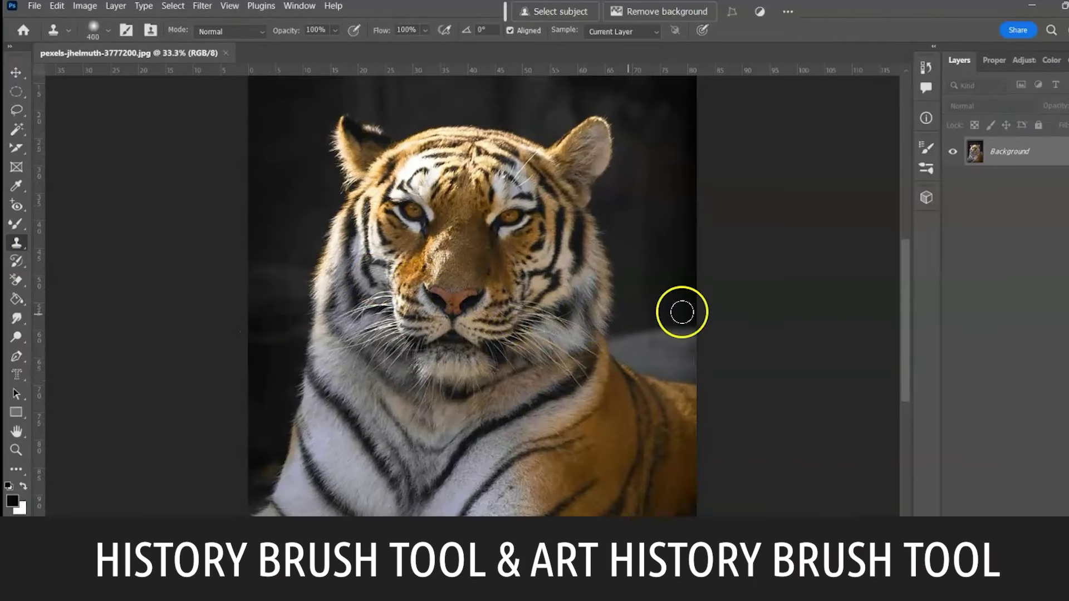
mouse_move(907, 329)
mouse_down()
mouse_move(917, 286)
mouse_move(916, 305)
mouse_up()
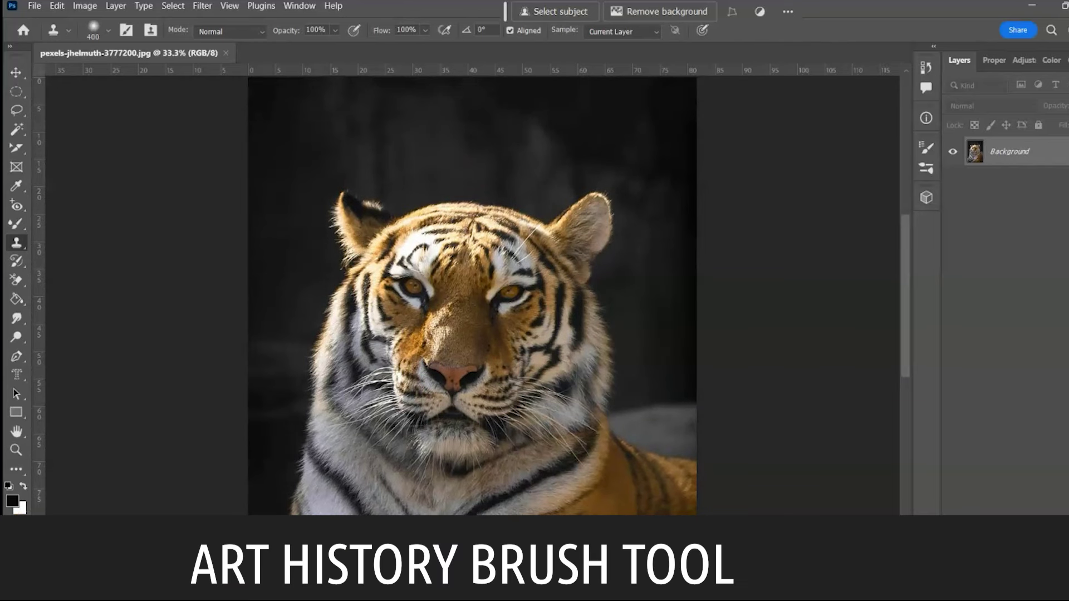
click(17, 262)
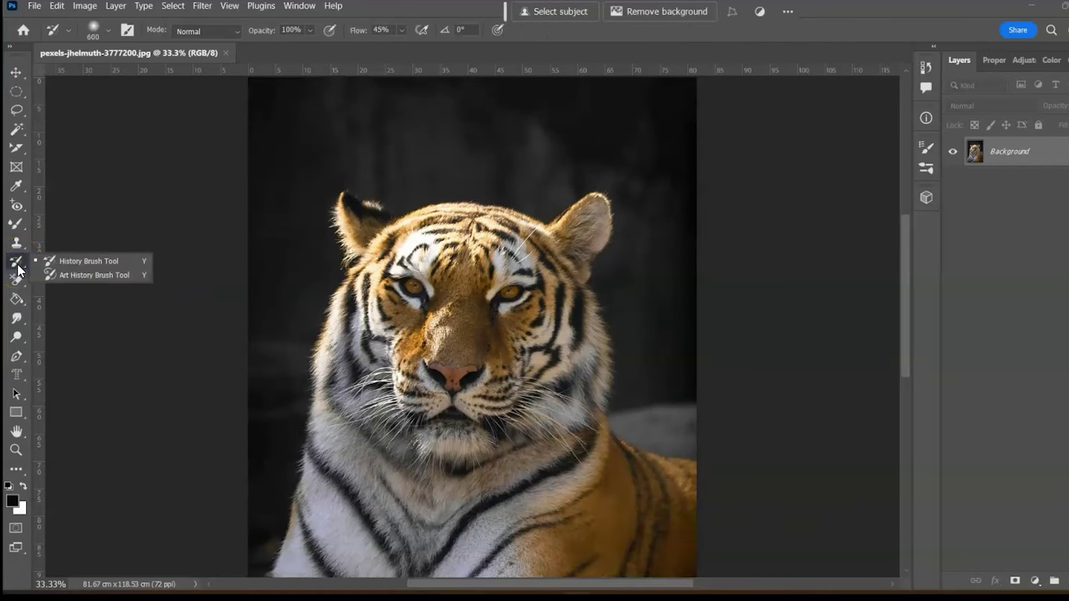
click(89, 275)
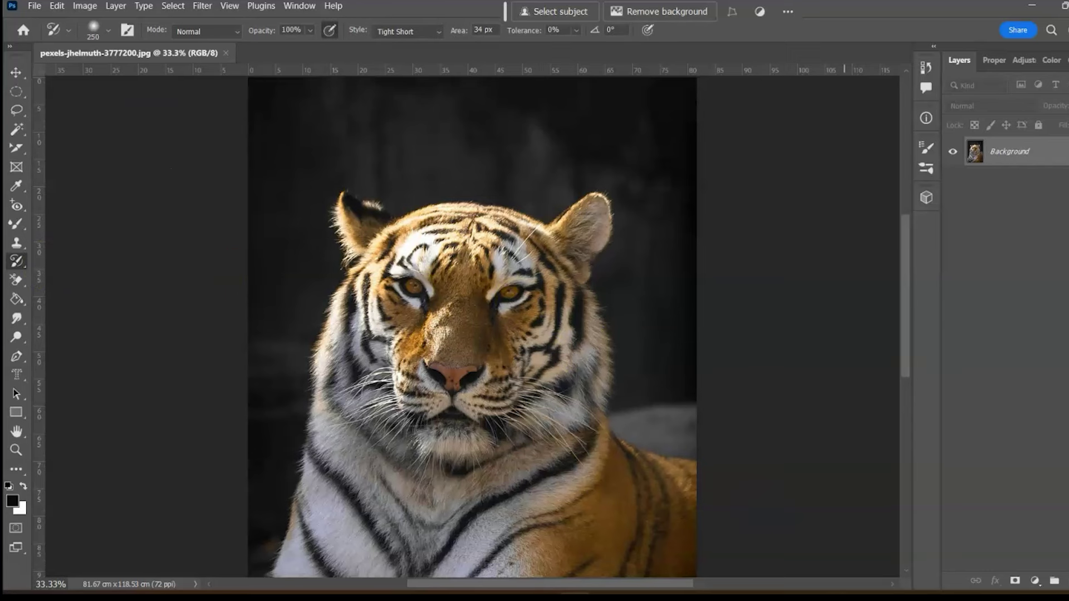
click(1066, 582)
Step: Set the Art History Brush to Hard Round Pressure Opacity, Tight Short style and 28 px area, and paint over the tiger's right-hand ear
click(108, 30)
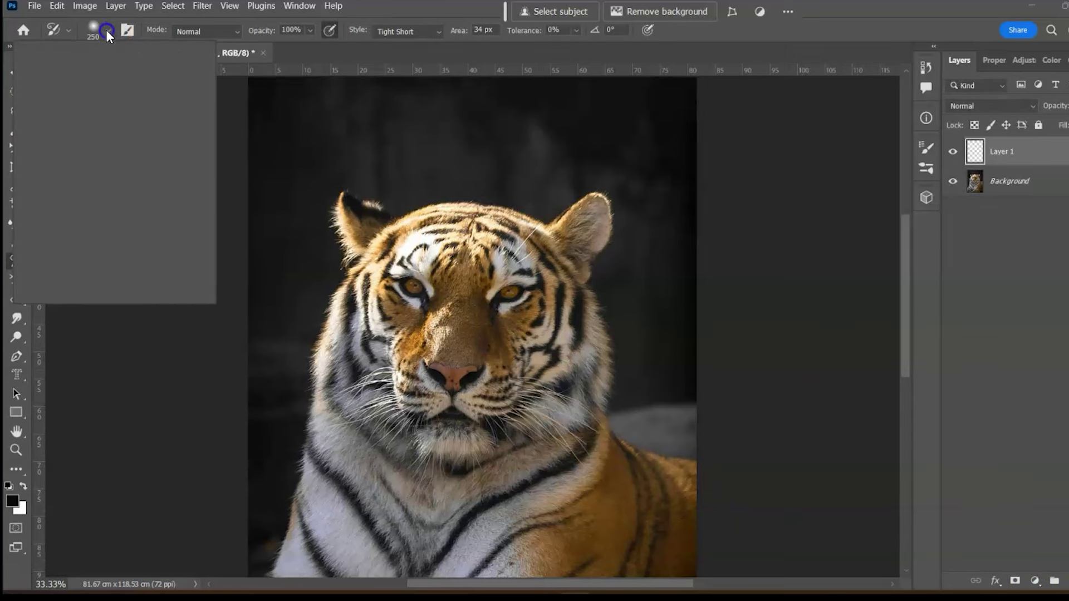
click(95, 247)
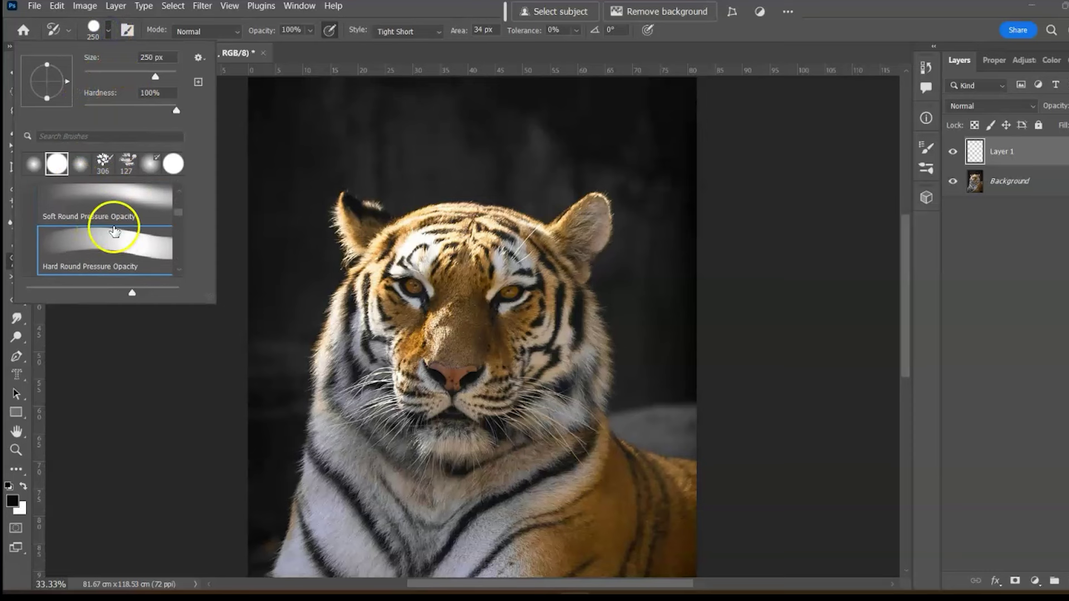
click(231, 32)
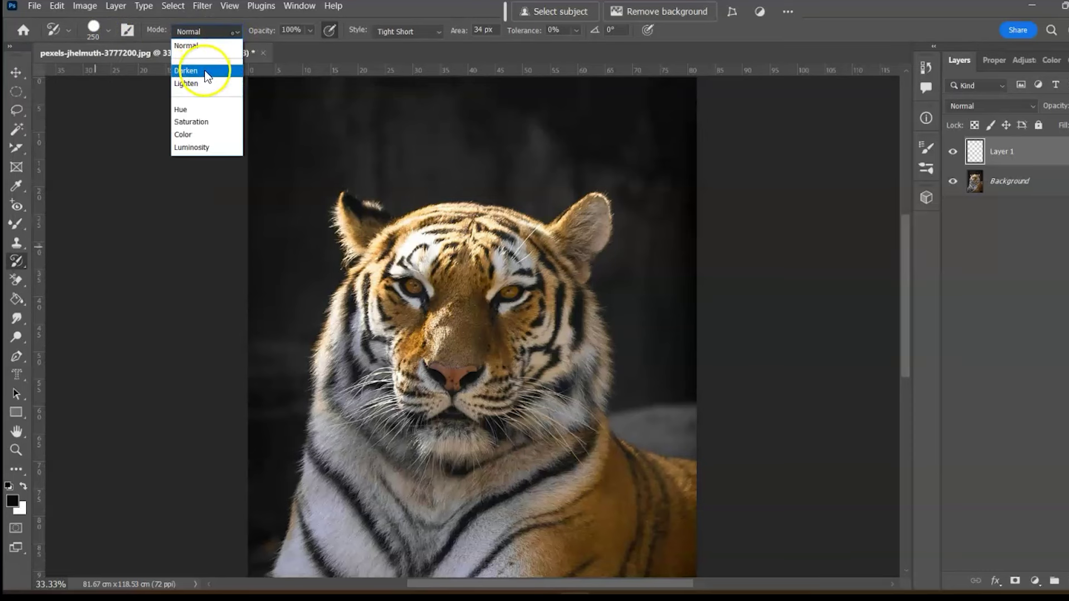
click(218, 36)
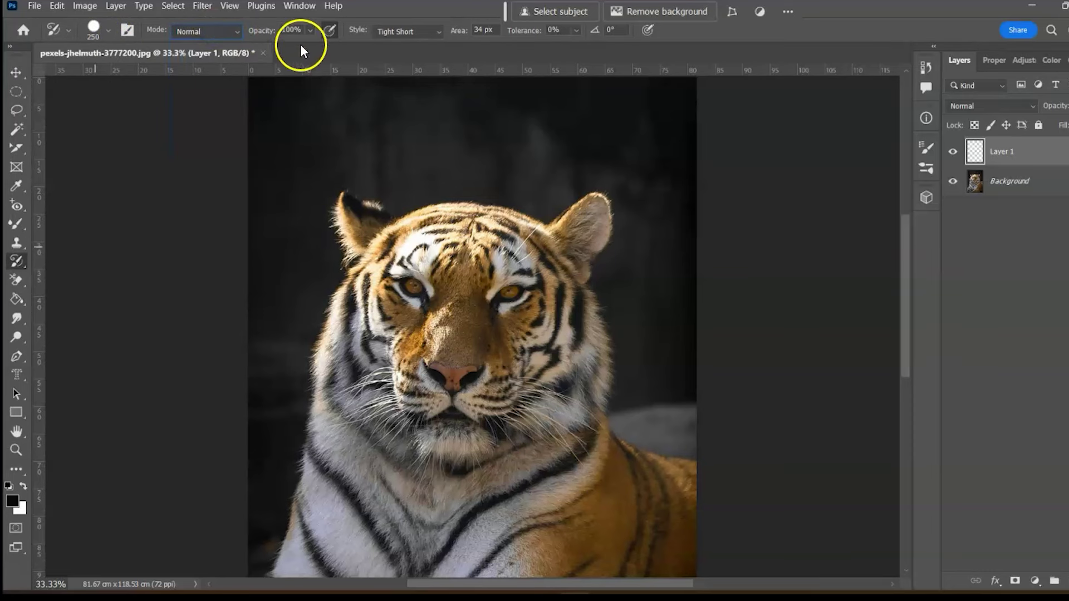
click(435, 31)
click(401, 35)
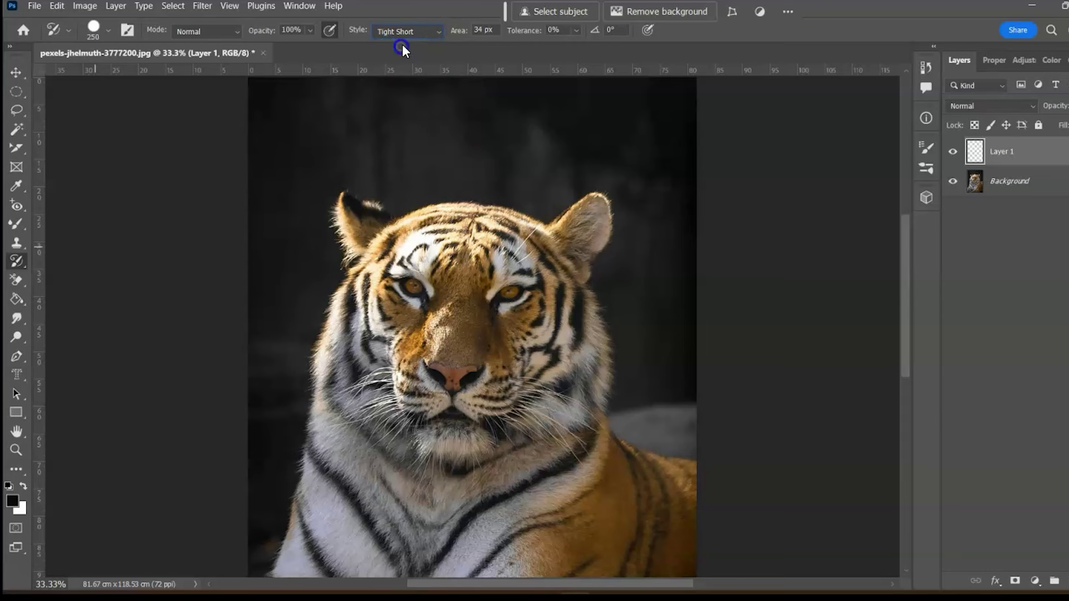
drag(468, 31, 457, 33)
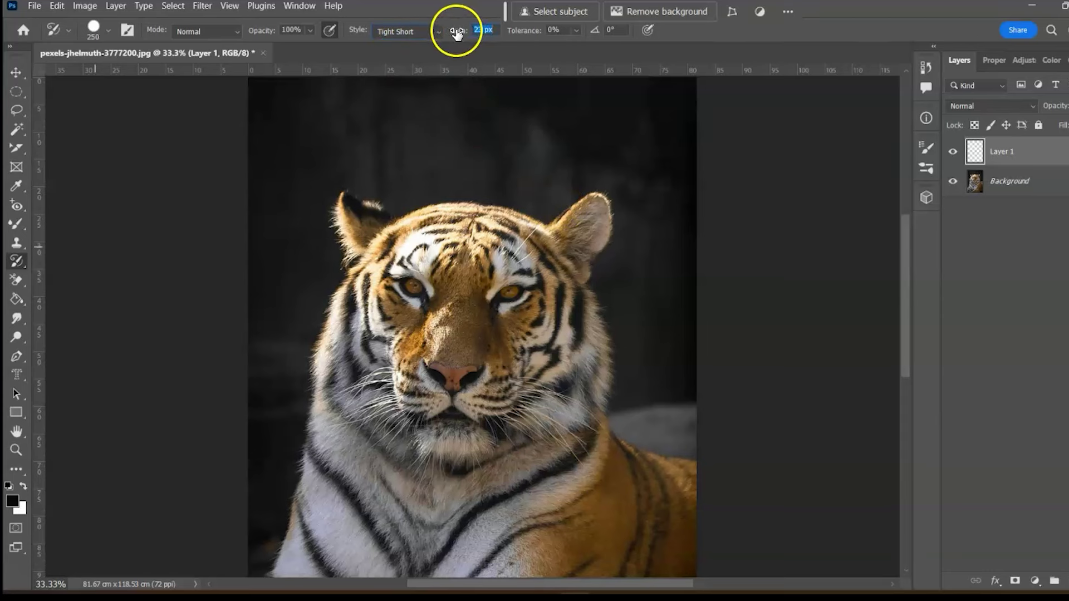
drag(585, 224, 563, 277)
Step: Change the brush style to Loose Medium and paint over the tiger's left-hand ear and its nose
click(408, 31)
click(397, 81)
drag(358, 226, 359, 226)
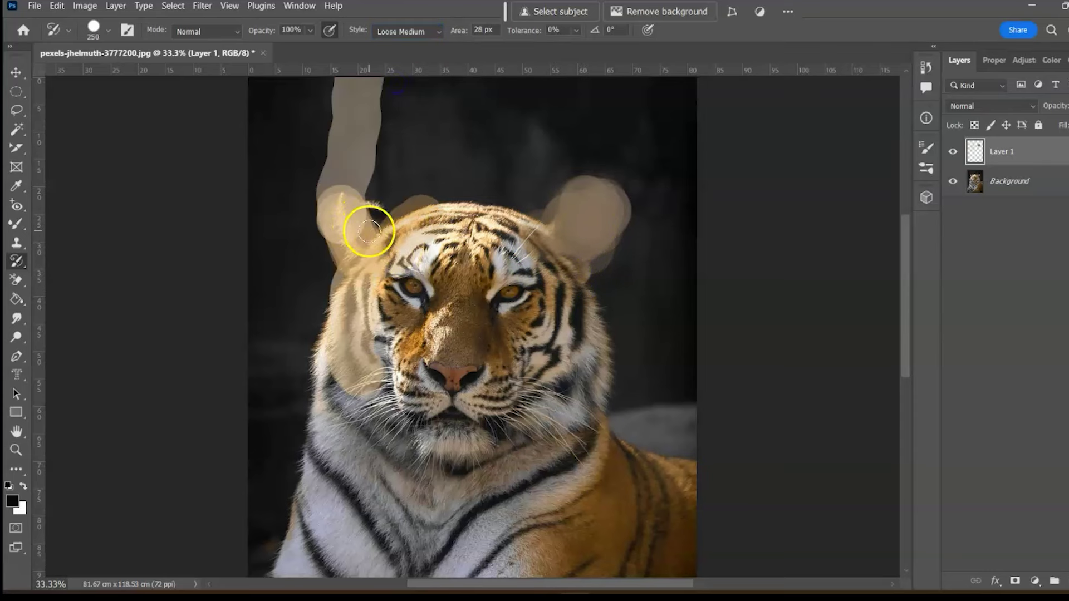
mouse_move(449, 316)
mouse_down()
mouse_move(436, 342)
mouse_move(459, 341)
mouse_up()
Step: Change the brush style to Dab and paint across the tiger's forehead, right-hand cheek, neck and chest
click(436, 33)
click(405, 116)
mouse_move(488, 234)
mouse_down()
mouse_move(443, 236)
mouse_move(570, 399)
mouse_move(557, 480)
mouse_move(463, 493)
mouse_move(365, 453)
mouse_move(342, 506)
mouse_up()
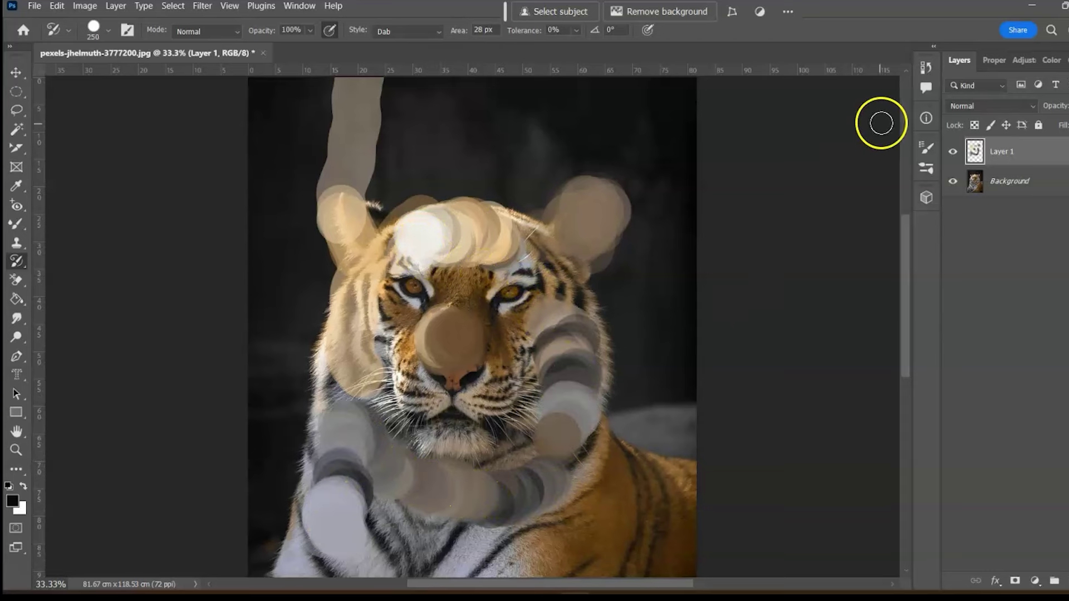
key(ctrl+z)
key(ctrl+shift+z)
key(ctrl+z)
key(ctrl+shift+z)
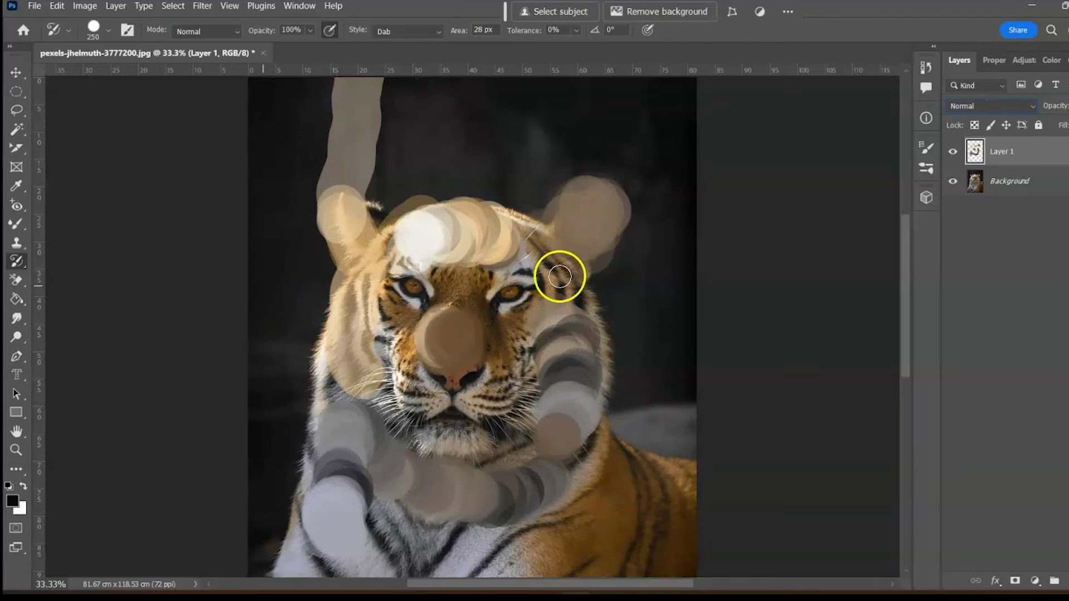
mouse_move(402, 385)
mouse_down()
mouse_move(360, 361)
mouse_move(354, 322)
mouse_move(380, 286)
mouse_up()
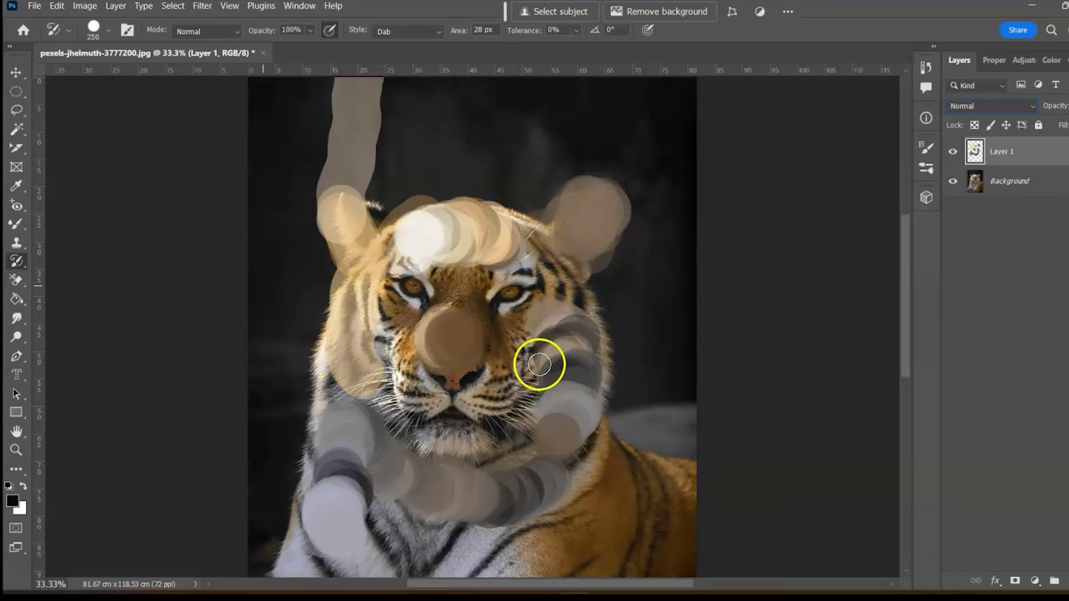
drag(541, 363, 507, 393)
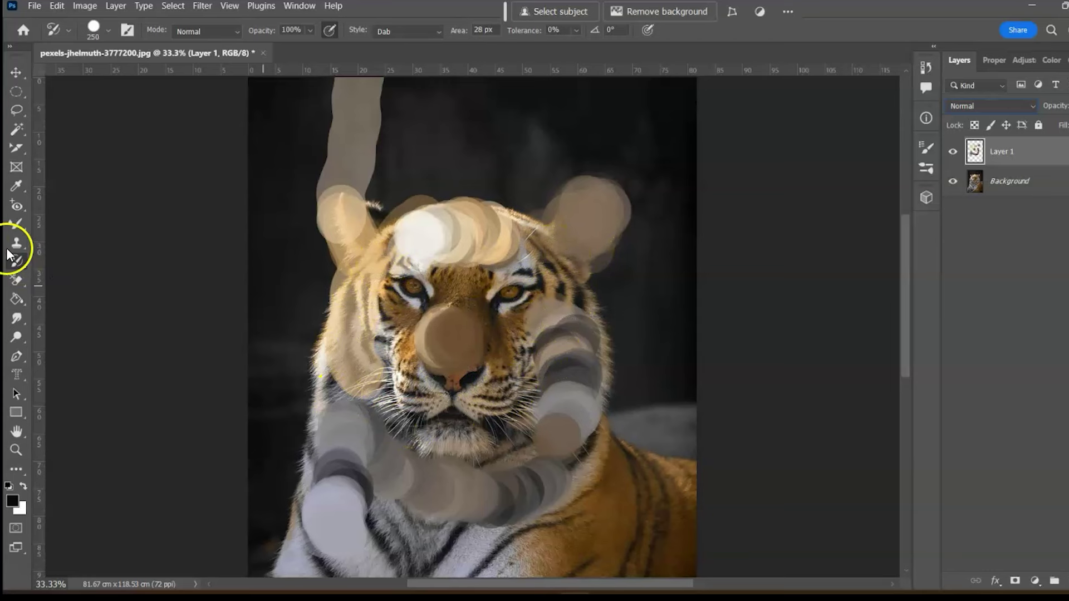
Step: Switch to the History Brush and restore the original photo over the tiger's right-hand ear and nose
right_click(21, 263)
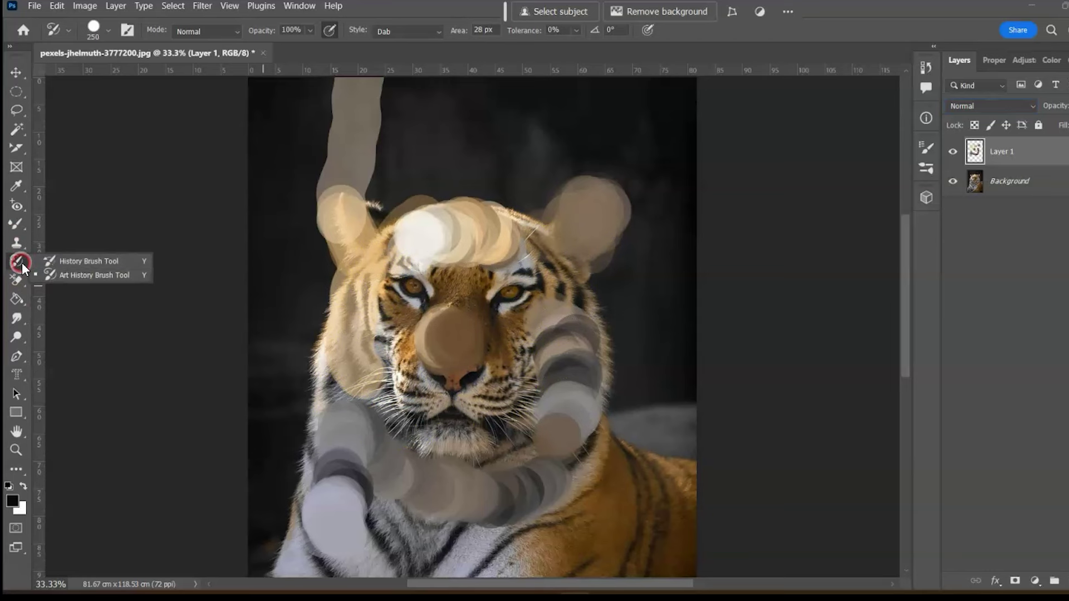
click(51, 260)
mouse_move(588, 226)
mouse_down()
mouse_move(594, 206)
mouse_move(616, 227)
mouse_move(597, 181)
mouse_move(611, 222)
mouse_move(566, 195)
mouse_up()
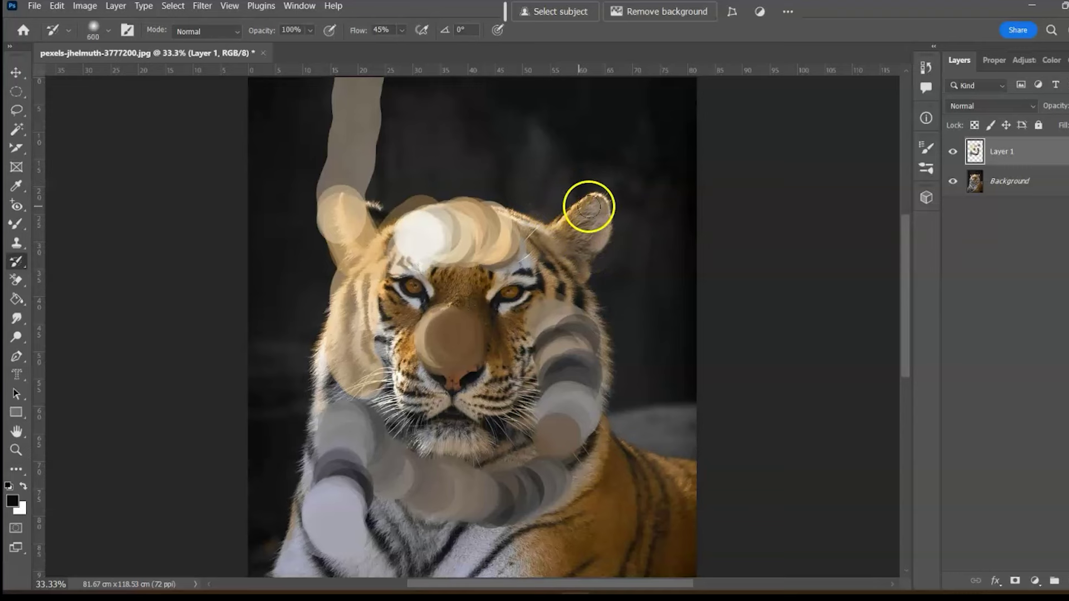
mouse_move(448, 342)
mouse_down()
mouse_move(453, 327)
mouse_move(425, 362)
mouse_up()
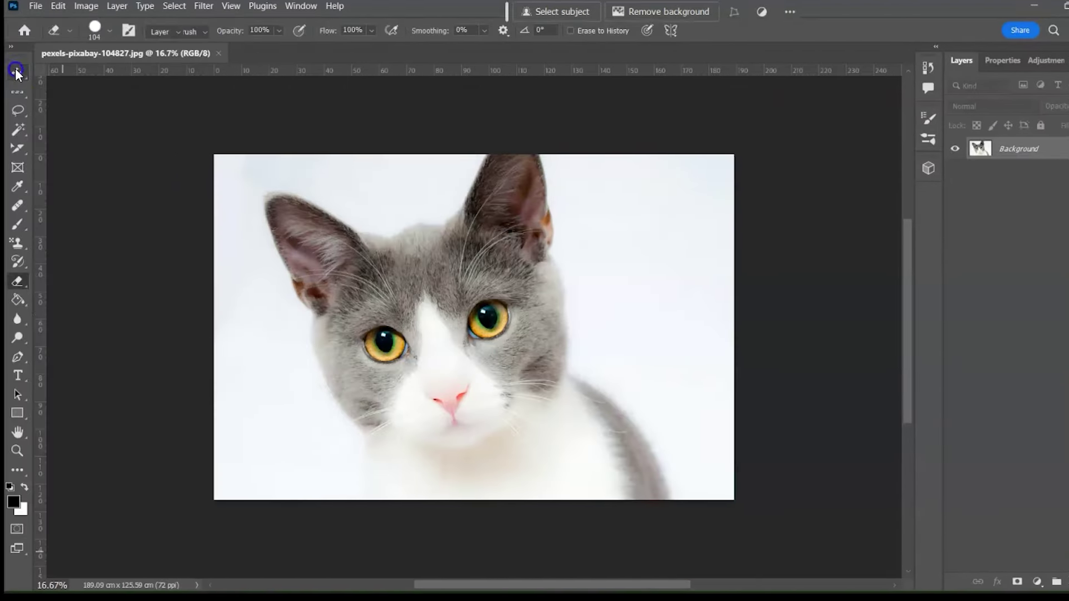
Step: Choose the Eraser tool in Brush mode and erase around the tip of the cat's left-hand ear
key(v)
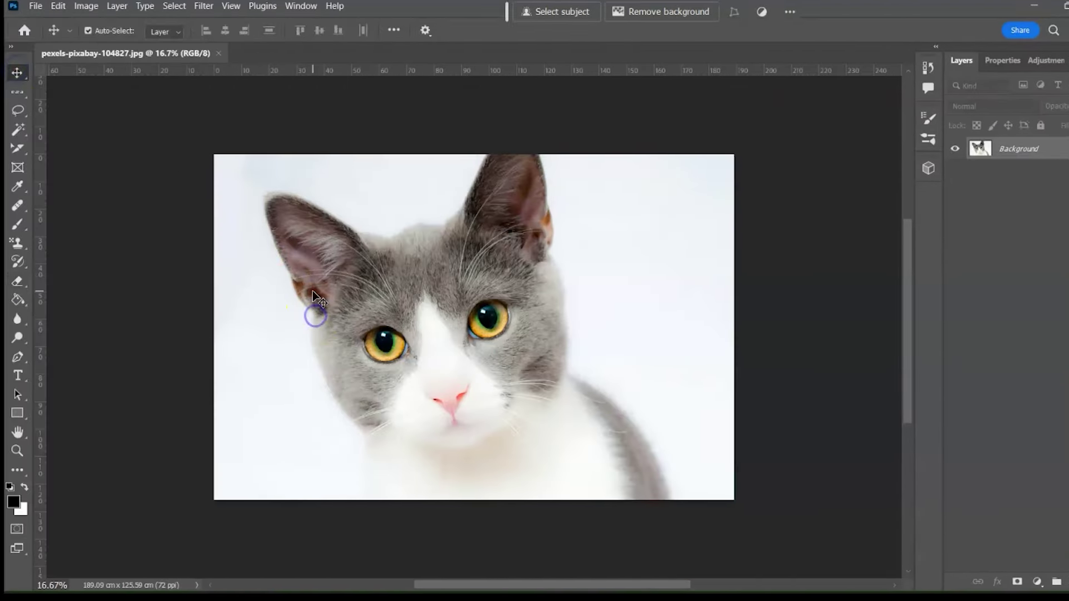
key(ctrl+plus)
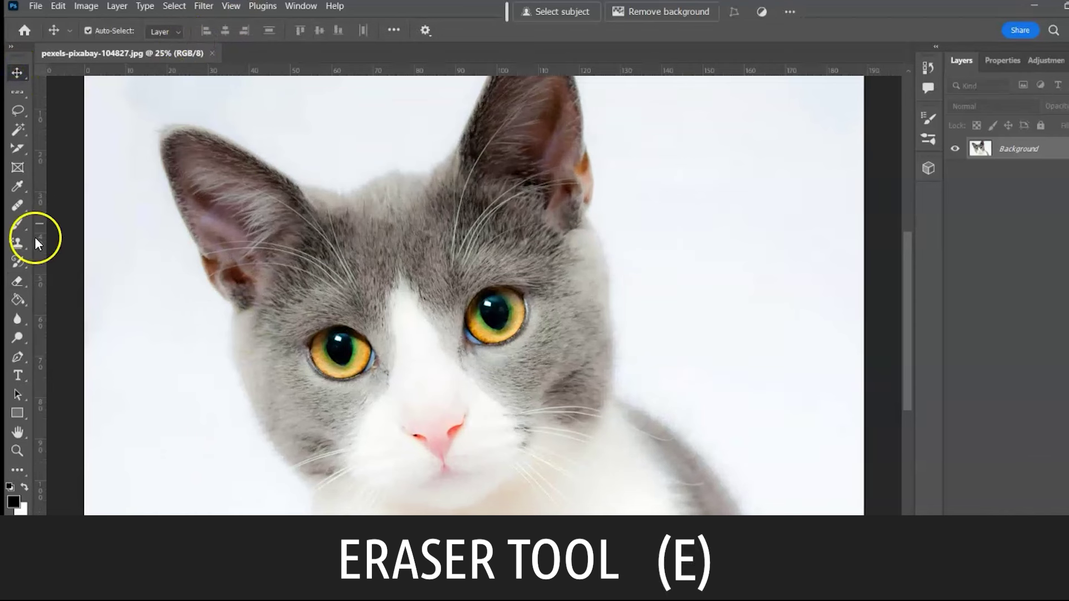
click(19, 281)
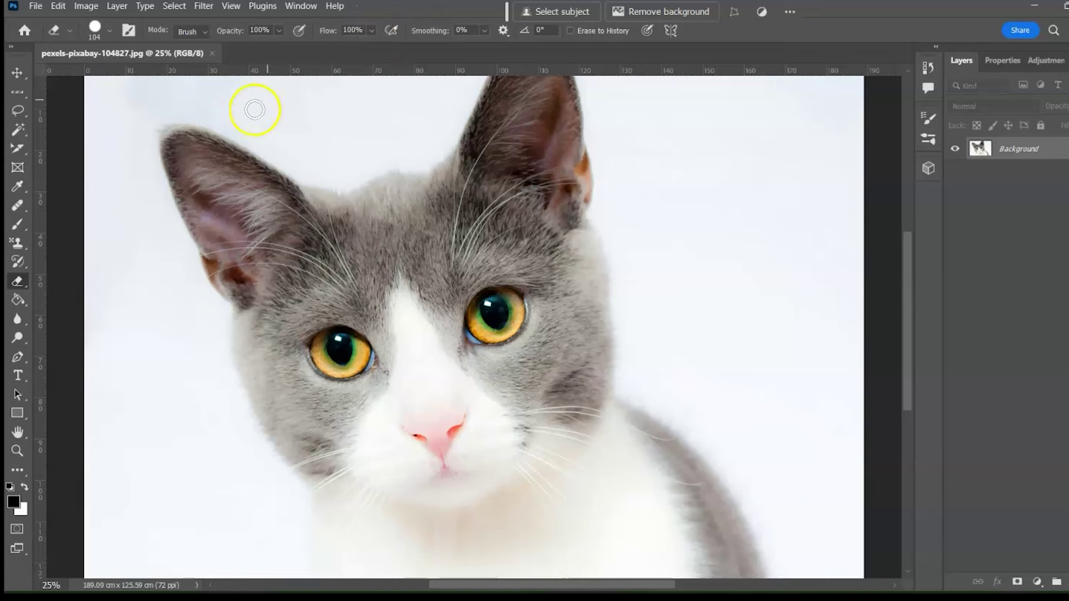
mouse_move(199, 139)
mouse_down()
mouse_move(184, 134)
mouse_move(191, 115)
mouse_up()
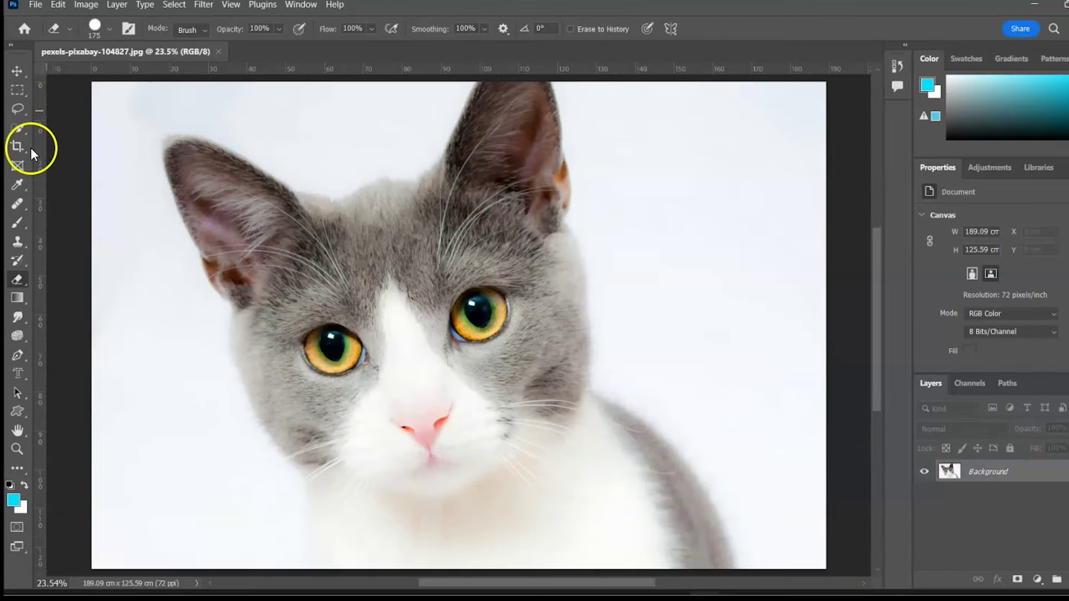
Step: Choose the Background Eraser tool with limits at Find Edges and set its tolerance to 5%
right_click(20, 285)
click(67, 290)
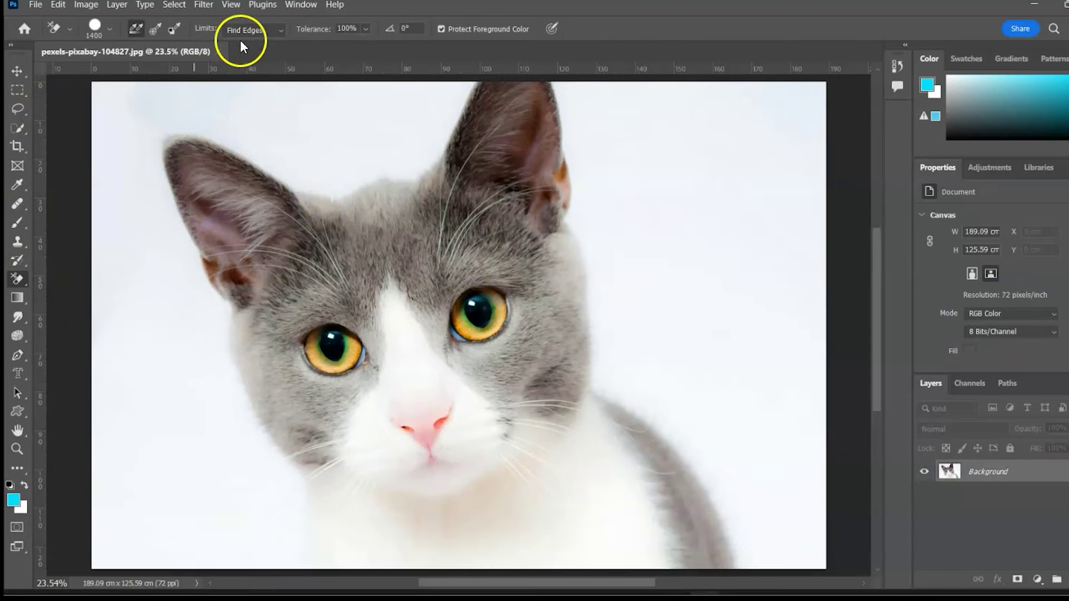
click(281, 30)
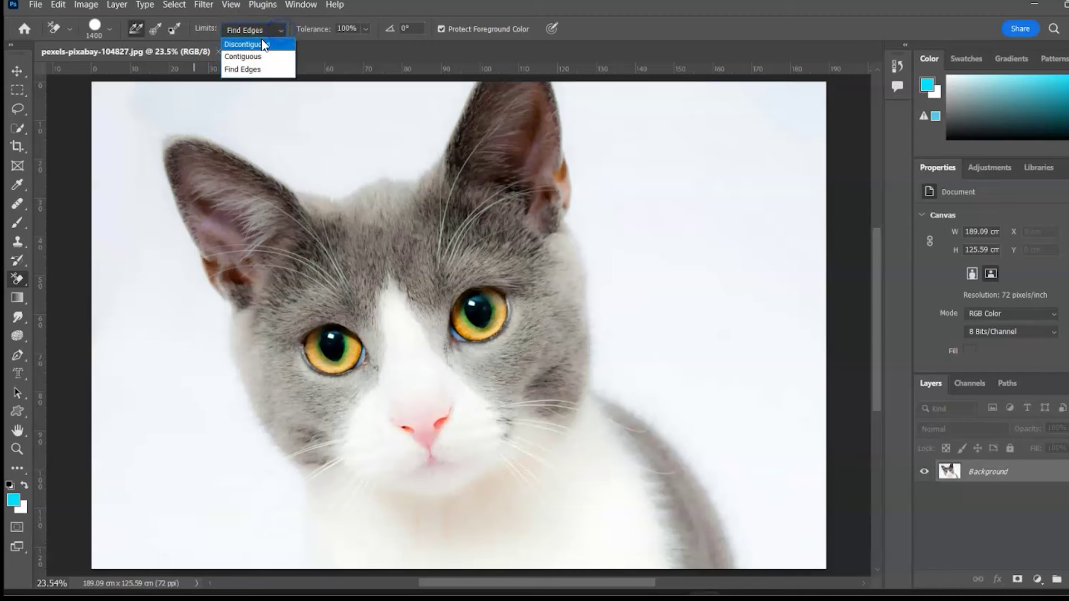
click(247, 68)
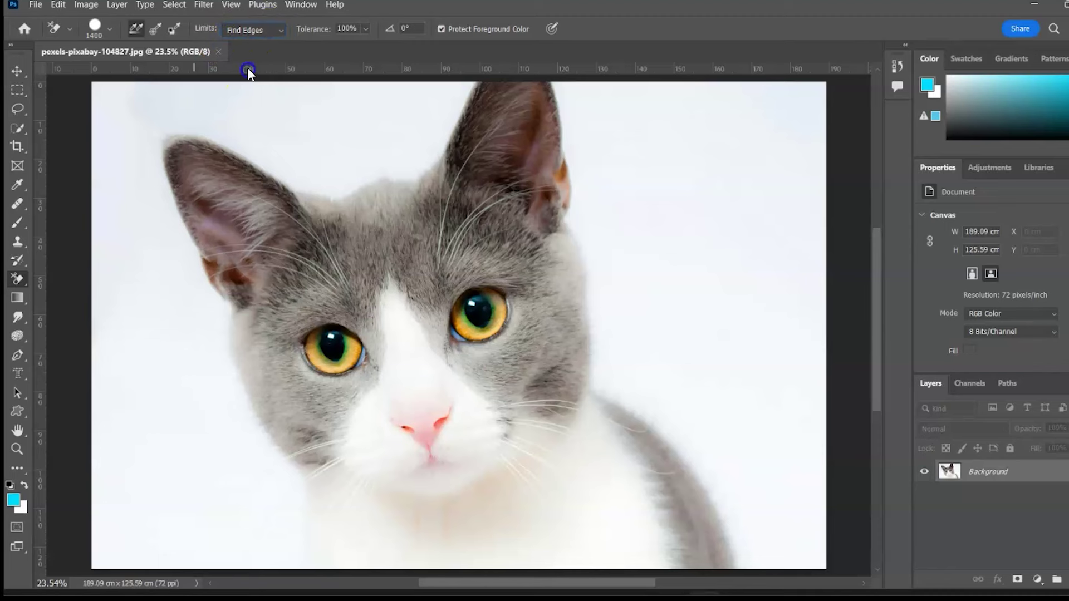
click(364, 29)
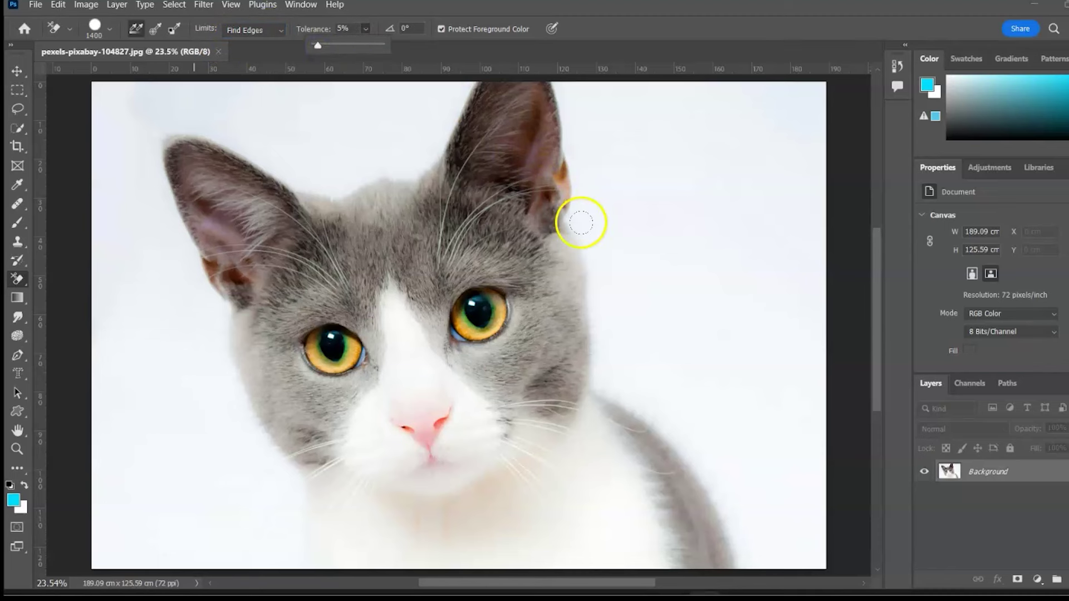
Step: Erase the pale backdrop on all sides of the cat with a 900 px Background Eraser tip
mouse_move(723, 294)
mouse_down()
mouse_move(783, 123)
mouse_move(673, 171)
mouse_move(683, 266)
mouse_up()
mouse_move(613, 232)
mouse_down()
mouse_move(651, 95)
mouse_move(563, 134)
mouse_move(596, 253)
mouse_move(727, 426)
mouse_move(632, 401)
mouse_move(640, 236)
mouse_up()
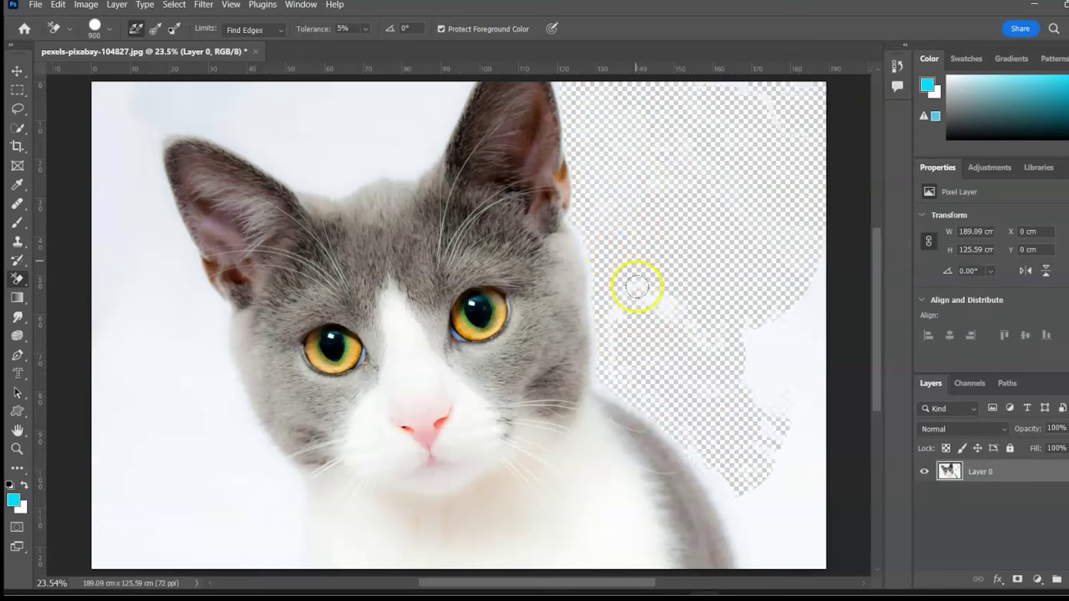
mouse_move(754, 212)
mouse_down()
mouse_move(743, 479)
mouse_move(826, 308)
mouse_move(632, 284)
mouse_move(460, 88)
mouse_move(293, 153)
mouse_move(143, 258)
mouse_move(215, 317)
mouse_move(271, 465)
mouse_move(138, 470)
mouse_up()
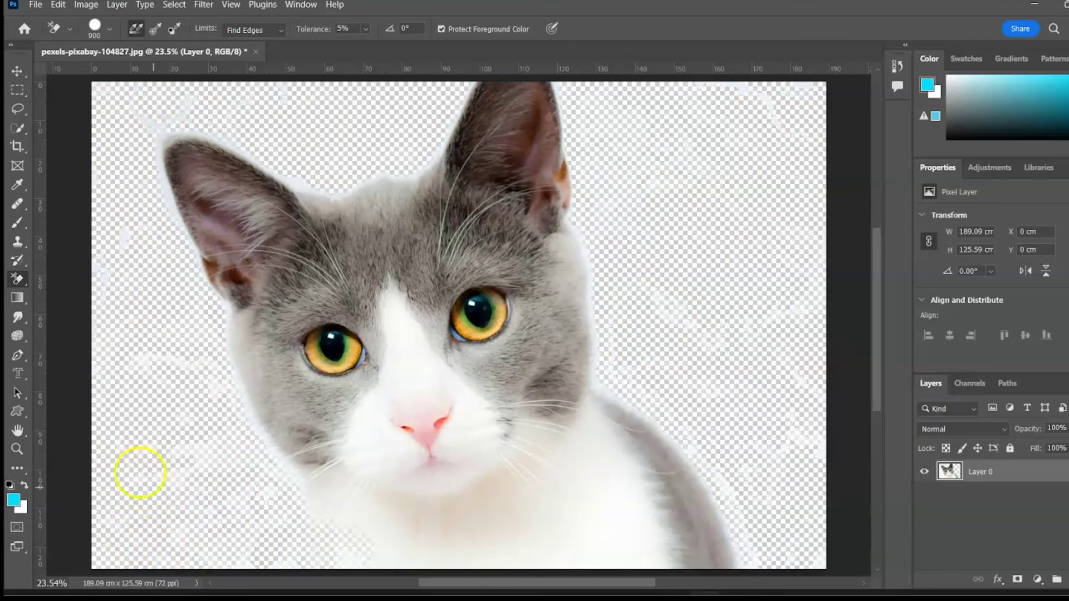
Step: Choose the Magic Eraser tool, enable Contiguous, and try erasing the off-white backdrop to the left of the woman in red
right_click(23, 283)
click(62, 309)
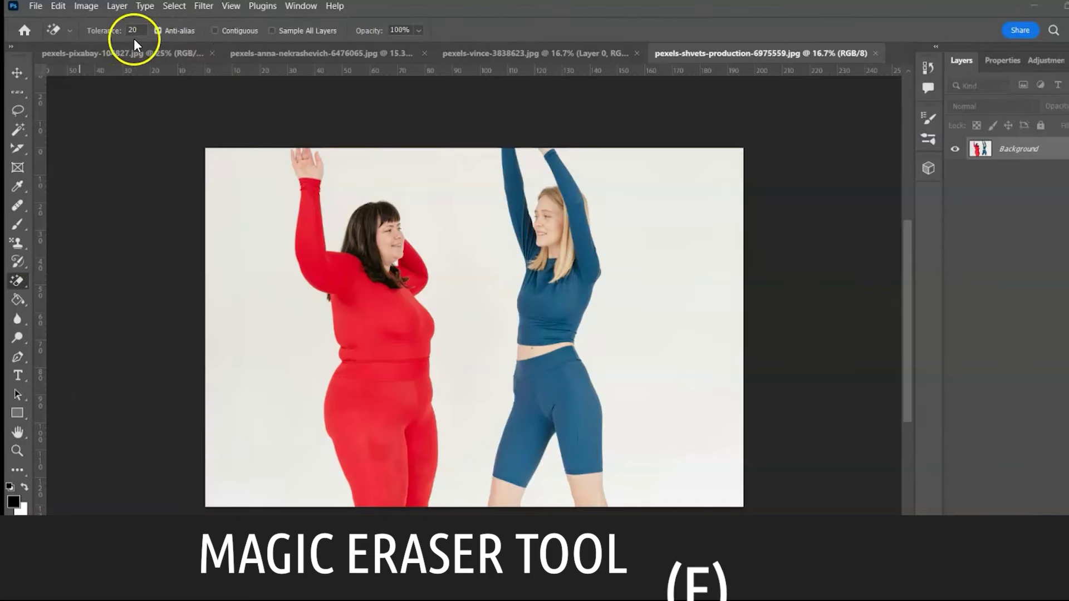
click(215, 32)
click(295, 151)
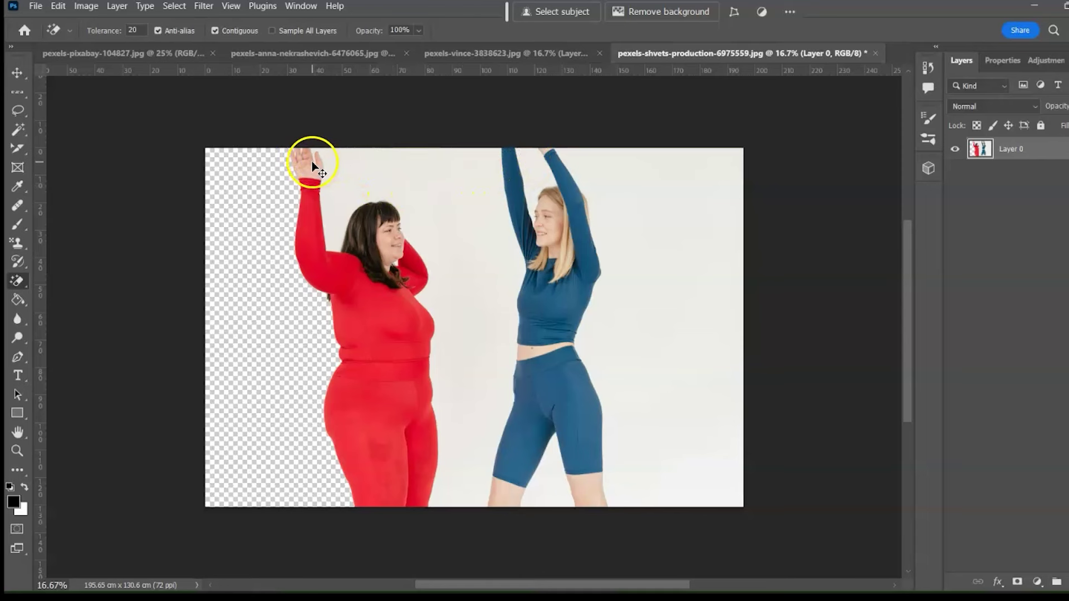
key(ctrl+z)
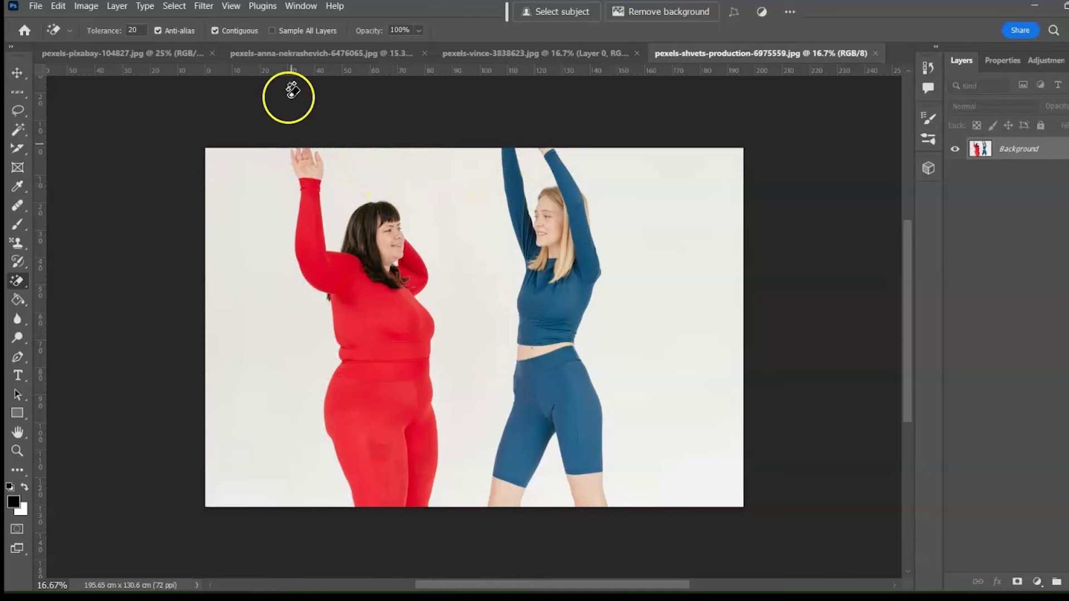
click(271, 174)
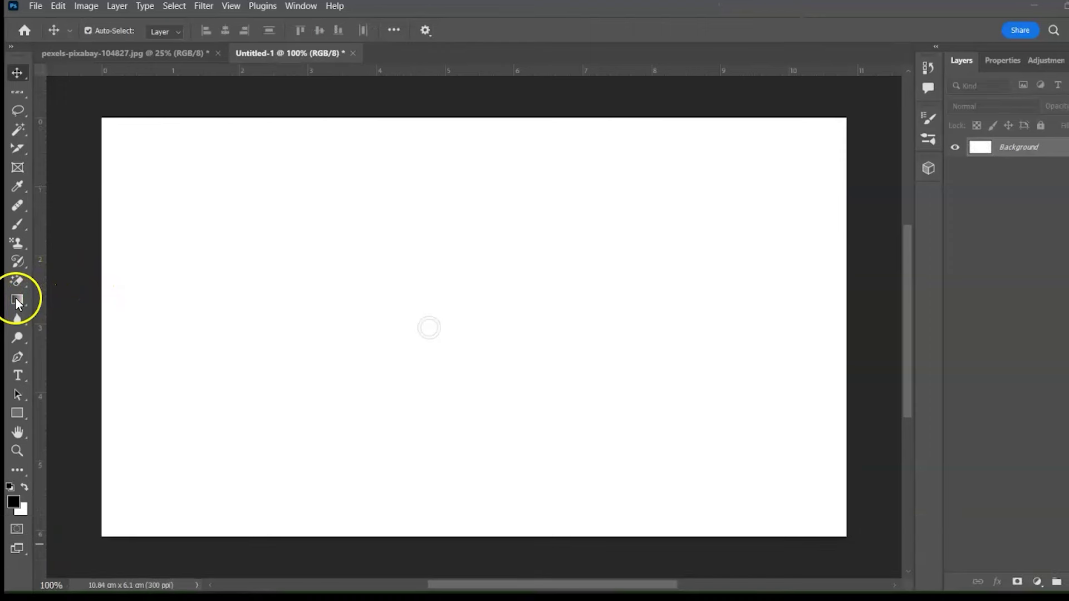
Step: Draw a near-horizontal black-to-white linear gradient across most of the blank canvas with the Gradient tool
click(17, 300)
drag(152, 312, 726, 317)
click(199, 318)
click(152, 311)
Step: Try the gradient as radial, angle, reflected and diamond, and return it to linear
click(262, 32)
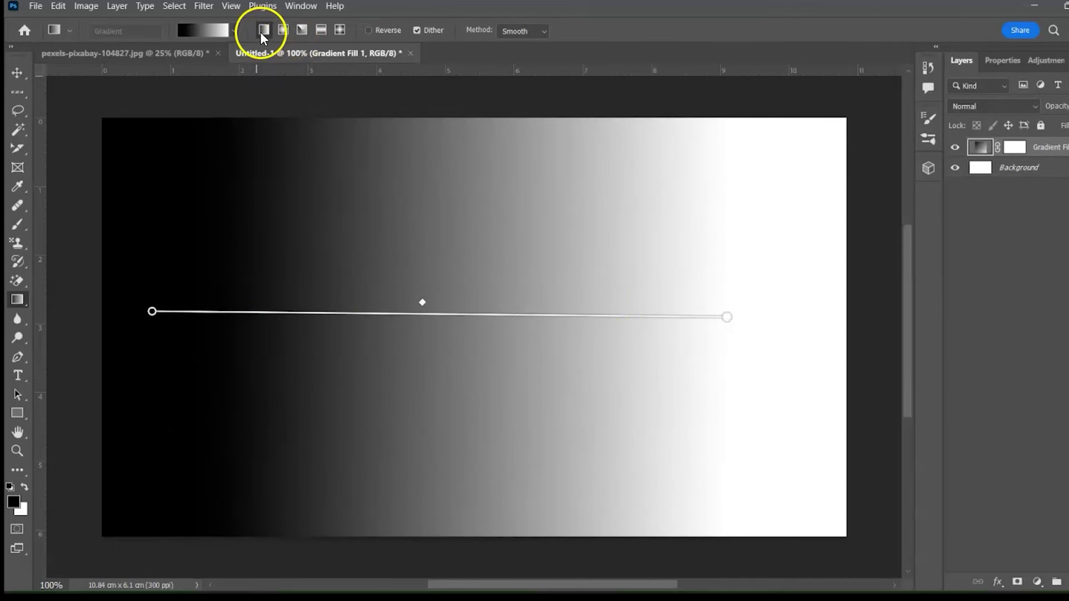
click(285, 29)
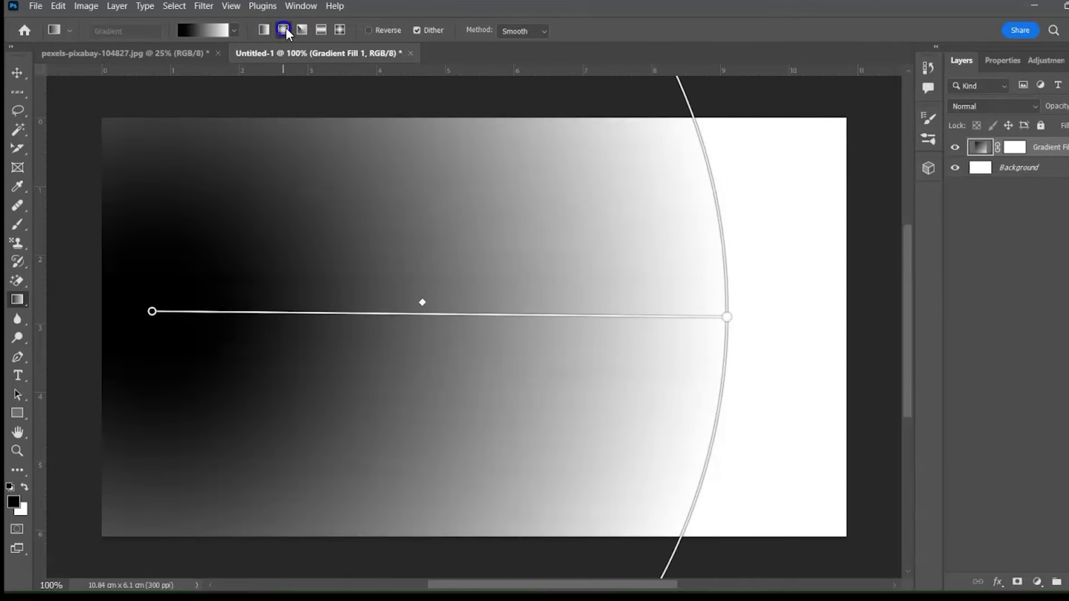
click(302, 31)
click(321, 31)
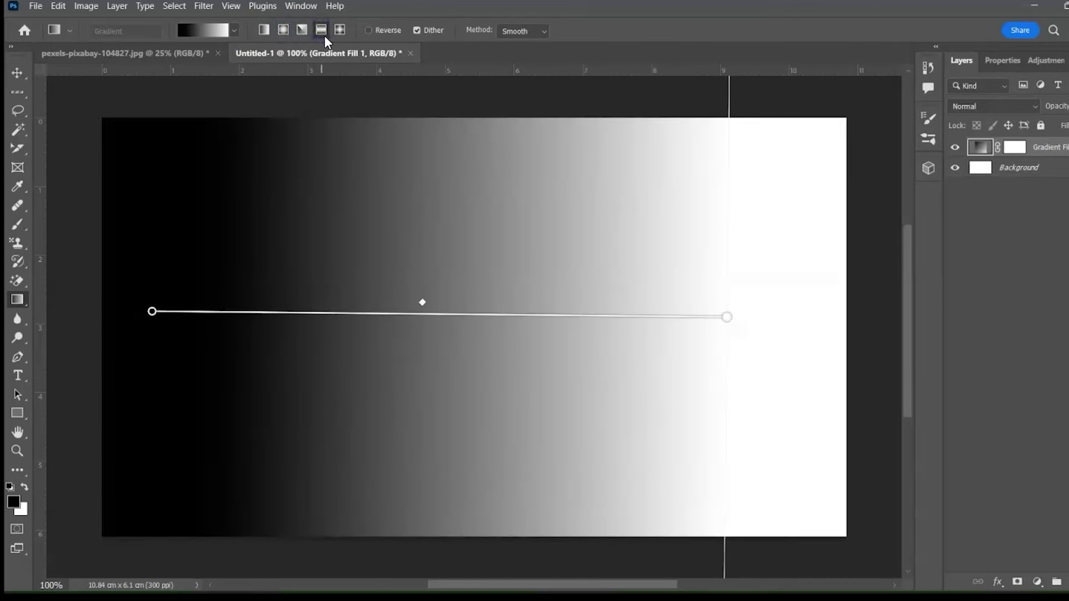
click(339, 30)
click(264, 29)
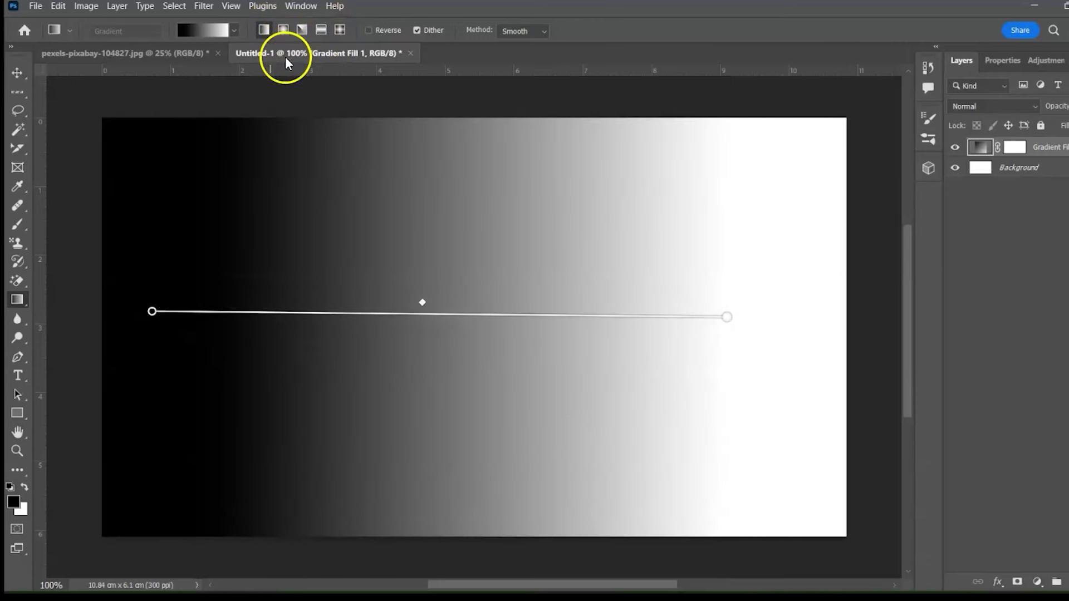
Step: Turn the gradient's Reverse option on and off again, and try out the Dither option
click(368, 31)
click(369, 29)
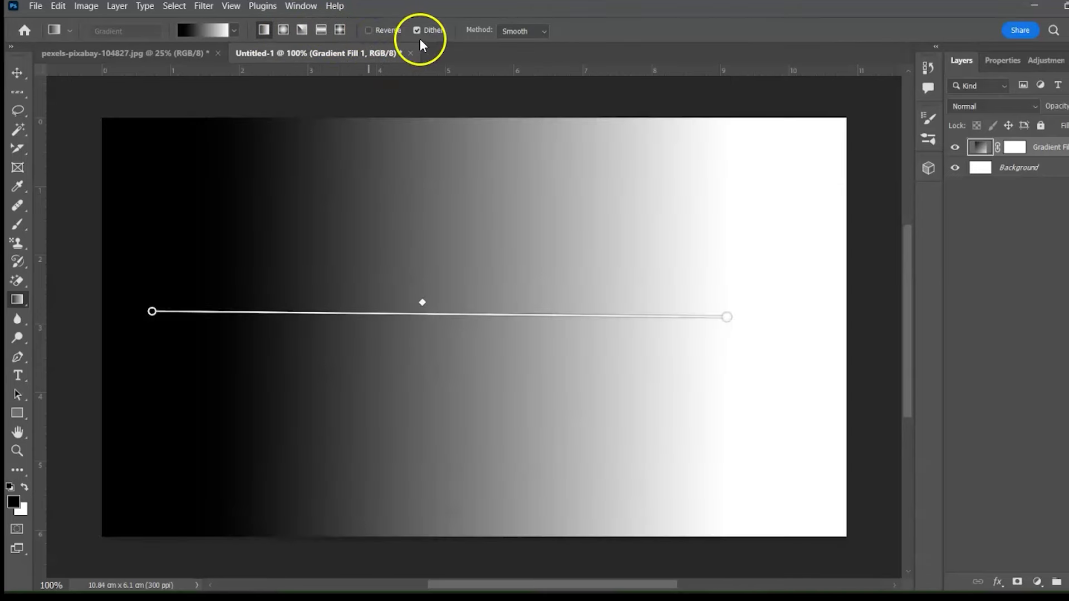
click(417, 31)
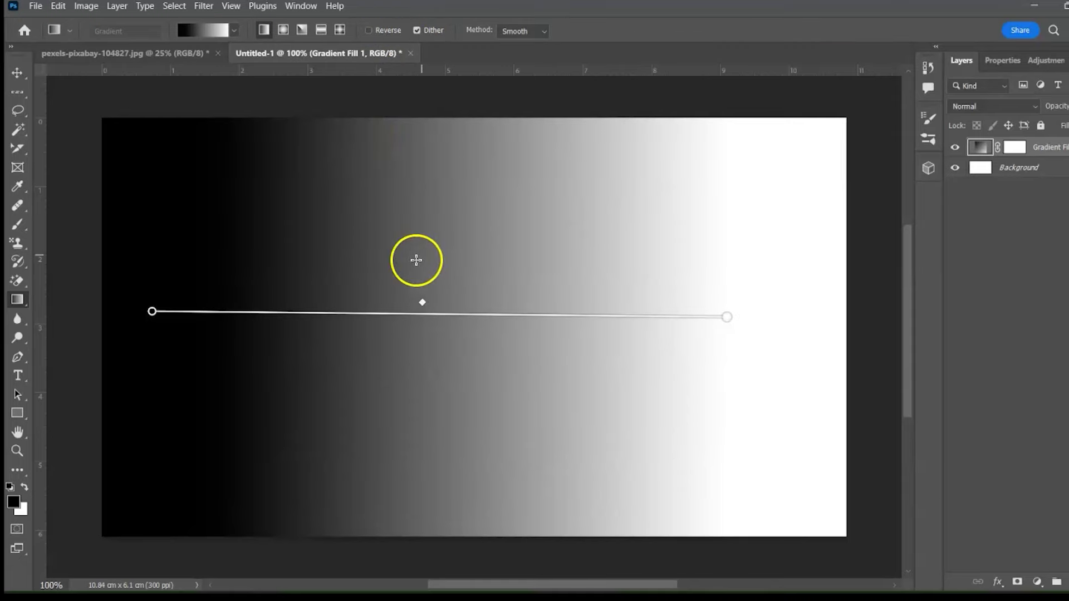
Step: Apply the third preset in the first row of the Blues group to the gradient
click(234, 30)
click(195, 103)
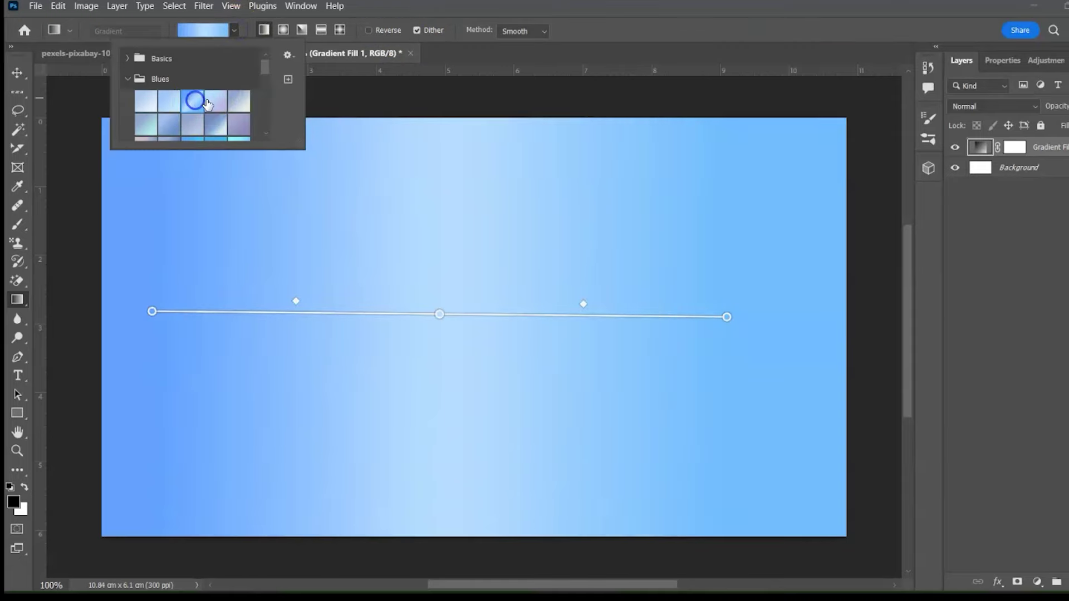
Step: Apply the last preset in the second row of the Blues group to the gradient and show the Gradients panel
click(246, 120)
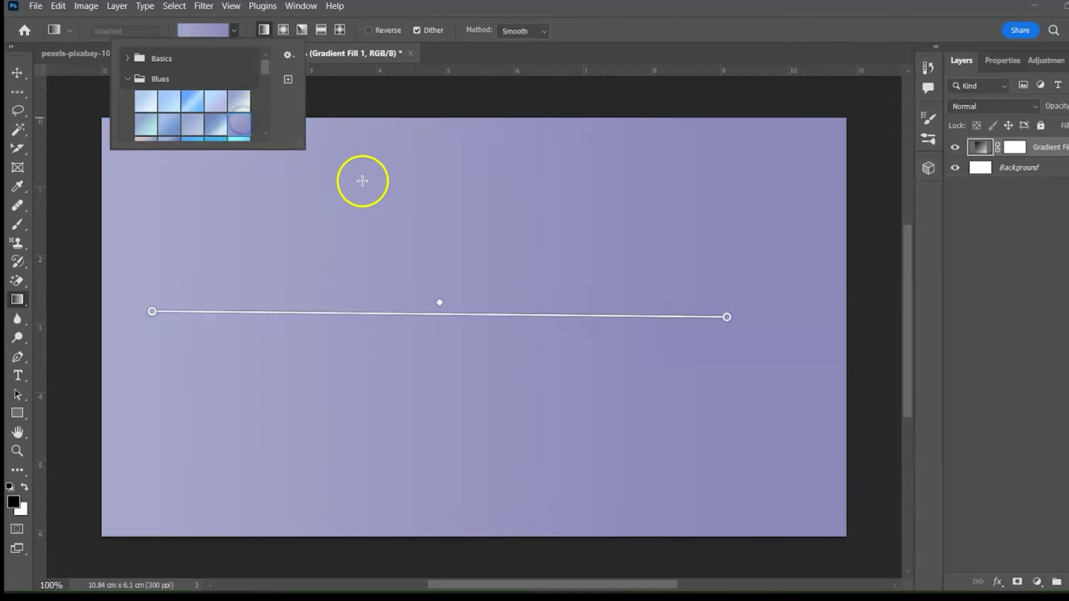
click(285, 8)
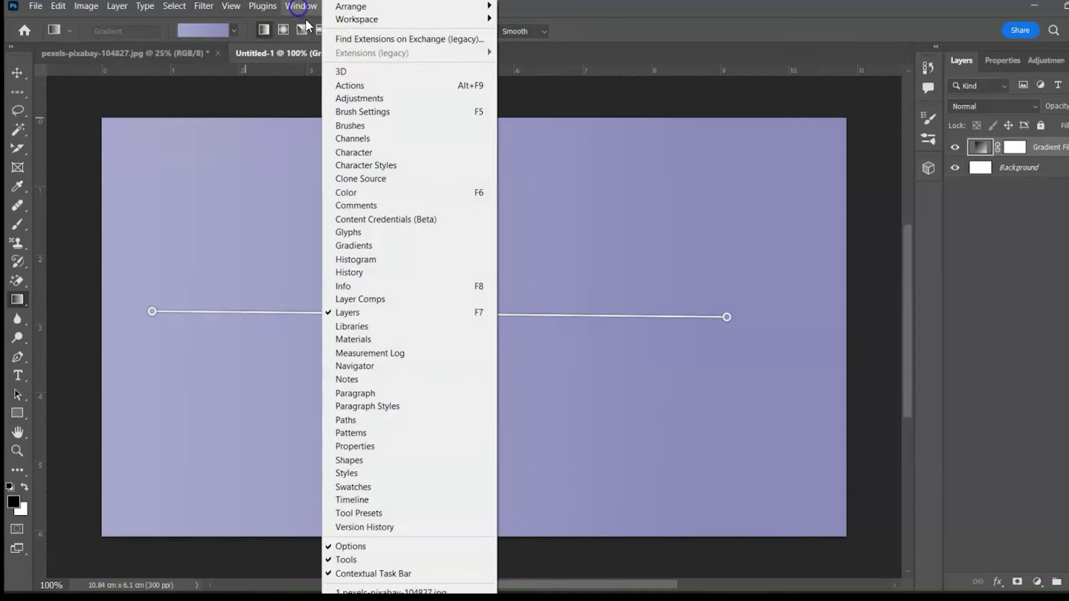
click(363, 246)
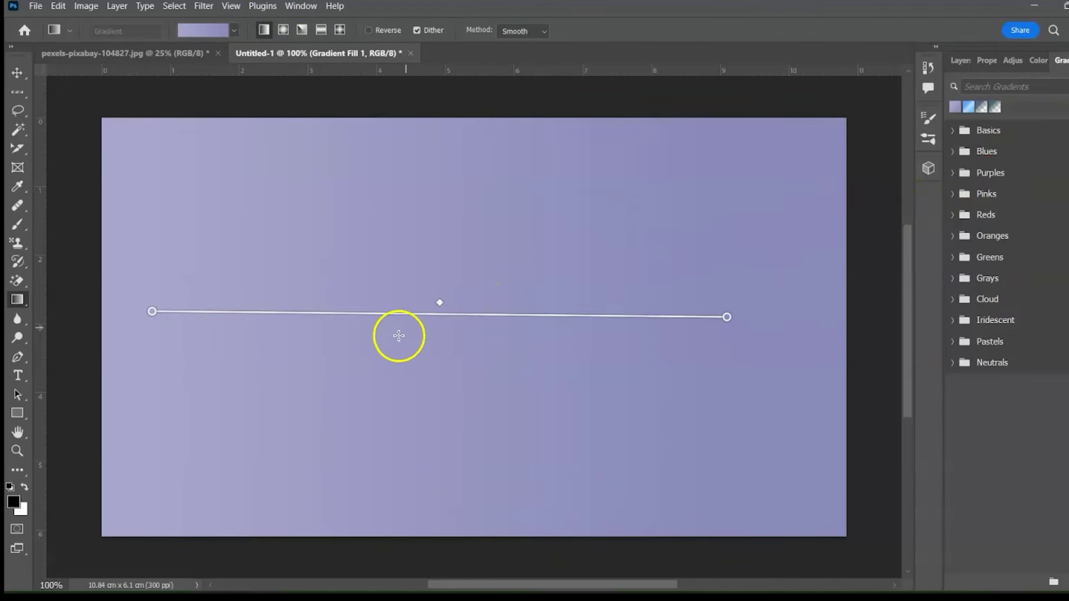
Step: Recolor the gradient's starting stop light green and add a color stop about a third of the way along its line
double_click(152, 311)
click(820, 355)
click(940, 250)
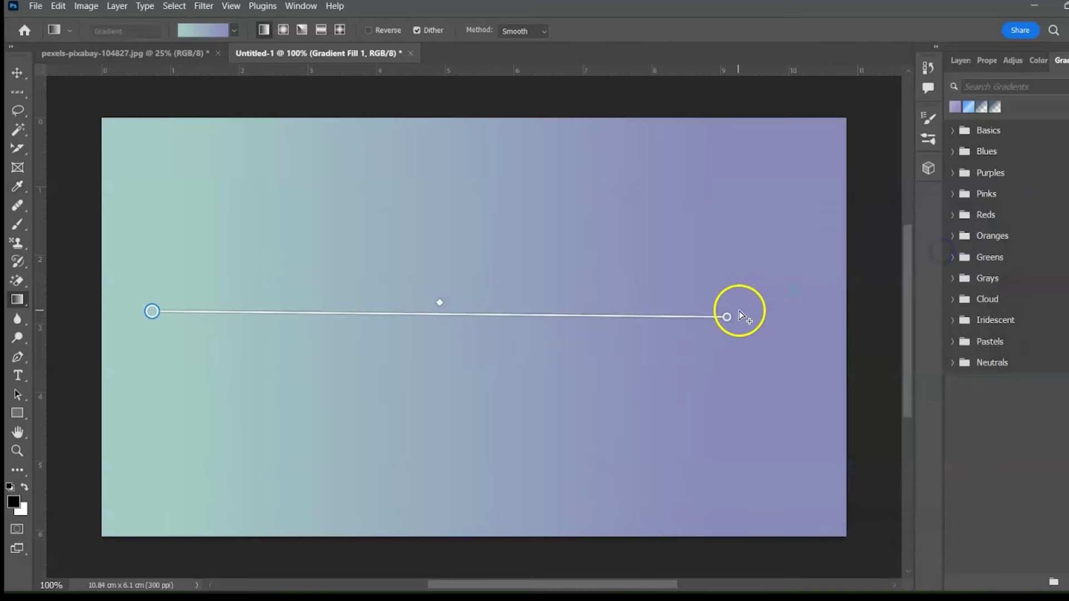
click(365, 310)
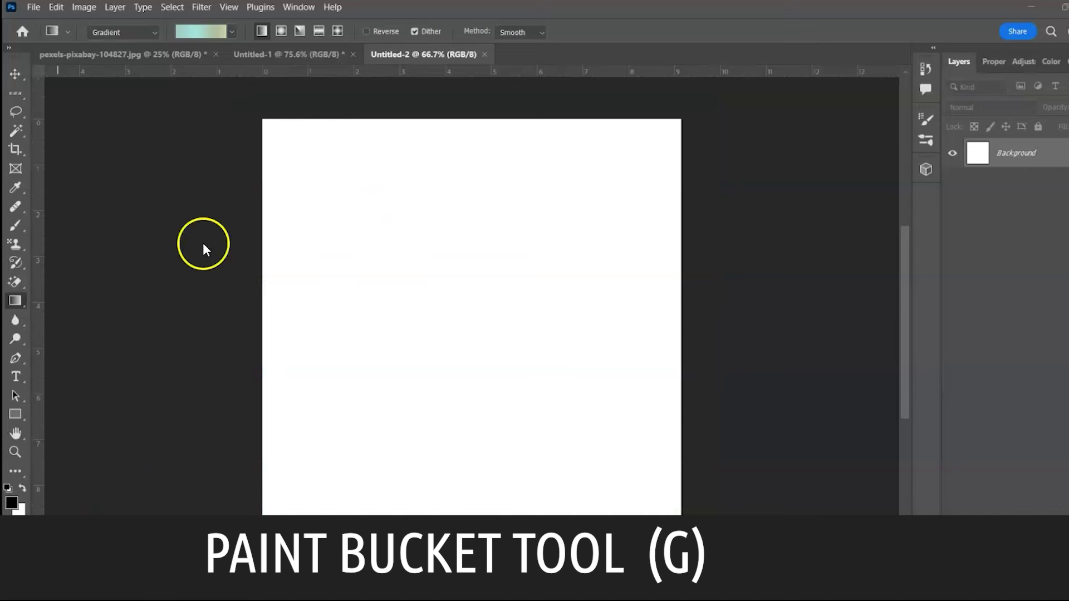
Step: Fill the blank Untitled-2 canvas with bright purple as the foreground color, using the Paint Bucket tool
right_click(23, 302)
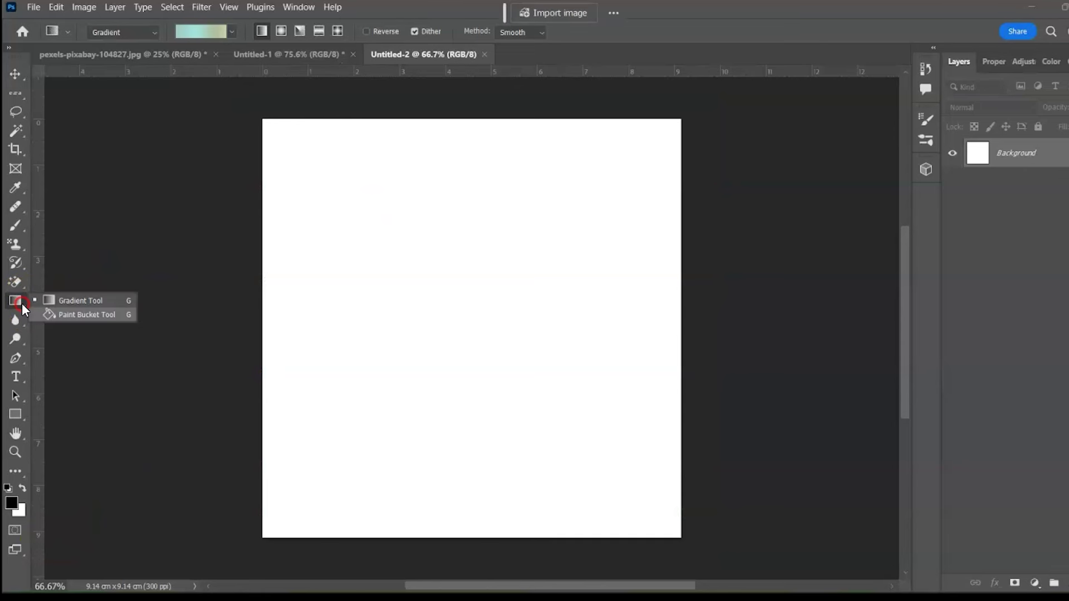
click(58, 314)
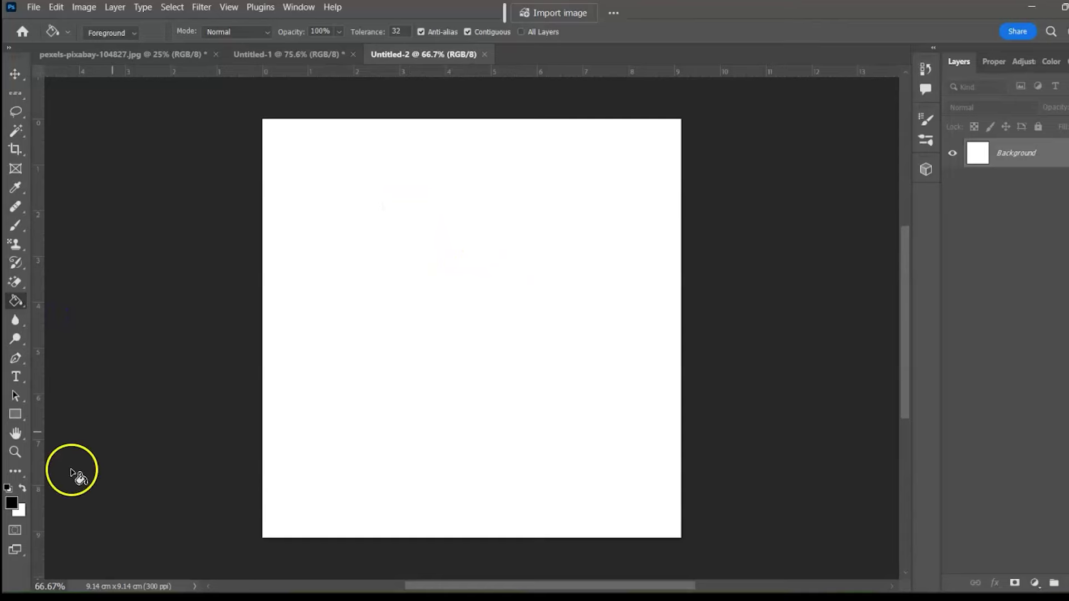
click(11, 502)
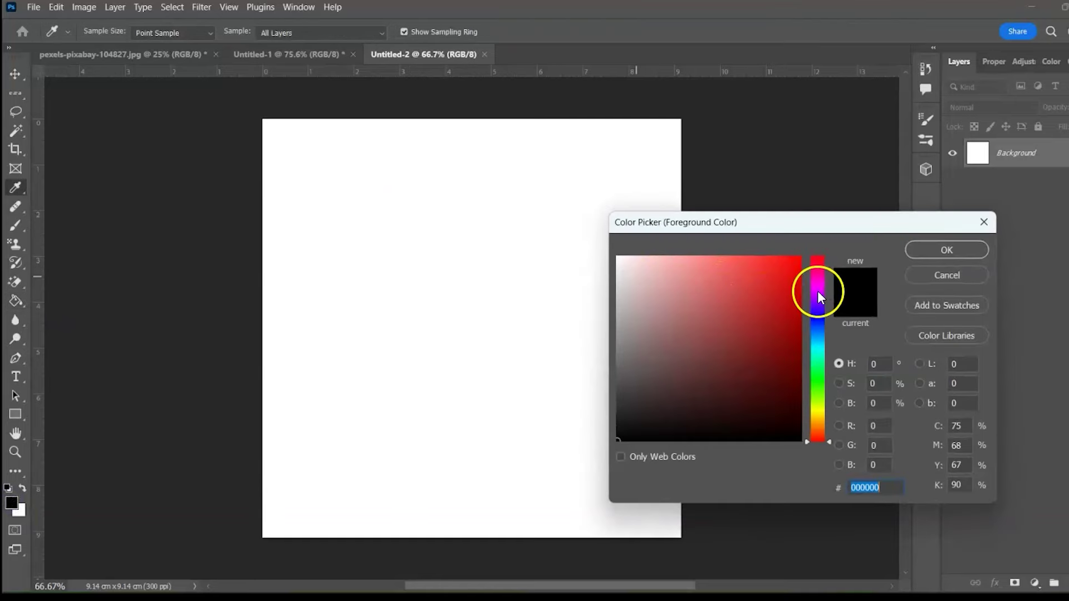
drag(800, 258, 810, 252)
click(947, 250)
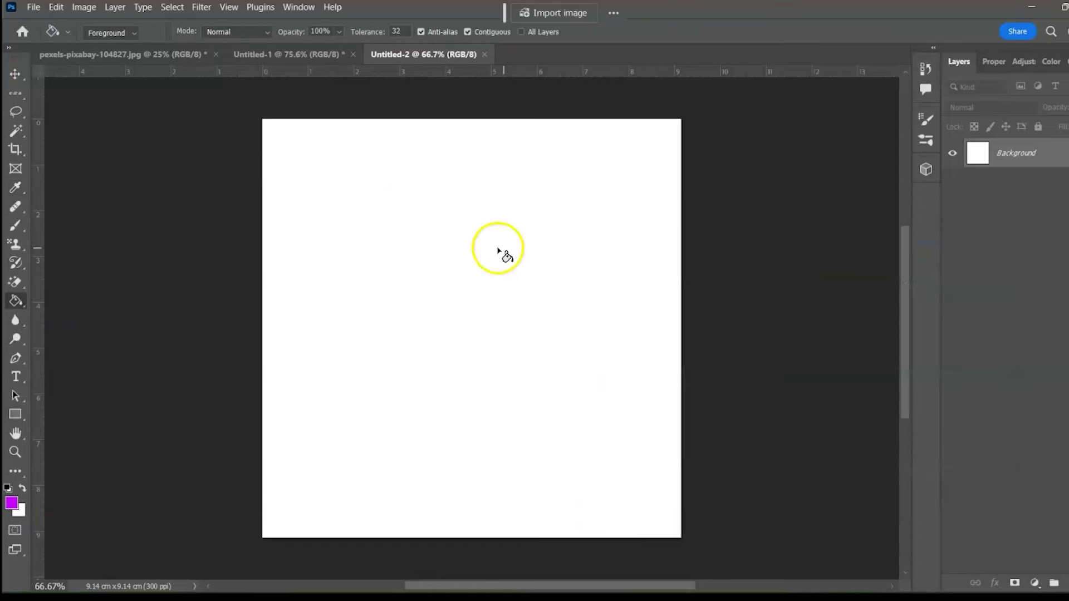
click(624, 253)
Step: Make an elliptical selection about 6.5 cm wide and 7 cm tall in the middle of the purple canvas
key(v)
click(16, 93)
click(72, 98)
drag(423, 250, 614, 497)
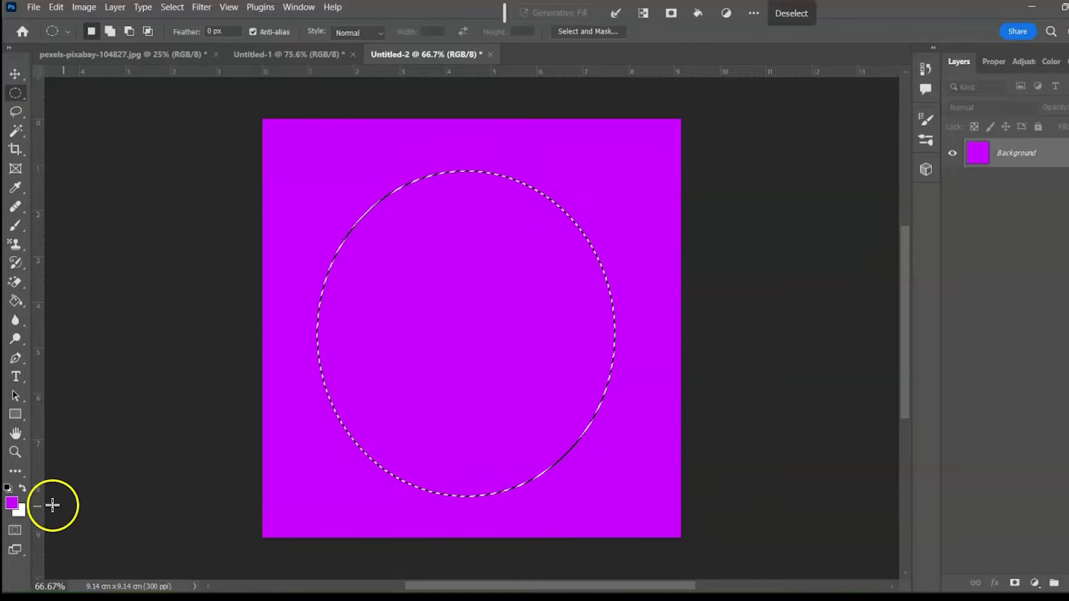
Step: Set the foreground color to near-white and fill the elliptical selection with the Paint Bucket tool
click(12, 504)
drag(819, 382, 818, 410)
click(626, 263)
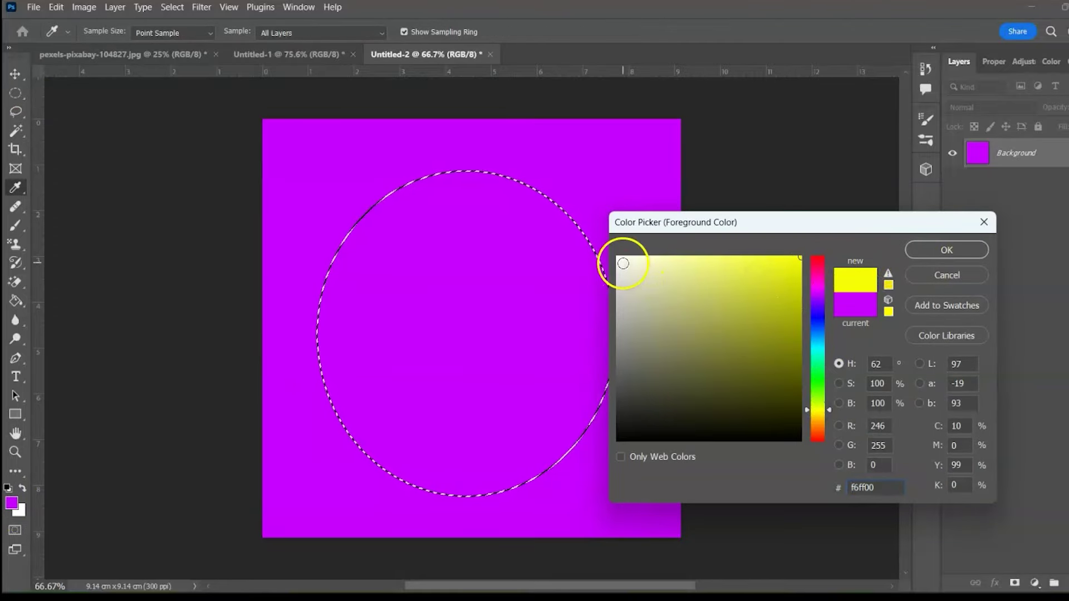
key(Return)
click(26, 300)
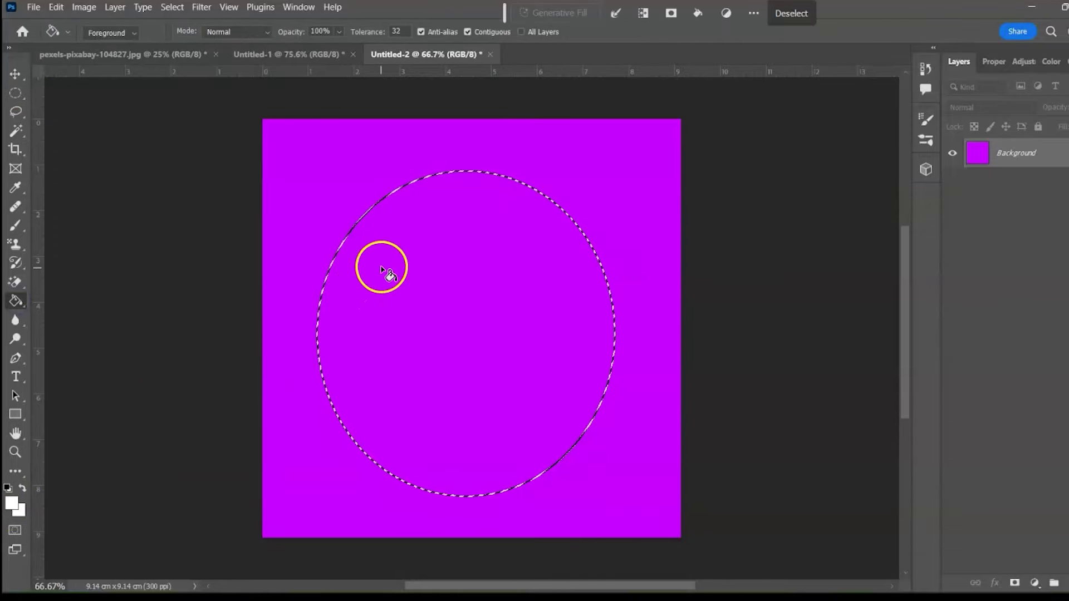
click(382, 279)
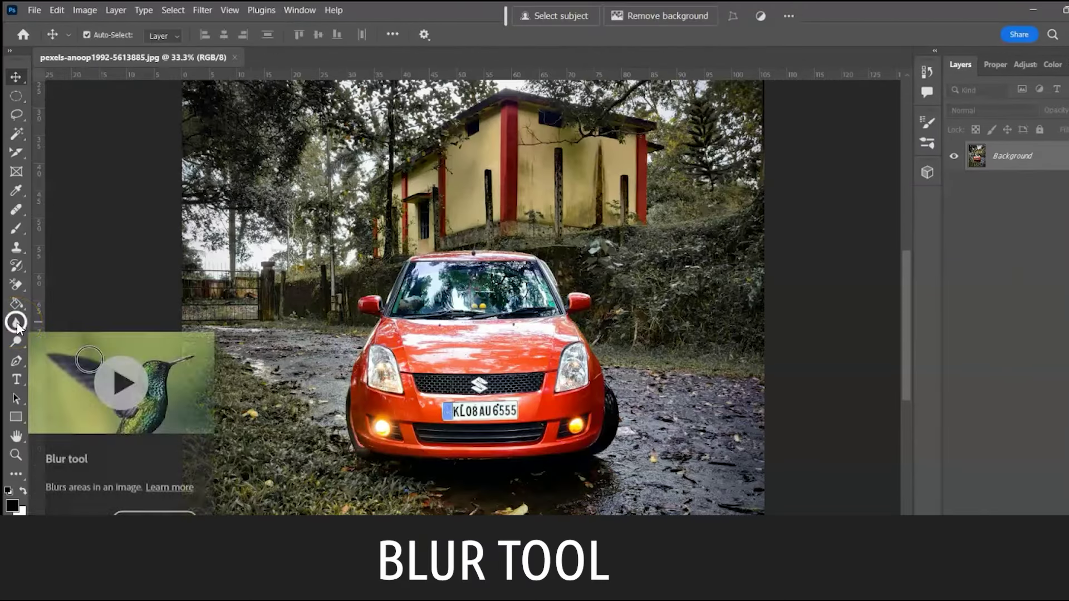
Step: Blur the red car's number plate with the Blur tool at 91% strength and brush size 150
right_click(16, 323)
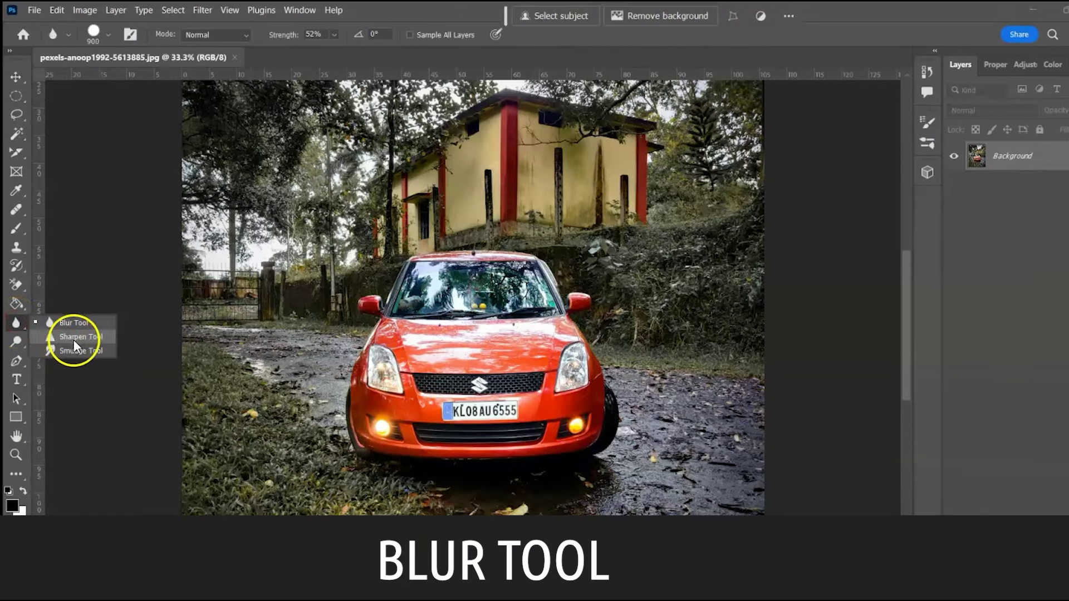
click(61, 321)
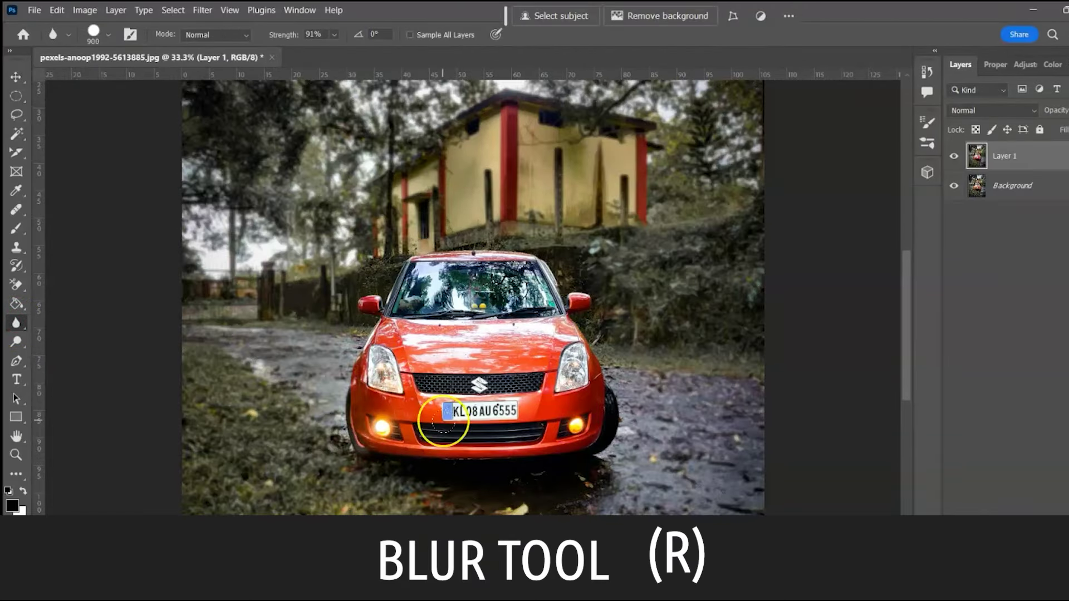
key(bracketleft)
key(bracketleft)
mouse_move(475, 392)
mouse_down()
mouse_move(508, 410)
mouse_move(435, 414)
mouse_move(519, 407)
mouse_move(420, 417)
mouse_move(486, 411)
mouse_up()
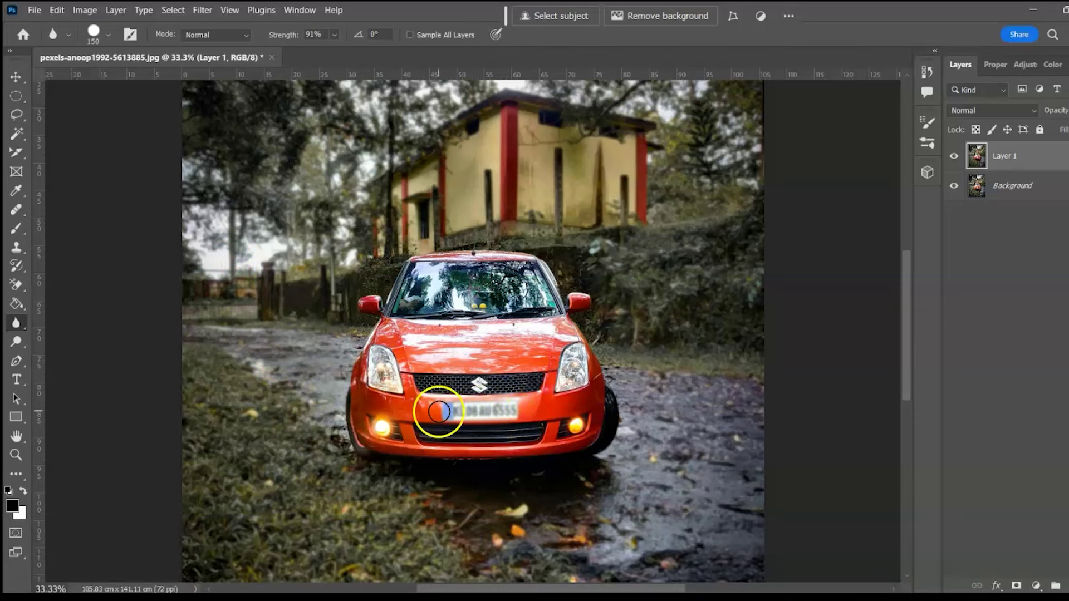
Step: Try a higher Blur strength on the number plate and undo the last two changes
click(334, 34)
drag(348, 52, 364, 53)
click(495, 409)
key(ctrl+z)
key(ctrl+z)
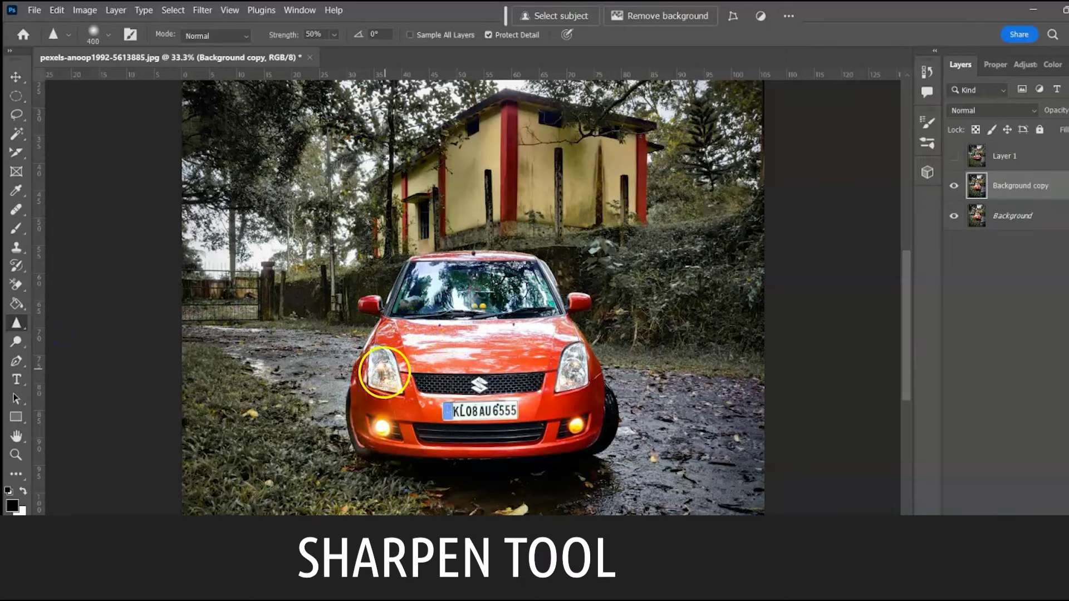
Step: Sharpen both of the car's headlights on the Background copy layer with the Sharpen tool at brush size 175 and 50% strength
key(bracketleft)
key(bracketleft)
key(bracketleft)
key(bracketleft)
key(bracketleft)
drag(375, 361, 385, 369)
drag(574, 365, 621, 332)
Step: Compare the headlights before and after sharpening by hiding and reshowing the Background copy layer
key(ctrl+plus)
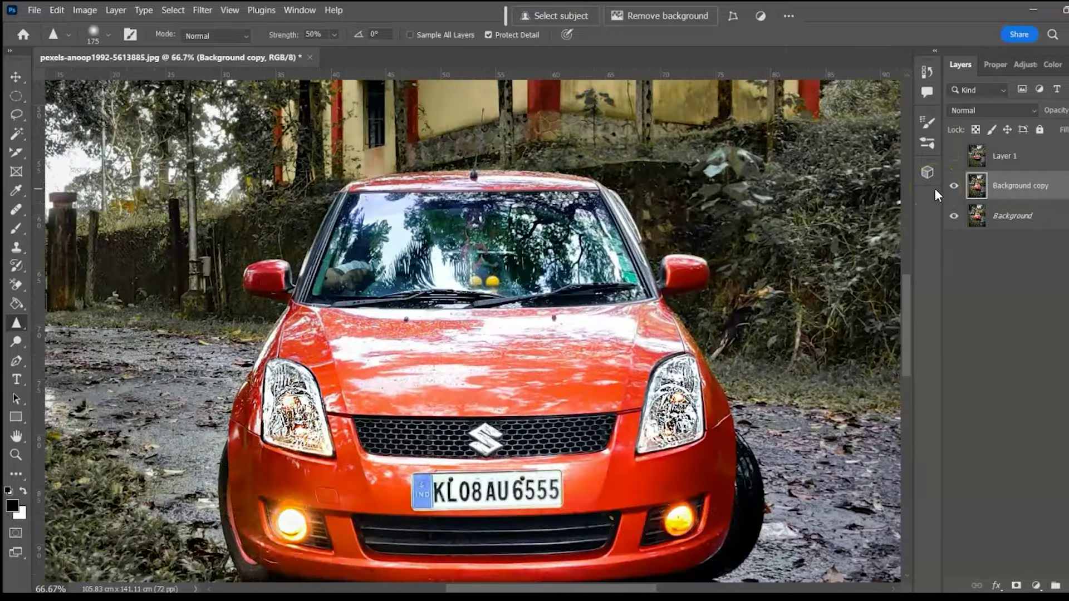
click(954, 188)
click(955, 191)
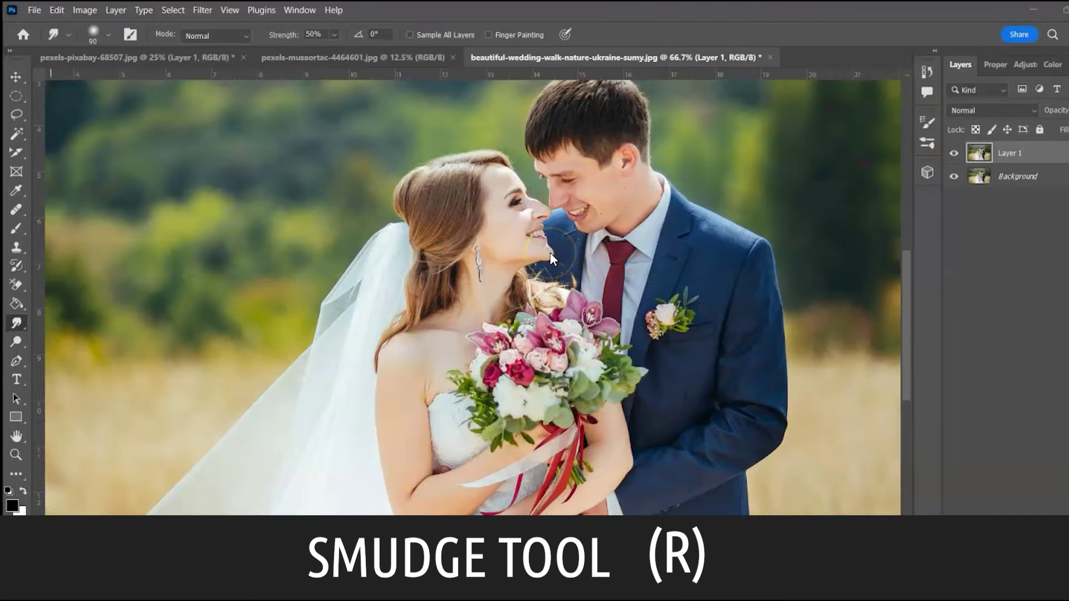
Step: Smudge the area beside the bride's chin at 50% strength, and smudge a duplicate of the Background layer in the cityscape photo
drag(558, 245, 542, 254)
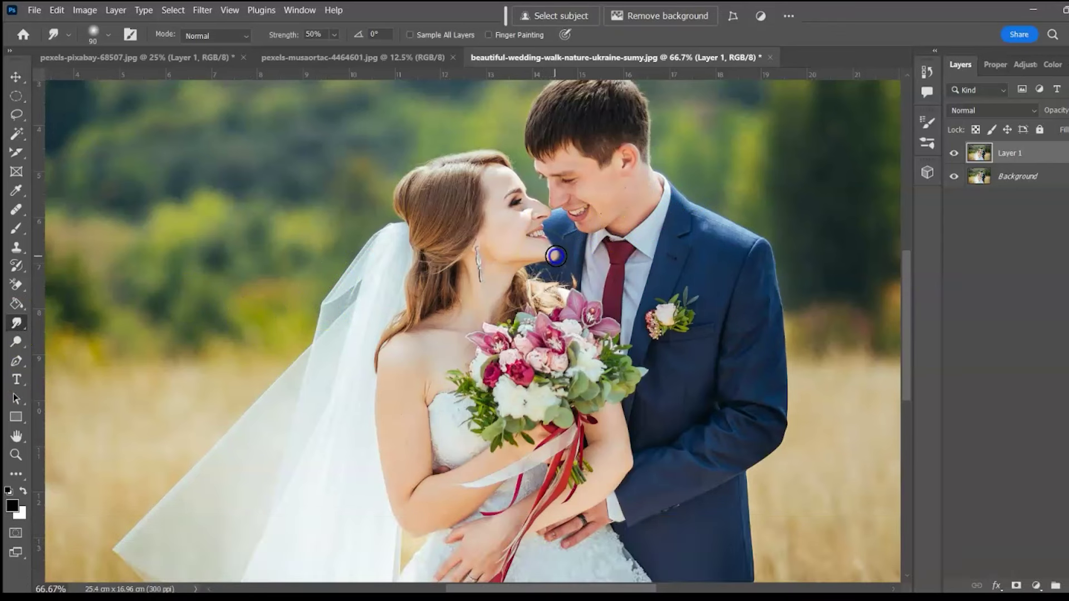
click(372, 58)
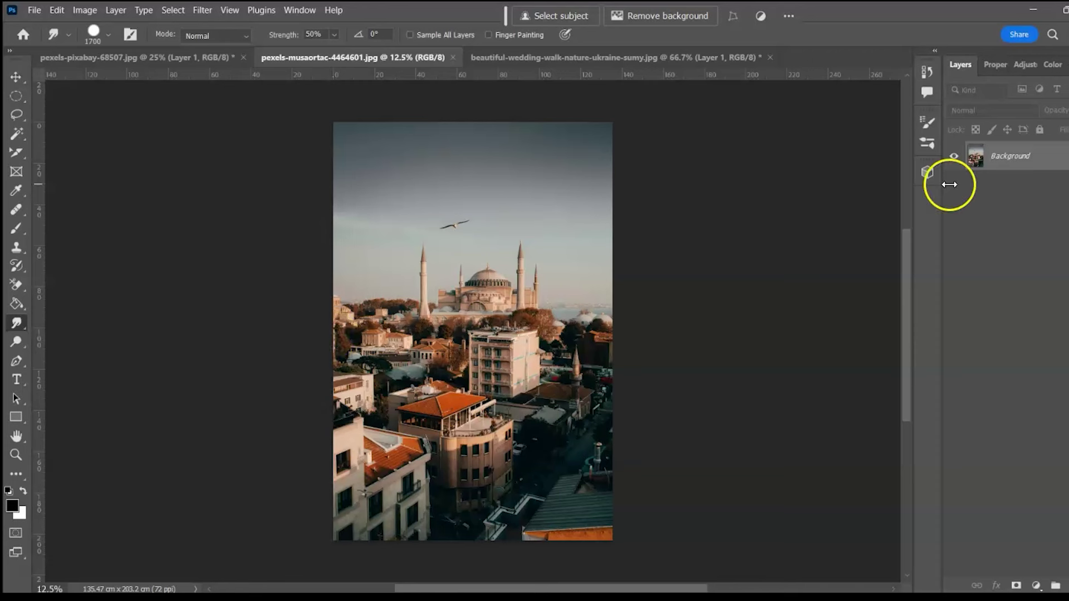
key(ctrl+j)
drag(564, 329, 564, 329)
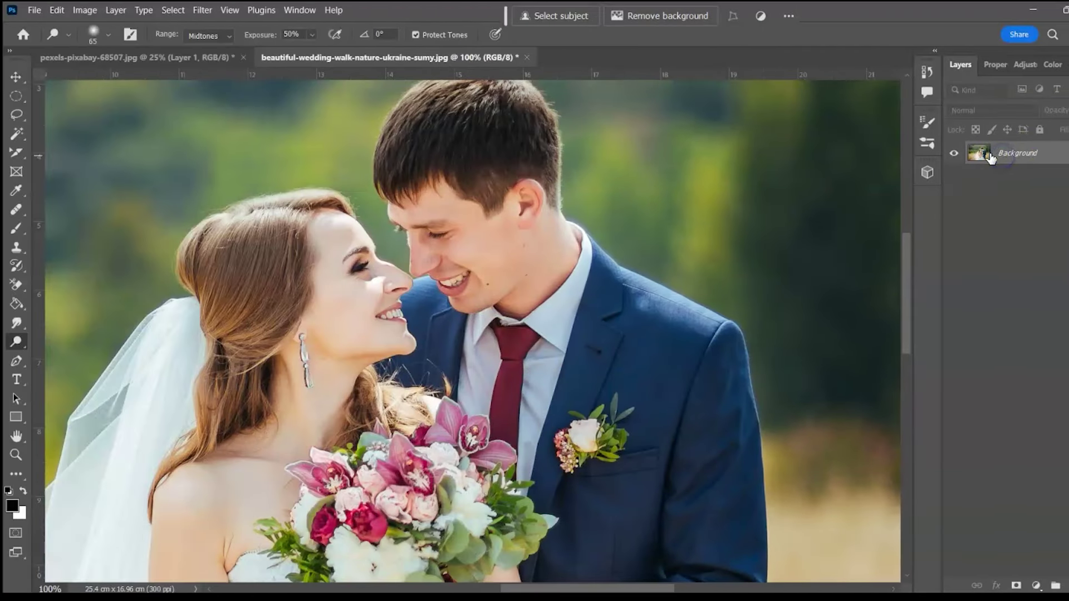
Step: Duplicate the wedding photo's Background layer and lighten the bride's hair with the Dodge tool at brush size 150, midtones, 50% exposure
key(ctrl+j)
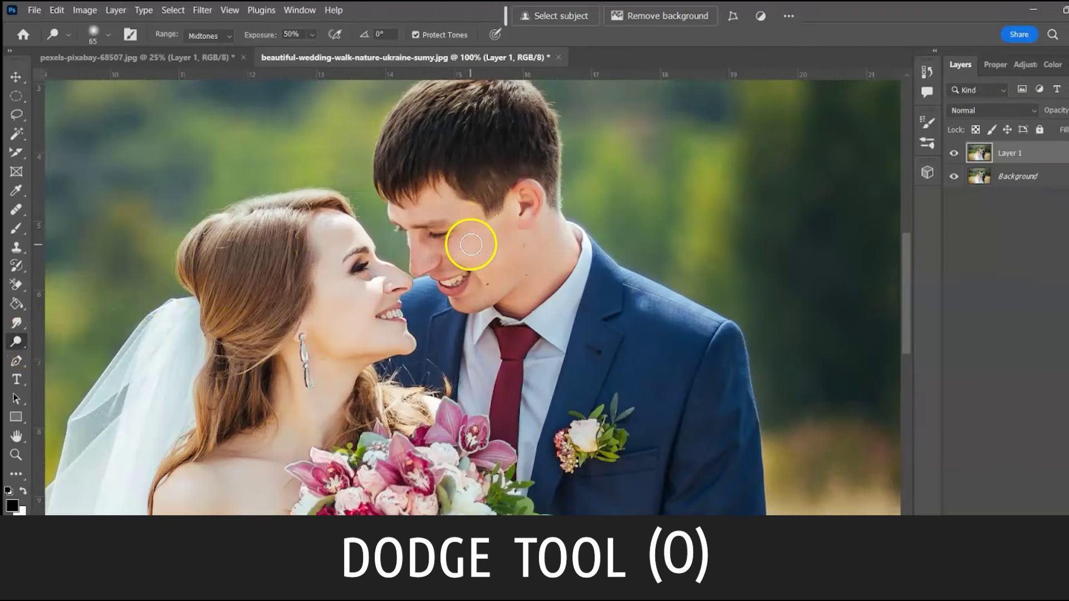
key(bracketright)
key(bracketright)
key(bracketright)
key(bracketright)
key(bracketright)
key(bracketright)
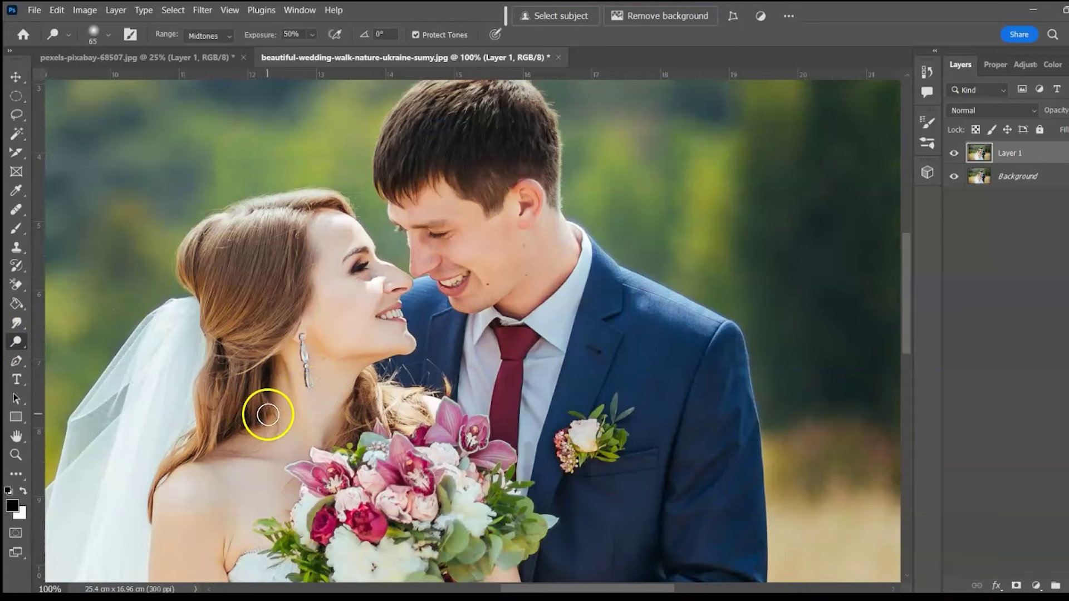
mouse_move(253, 226)
mouse_down()
mouse_move(232, 256)
mouse_move(257, 326)
mouse_move(228, 356)
mouse_move(229, 392)
mouse_up()
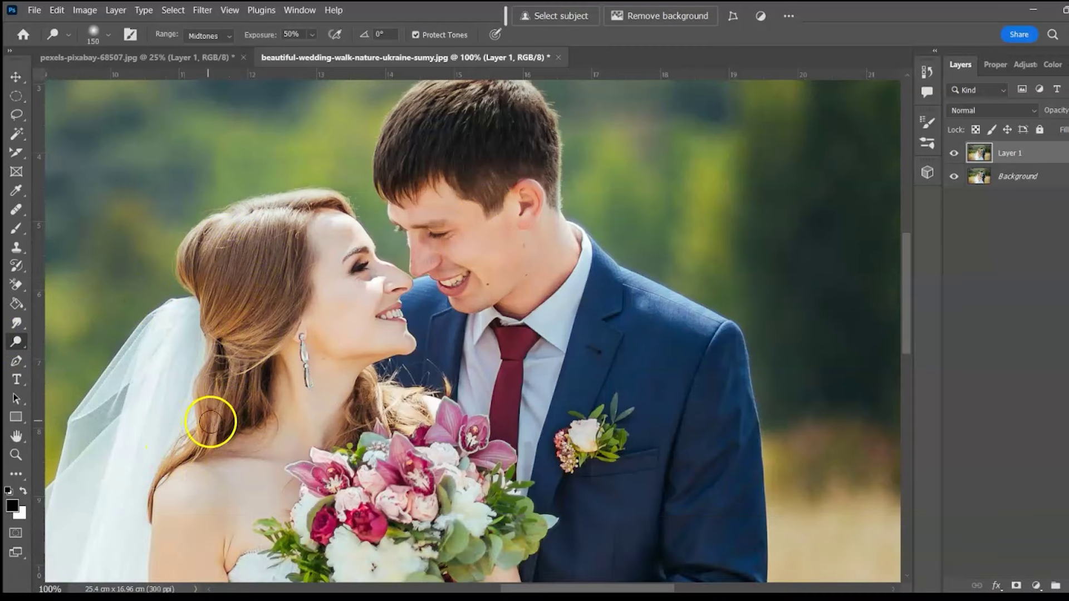
Step: Darken the bride's hair with the Burn tool at brush size 100, midtones range and 50% exposure
drag(667, 160, 658, 215)
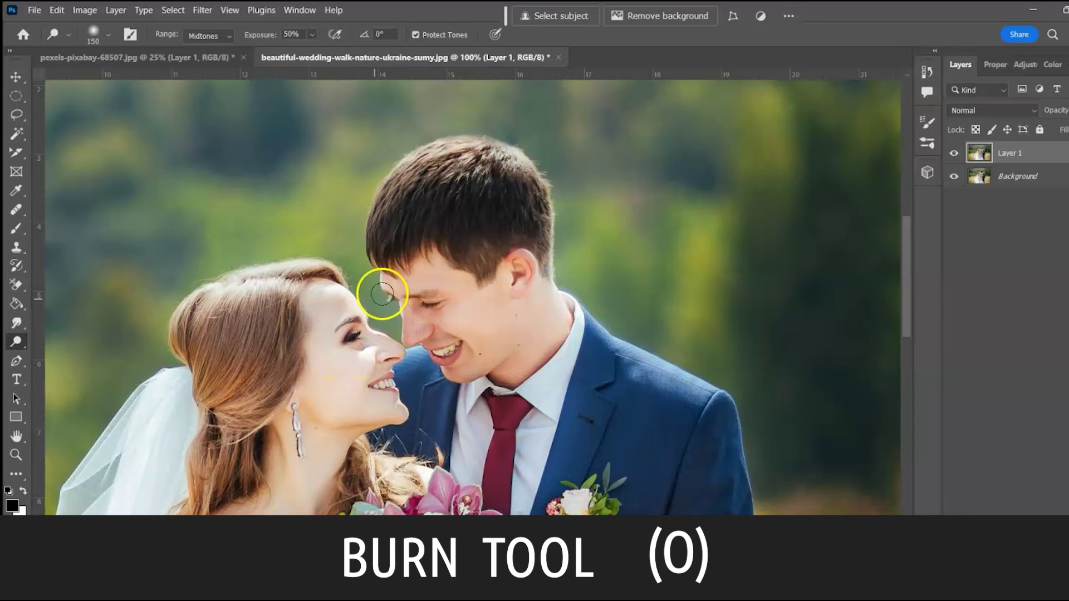
right_click(16, 341)
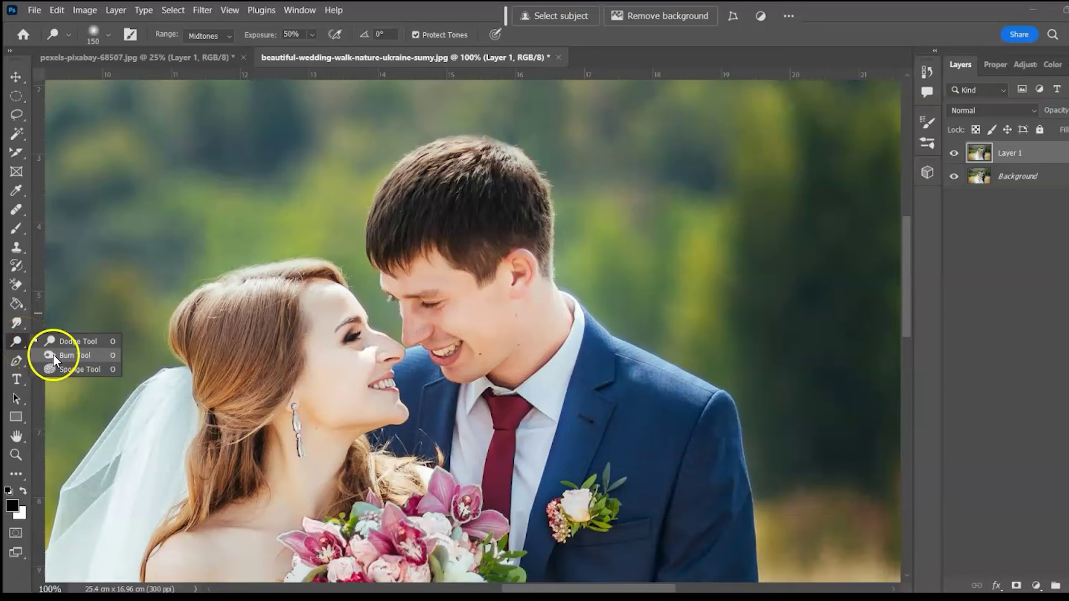
click(52, 355)
key(bracketright)
key(bracketright)
key(bracketright)
key(bracketright)
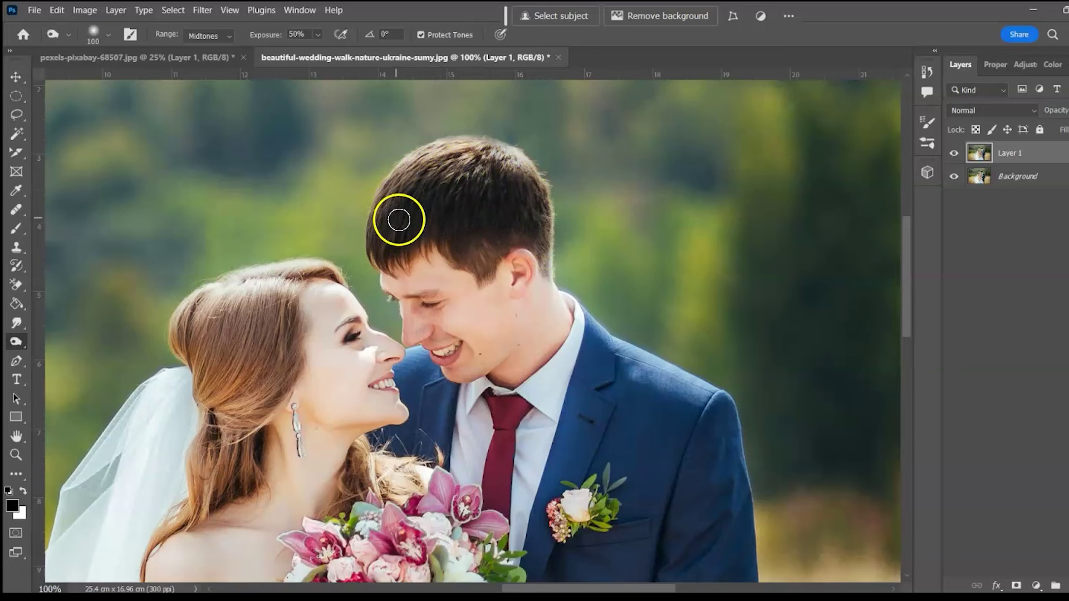
mouse_move(259, 309)
mouse_down()
mouse_move(205, 371)
mouse_move(256, 322)
mouse_move(187, 311)
mouse_move(308, 276)
mouse_move(320, 254)
mouse_move(238, 273)
mouse_move(222, 313)
mouse_up()
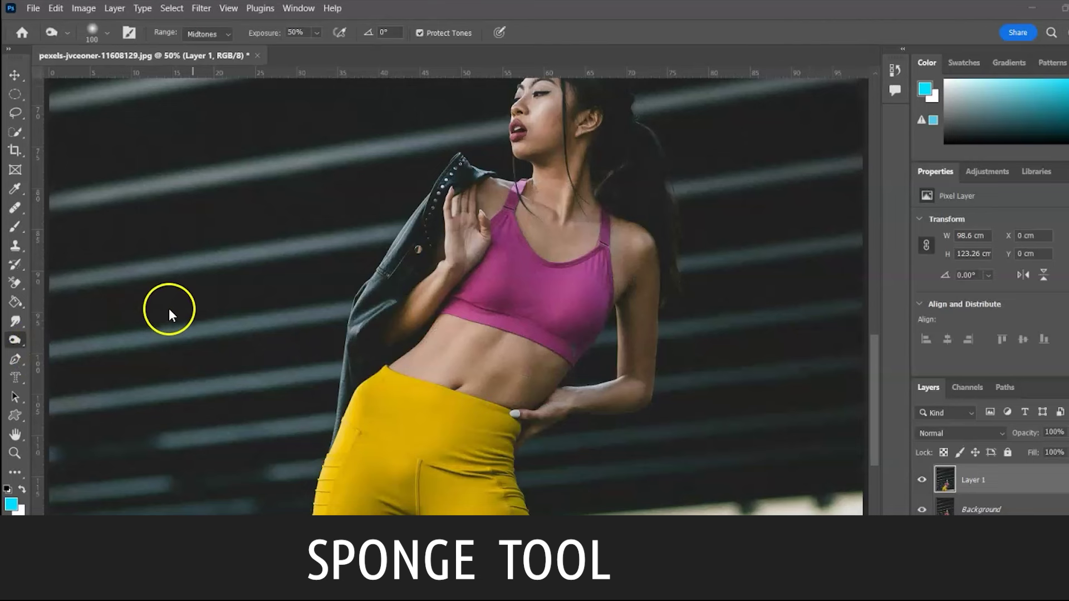
Step: Saturate the woman's midriff with the Sponge tool in Saturate mode at 50% flow, and compare by hiding and reshowing Layer 1
click(20, 343)
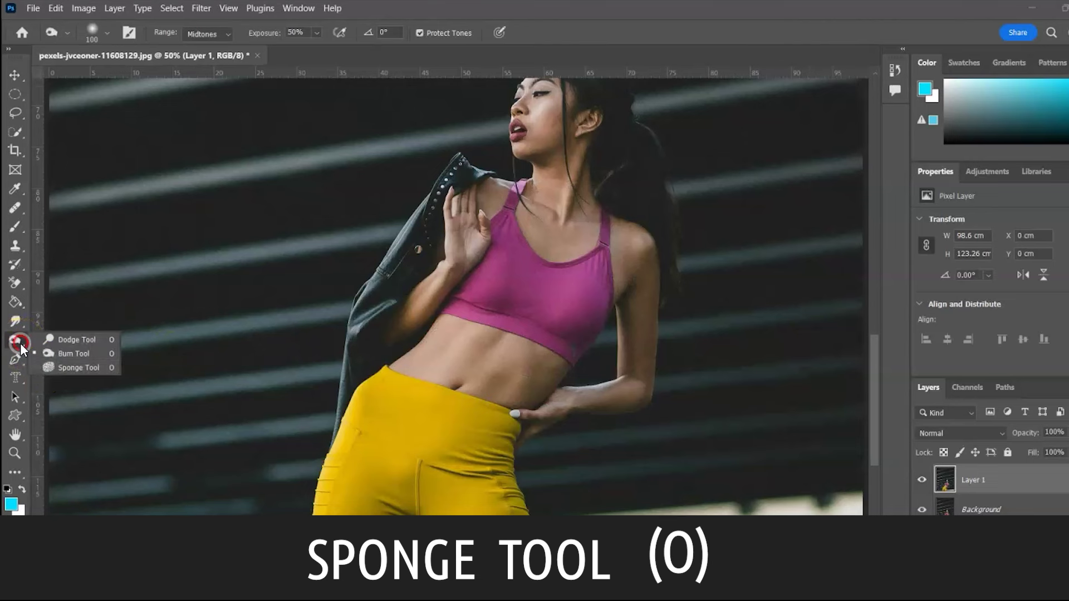
click(50, 368)
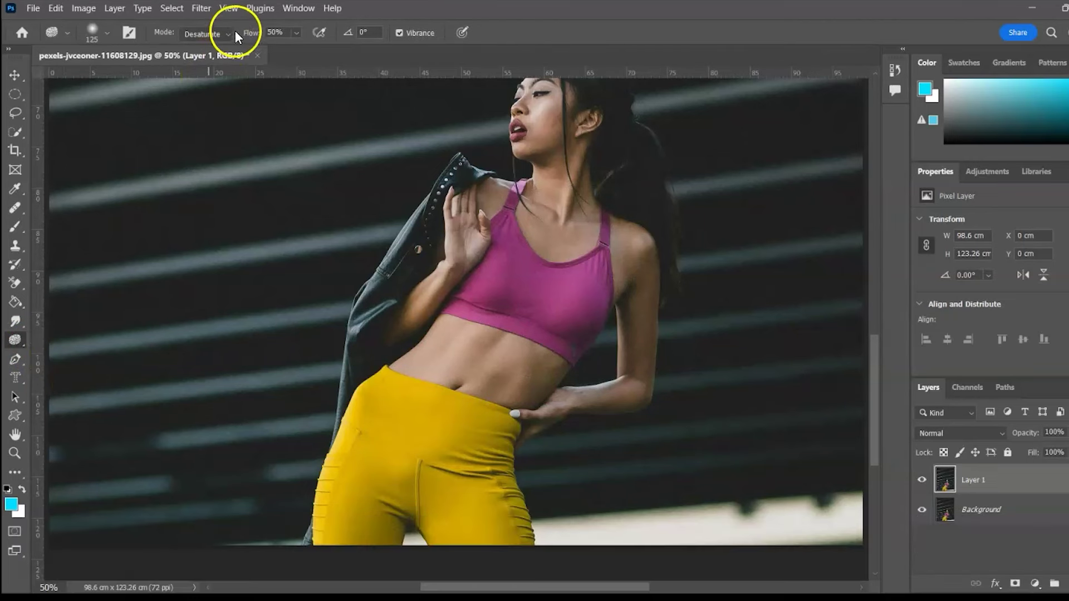
mouse_move(377, 394)
mouse_down()
mouse_move(397, 414)
mouse_move(389, 441)
mouse_move(397, 420)
mouse_move(359, 477)
mouse_move(362, 412)
mouse_move(397, 428)
mouse_move(362, 523)
mouse_move(385, 523)
mouse_move(447, 435)
mouse_move(460, 432)
mouse_move(381, 389)
mouse_move(452, 418)
mouse_move(508, 538)
mouse_move(454, 470)
mouse_move(335, 523)
mouse_move(458, 371)
mouse_move(426, 357)
mouse_move(444, 379)
mouse_move(539, 391)
mouse_move(523, 345)
mouse_move(463, 330)
mouse_move(399, 362)
mouse_move(466, 398)
mouse_move(510, 357)
mouse_move(443, 336)
mouse_move(382, 364)
mouse_move(525, 386)
mouse_up()
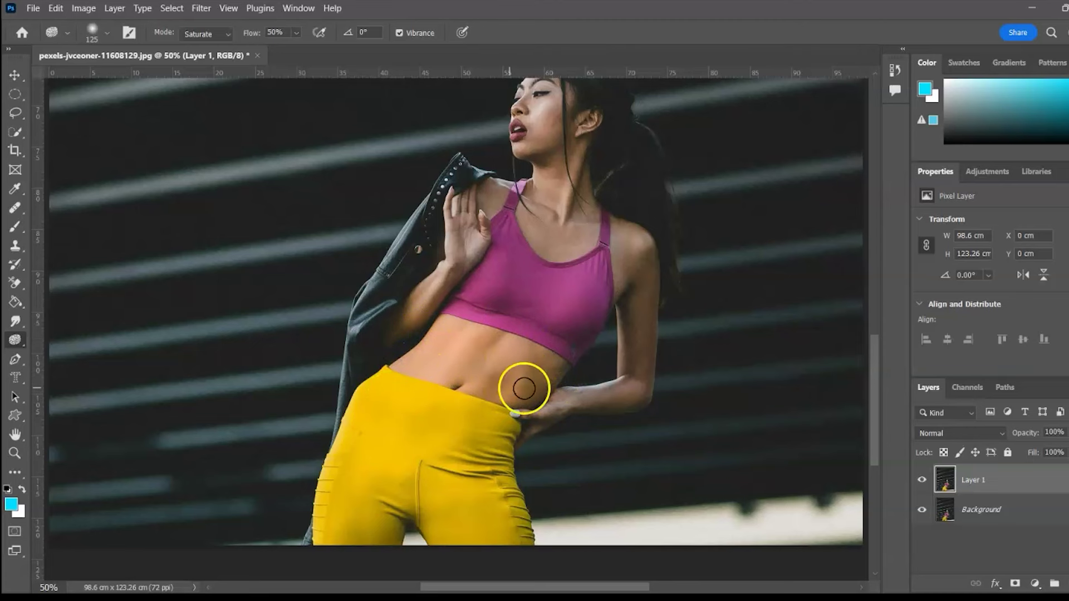
click(922, 480)
click(922, 481)
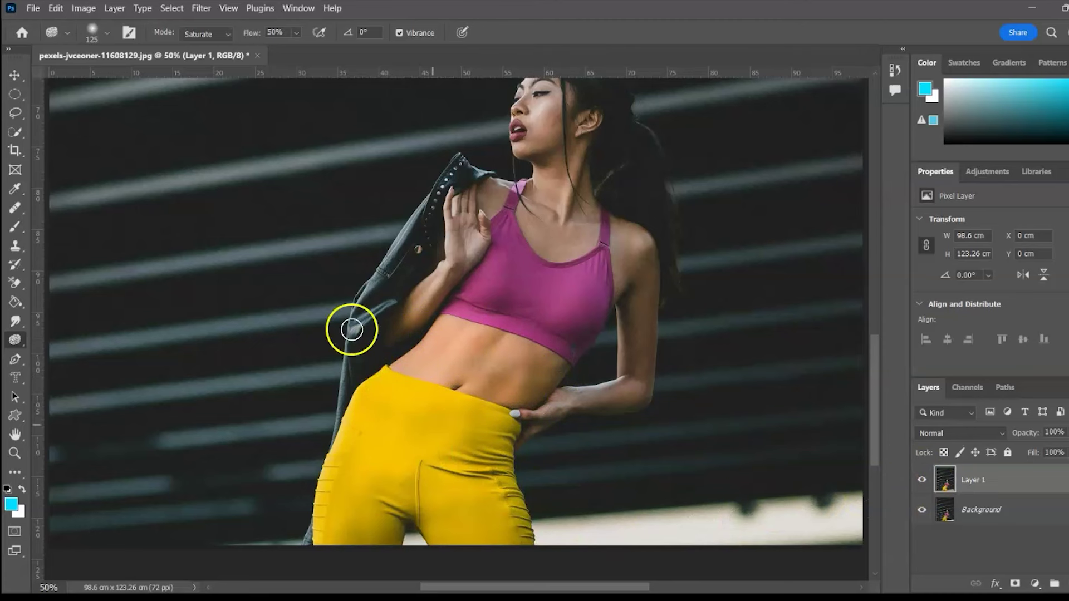
Step: Desaturate the woman's midriff with the Sponge tool in Desaturate mode at 50% flow
click(226, 36)
click(206, 45)
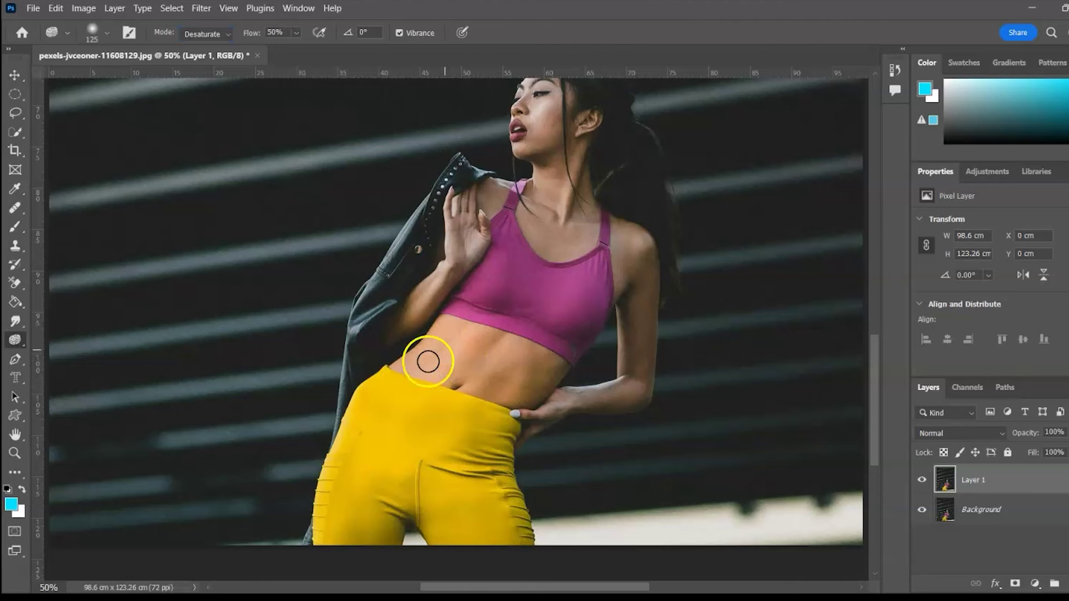
mouse_move(435, 383)
mouse_down()
mouse_move(546, 374)
mouse_move(534, 423)
mouse_move(524, 360)
mouse_up()
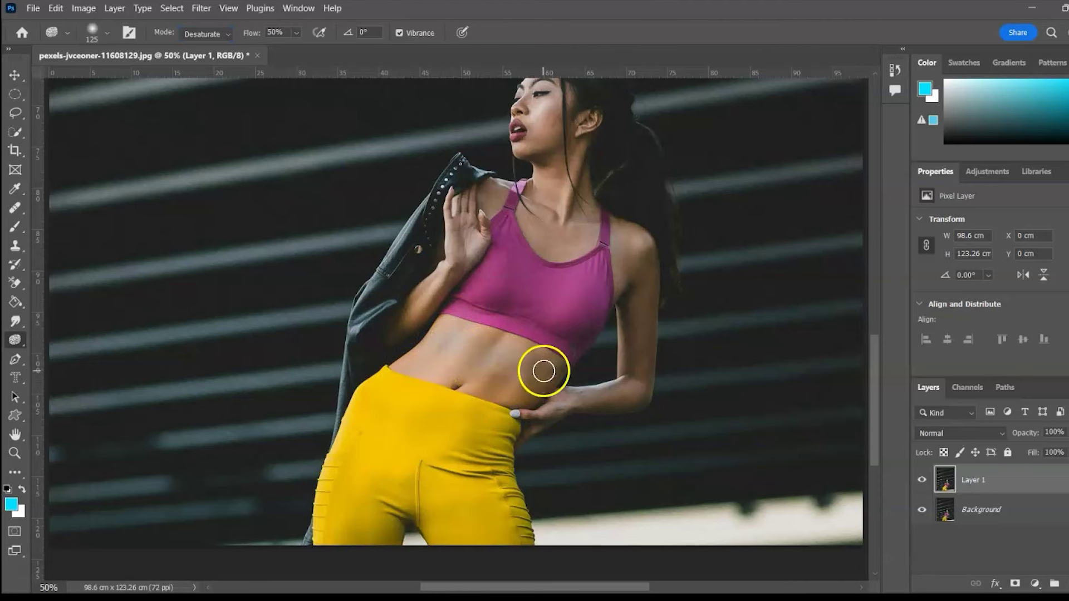
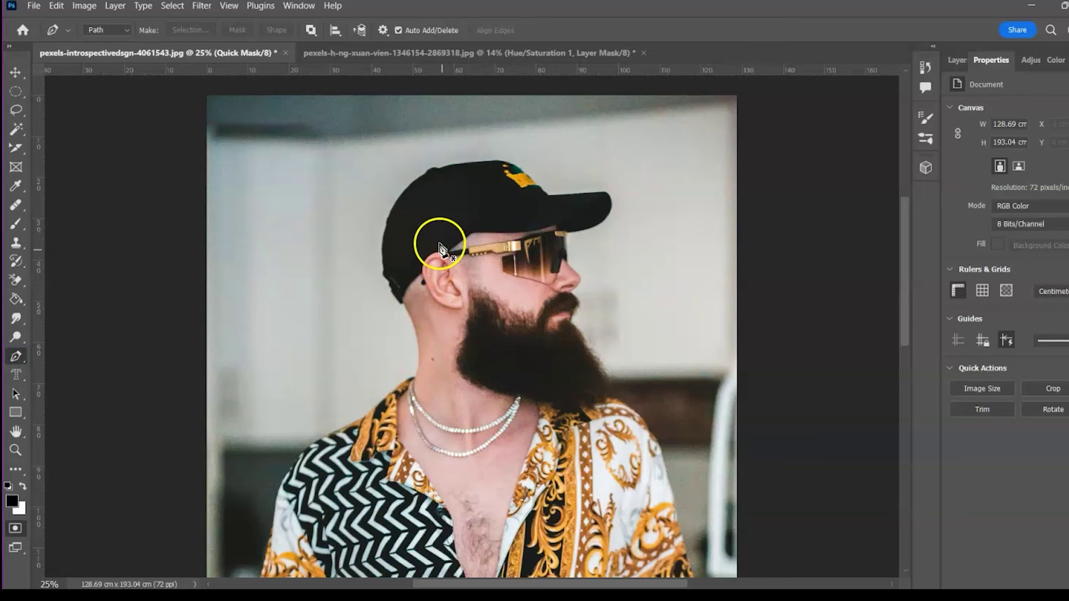
Step: Trace the back and crown of the man's black cap with the Pen tool in Path mode
key(ctrl+plus)
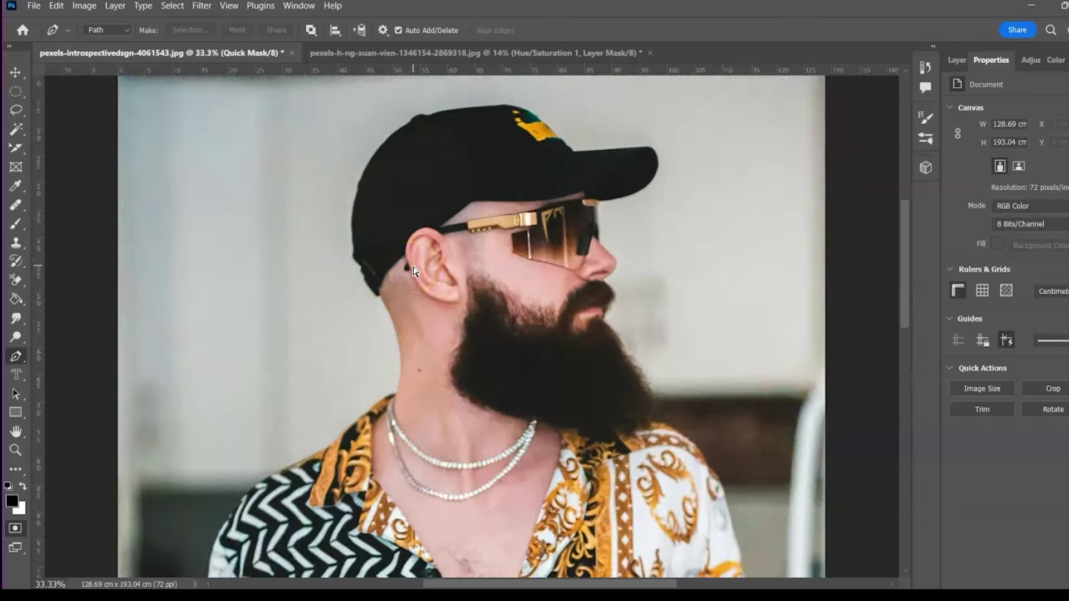
key(ctrl+plus)
drag(169, 208, 176, 349)
click(356, 373)
click(340, 397)
click(337, 413)
click(297, 283)
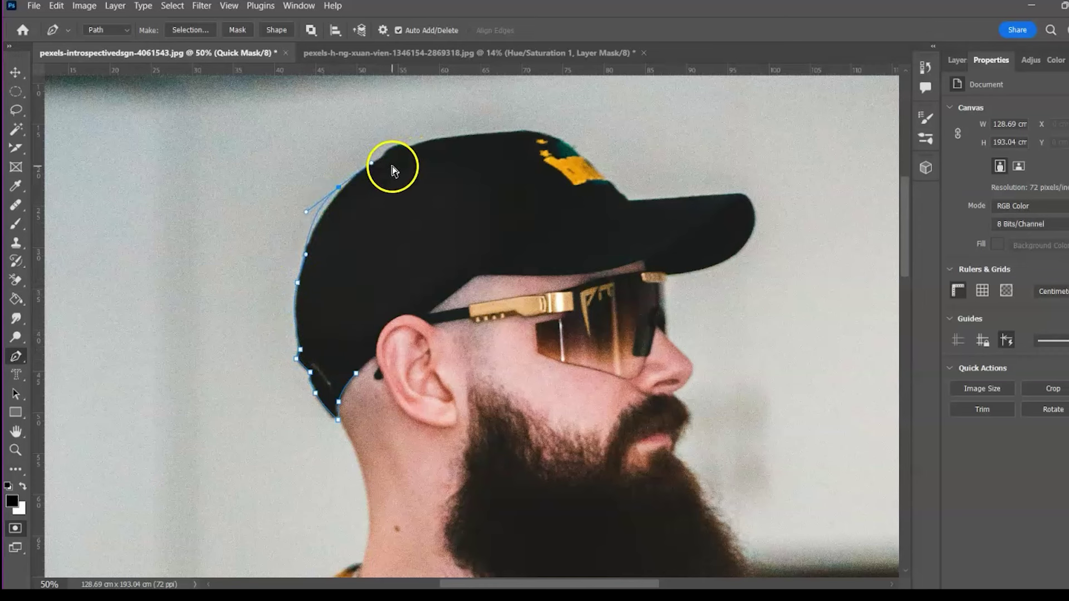
drag(495, 131, 538, 133)
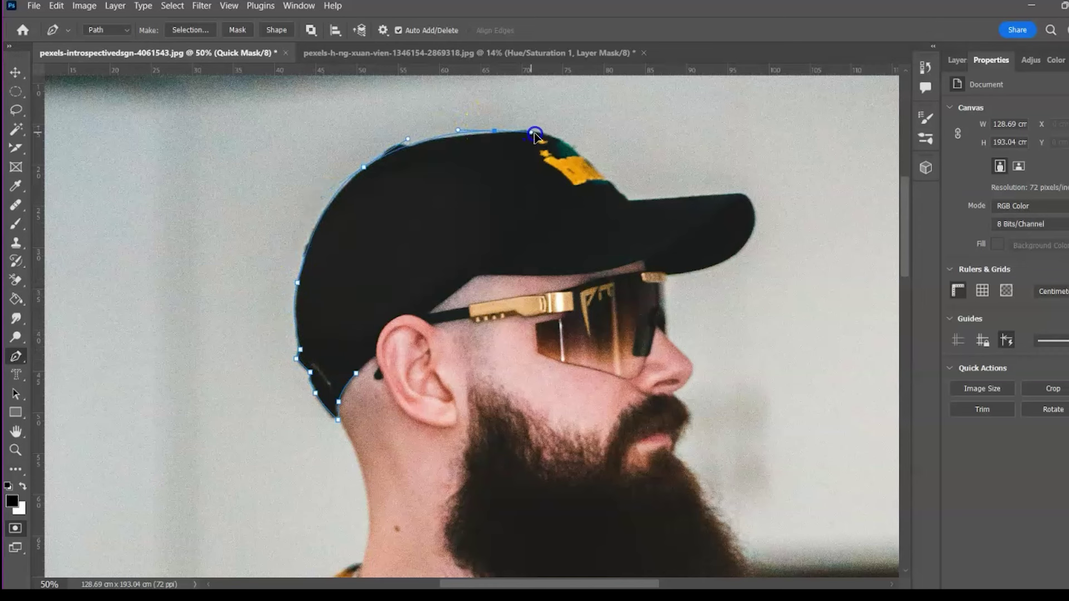
click(603, 168)
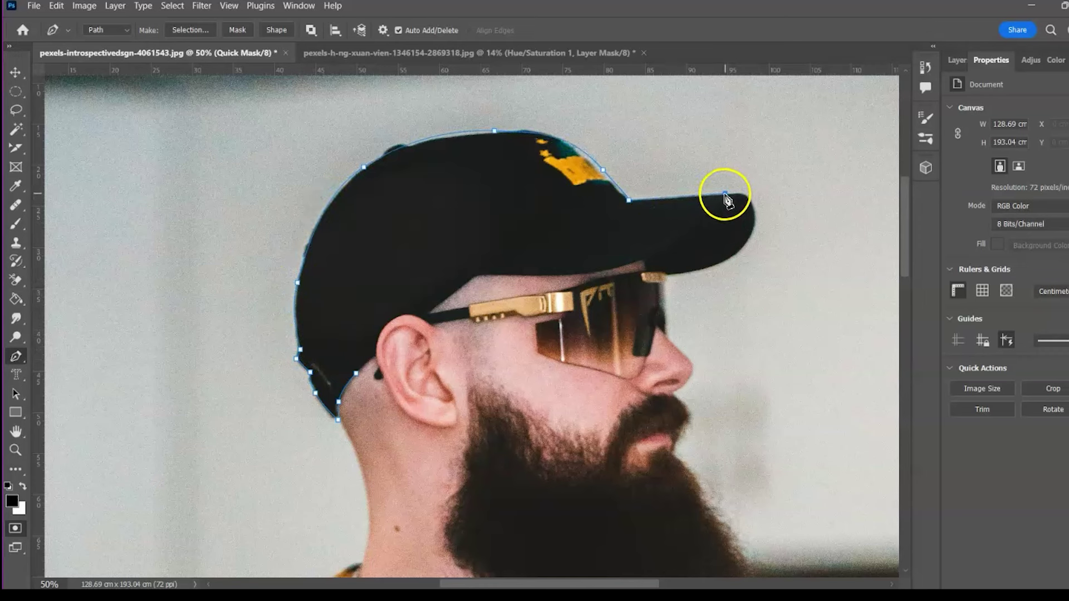
Step: Continue the Pen path around the cap's brim and along its lower edge above the ear to close the outline
drag(744, 246, 725, 263)
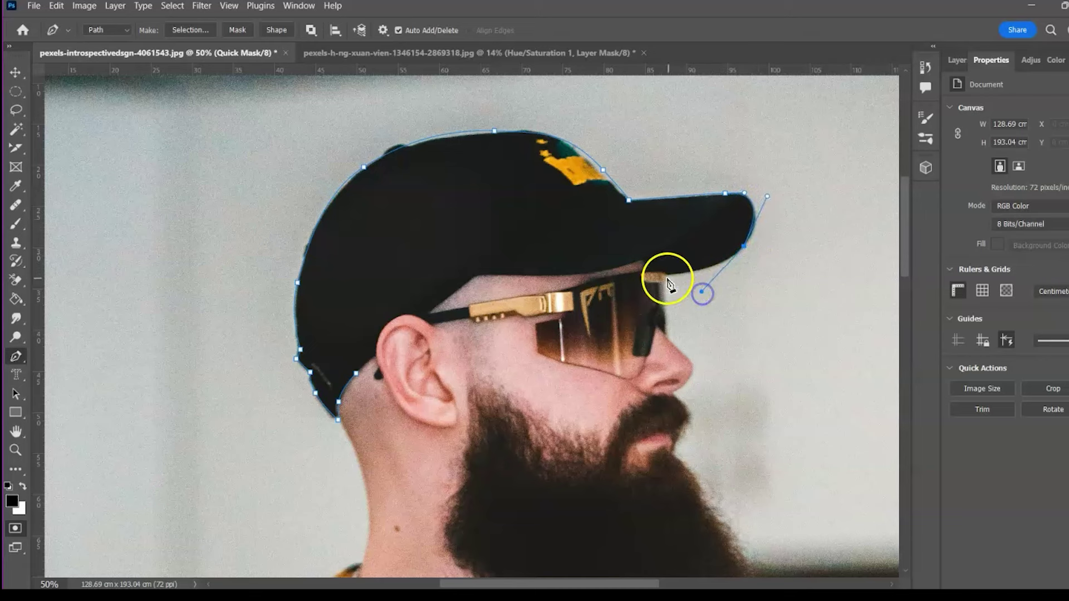
drag(644, 269, 645, 258)
drag(550, 274, 503, 275)
click(475, 277)
click(424, 317)
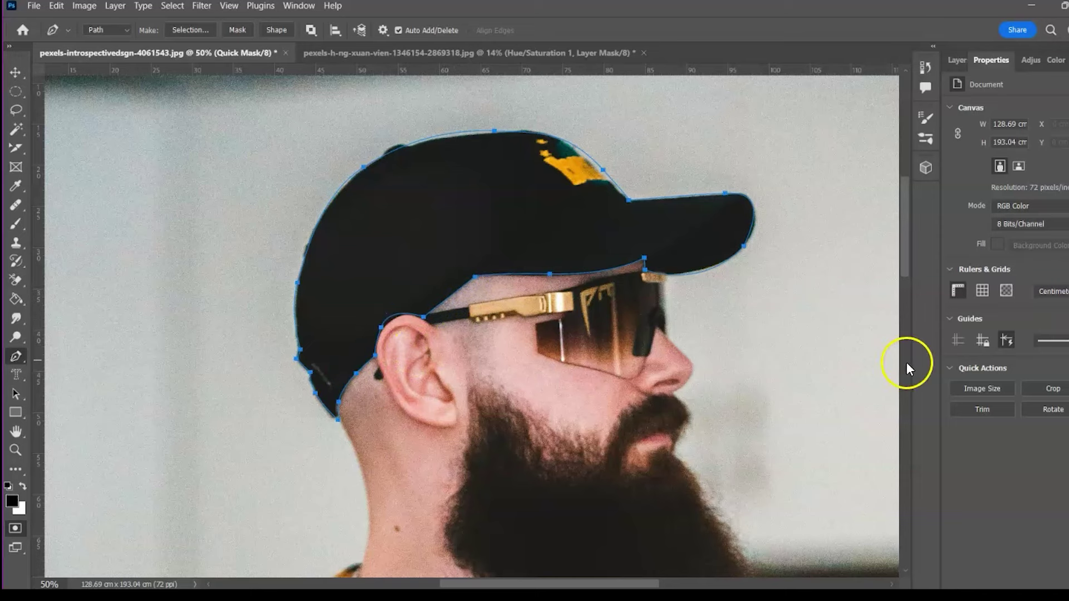
Step: Try masking the photo with the cap path, undo it, and make an anti-aliased new selection with 0-pixel feather radius
click(239, 31)
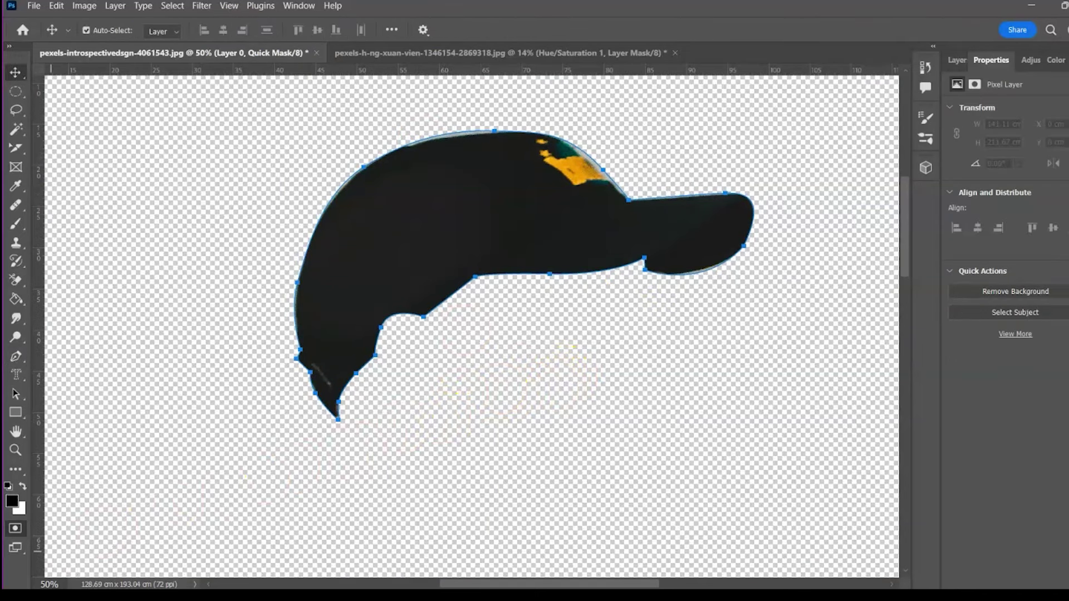
key(ctrl+z)
click(189, 29)
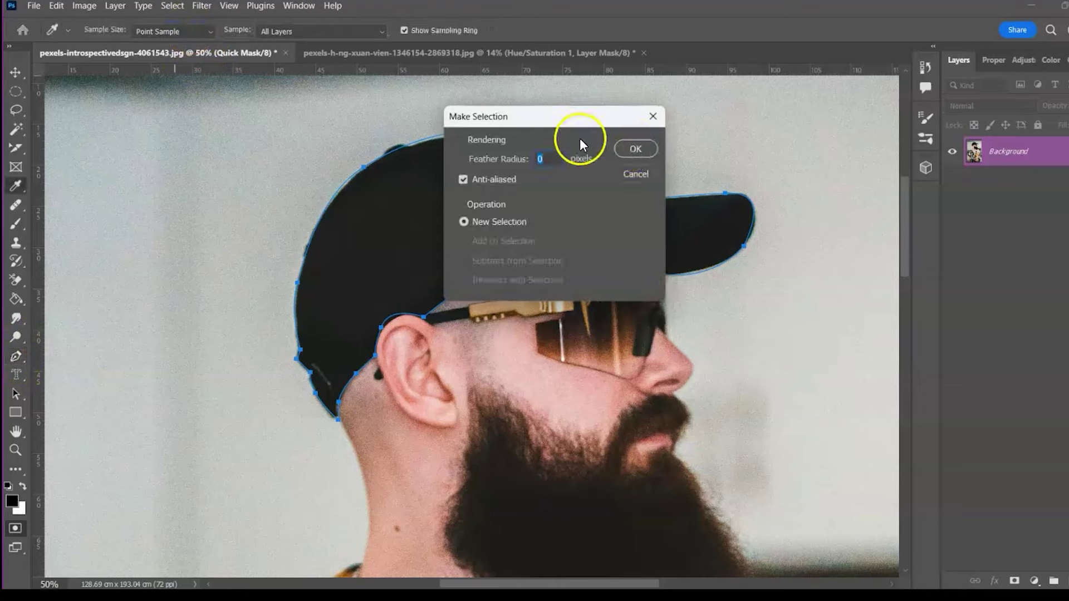
click(635, 148)
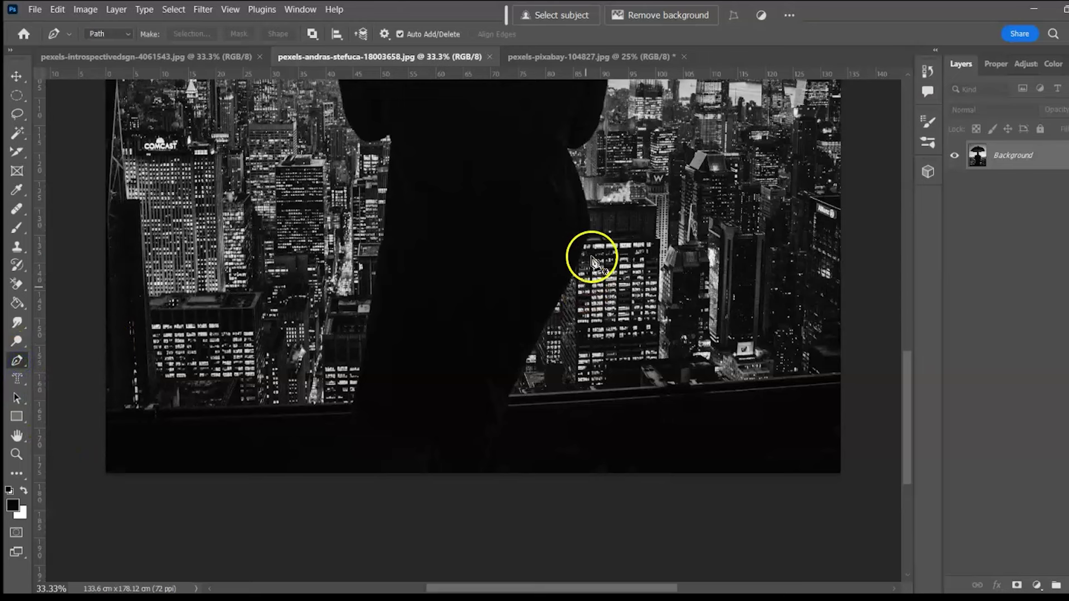
Step: Draw a closed Pen path on the city photo that widens the silhouette's lower coat toward the window ledge
click(583, 210)
click(607, 275)
click(659, 409)
click(590, 416)
click(541, 419)
click(509, 419)
click(476, 421)
click(443, 423)
drag(443, 423, 480, 362)
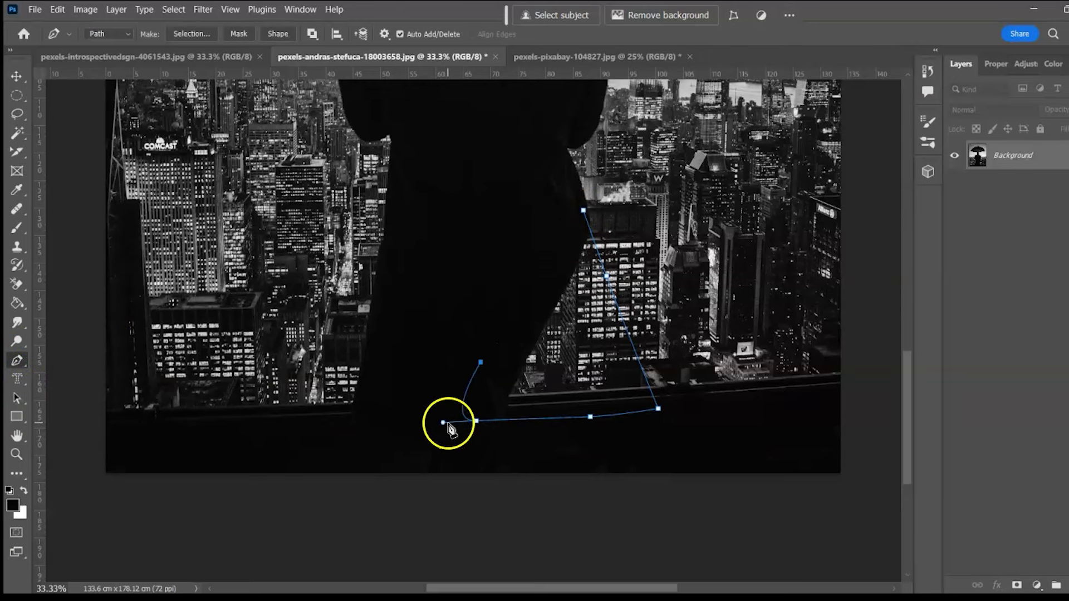
click(506, 301)
click(555, 219)
click(583, 211)
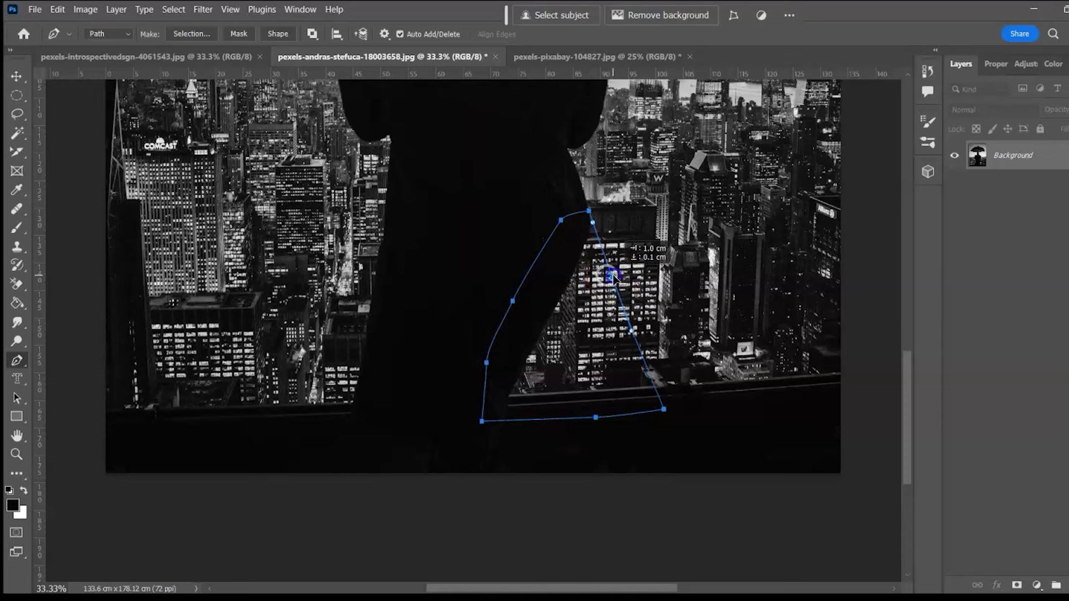
Step: Add a layer mask to the city photo and fill the path with a Solid Color fill layer in #090708
click(1016, 585)
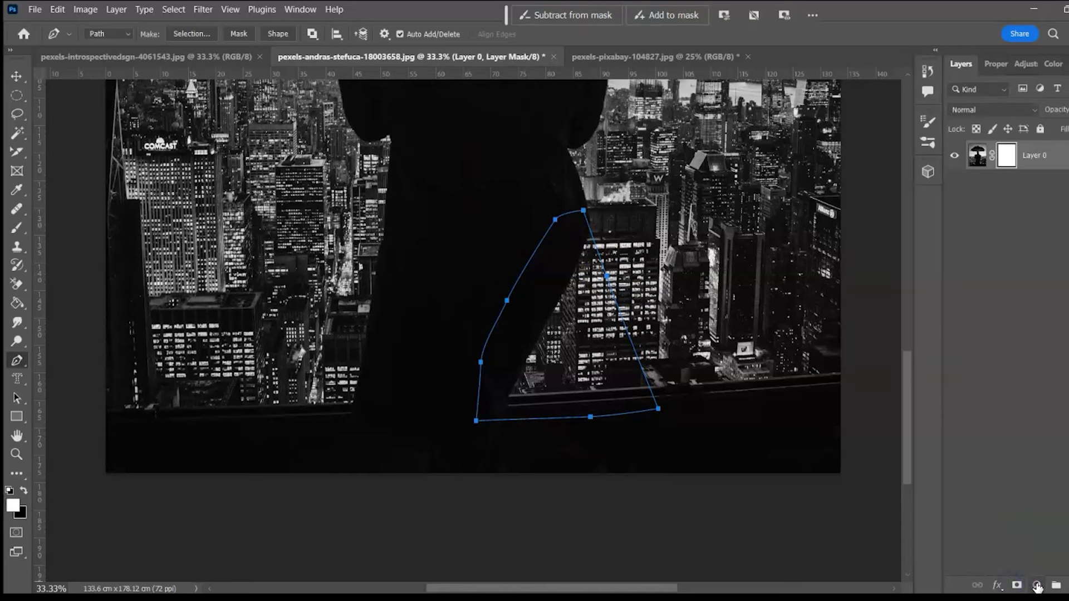
click(1037, 586)
click(1021, 332)
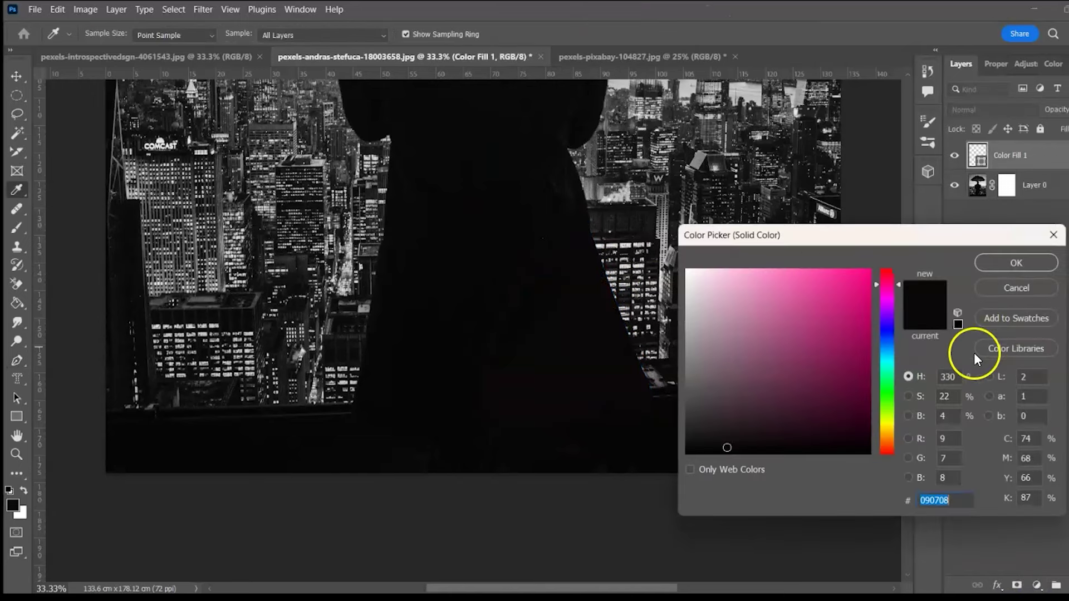
click(1017, 263)
key(v)
click(88, 203)
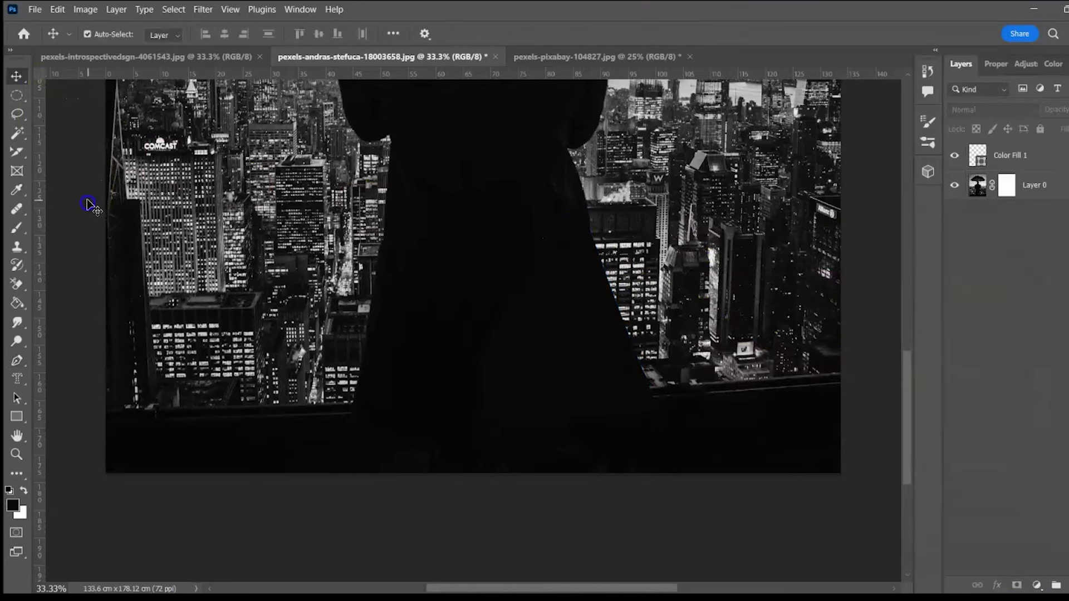
key(ctrl+0)
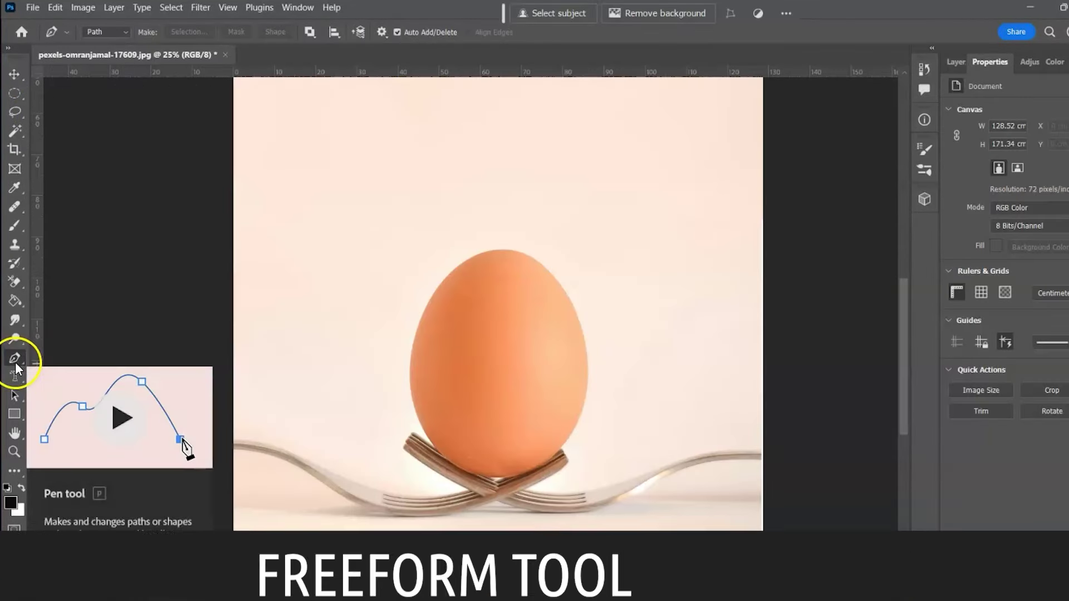
Step: Draw a loose path around the egg with the Freeform Pen tool and make a selection with 0-pixel feather radius
right_click(16, 361)
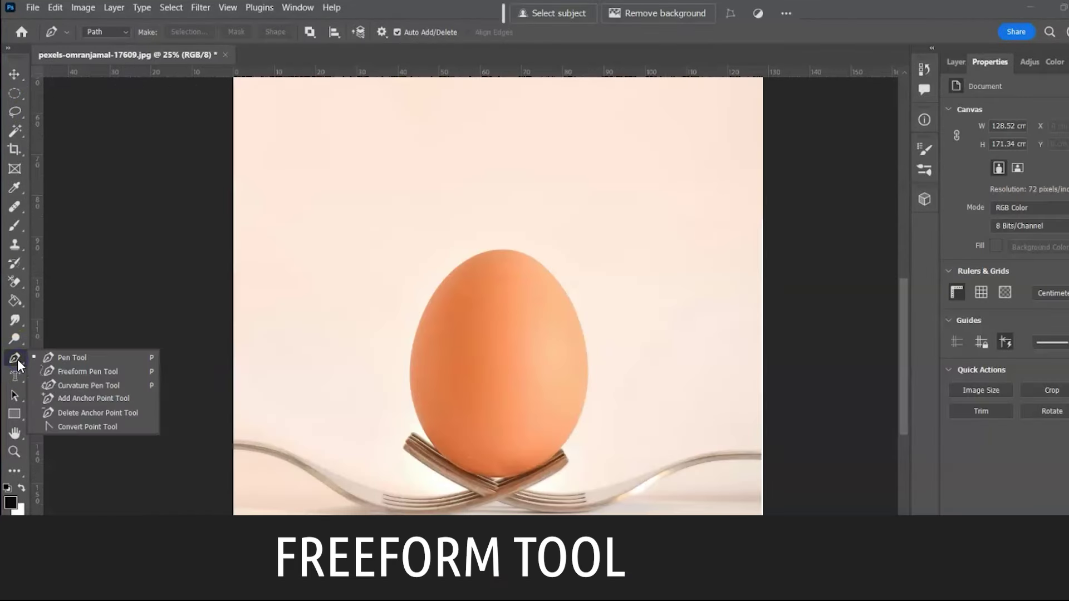
click(79, 372)
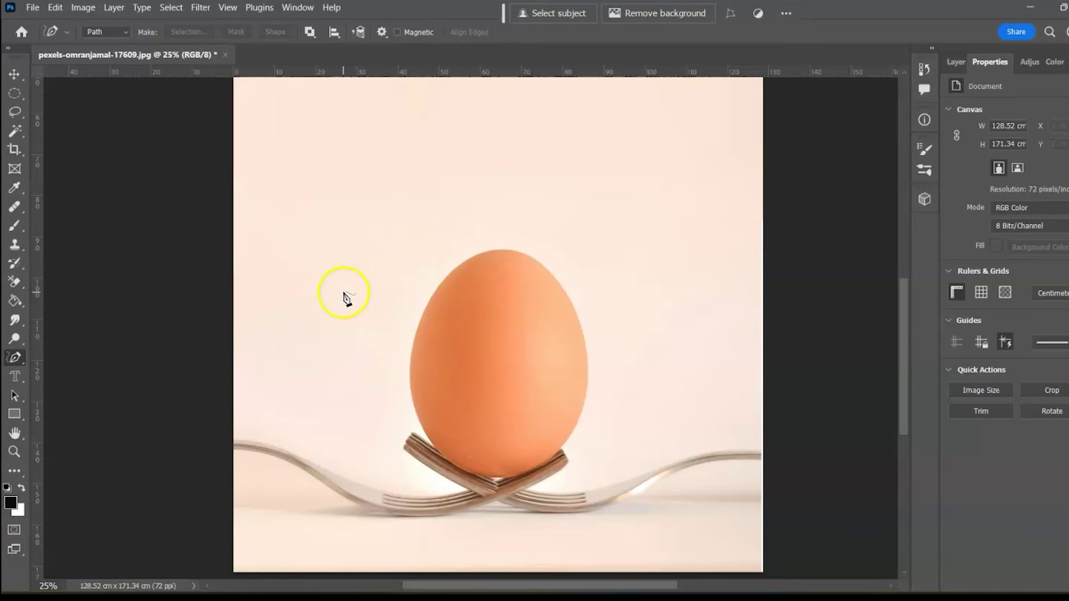
mouse_move(299, 172)
mouse_down()
mouse_move(520, 132)
mouse_move(662, 195)
mouse_move(668, 373)
mouse_move(533, 474)
mouse_move(434, 463)
mouse_move(385, 411)
mouse_move(333, 290)
mouse_up()
click(189, 31)
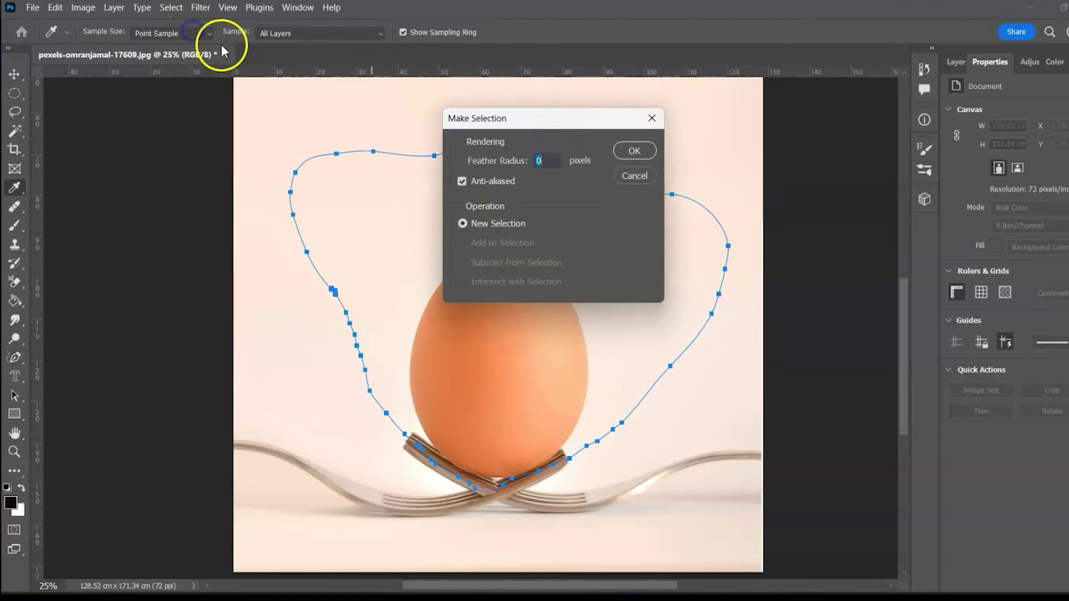
click(634, 148)
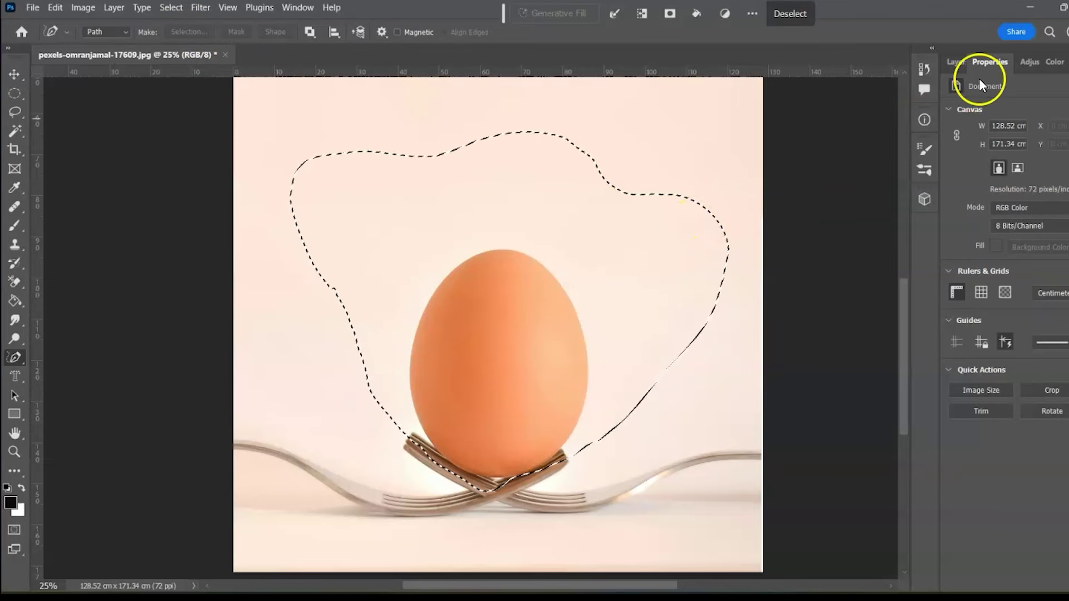
Step: Apply a Portraits adjustment preset to the selected egg area and add a Curves adjustment with the midtones pulled down
click(1029, 62)
click(969, 120)
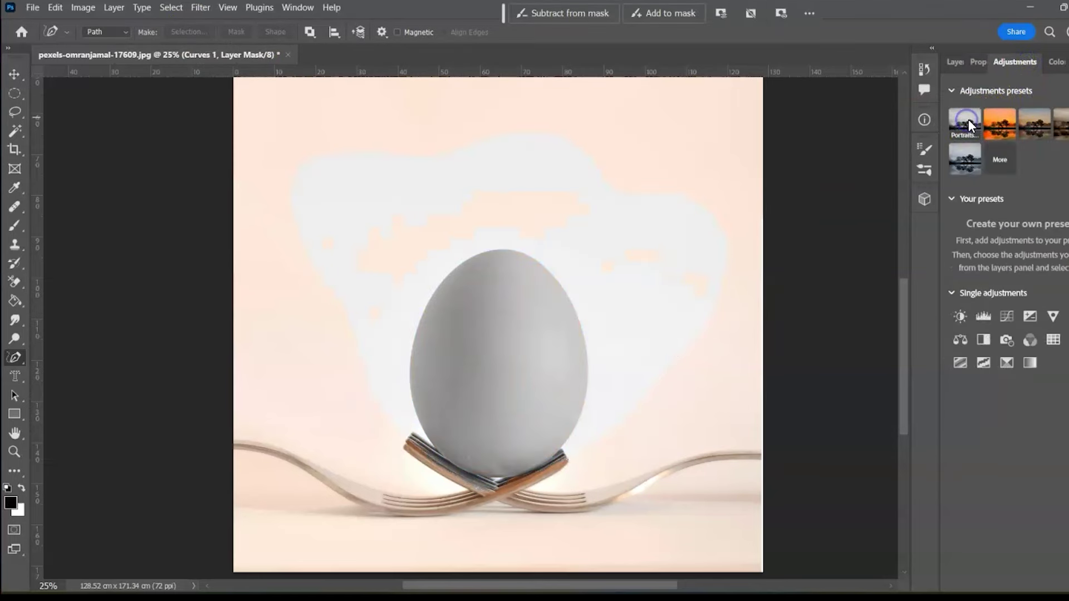
click(1023, 63)
click(1007, 316)
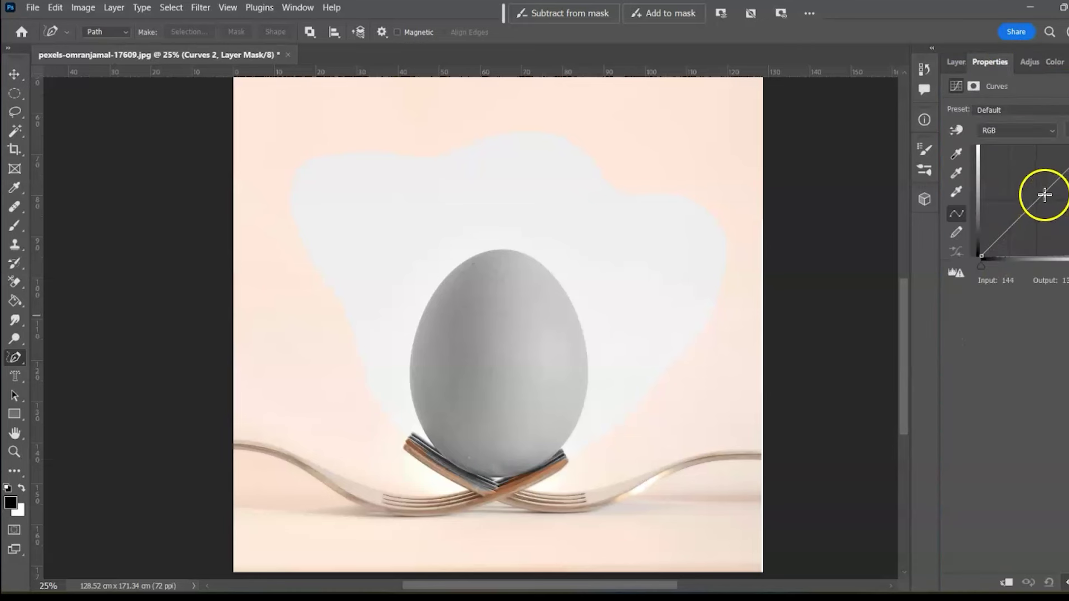
drag(1044, 192, 1053, 205)
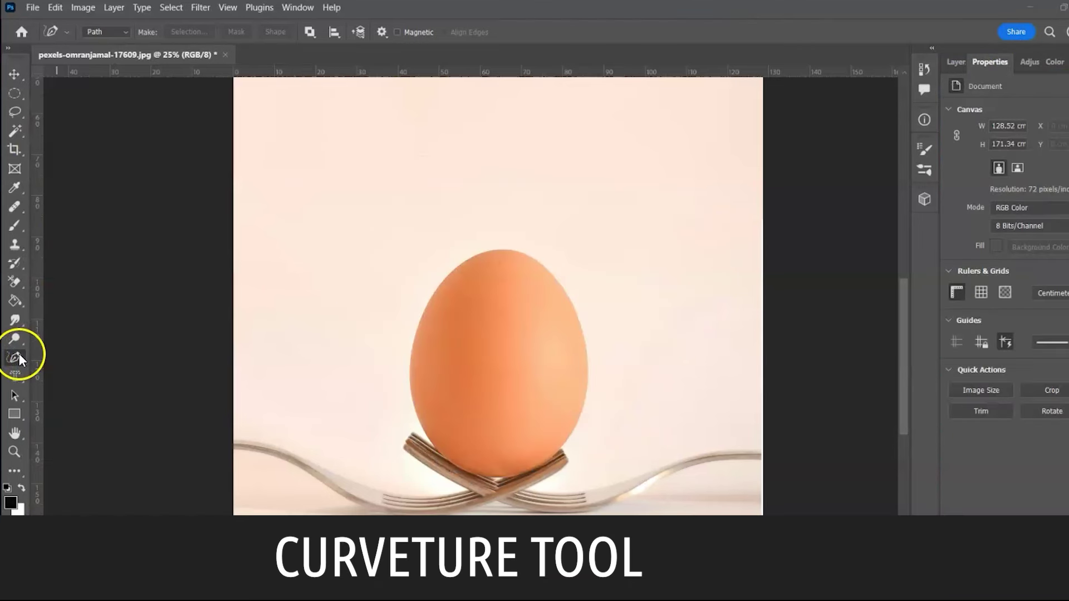
Step: Outline the egg with a closed four-point path using the Curvature Pen tool
right_click(19, 353)
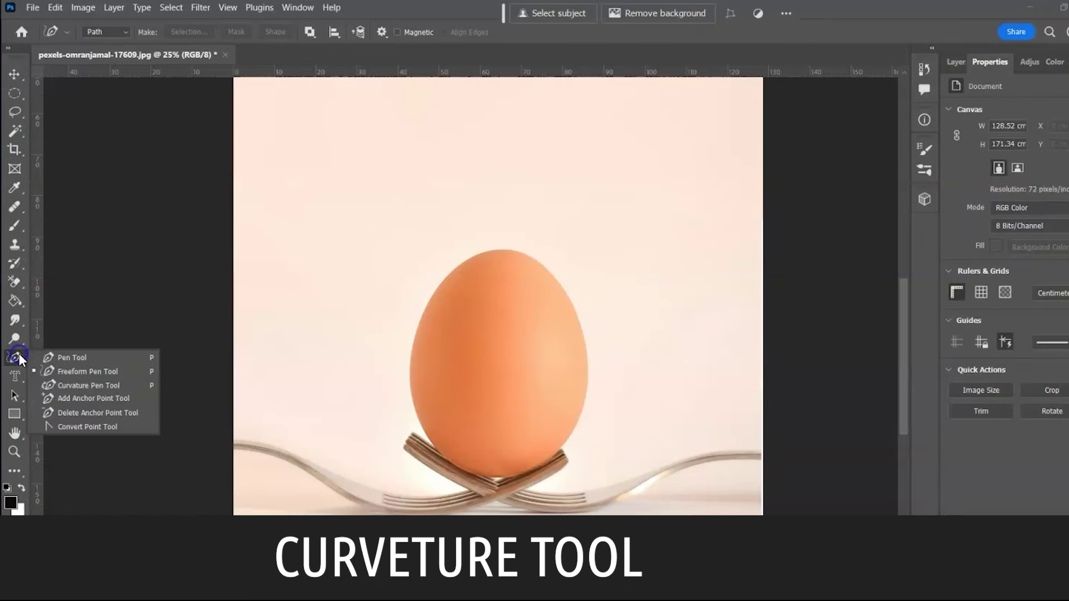
click(78, 385)
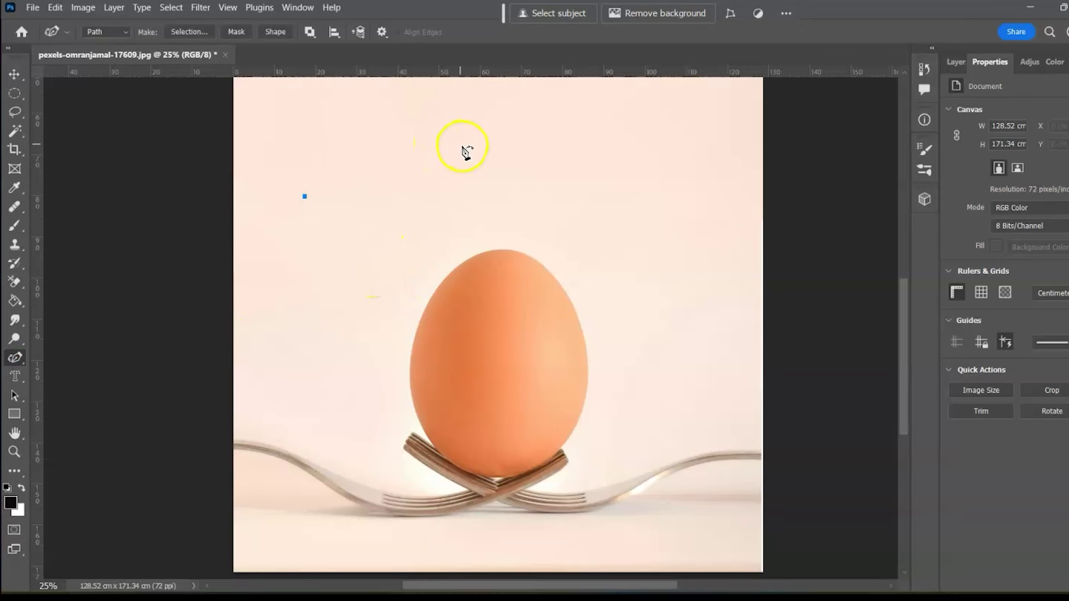
key(ctrl+z)
key(ctrl+z)
key(ctrl+z)
click(412, 358)
click(590, 360)
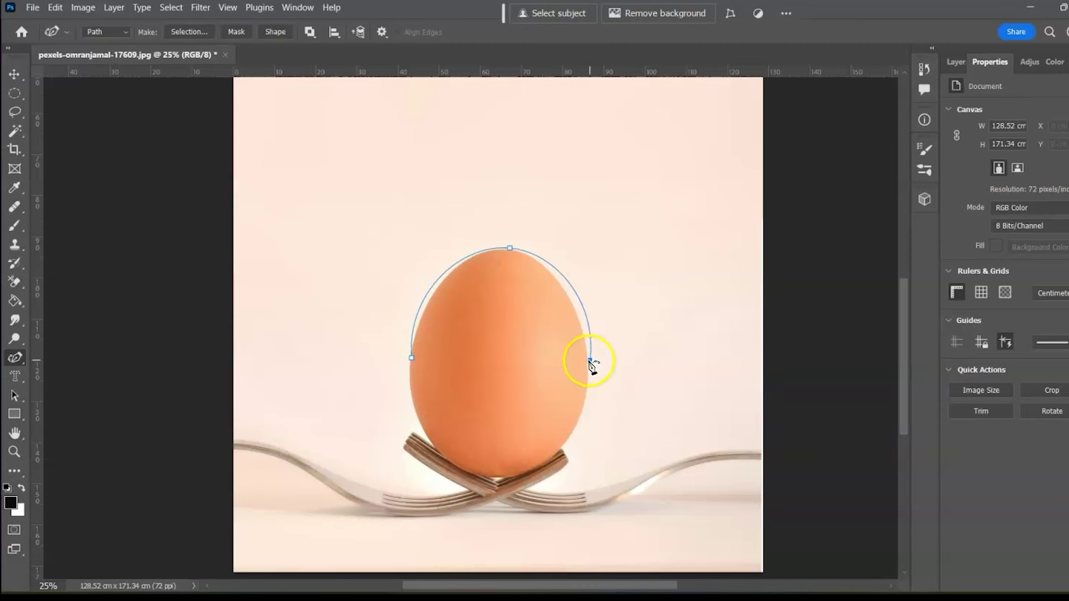
click(499, 478)
click(412, 358)
Step: Convert the egg path into a selection and deselect it
click(184, 31)
click(628, 143)
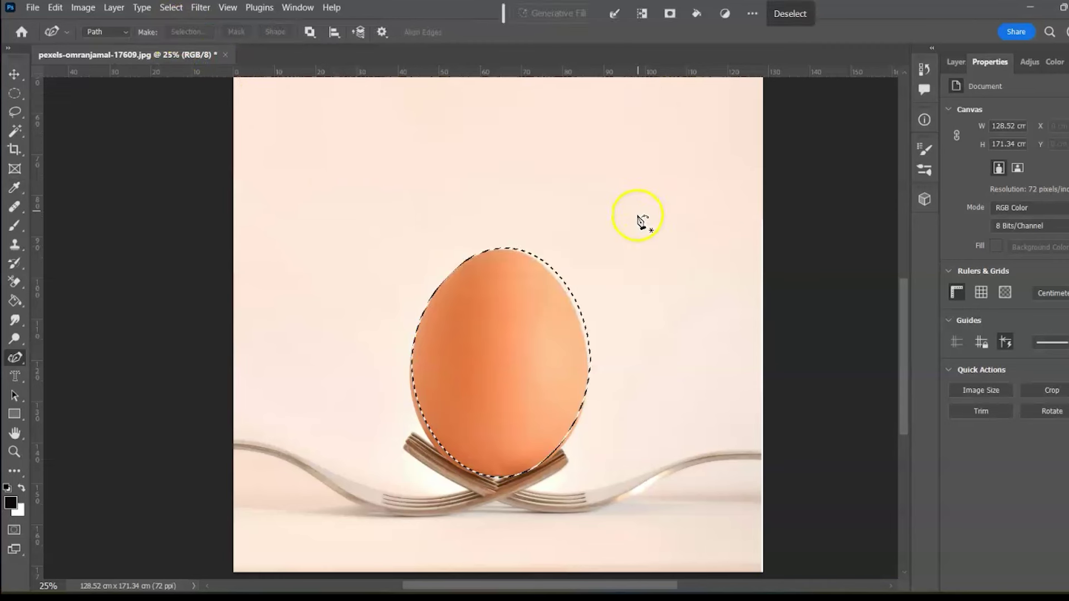
click(791, 13)
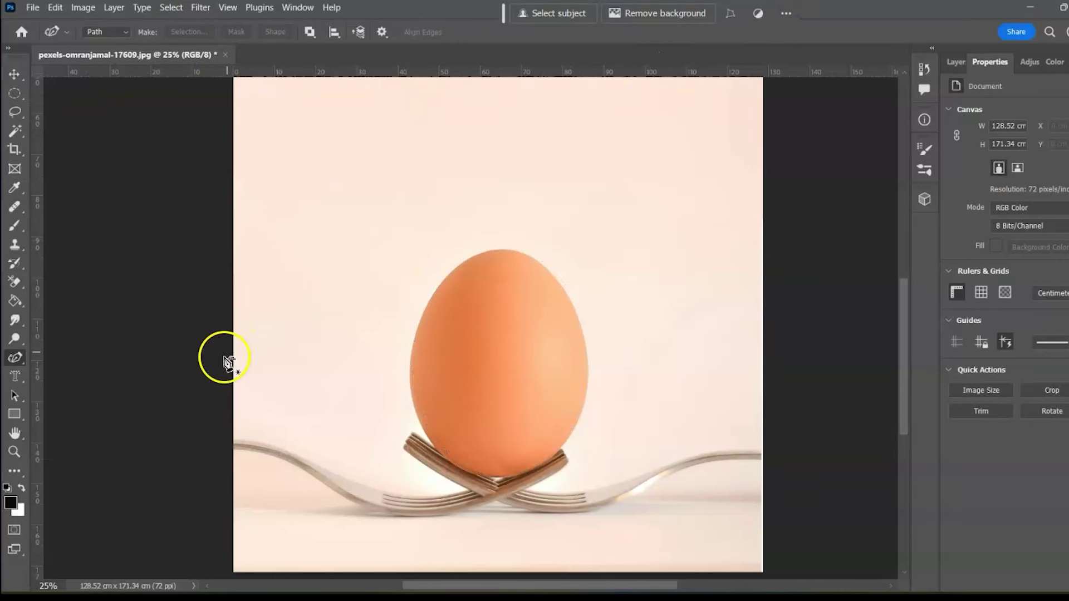
Step: Redraw the closed Curvature Pen path around the egg and move its two side anchor points to fit the shell
click(443, 394)
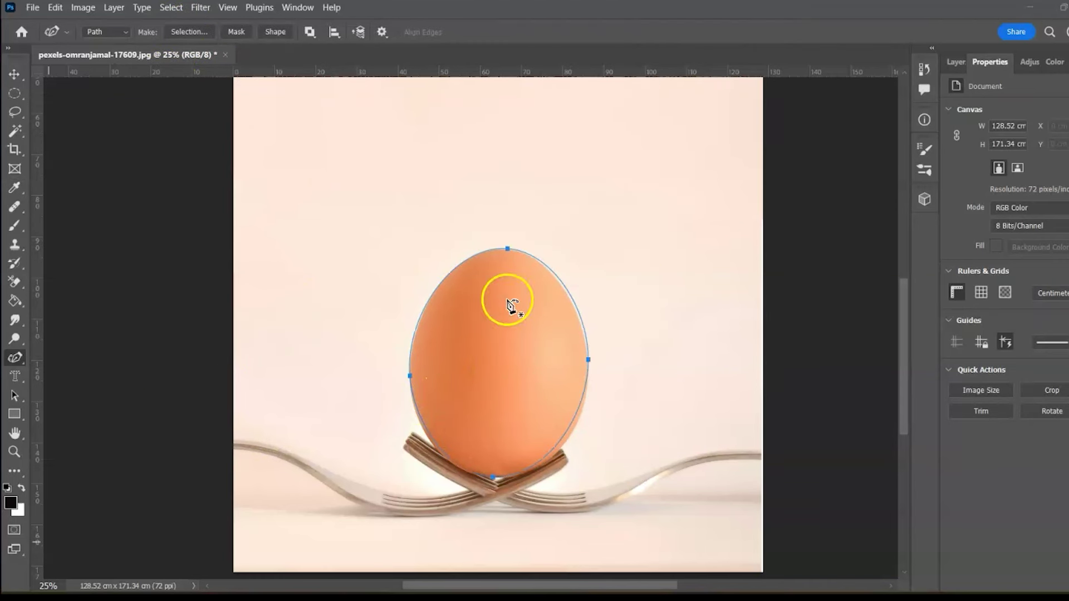
click(590, 360)
drag(599, 359, 577, 365)
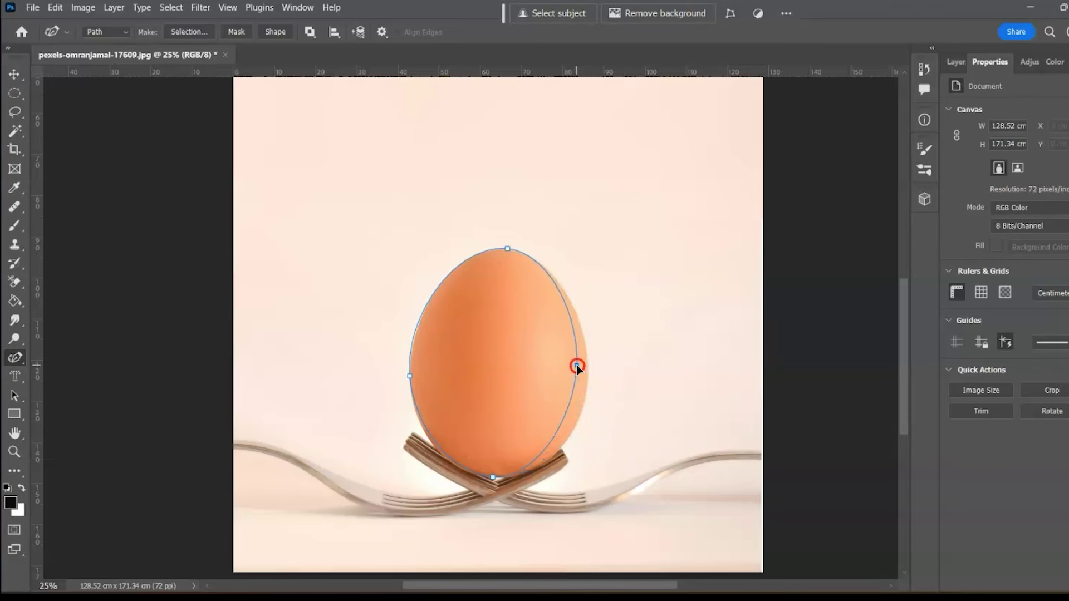
click(410, 377)
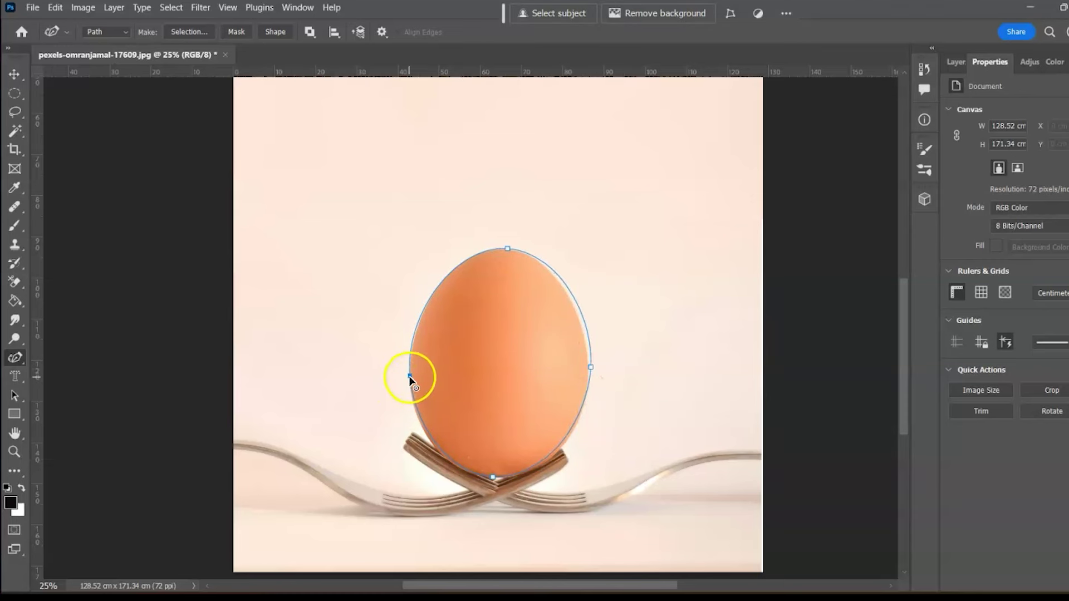
drag(405, 380, 412, 379)
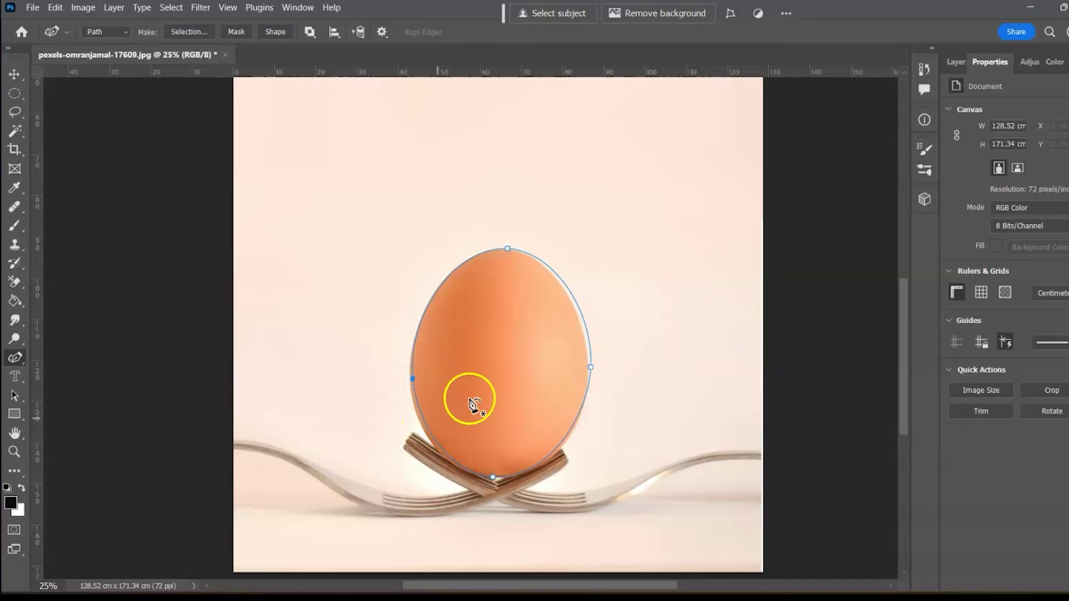
Step: Add anchor points along the egg path with the Add Anchor Point tool
right_click(22, 362)
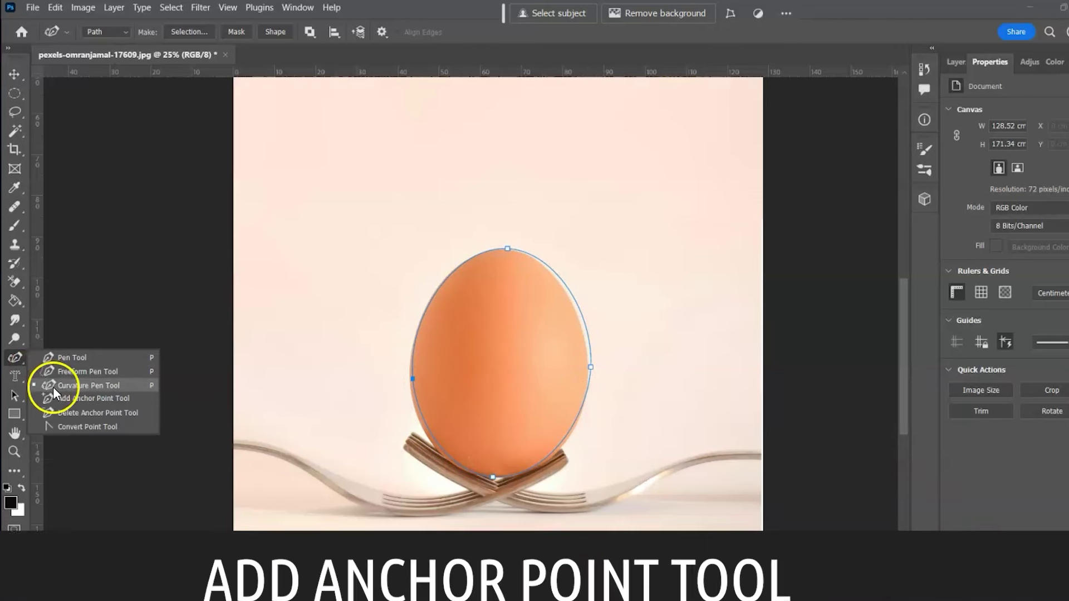
click(53, 399)
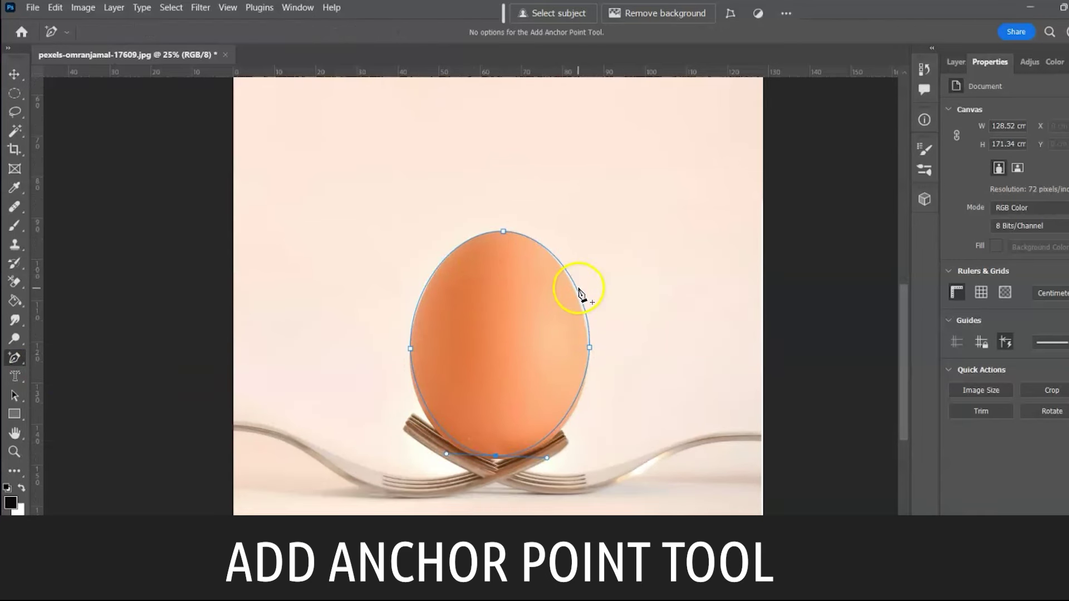
click(573, 406)
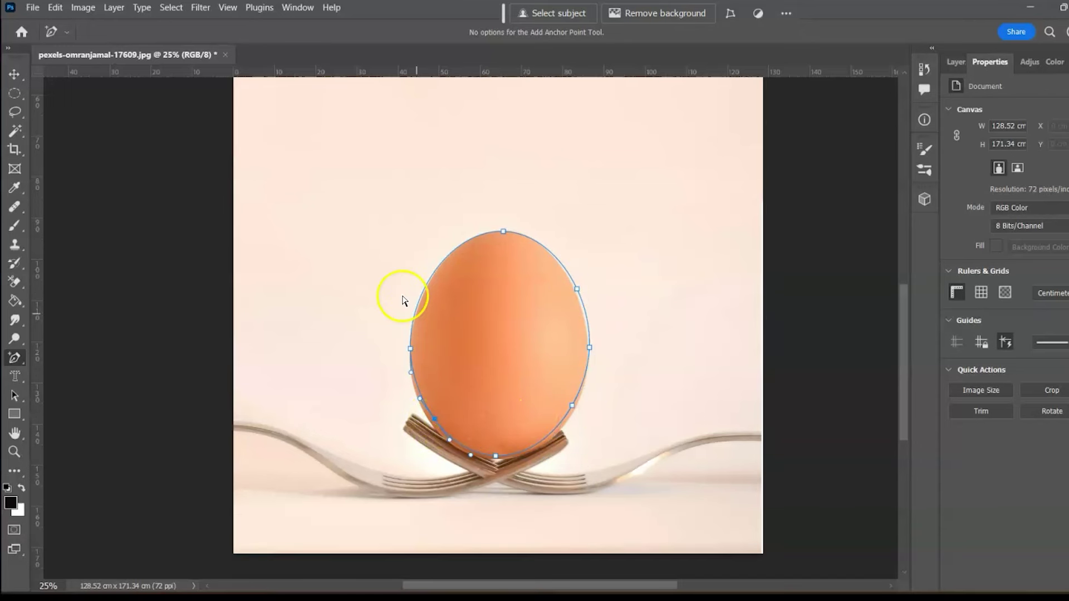
Step: Add an anchor point on the egg path's upper-left curve and adjust its upper-right and bottom anchor points
click(465, 244)
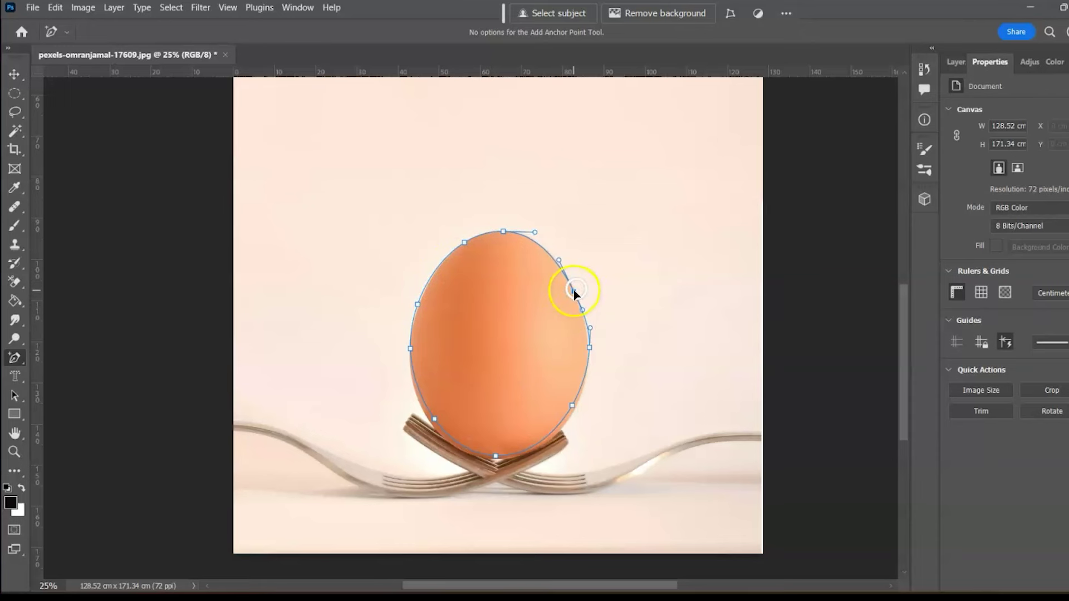
mouse_move(574, 289)
mouse_down()
mouse_move(670, 259)
mouse_move(585, 282)
mouse_up()
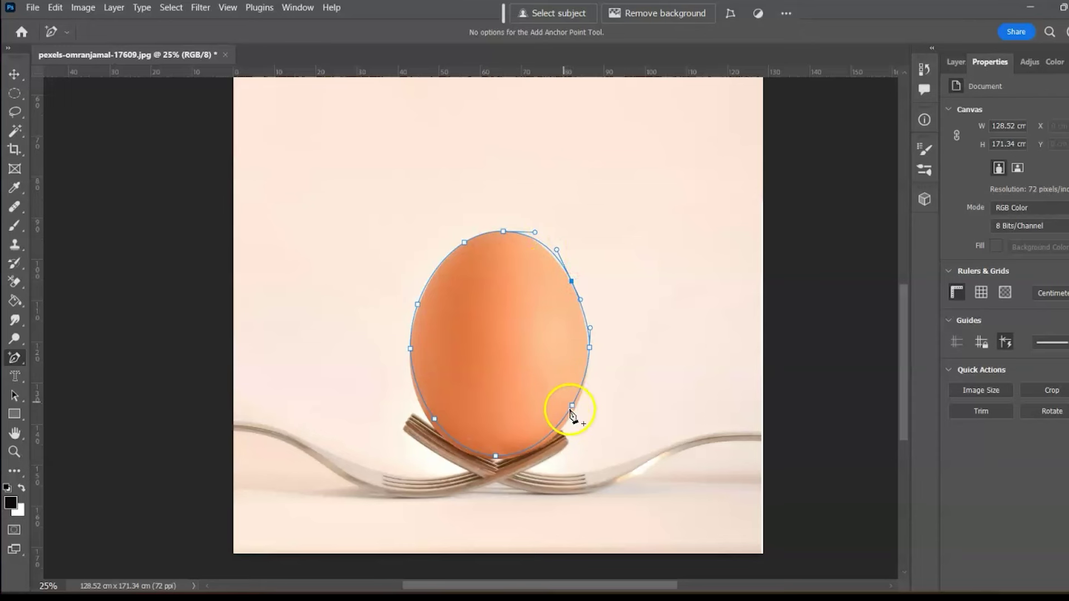
drag(498, 461, 437, 419)
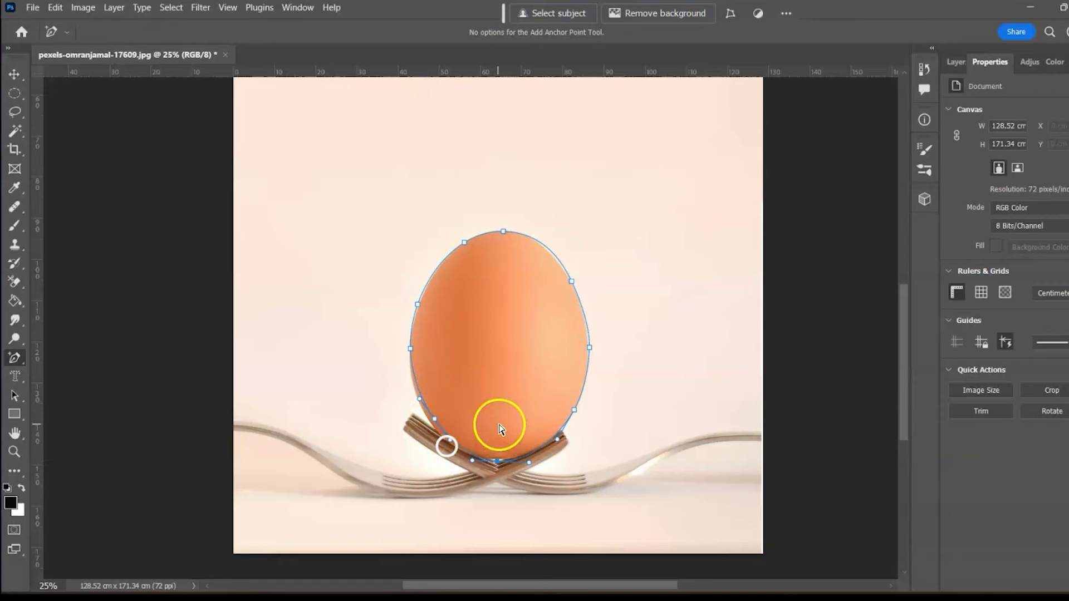
Step: Remove the extra anchor points along the upper-left curve of the egg path with the Delete Anchor Point tool
right_click(15, 359)
click(61, 414)
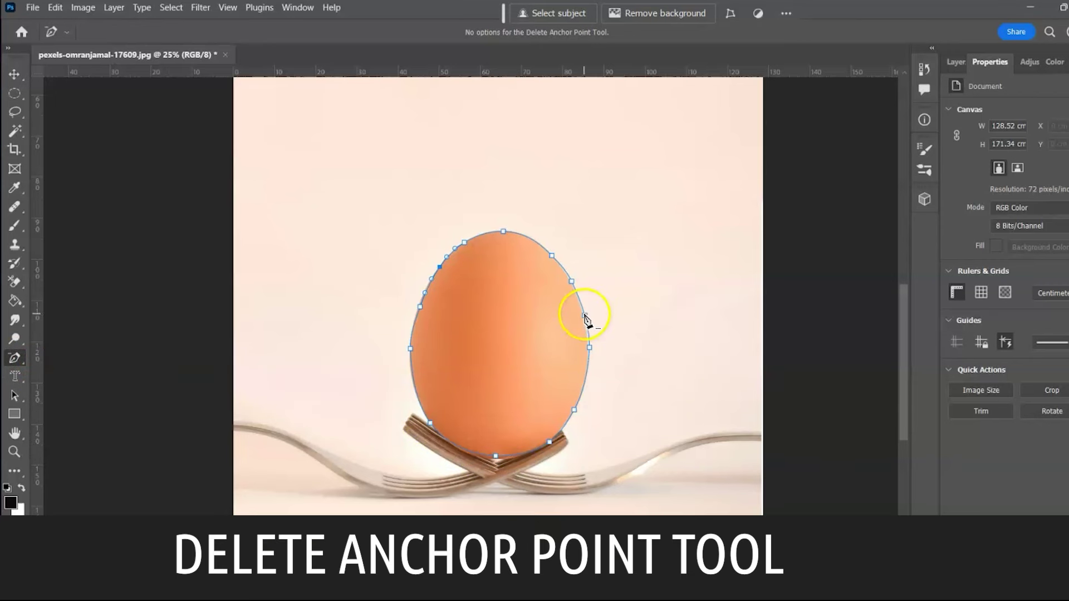
click(424, 292)
click(456, 249)
click(440, 267)
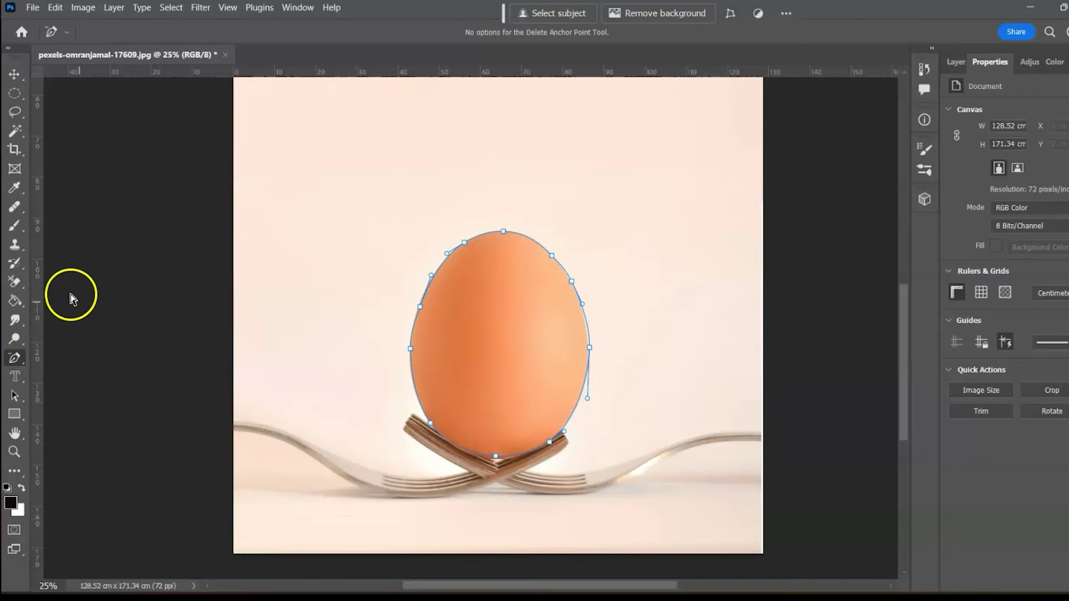
Step: Convert the egg path into a selection from the Curvature Pen tool's options
right_click(15, 359)
click(53, 386)
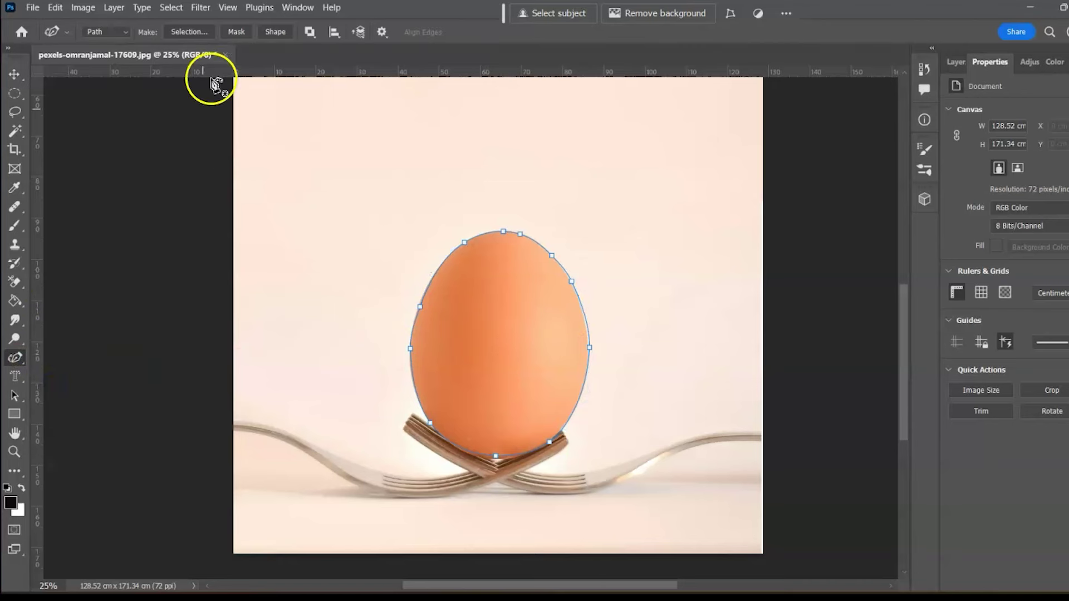
click(186, 34)
click(635, 152)
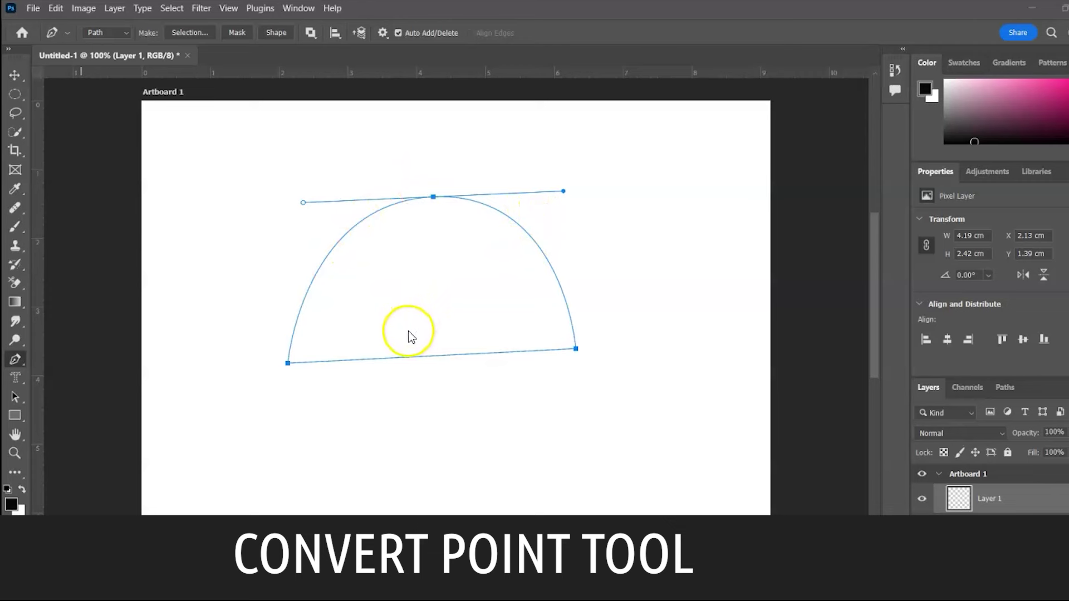
Step: Convert the top smooth point of the dome-shaped path into a corner with the Convert Point tool
right_click(21, 364)
click(51, 427)
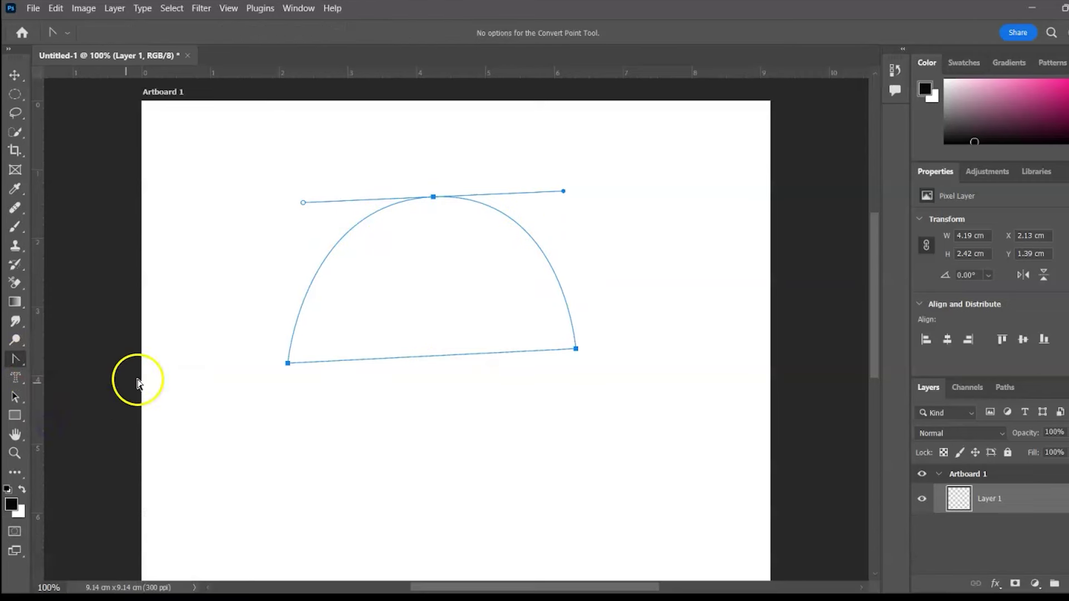
click(433, 197)
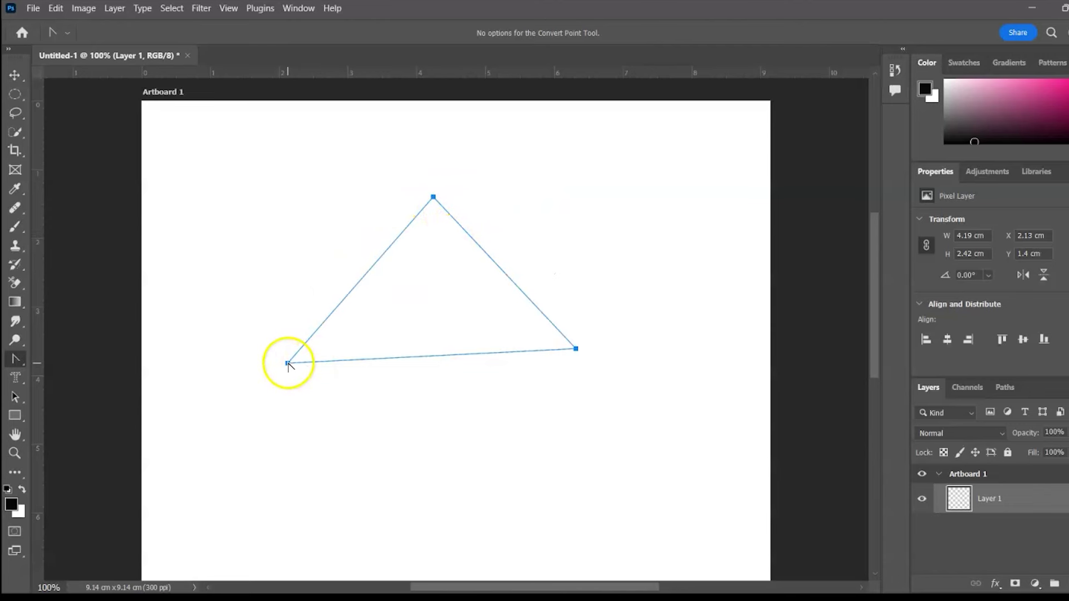
Step: Try pulling curve handles out of the path's two base corner points, and undo both changes
drag(288, 363, 234, 246)
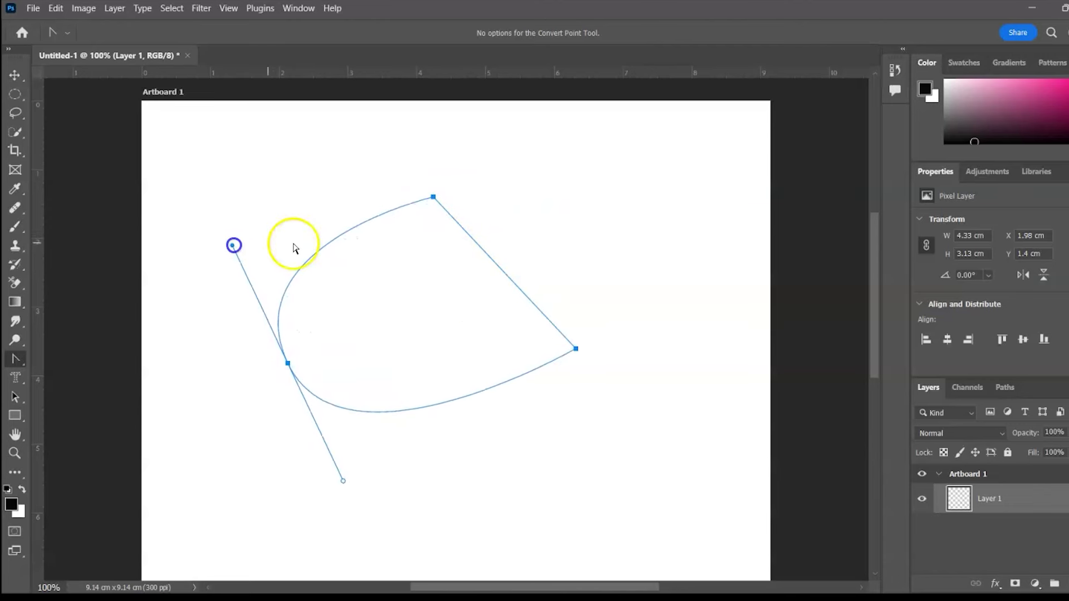
drag(576, 349, 548, 477)
key(ctrl+z)
key(ctrl+z)
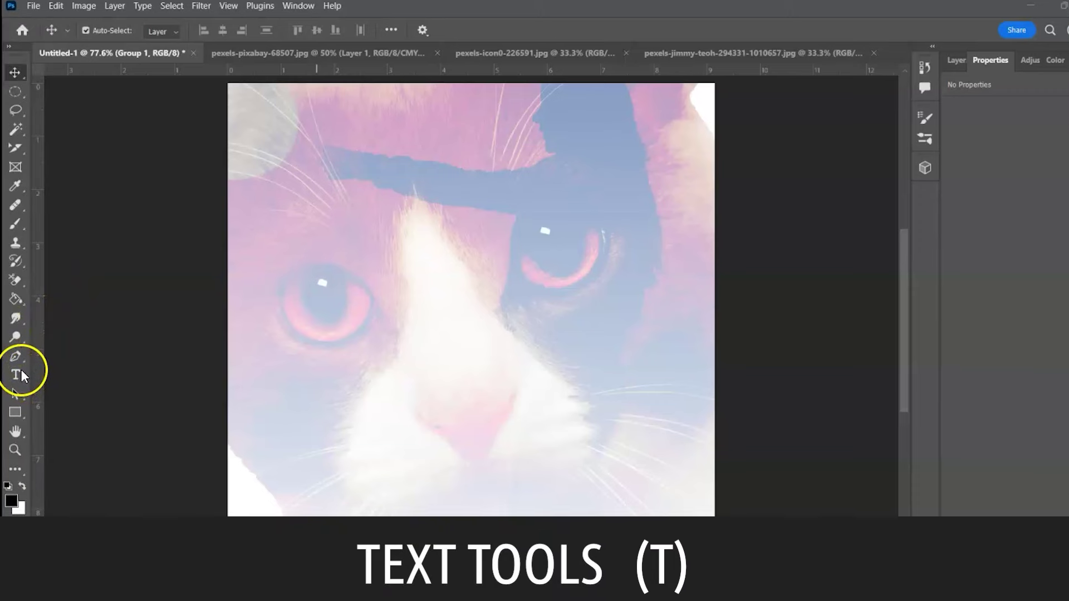
Step: Place a horizontal text line over the cat image and set its font size to 47 pt
click(16, 376)
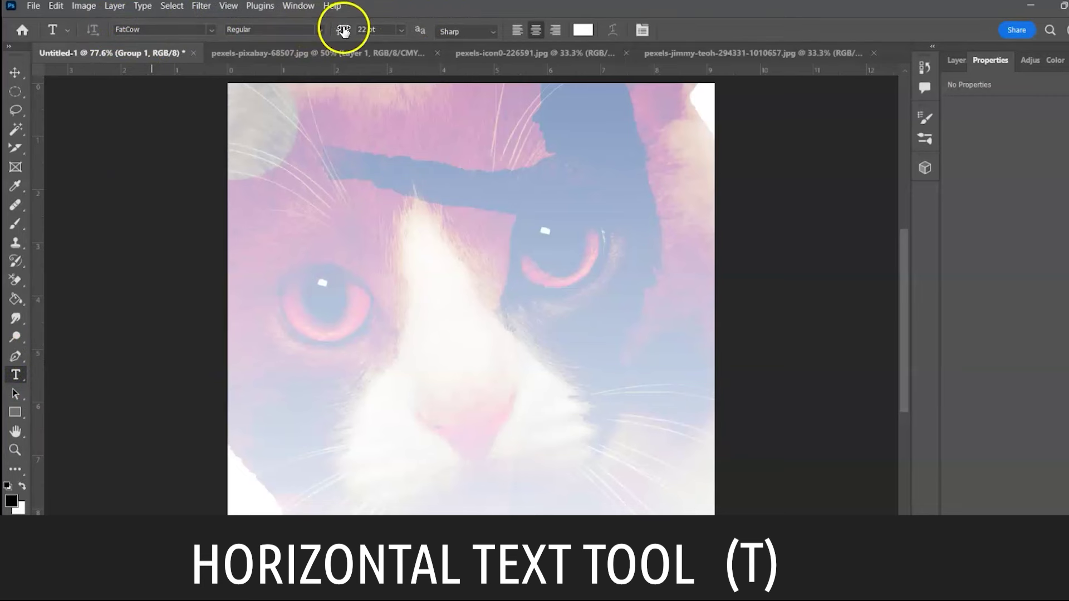
click(371, 316)
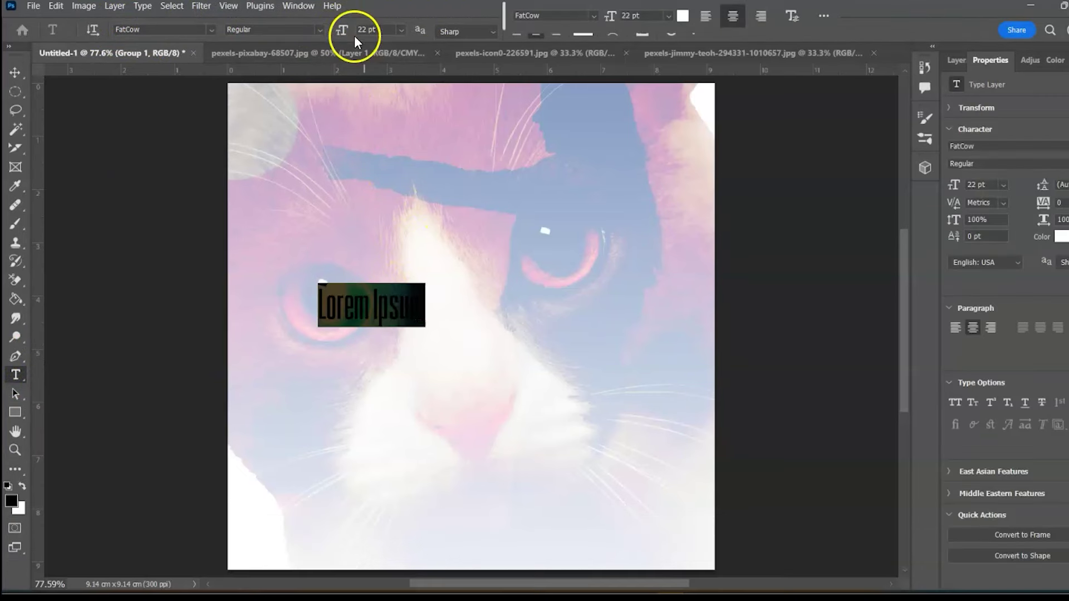
drag(353, 28, 361, 31)
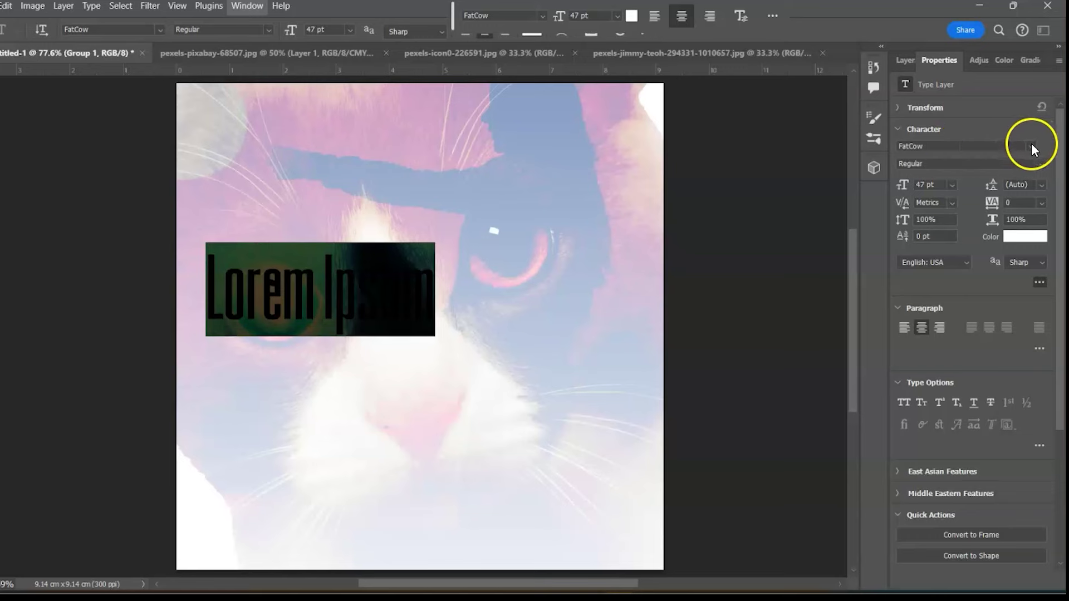
Step: Look through the installed fonts and their class filters for the selected text, keeping FatCow
click(1031, 146)
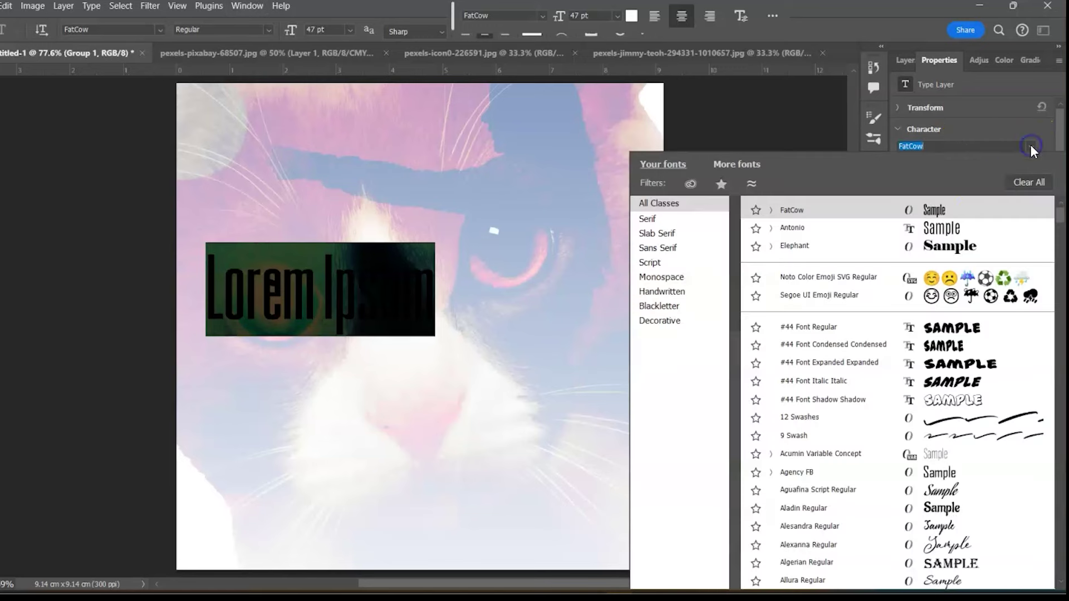
click(800, 212)
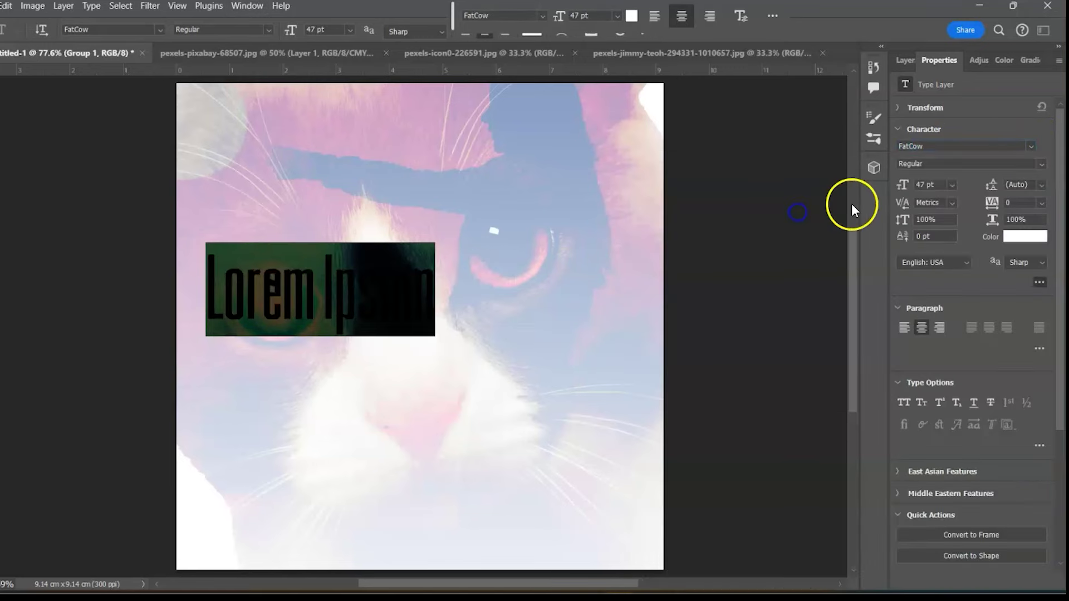
click(1031, 146)
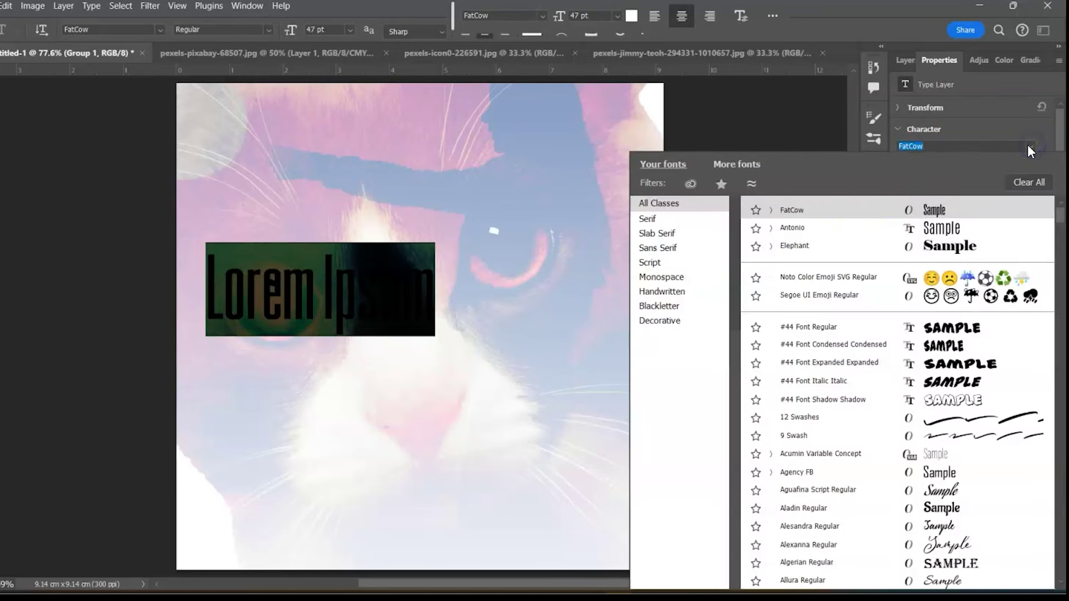
click(657, 221)
click(661, 238)
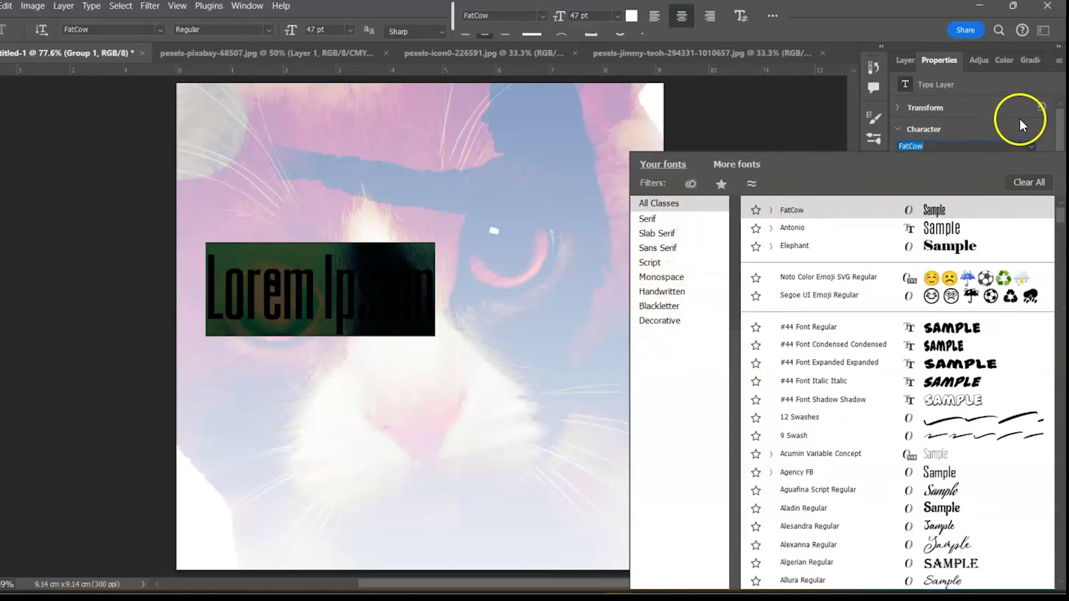
click(1005, 124)
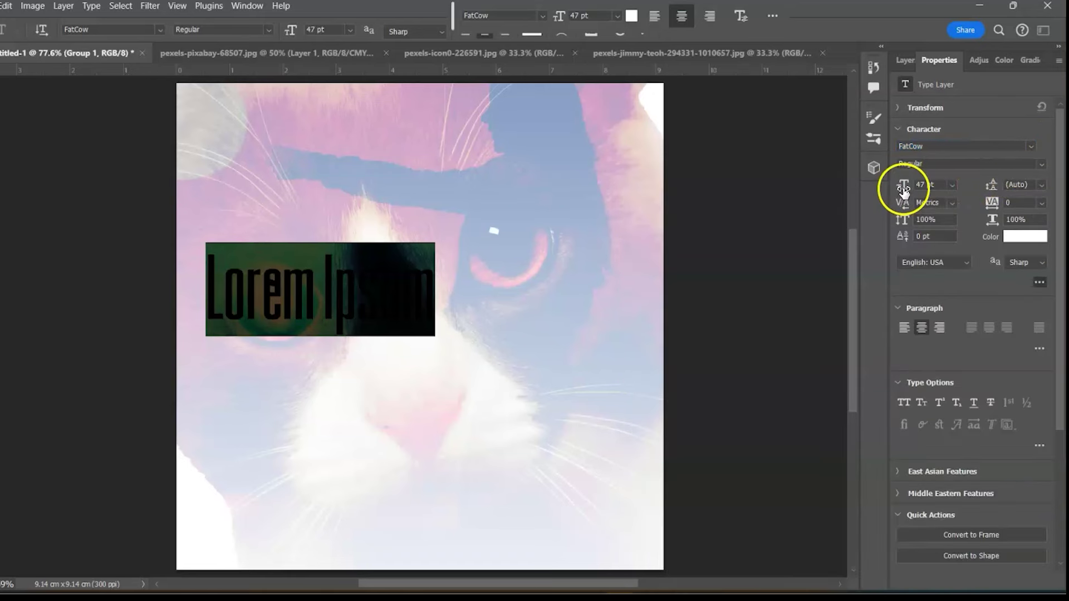
Step: Set the Lorem Ipsum text's font size to 36 pt and commit the text
mouse_move(902, 189)
mouse_down()
mouse_move(921, 185)
mouse_move(905, 186)
mouse_up()
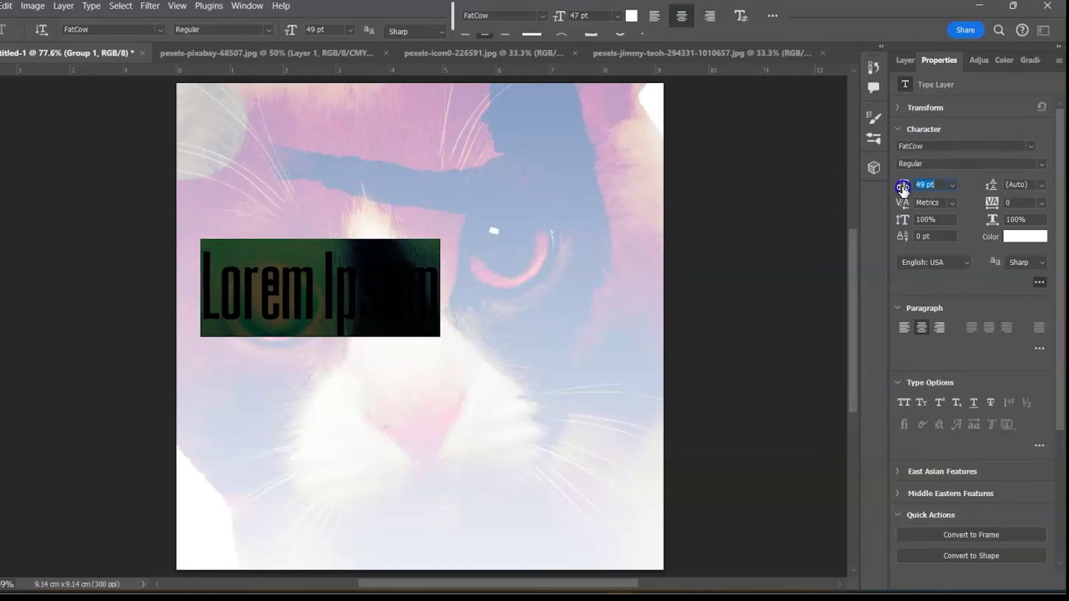
click(952, 185)
click(940, 353)
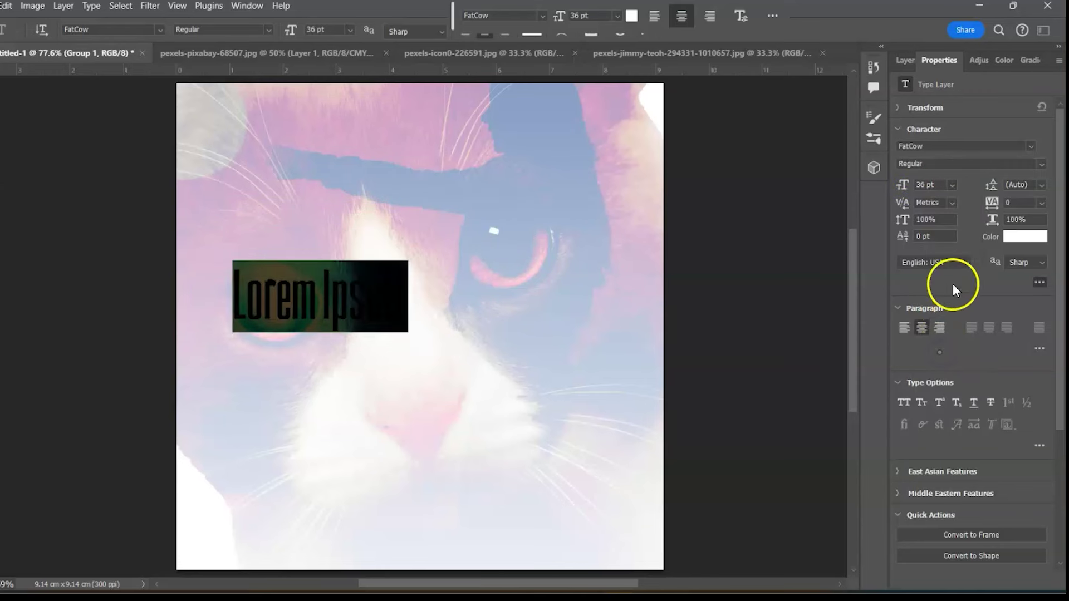
click(88, 100)
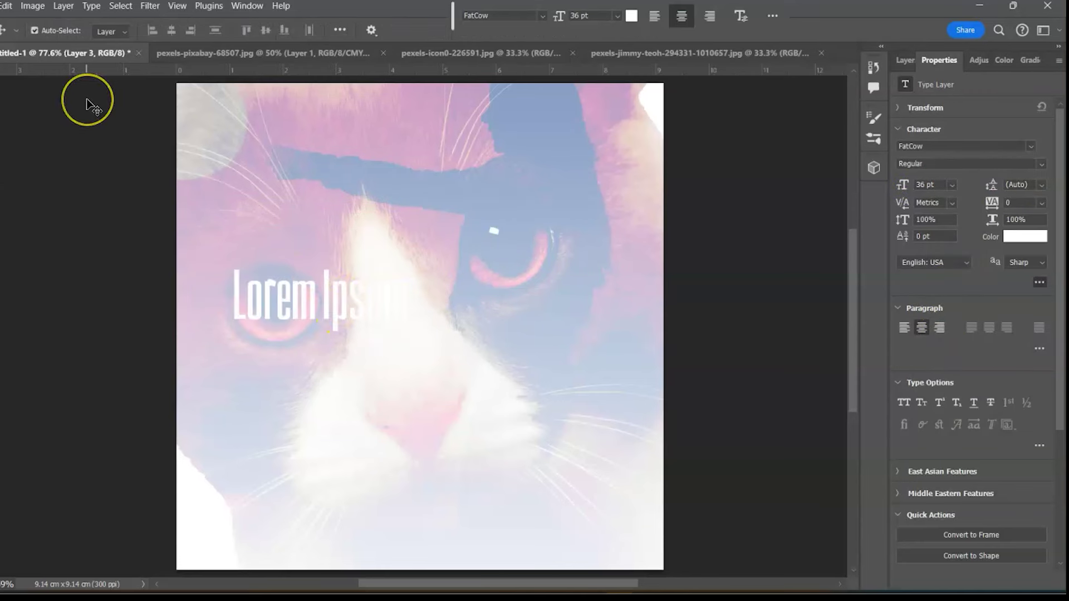
Step: Change the Lorem Ipsum text color to bright red
key(ctrl)
click(1026, 236)
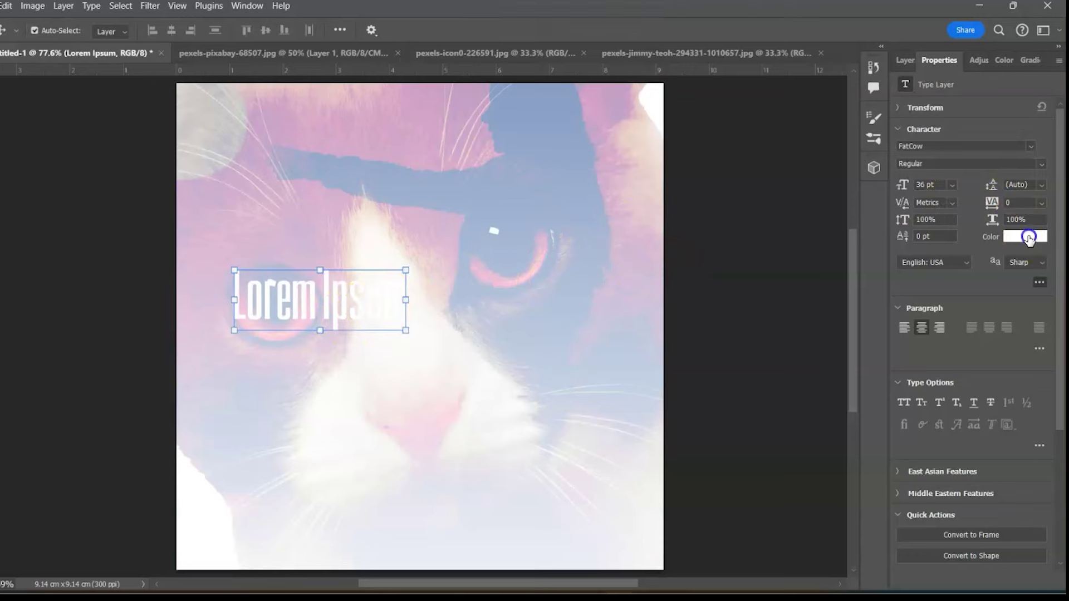
drag(690, 275, 814, 269)
key(Return)
Step: Replace the Lorem Ipsum placeholder with the text CAT-MAGINATION
double_click(367, 277)
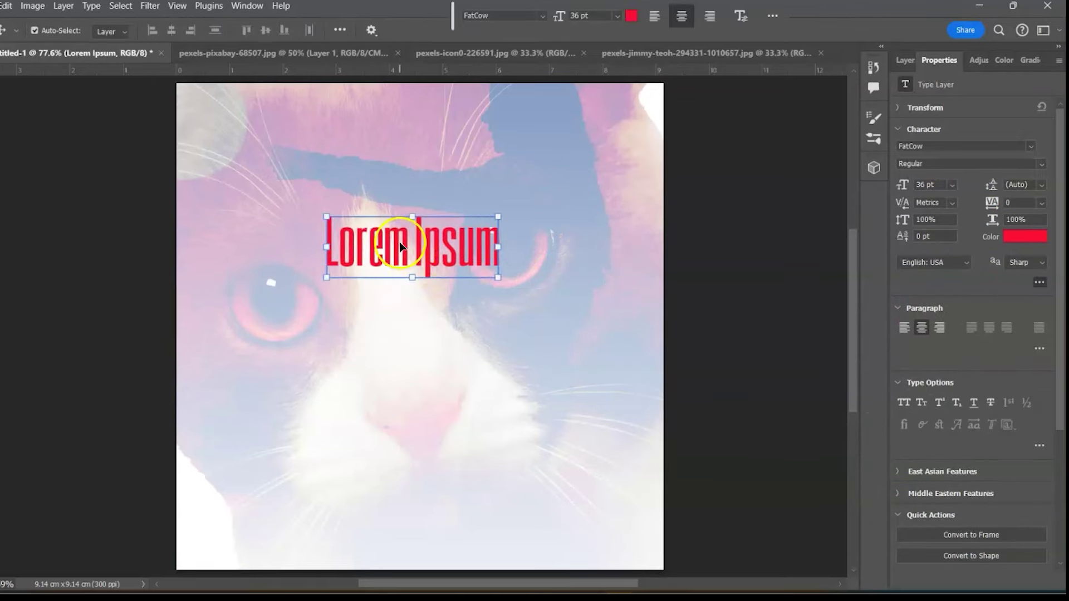
key(ctrl+a)
text(CAT-MAGINATION)
key(ctrl+Return)
Step: Duplicate the CAT-MAGINATION text twice, stacking the copies directly below the original
key(v)
drag(401, 246, 415, 300)
drag(415, 304, 415, 361)
Step: Change the color of the middle CAT-MAGINATION line to dark yellow
click(442, 303)
click(1009, 236)
click(834, 415)
drag(802, 279, 802, 314)
click(963, 259)
Step: Change the color of the lowest CAT-MAGINATION line to black
click(409, 362)
click(1029, 236)
click(802, 449)
click(949, 262)
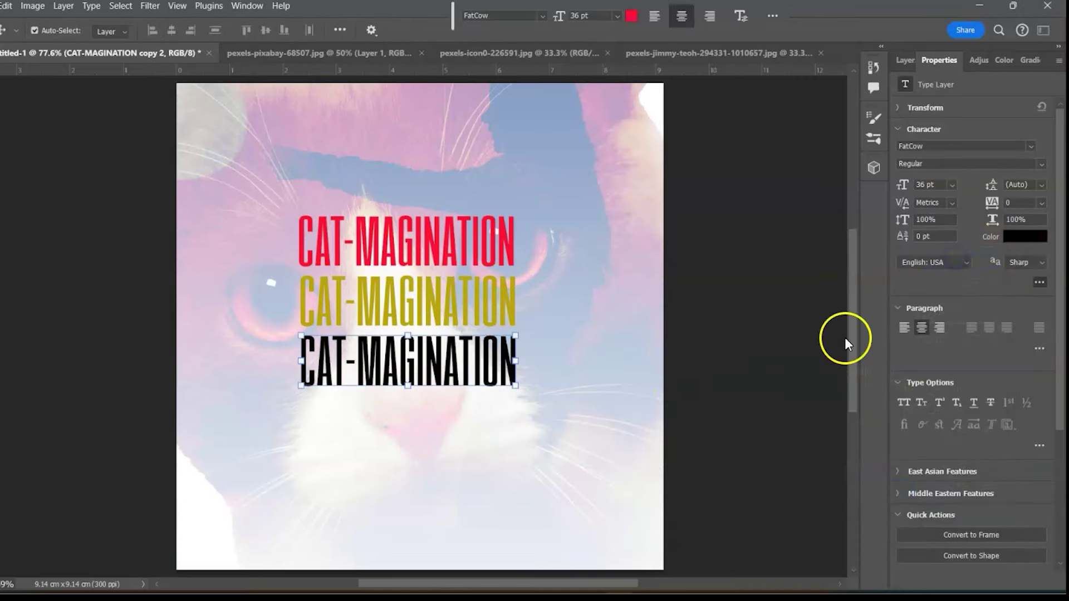
Step: View the additional character options for the red CAT-MAGINATION line and deselect the text layer
click(430, 246)
click(1039, 283)
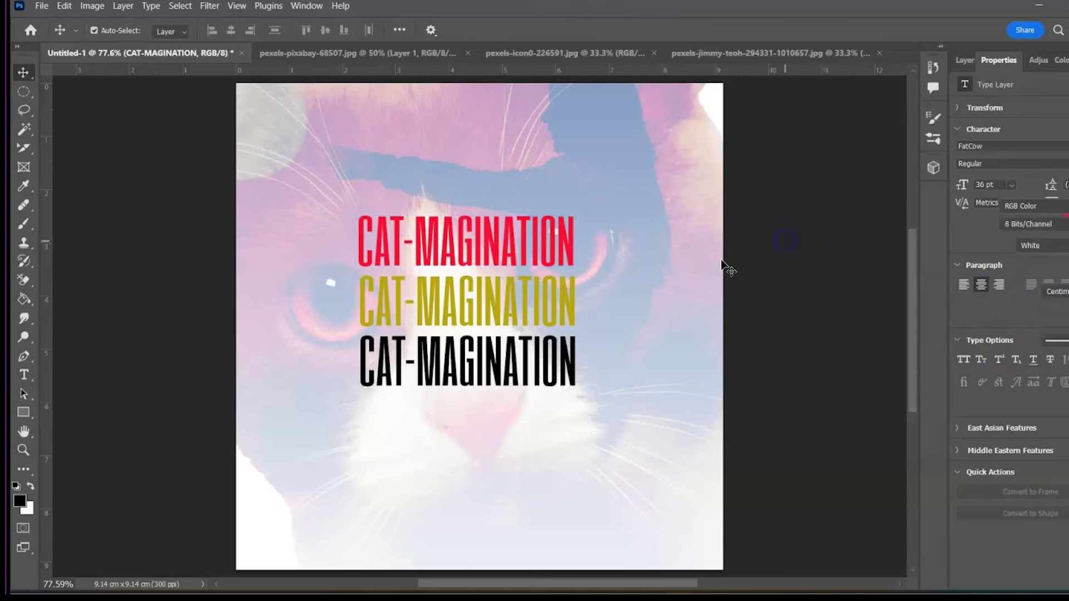
click(668, 267)
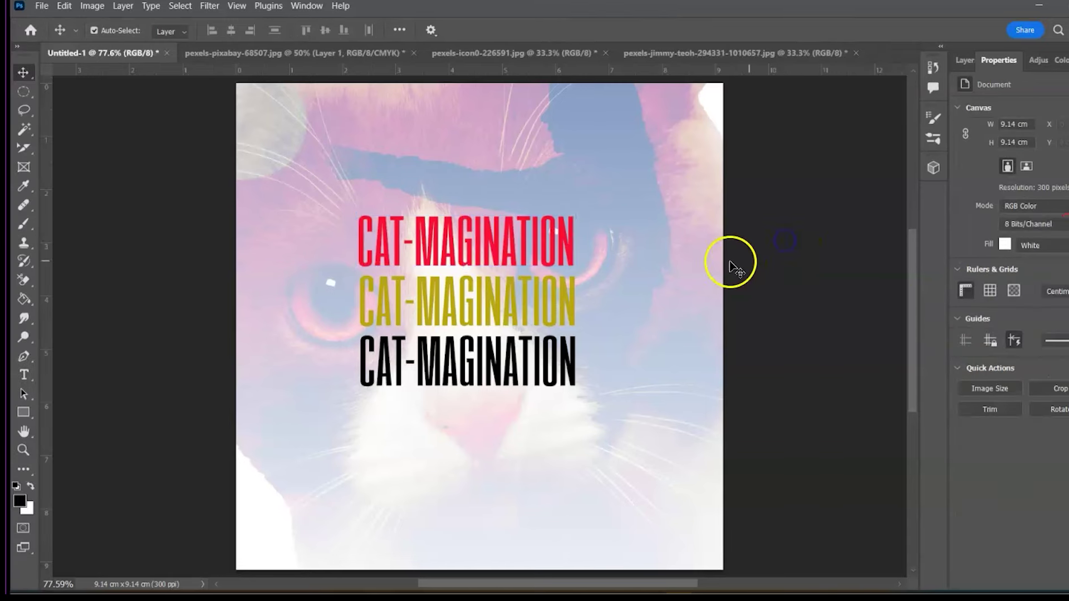
Step: Place vertical text beside the red CAT-MAGINATION line with the Vertical Type tool and set its size to 60 pt
key(shift+t)
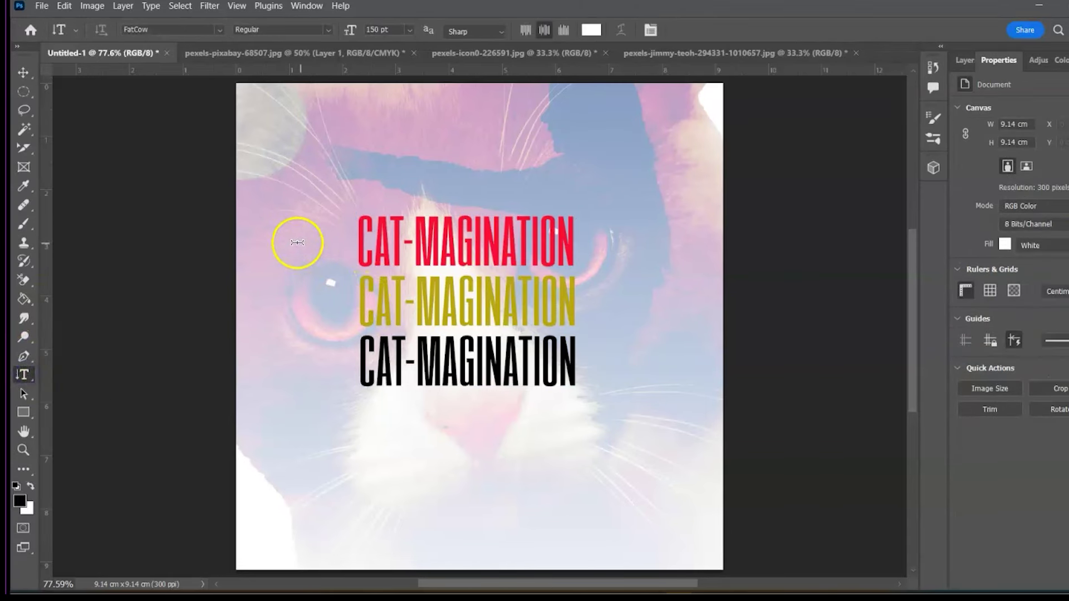
click(303, 239)
drag(353, 32, 315, 47)
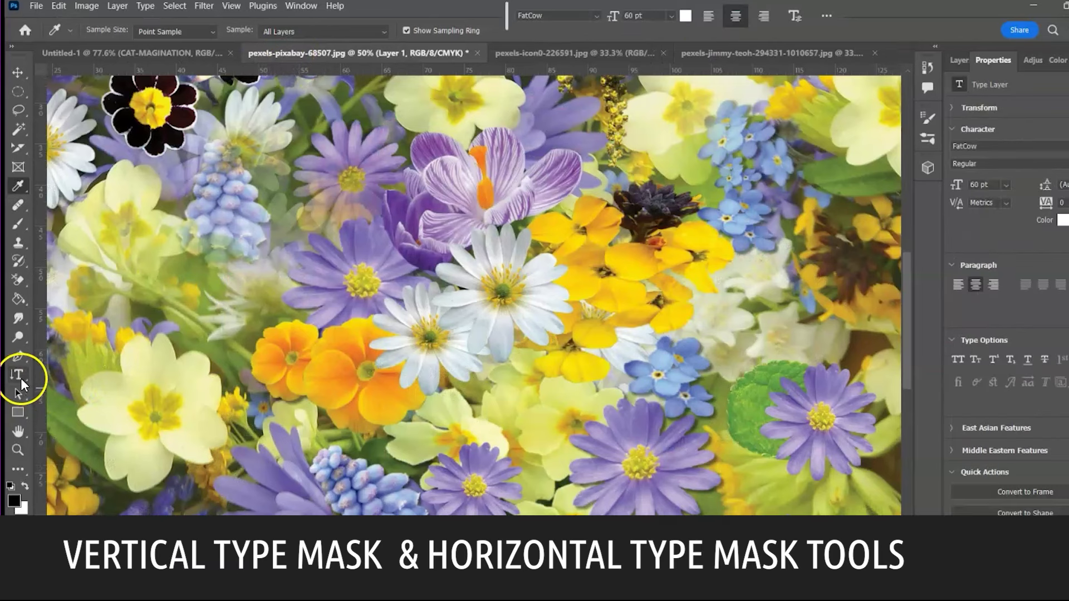
Step: Start a Horizontal Type Mask text over the flower image and set its font size to 242 pt
right_click(20, 377)
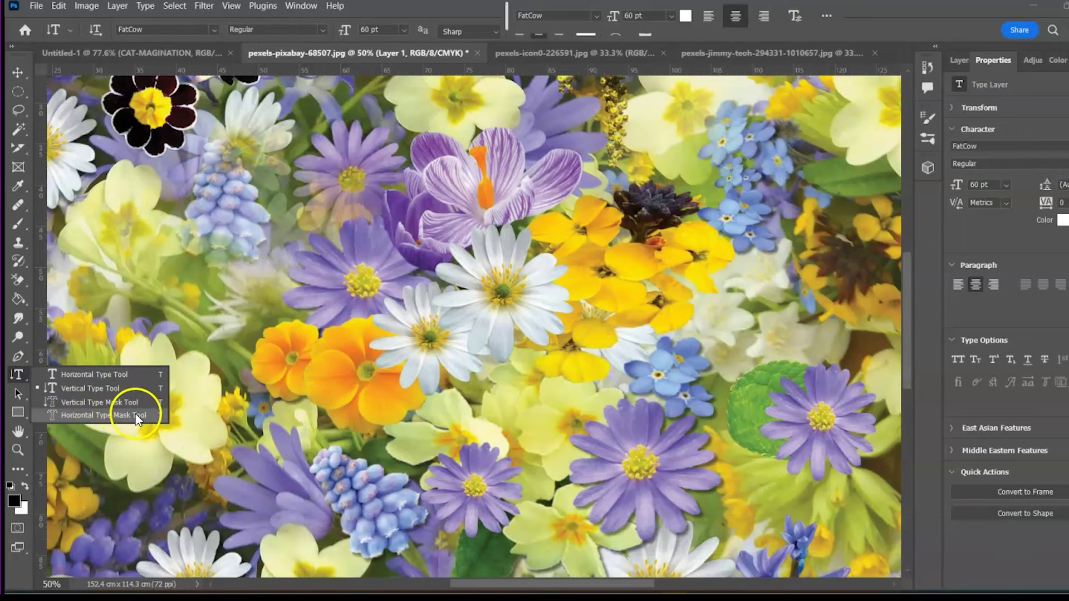
click(109, 416)
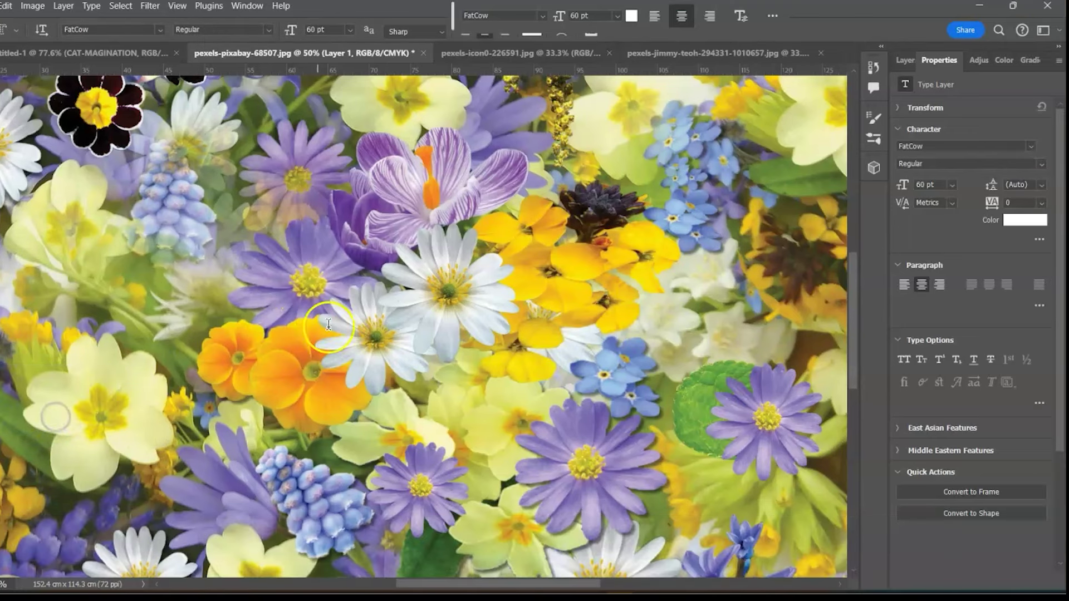
click(314, 320)
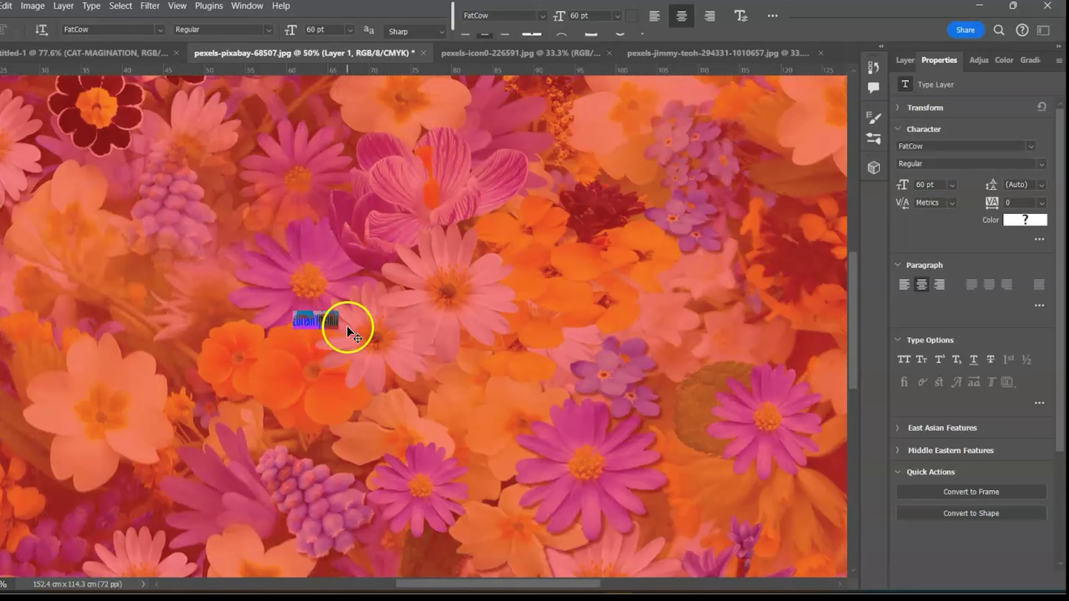
drag(290, 29, 346, 22)
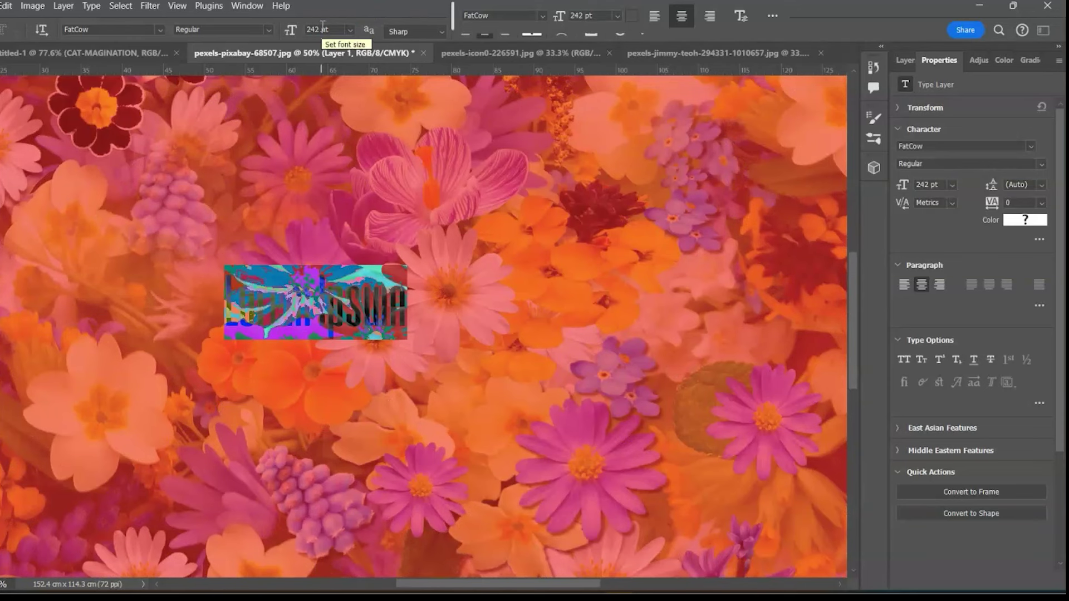
Step: Enter MY GARDEN as the mask text, commit it as a selection and apply it as a layer mask on Layer 1
text(MY GARDEN)
key(ctrl+Return)
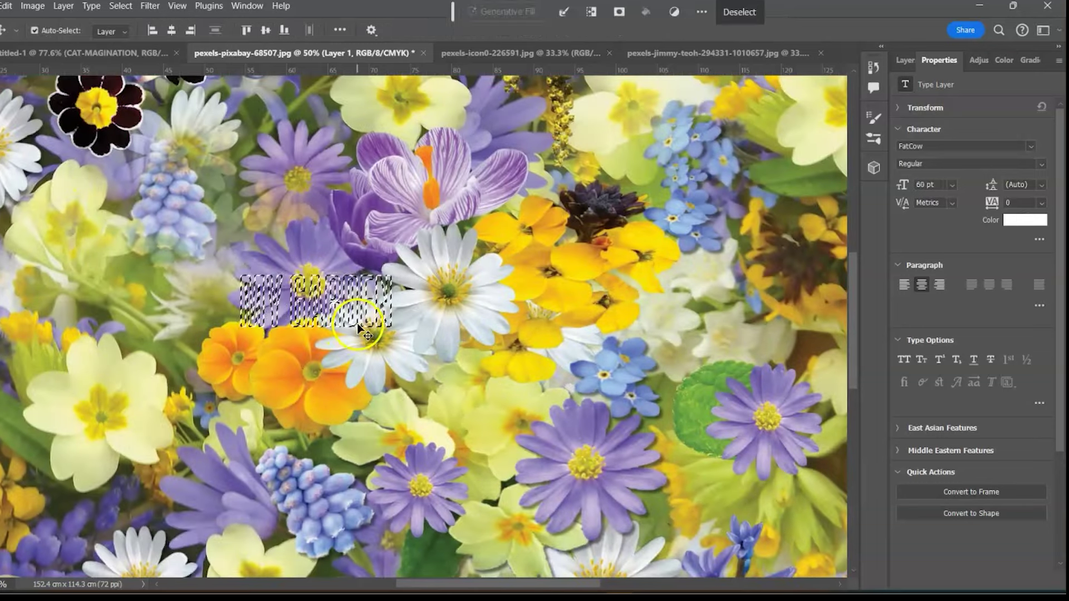
click(960, 579)
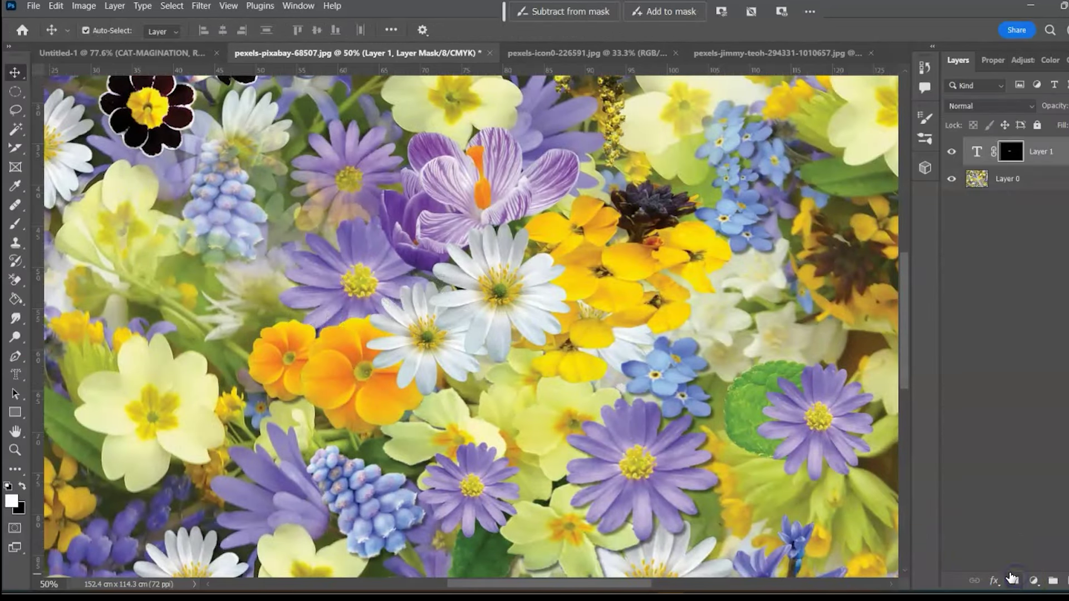
Step: Undo the layer mask on Layer 1 and apply the MY GARDEN selection as a mask on Layer 0 instead
key(ctrl+z)
click(998, 177)
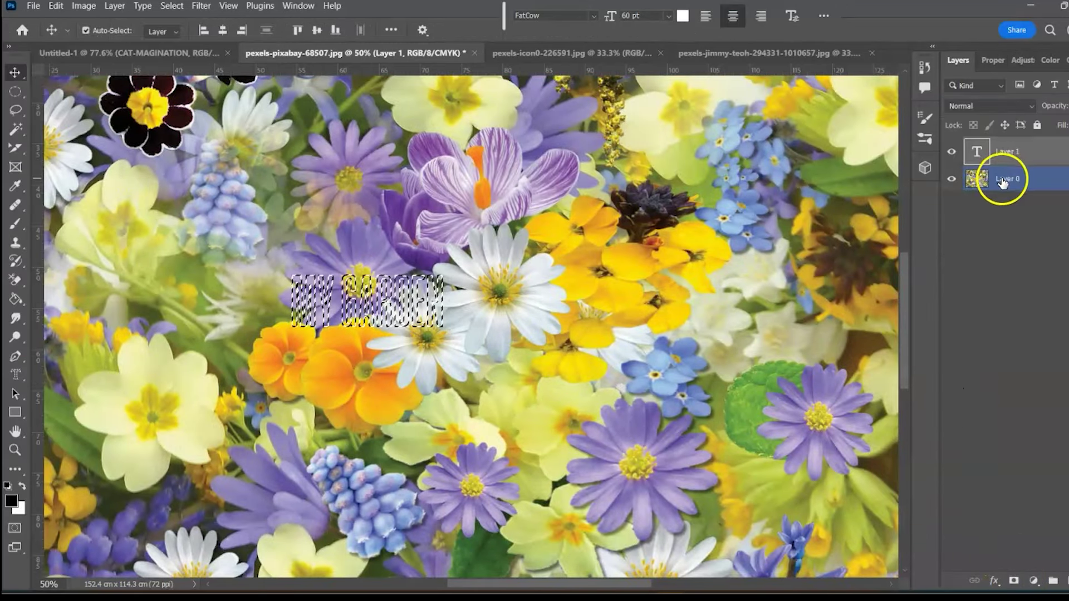
click(1014, 581)
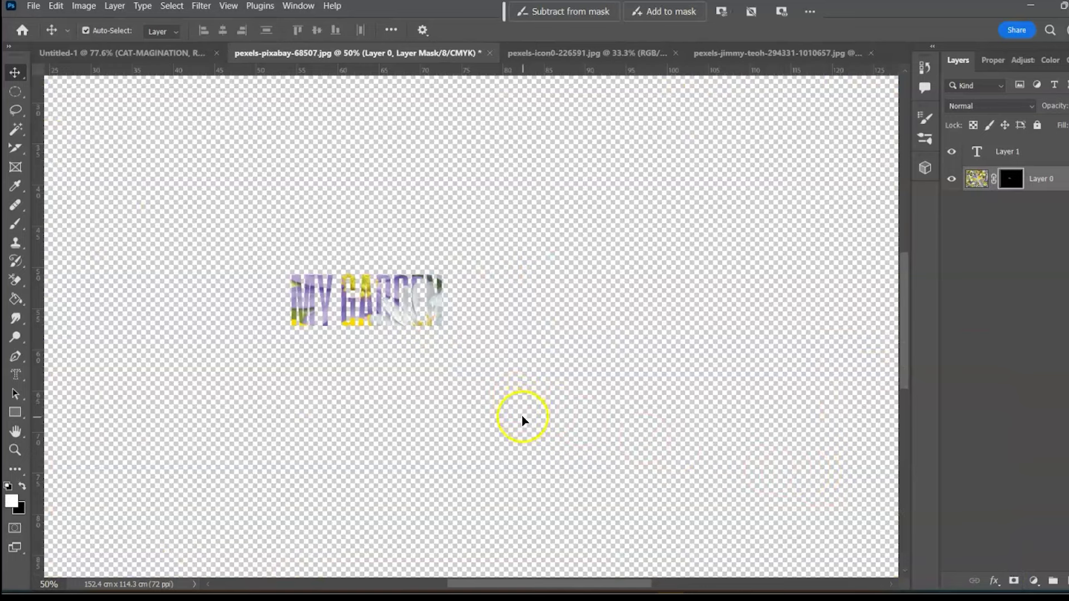
key(ctrl+plus)
key(ctrl+plus)
drag(495, 382, 573, 456)
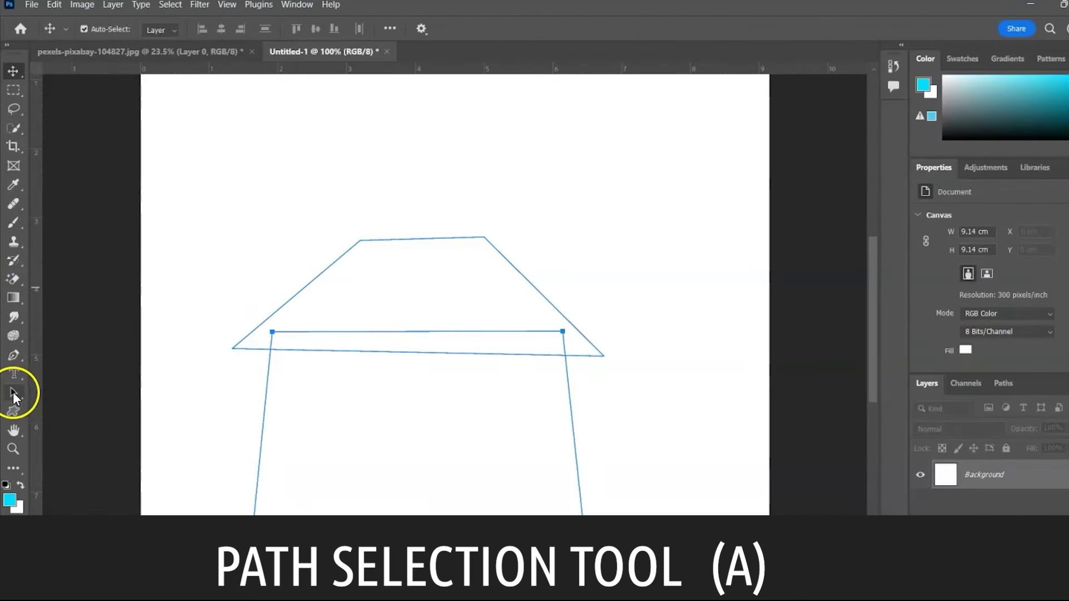
Step: Reposition the house's roof and wall paths as whole shapes with the Path Selection tool so the roof sits on the walls
click(14, 393)
click(25, 396)
drag(399, 250, 406, 224)
mouse_move(262, 422)
mouse_down()
mouse_move(313, 439)
mouse_move(275, 416)
mouse_up()
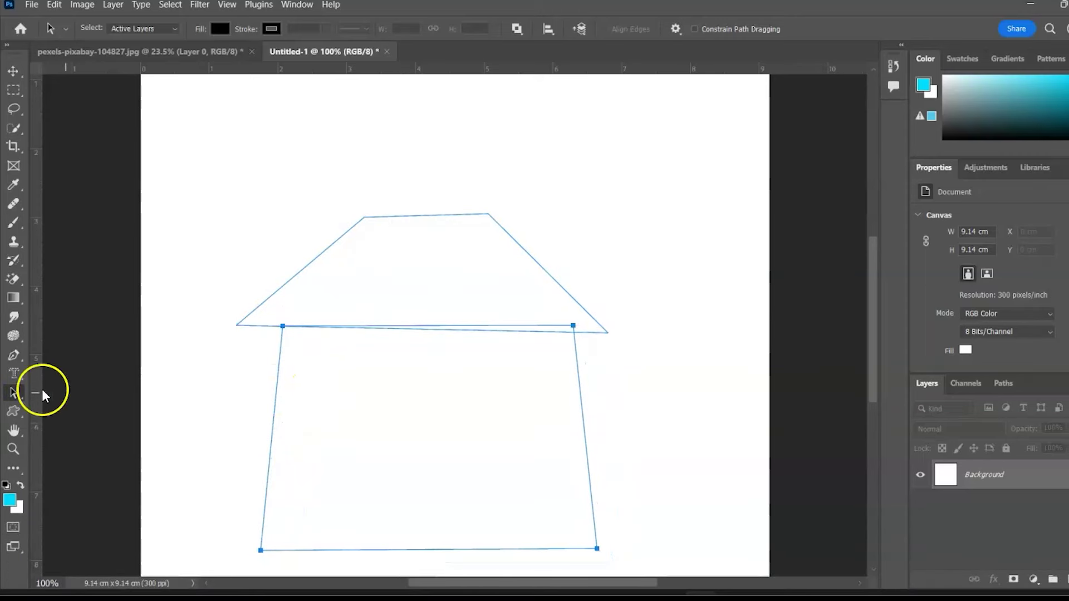
Step: Move the four corner anchor points of the wall path outward with the Direct Selection tool, aligning its upper corners with the roof's base
click(15, 394)
click(50, 410)
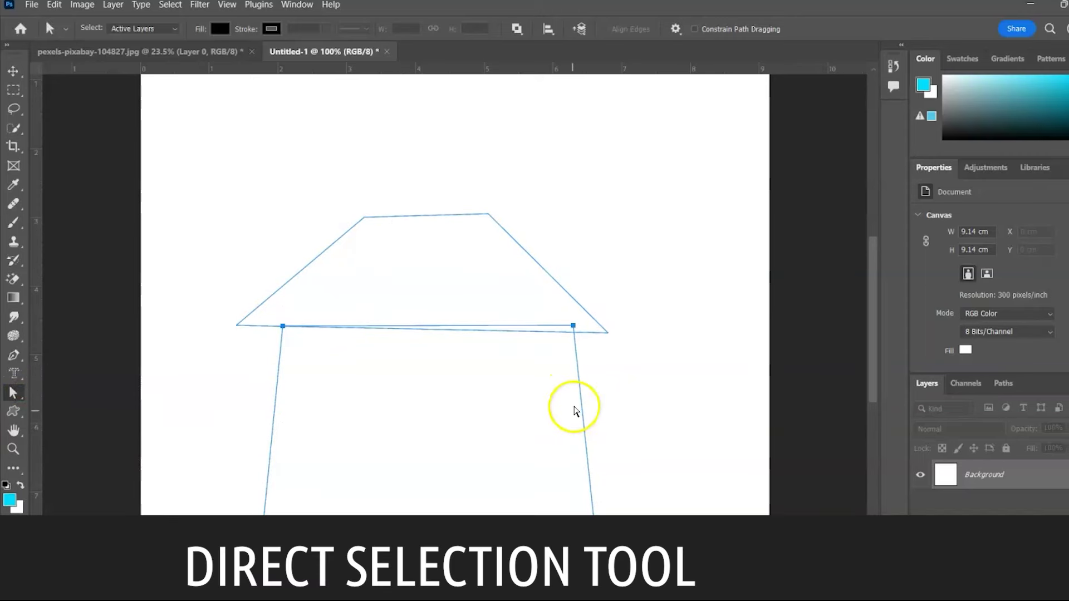
drag(574, 327, 595, 335)
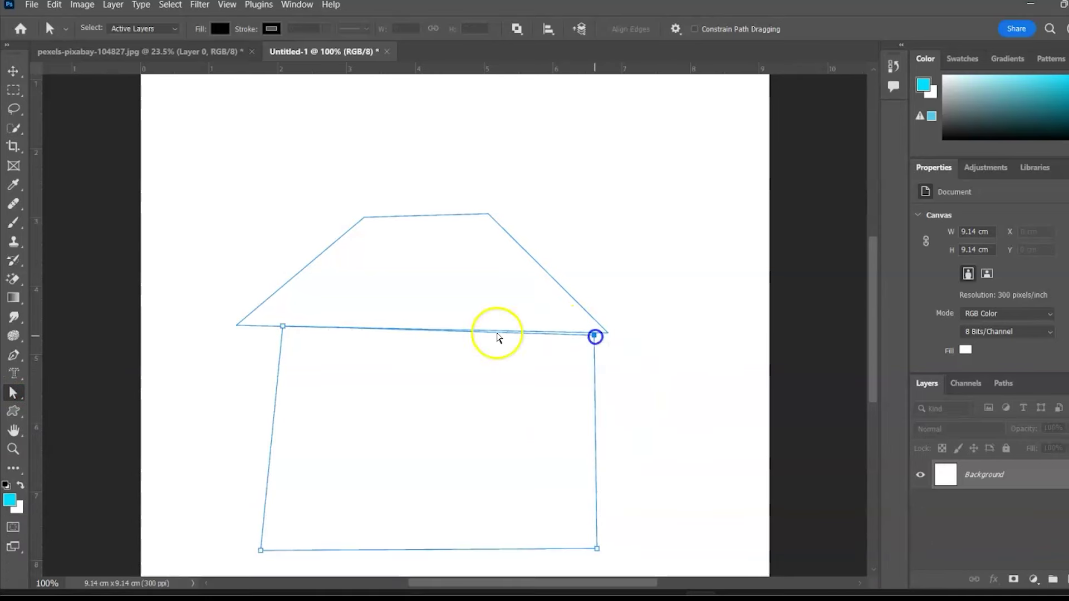
drag(282, 328, 251, 327)
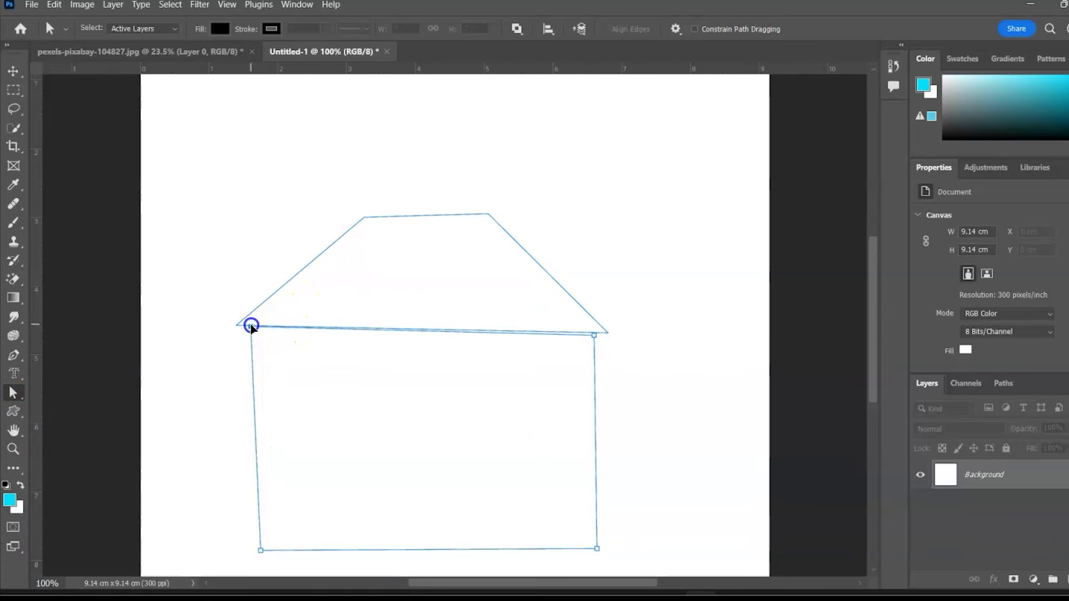
drag(261, 551, 239, 549)
drag(597, 549, 607, 550)
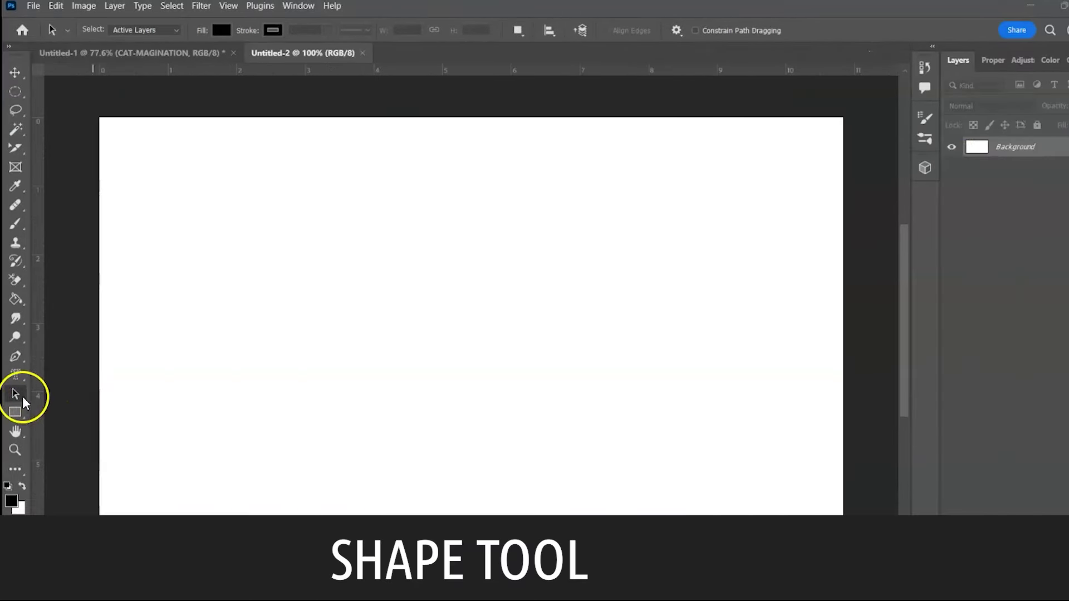
Step: Draw a square of about 126 px with the Rectangle tool and fill it with the recent pink-violet colour
click(15, 413)
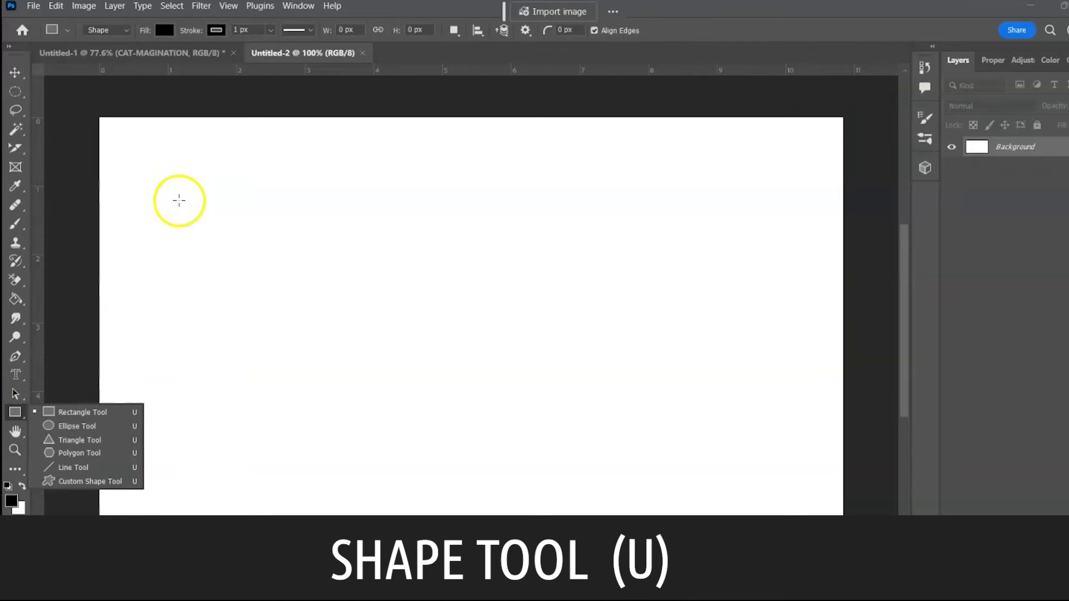
click(112, 412)
drag(210, 191, 284, 266)
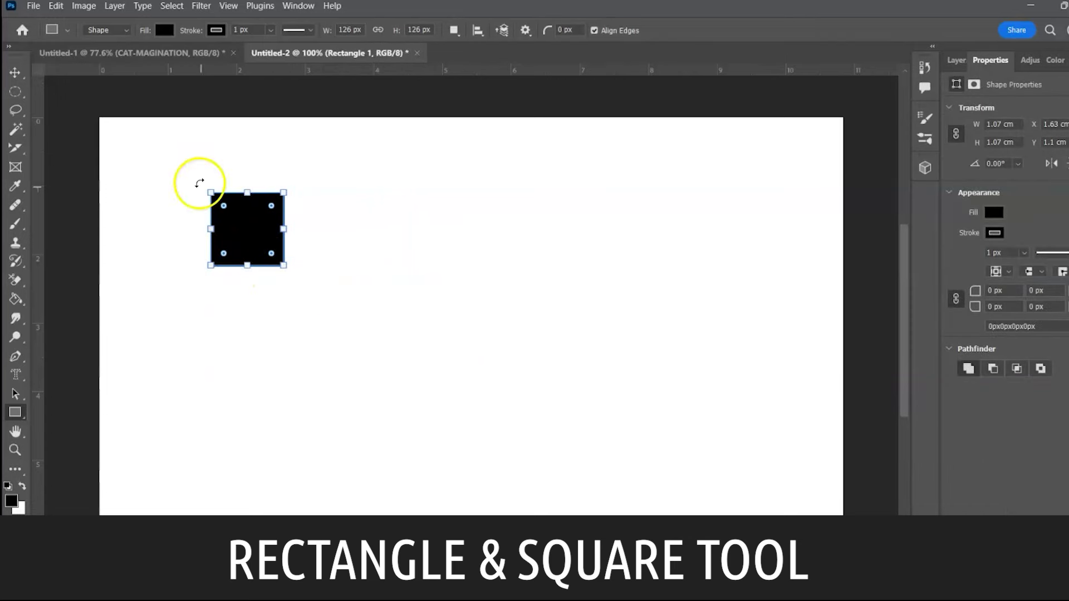
click(165, 31)
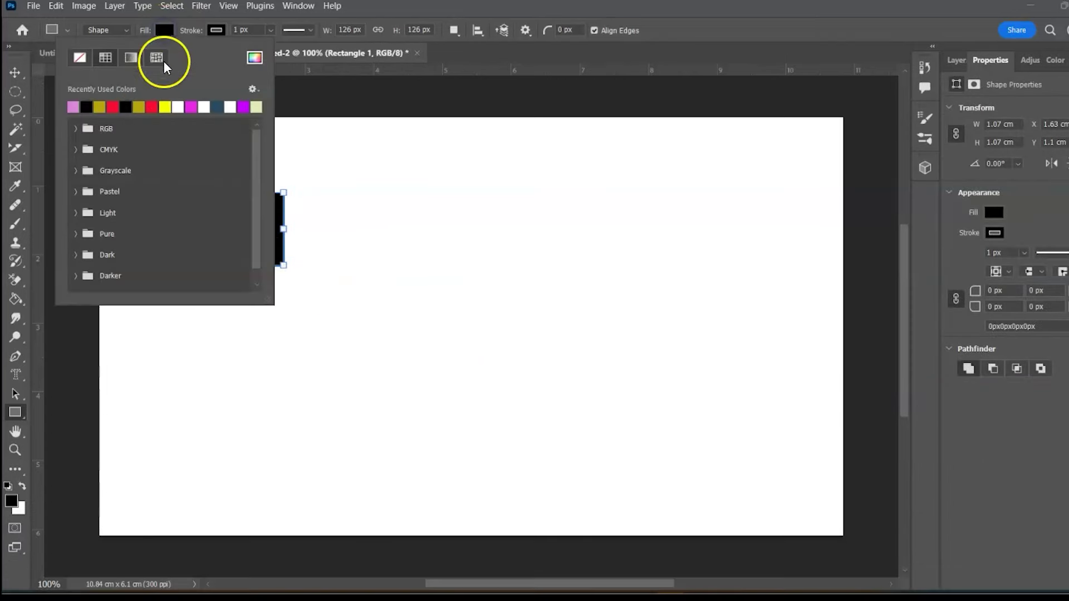
click(186, 107)
key(v)
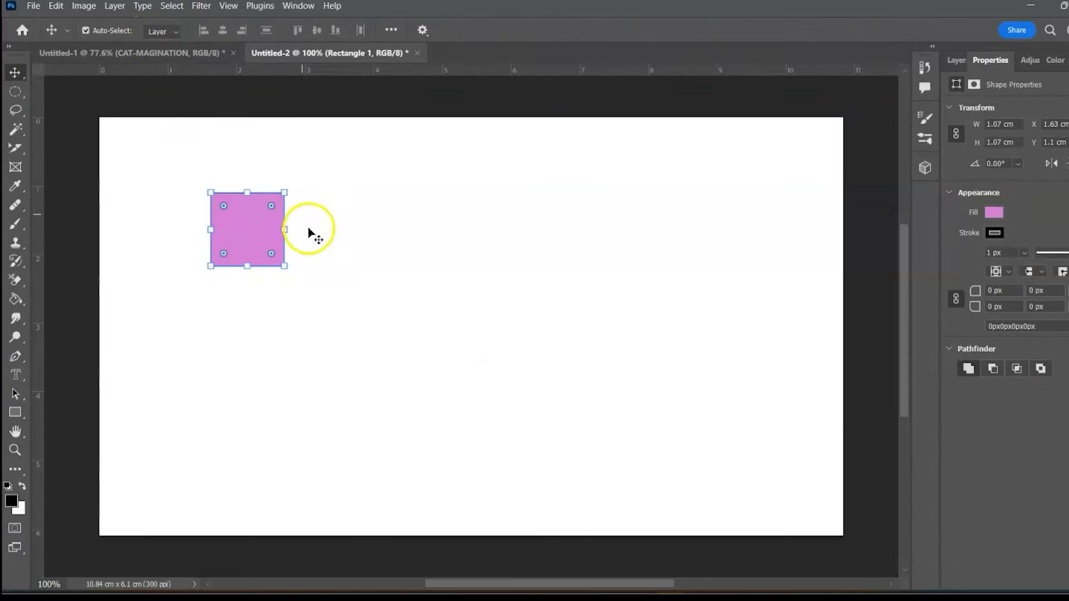
Step: Transform the pink square into a rectangle about 4.01 cm wide and 3.5 cm high, and commit the change
click(232, 210)
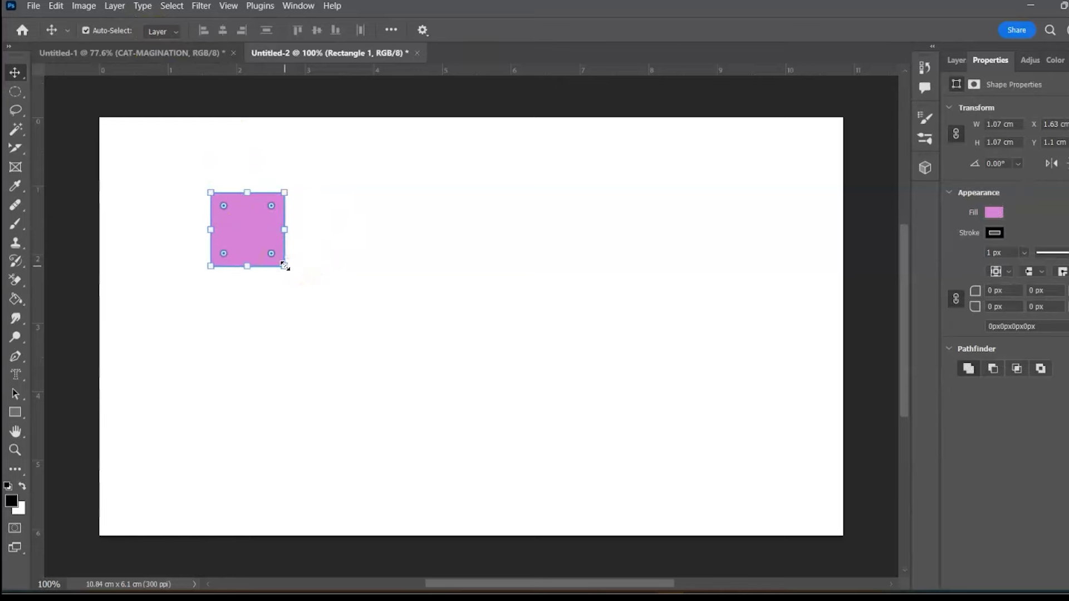
drag(294, 275, 383, 349)
drag(277, 246, 332, 311)
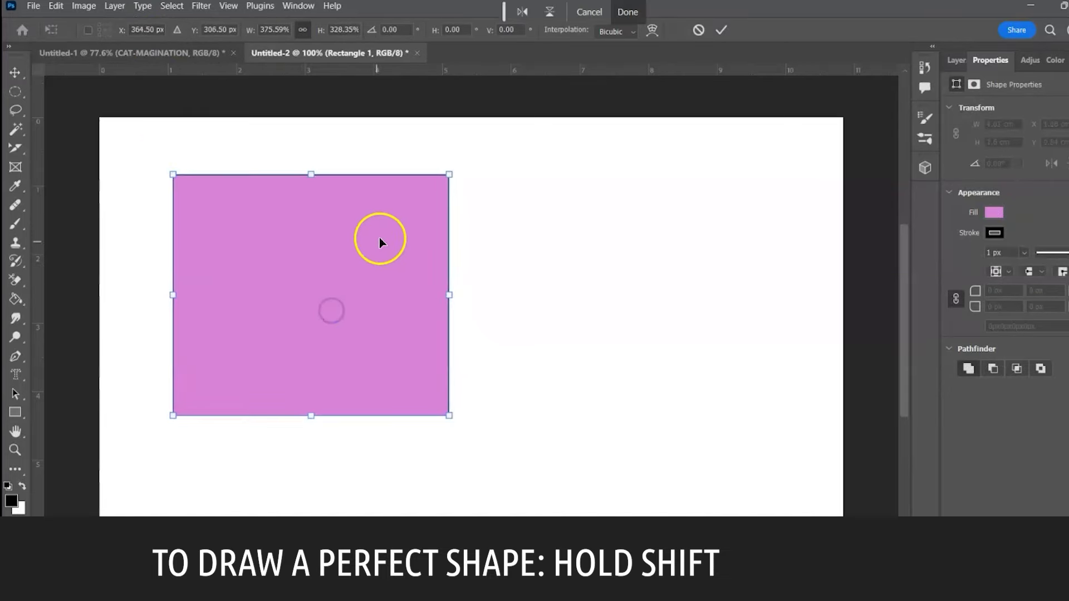
click(722, 30)
Step: Round the pink rectangle's upper-right corner to about 1.27 cm and its lower-left corner to about 1.01 cm
drag(436, 187, 310, 262)
drag(136, 403, 193, 355)
Step: Create a 500 px by 300 px rectangle from exact dimensions and place it beside the pink shape
key(u)
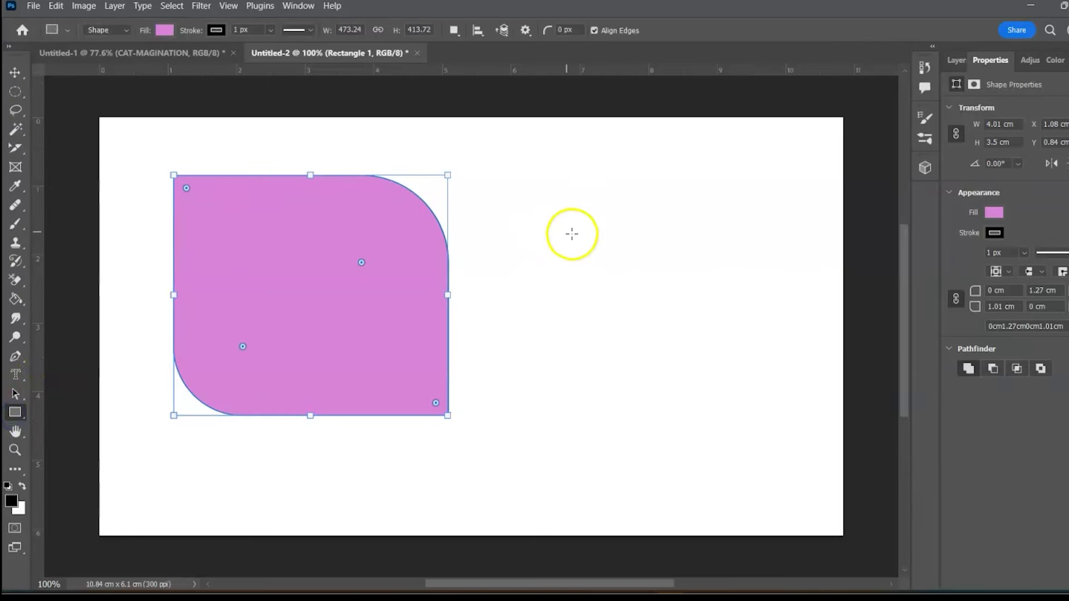
click(495, 226)
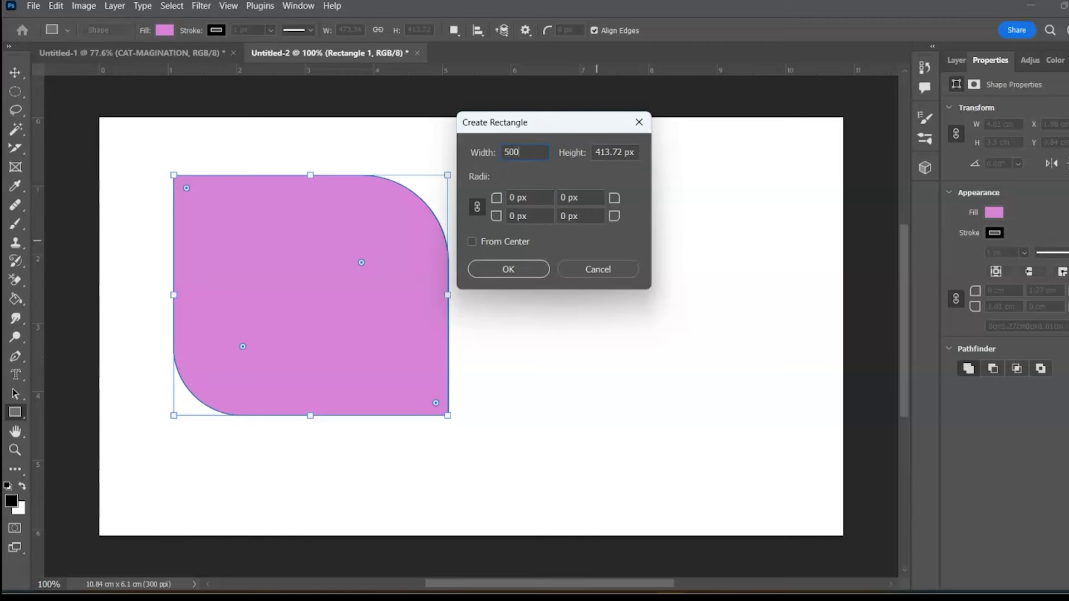
click(607, 152)
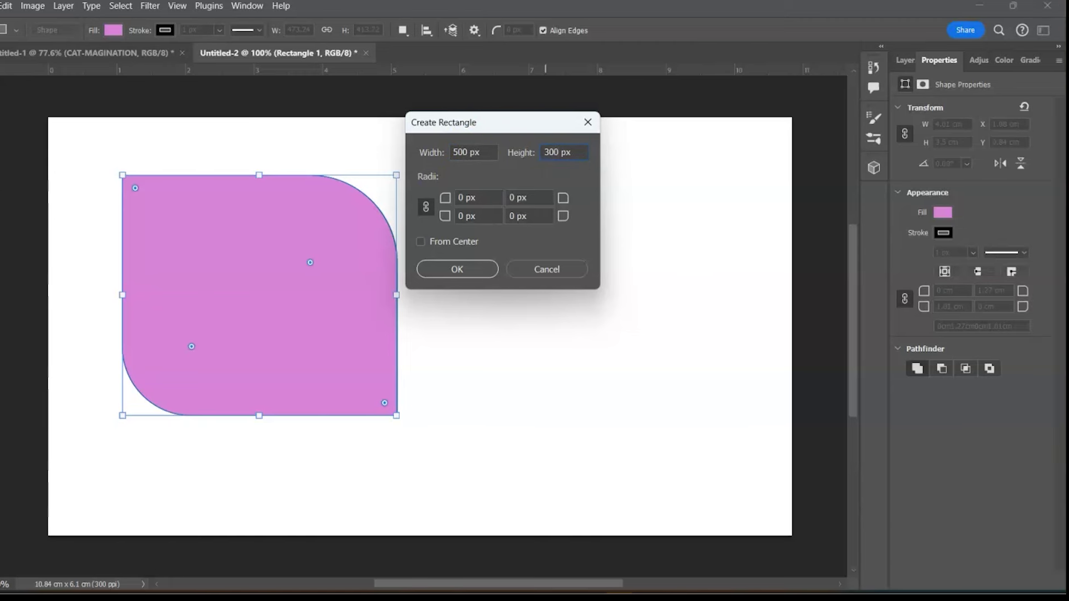
key(Return)
key(v)
drag(686, 308, 584, 289)
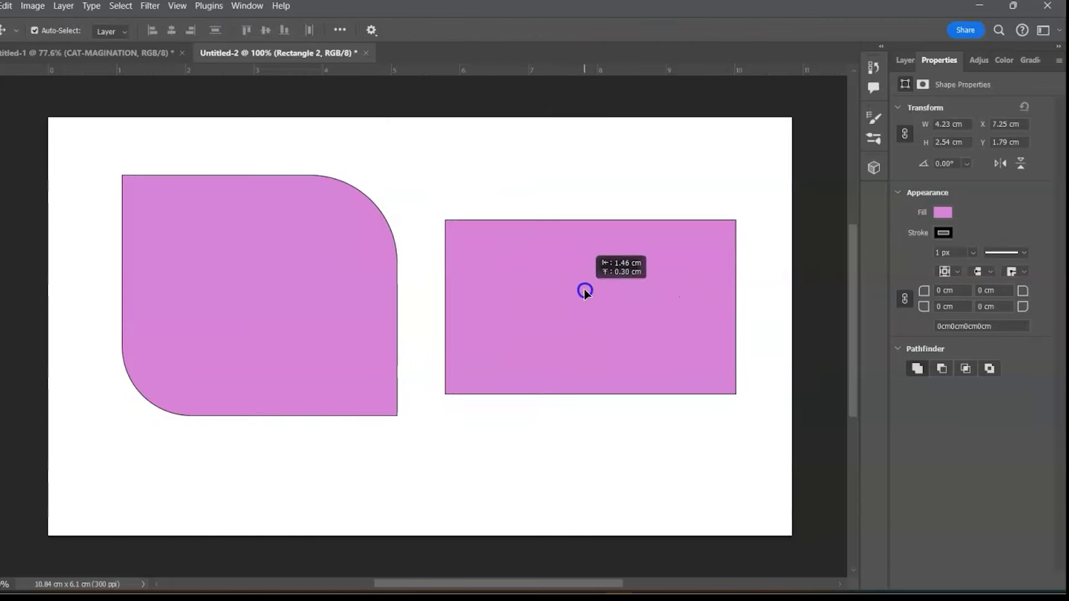
Step: Give the new rectangle a dark blue fill and a 10 px yellow stroke
click(943, 211)
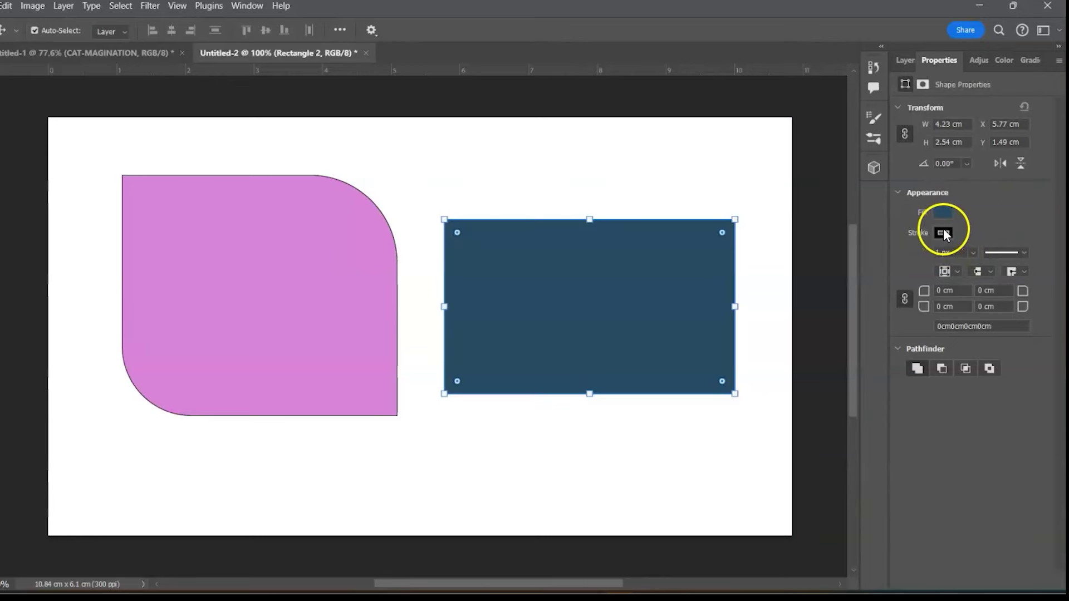
click(944, 233)
click(985, 307)
click(1019, 252)
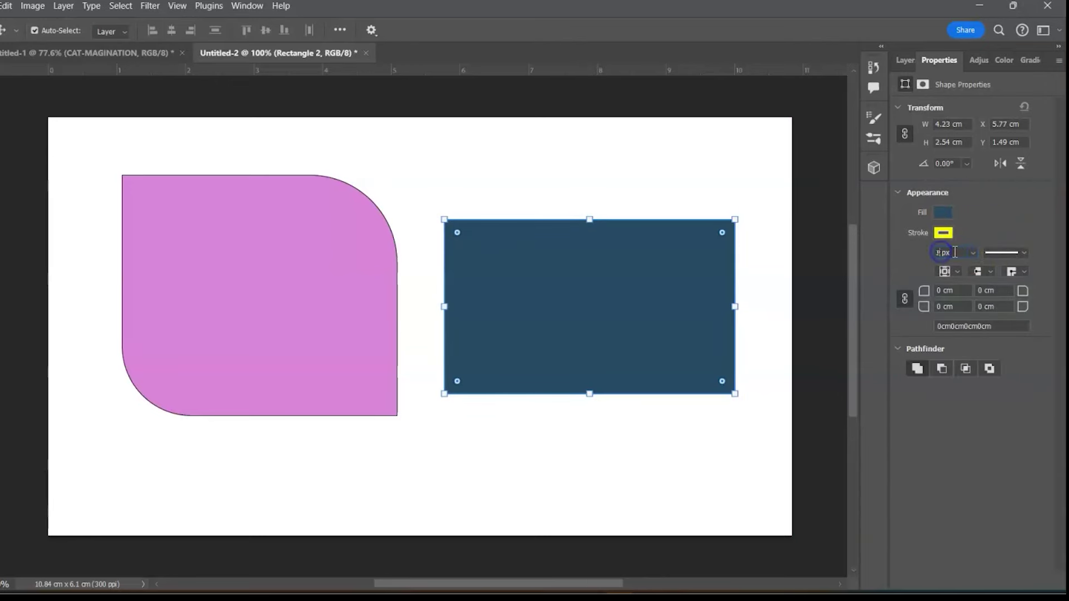
text(205)
key(Return)
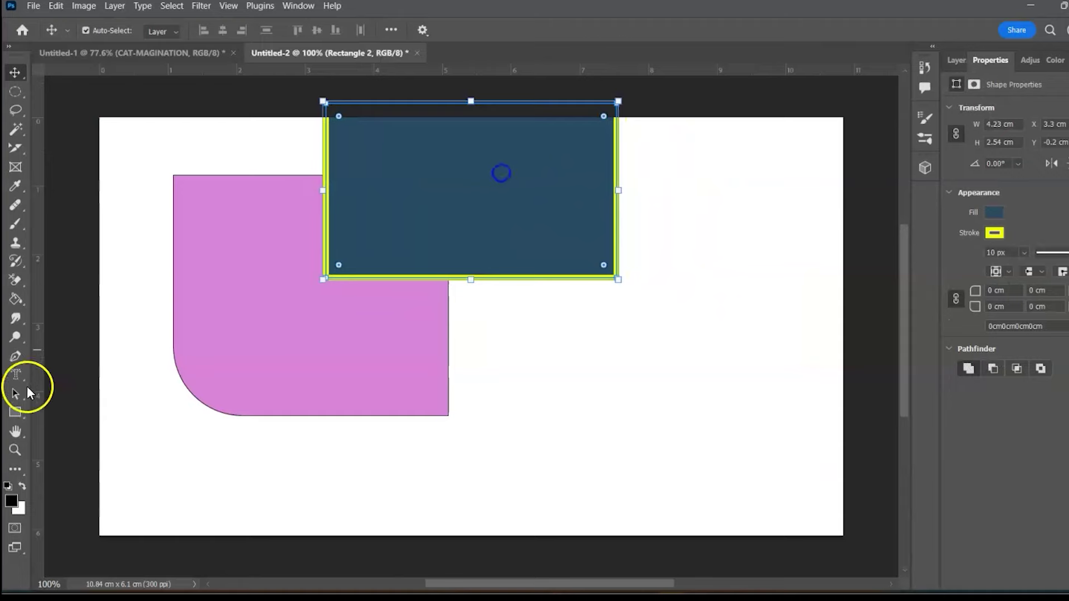
Step: Draw a circle about 1.83 cm in diameter with the Ellipse tool in the empty lower area of the canvas
right_click(15, 412)
click(62, 426)
drag(573, 338, 697, 463)
Step: Move the circle beside the blue rectangle and remove its stroke
click(15, 73)
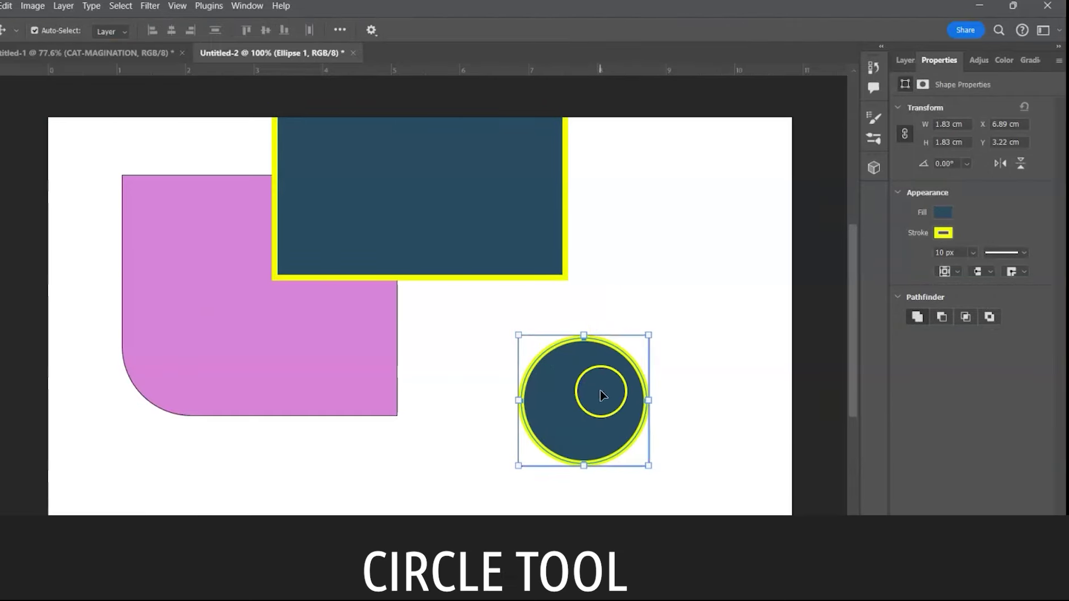
drag(653, 389, 719, 180)
click(994, 233)
click(923, 260)
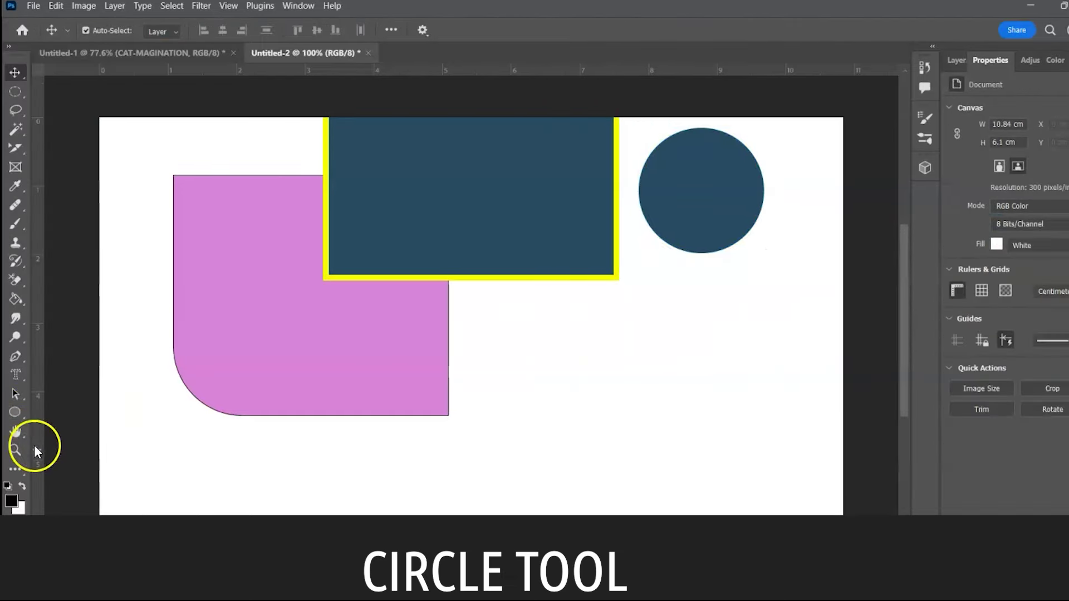
Step: Draw a triangle of about 301 by 219 px with the Triangle tool and move it onto the blue rectangle
right_click(15, 413)
click(55, 444)
mouse_move(561, 334)
mouse_down()
mouse_move(735, 459)
mouse_move(787, 459)
mouse_up()
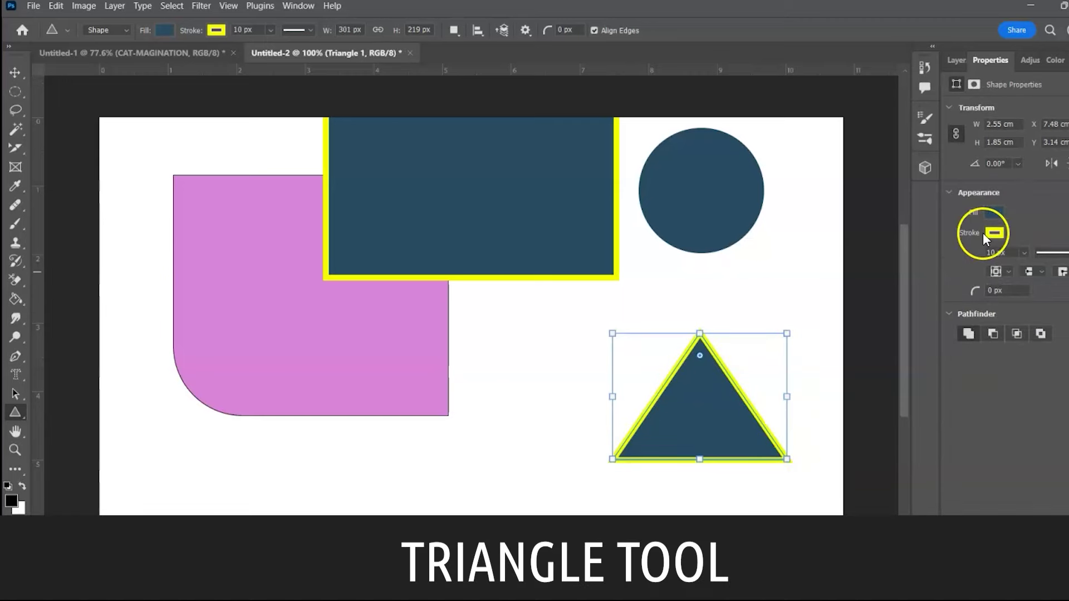
drag(716, 406, 470, 205)
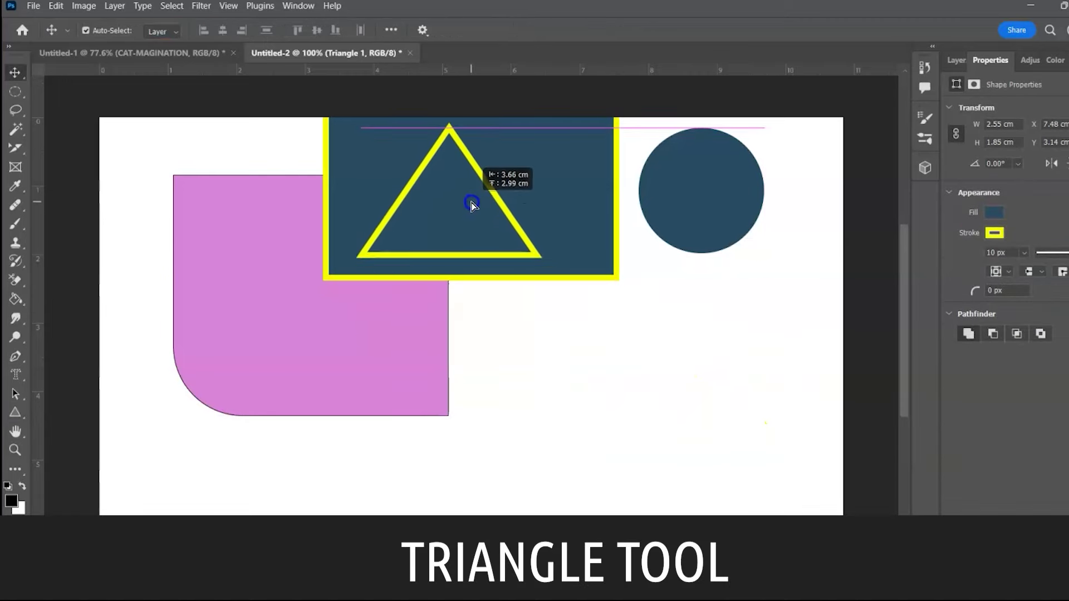
Step: Draw a polygon with the Polygon tool and move it onto the pink shape
right_click(15, 413)
click(84, 460)
drag(609, 349, 746, 478)
key(v)
drag(676, 387, 229, 312)
Step: Draw a straight horizontal line with the Line tool in the empty area below the circle
right_click(15, 412)
click(77, 475)
drag(517, 368, 792, 366)
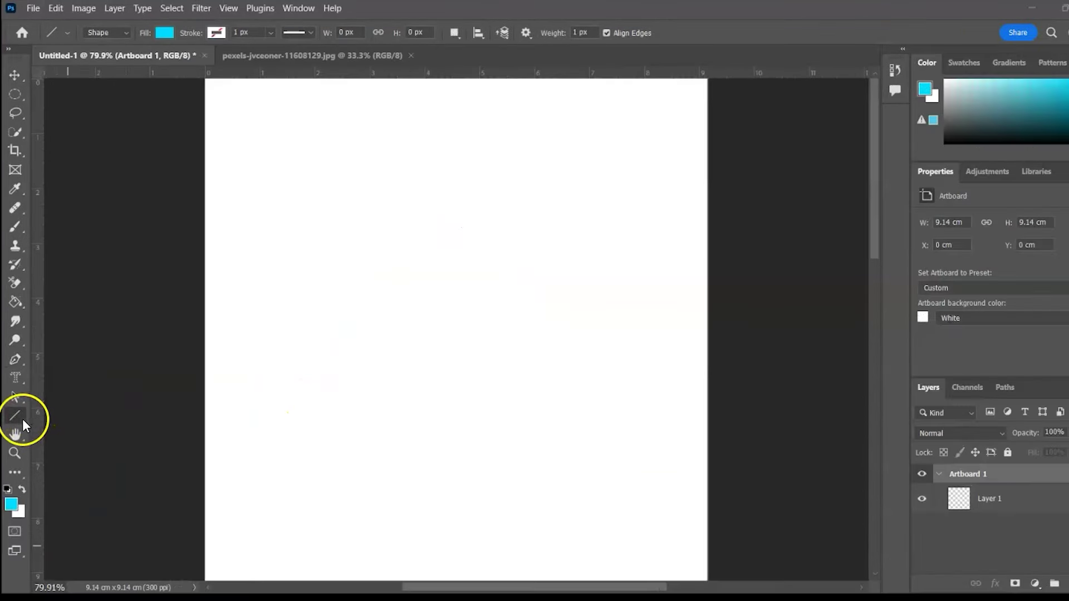
Step: Draw the tiger custom shape from the Wild Animals group on the artboard, about 3.34 cm wide and 2.57 cm high
right_click(20, 419)
click(50, 482)
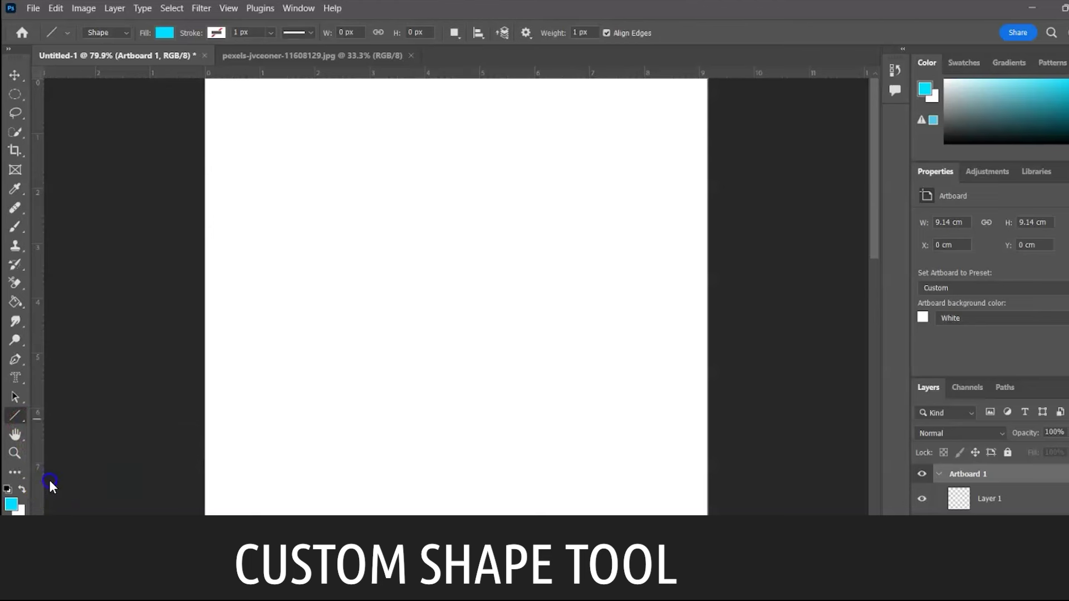
click(590, 31)
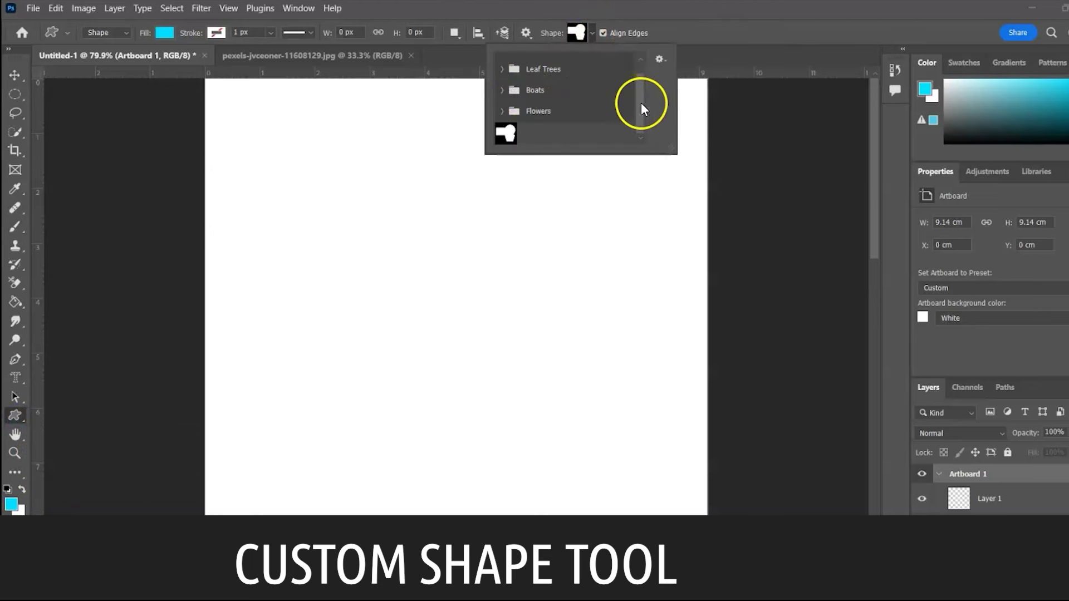
drag(638, 106, 633, 66)
click(512, 64)
click(526, 78)
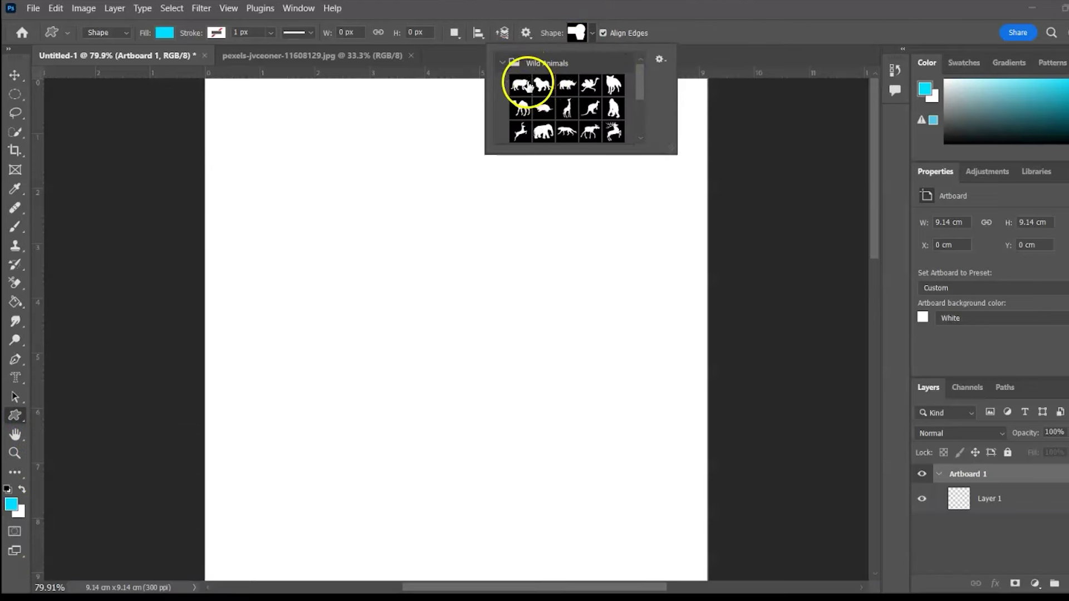
drag(352, 283, 535, 424)
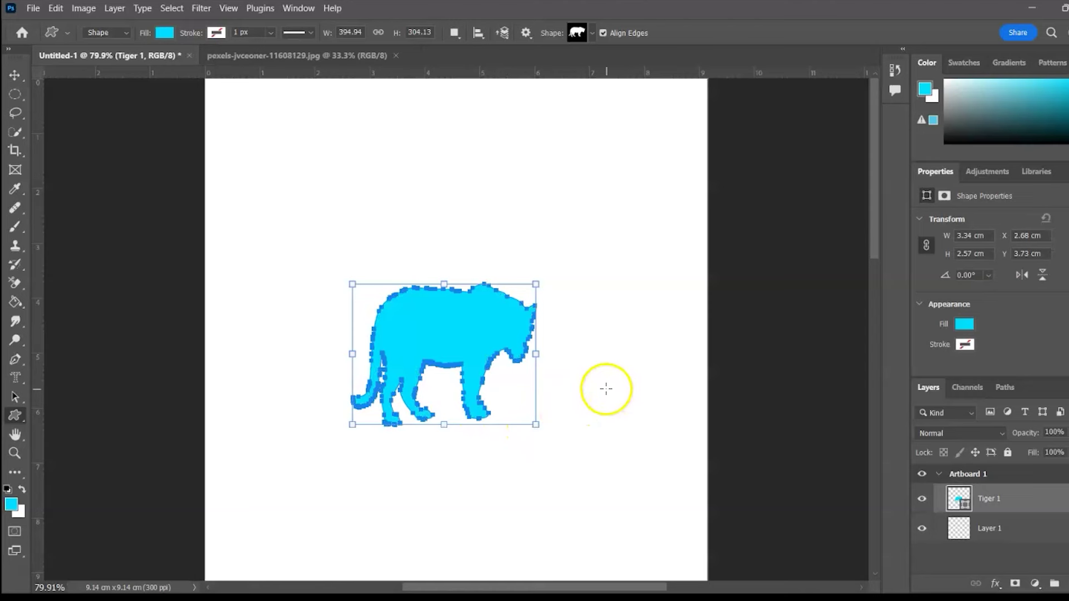
Step: Select the tiger shape with the Move tool and delete it
click(17, 78)
click(573, 186)
click(474, 296)
key(Delete)
Step: Select the pentagon and two ellipses together and define them as a custom shape with the default name
drag(18, 419, 52, 425)
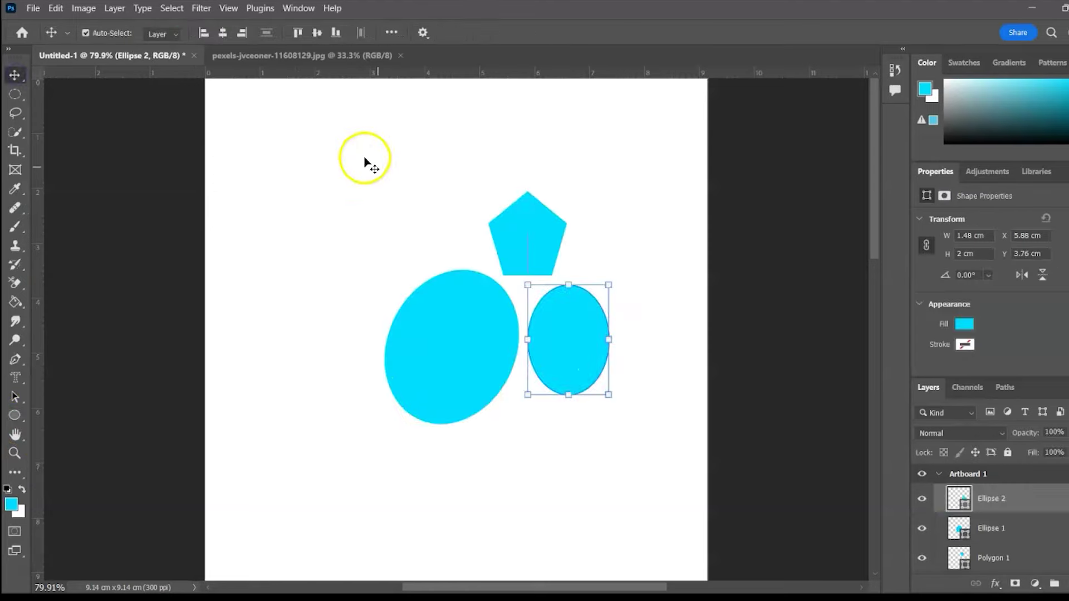
mouse_move(356, 156)
mouse_down()
mouse_move(616, 386)
mouse_move(640, 430)
mouse_up()
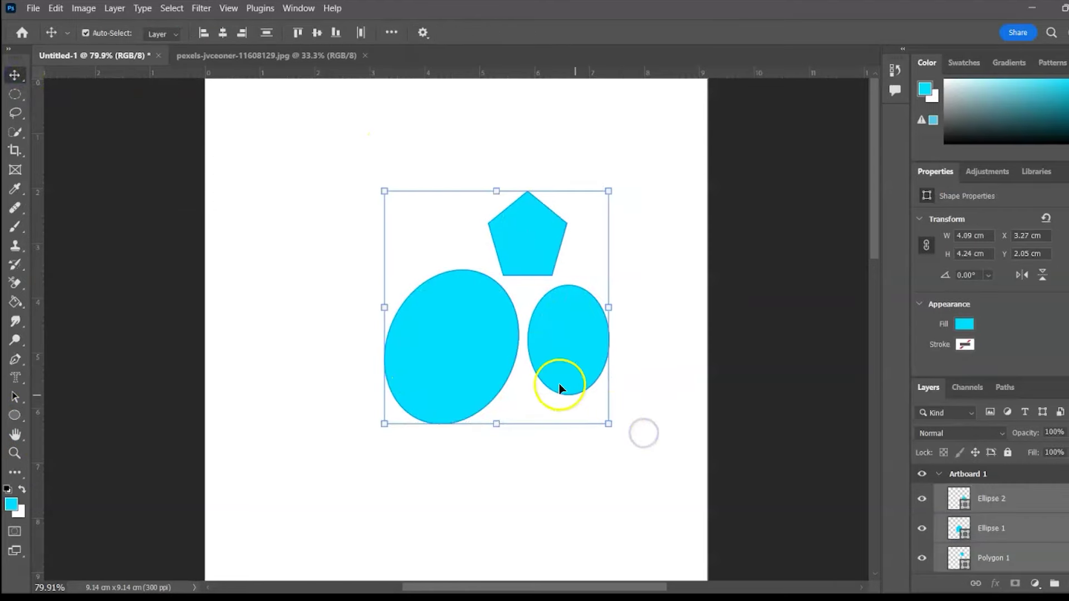
click(60, 10)
click(151, 413)
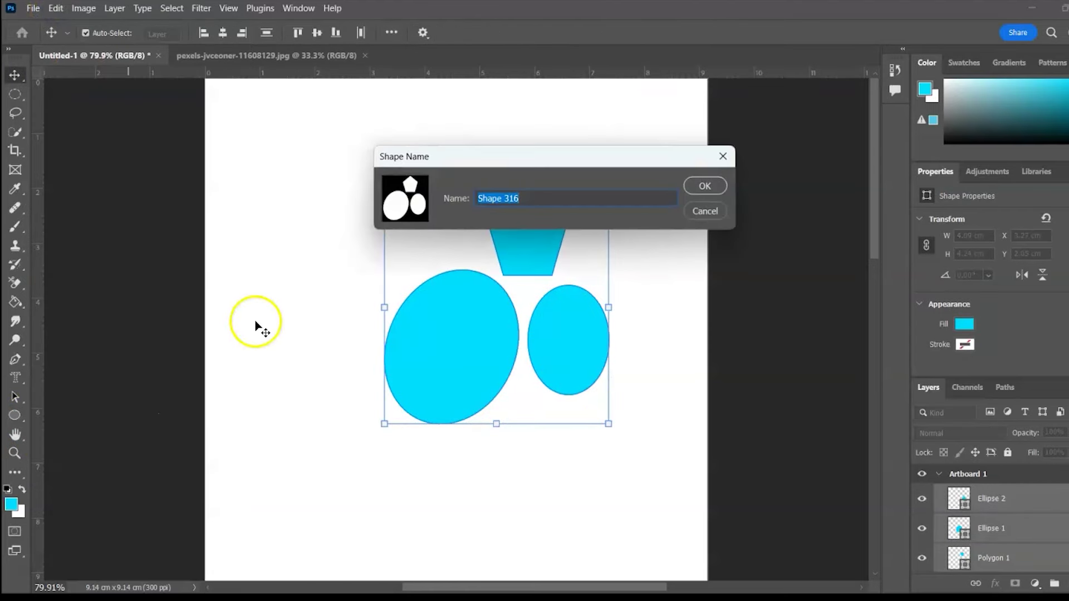
click(708, 189)
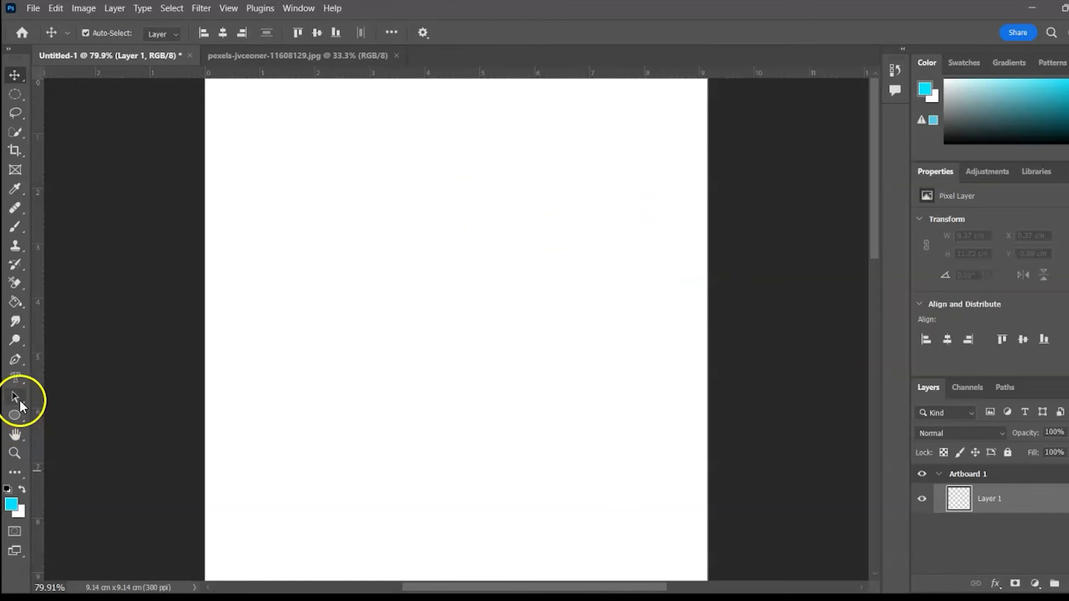
Step: Draw the newly defined pentagon-and-ellipses custom shape on the artboard, about 5.57 cm wide and 5.83 cm high
right_click(17, 417)
click(61, 479)
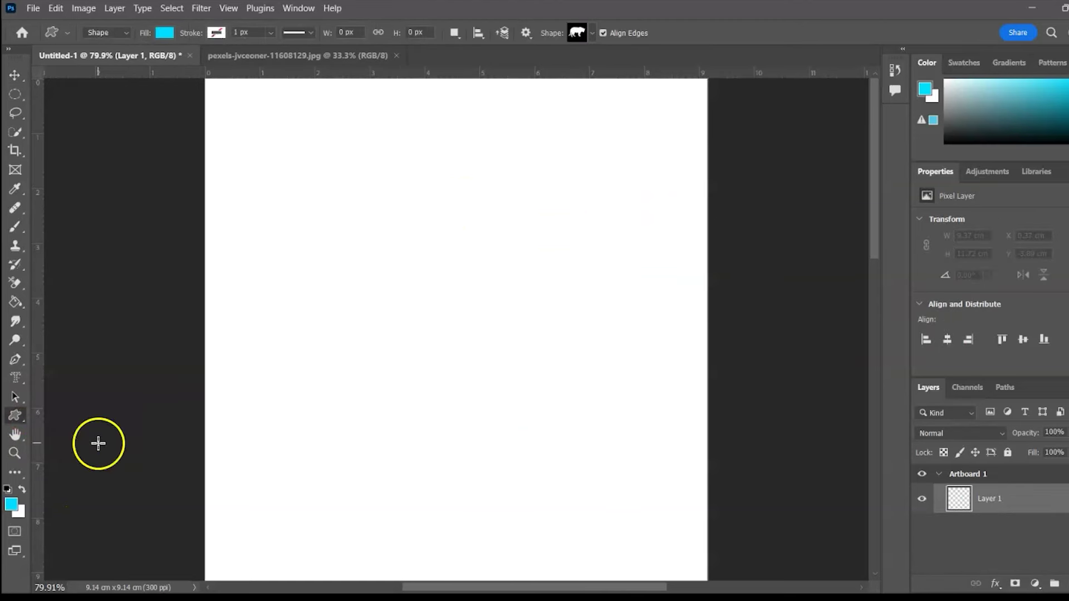
click(592, 33)
drag(637, 72, 637, 115)
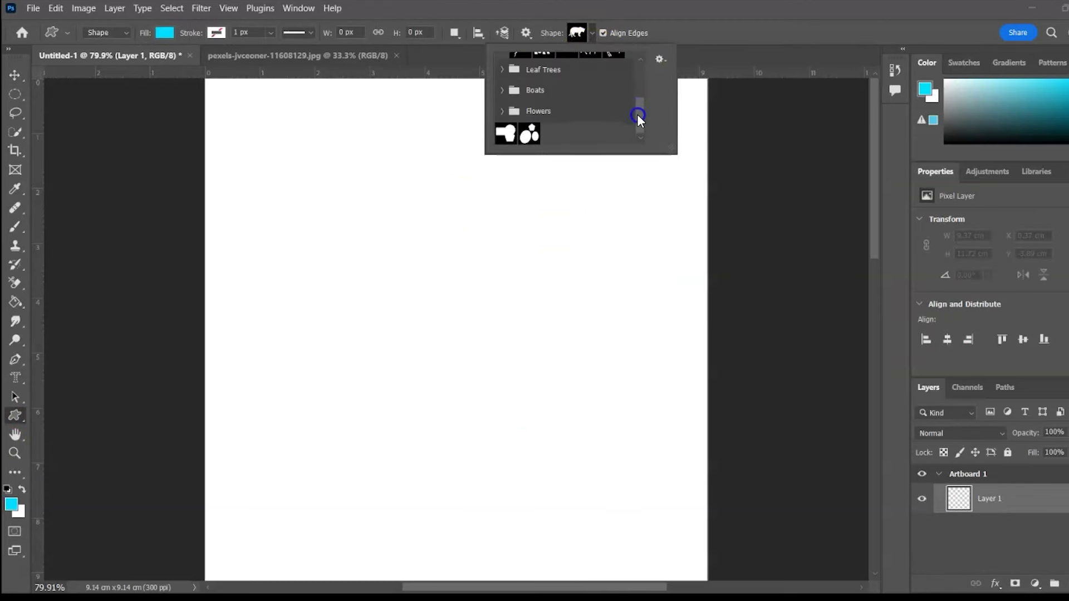
click(531, 135)
drag(357, 199, 662, 519)
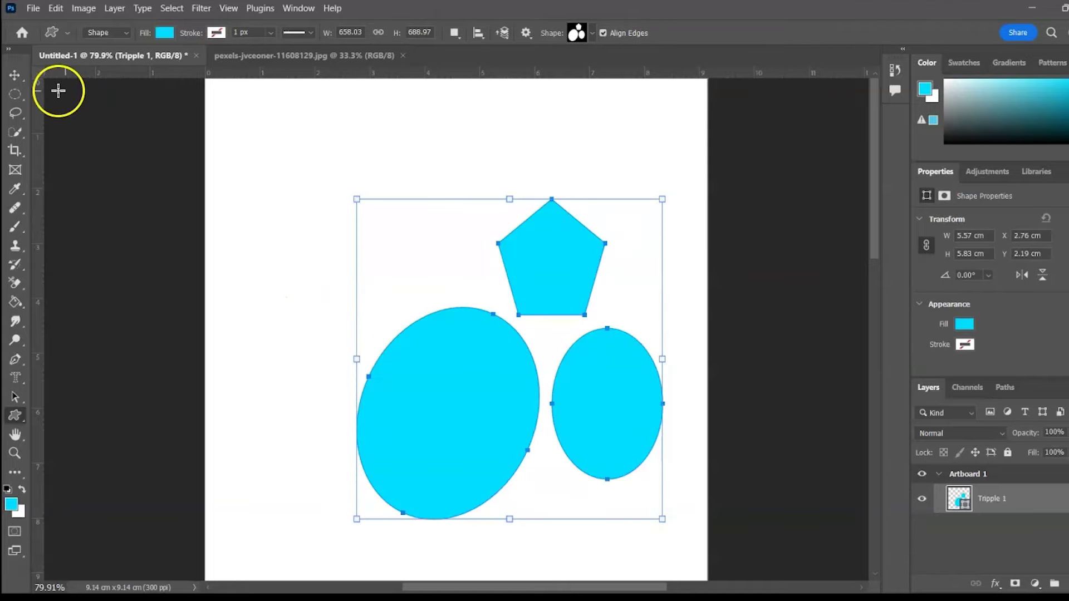
Step: Move the custom shape up and slightly to the left on the artboard and rotate it by about 9.94°
key(ctrl+t)
drag(501, 394, 477, 334)
drag(650, 470, 618, 488)
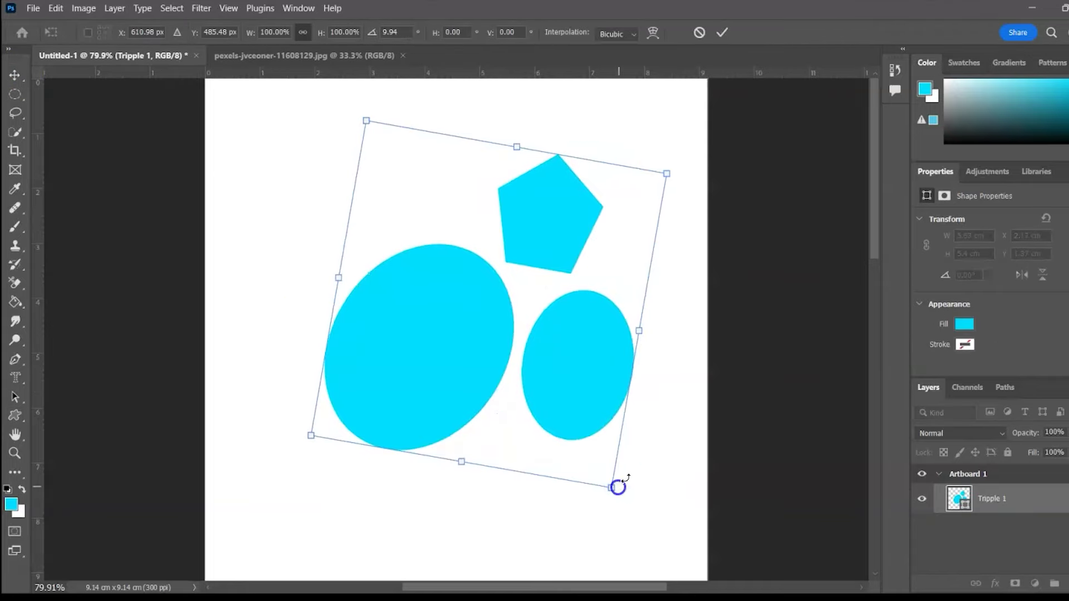
click(722, 32)
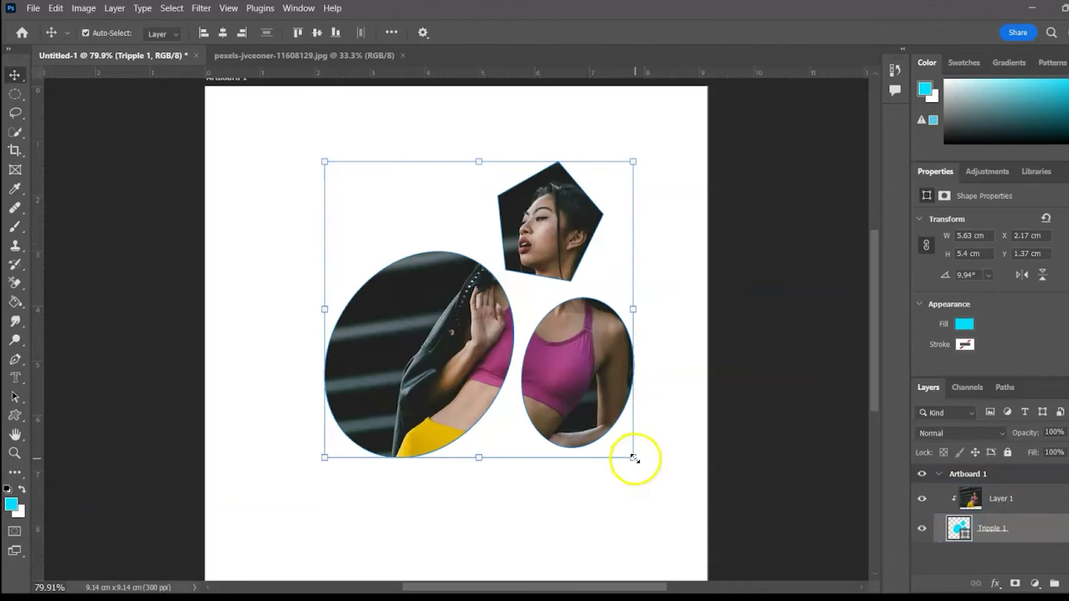
Step: Enlarge the custom shape and shift the photo clipped to it on Layer 1 slightly
drag(635, 458, 675, 487)
click(989, 500)
mouse_move(447, 395)
mouse_down()
mouse_move(460, 343)
mouse_move(448, 392)
mouse_up()
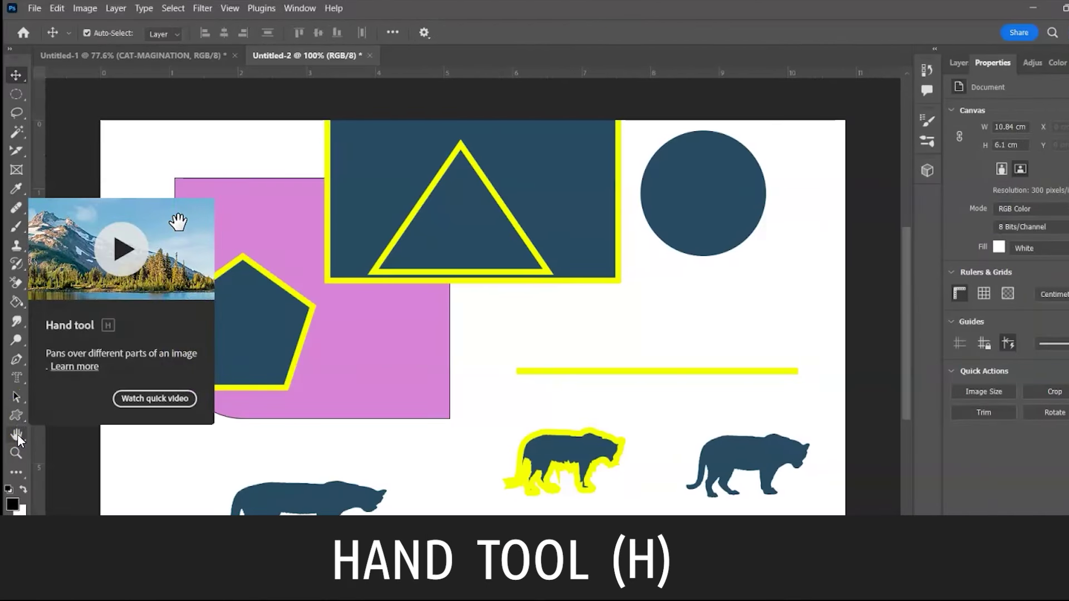
Step: Pan around the Untitled-2 canvas with the Hand tool
click(19, 440)
drag(501, 375, 432, 385)
scroll(432, 384, up, 5)
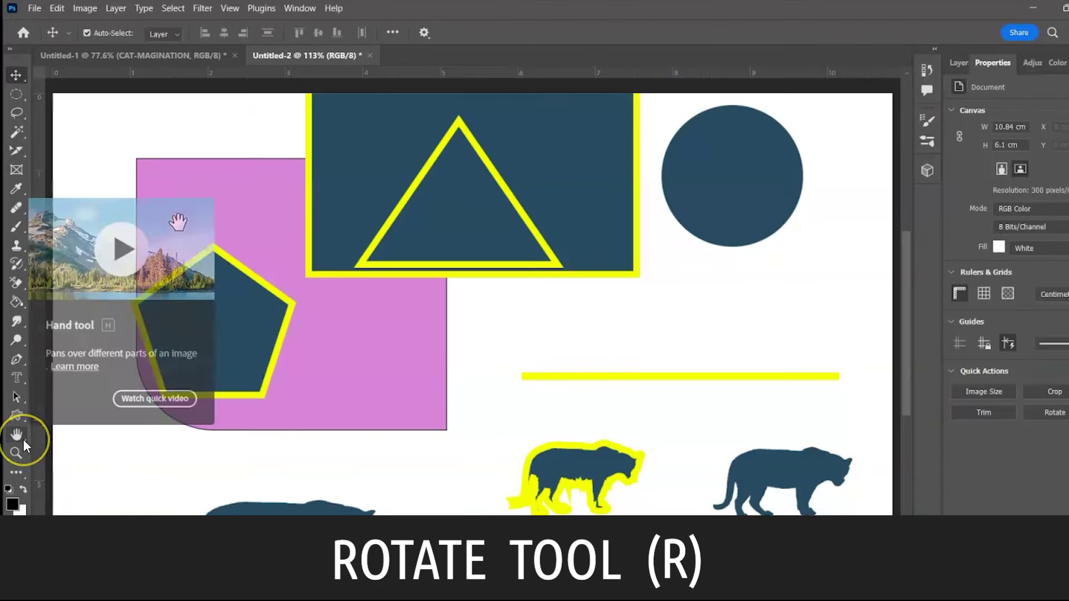
Step: Try turning the canvas with the Rotate View tool, and change the magnification with the Zoom tool
right_click(22, 439)
click(67, 446)
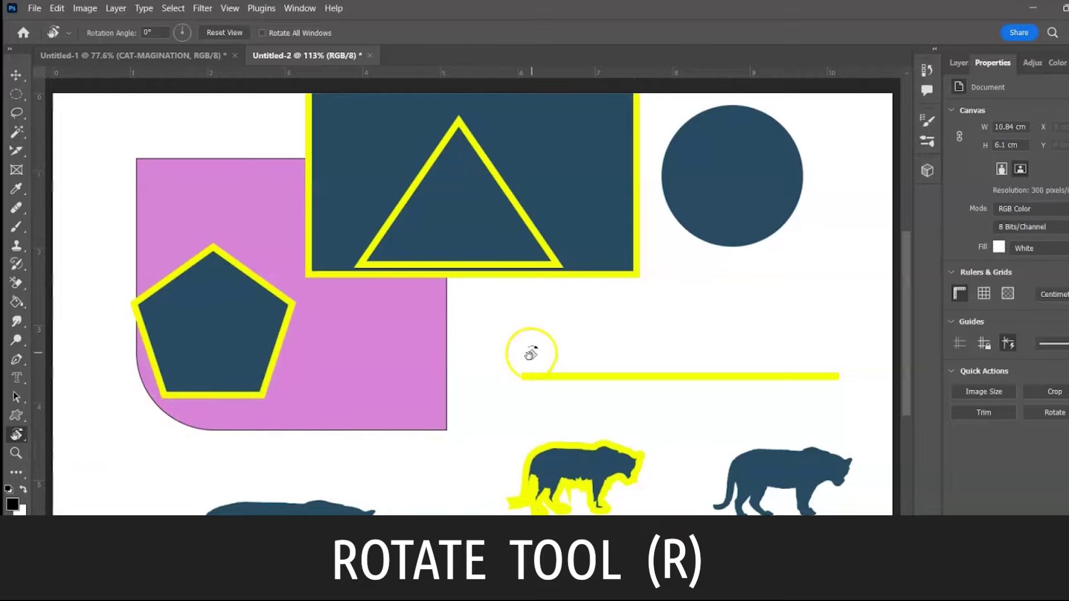
drag(515, 340, 557, 312)
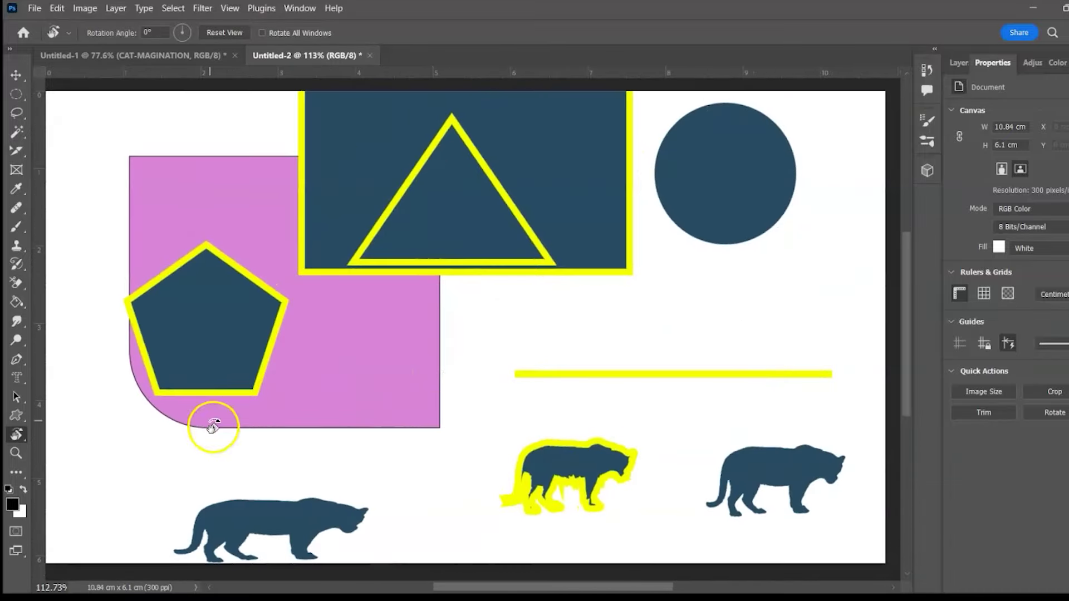
click(18, 454)
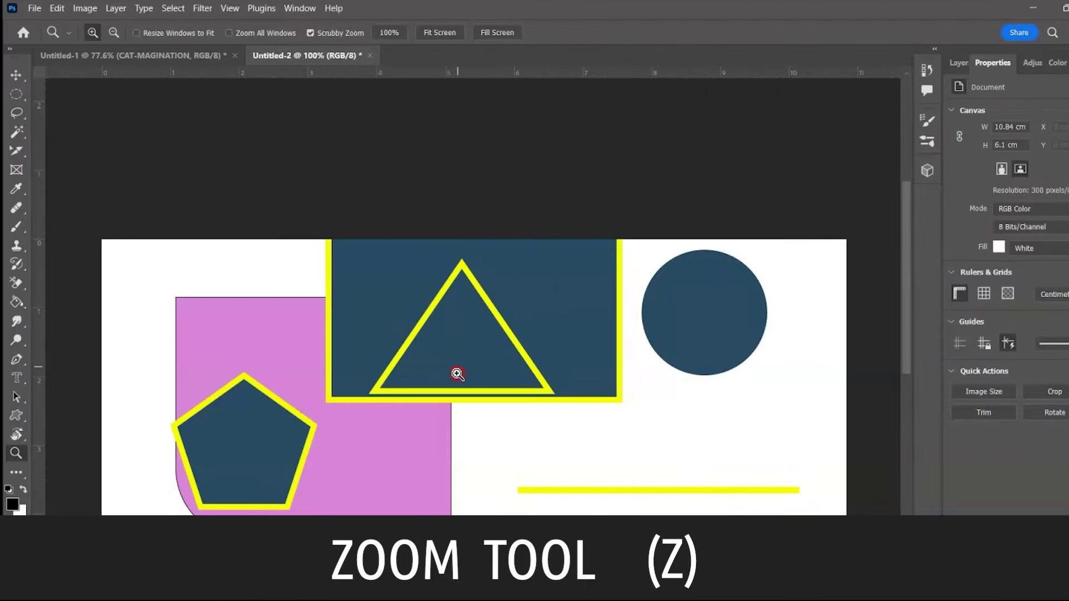
drag(458, 374, 508, 394)
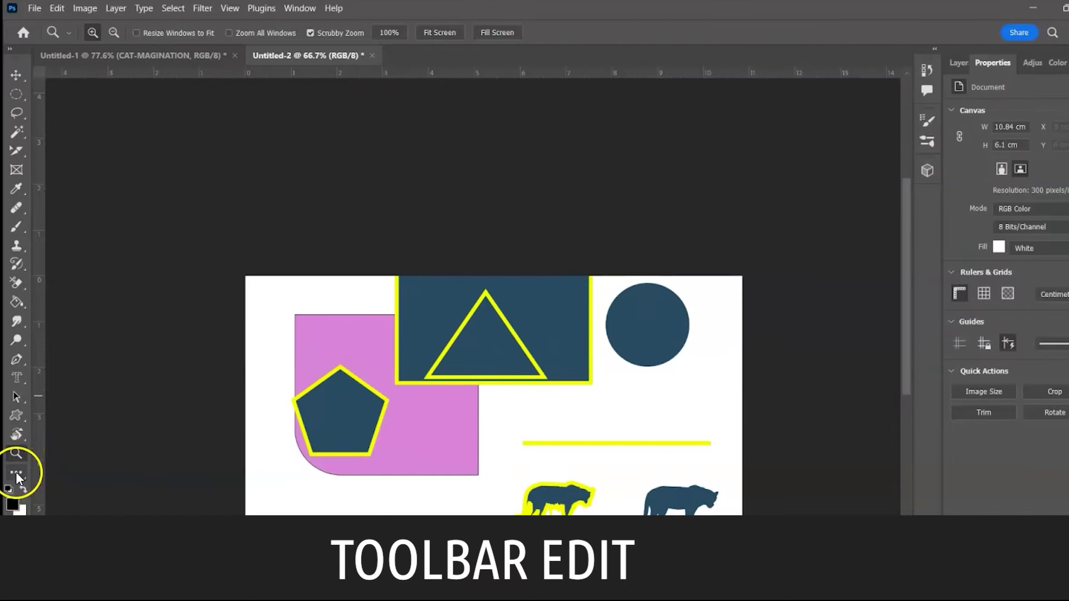
Step: Open the toolbar editing options, and swap the foreground and background colors
click(16, 472)
click(48, 507)
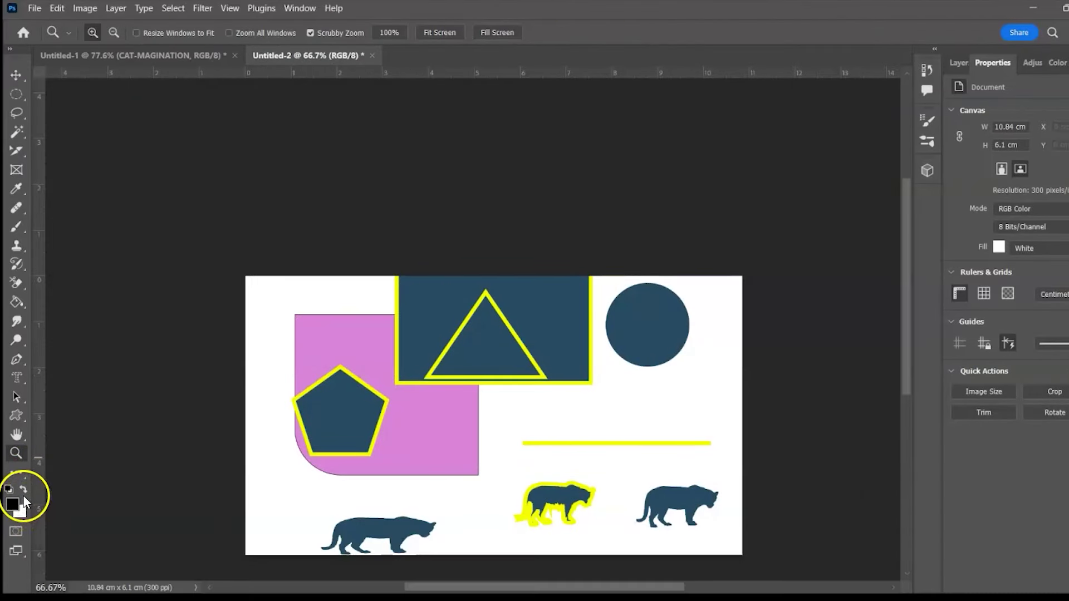
key(v)
key(x)
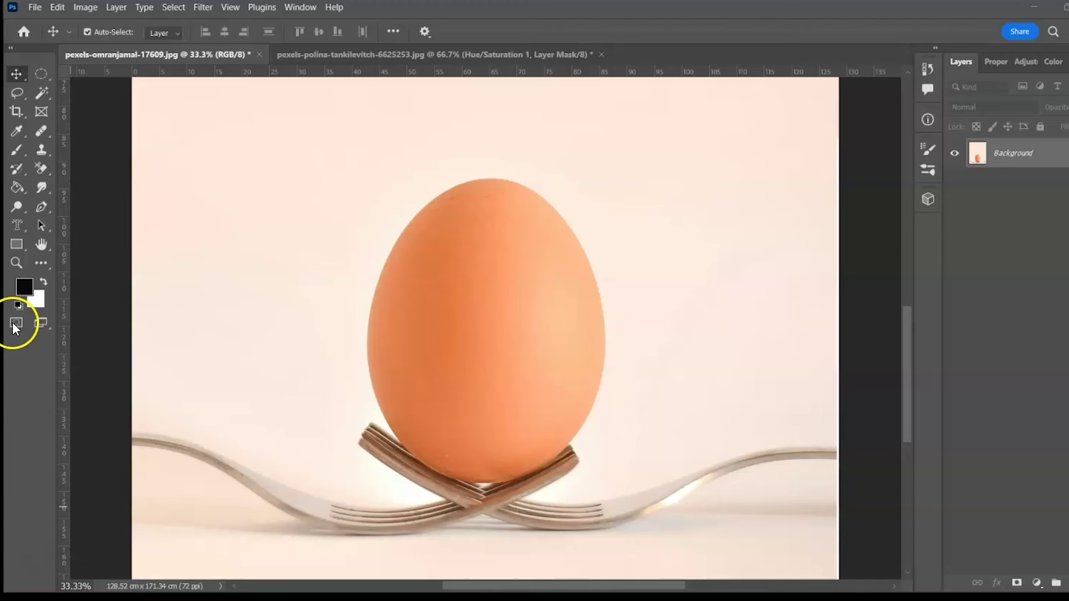
Step: Turn on Quick Mask mode for the egg photo and set its options to indicate Selected Areas in yellow
double_click(16, 325)
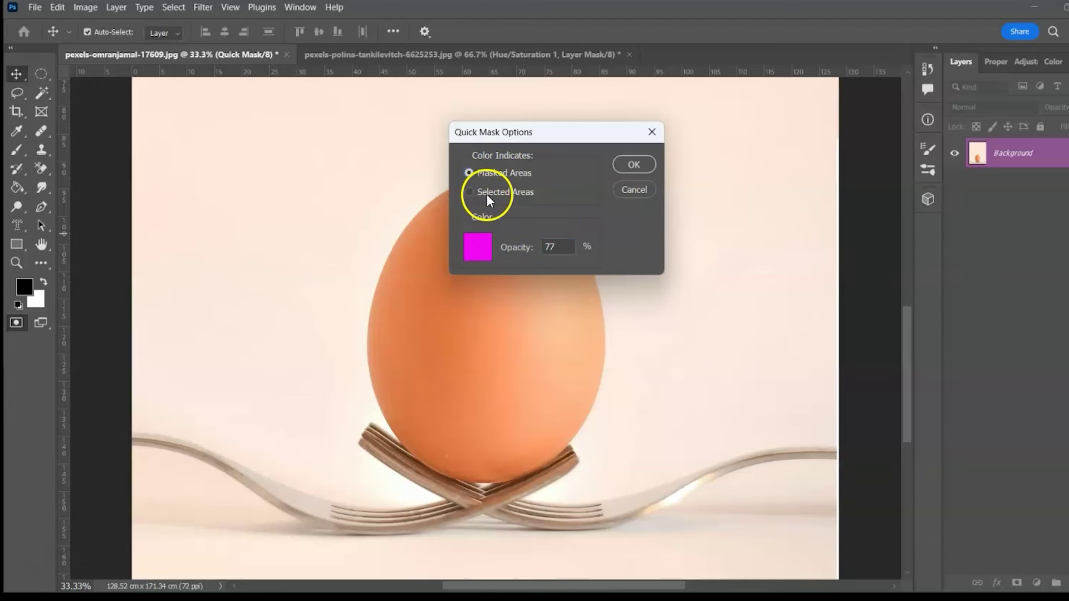
click(477, 247)
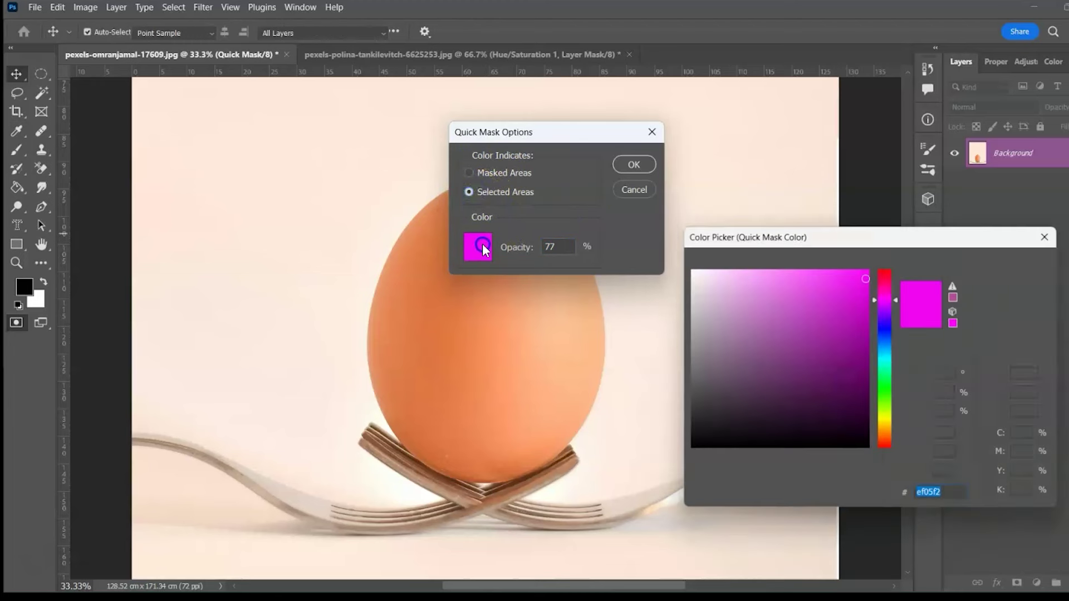
drag(889, 349, 889, 359)
click(866, 277)
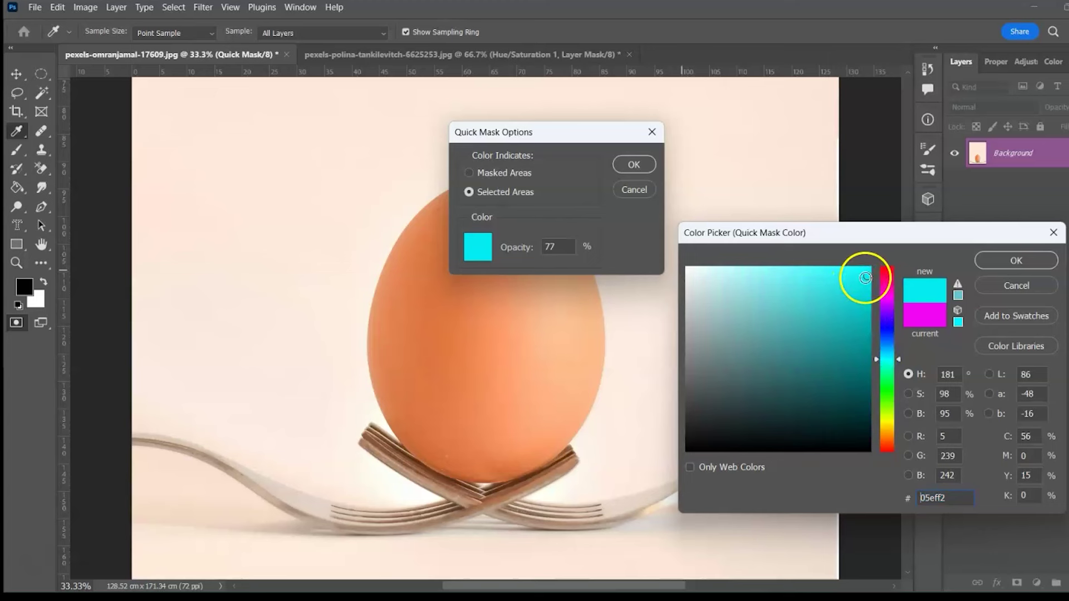
click(891, 423)
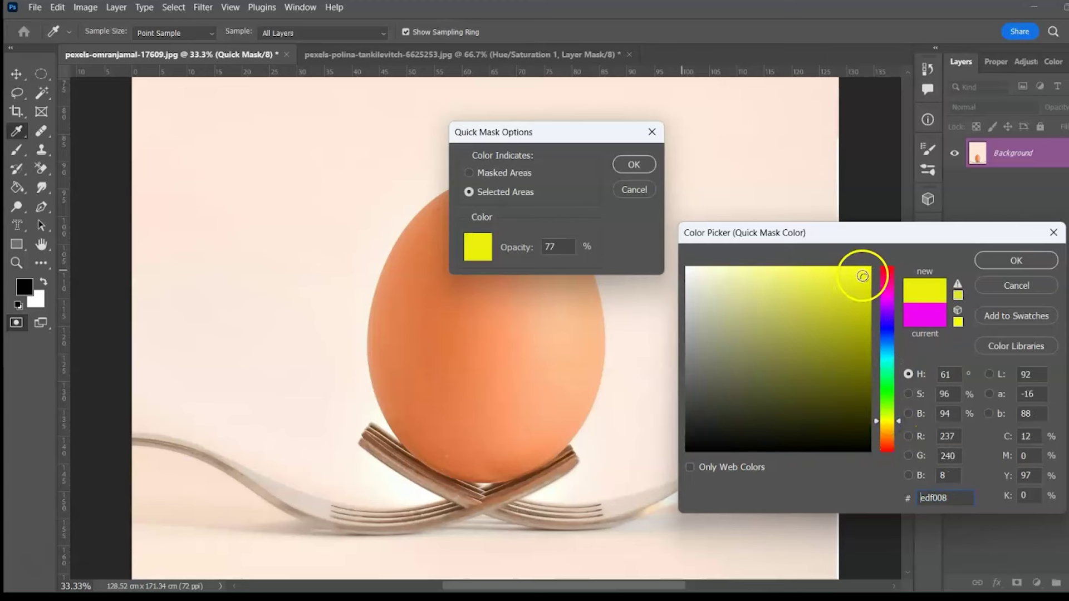
click(1010, 262)
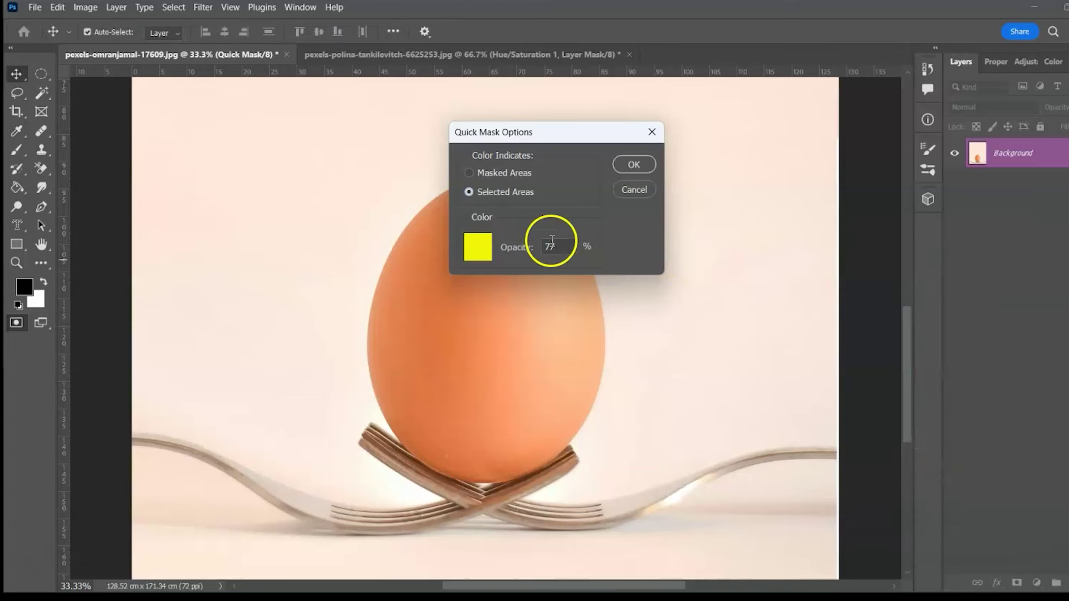
click(635, 165)
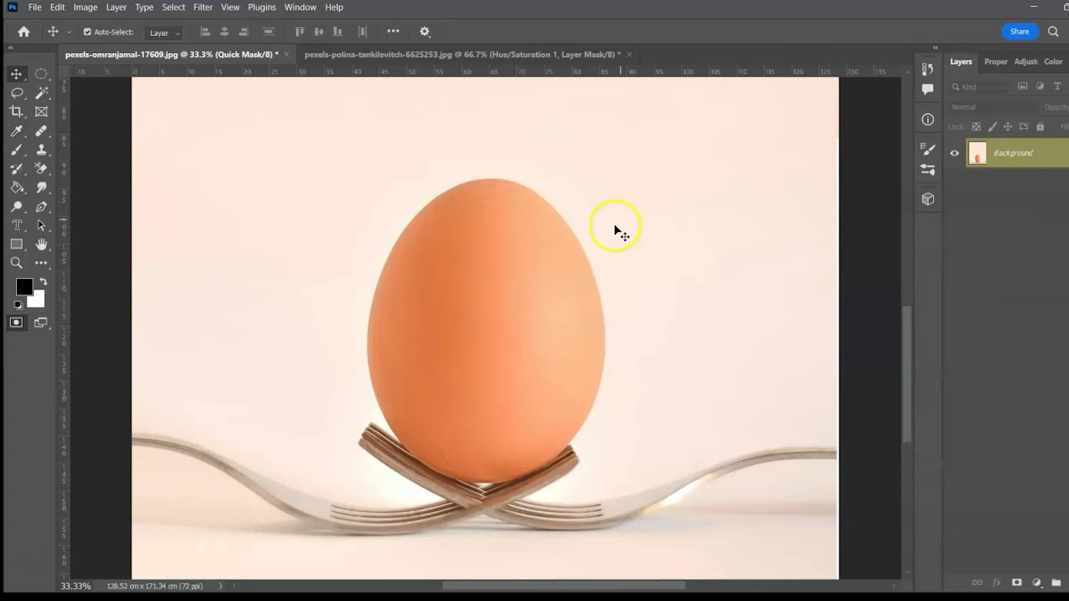
Step: Paint the egg's upper part with a Soft Round brush at 13% hardness, enlarged to 400 px, and convert the quick mask to a selection
click(17, 149)
click(109, 31)
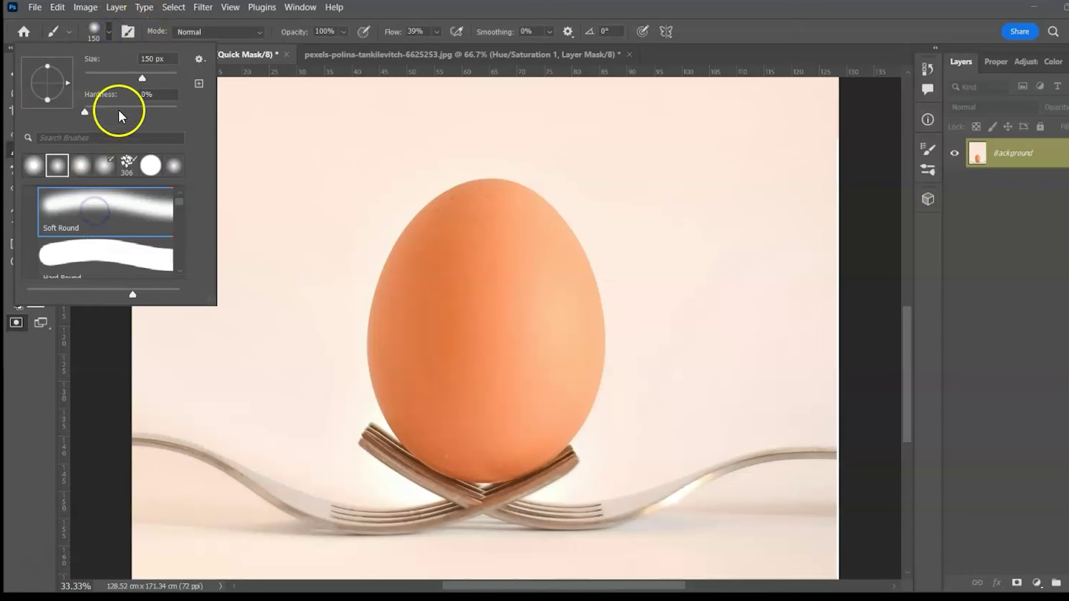
drag(83, 111, 91, 111)
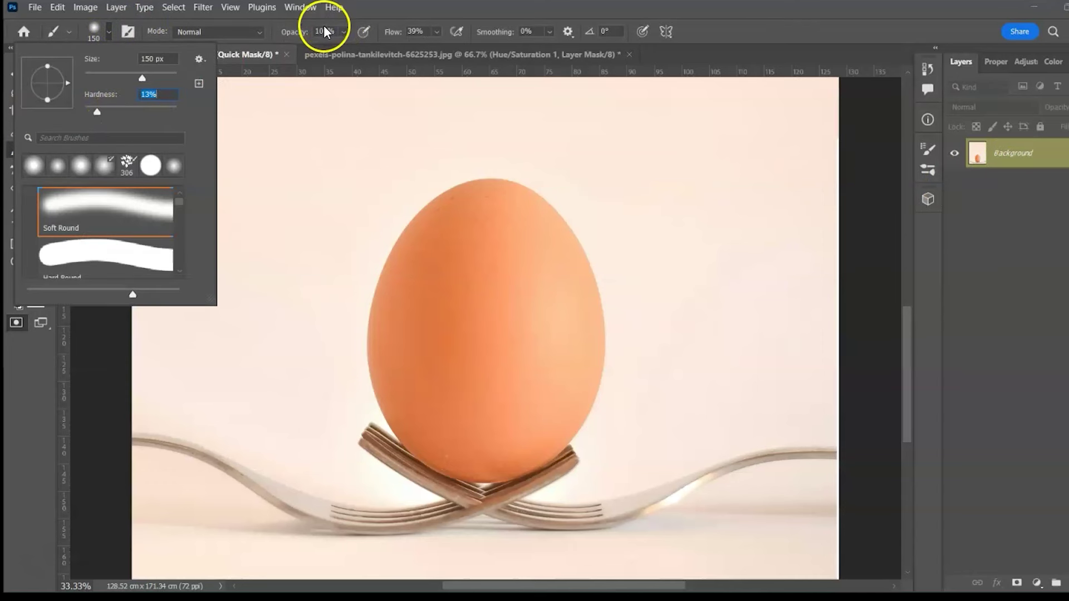
mouse_move(414, 255)
mouse_down()
mouse_move(387, 302)
mouse_move(566, 229)
mouse_move(460, 375)
mouse_move(383, 303)
mouse_move(425, 375)
mouse_move(530, 246)
mouse_move(513, 364)
mouse_up()
click(380, 307)
key(bracketright)
key(bracketright)
key(bracketright)
key(bracketright)
key(bracketright)
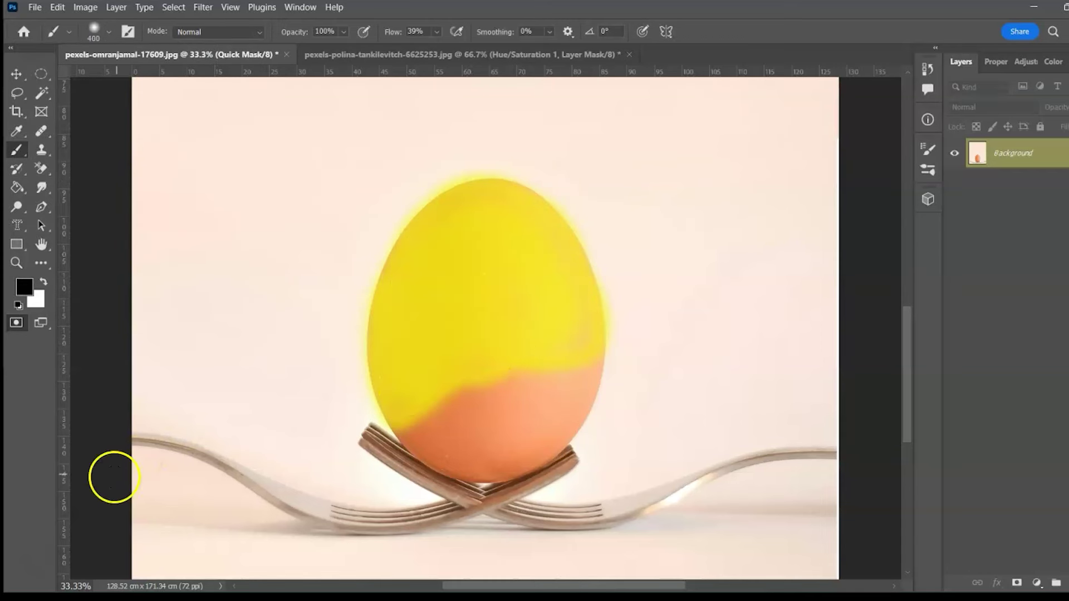
click(16, 323)
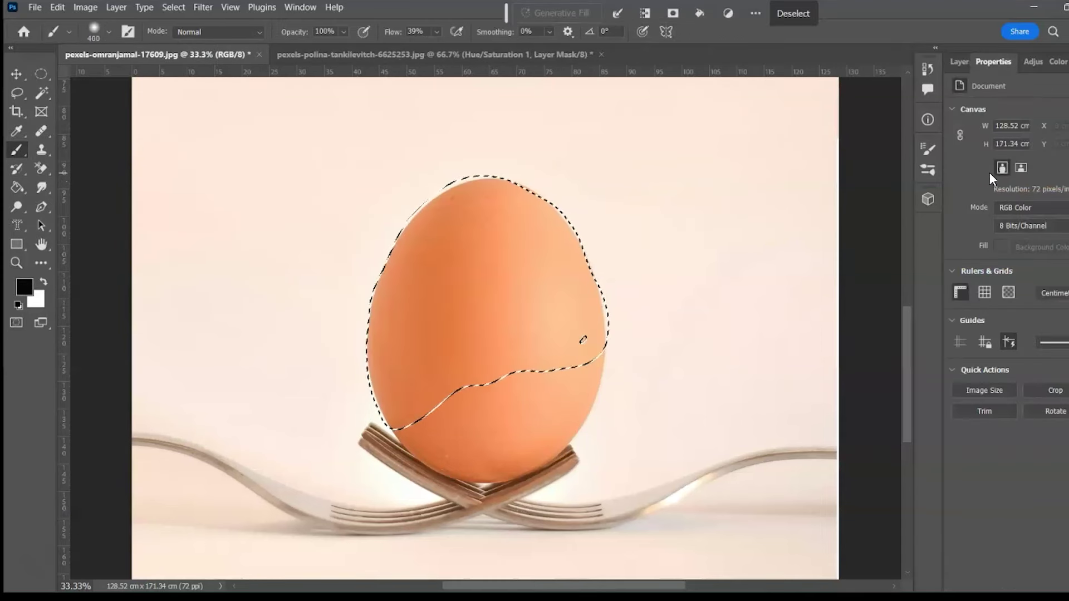
Step: Recolor the selected egg area with a Selective Color adjustment, setting the Reds to about Cyan +28 and Magenta -82
click(1032, 61)
click(1011, 363)
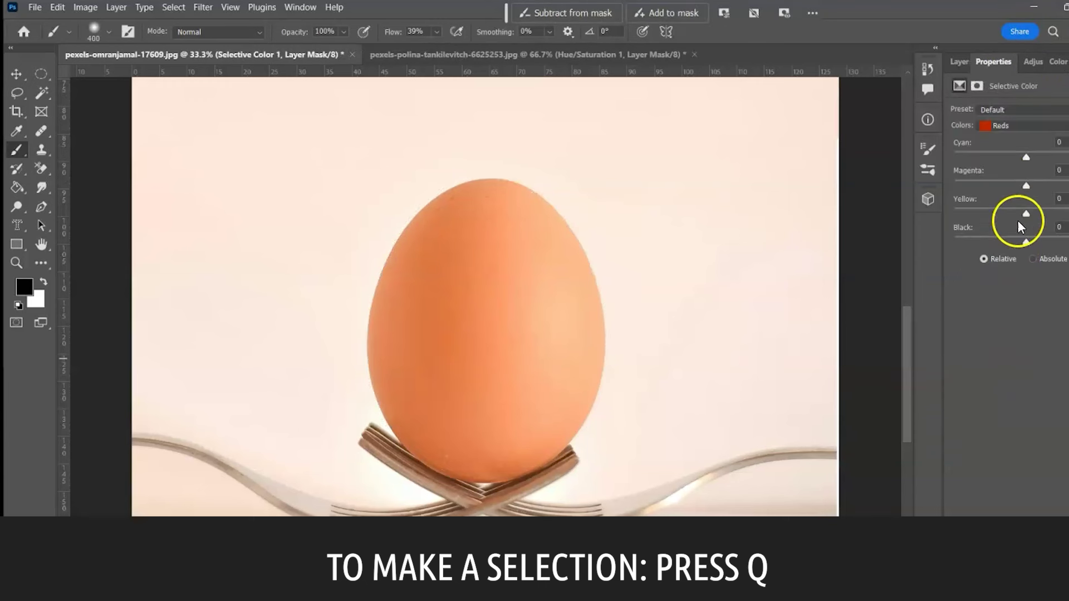
drag(950, 157, 1047, 157)
drag(1027, 185, 969, 184)
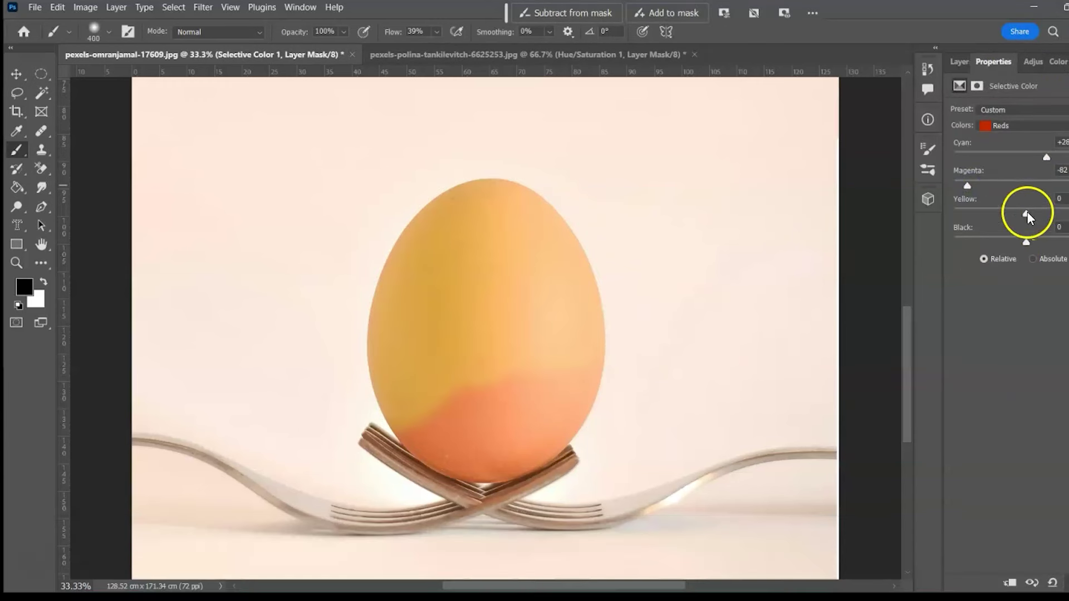
click(1025, 125)
click(1023, 215)
drag(1028, 186, 1033, 214)
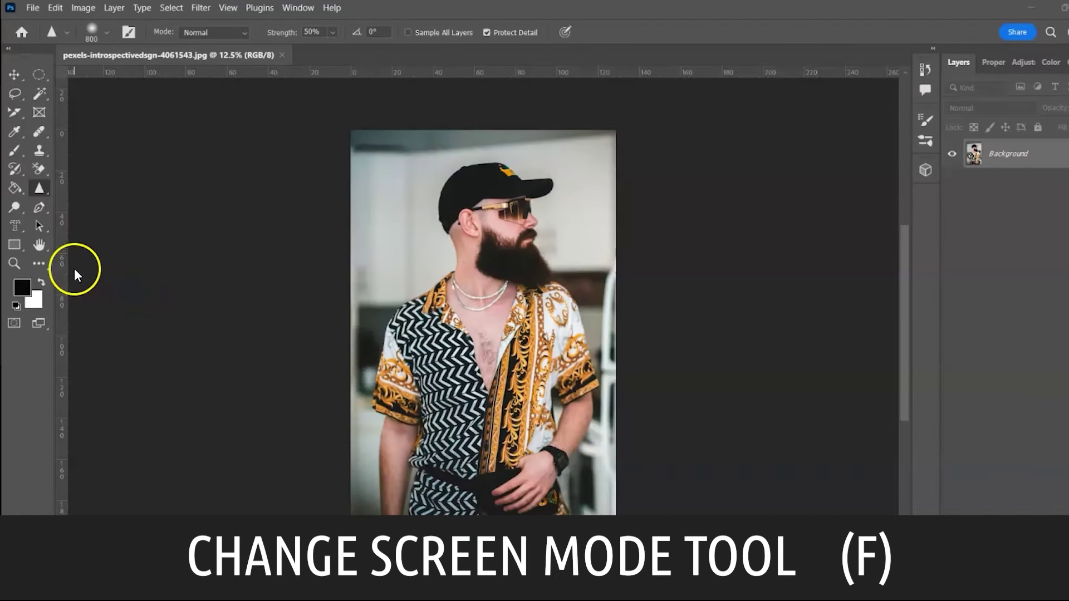
Step: Cycle twice through Full Screen Mode With Menu Bar and Full Screen Mode, returning to Standard Screen Mode
click(49, 327)
right_click(49, 329)
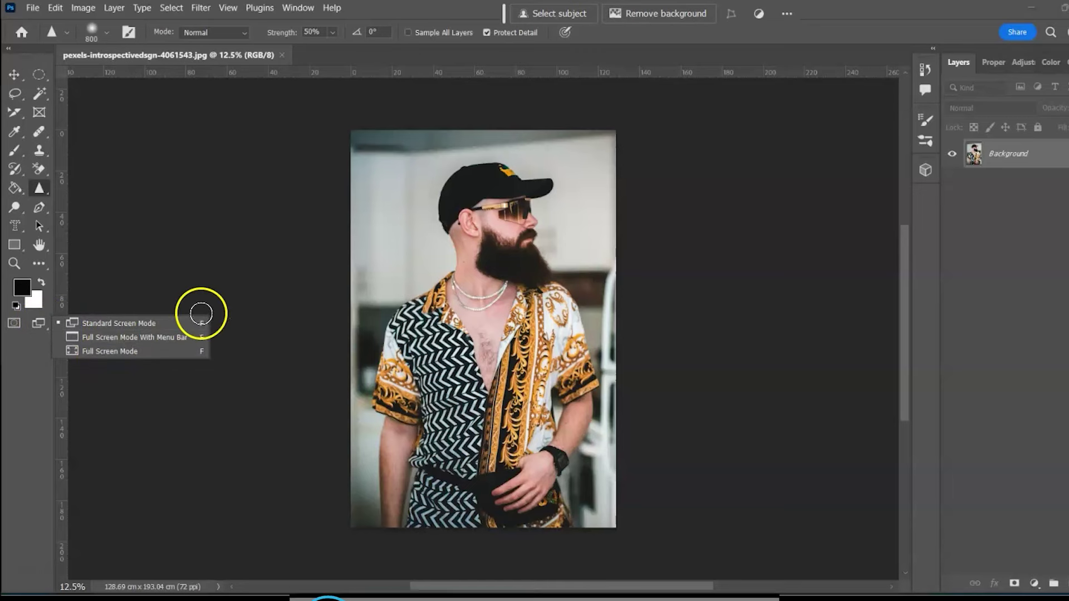
key(f)
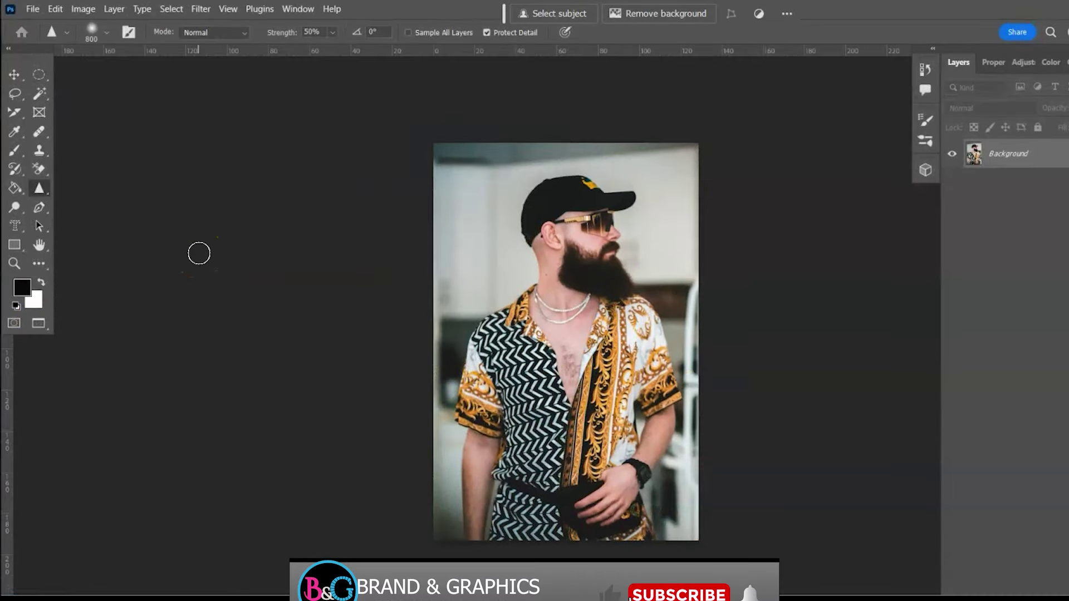
key(f)
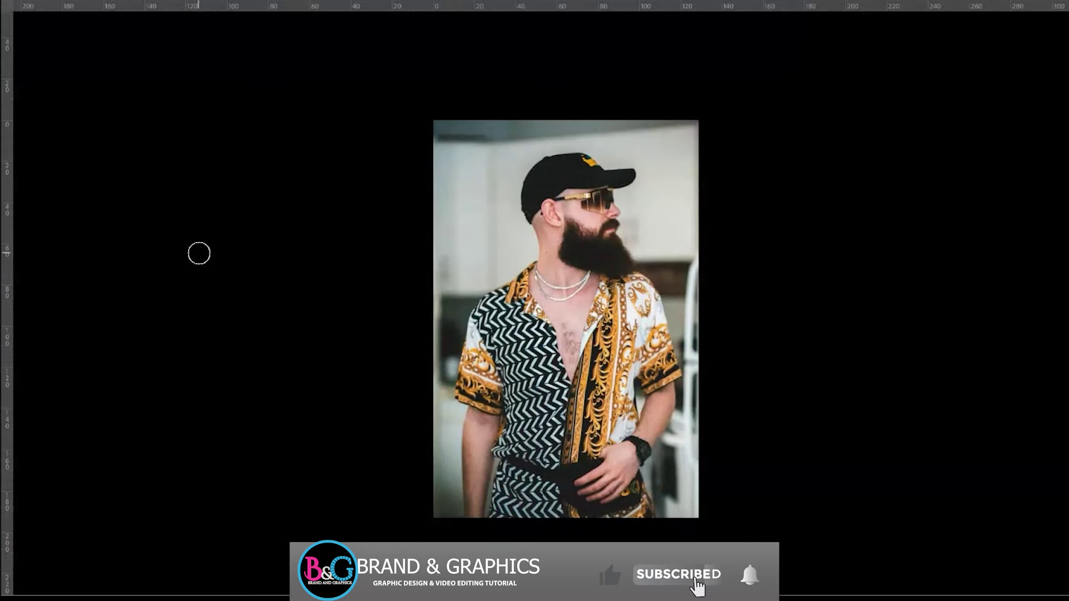
key(f)
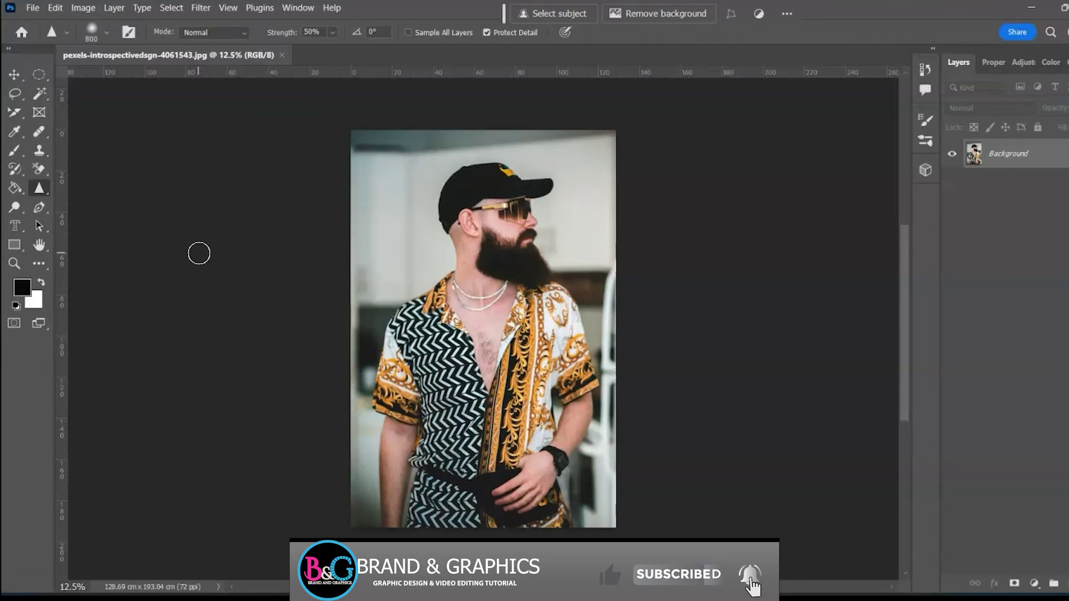
key(f)
key(f)
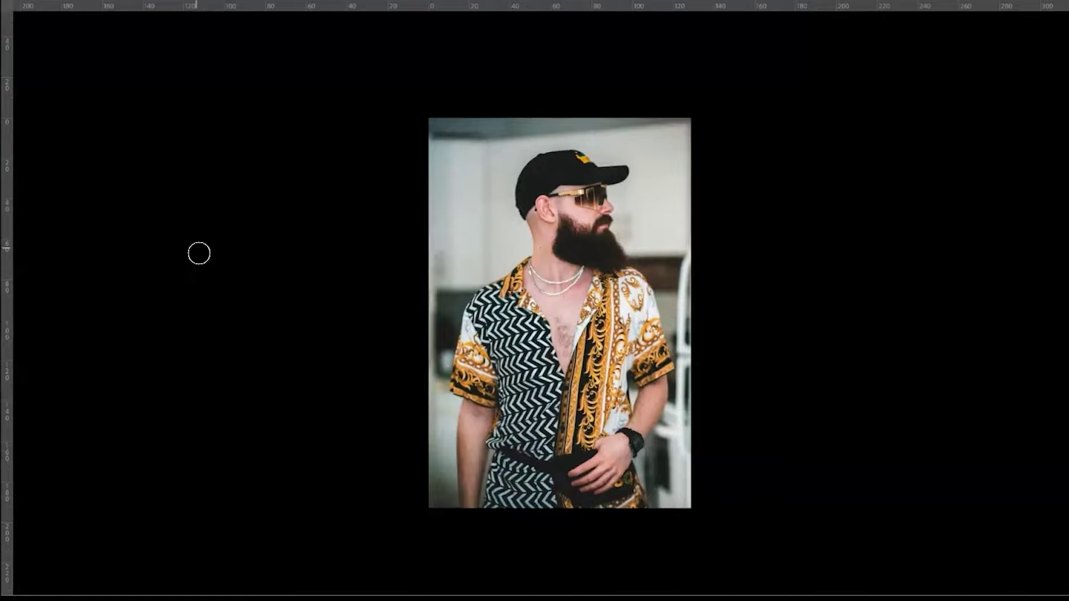
key(f)
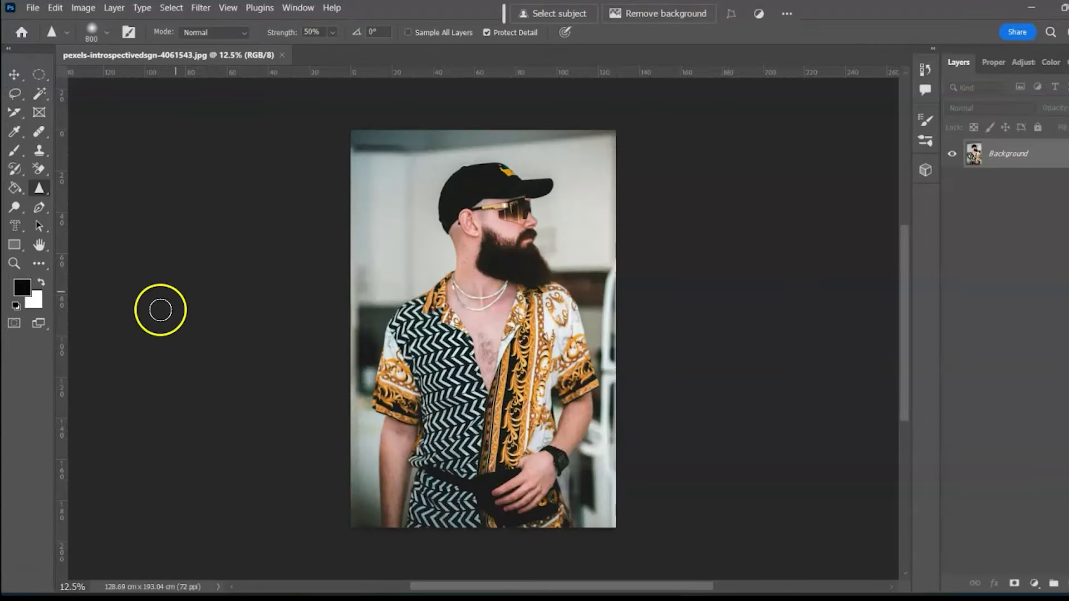